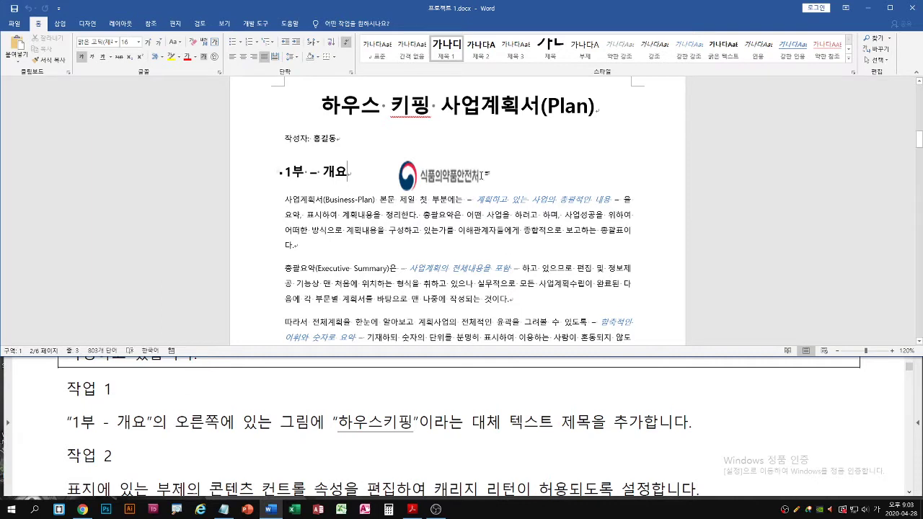
Add the alt text title "하우스키핑" to the picture beside the "1부 – 개요" heading and close the picture formatting settings
click(443, 180)
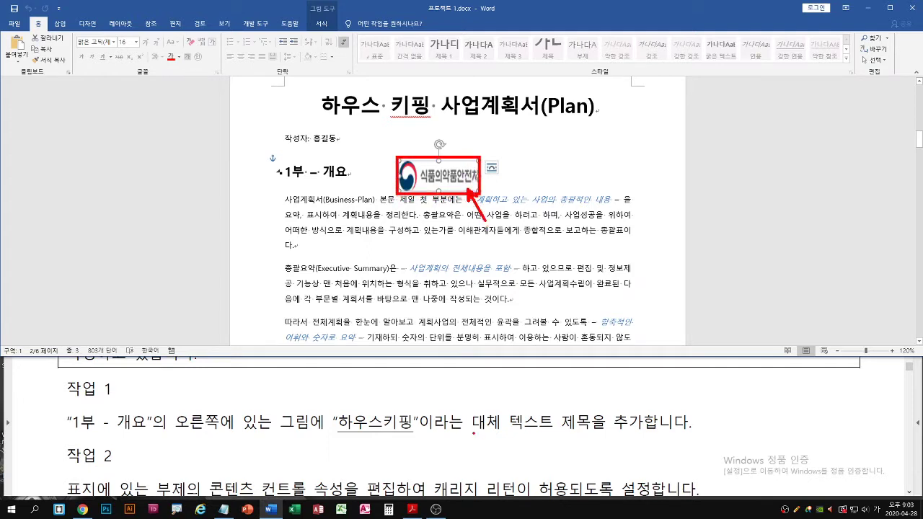
right_click(459, 183)
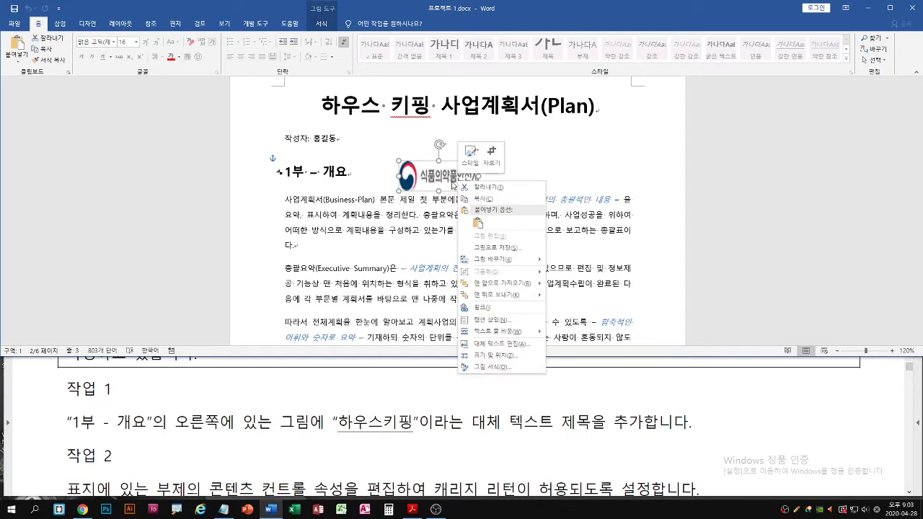
right_click(454, 184)
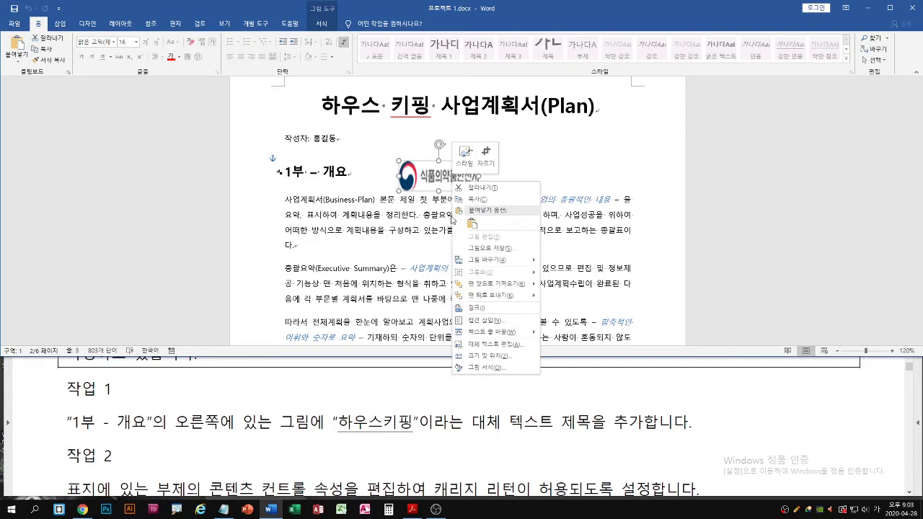
click(481, 368)
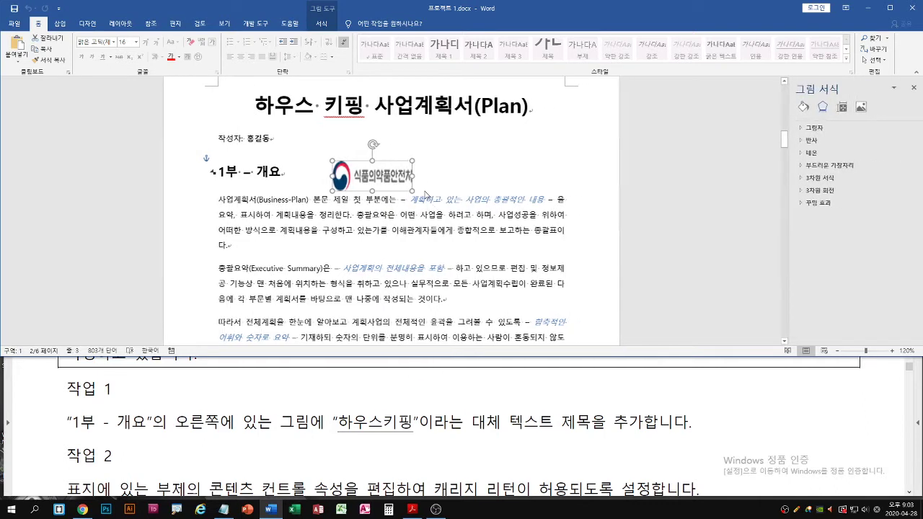
click(842, 108)
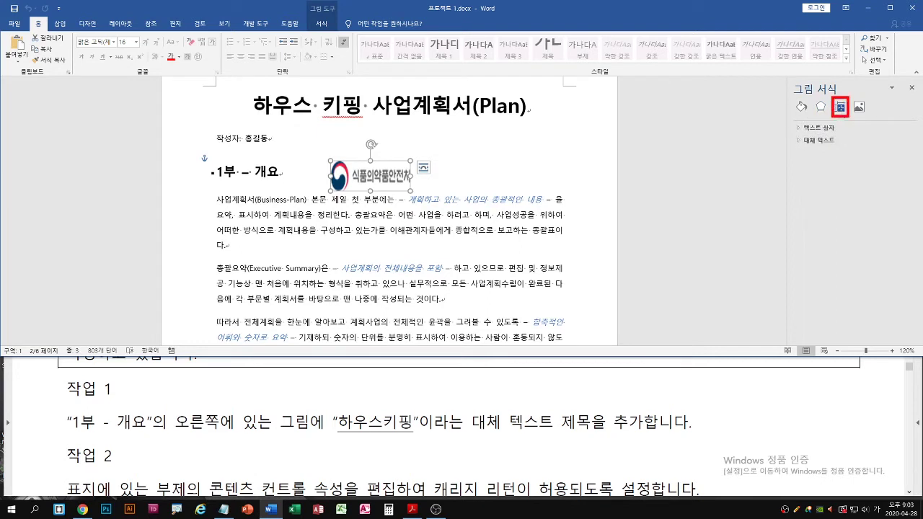
click(819, 140)
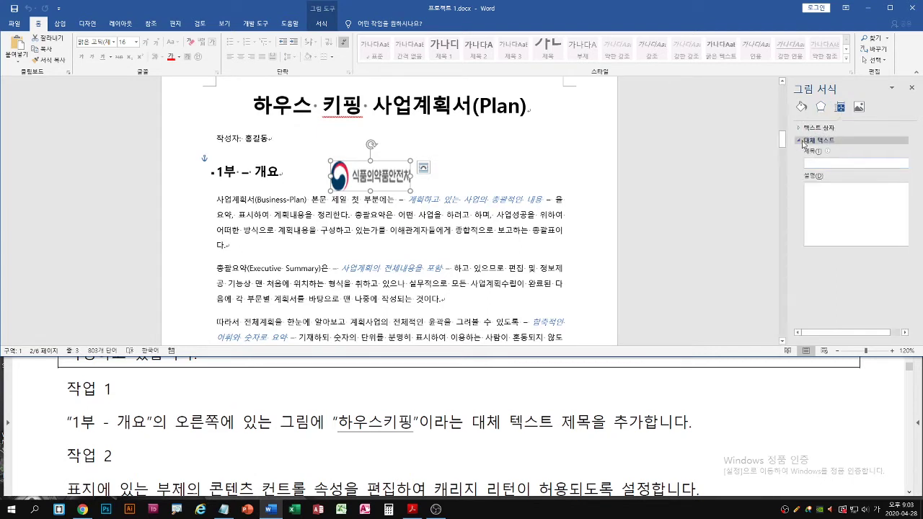
click(817, 163)
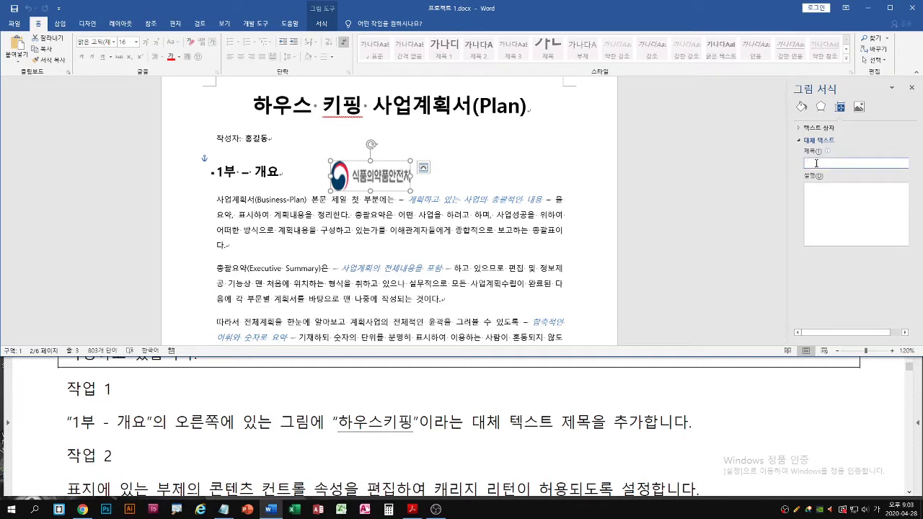
text(하우스키핑)
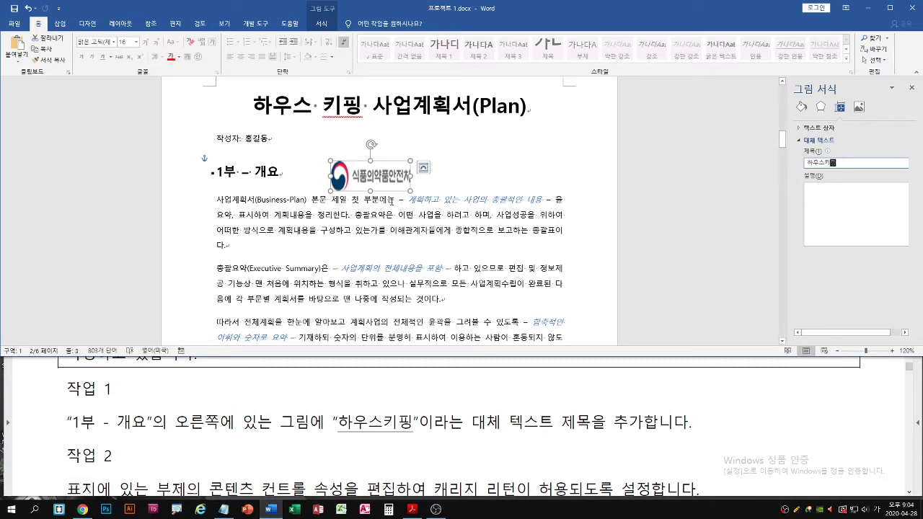
click(912, 88)
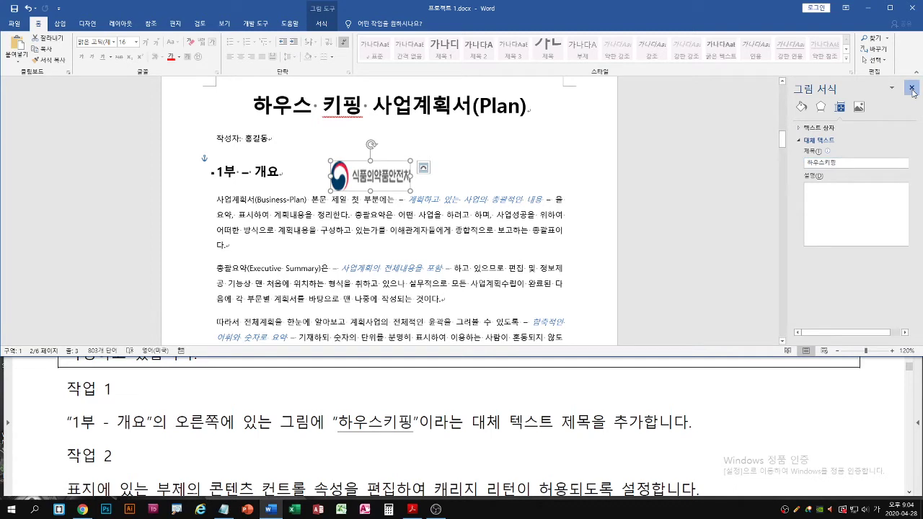
click(911, 90)
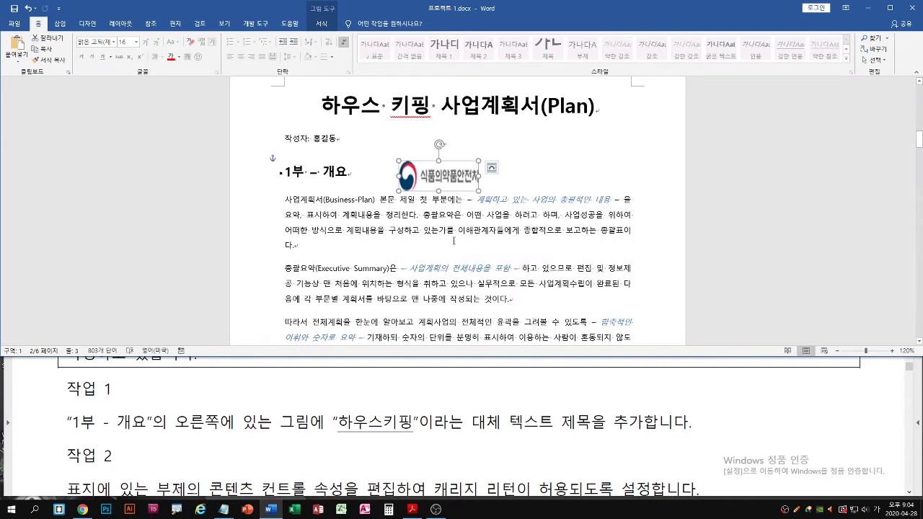
Consult task 2 in the Acrobat Reader PDF, and in Word allow carriage returns (multiple paragraphs) in the cover page's 부제 content control
click(397, 444)
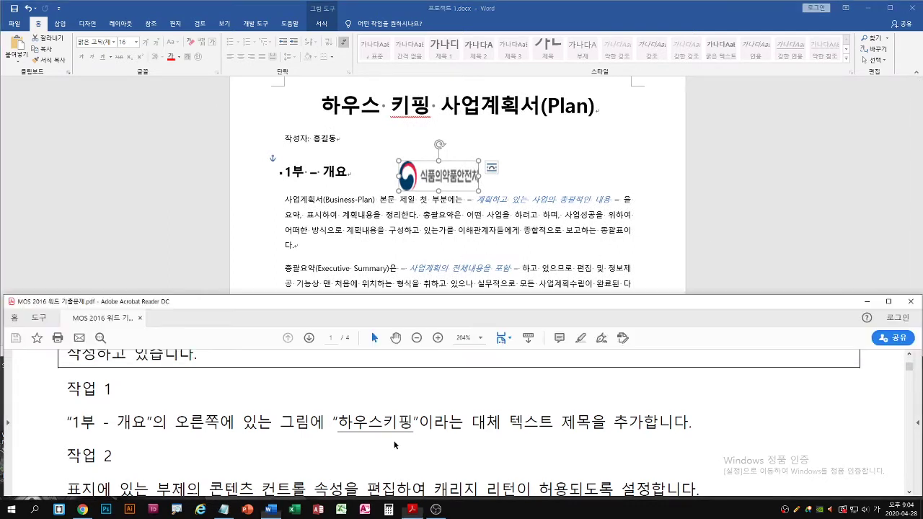
scroll(413, 441, down, 1)
scroll(413, 441, down, 2)
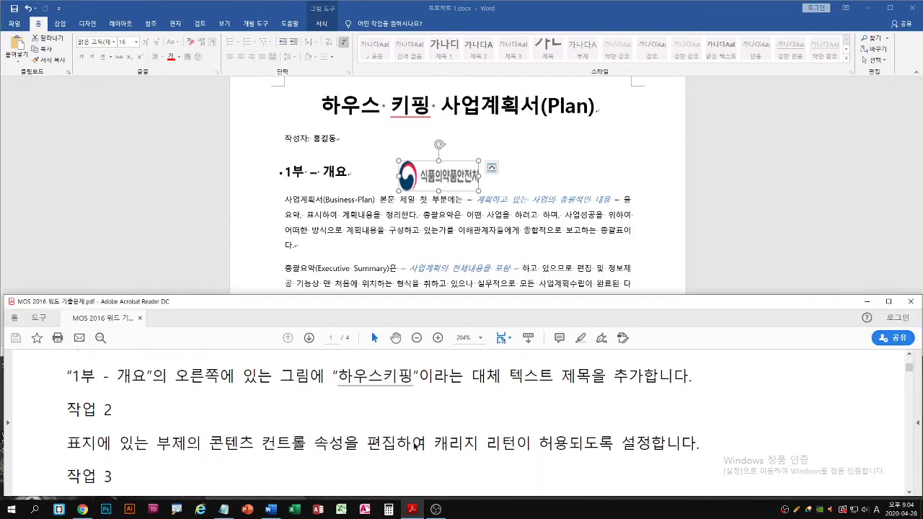
scroll(415, 440, down, 1)
scroll(412, 428, up, 1)
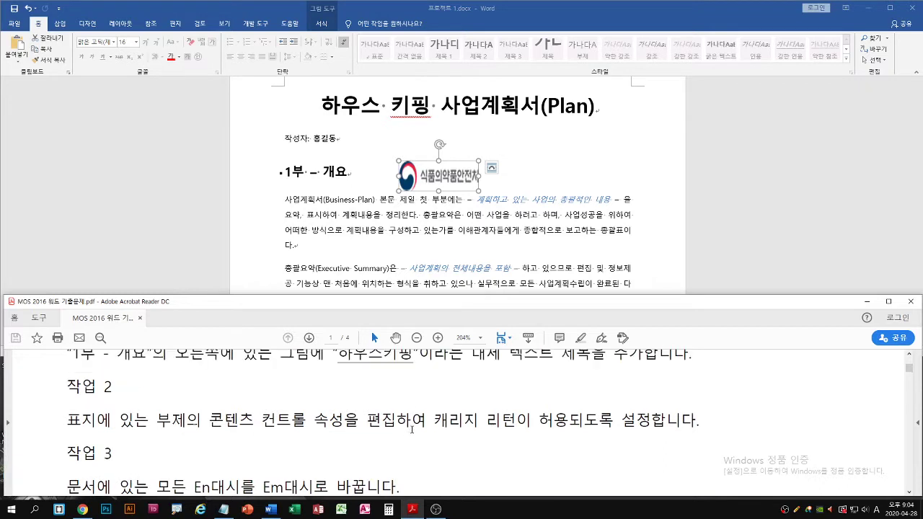
click(767, 254)
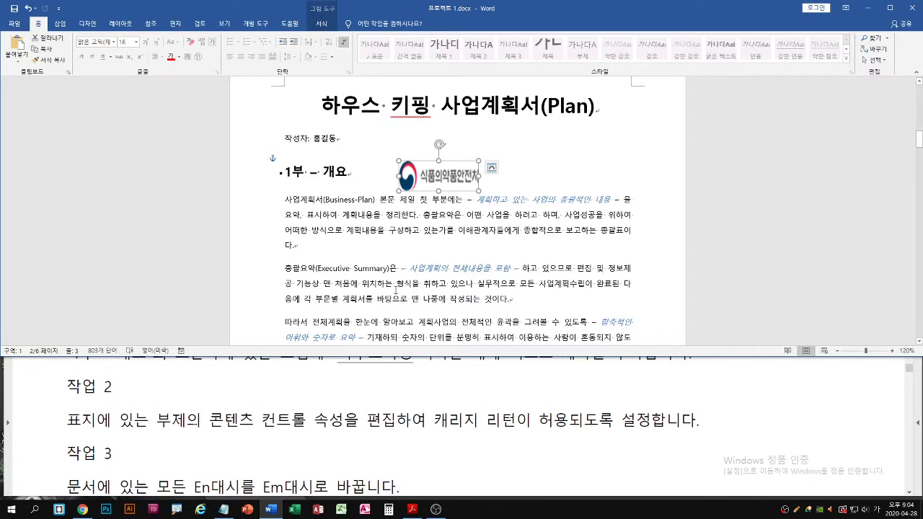
scroll(442, 249, up, 5)
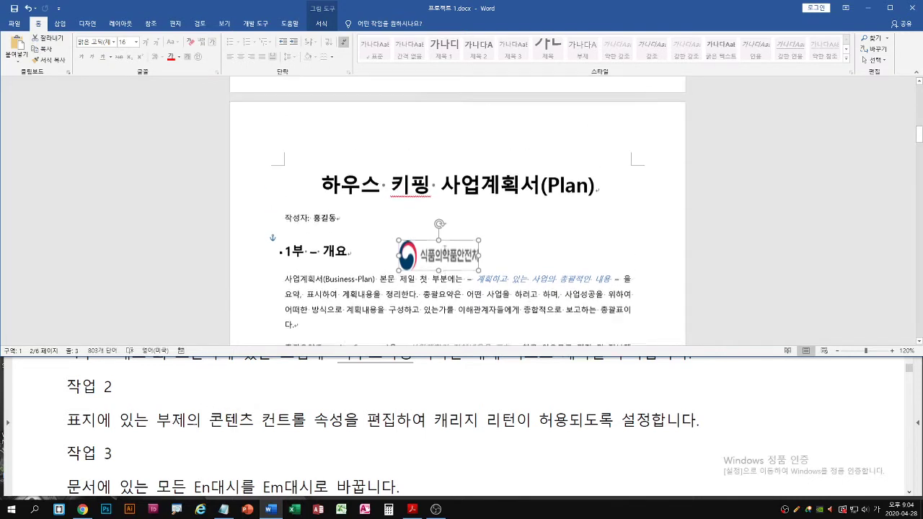
scroll(446, 250, up, 4)
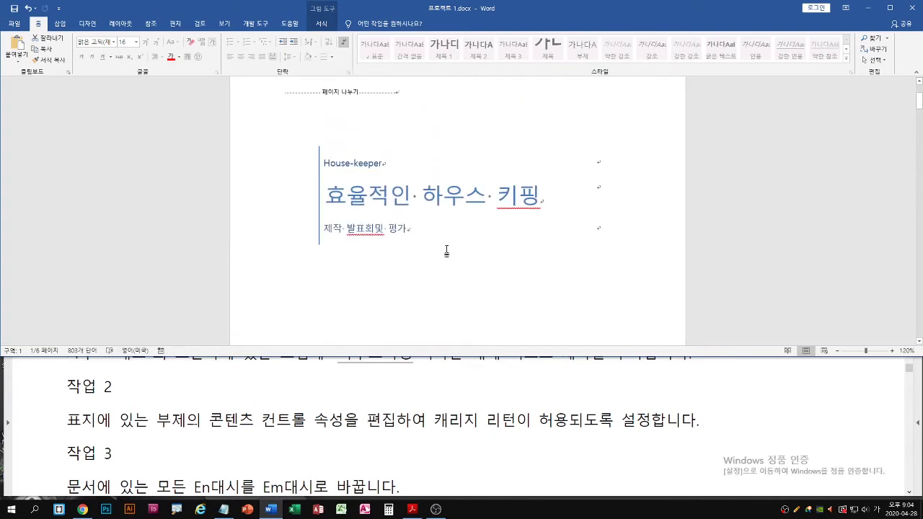
click(392, 231)
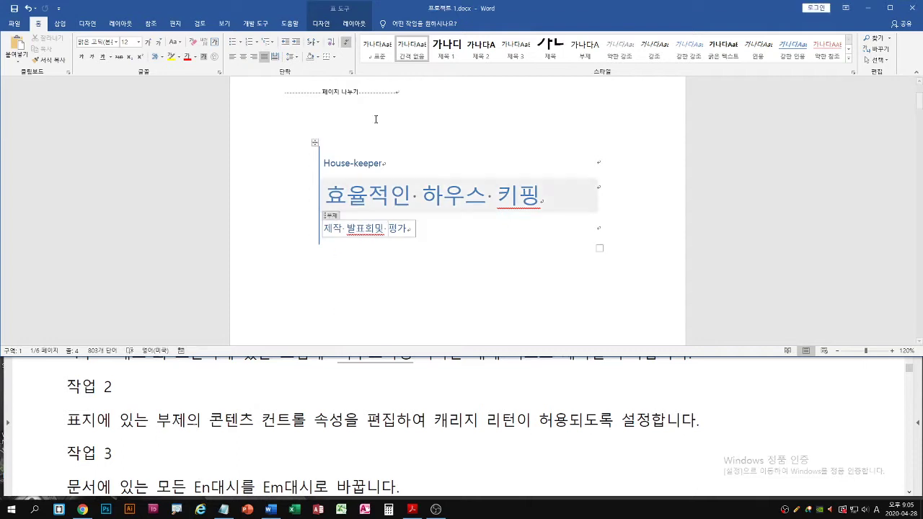
click(254, 23)
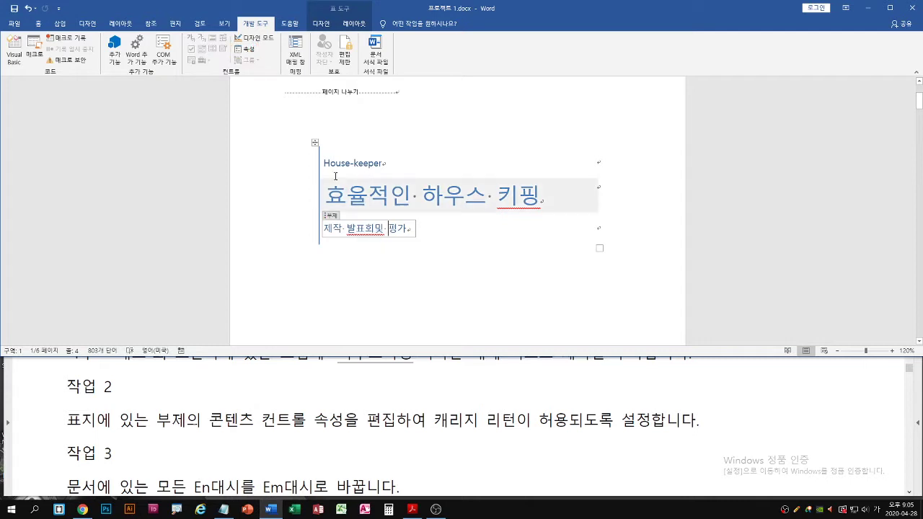
click(246, 49)
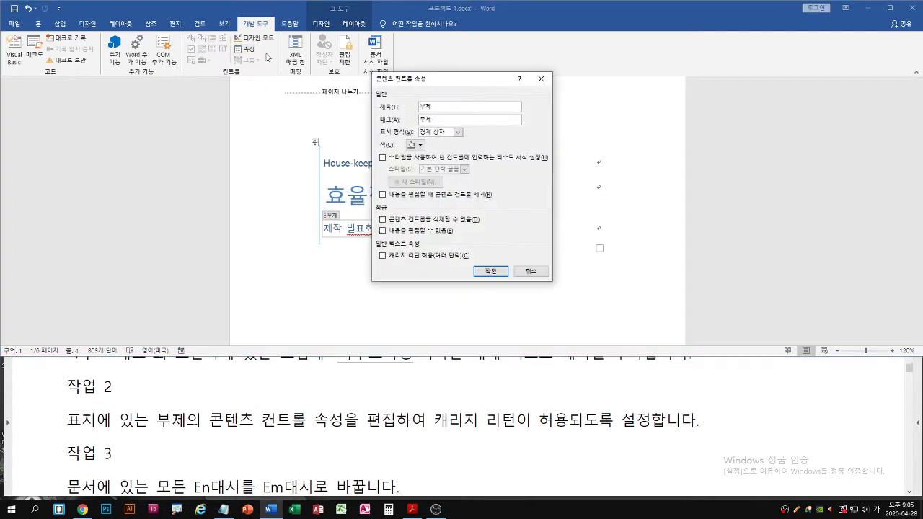
drag(453, 81, 480, 15)
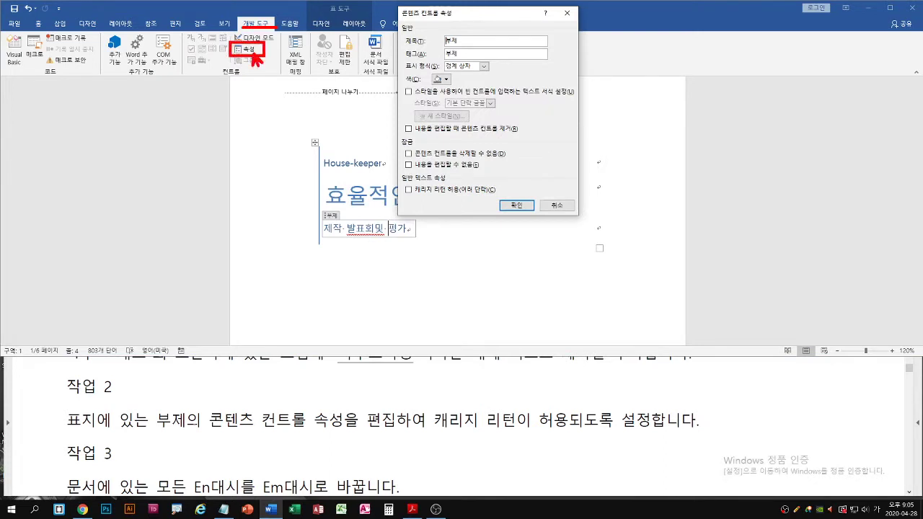
click(409, 189)
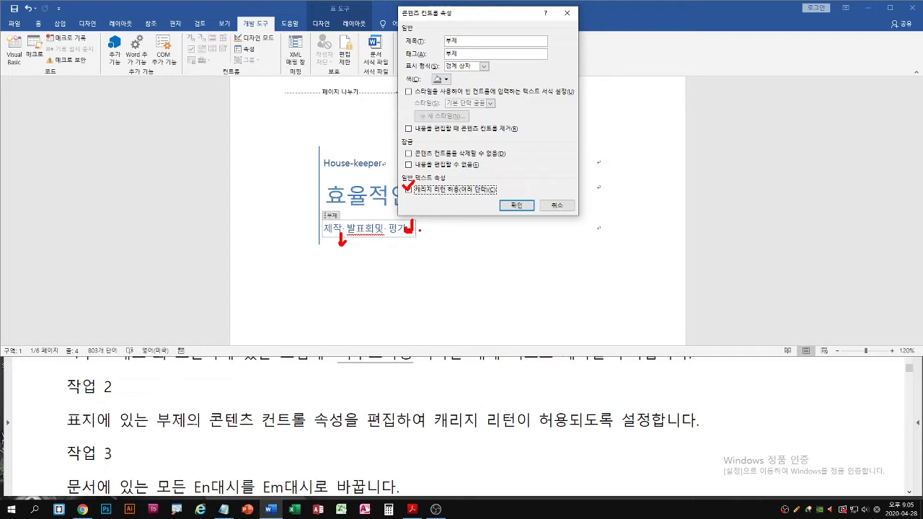
click(516, 204)
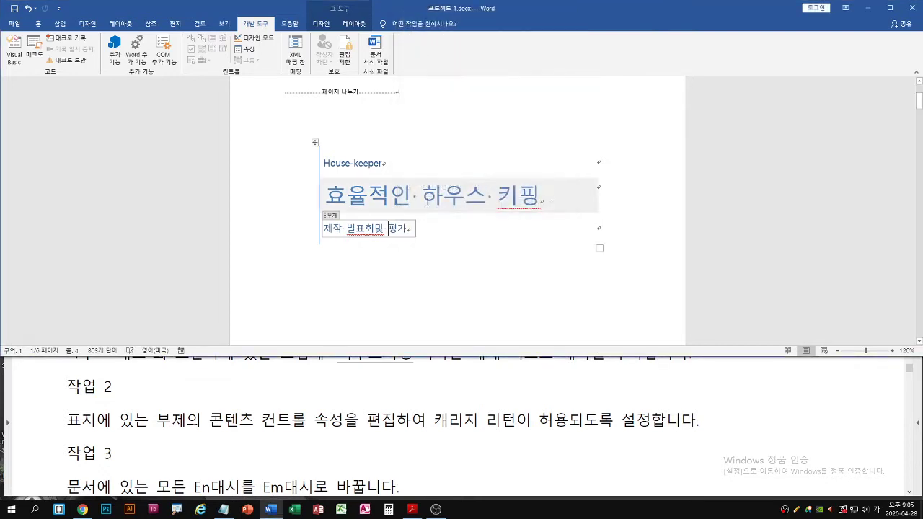
Check the carriage return option in the 부제 content control's properties and close them with the option enabled
click(249, 51)
click(383, 256)
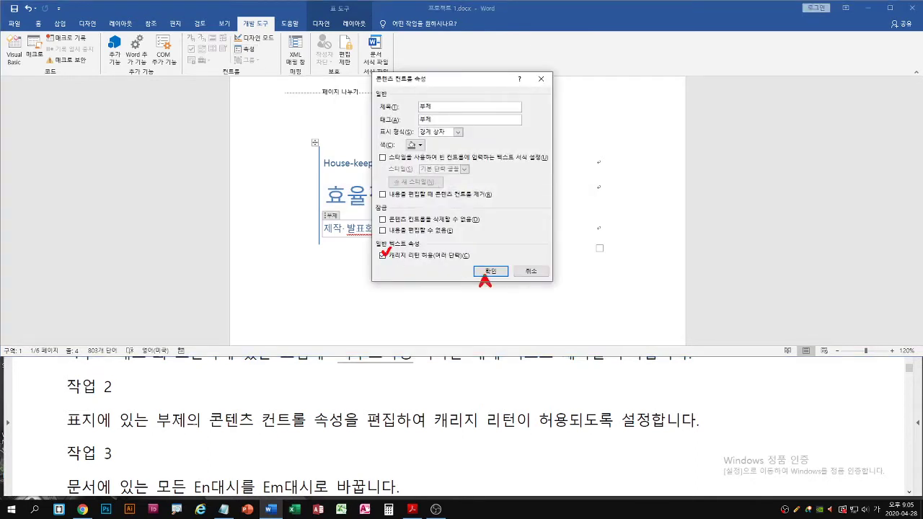
click(490, 271)
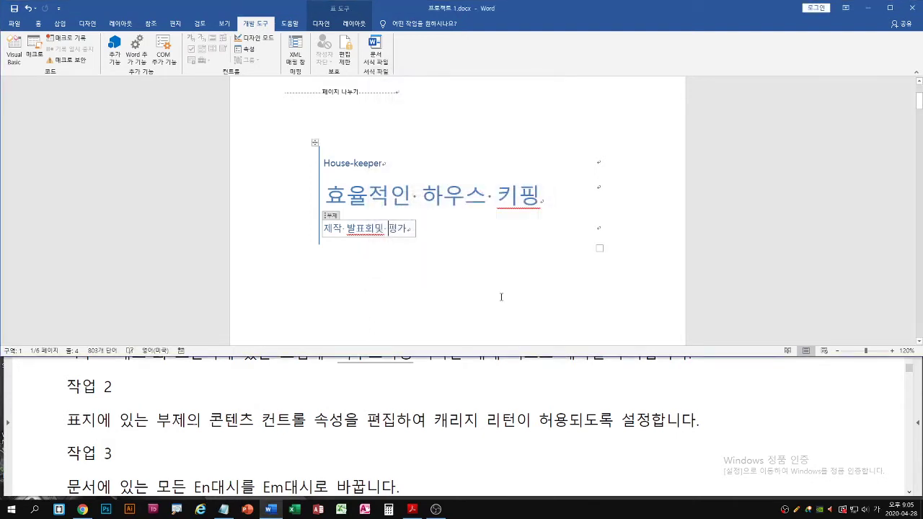
Consult task 3 about En and Em dashes in the Acrobat Reader PDF and return to the Word document
click(463, 426)
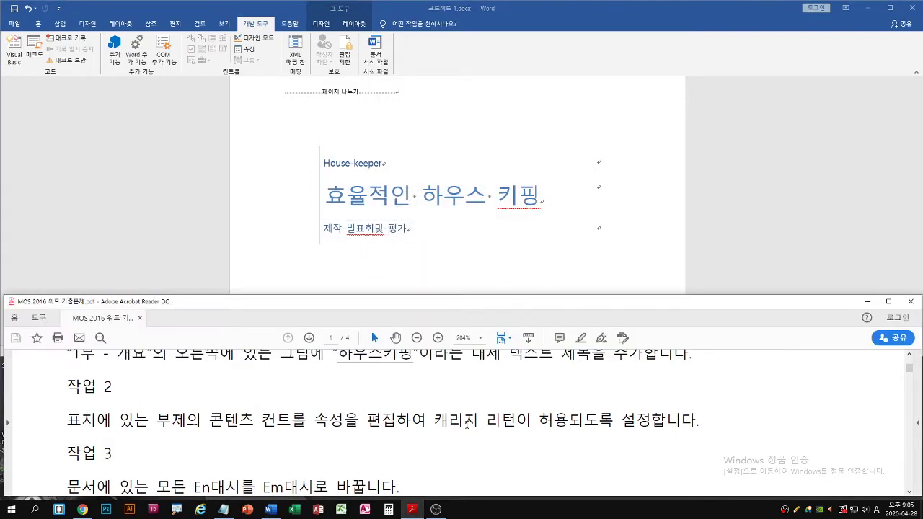
scroll(464, 426, down, 2)
scroll(465, 425, down, 1)
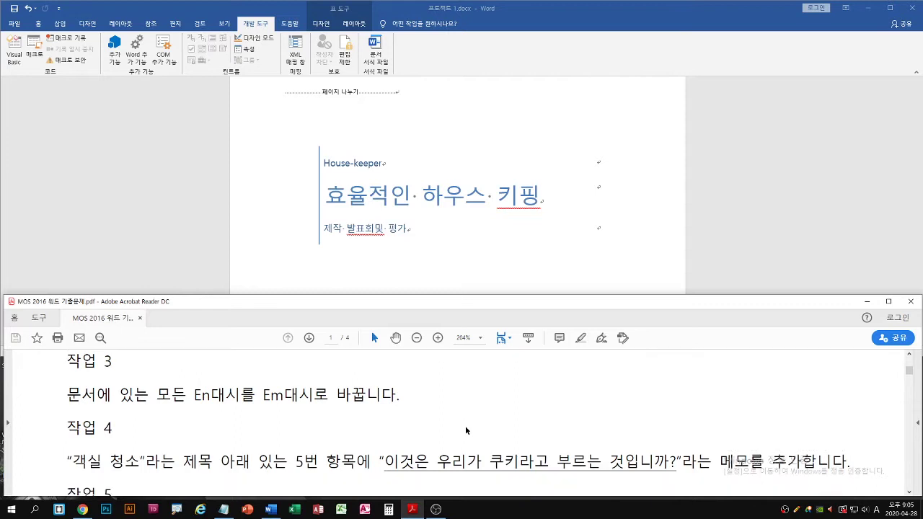
click(153, 186)
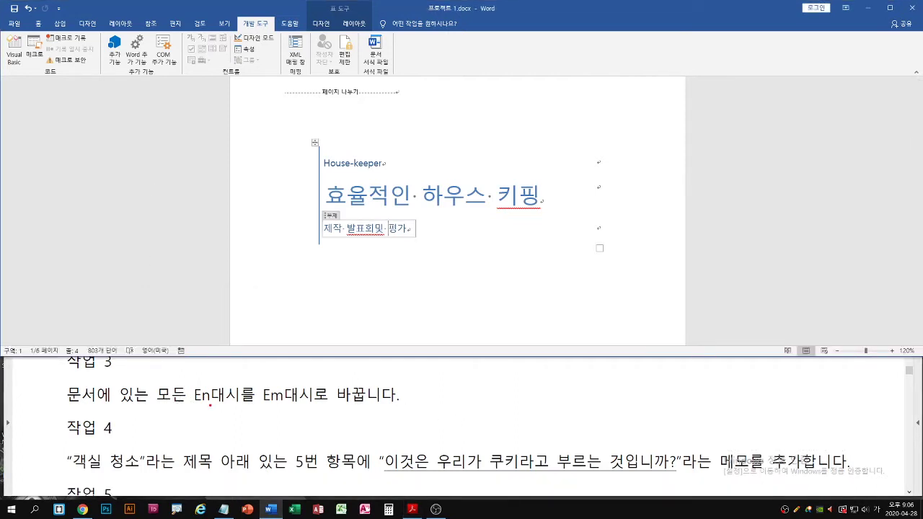
drag(187, 404, 313, 406)
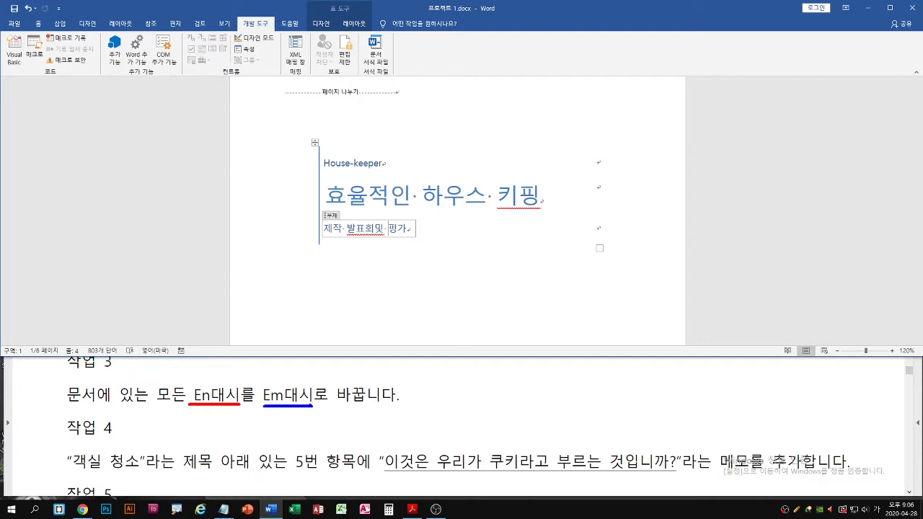
key(Escape)
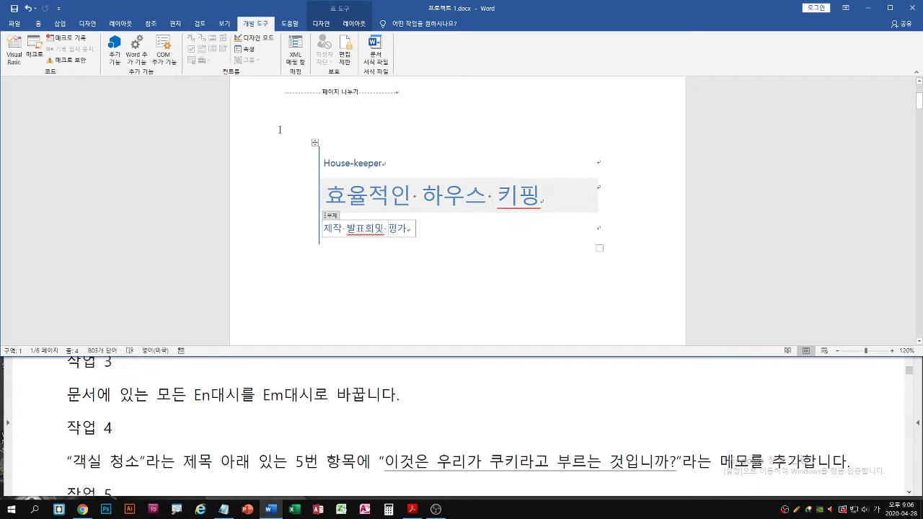
Open Find and Replace for replacing text, move the dialog clear of the cover text, and expand its search options
click(38, 24)
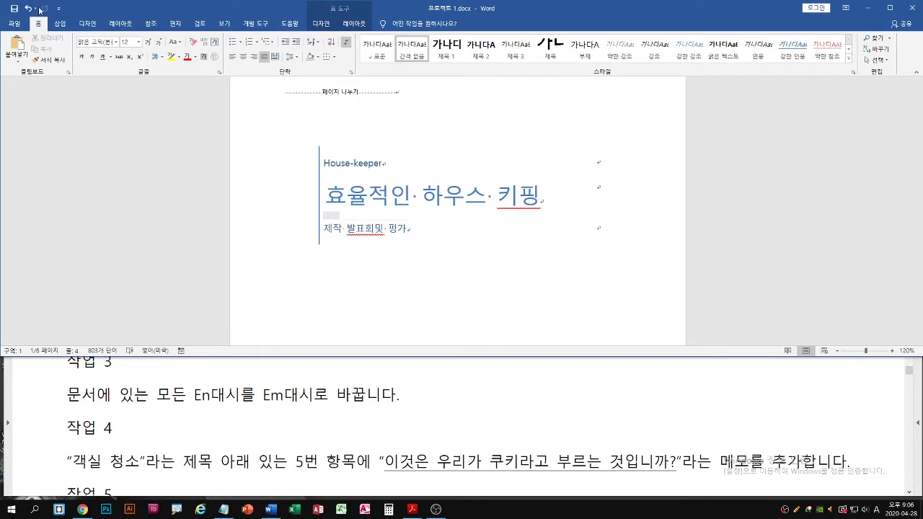
click(882, 49)
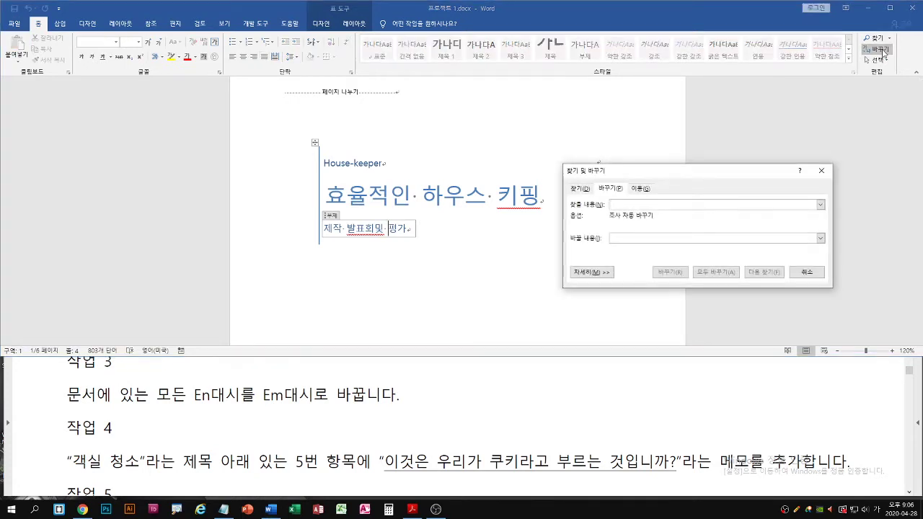
drag(713, 179, 722, 102)
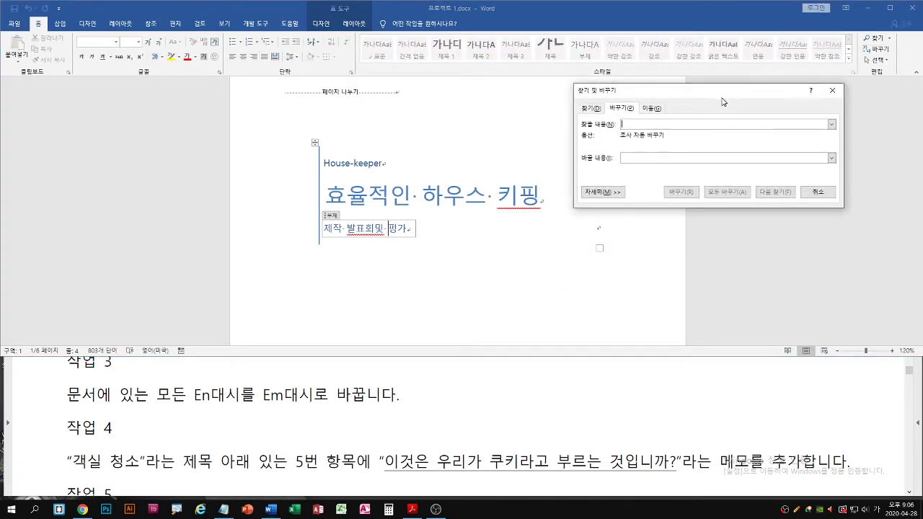
click(620, 194)
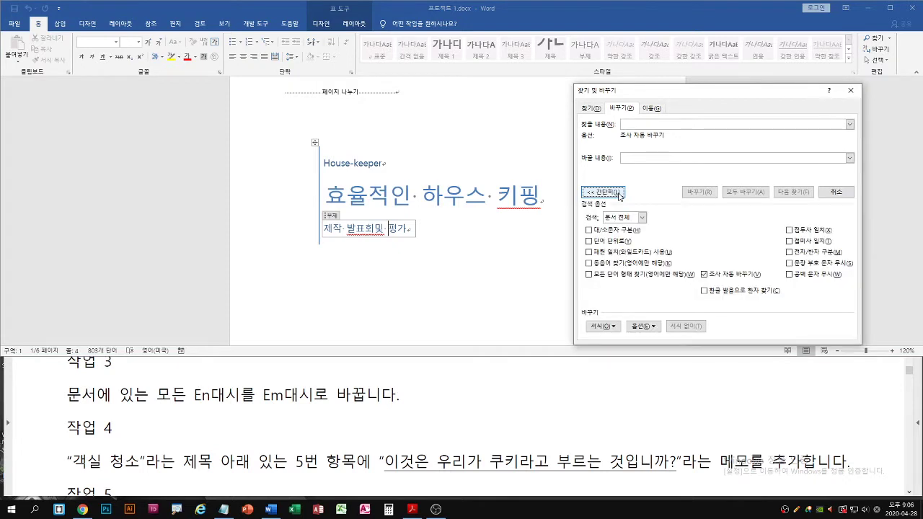
click(616, 194)
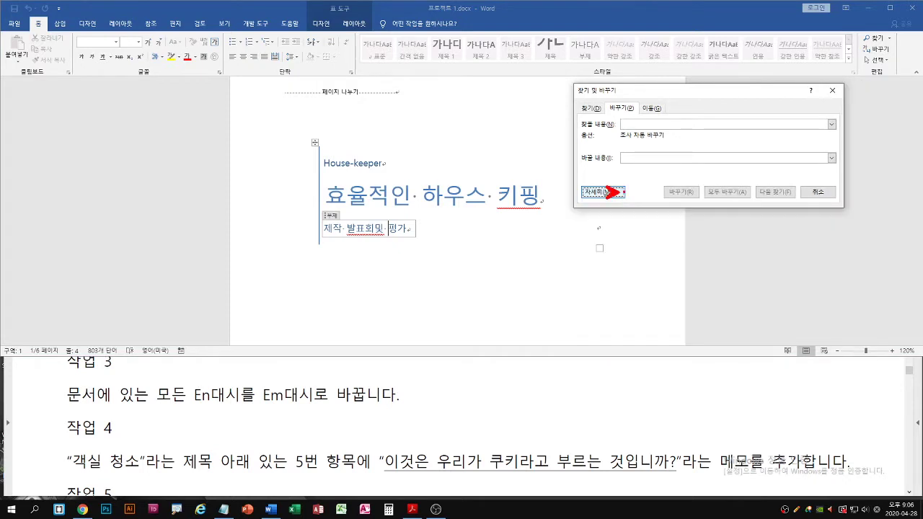
click(597, 192)
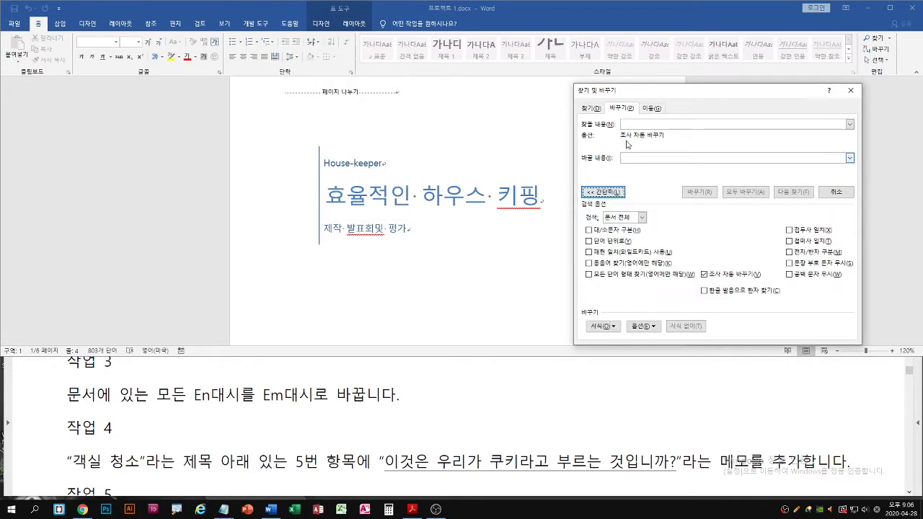
click(624, 125)
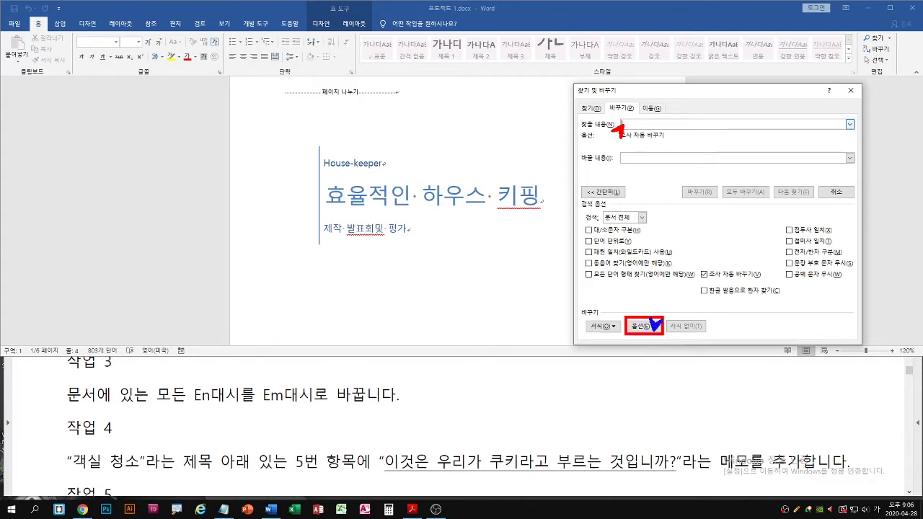
click(614, 192)
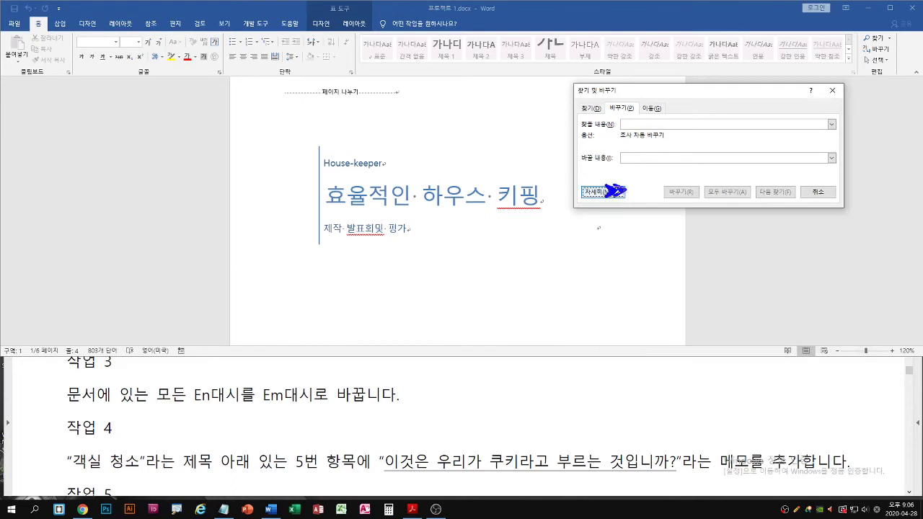
click(613, 194)
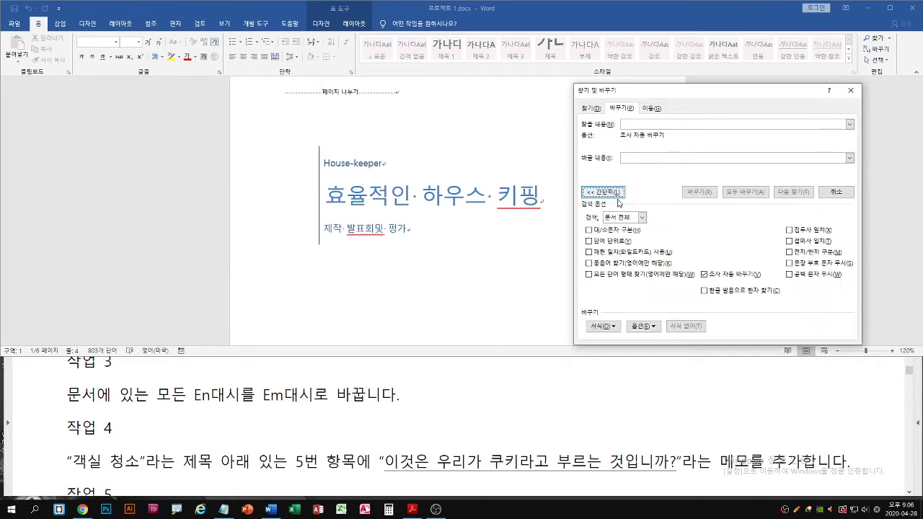
click(650, 327)
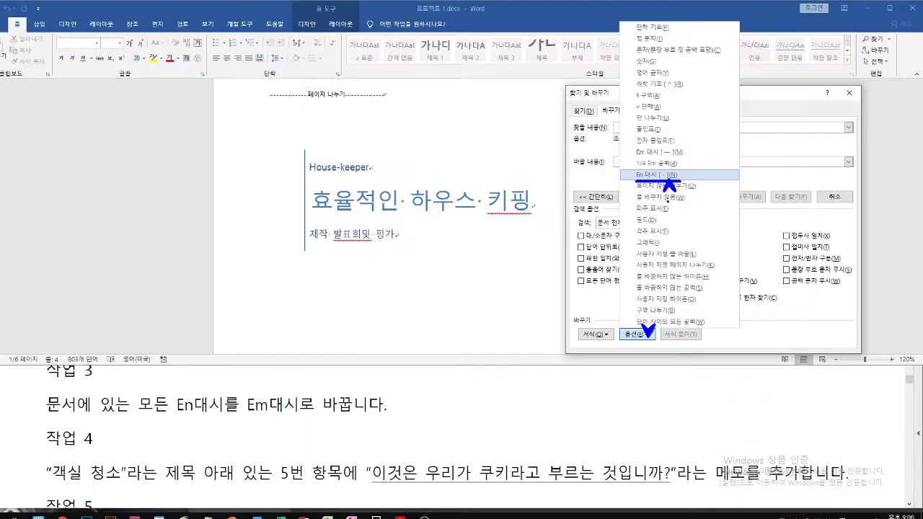
click(666, 177)
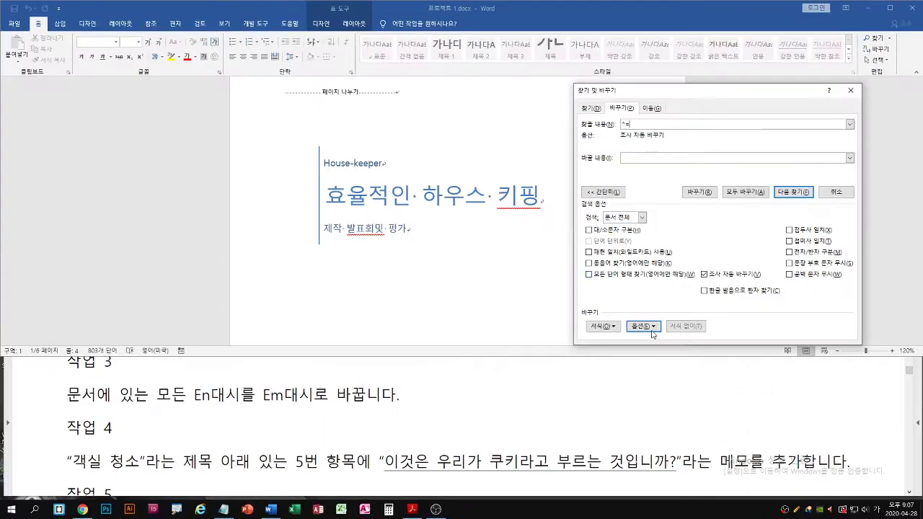
click(635, 334)
click(655, 175)
key(ctrl+a)
key(BackSpace)
click(644, 325)
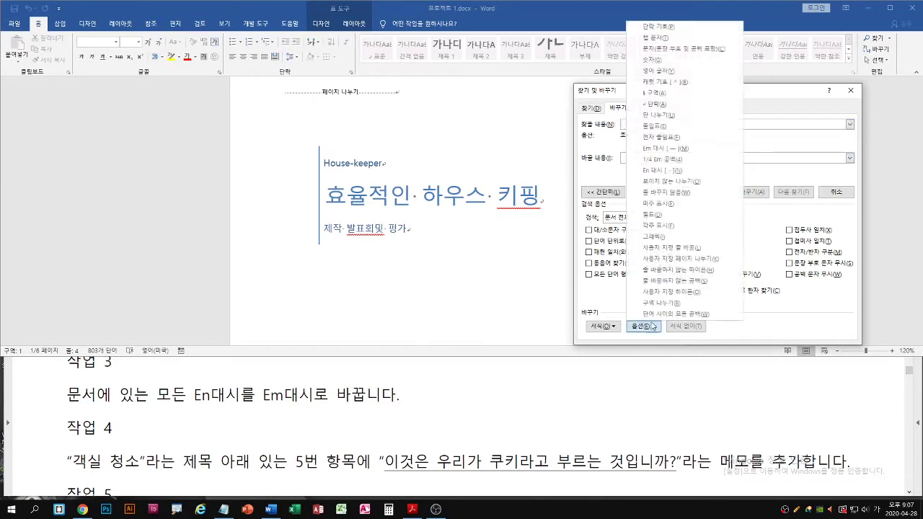
click(654, 161)
click(635, 124)
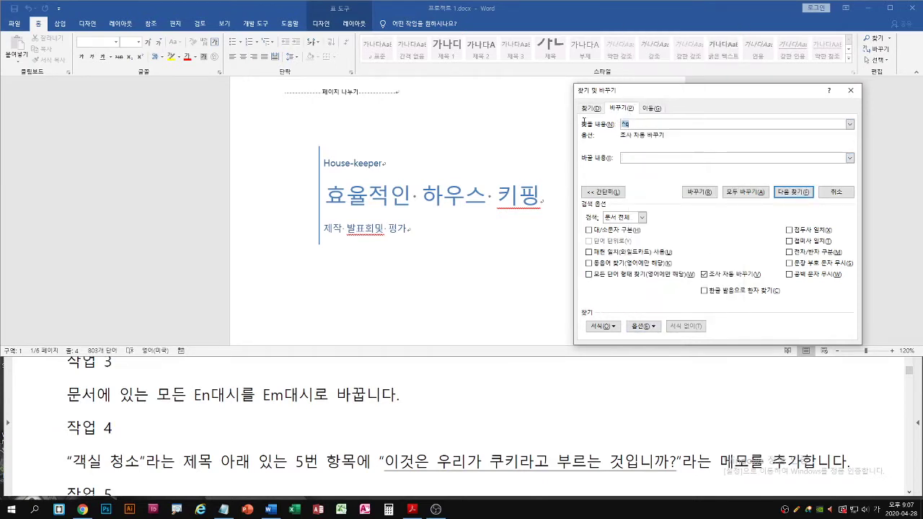
Set the search content to the En dash special character and the replacement content to the Em dash special character
click(644, 326)
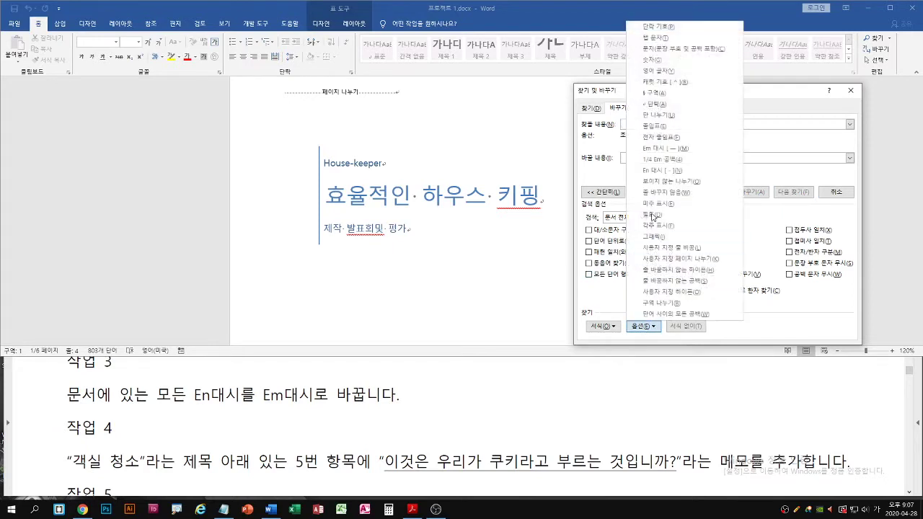
click(654, 170)
click(631, 159)
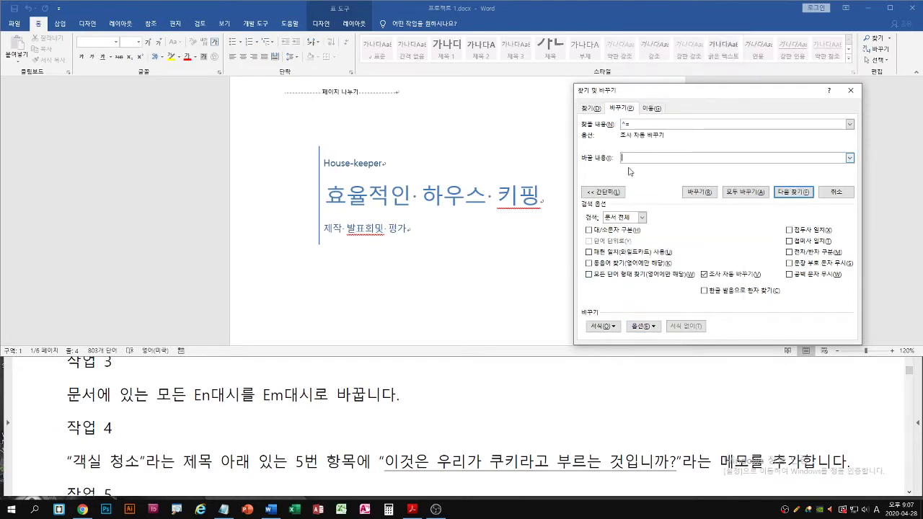
click(644, 326)
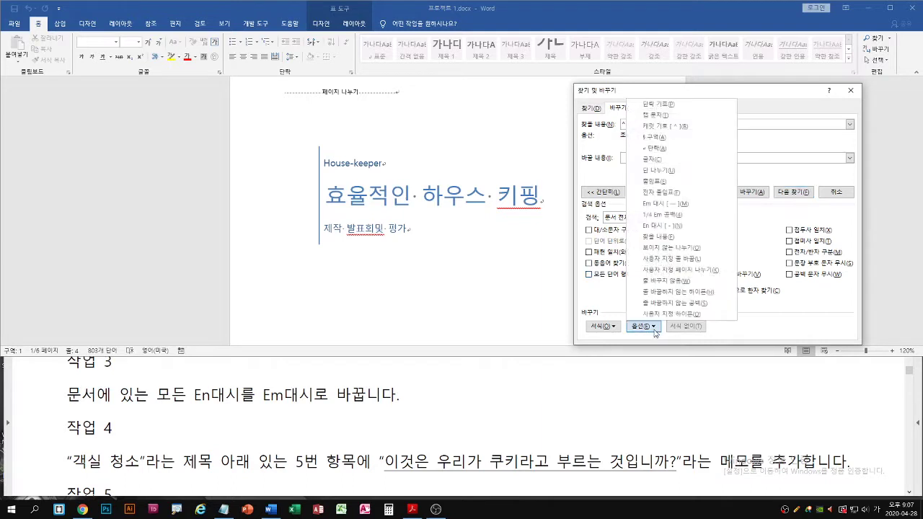
click(654, 205)
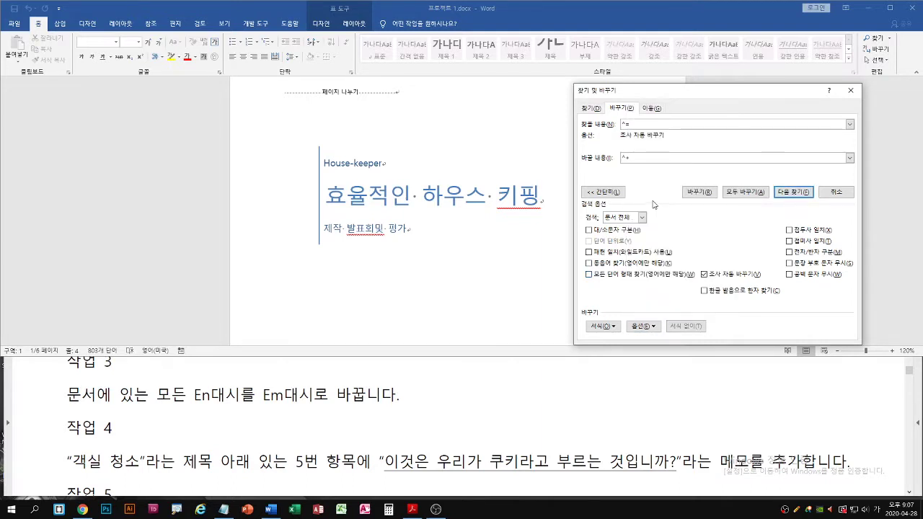
Replace every En dash in the document with an Em dash and close Find and Replace
click(744, 192)
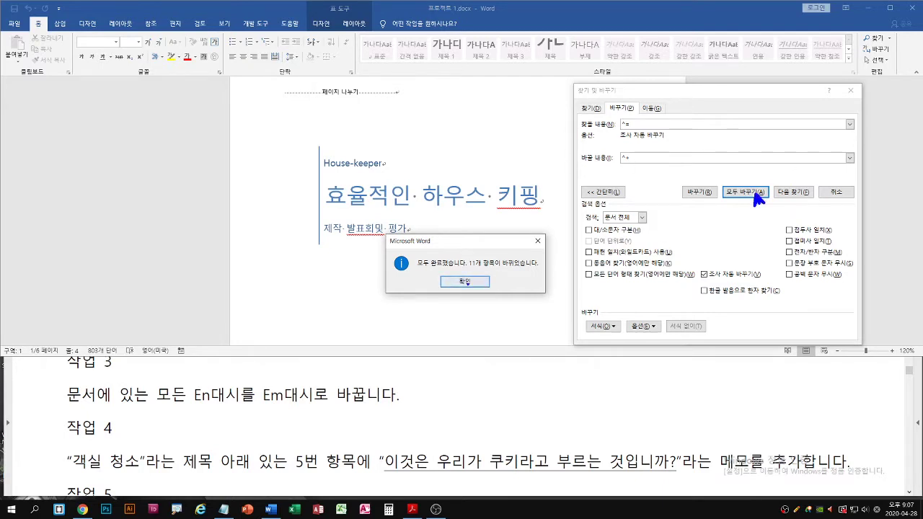
click(472, 283)
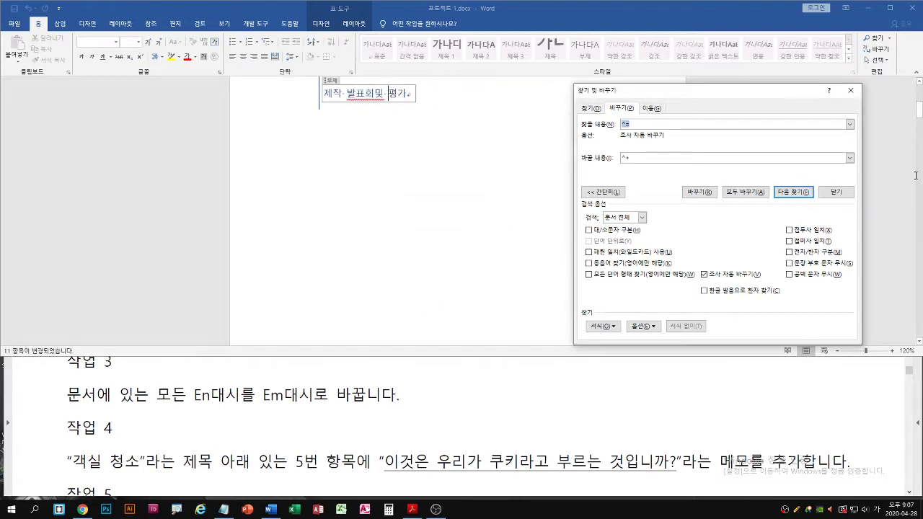
click(837, 191)
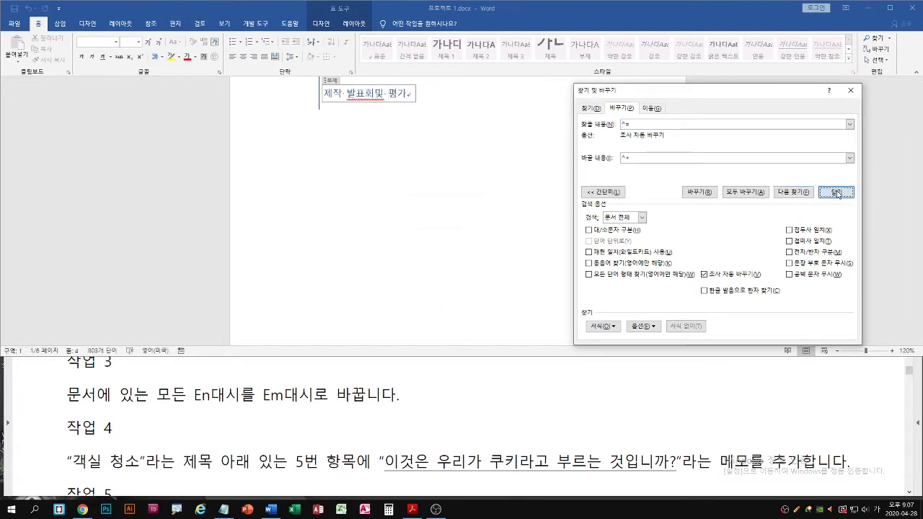
Consult task 4 about the comment in the Acrobat Reader PDF and return to the Word document
click(351, 407)
scroll(351, 408, down, 1)
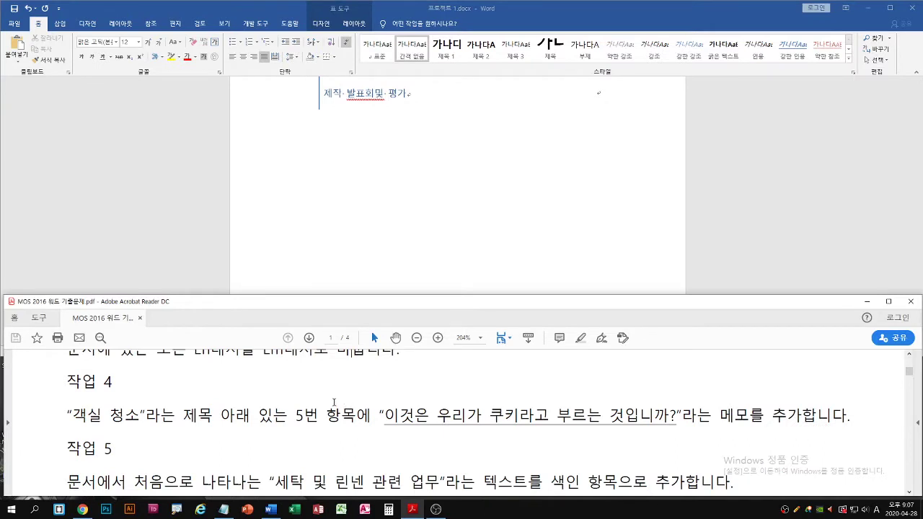
click(437, 284)
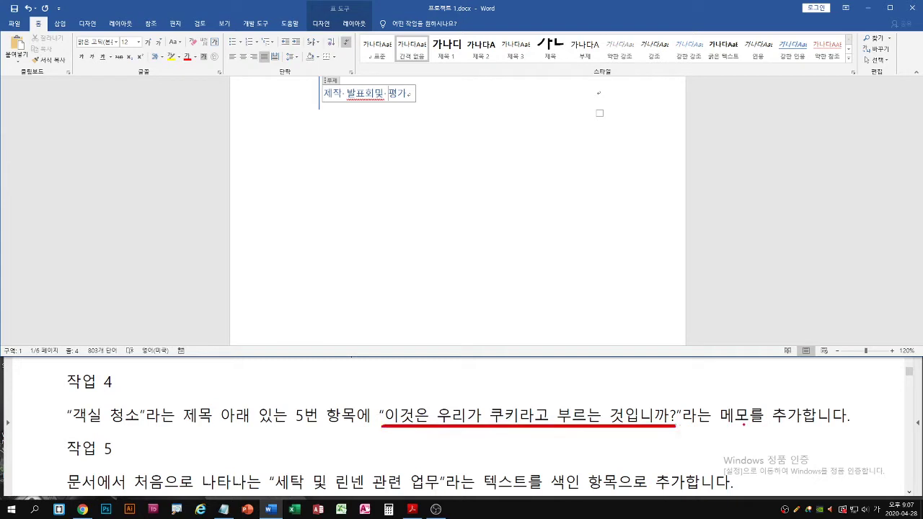
Locate item 5 of the numbered list under the "객실청소" heading on the document's last page
scroll(484, 181, up, 3)
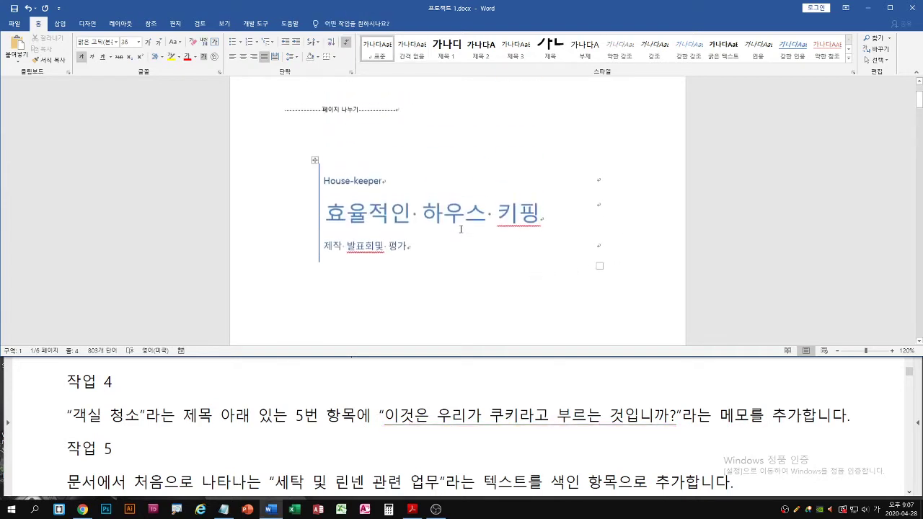
click(470, 216)
scroll(469, 231, down, 7)
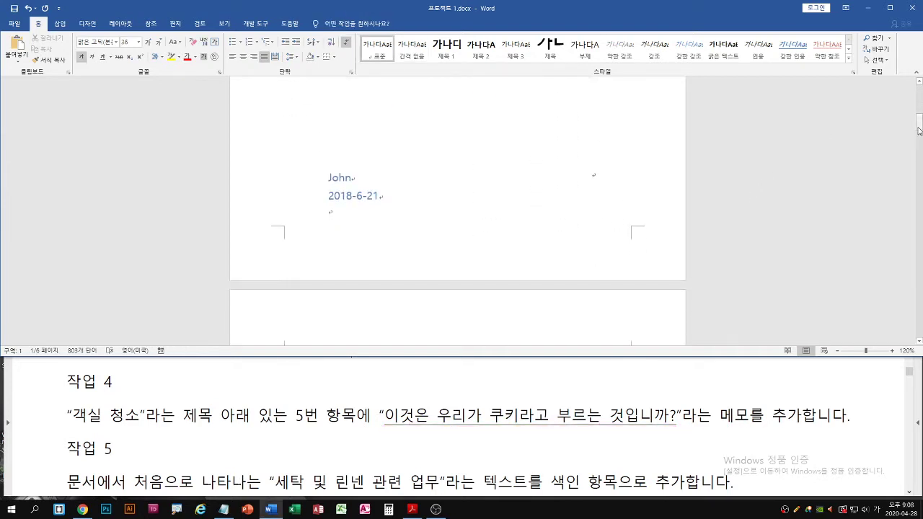
scroll(591, 236, down, 10)
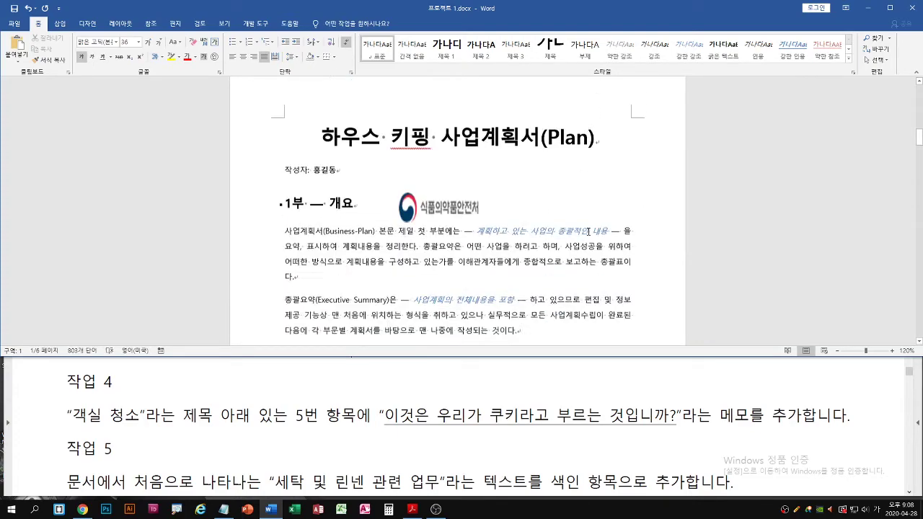
scroll(579, 236, down, 15)
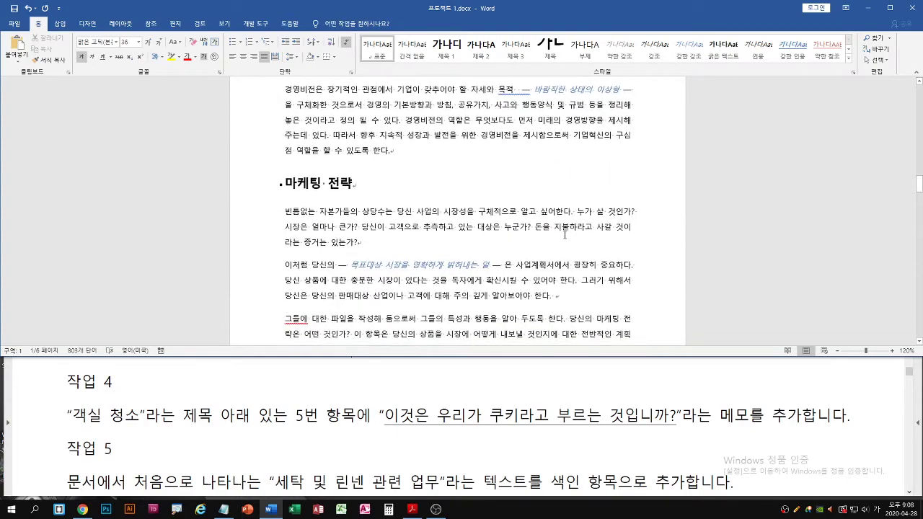
scroll(567, 236, down, 15)
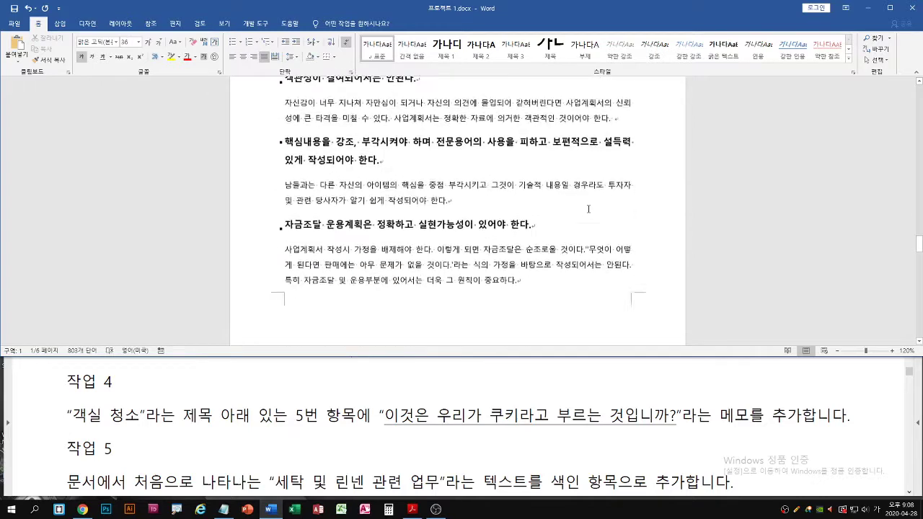
scroll(597, 218, down, 10)
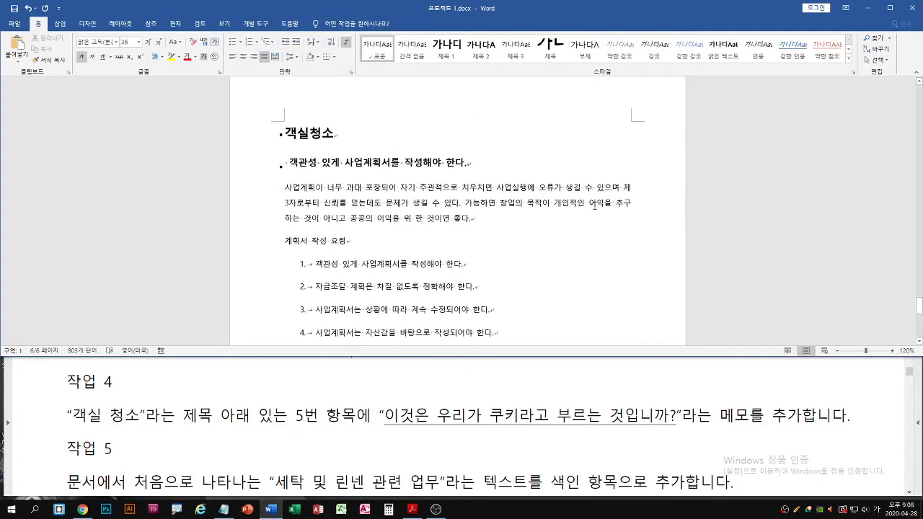
scroll(487, 231, down, 2)
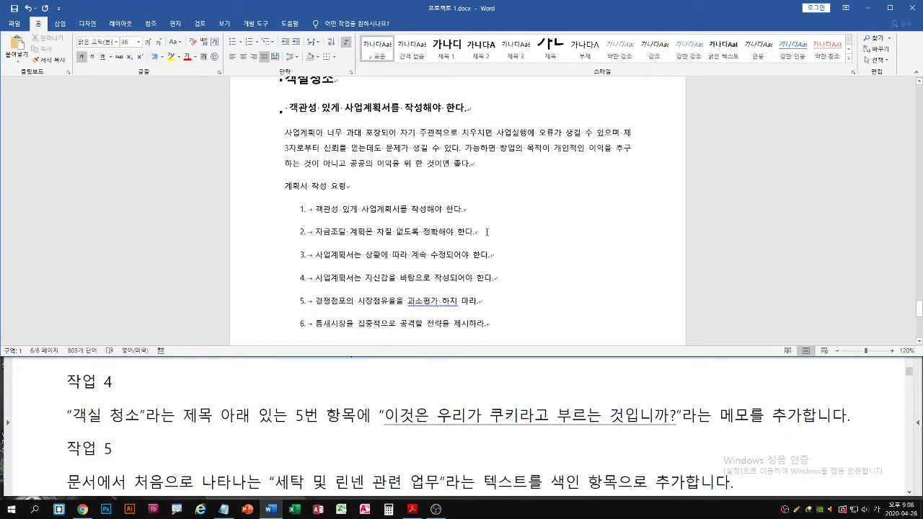
scroll(486, 231, up, 3)
mouse_move(920, 318)
mouse_down()
mouse_move(920, 292)
mouse_move(920, 311)
mouse_up()
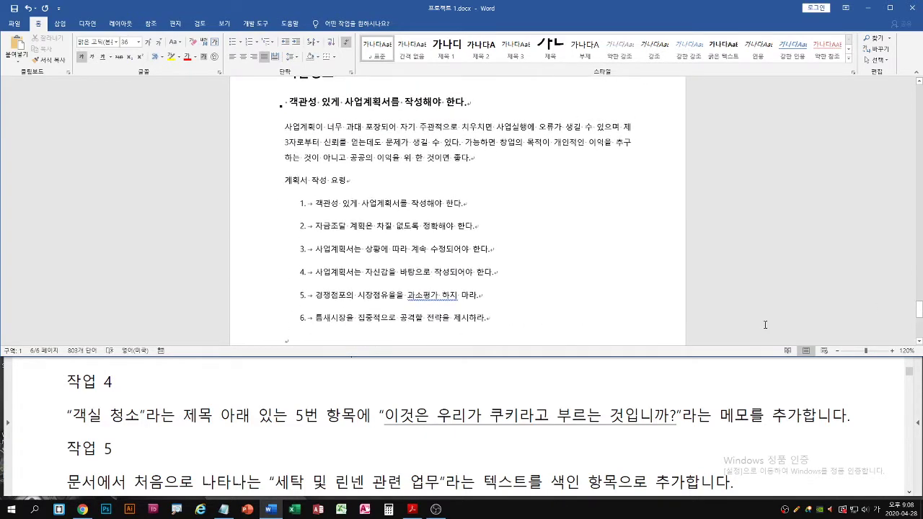
Insert a new comment on item 5 of the numbered list under the "객실청소" heading
click(252, 303)
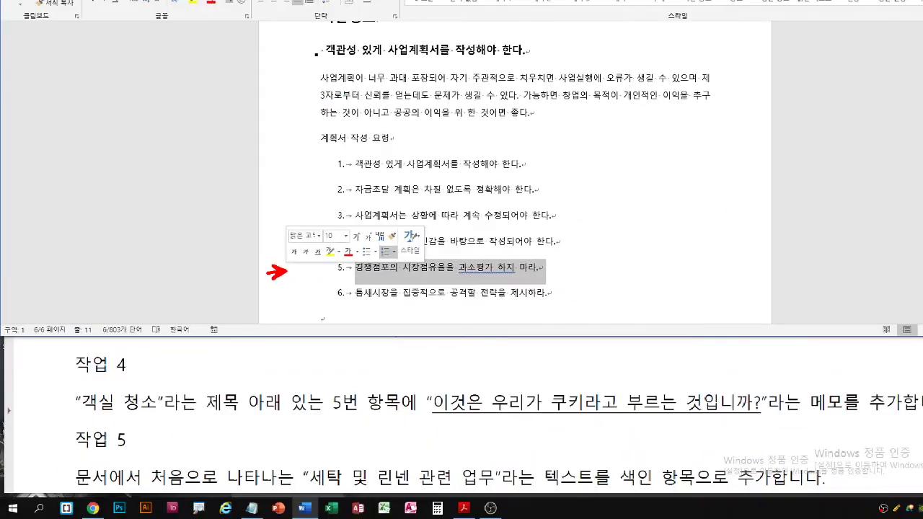
click(468, 269)
click(293, 294)
scroll(293, 295, up, 1)
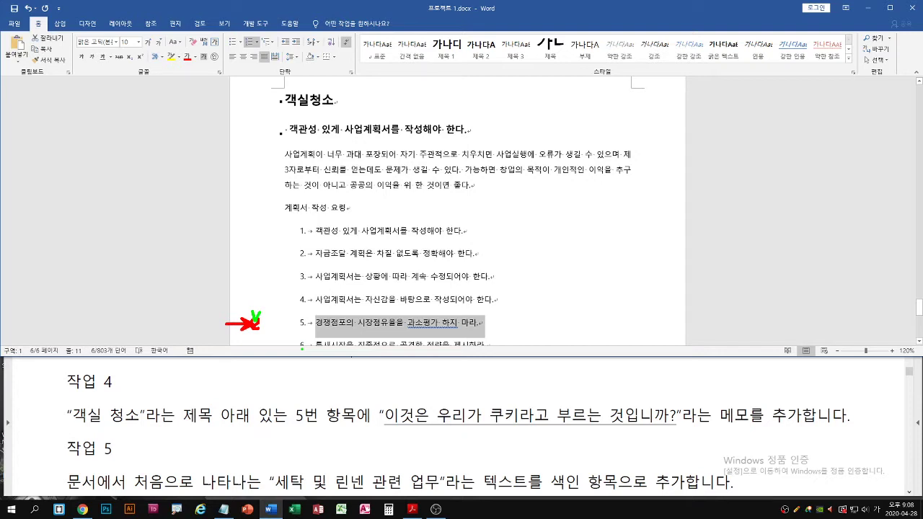
click(200, 24)
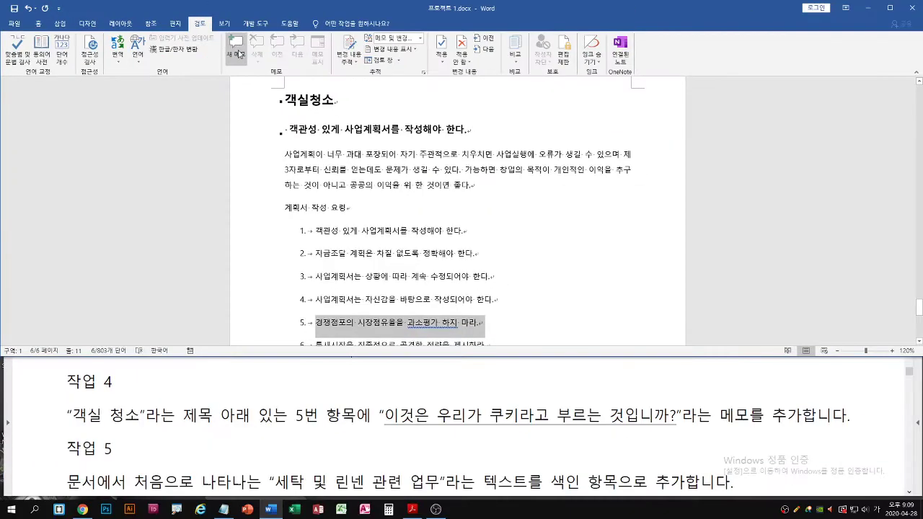
click(470, 92)
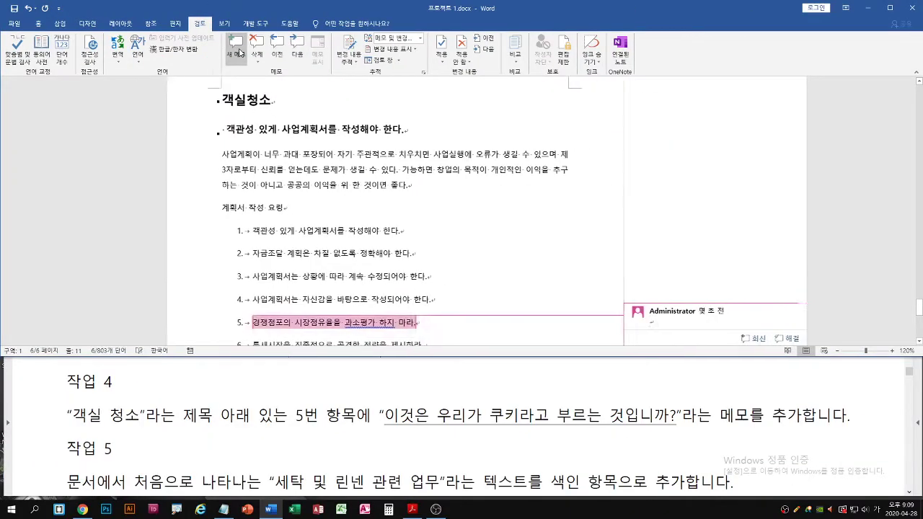
Enter "이것은 우리가 쿠키라고 부르는 것입니까?" as the text of the comment on item 5 and return to the document body
text(ㅇ)
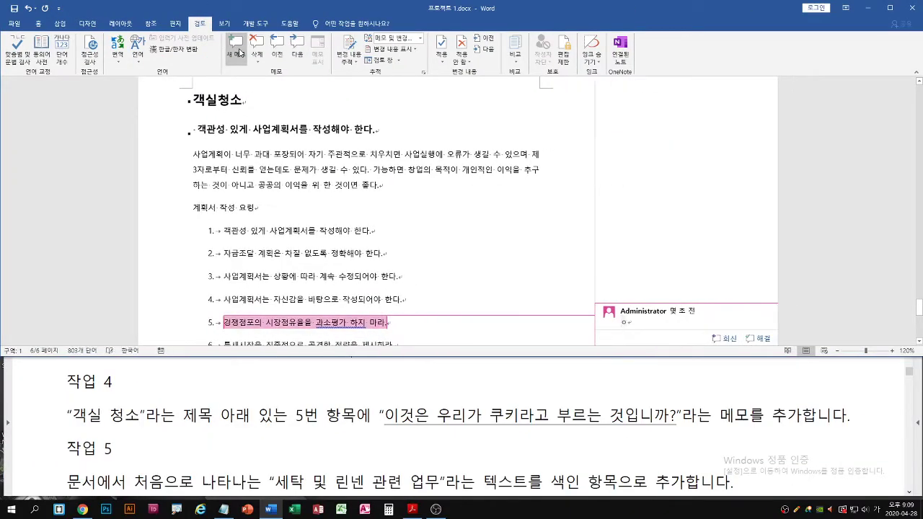
text(것은)
text( 우리가 )
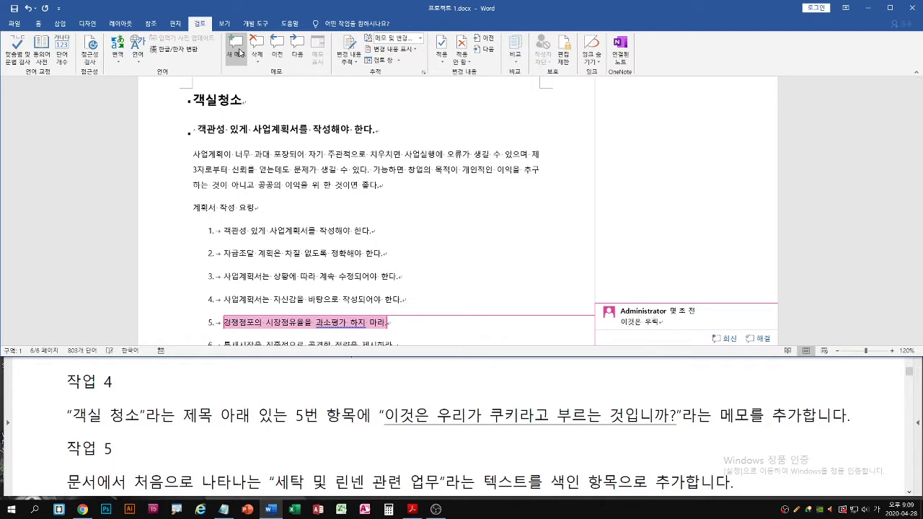
text(ㅋ)
text(키라고 부르느)
text(는 것입니까)
text(?)
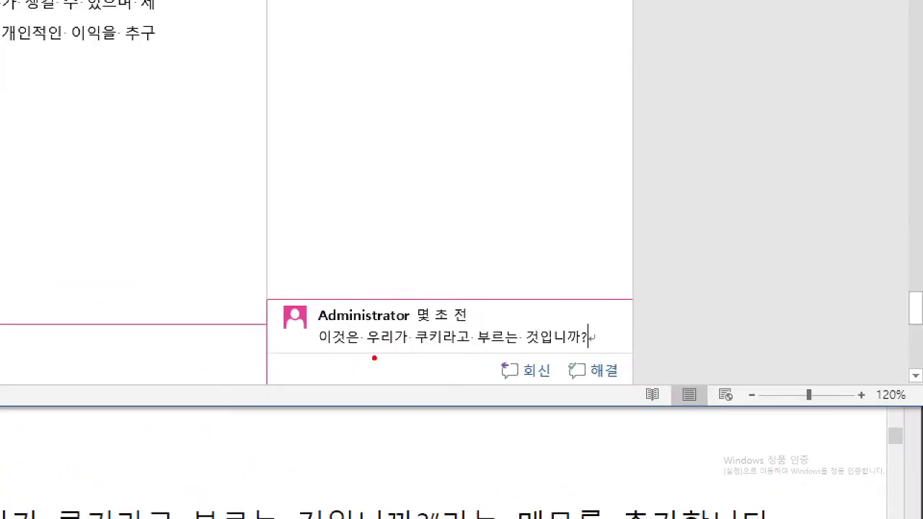
drag(316, 353, 591, 353)
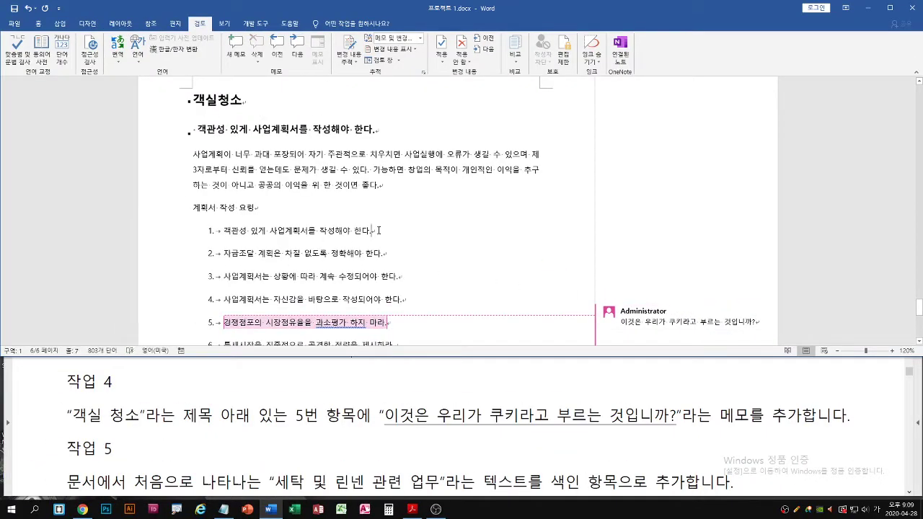
click(770, 326)
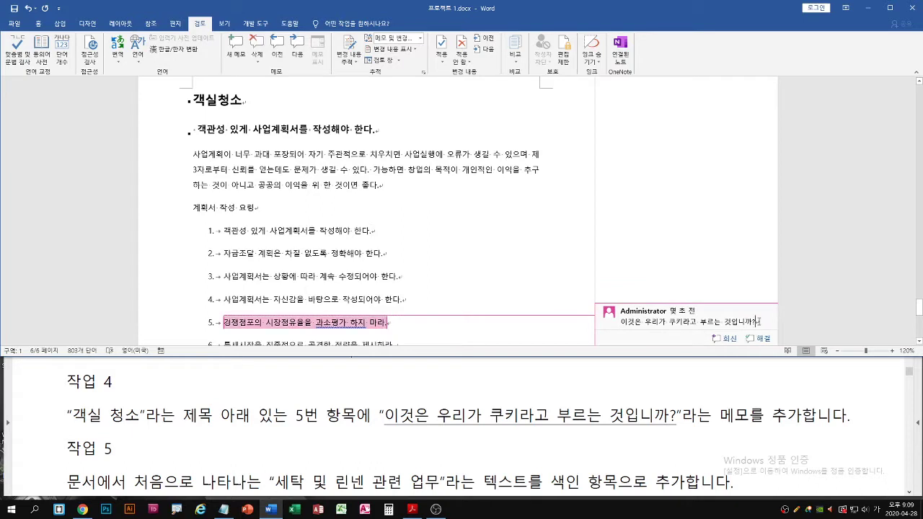
click(387, 233)
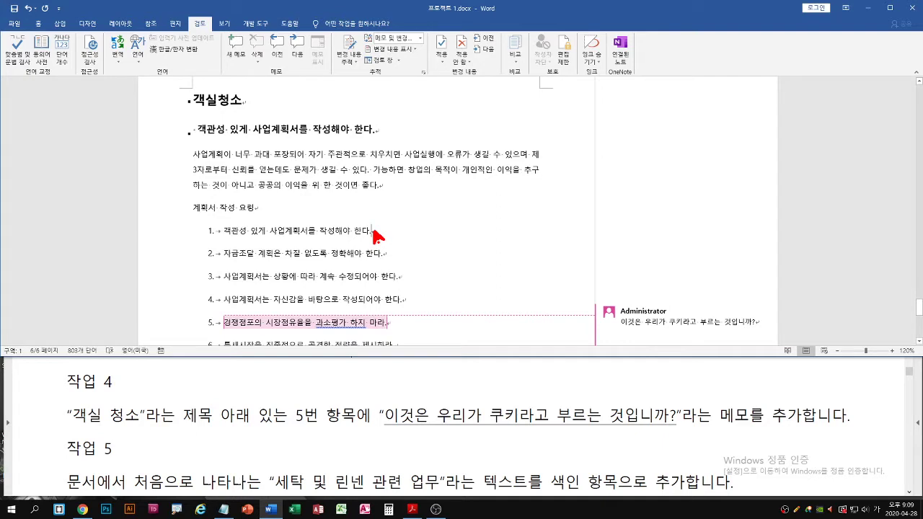
Consult task 5 about the index entry in the Acrobat Reader PDF and return to the Word document
click(326, 416)
scroll(338, 421, down, 1)
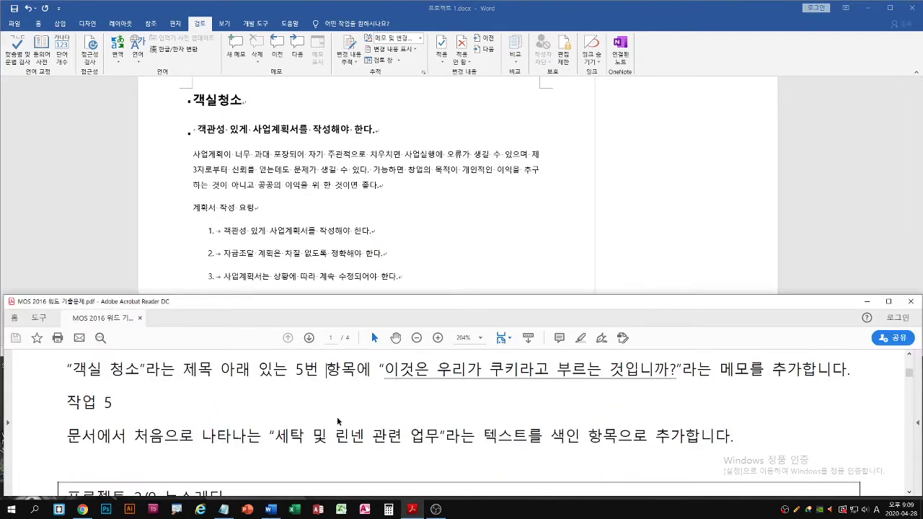
scroll(337, 421, down, 1)
click(427, 243)
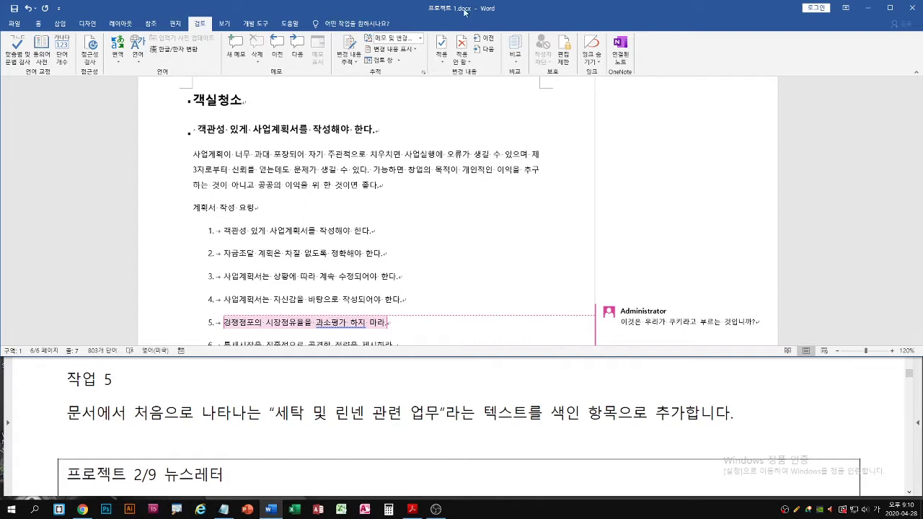
Search the document for "세탁 및 린넨", select the first "세탁 및 린넨 관련 업무" in the table, and close the search
click(40, 26)
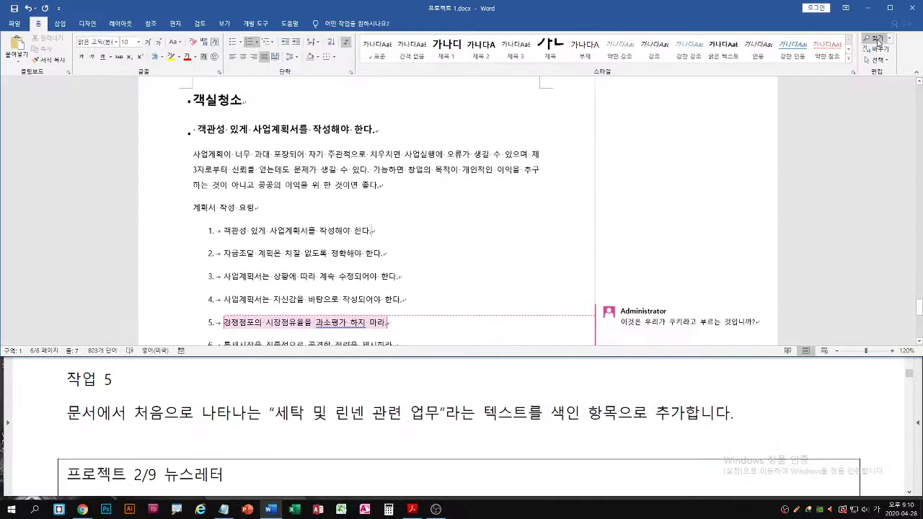
click(824, 77)
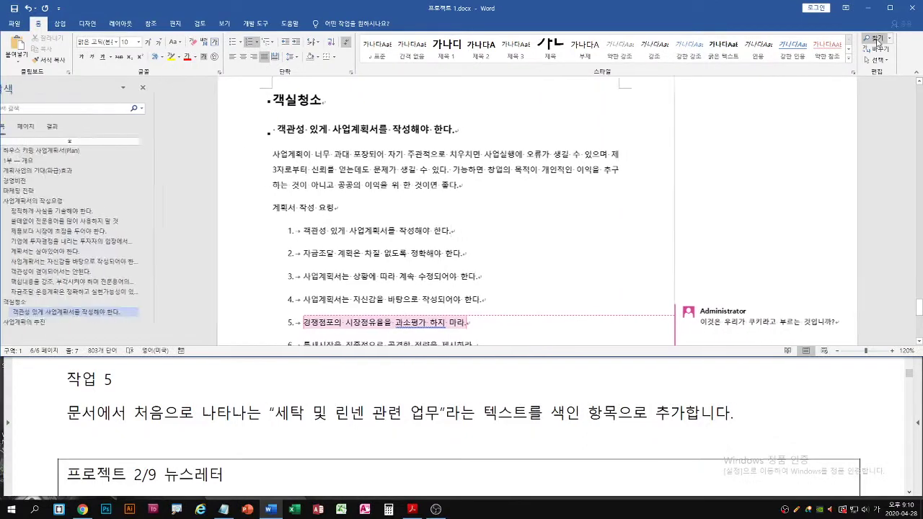
text(세탁)
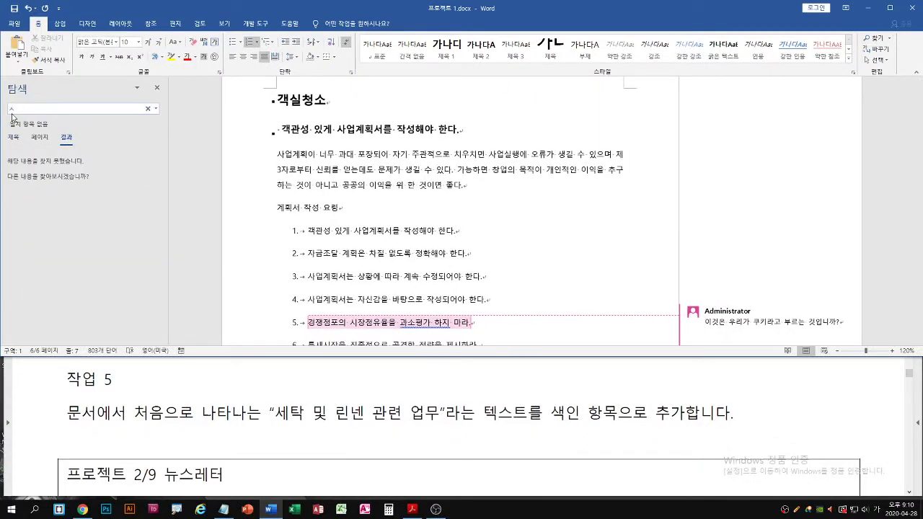
text( 및)
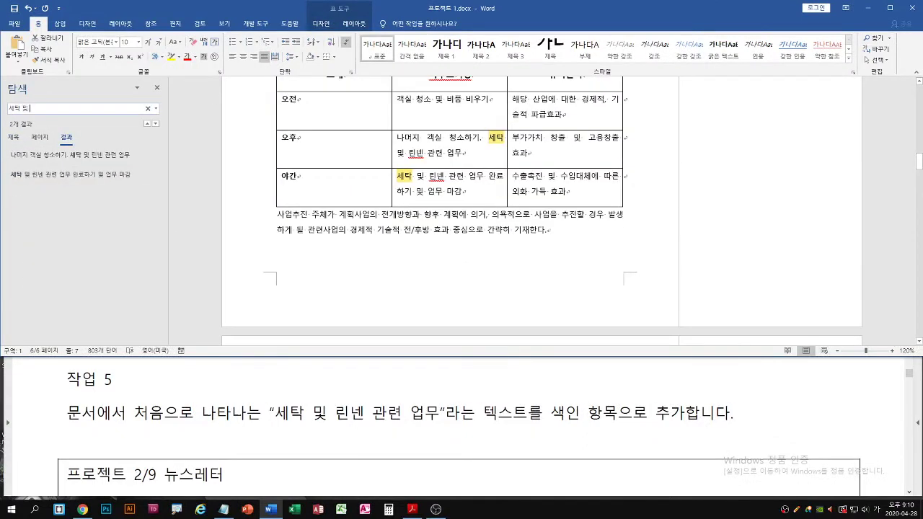
text( 린넨)
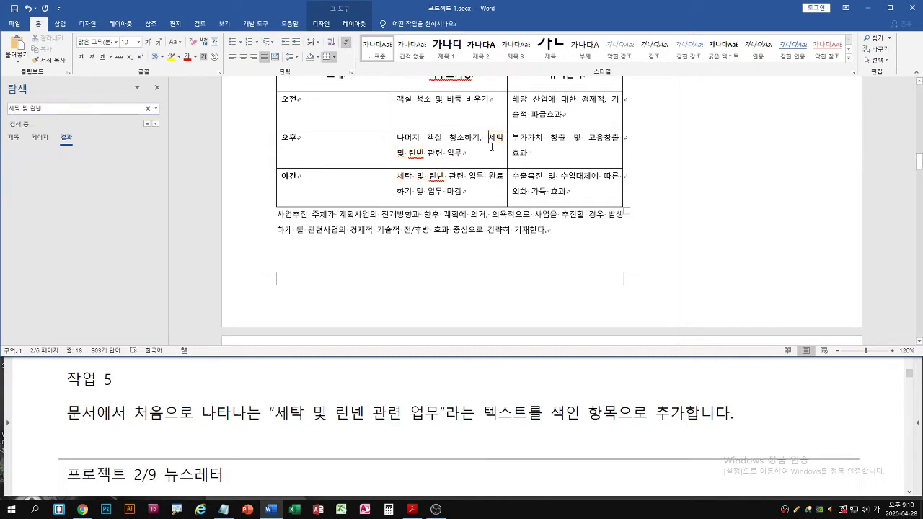
scroll(493, 158, up, 1)
drag(489, 166, 502, 173)
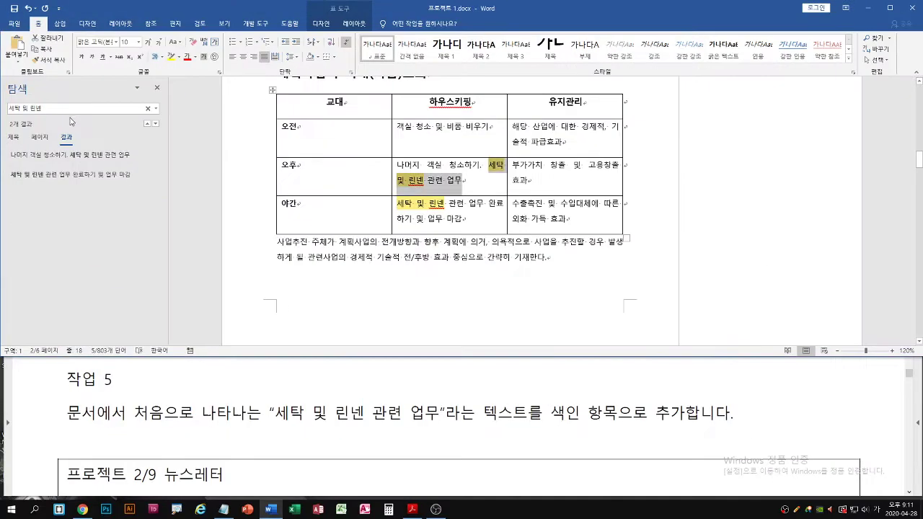
click(295, 216)
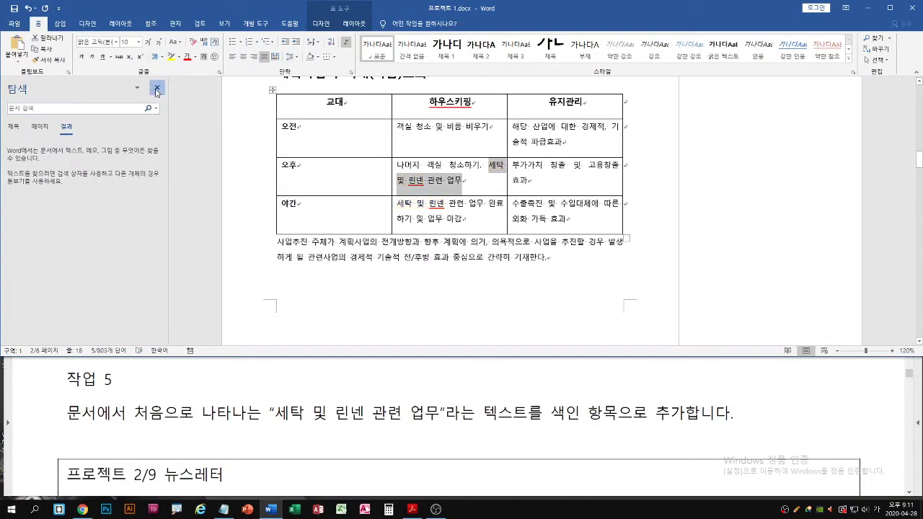
click(156, 89)
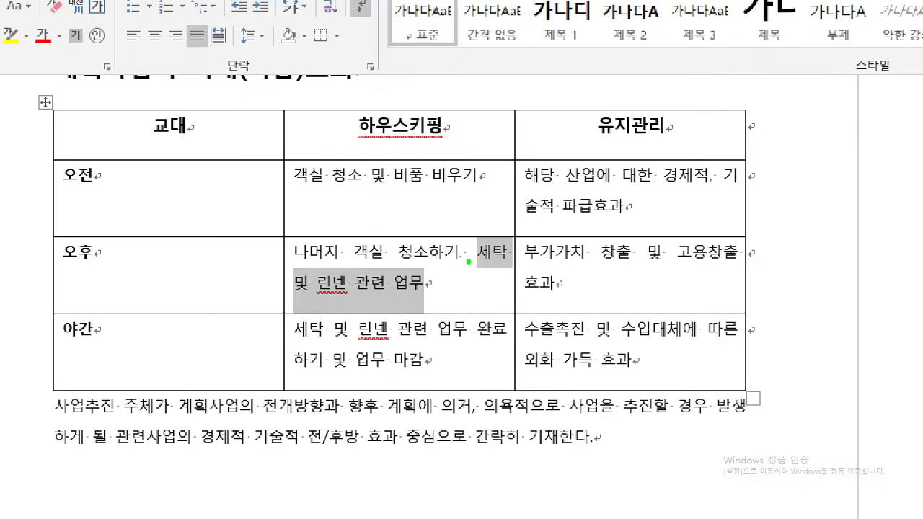
Mark only the selected "세탁 및 린넨 관련 업무" text as an index entry with the current page option, and close the dialog
drag(472, 228, 498, 227)
drag(308, 305, 410, 309)
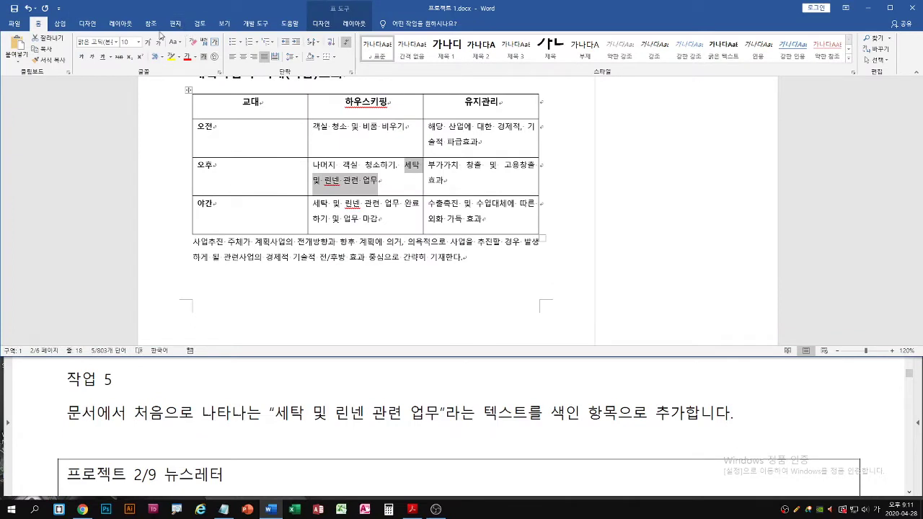
click(151, 23)
drag(145, 48, 153, 29)
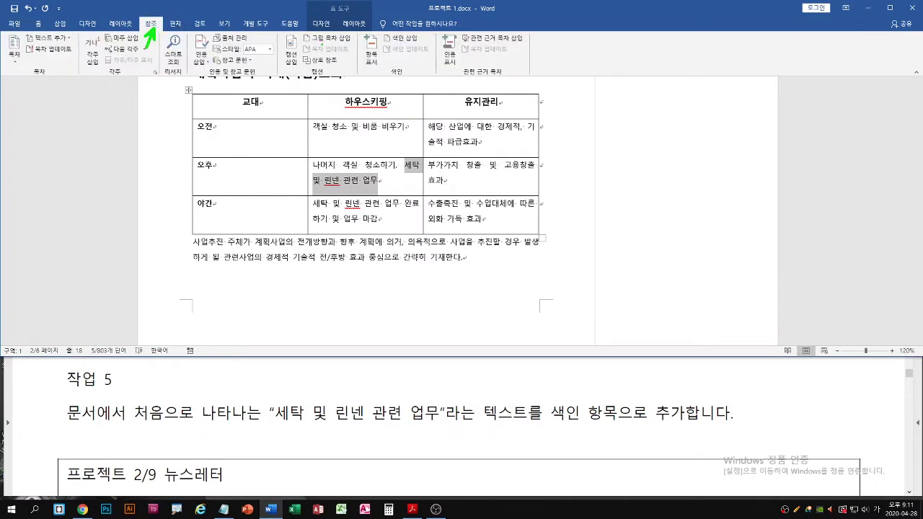
mouse_move(358, 29)
mouse_down()
mouse_move(426, 77)
mouse_move(437, 36)
mouse_move(360, 29)
mouse_up()
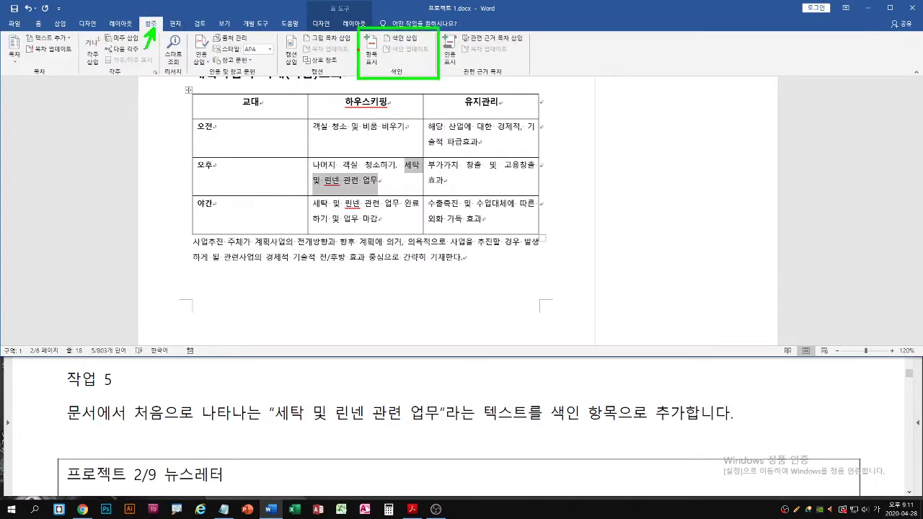
drag(403, 173, 421, 172)
mouse_move(311, 193)
mouse_down()
mouse_move(370, 195)
mouse_move(371, 210)
mouse_up()
mouse_move(364, 50)
mouse_down()
mouse_move(351, 53)
mouse_move(362, 67)
mouse_up()
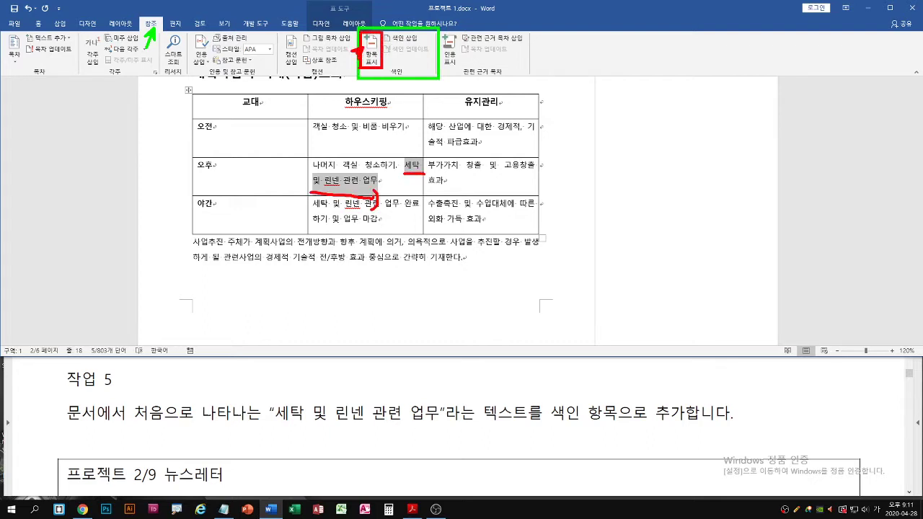
key(Escape)
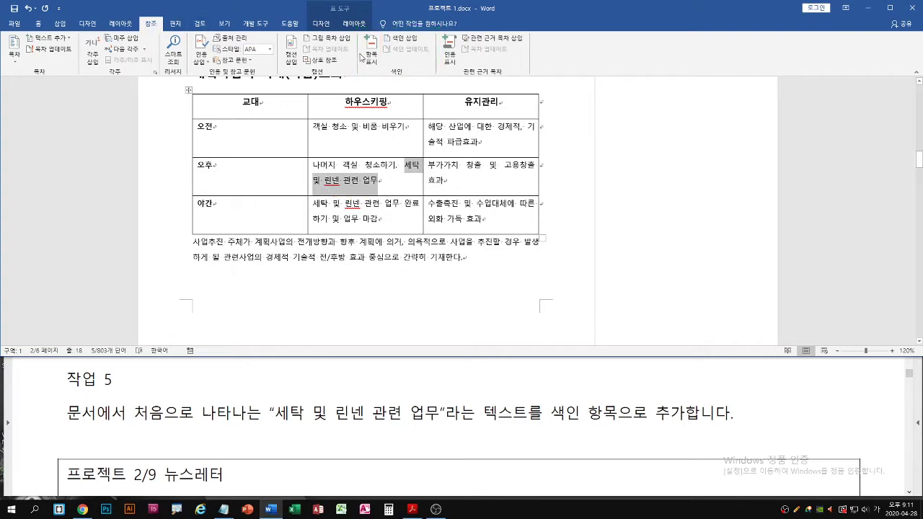
click(373, 52)
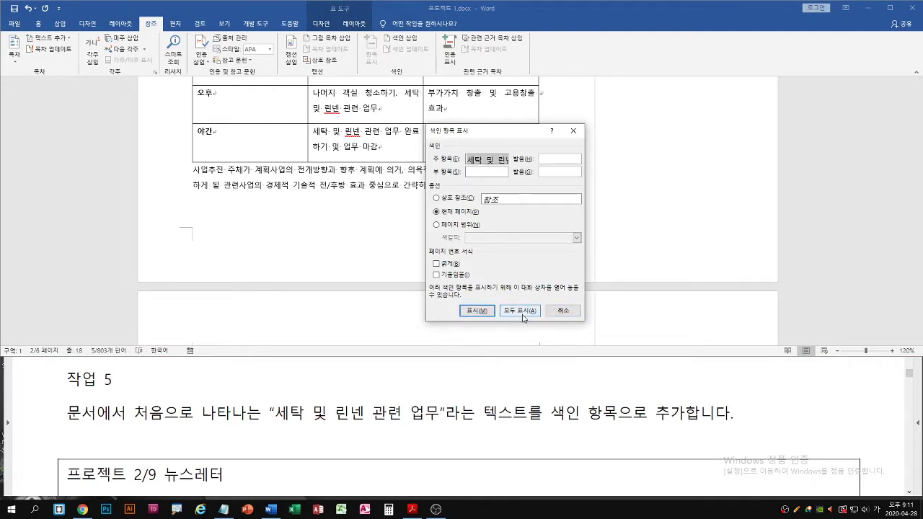
click(477, 311)
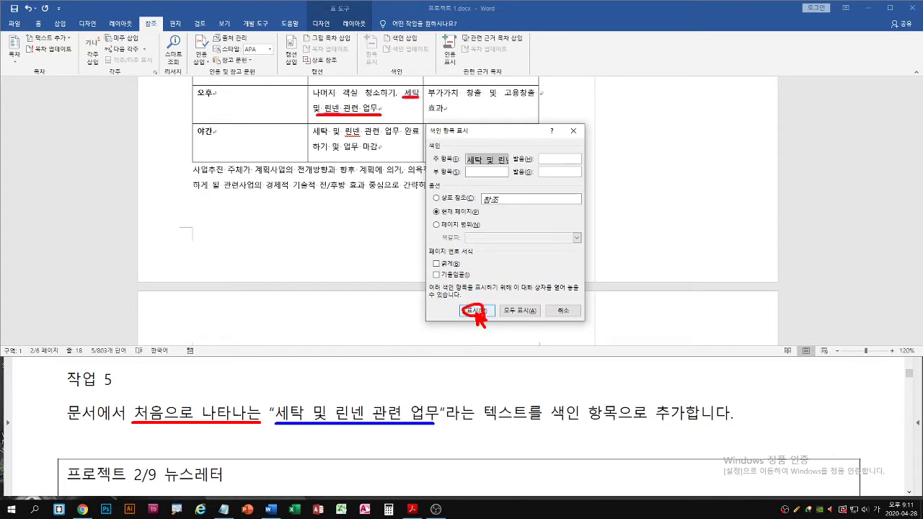
click(477, 311)
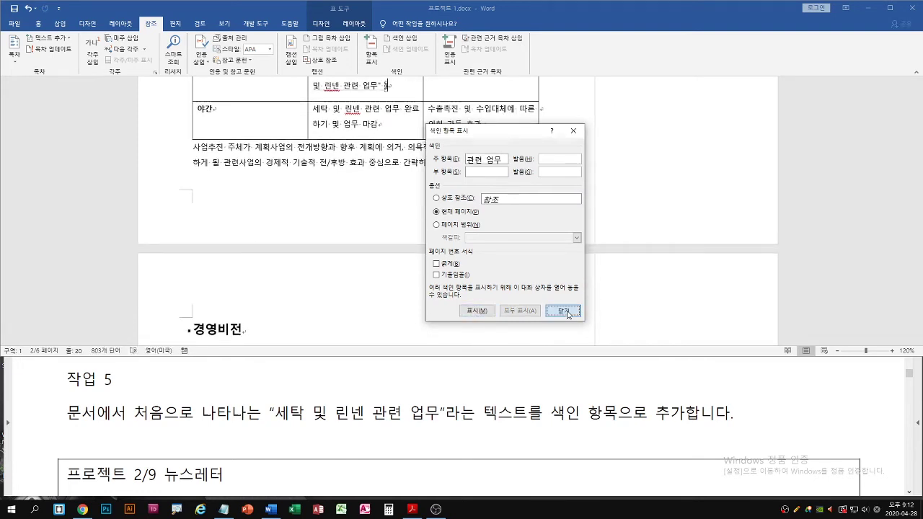
click(563, 310)
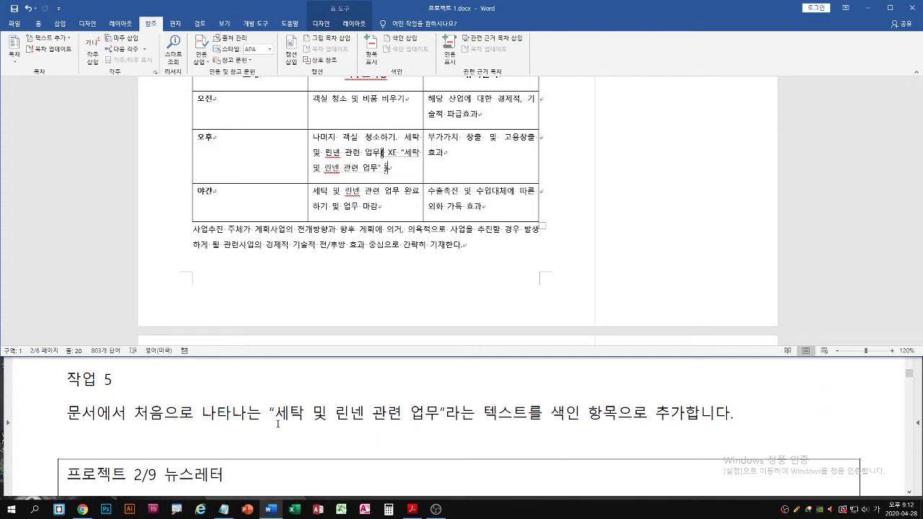
Consult the project 2 newsletter section in the Acrobat Reader PDF and return to the Word document
click(284, 437)
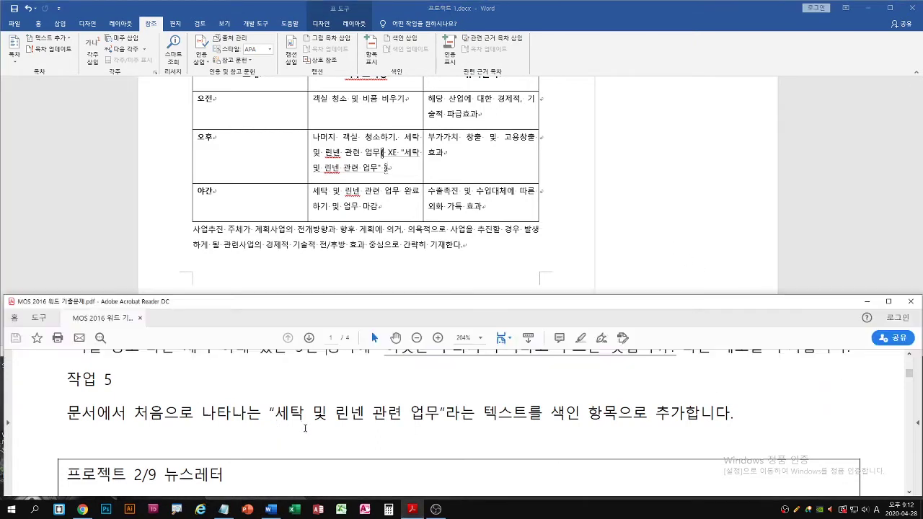
scroll(306, 428, down, 3)
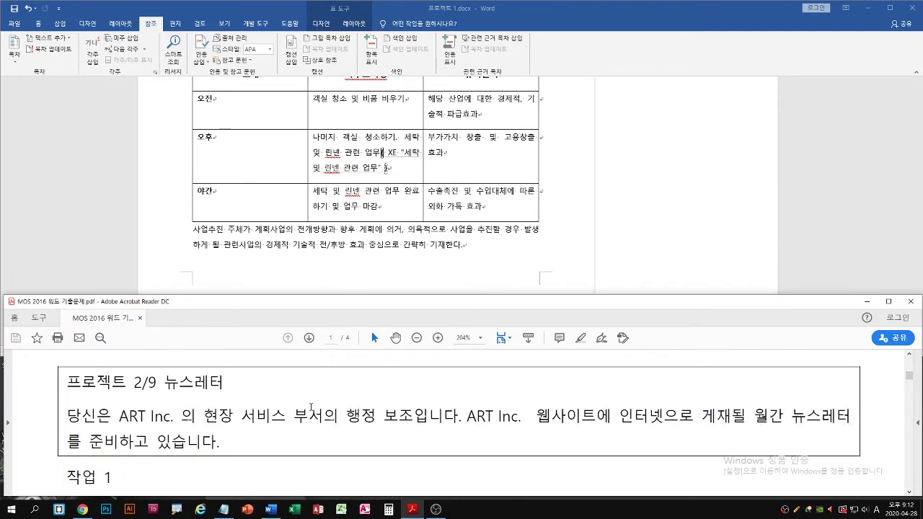
click(144, 43)
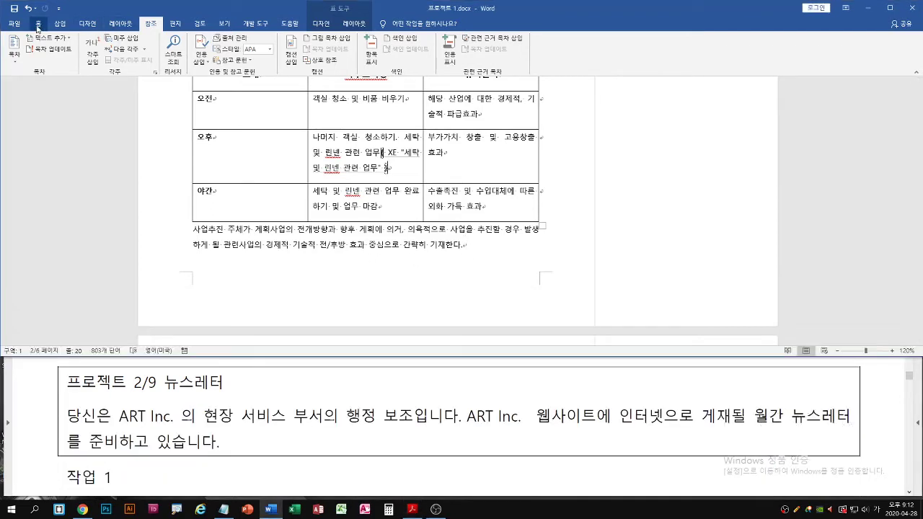
Close the 프로젝트 1.docx document while keeping Word open
click(15, 24)
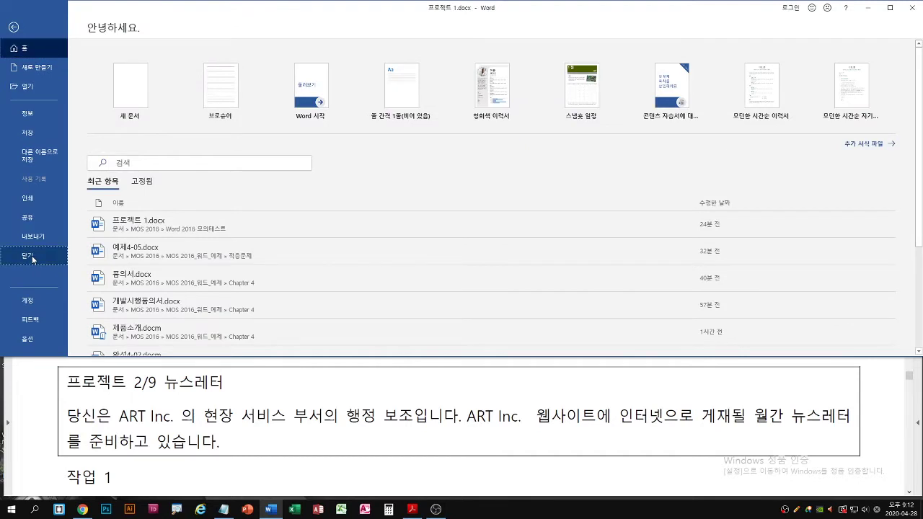
click(33, 258)
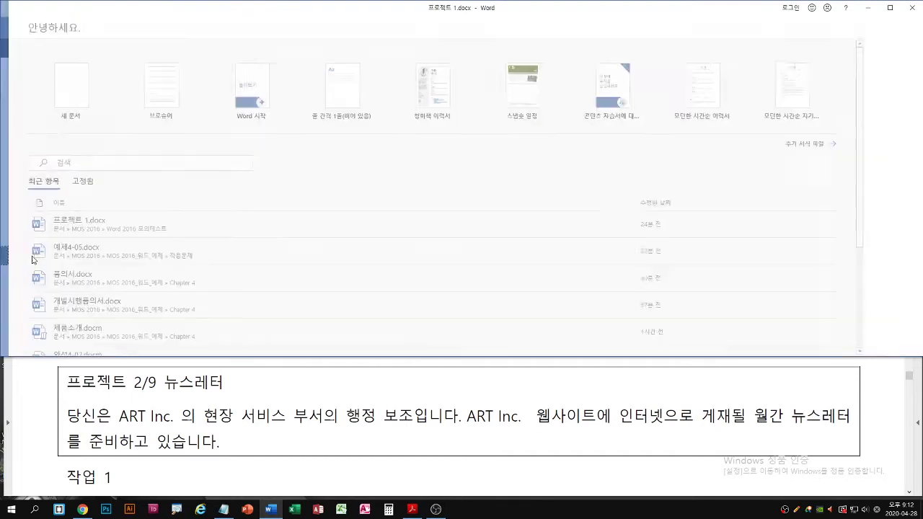
click(460, 275)
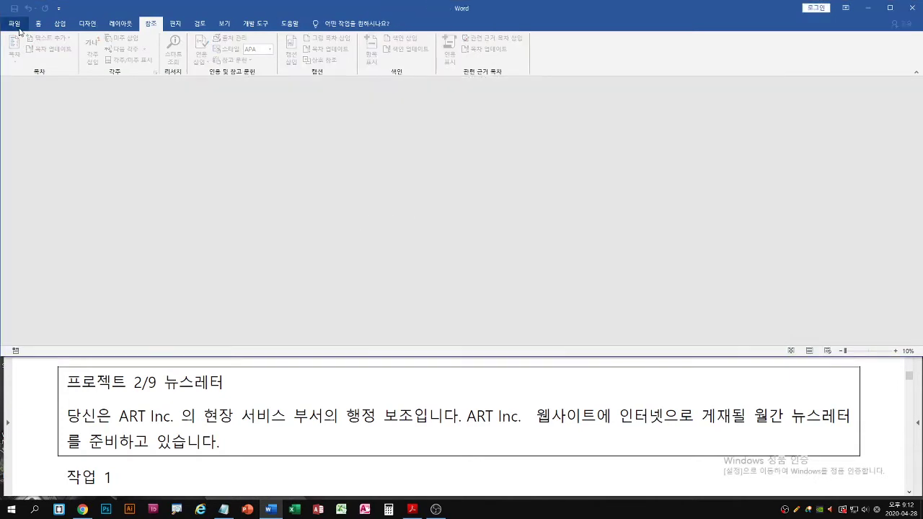
Open 프로젝트 2.docx from the Word 2016 모의테스트 folder
click(14, 23)
click(27, 88)
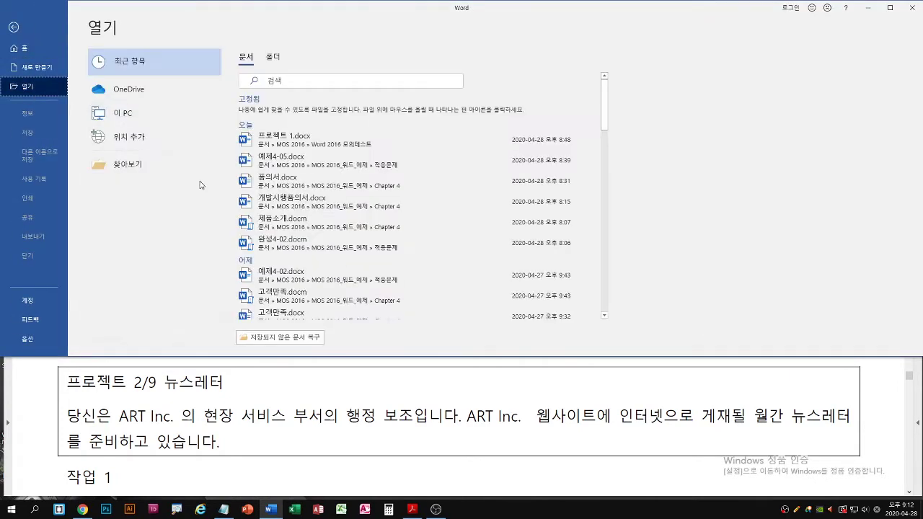
click(128, 164)
click(137, 87)
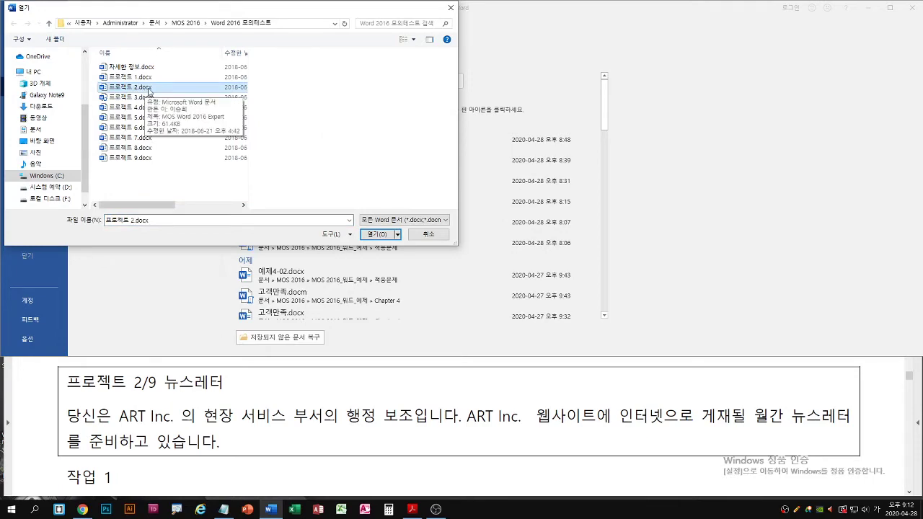
double_click(149, 87)
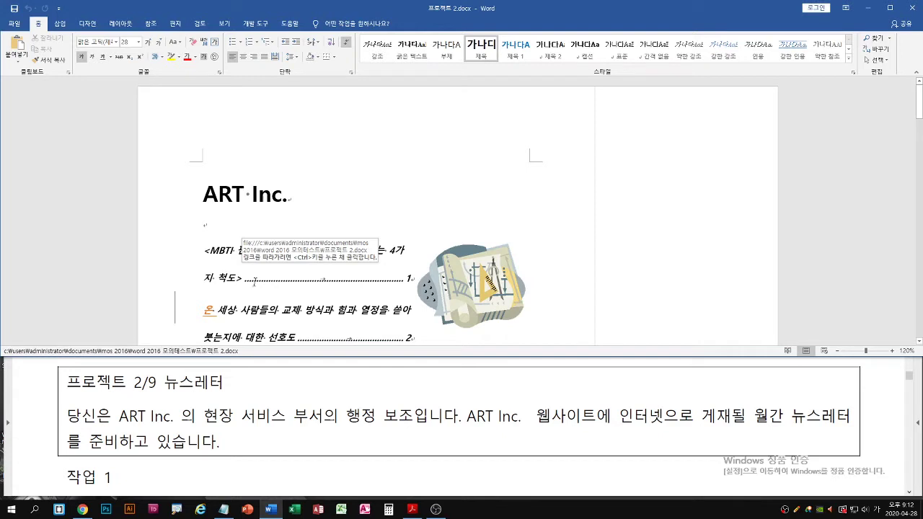
Read the task 1 instructions of project 2 in the Acrobat Reader PDF and return to the Word document
click(306, 380)
scroll(318, 383, down, 3)
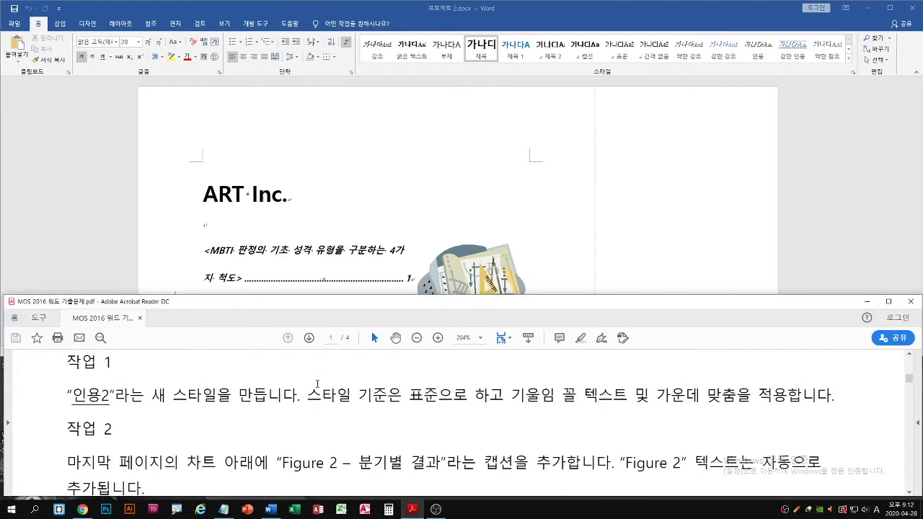
scroll(317, 384, up, 1)
key(alt+Tab)
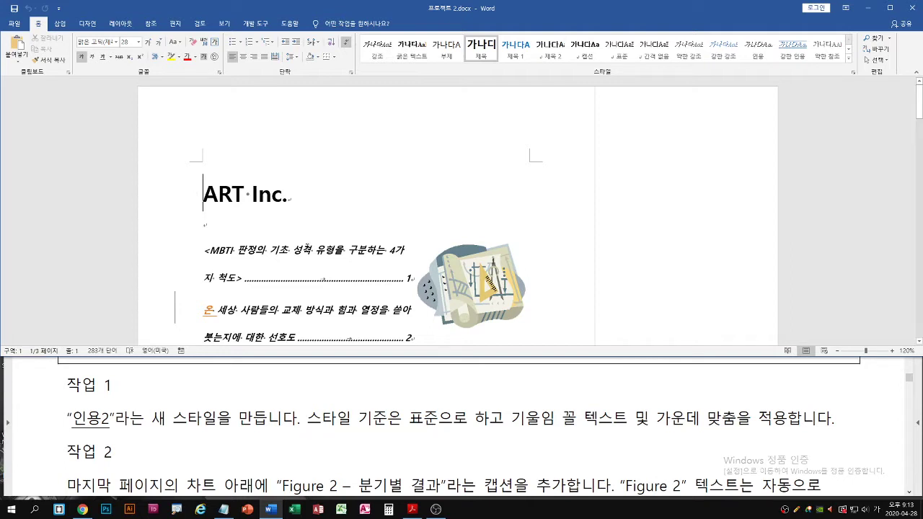
From the blank paragraph below the ART Inc. title, start a new style and name it 인용2
click(205, 227)
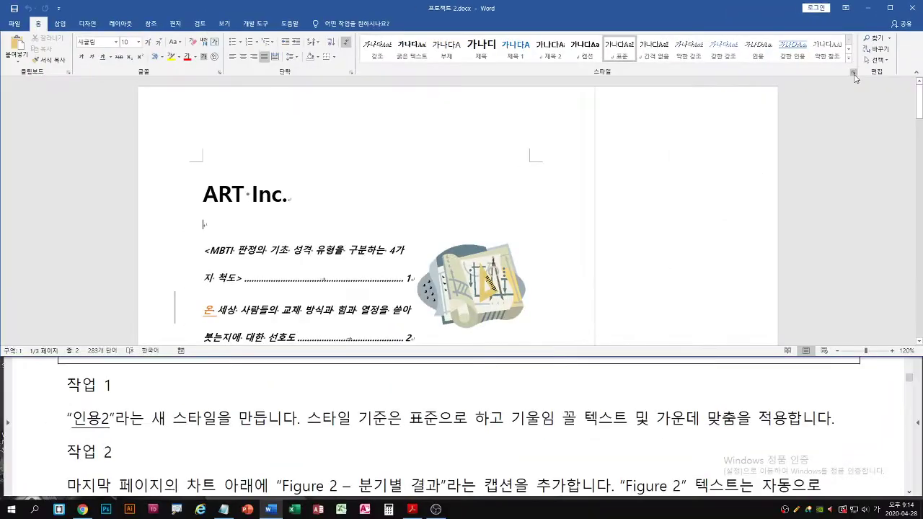
click(785, 145)
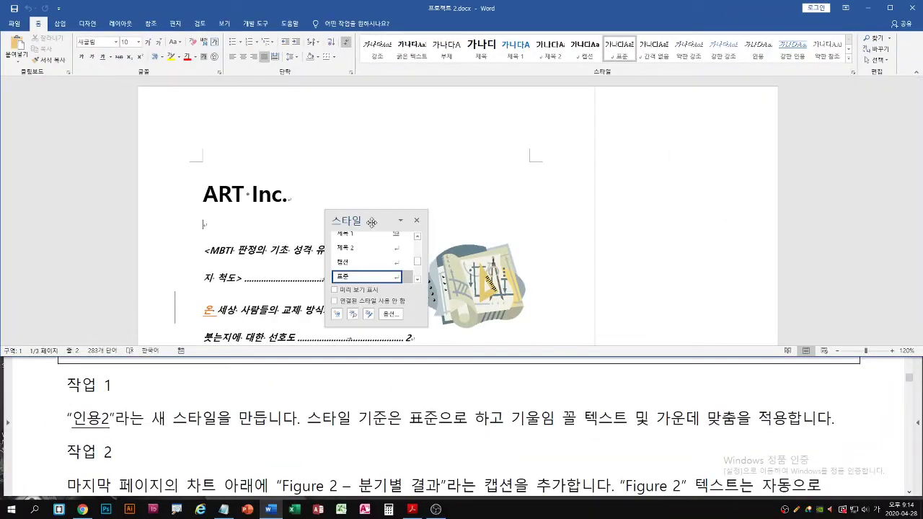
drag(371, 223, 847, 105)
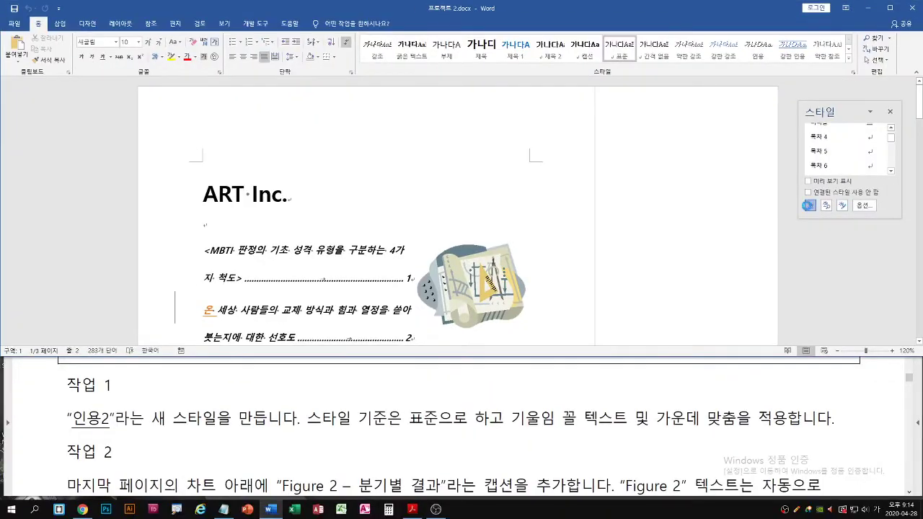
click(698, 338)
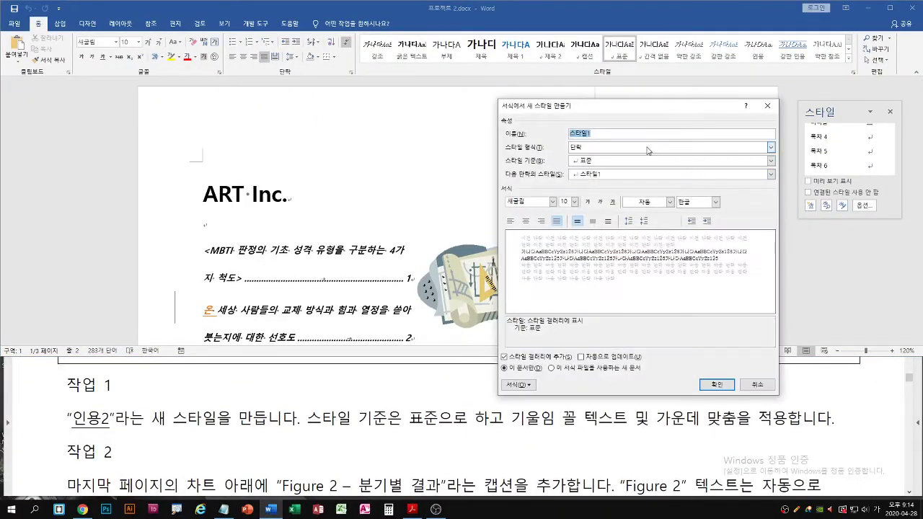
text(인용2)
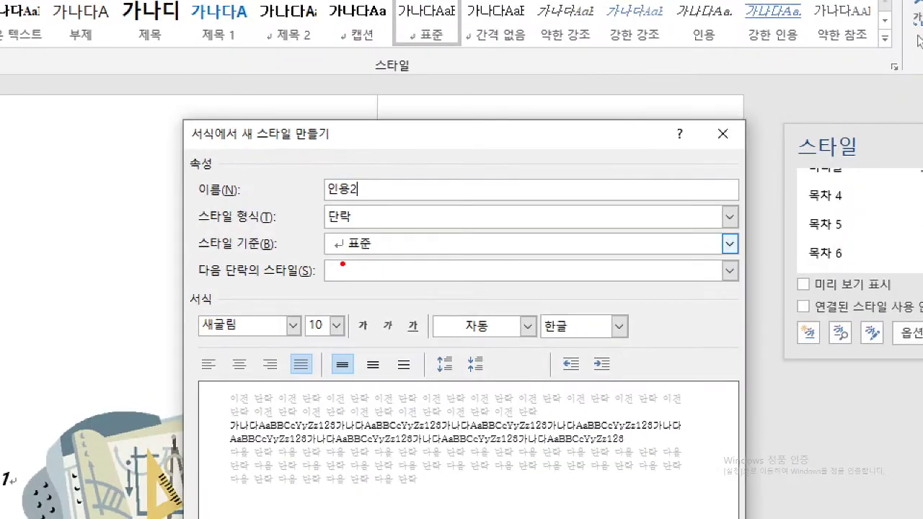
drag(574, 167, 601, 168)
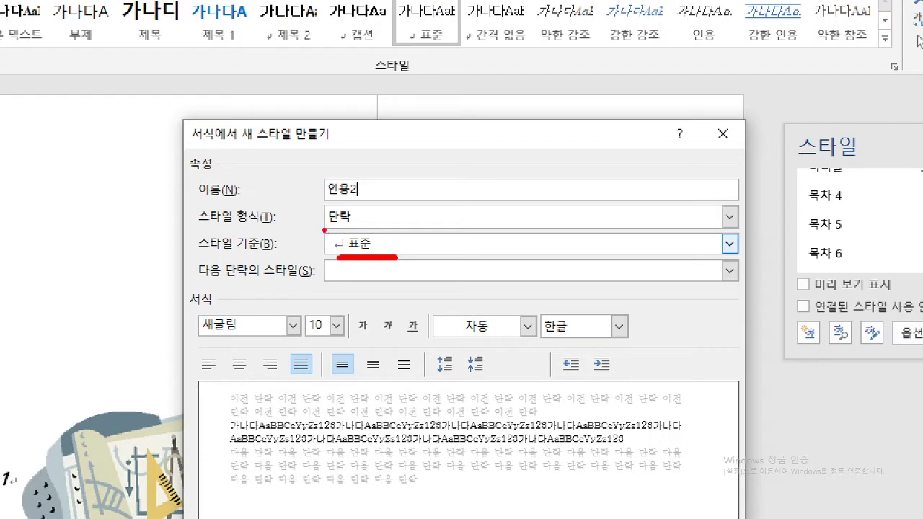
key(b)
drag(329, 228, 363, 228)
key(r)
drag(332, 260, 380, 259)
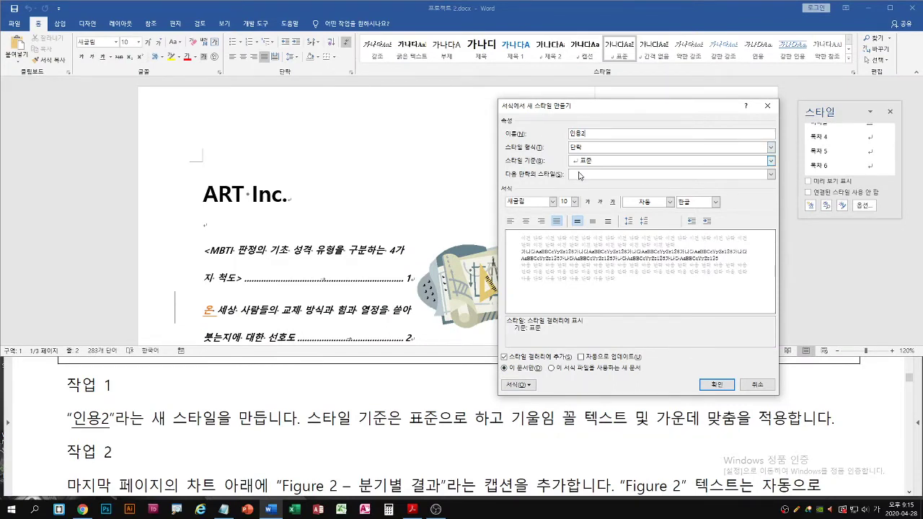
Give the 인용2 style italic text and centre alignment, confirm its creation, and close the styles list
click(600, 204)
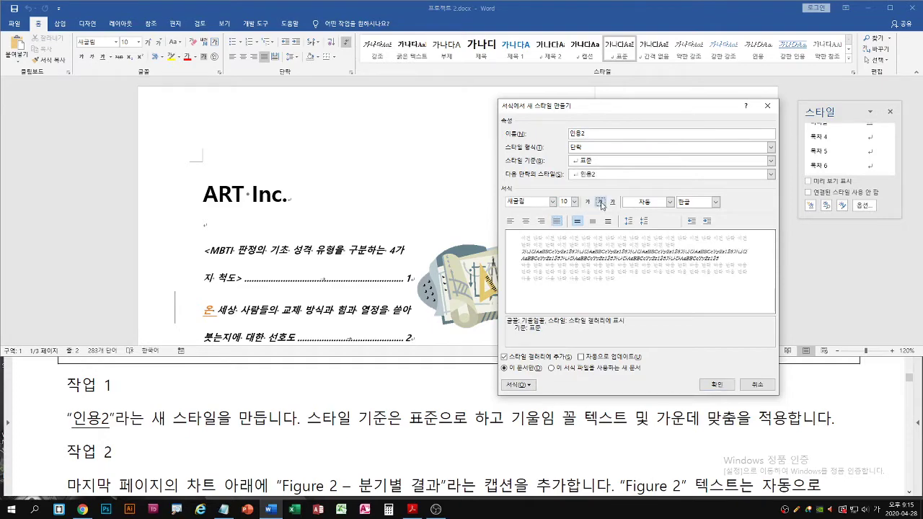
click(527, 223)
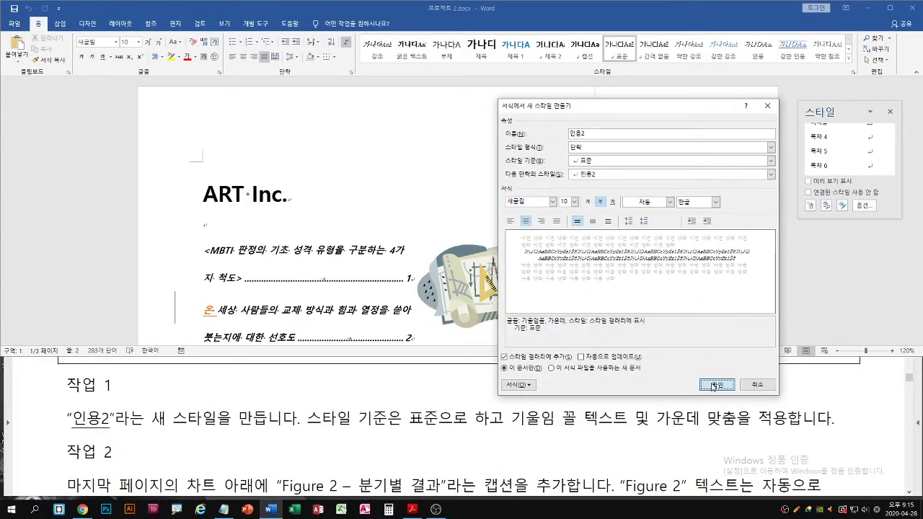
click(712, 386)
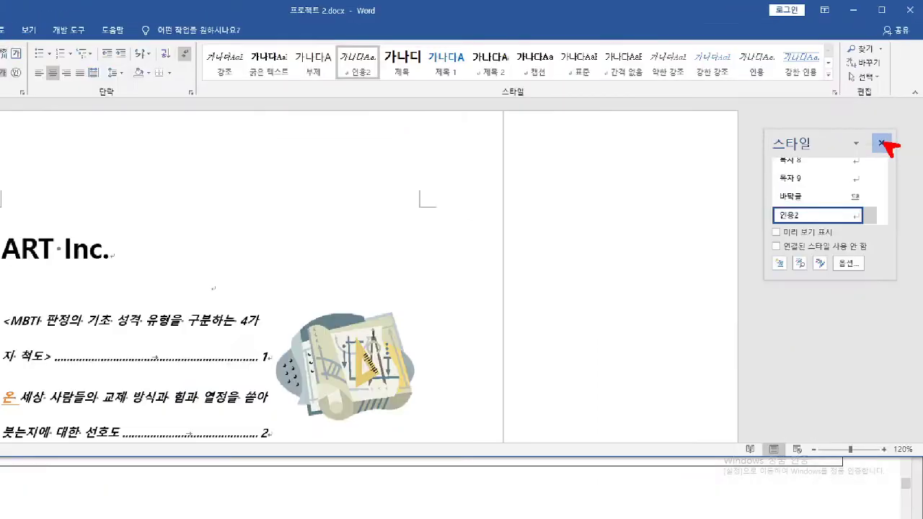
click(857, 223)
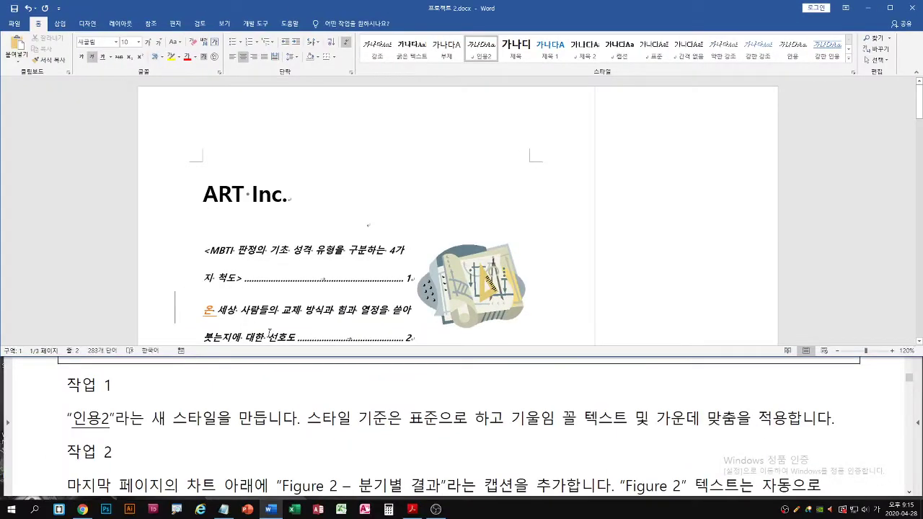
Switch to the Acrobat Reader PDF and read the task 2 instructions about the chart caption
click(239, 406)
scroll(252, 412, down, 1)
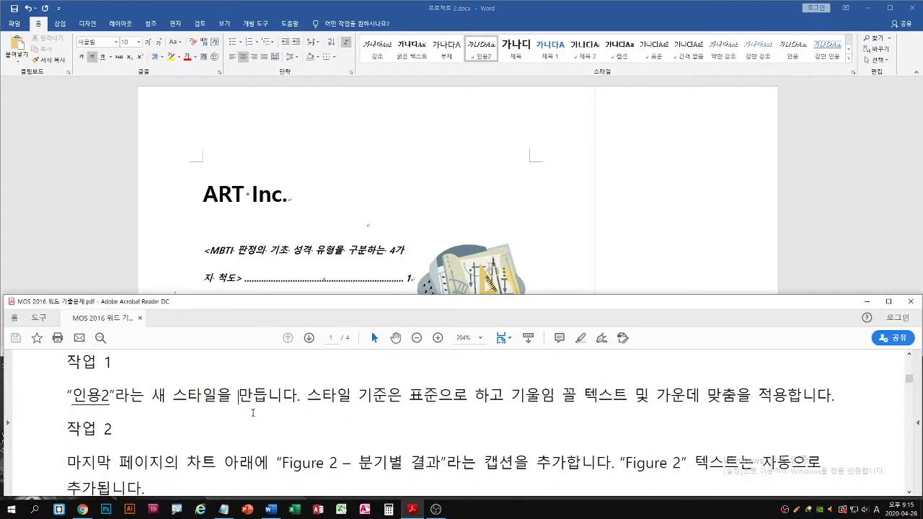
scroll(255, 419, down, 2)
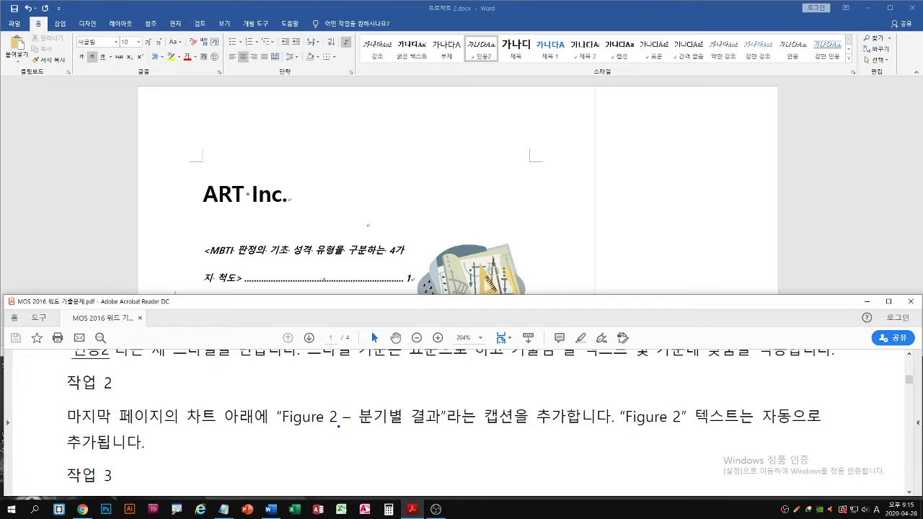
drag(338, 426, 437, 428)
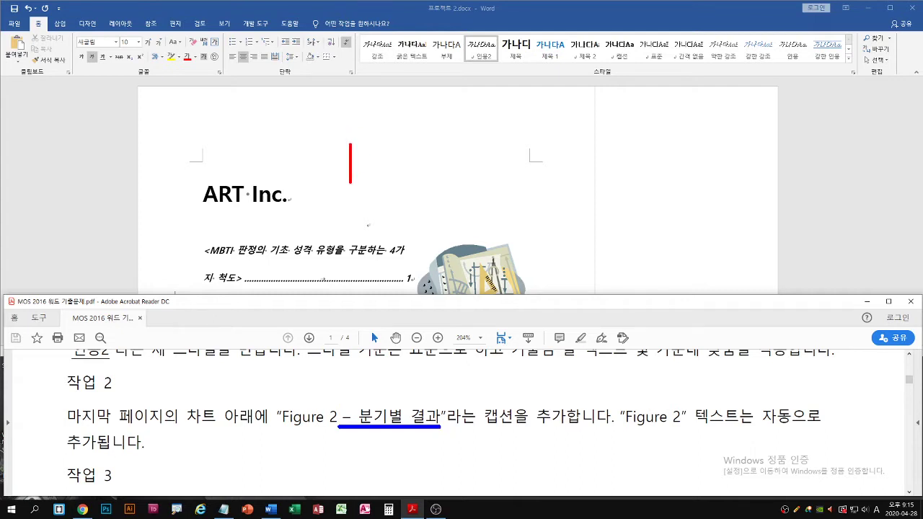
text(ctrl + end)
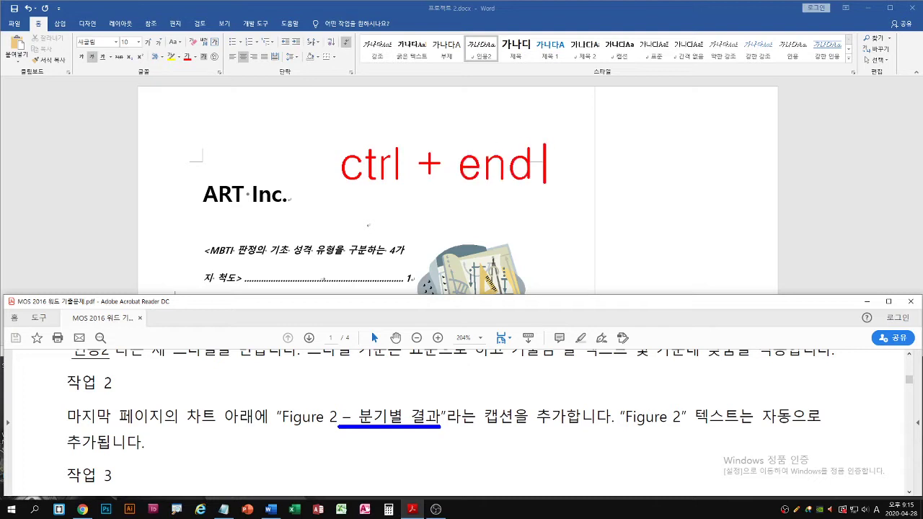
drag(455, 134, 541, 193)
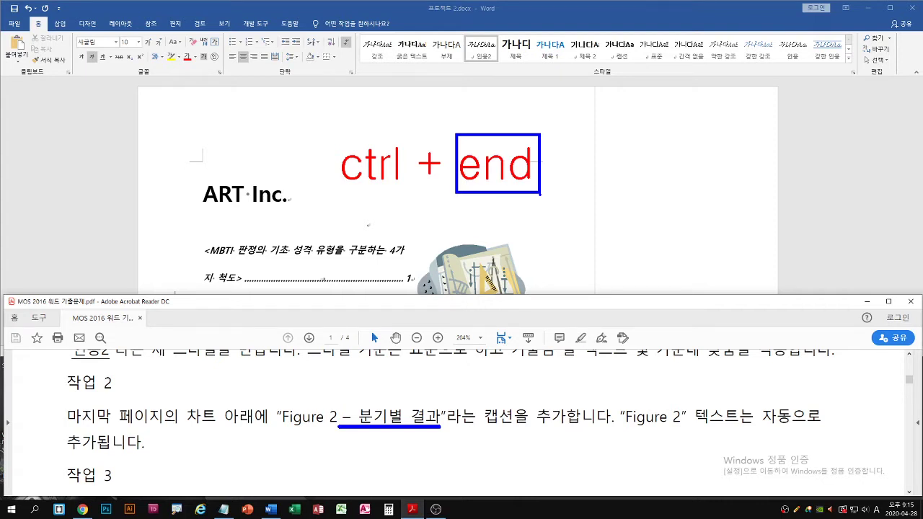
key(Escape)
key(ctrl+End)
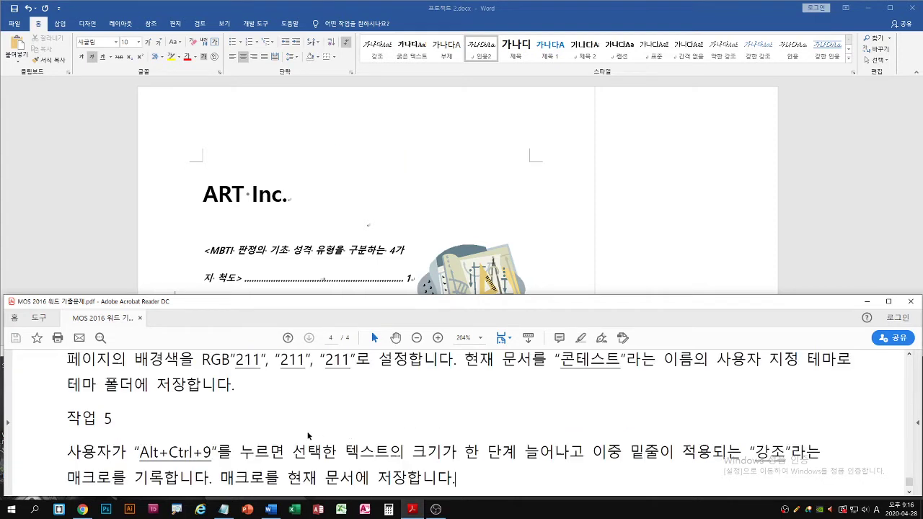
click(288, 338)
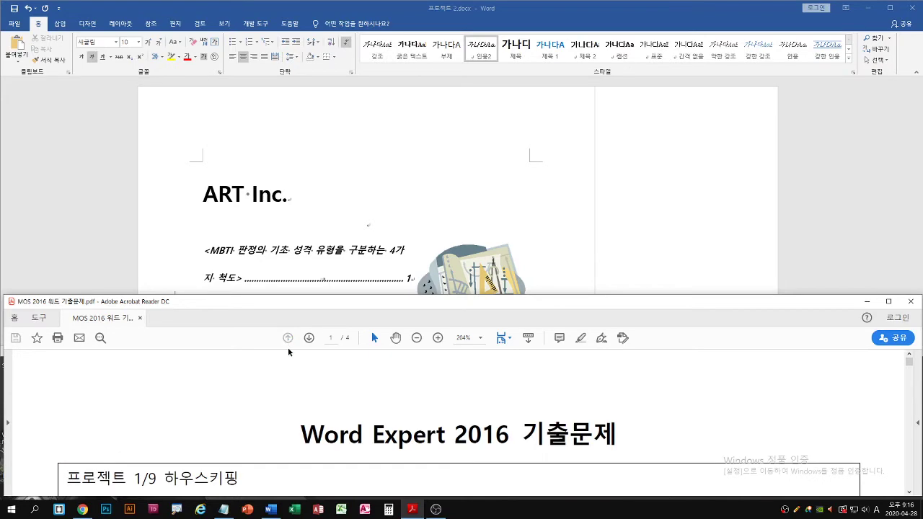
scroll(305, 404, down, 10)
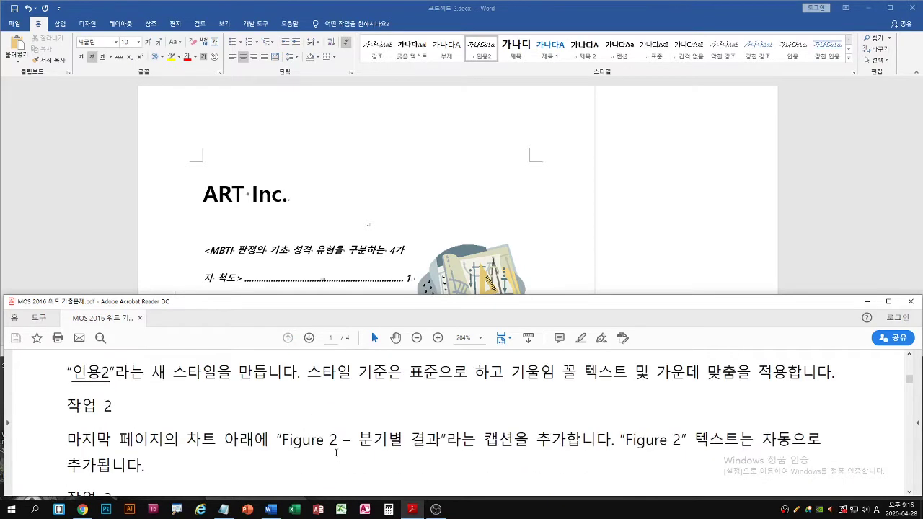
Return to the Word document and select the 분기별 결과 chart on its last page
click(419, 187)
key(ctrl+End)
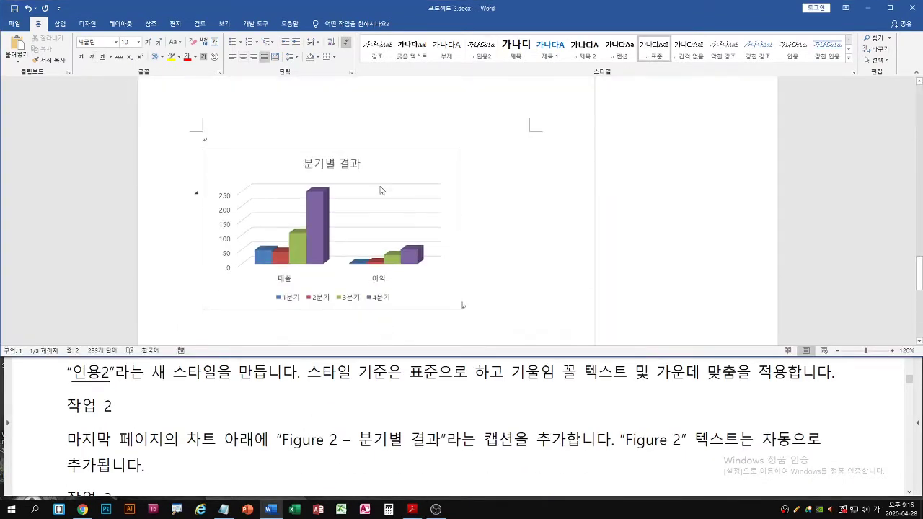
click(416, 166)
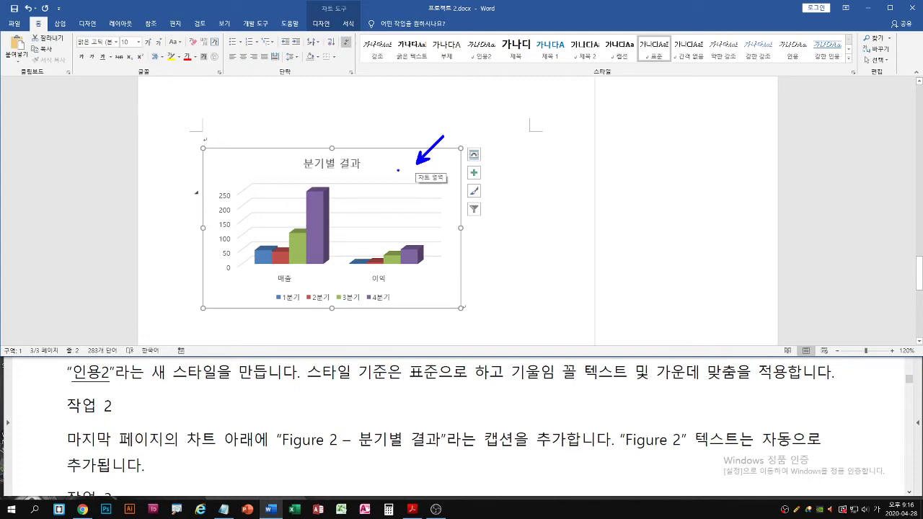
drag(398, 170, 409, 179)
key(Escape)
click(151, 23)
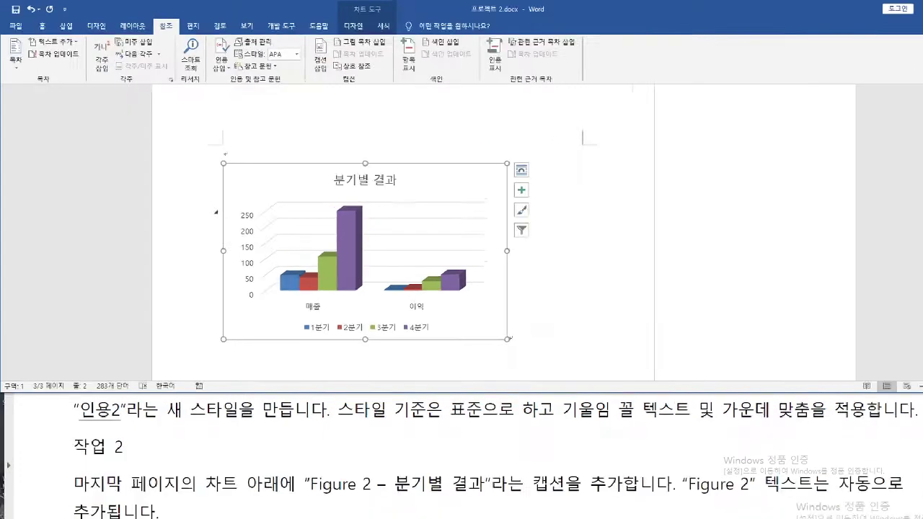
drag(162, 44, 175, 44)
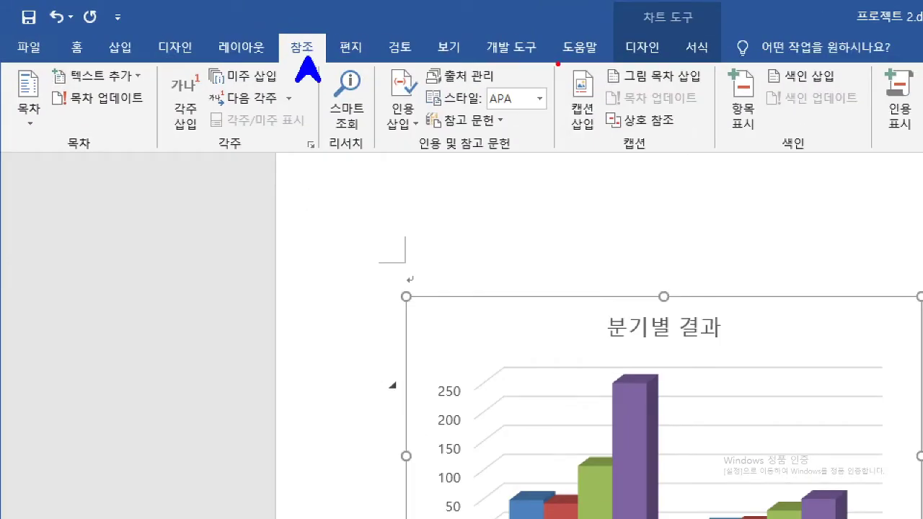
drag(557, 64, 723, 157)
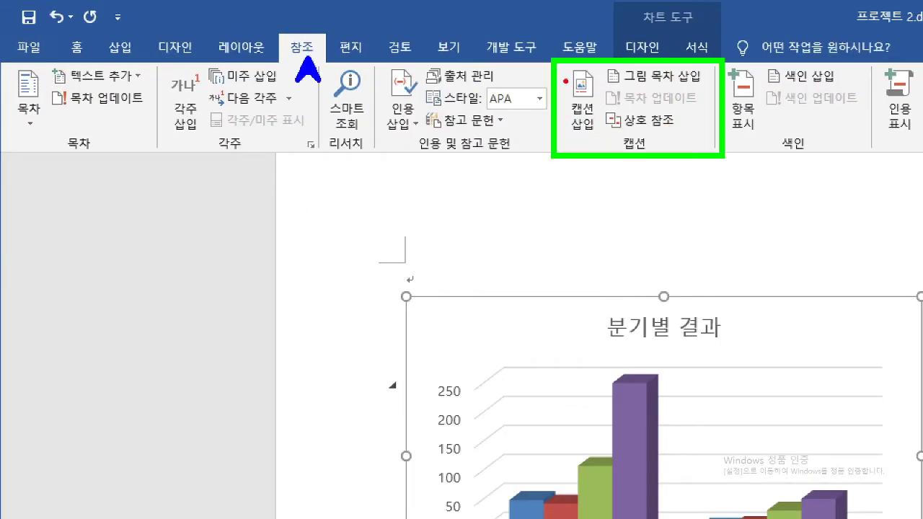
mouse_move(566, 81)
mouse_down()
mouse_move(542, 91)
mouse_move(604, 138)
mouse_up()
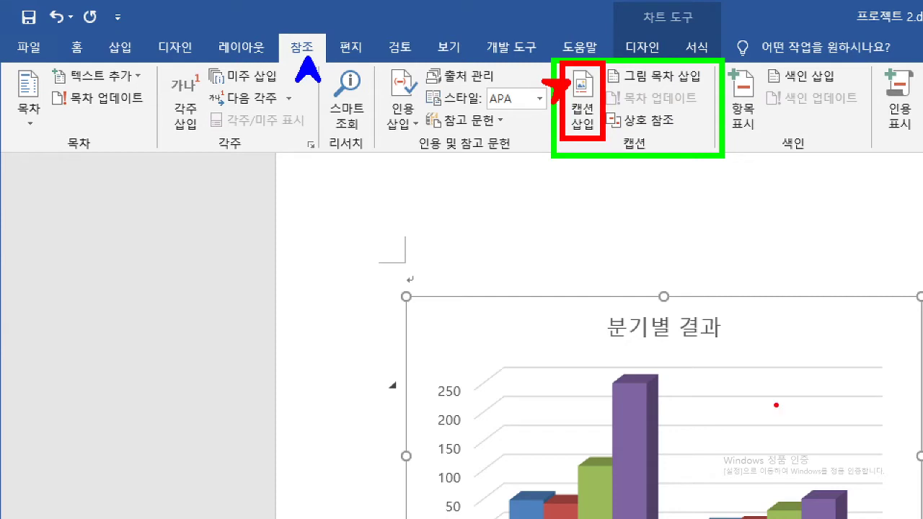
drag(779, 316, 830, 278)
drag(791, 350, 785, 352)
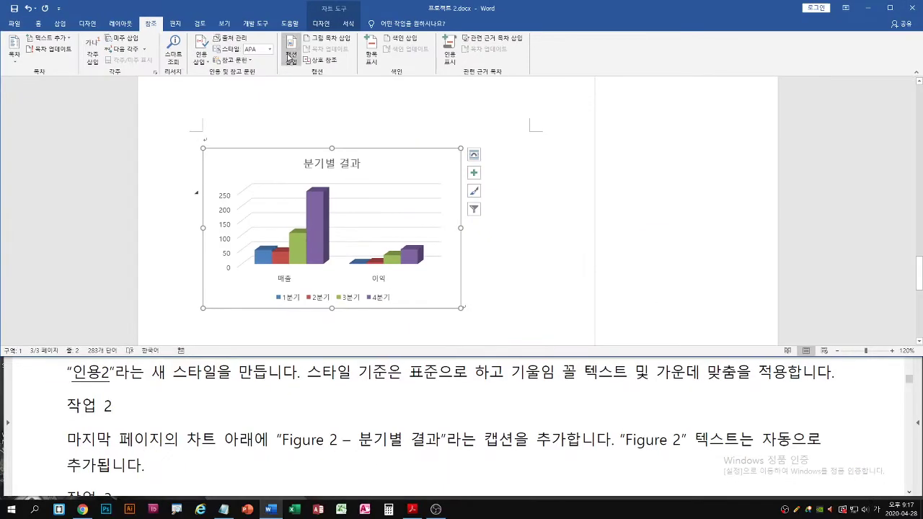
Start a caption for the 분기별 결과 chart and create a new caption label named Figure
click(582, 101)
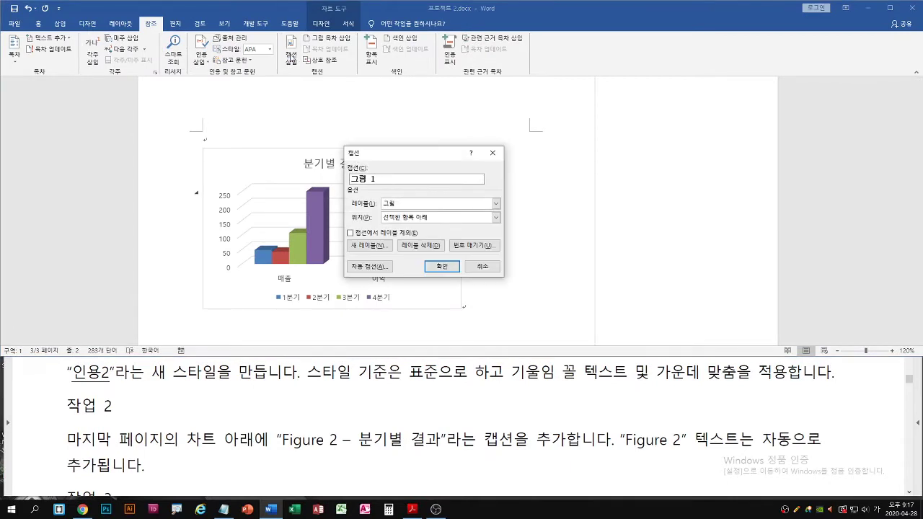
click(496, 204)
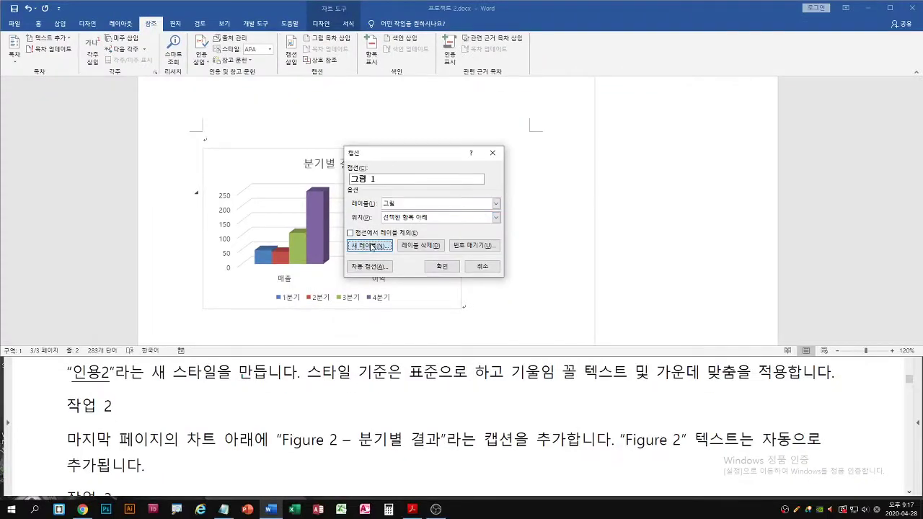
click(368, 246)
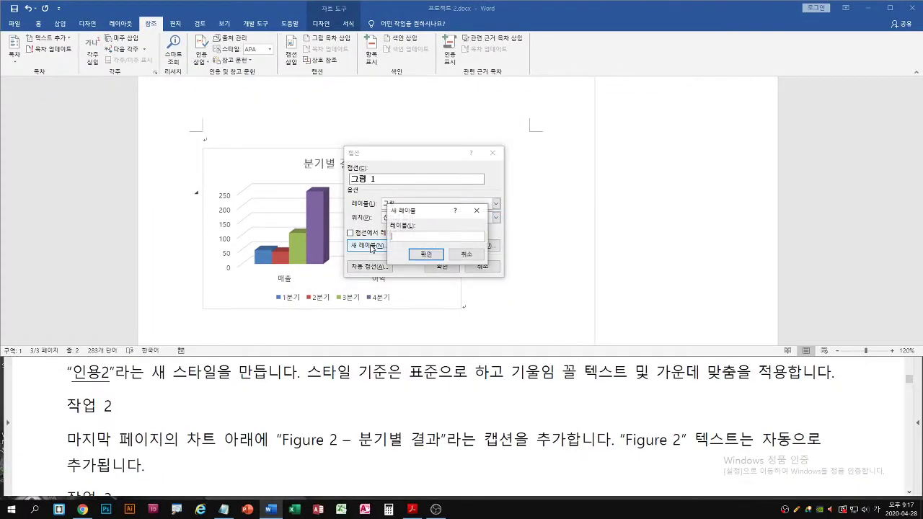
key(Hangul)
text(Figure)
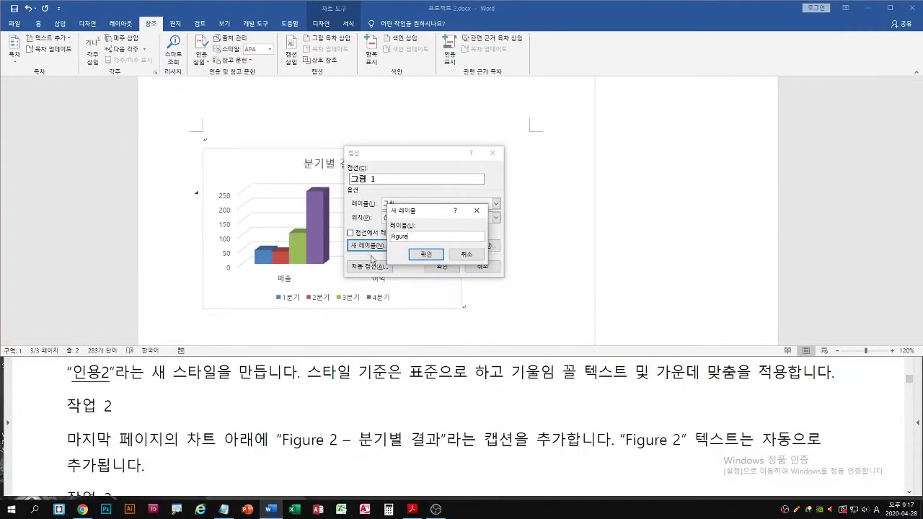
click(581, 275)
Choose the Figure label and the 선택한 항목 아래 position for the chart caption
click(408, 206)
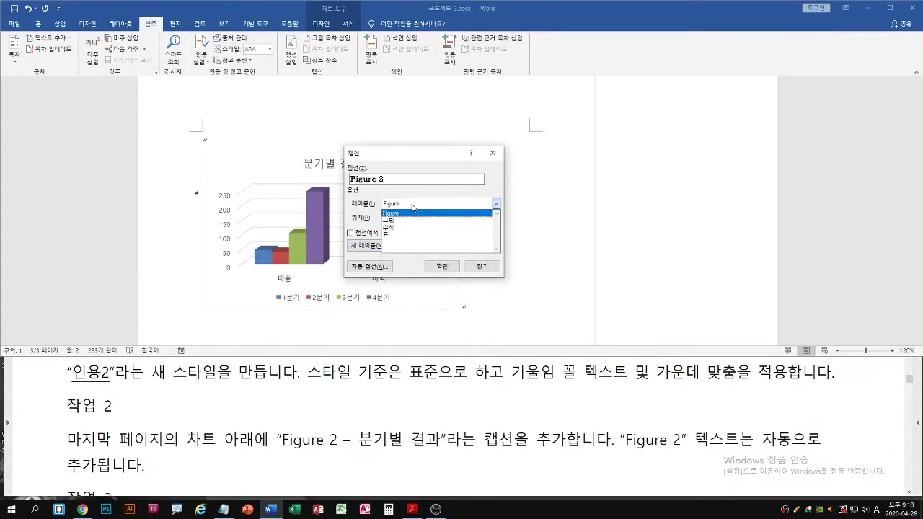
click(397, 217)
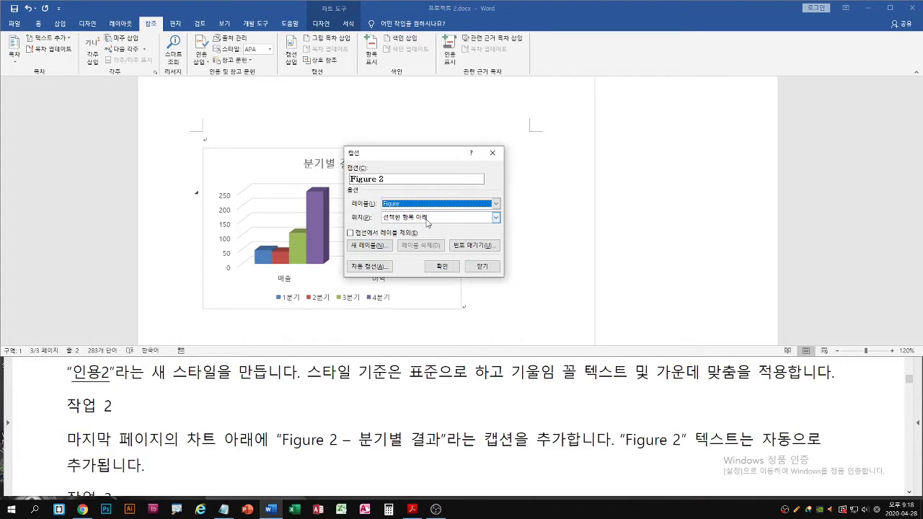
click(427, 219)
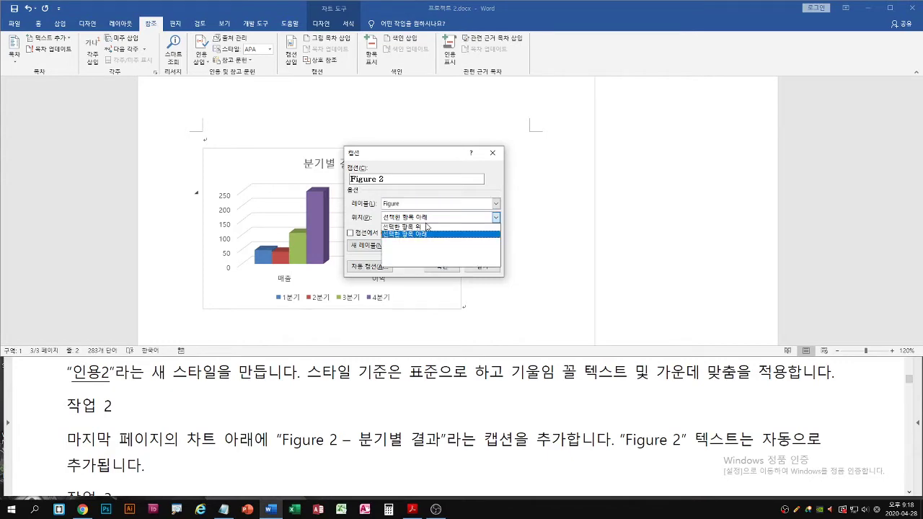
click(424, 238)
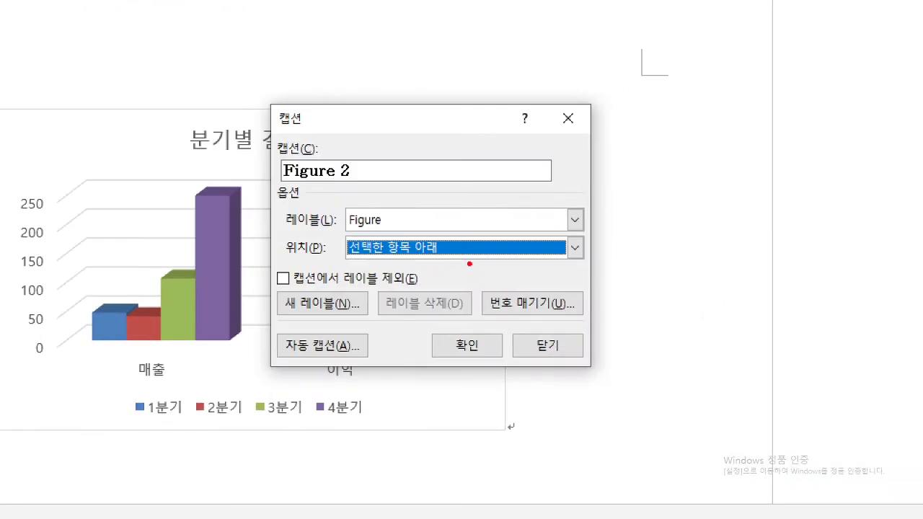
drag(347, 233, 388, 233)
drag(282, 185, 350, 185)
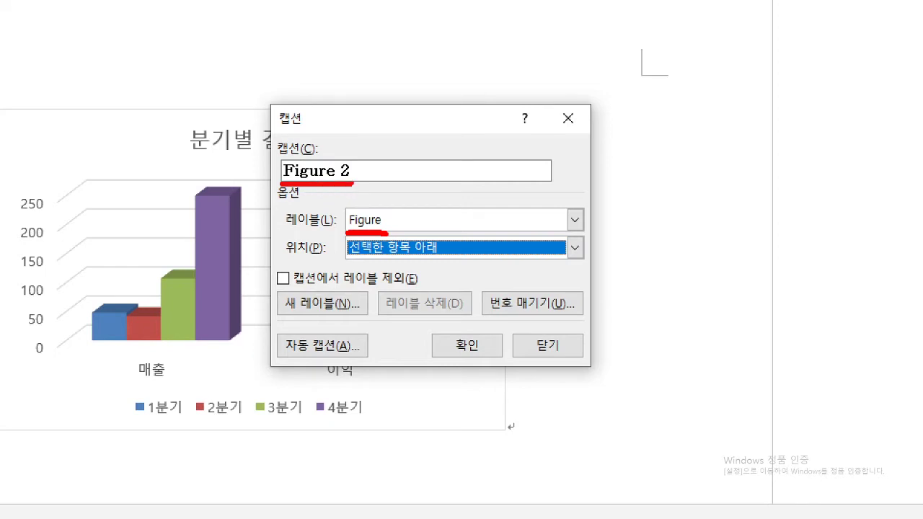
key(b)
drag(387, 155, 376, 186)
drag(371, 160, 395, 183)
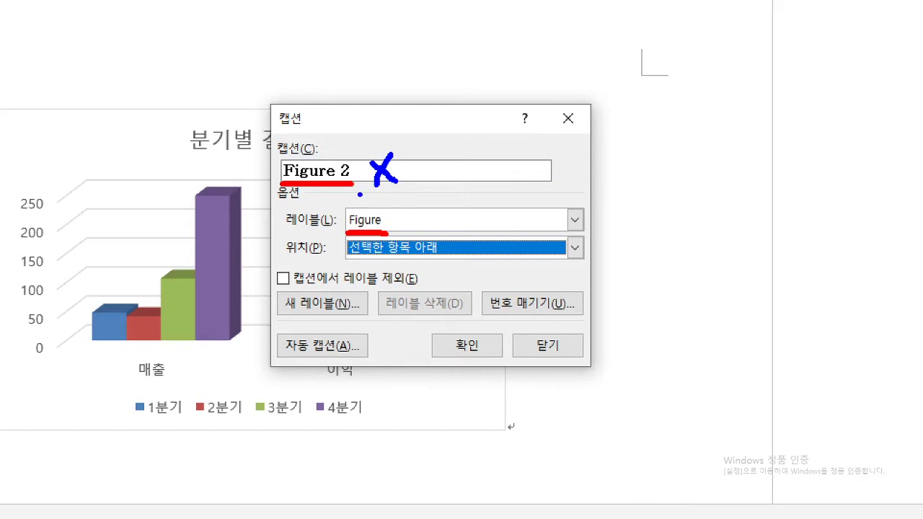
mouse_move(282, 181)
mouse_down()
mouse_move(361, 181)
mouse_move(344, 187)
mouse_move(362, 209)
mouse_up()
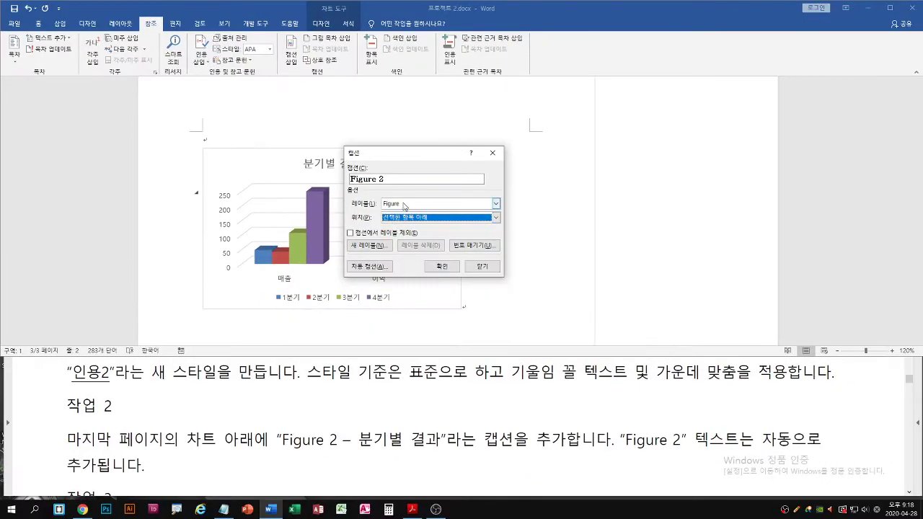
Insert the Figure 2 caption with the Figure label and the 선택한 항목 아래 position
click(395, 221)
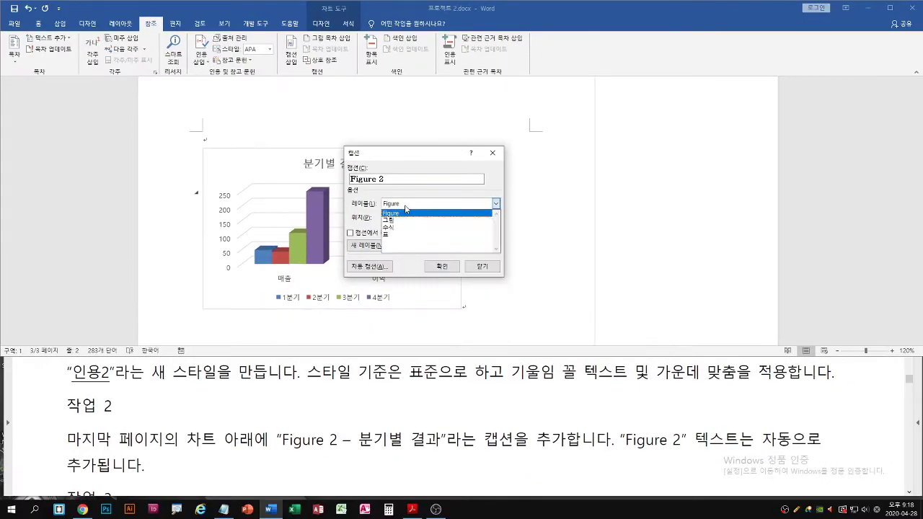
click(403, 213)
click(407, 220)
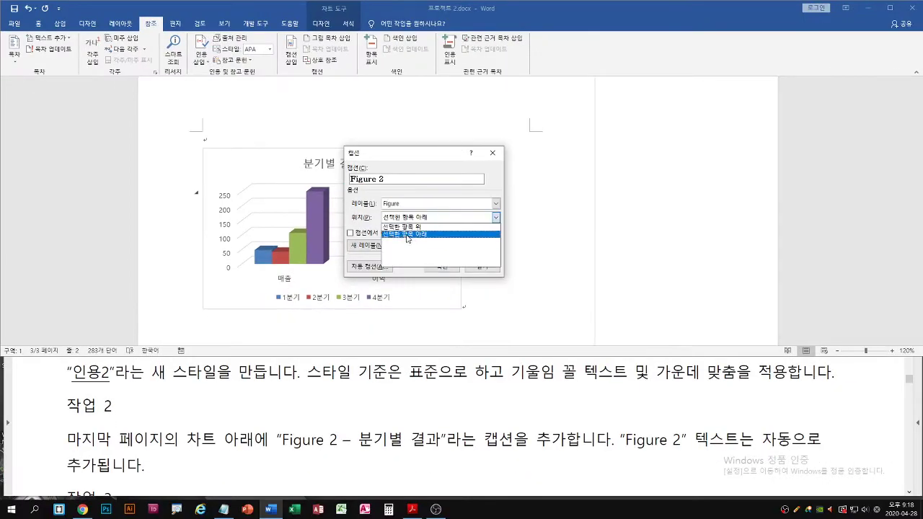
click(406, 235)
click(442, 267)
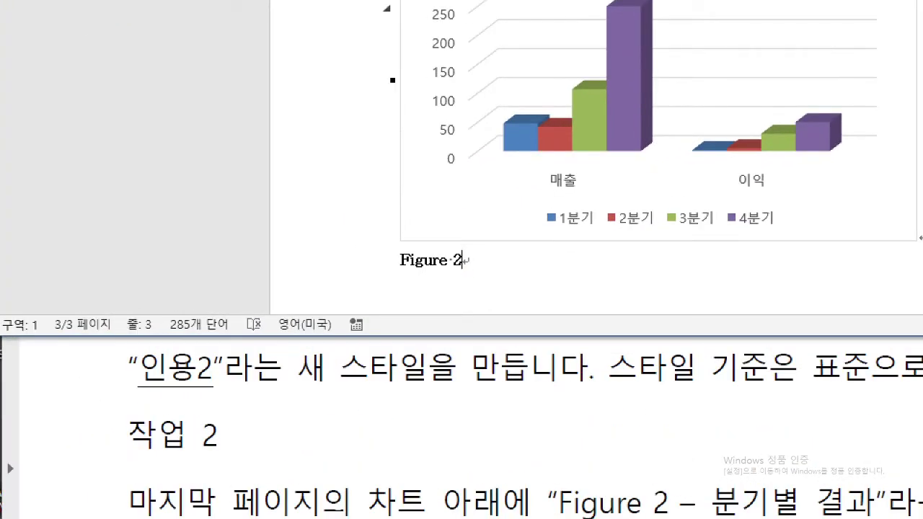
Complete the chart caption after the automatic label and number so it reads Figure 2 – 분기별 결과
drag(672, 516, 883, 516)
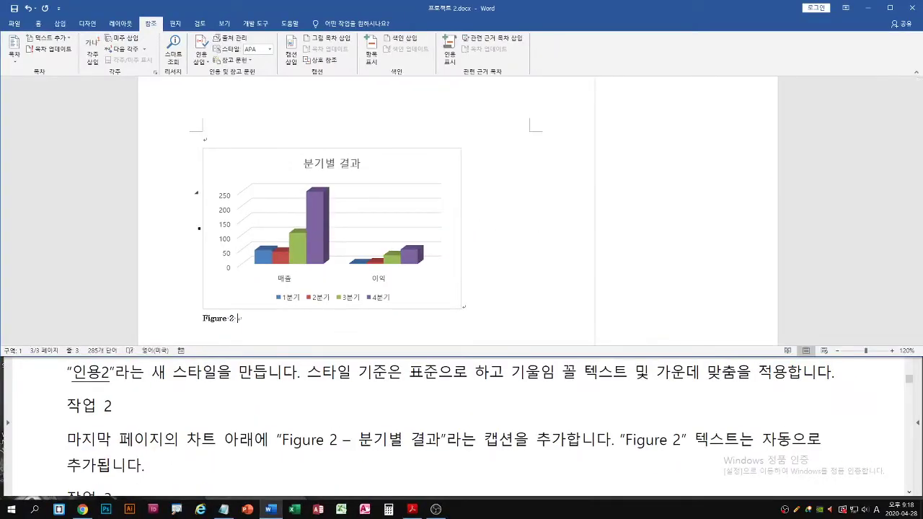
text(- q)
key(Hangul)
text(분기별 결과)
click(220, 330)
Switch to the Acrobat Reader PDF and read the task 3 instructions about the heading styles
click(218, 403)
scroll(219, 404, down, 2)
scroll(223, 405, down, 2)
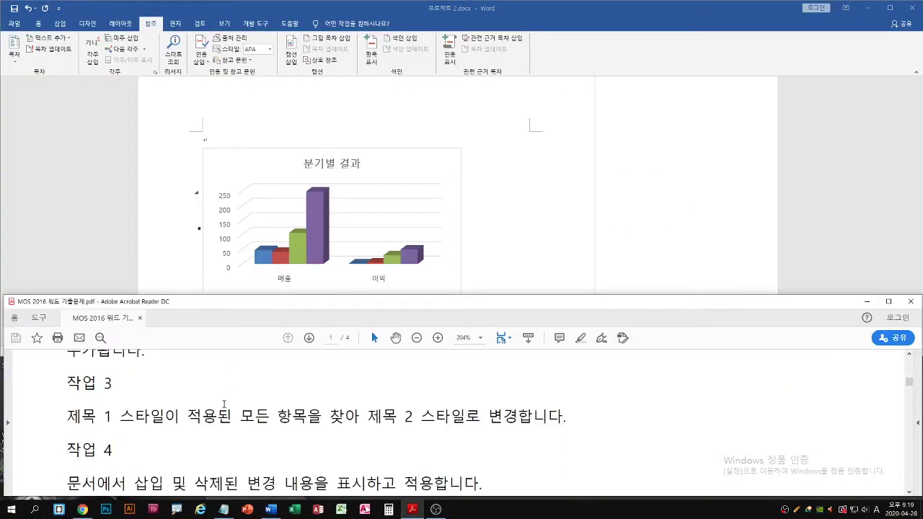
Return to the Word document and select every paragraph formatted with the 제목 1 style
key(alt+Tab)
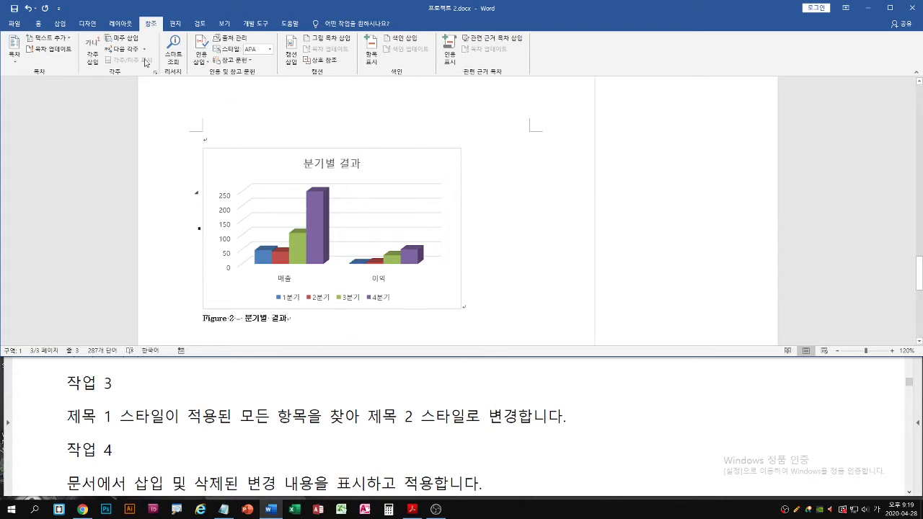
click(42, 25)
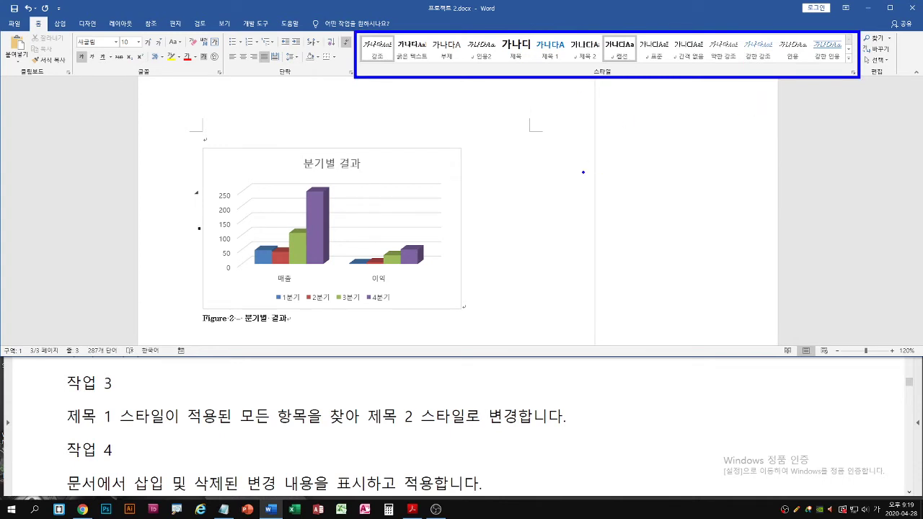
right_click(560, 54)
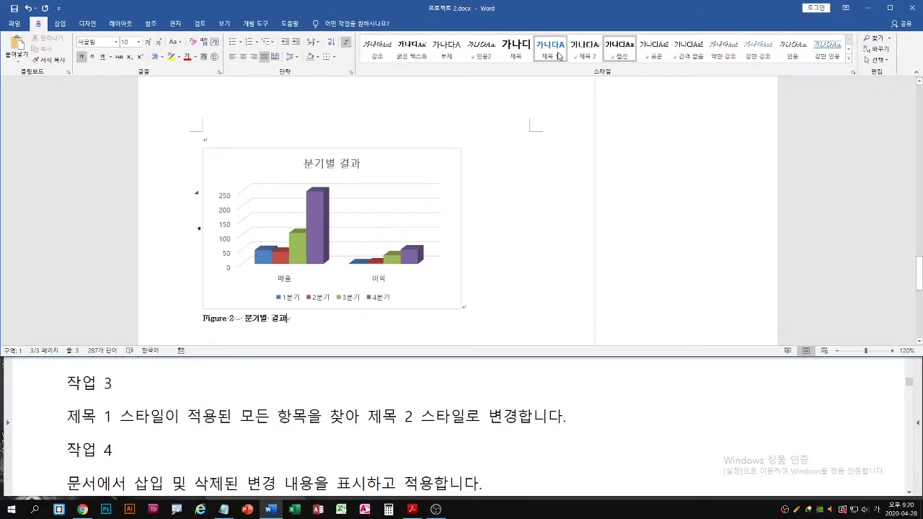
right_click(455, 112)
click(504, 170)
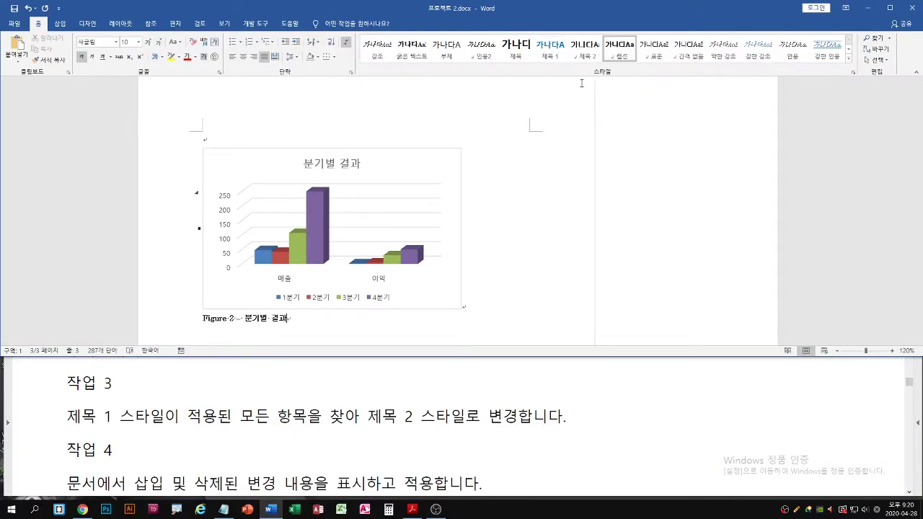
right_click(559, 51)
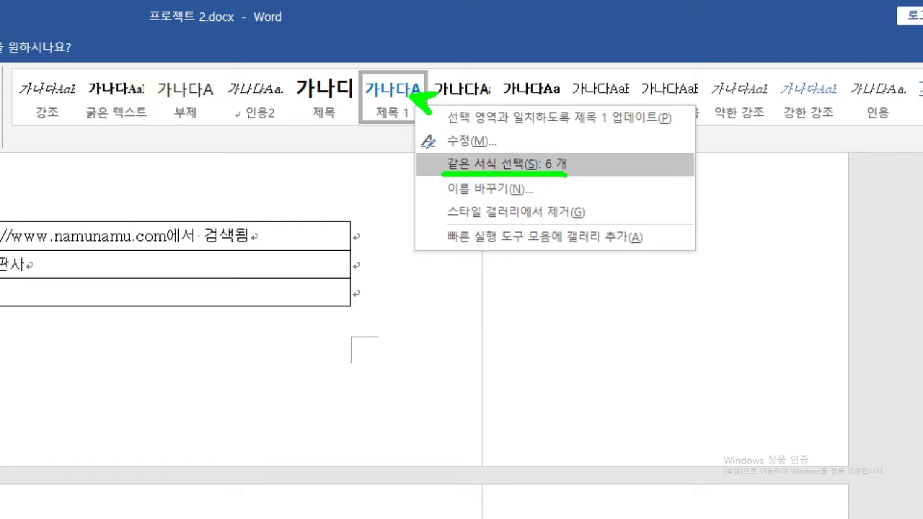
click(505, 164)
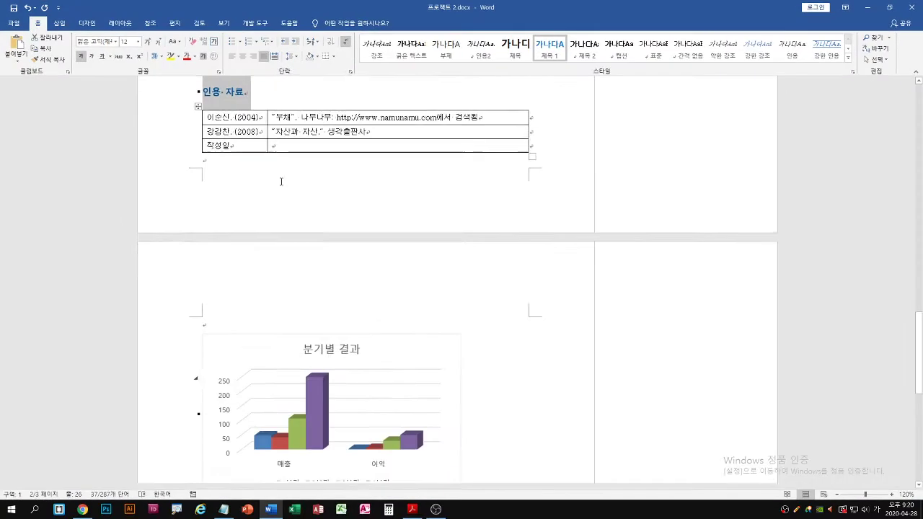
Apply the 제목 2 style to all the selected headings
scroll(282, 181, up, 2)
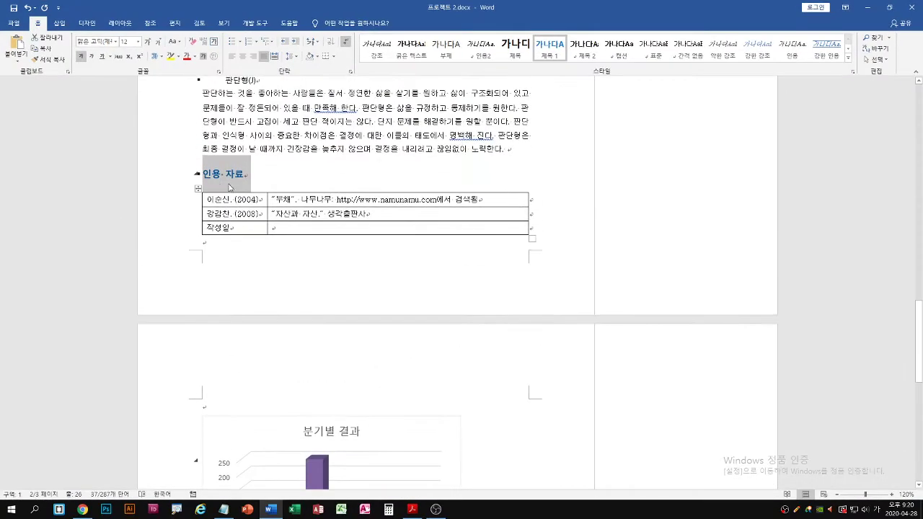
click(586, 52)
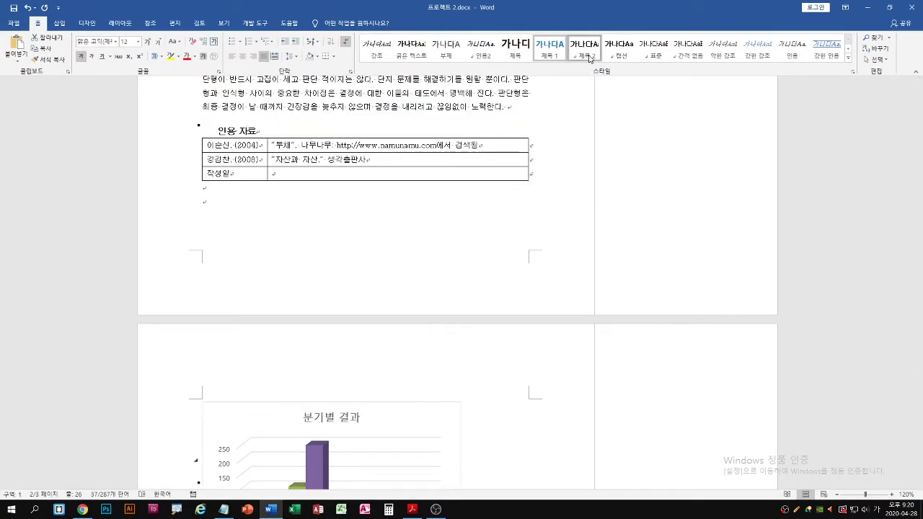
click(590, 57)
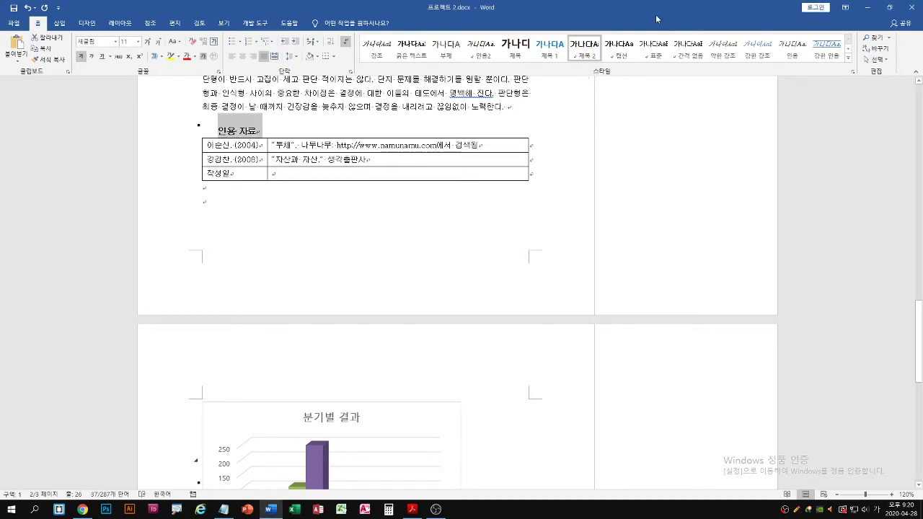
Read the task 4 instructions about tracked changes in the Acrobat Reader PDF and return to the Word document
click(249, 406)
scroll(249, 406, down, 2)
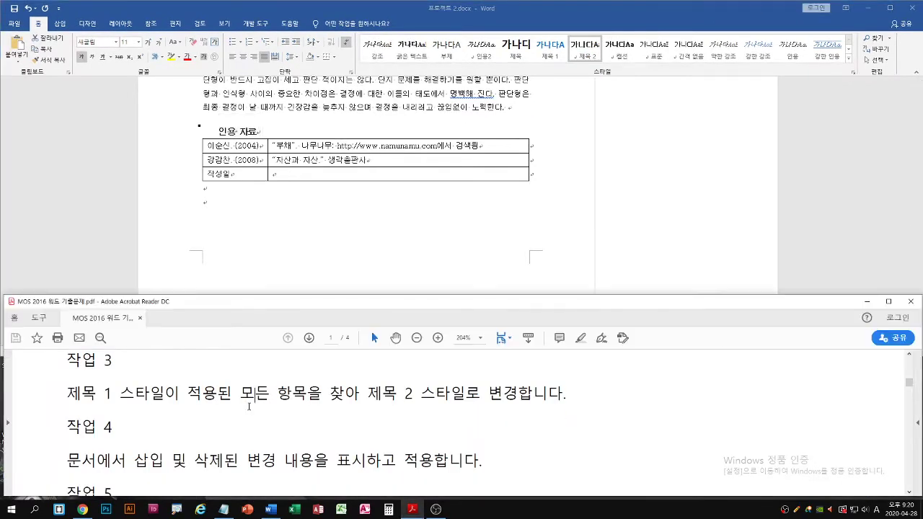
click(344, 249)
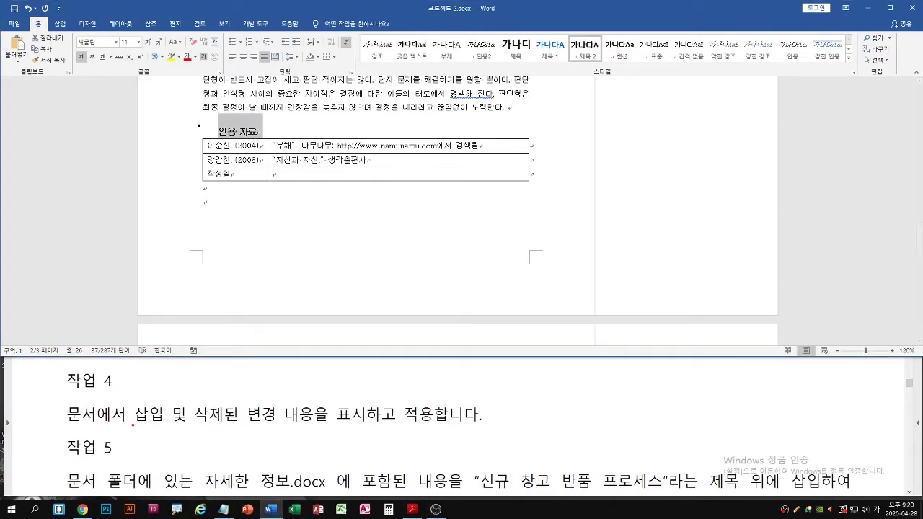
drag(133, 425, 432, 427)
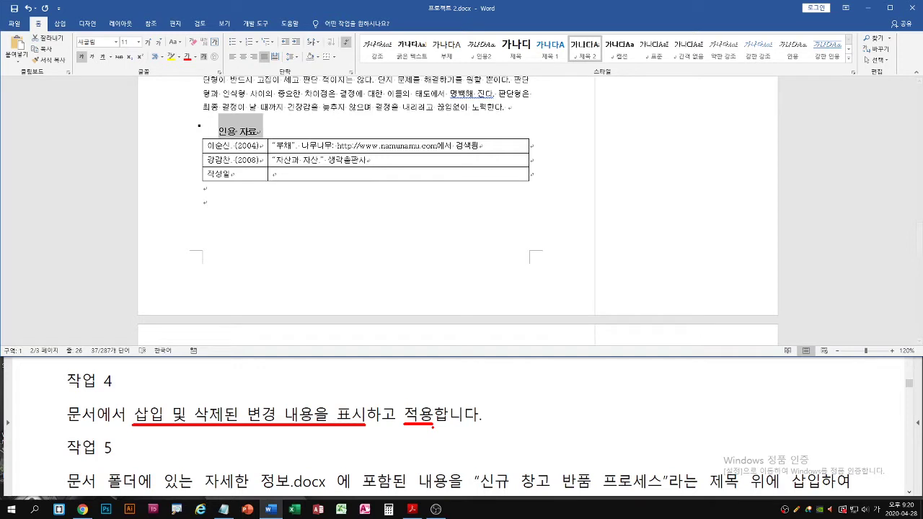
Open the review tools and examine the tracked insertions, deletions, formatting changes and comments throughout the document
click(200, 24)
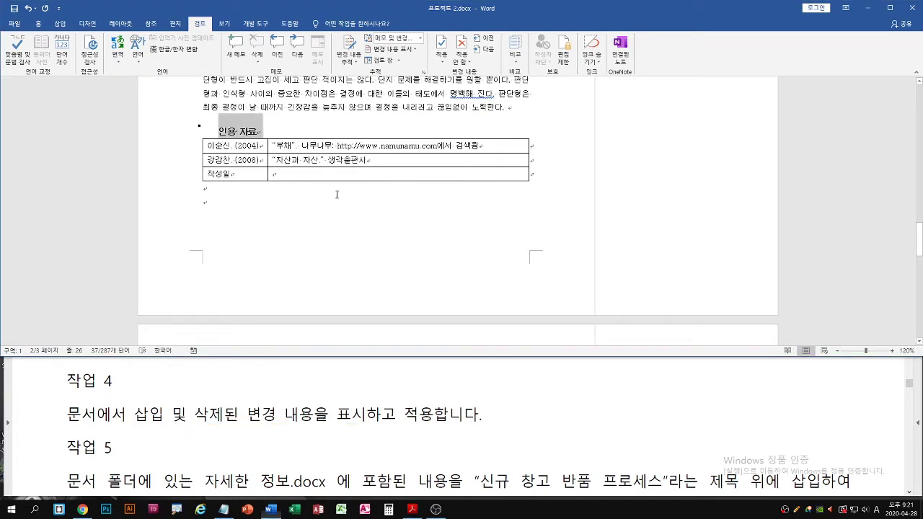
scroll(445, 162, up, 1)
scroll(446, 161, up, 5)
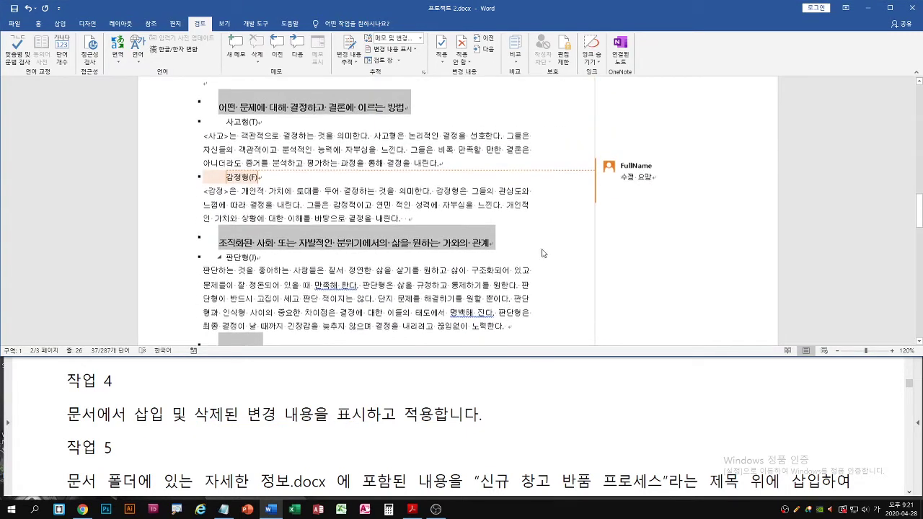
scroll(522, 262, up, 3)
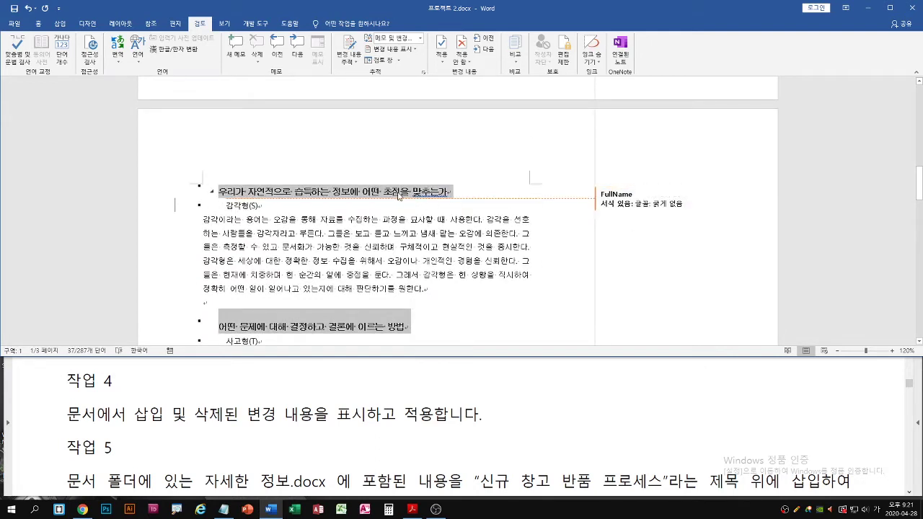
scroll(469, 253, up, 2)
scroll(469, 254, up, 10)
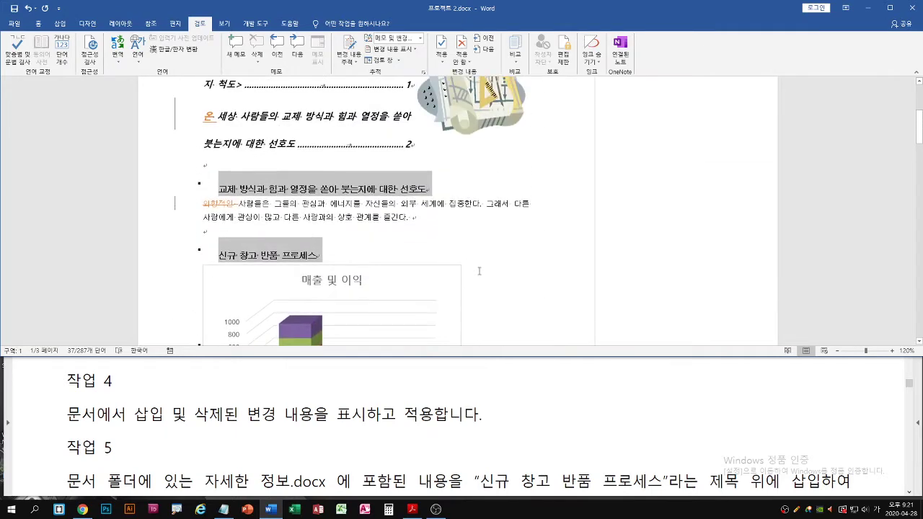
mouse_move(209, 173)
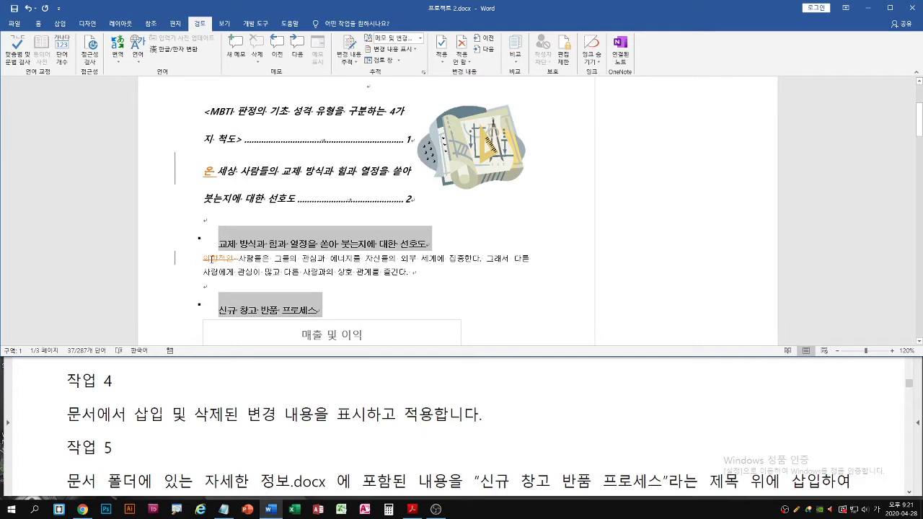
mouse_move(211, 258)
scroll(592, 303, down, 4)
scroll(591, 303, down, 5)
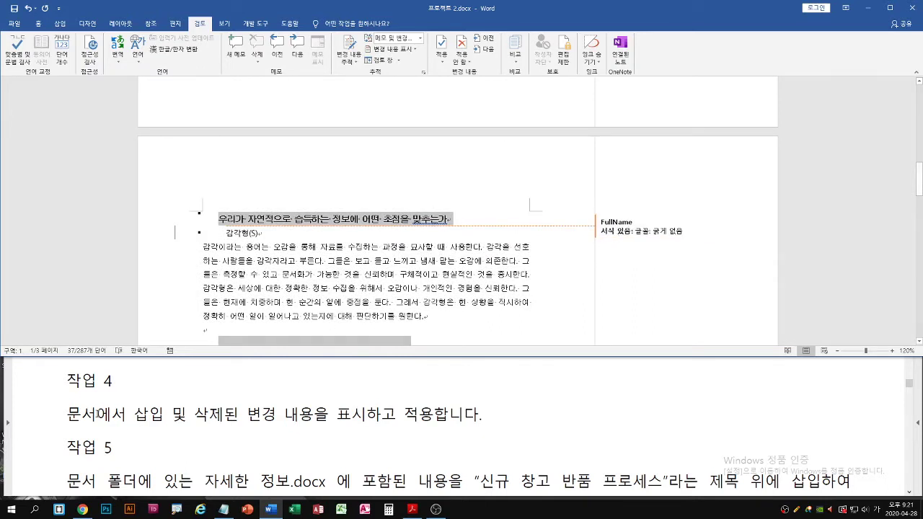
drag(137, 426, 438, 424)
key(b)
drag(654, 210, 609, 237)
drag(611, 215, 639, 232)
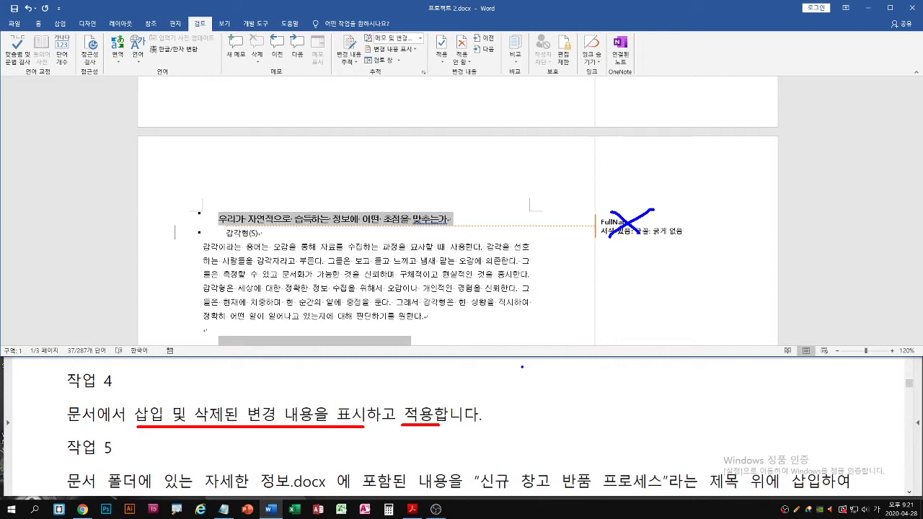
Limit the displayed markup to 삽입 및 삭제 by hiding 서식 and 메모
key(Escape)
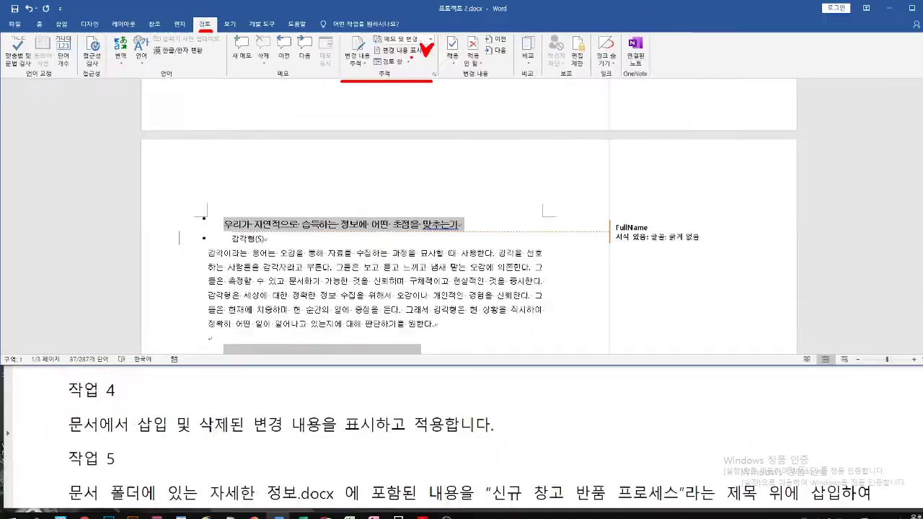
click(686, 101)
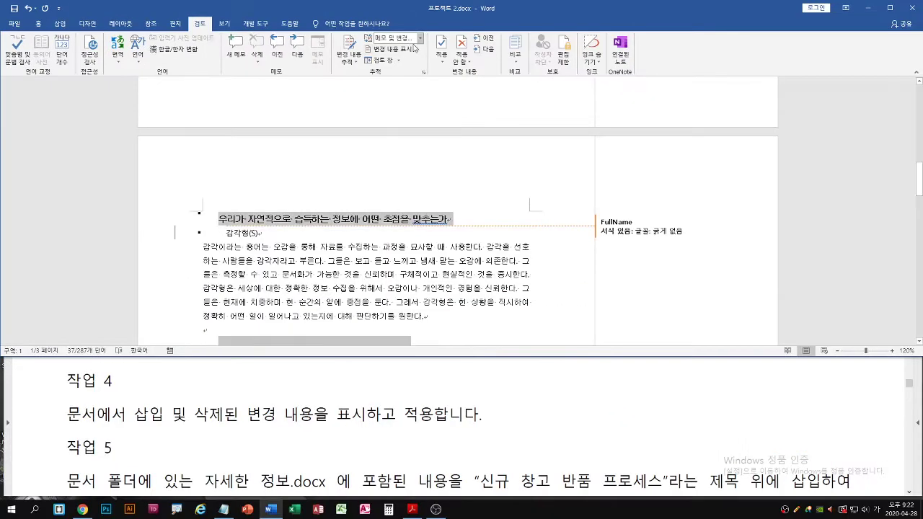
click(415, 98)
click(386, 75)
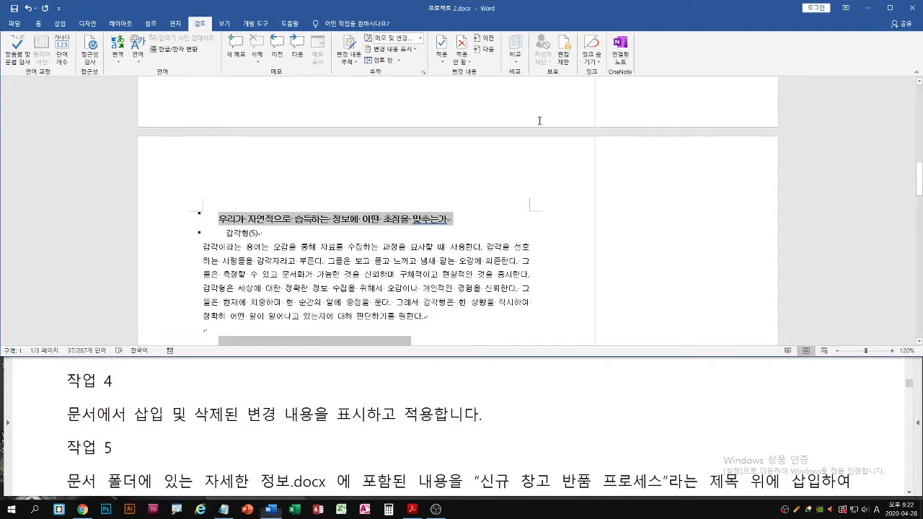
click(393, 49)
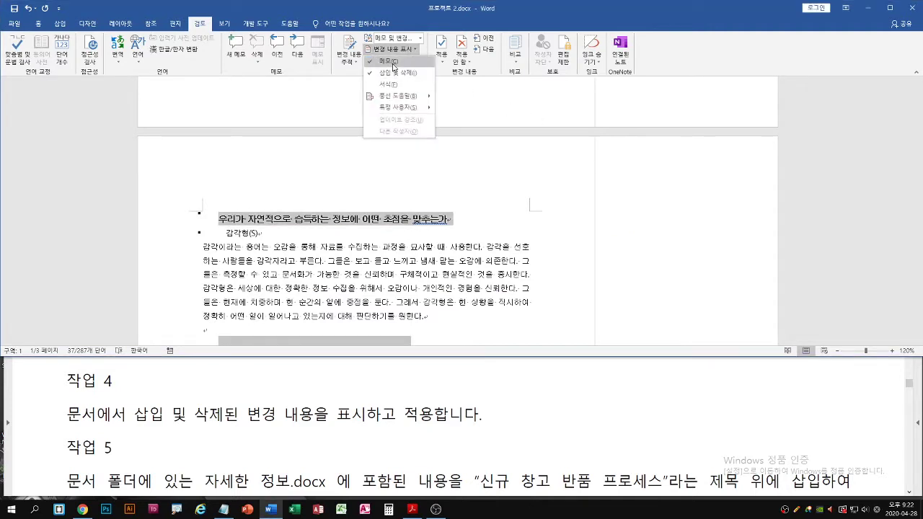
click(393, 64)
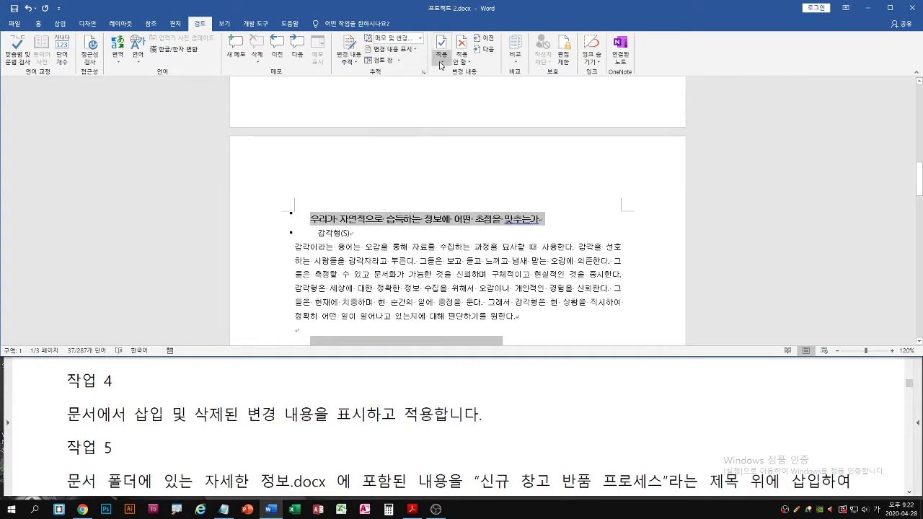
click(393, 49)
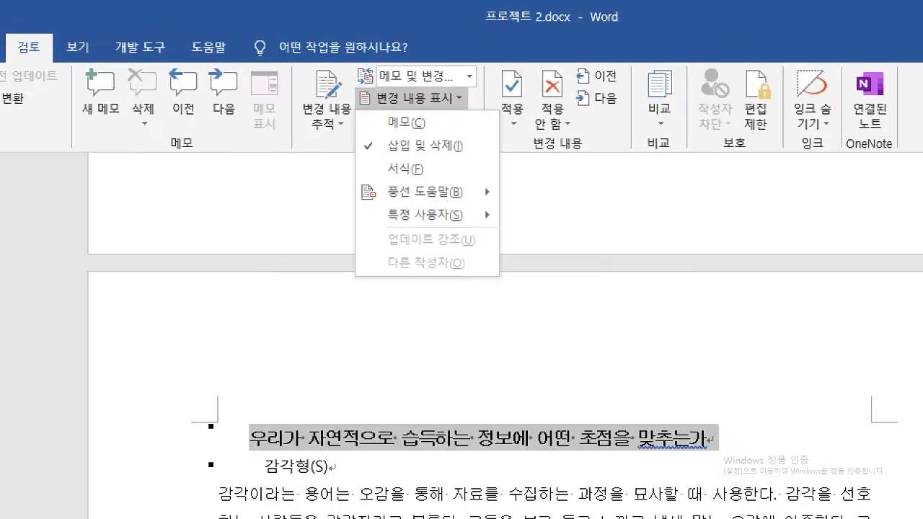
drag(449, 85, 473, 84)
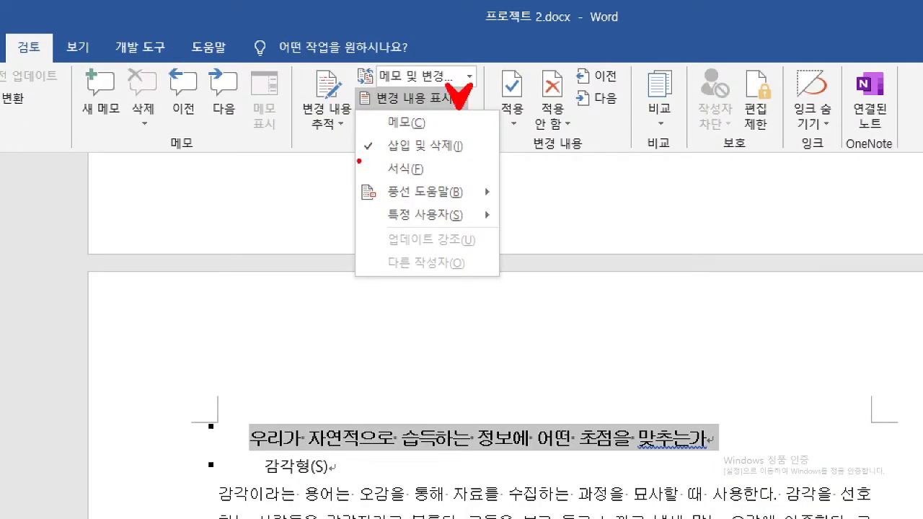
drag(359, 162, 483, 162)
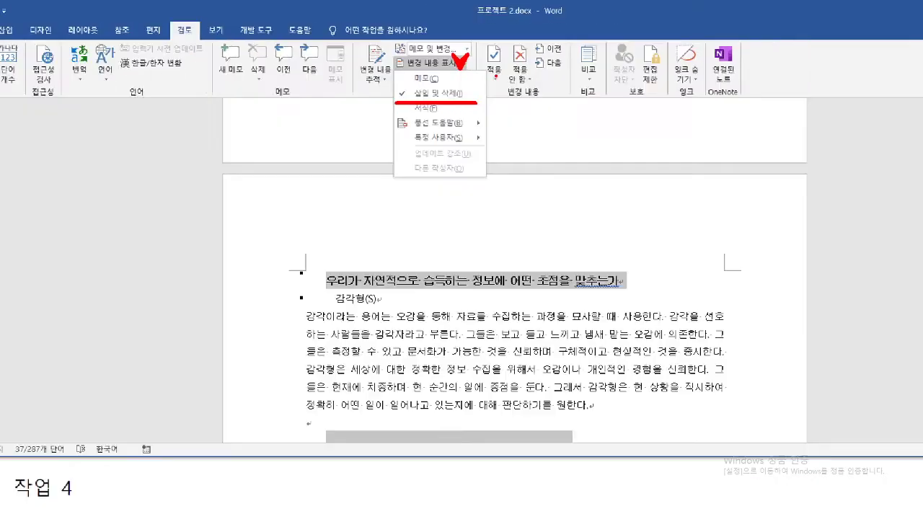
Accept all of the displayed insertions and deletions with 표시된 변경 내용 모두 적용
click(493, 72)
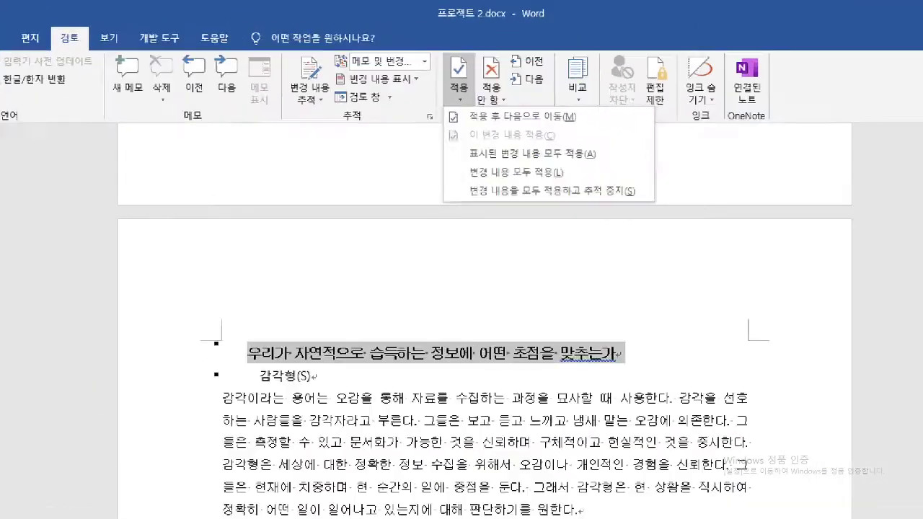
mouse_move(452, 90)
mouse_down()
mouse_move(459, 109)
mouse_move(473, 89)
mouse_up()
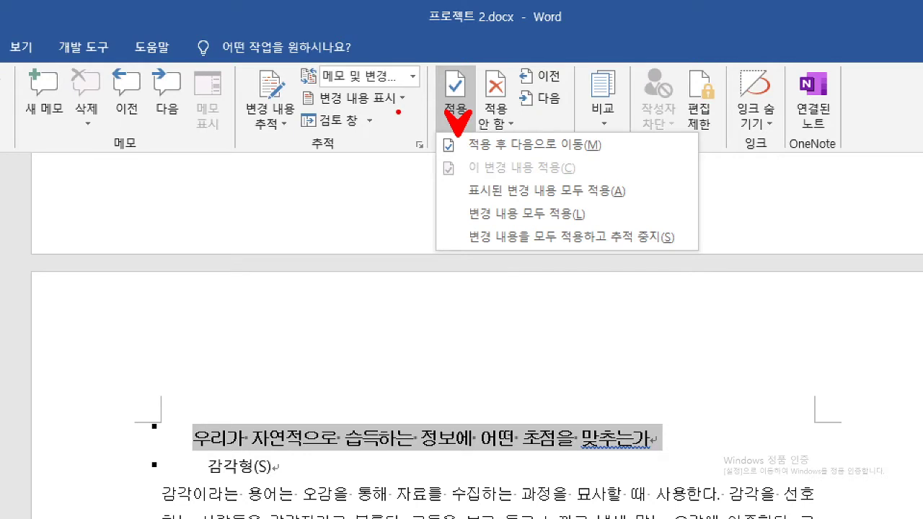
mouse_move(395, 92)
mouse_down()
mouse_move(415, 85)
mouse_move(394, 104)
mouse_up()
click(401, 119)
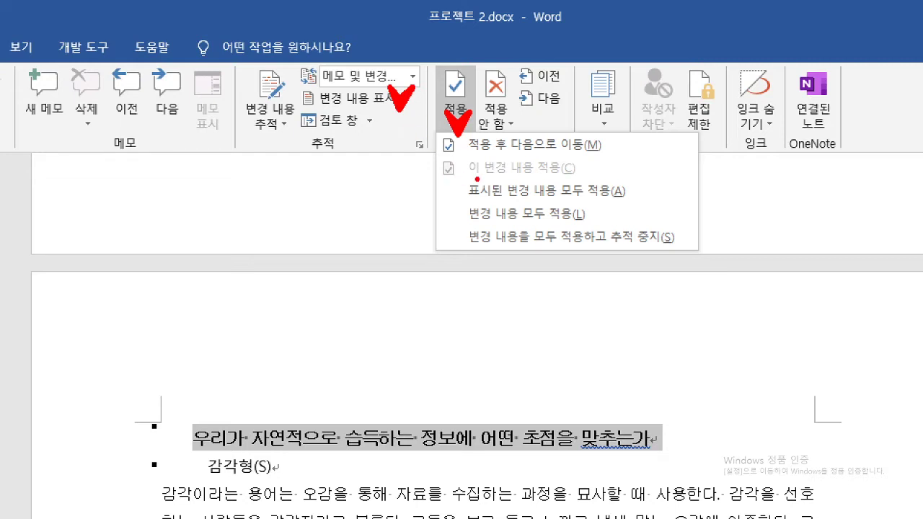
mouse_move(453, 180)
mouse_down()
mouse_move(642, 203)
mouse_move(608, 195)
mouse_up()
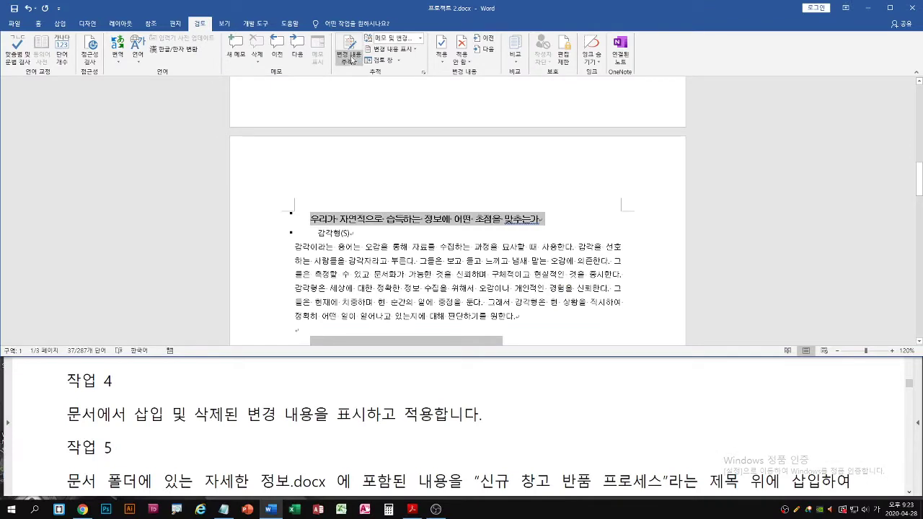
click(347, 59)
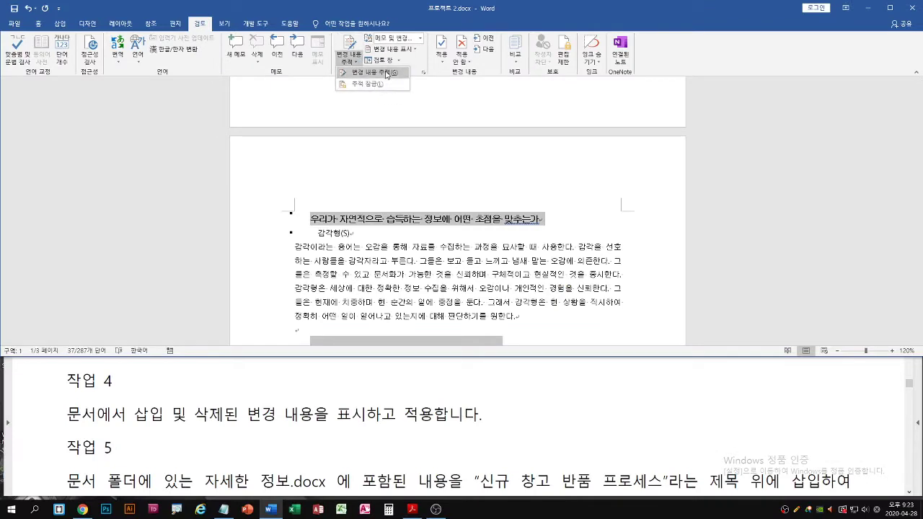
click(446, 62)
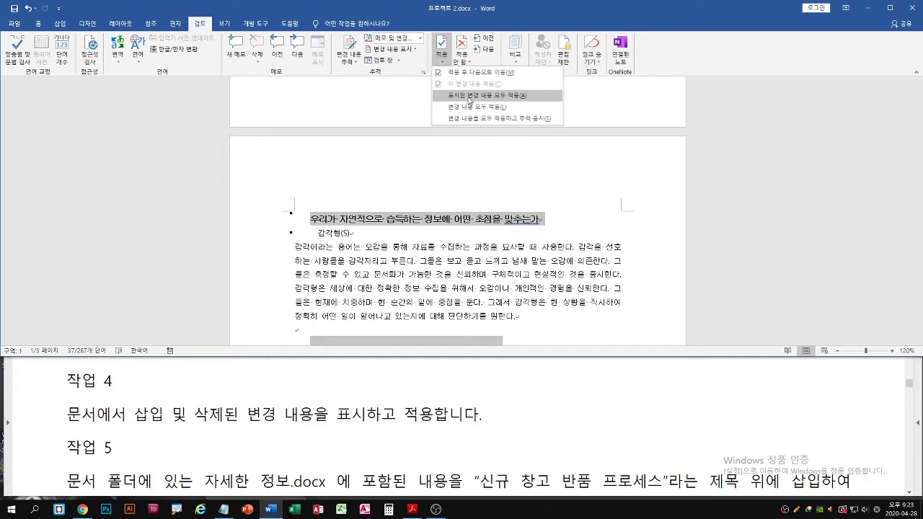
click(469, 96)
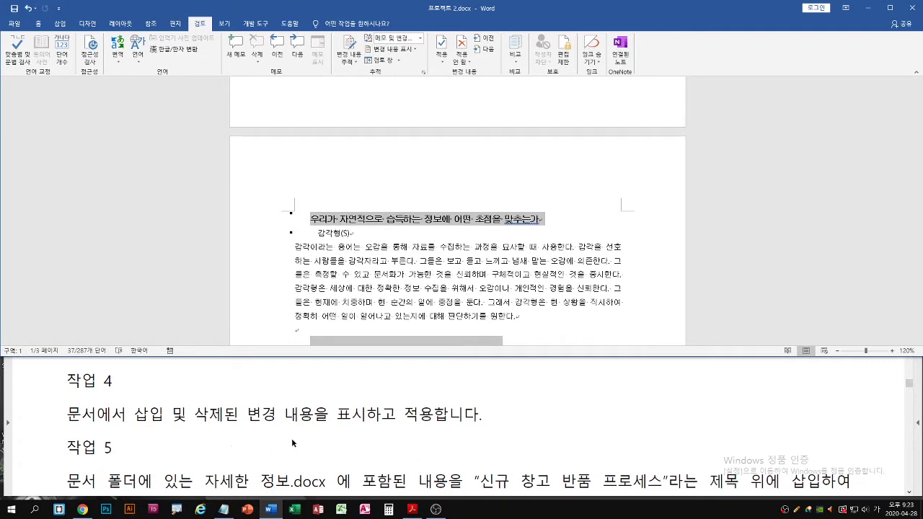
Read the task 5 instructions about 자세한 정보.docx in the Acrobat Reader PDF and return to the Word document
click(344, 441)
scroll(348, 437, down, 2)
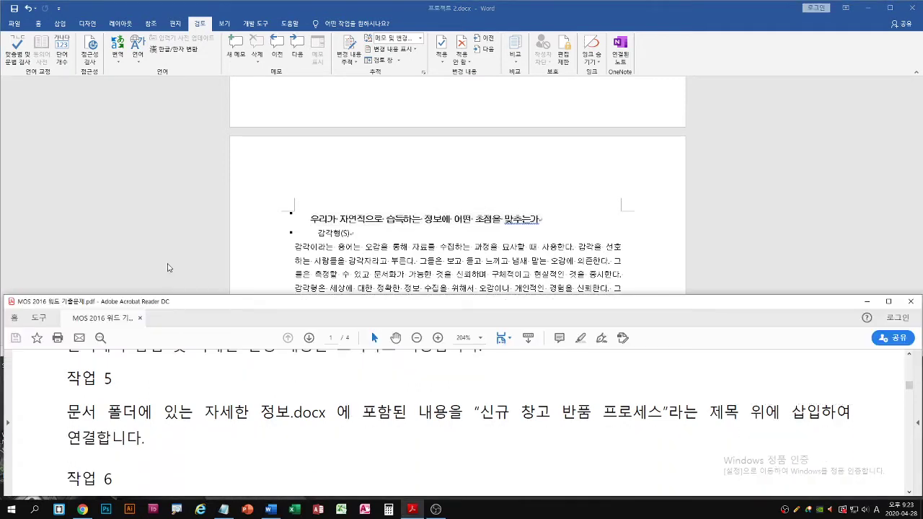
click(191, 249)
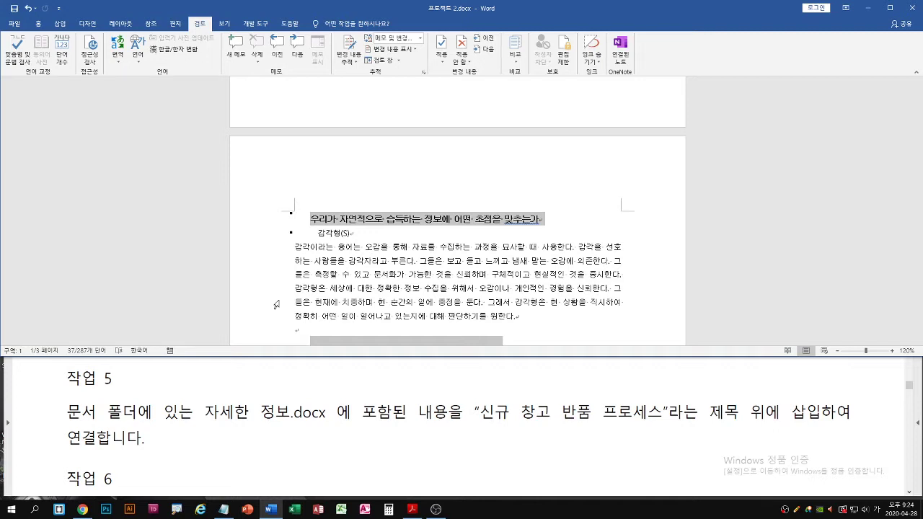
click(254, 380)
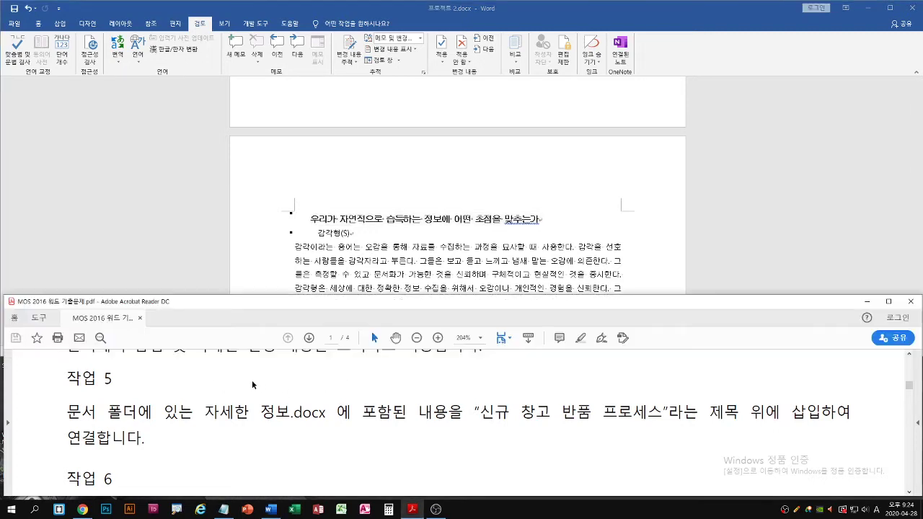
click(318, 227)
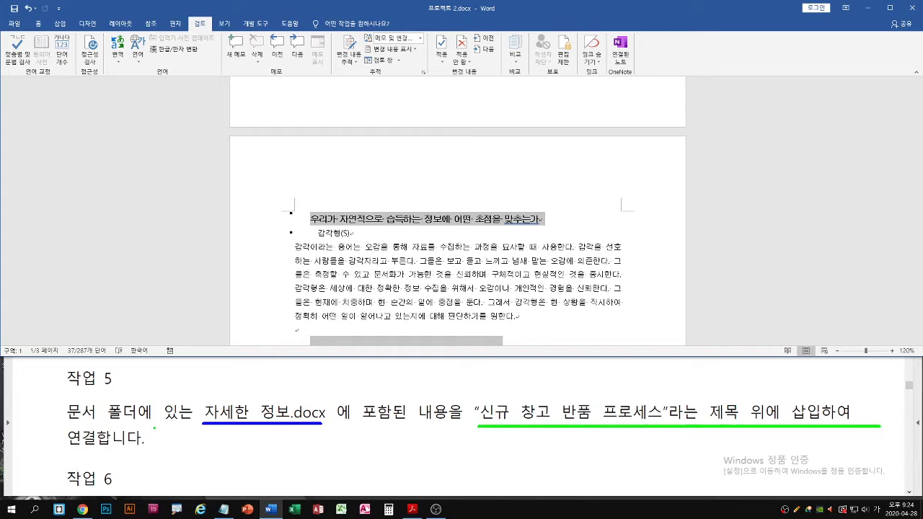
drag(67, 447, 138, 447)
mouse_move(80, 453)
mouse_down()
mouse_move(70, 459)
mouse_move(90, 457)
mouse_move(73, 447)
mouse_move(81, 465)
mouse_up()
key(Escape)
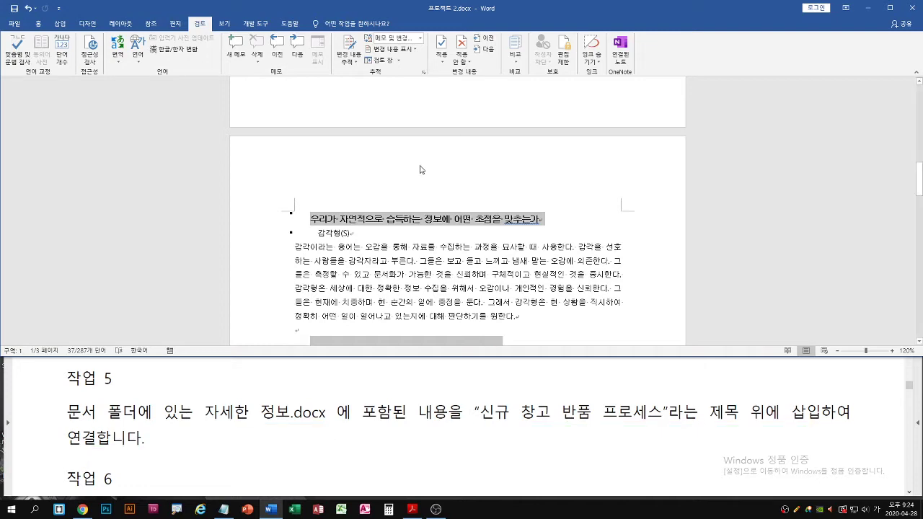
Place the insertion point on the empty line above the heading 신규 창고 반품 프로세스, checking the task 5 wording in the PDF
click(462, 236)
scroll(469, 234, down, 3)
scroll(469, 233, down, 15)
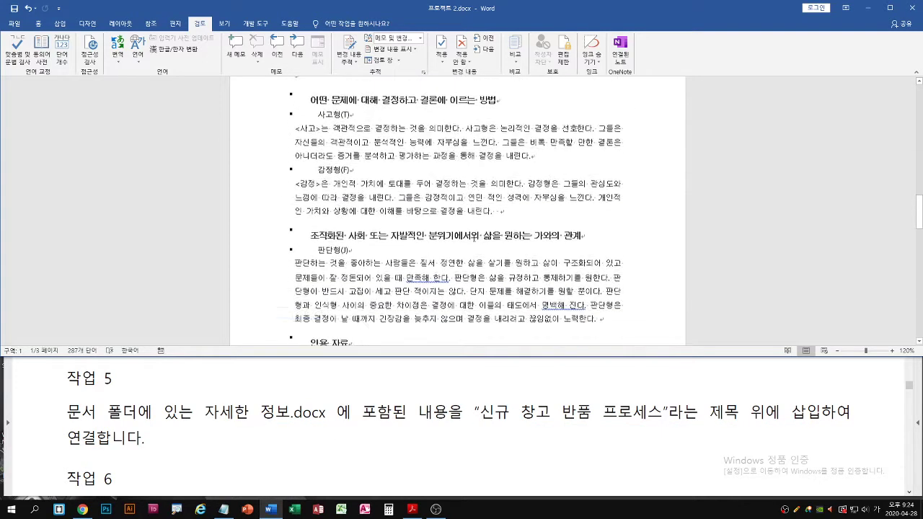
scroll(485, 239, up, 5)
scroll(485, 239, up, 15)
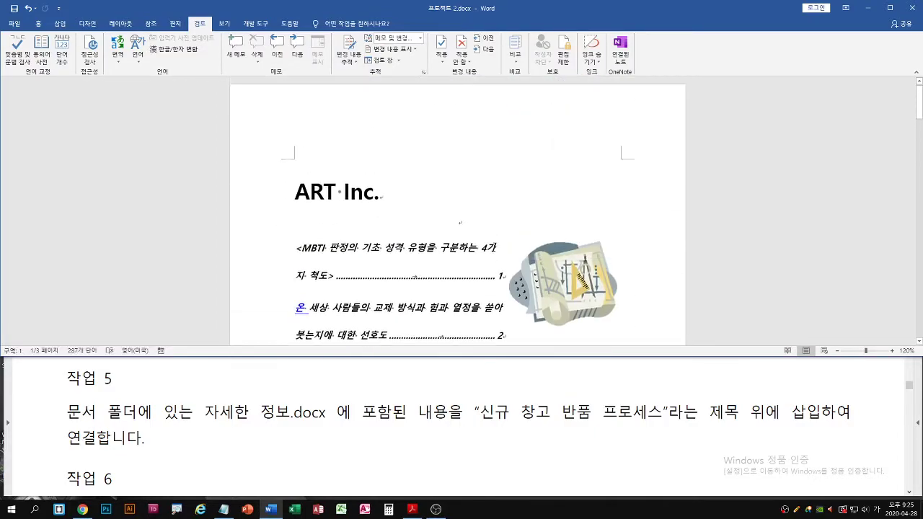
scroll(488, 370, down, 2)
scroll(481, 236, down, 10)
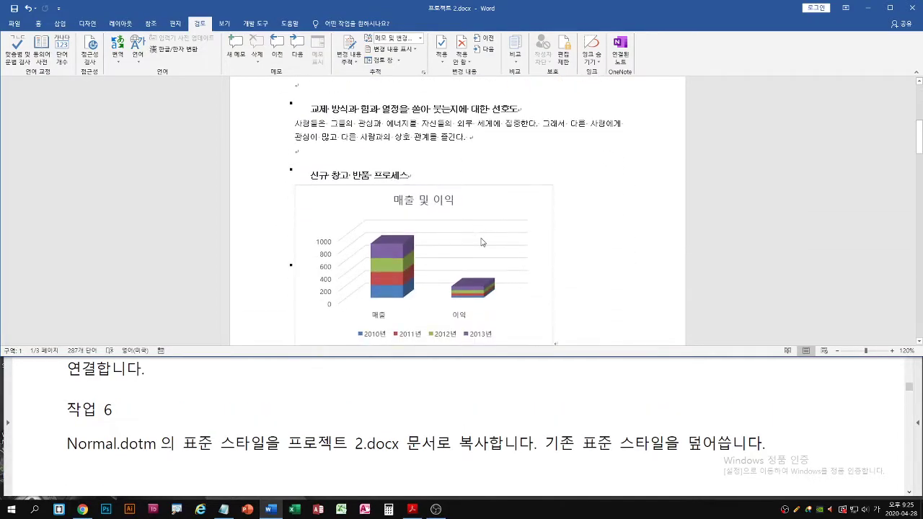
scroll(470, 240, up, 1)
scroll(469, 243, down, 1)
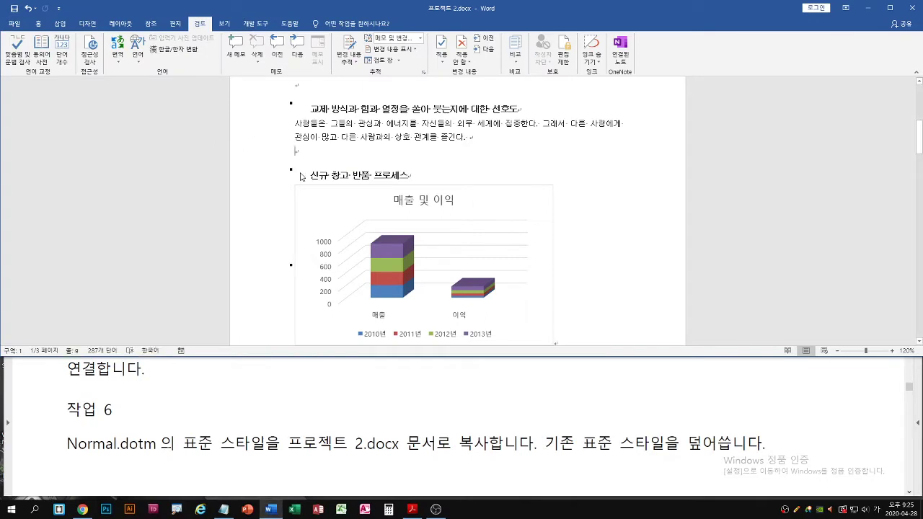
click(361, 403)
scroll(380, 401, up, 1)
scroll(381, 401, up, 1)
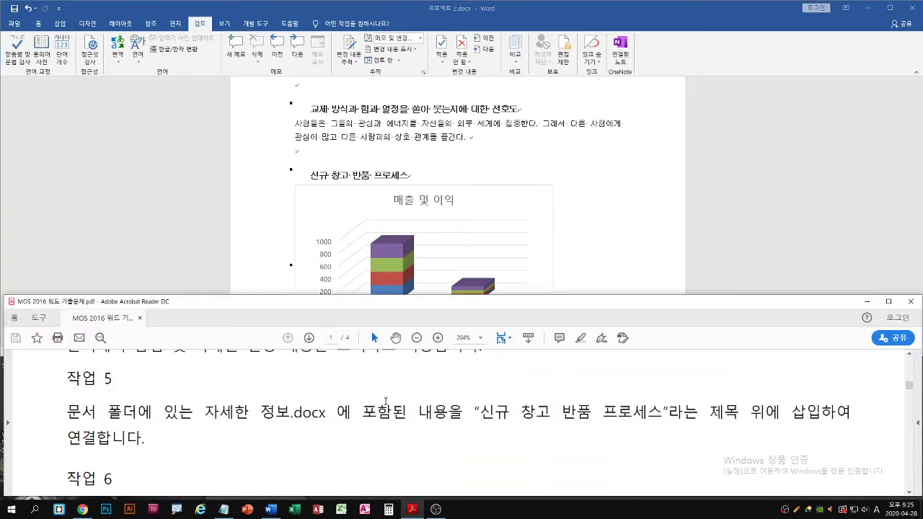
click(296, 153)
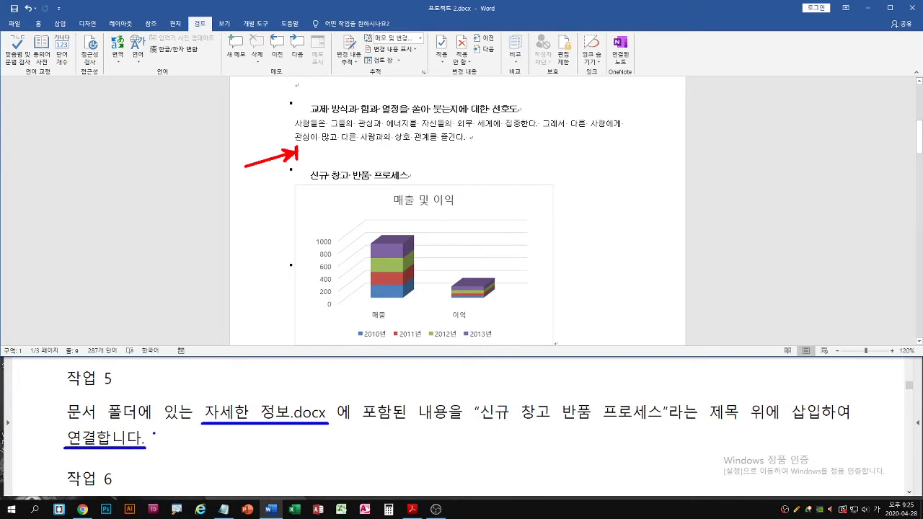
Insert 자세한 정보.docx from the Word 2016 모의테스트 folder as an object created from file and linked to it
click(60, 24)
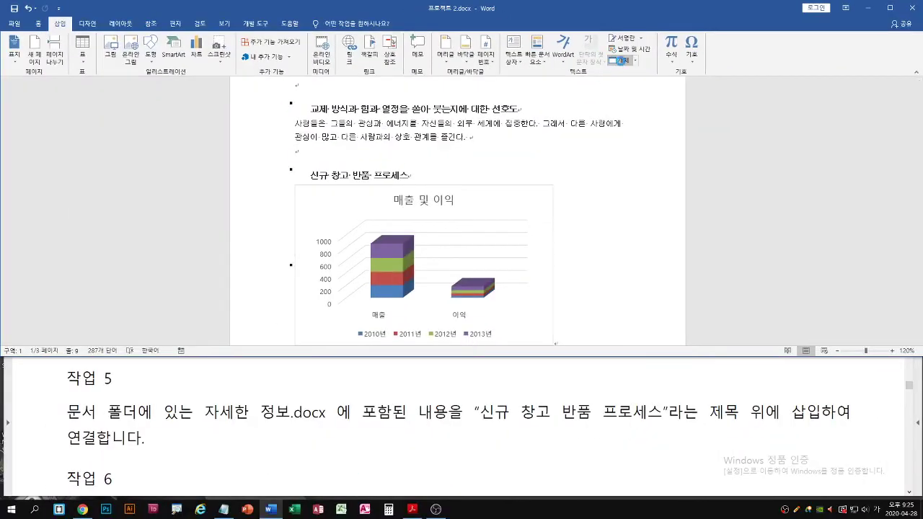
click(621, 61)
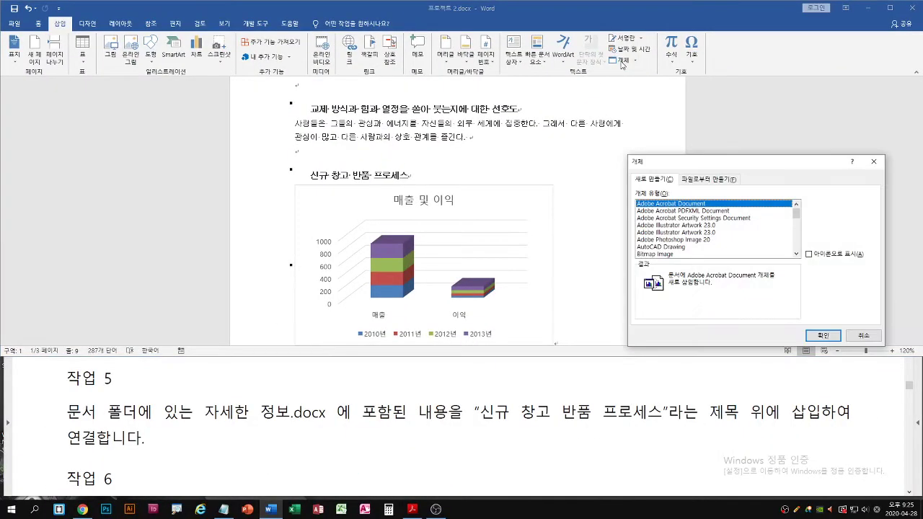
click(711, 179)
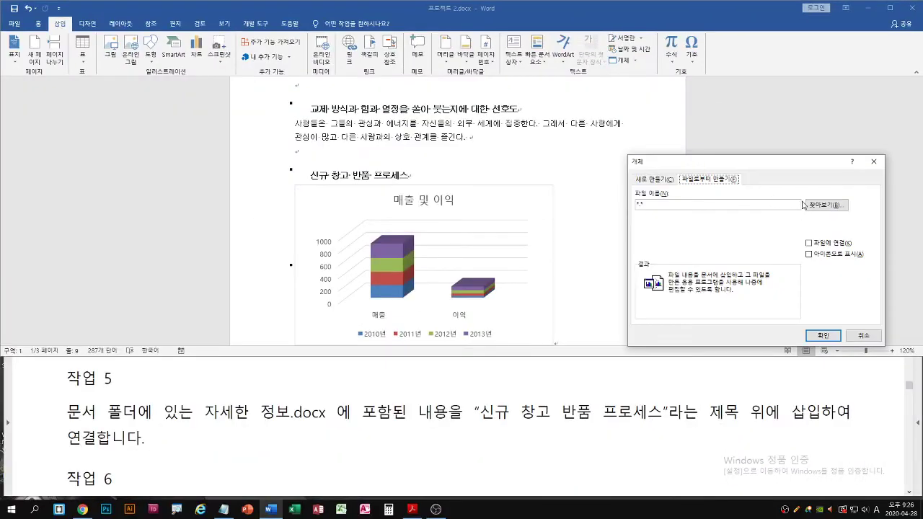
click(715, 369)
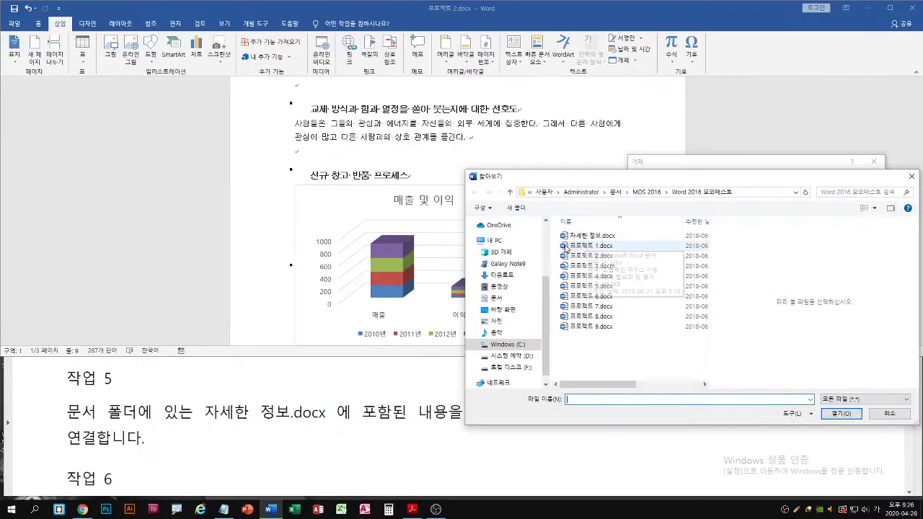
click(305, 268)
click(838, 414)
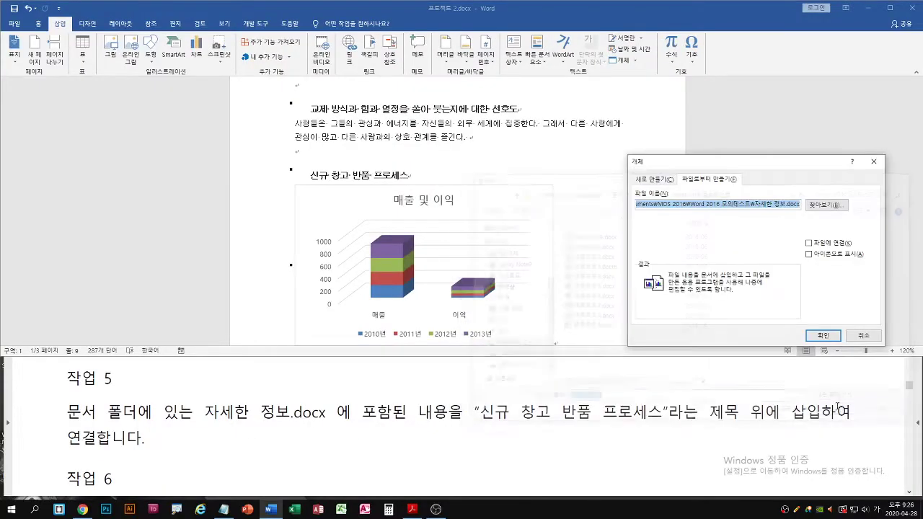
click(809, 243)
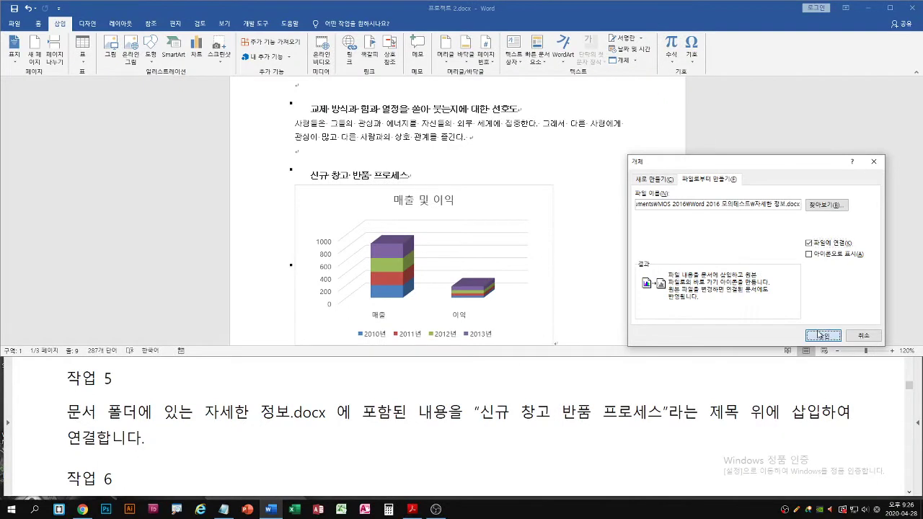
click(724, 440)
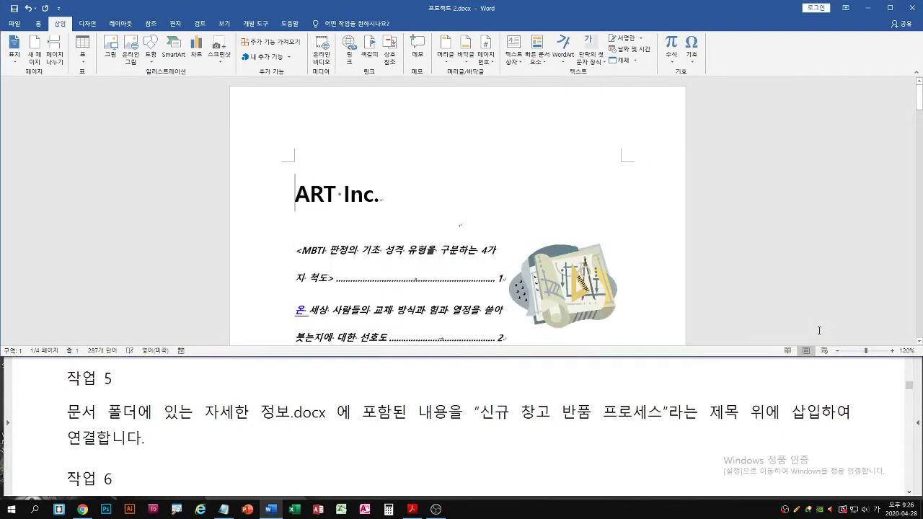
Read the task 6 instructions about the Normal.dotm 표준 style in the Acrobat Reader PDF and return to the Word document
click(55, 383)
scroll(228, 416, down, 3)
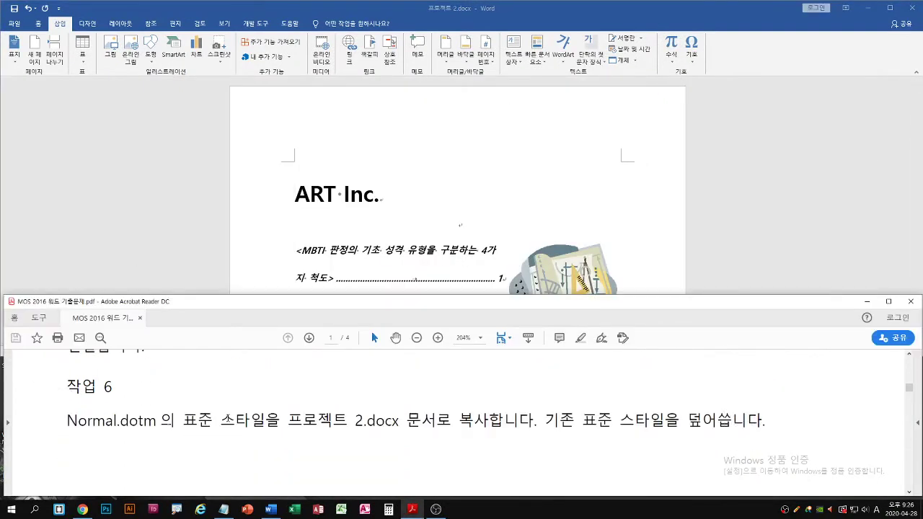
click(161, 216)
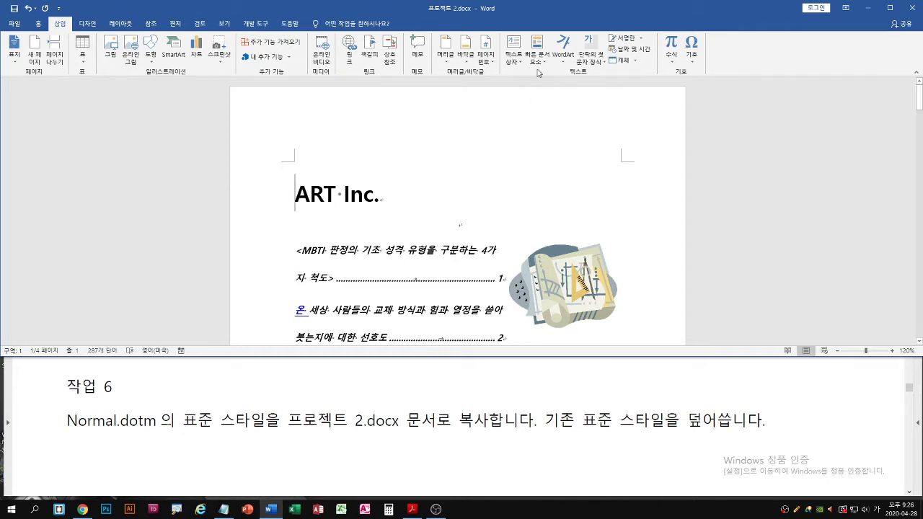
Bring up the Organizer from the document template settings and show the styles of 프로젝트 2.docx and Normal.dotm
click(255, 27)
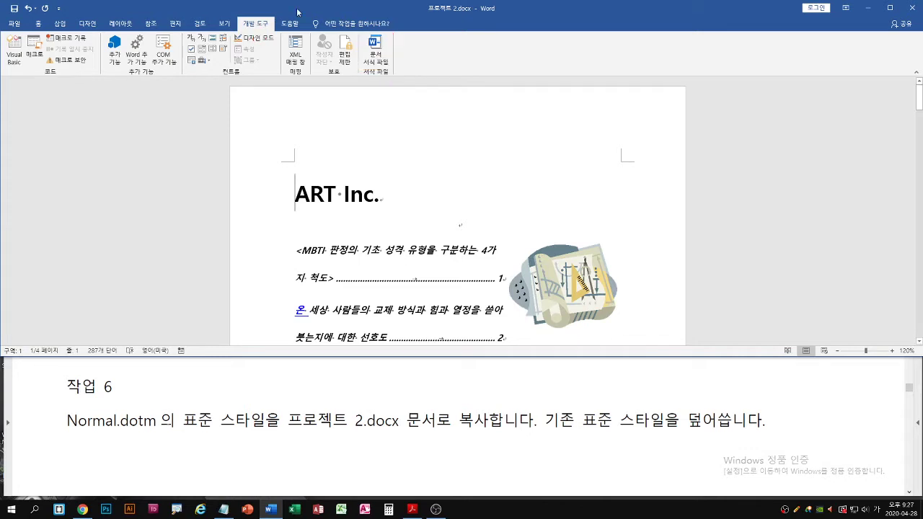
click(375, 54)
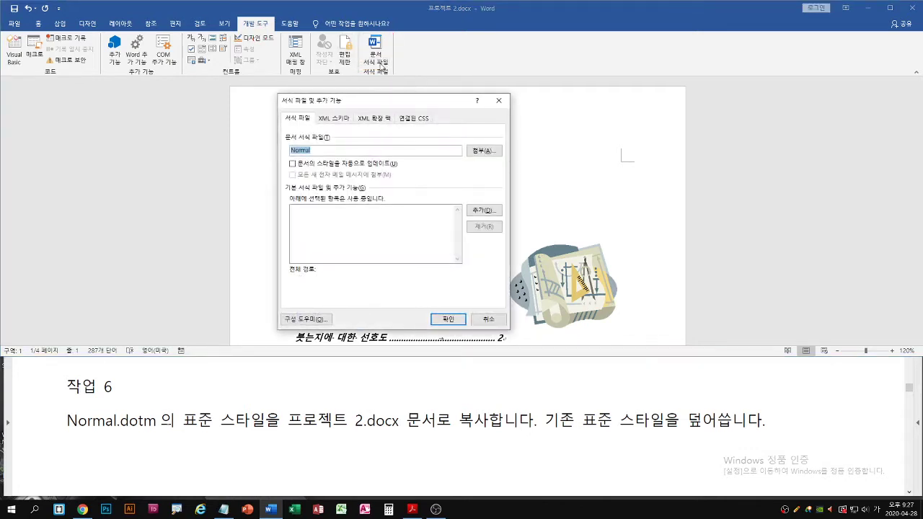
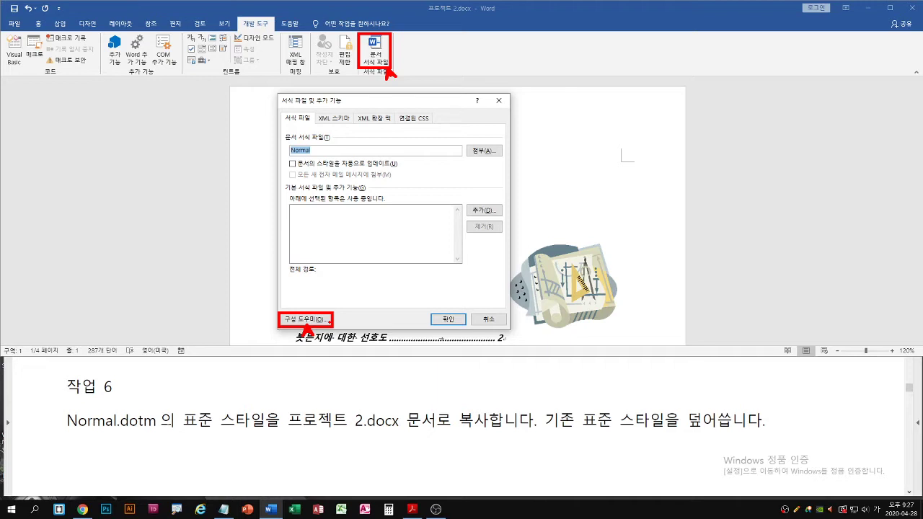
click(316, 320)
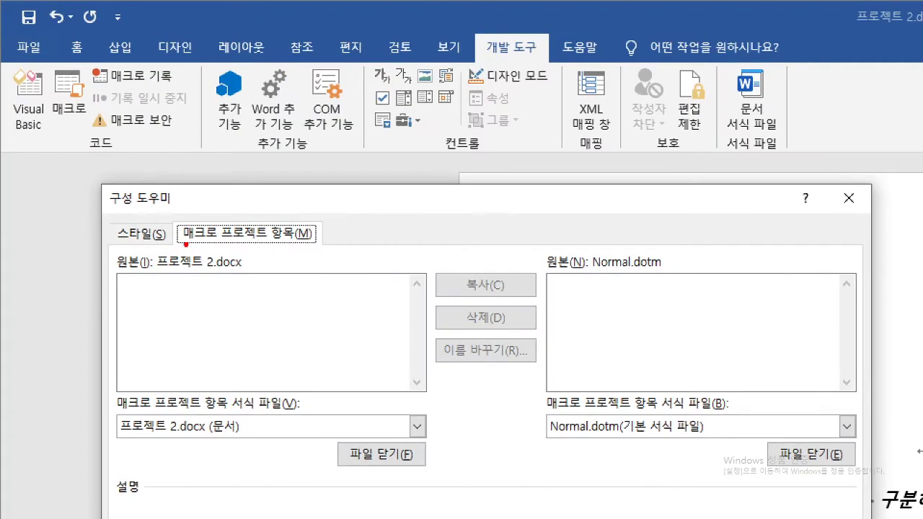
mouse_move(186, 245)
mouse_down()
mouse_move(235, 244)
mouse_move(230, 238)
mouse_up()
drag(115, 243, 154, 245)
click(137, 235)
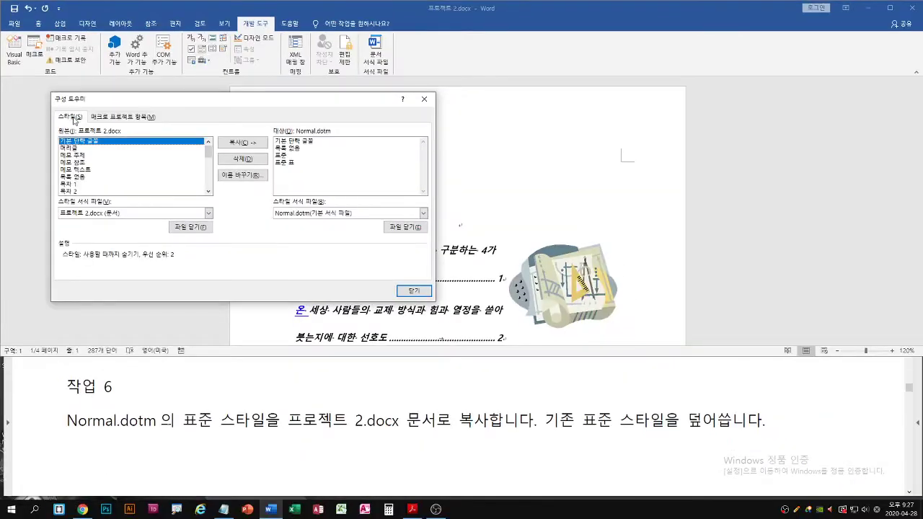
click(116, 118)
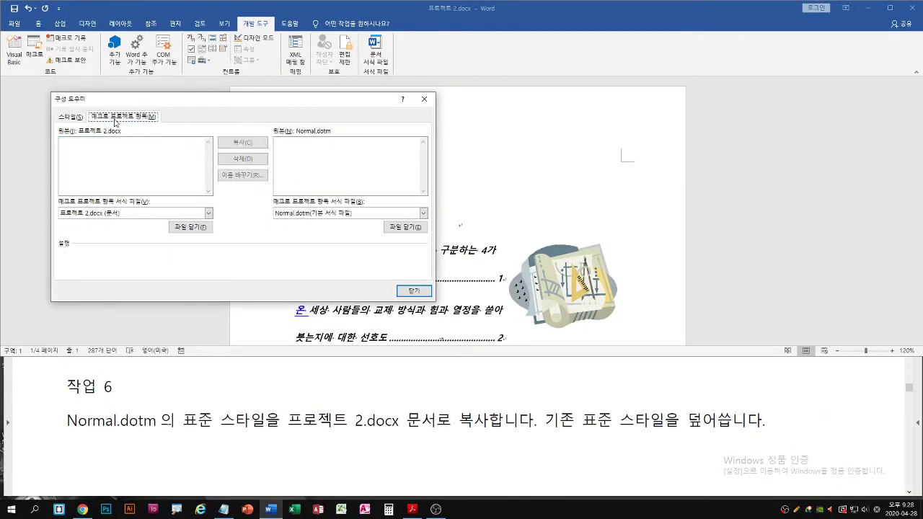
click(77, 119)
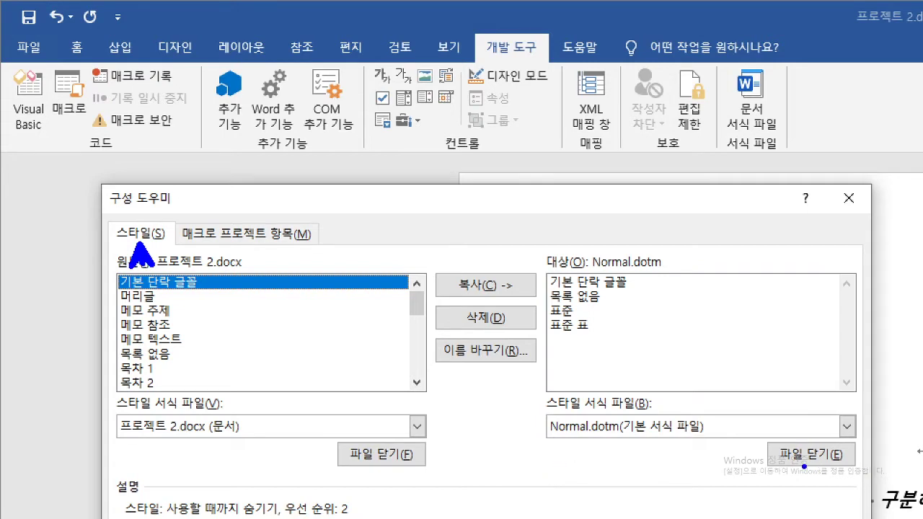
drag(538, 442, 737, 443)
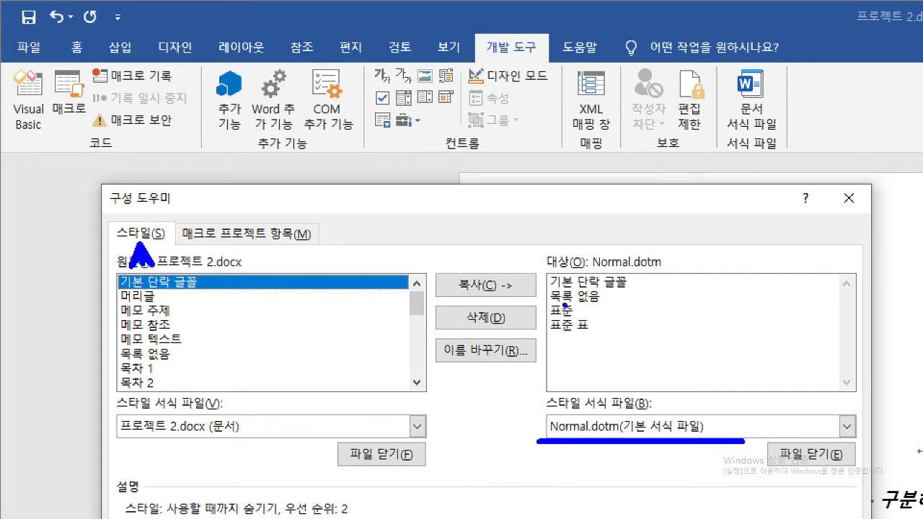
mouse_move(537, 300)
mouse_down()
mouse_move(585, 326)
mouse_move(573, 349)
mouse_up()
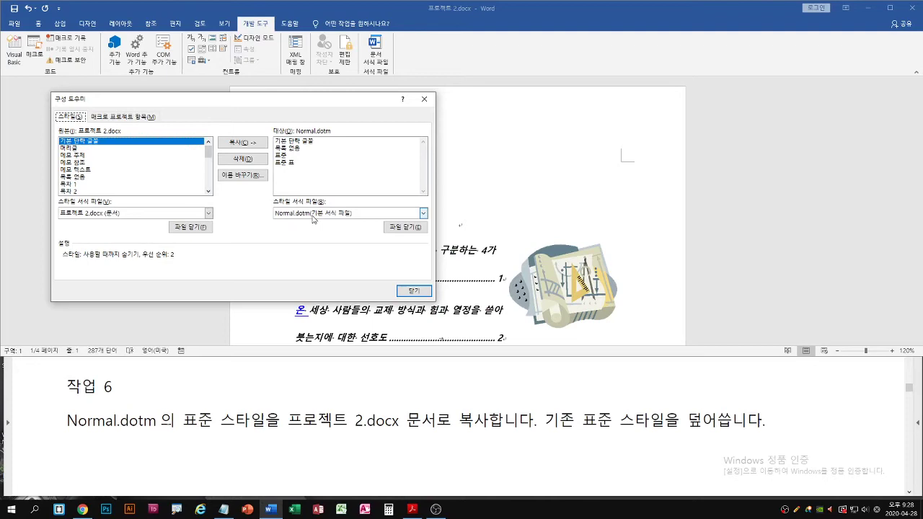
Copy the 표준 style from Normal.dotm into 프로젝트 2.docx, overwriting the existing style, and close the Organizer
click(282, 156)
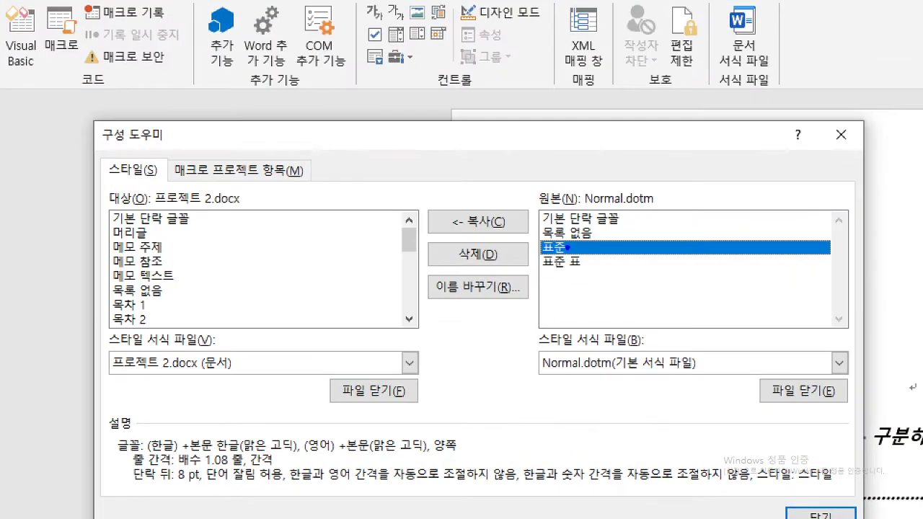
drag(571, 259, 577, 265)
mouse_move(450, 222)
mouse_down()
mouse_move(436, 216)
mouse_move(531, 241)
mouse_up()
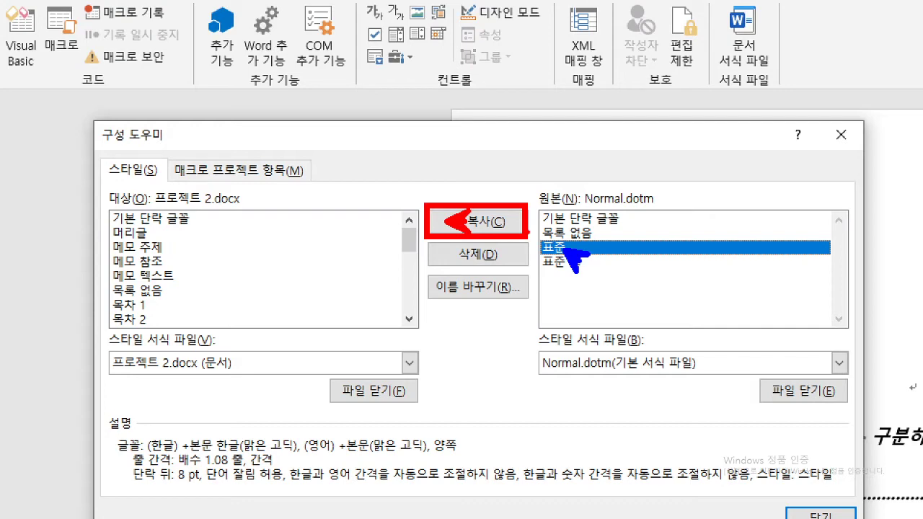
drag(537, 376, 712, 375)
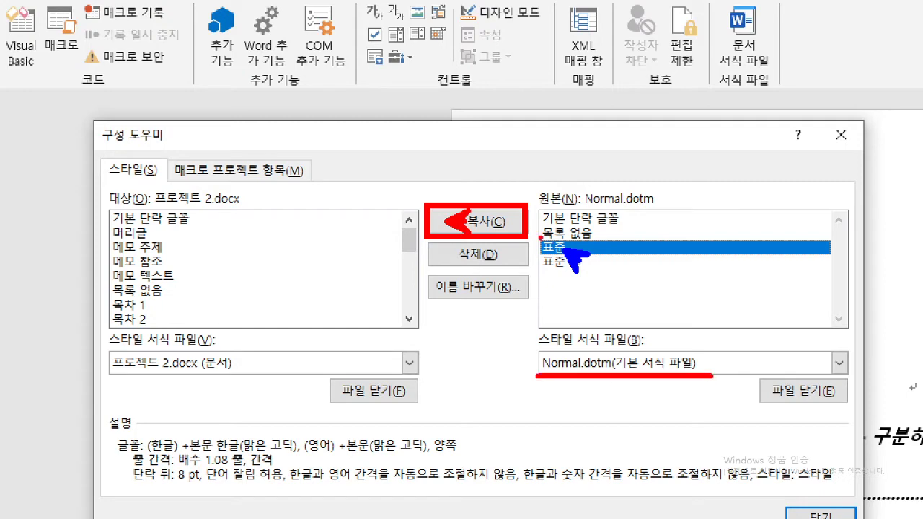
drag(535, 237, 571, 258)
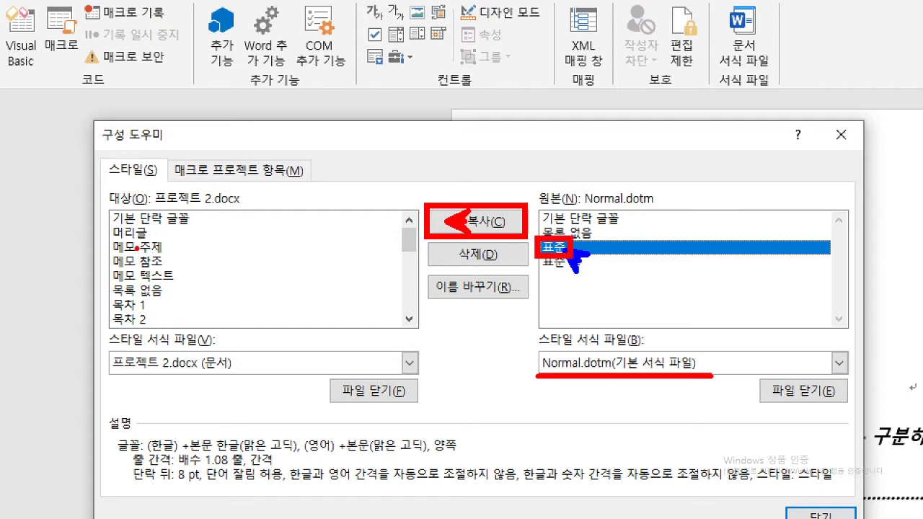
key(b)
drag(137, 333, 148, 329)
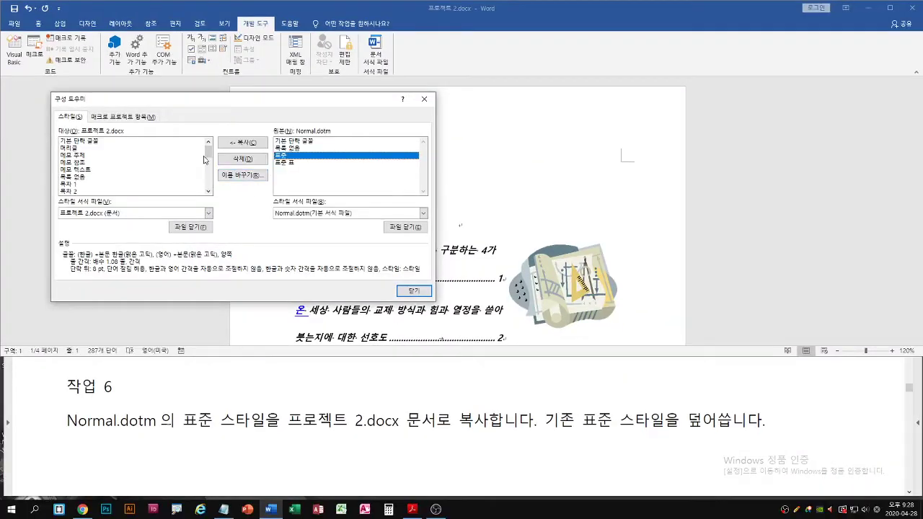
scroll(407, 318, down, 7)
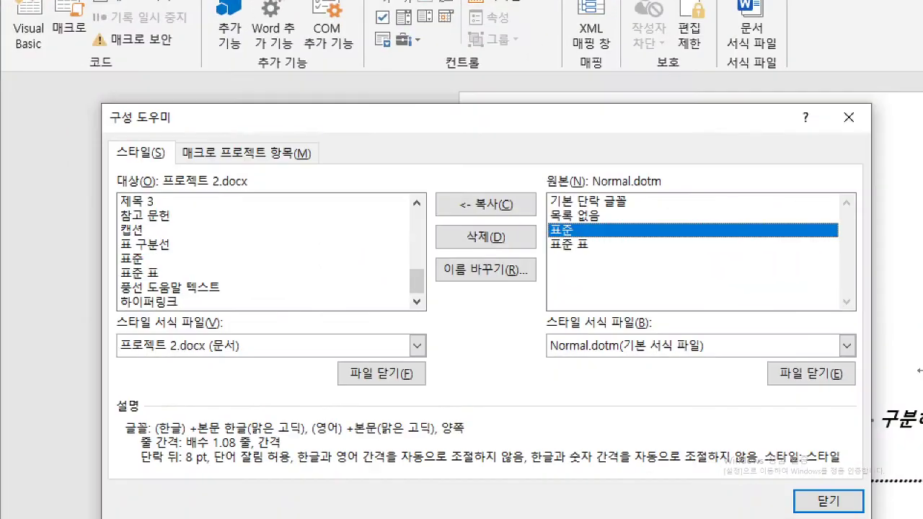
mouse_move(137, 251)
mouse_down()
mouse_move(119, 267)
mouse_move(138, 264)
mouse_up()
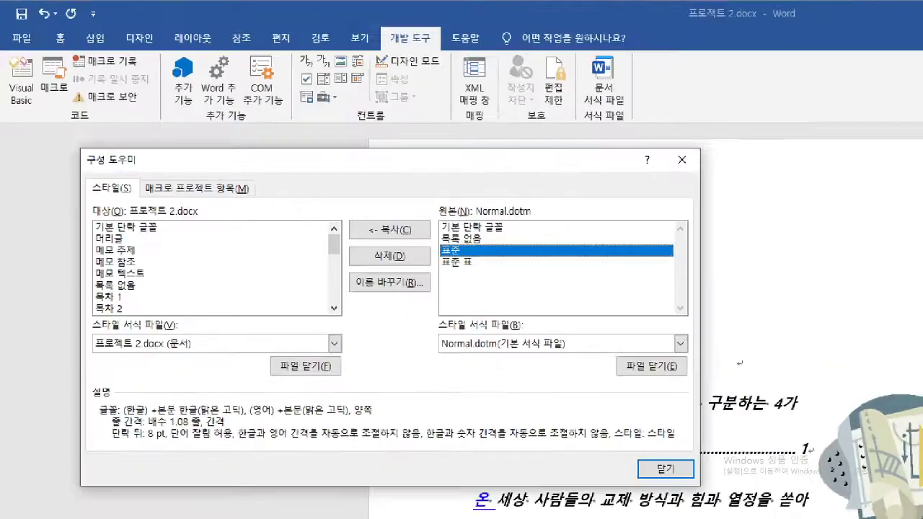
drag(275, 157, 291, 165)
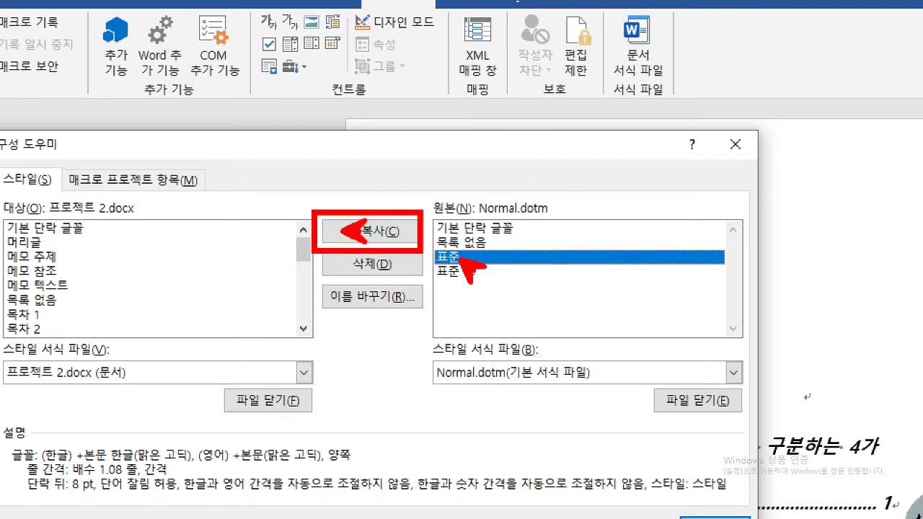
drag(463, 268, 431, 267)
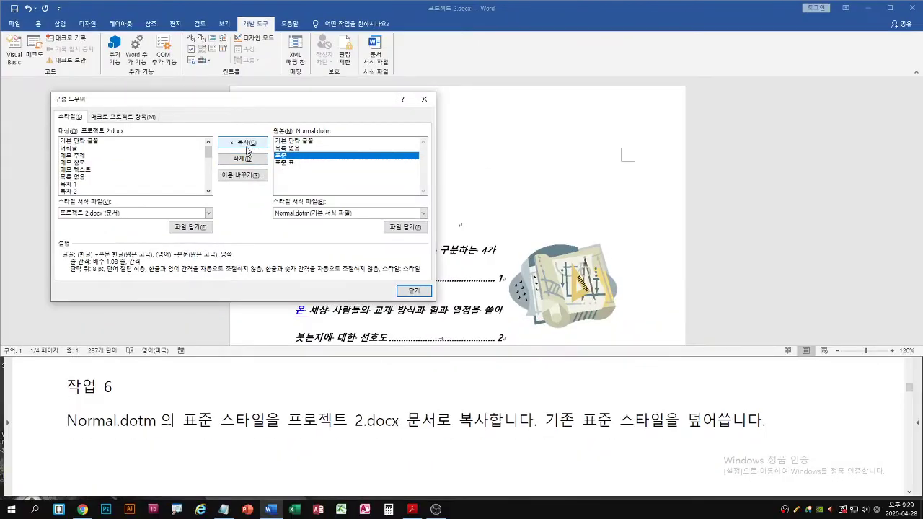
click(377, 239)
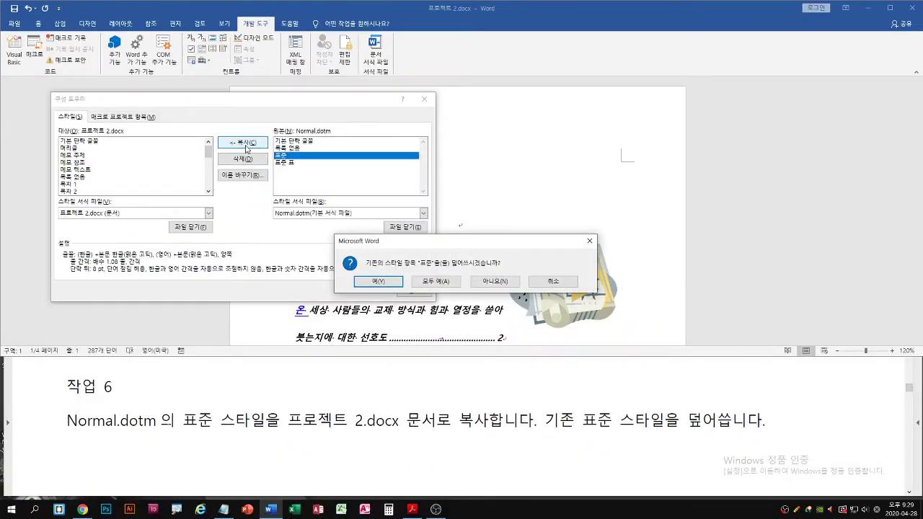
drag(246, 145, 232, 143)
drag(677, 432, 778, 432)
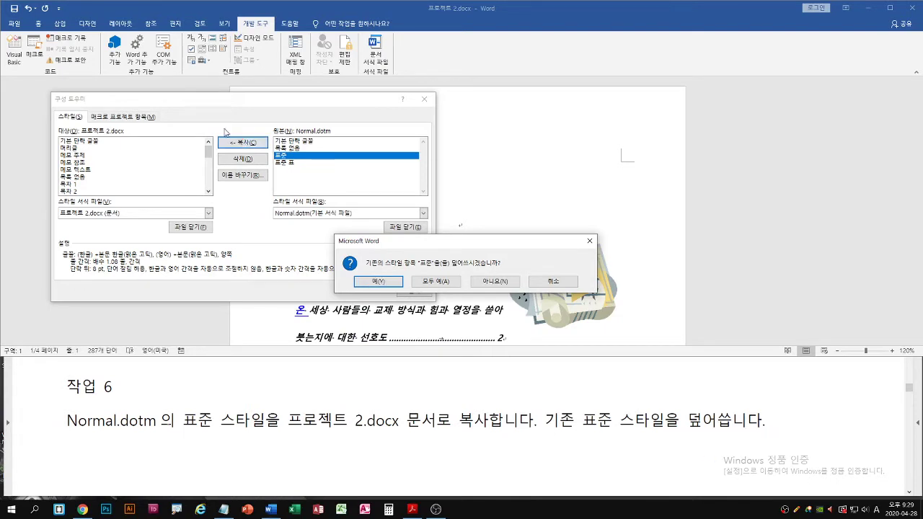
key(Escape)
click(382, 280)
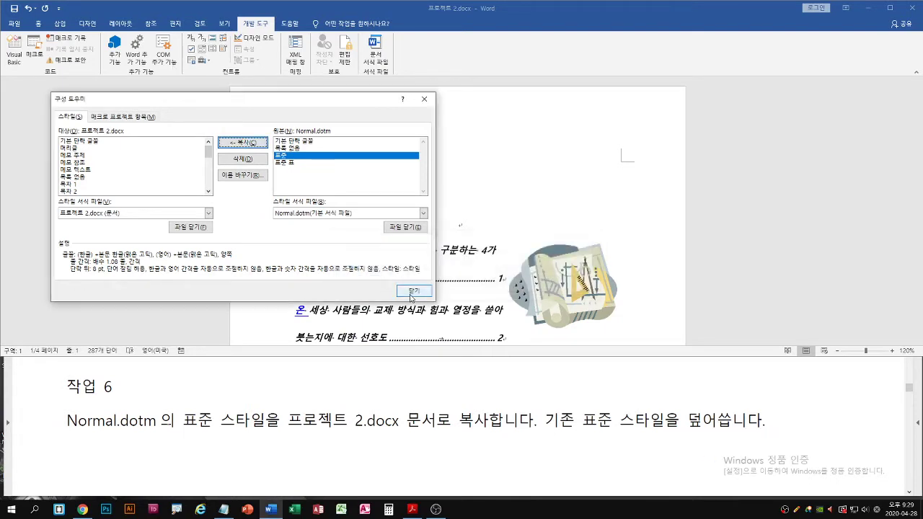
click(414, 291)
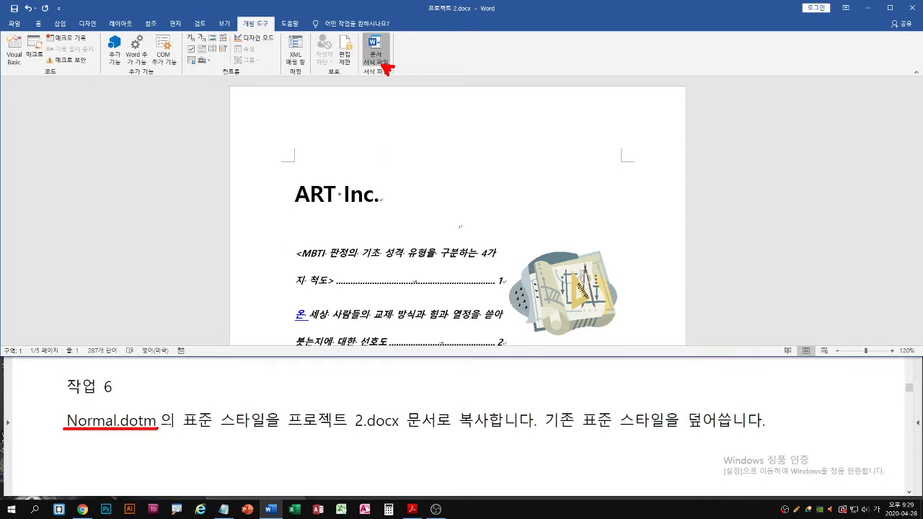
Read the project 3 인증서 introduction in the Acrobat Reader PDF and return to the Word document
click(547, 423)
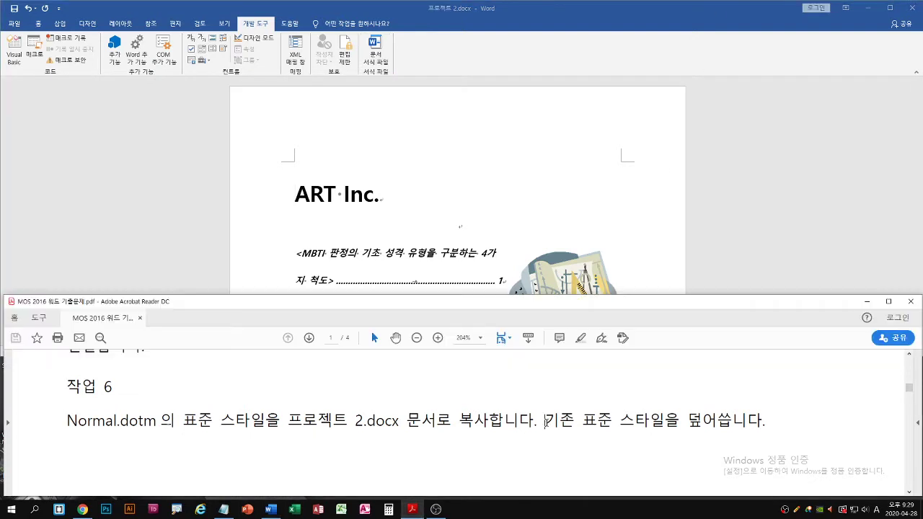
scroll(547, 422, down, 5)
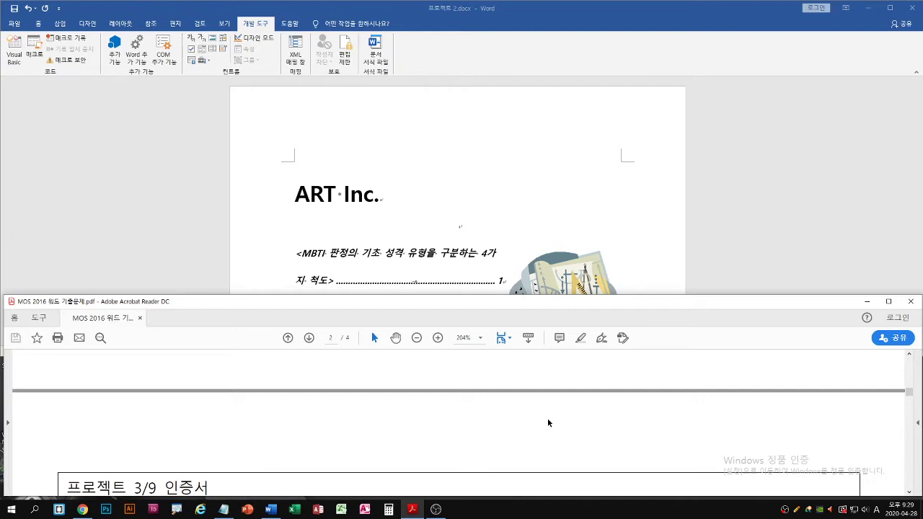
scroll(462, 435, down, 3)
scroll(461, 433, up, 1)
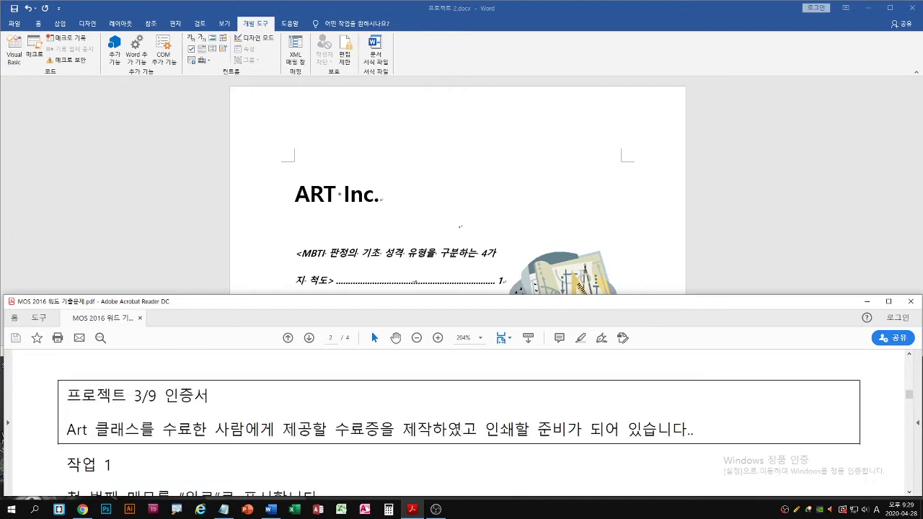
click(426, 204)
Close 프로젝트 2.docx without saving the changes
click(14, 24)
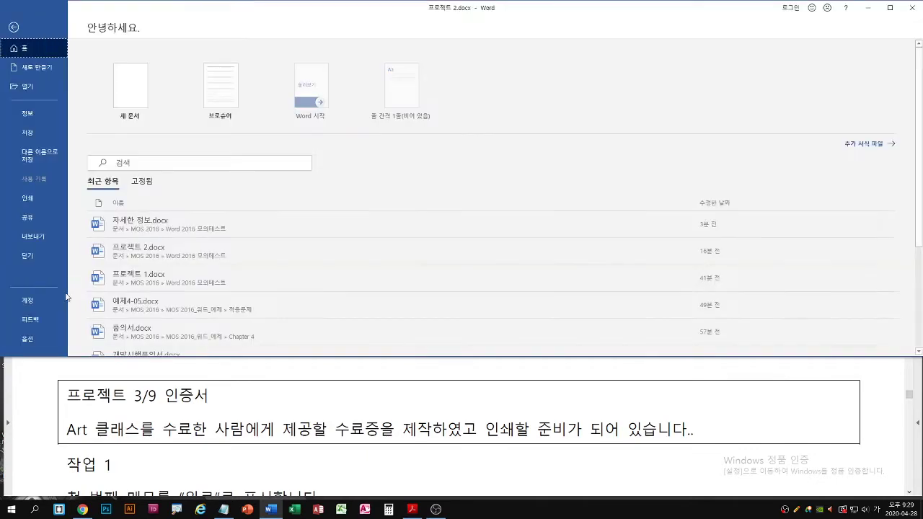
click(36, 257)
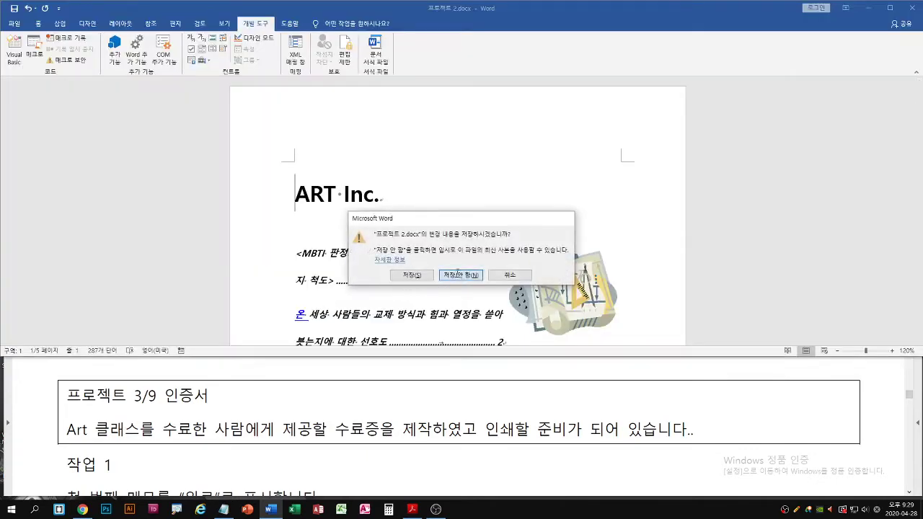
click(457, 274)
Open 프로젝트 3.docm from the Word 2016 모의테스트 folder and bring its task 1 instructions into view in the PDF
click(14, 23)
click(36, 87)
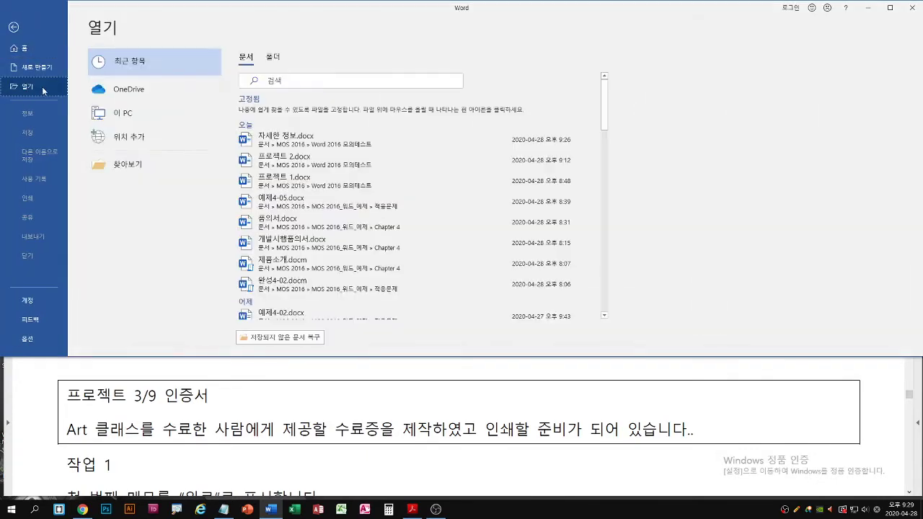
click(136, 167)
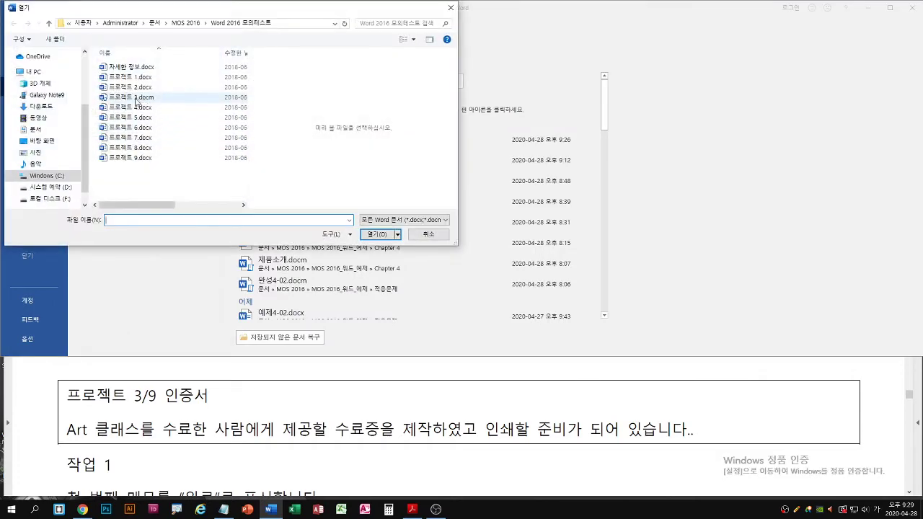
double_click(136, 101)
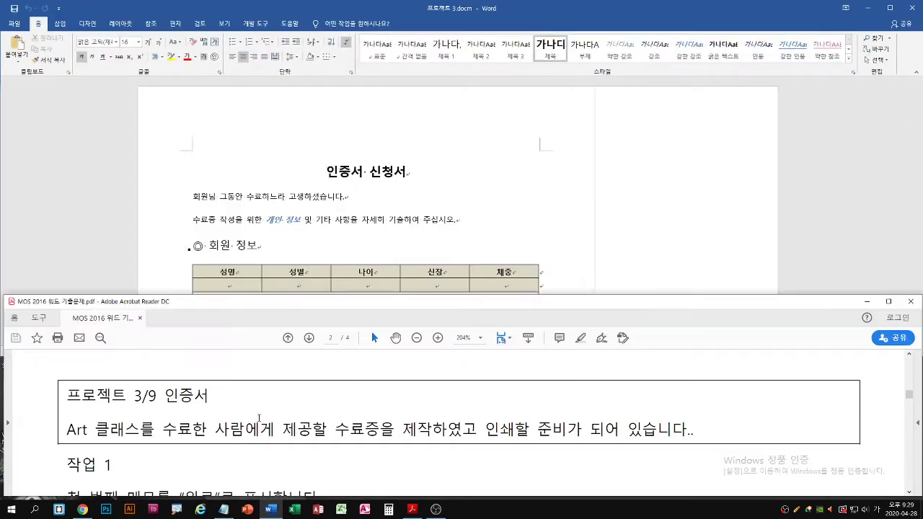
scroll(285, 425, down, 1)
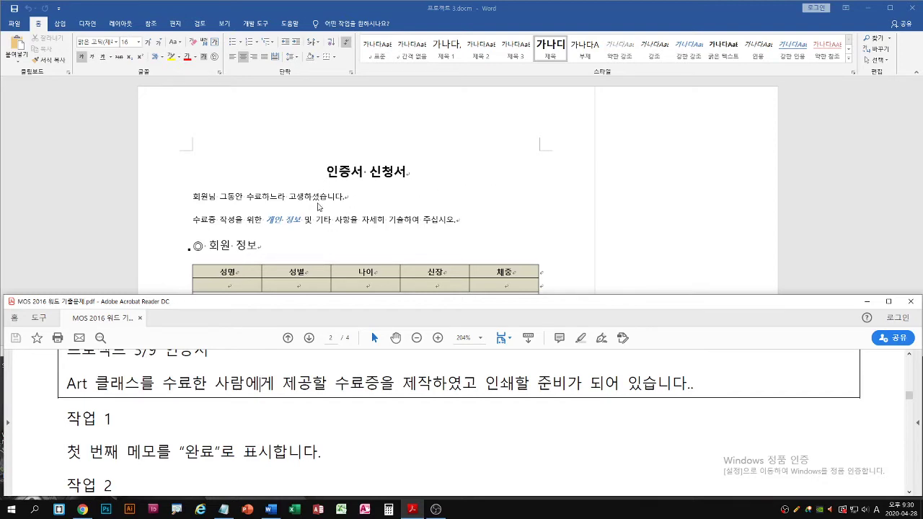
Go to the first comment in 프로젝트 3.docm, starting from the 인증서 신청서 title
click(327, 173)
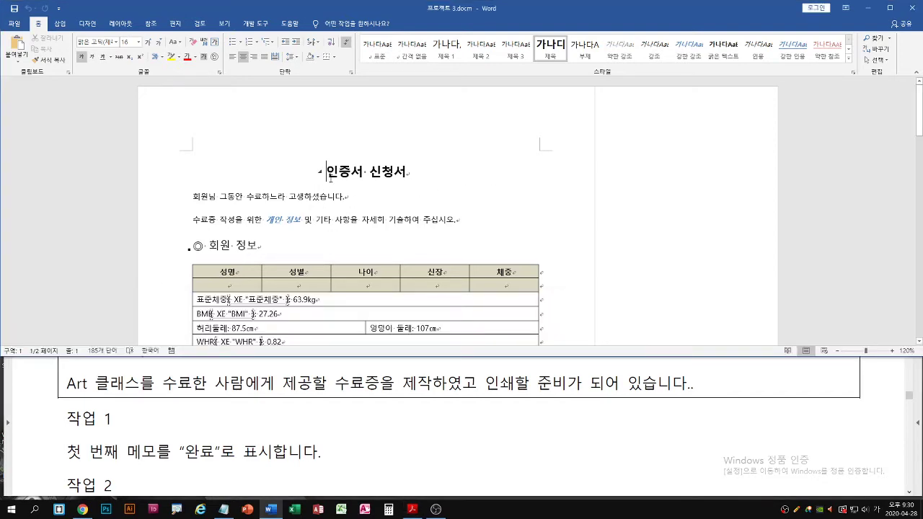
double_click(520, 11)
scroll(627, 378, down, 3)
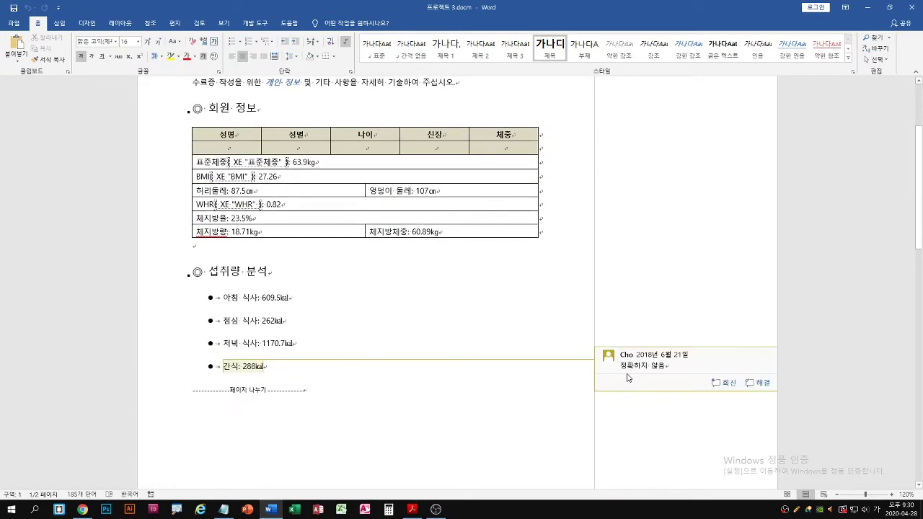
scroll(560, 367, up, 2)
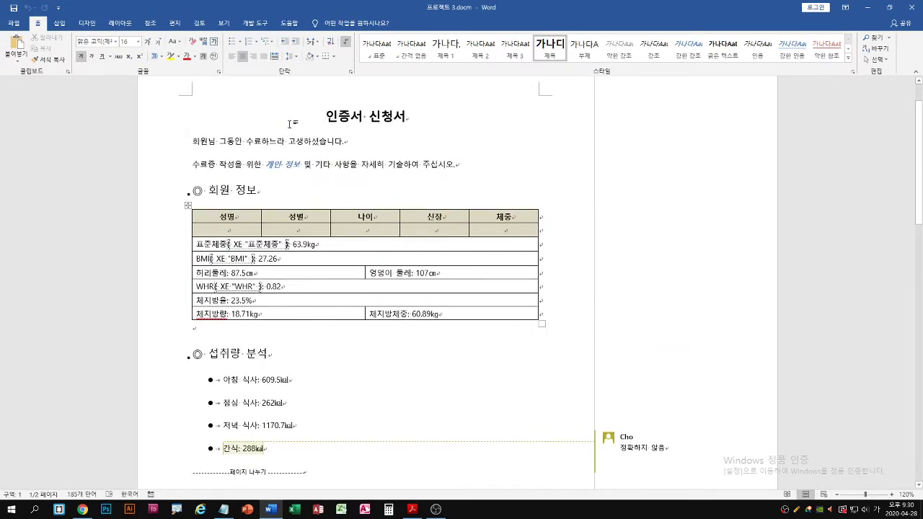
mouse_move(629, 454)
mouse_down()
mouse_move(652, 425)
mouse_move(662, 462)
mouse_up()
key(Escape)
click(198, 26)
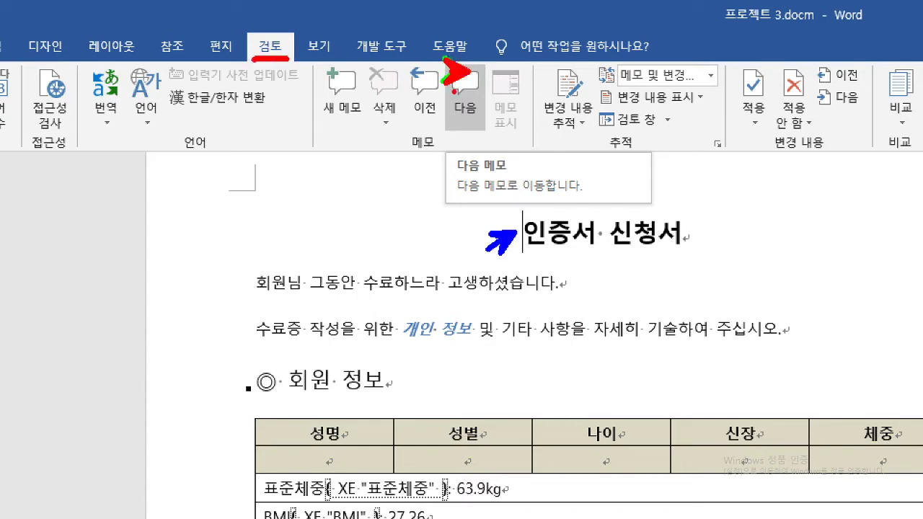
click(470, 99)
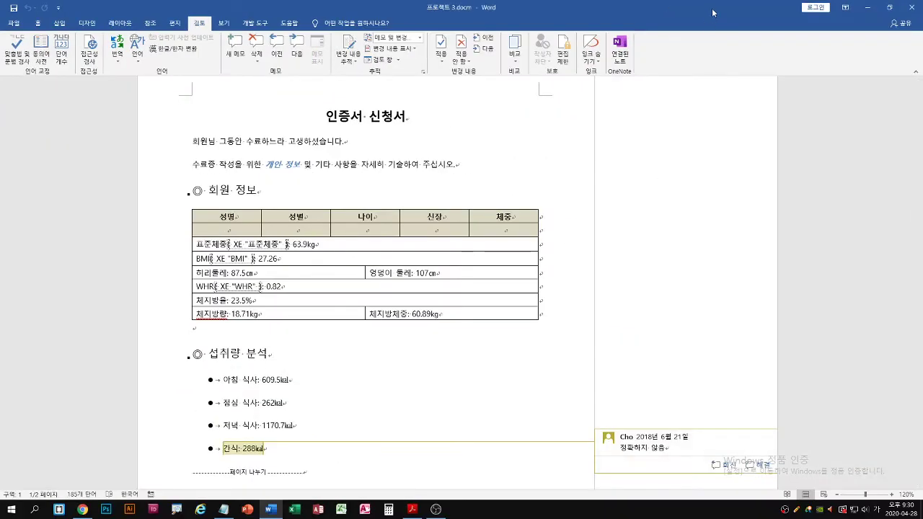
Mark the first comment, attached to the 간식 line under 섭취량 분석, as resolved
scroll(670, 266, down, 5)
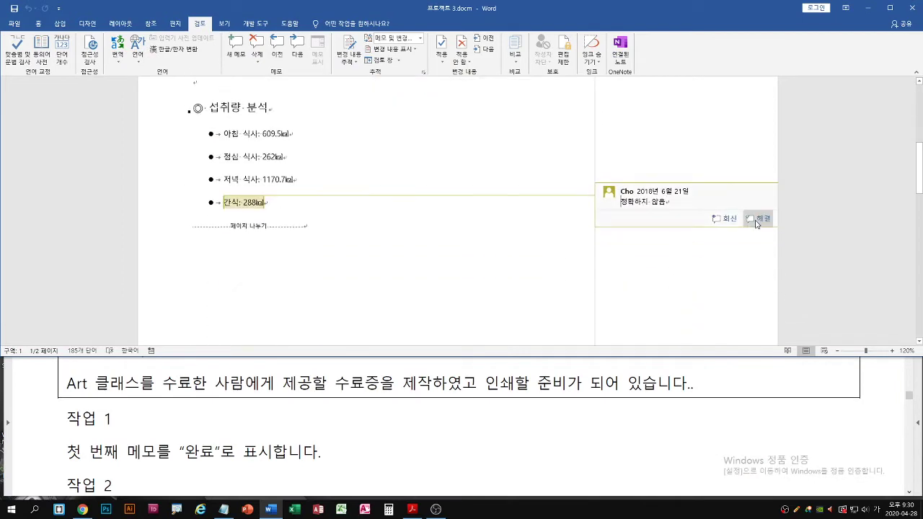
click(756, 223)
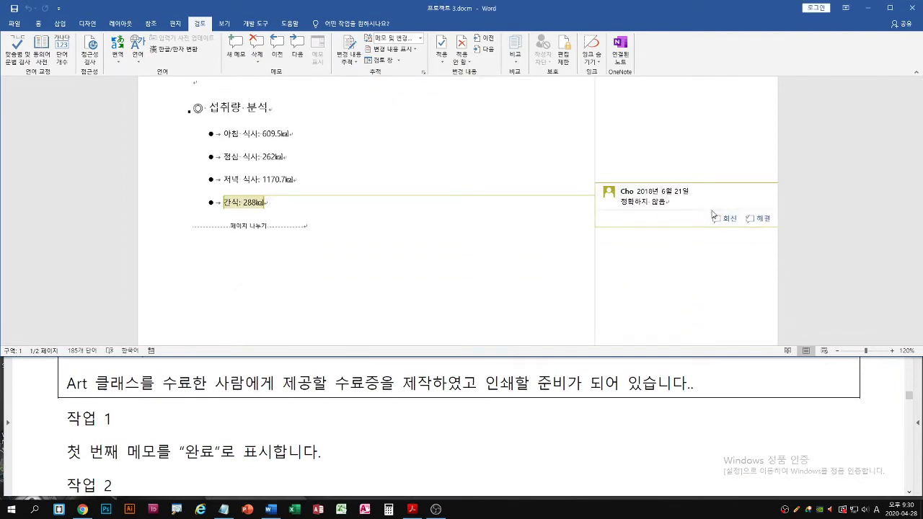
right_click(666, 204)
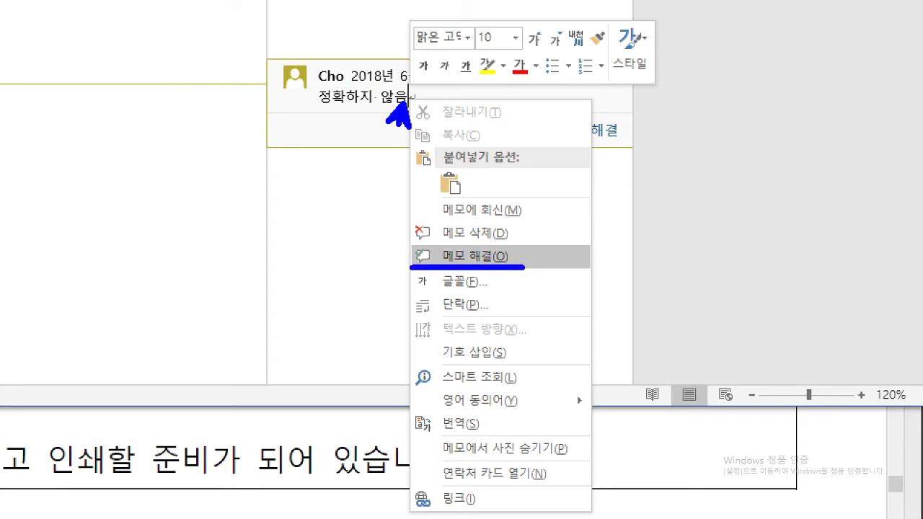
click(472, 256)
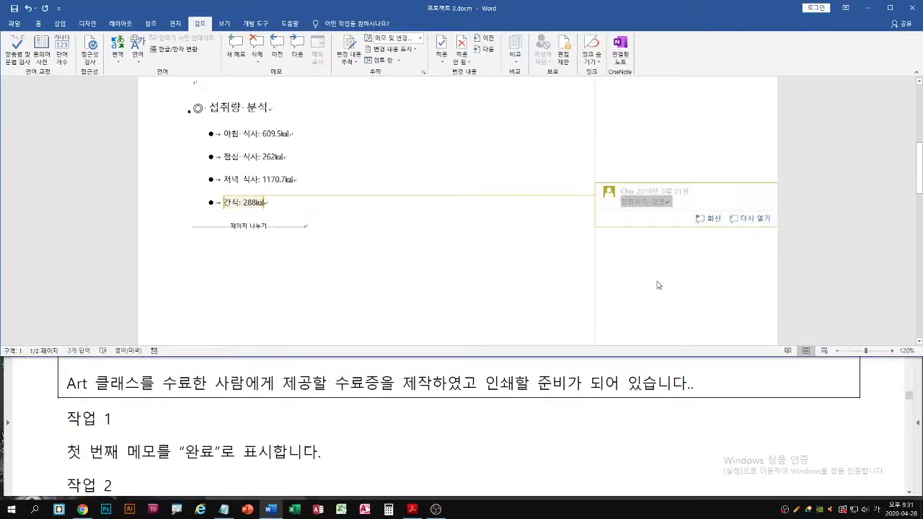
click(326, 137)
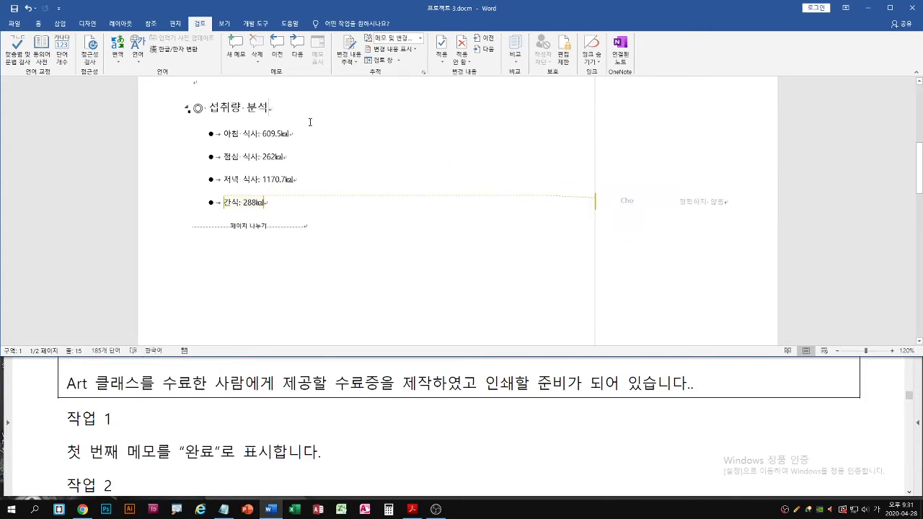
Read the task 2 instructions in the Acrobat Reader PDF and return to the Word document
click(306, 414)
scroll(317, 425, down, 3)
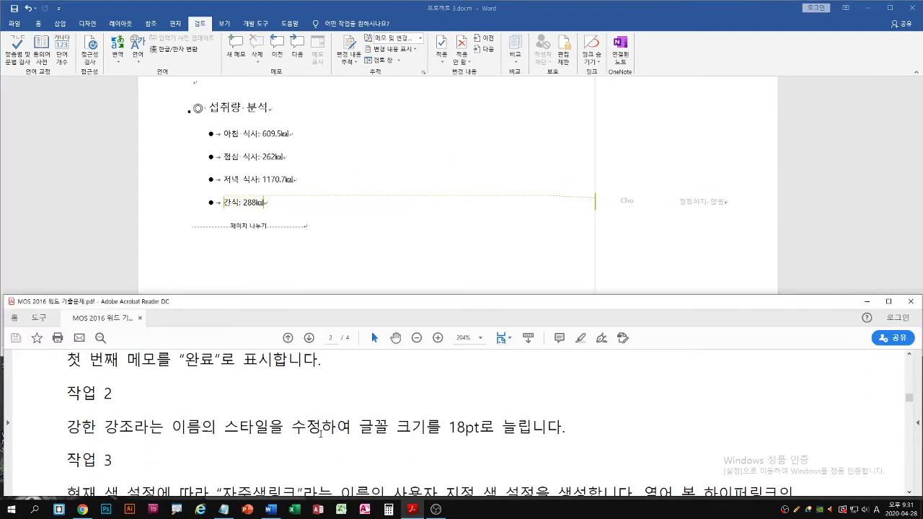
click(358, 170)
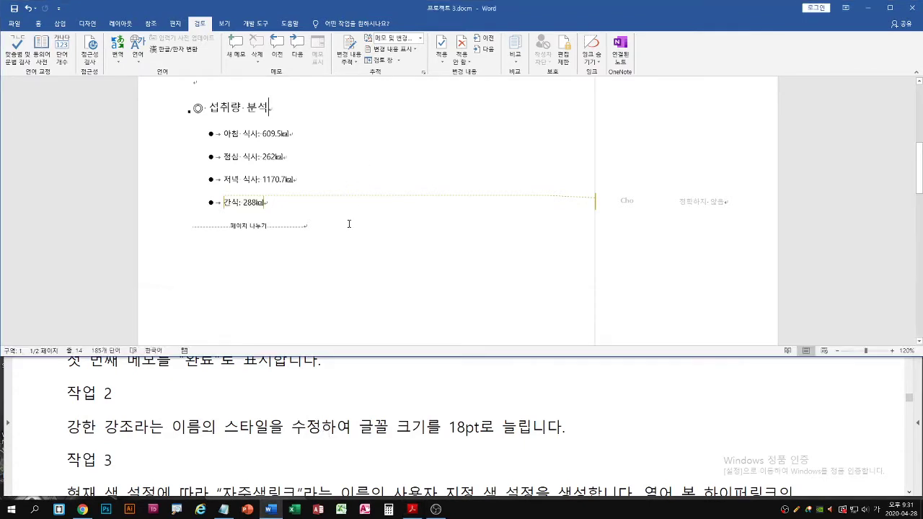
click(204, 404)
scroll(204, 404, down, 1)
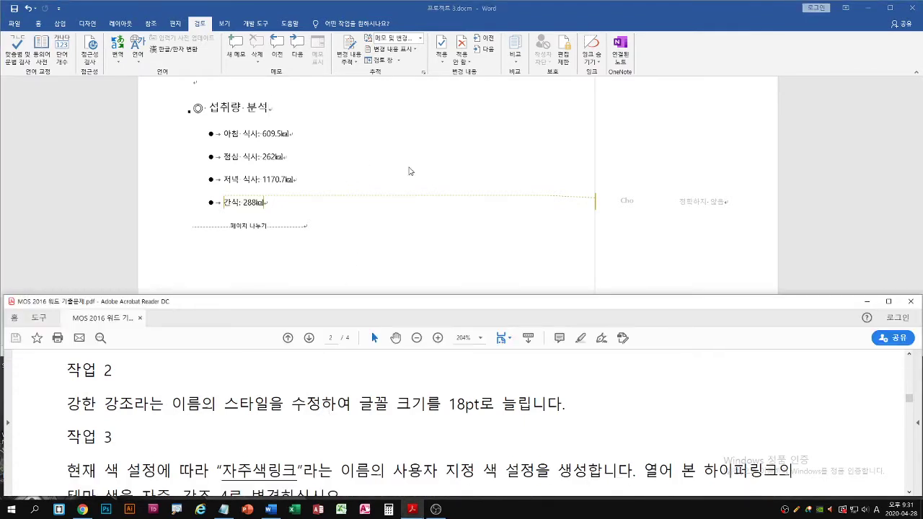
click(426, 119)
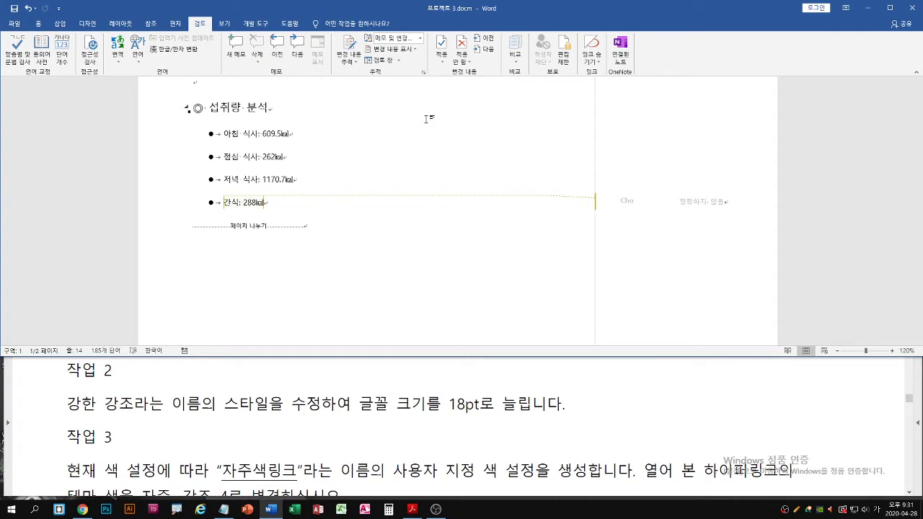
Modify the 강한 강조 style so its font size is 18 pt
scroll(40, 31, up, 5)
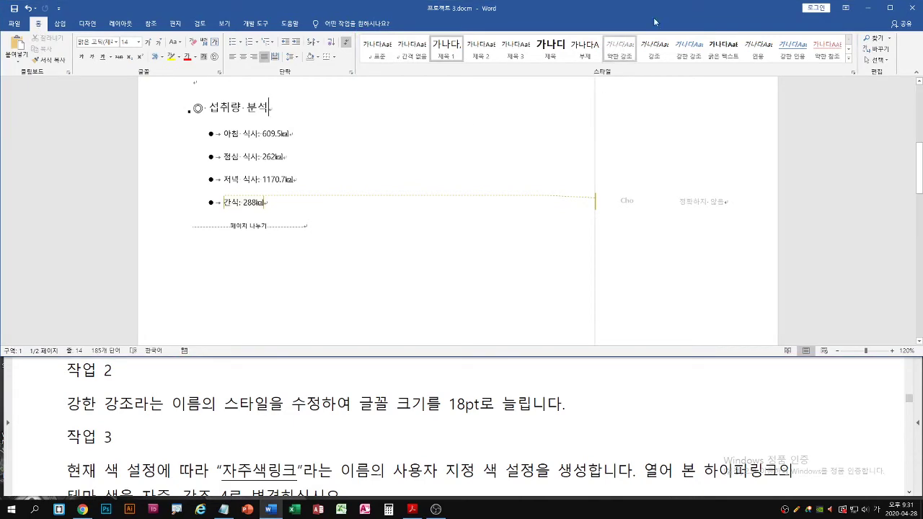
right_click(688, 56)
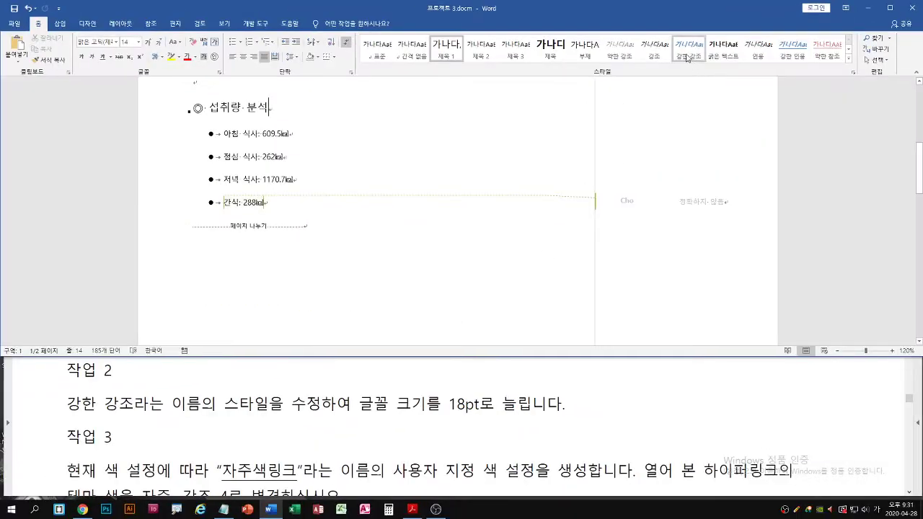
click(705, 73)
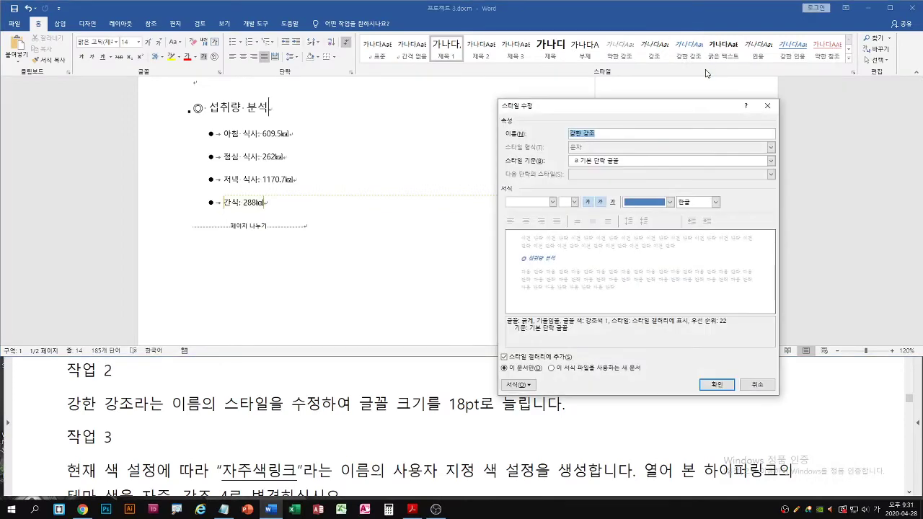
drag(650, 106, 685, 87)
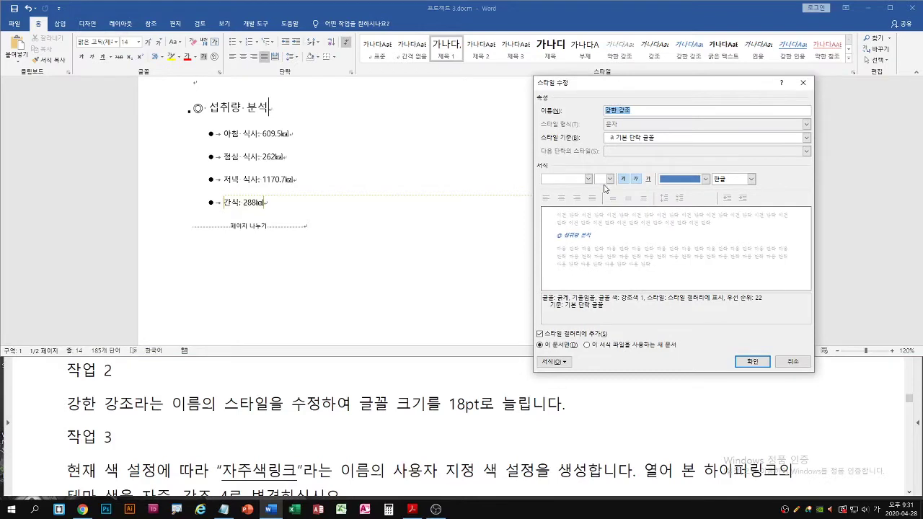
click(610, 178)
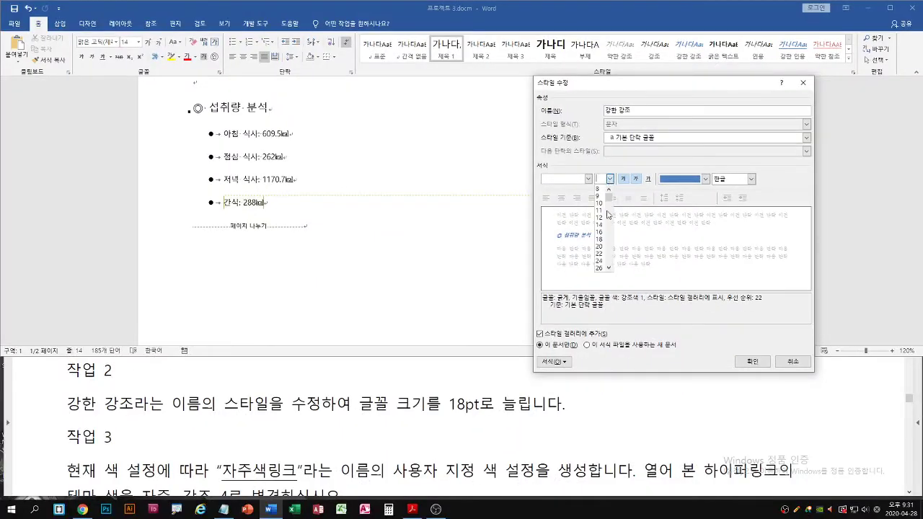
click(599, 239)
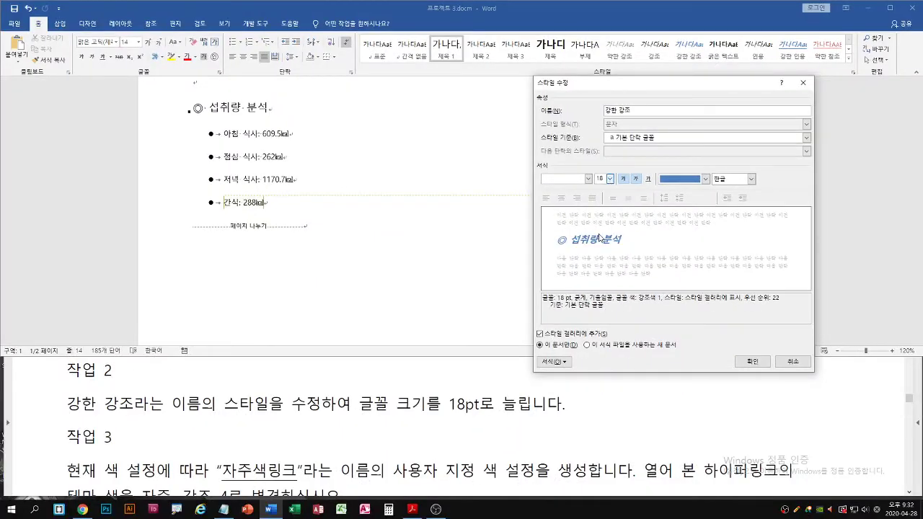
click(754, 363)
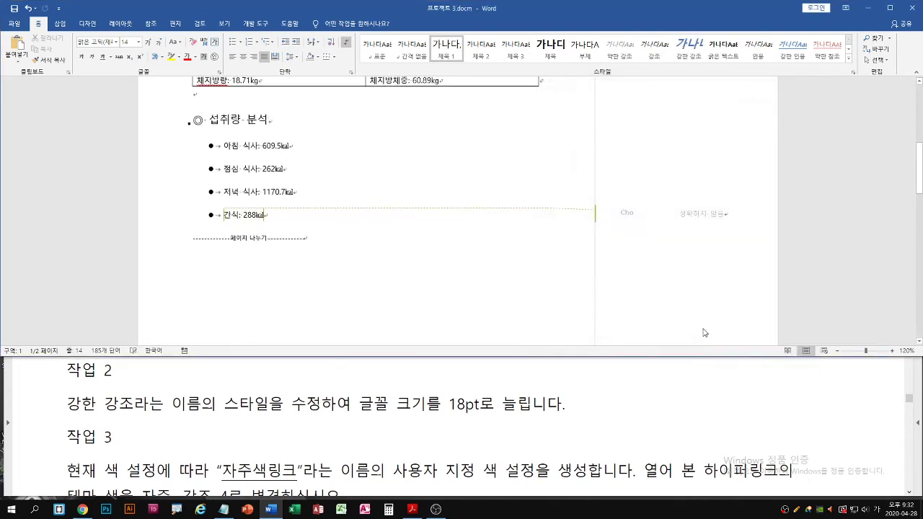
Check the 개인 정보 text formatted with 강한 강조, read the task 3 instructions in the Acrobat Reader PDF, and return to Word
scroll(402, 200, up, 10)
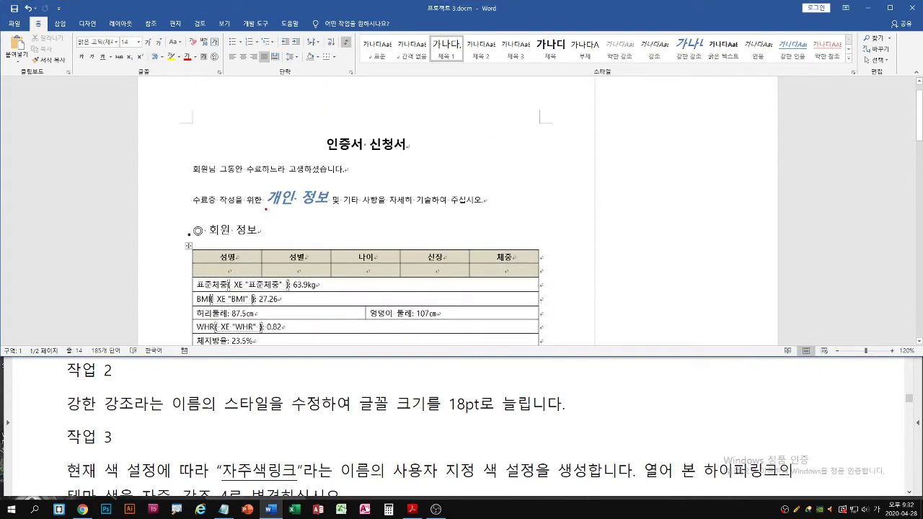
drag(263, 209, 330, 208)
key(Escape)
click(412, 407)
scroll(413, 407, down, 1)
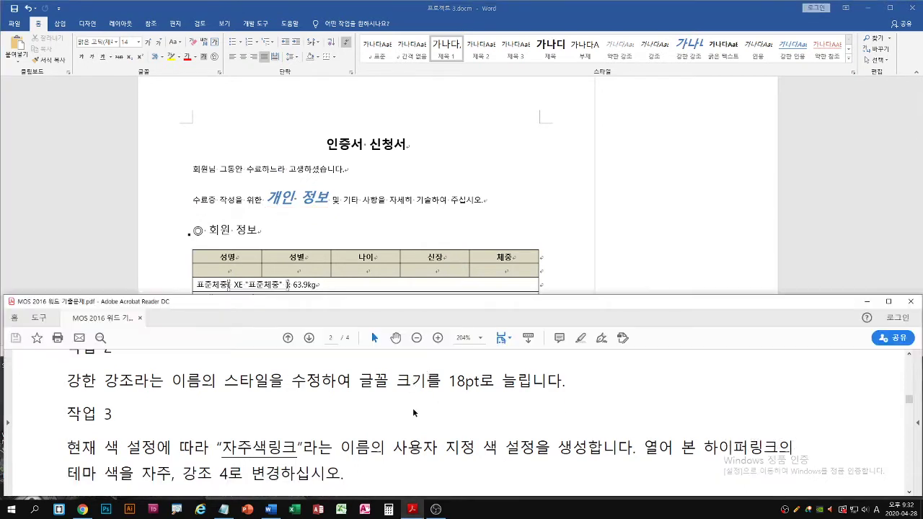
scroll(412, 408, down, 2)
scroll(493, 378, up, 1)
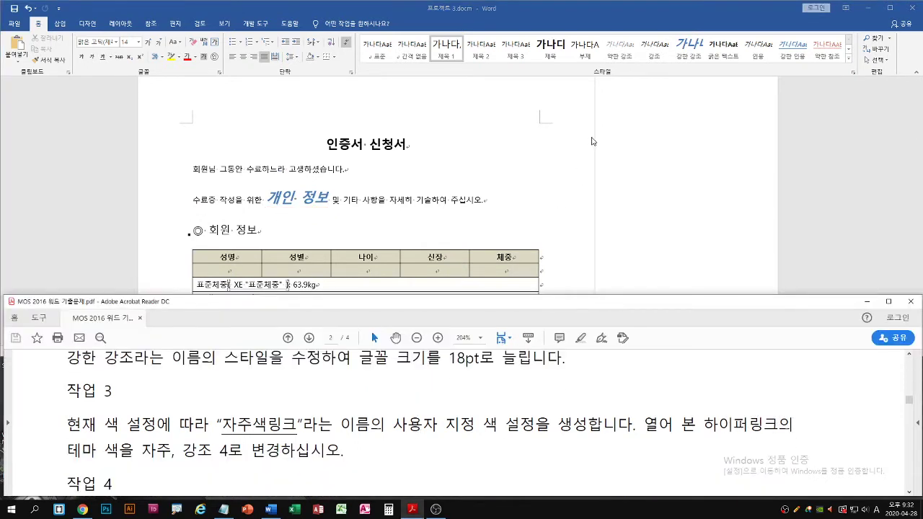
click(556, 180)
click(343, 400)
scroll(372, 387, down, 1)
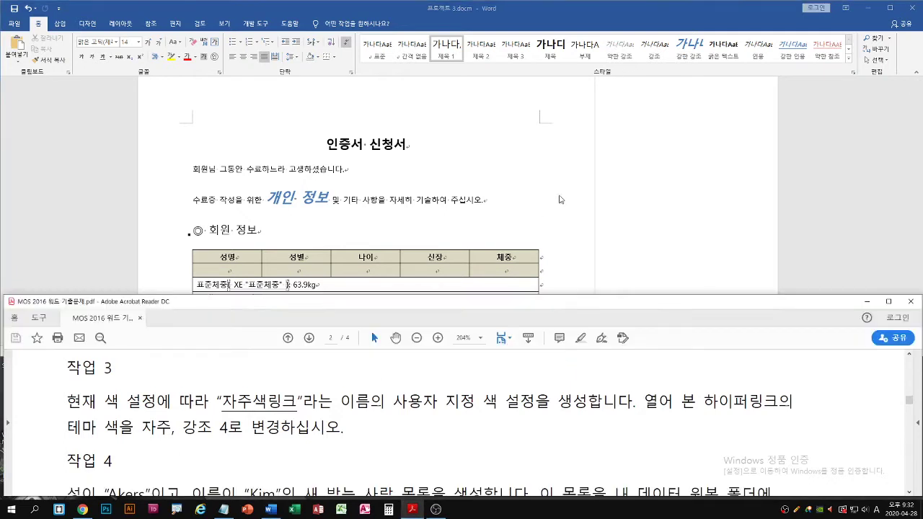
click(561, 199)
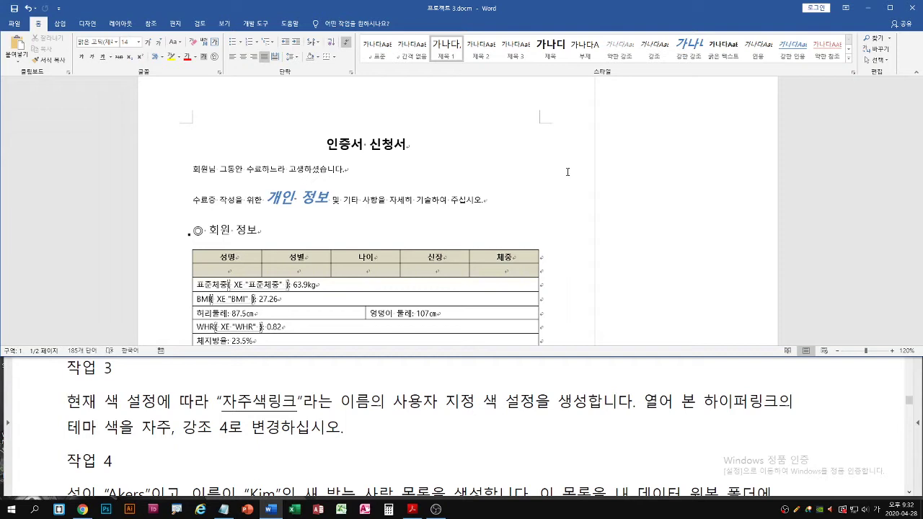
Start a new custom theme color set and name it 자주색링크
click(88, 26)
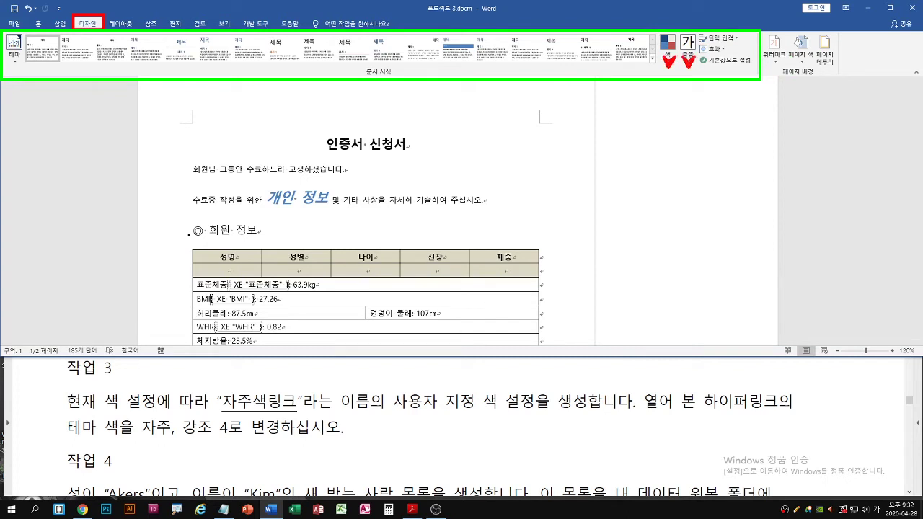
click(669, 62)
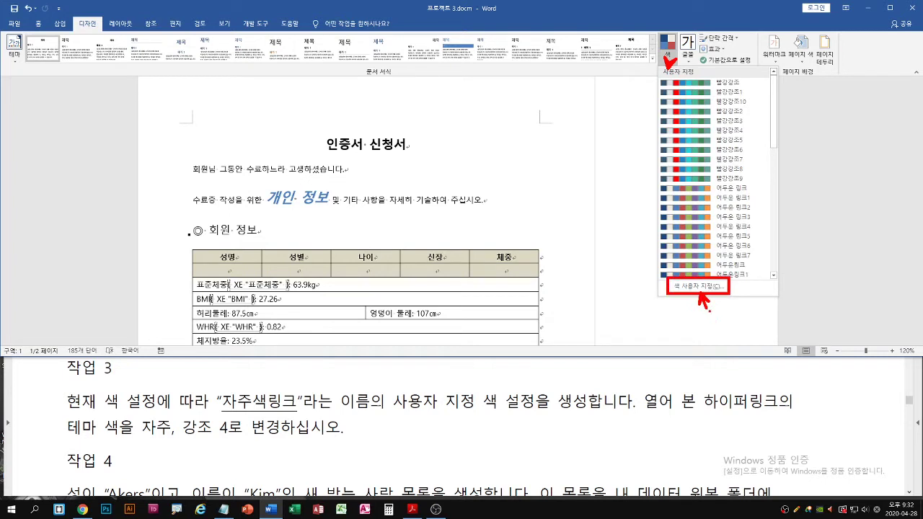
click(669, 58)
click(669, 58)
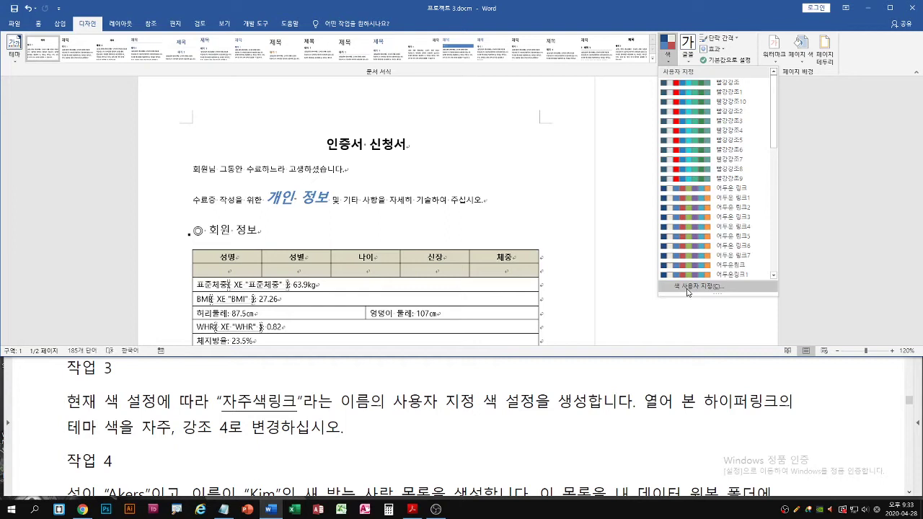
click(689, 287)
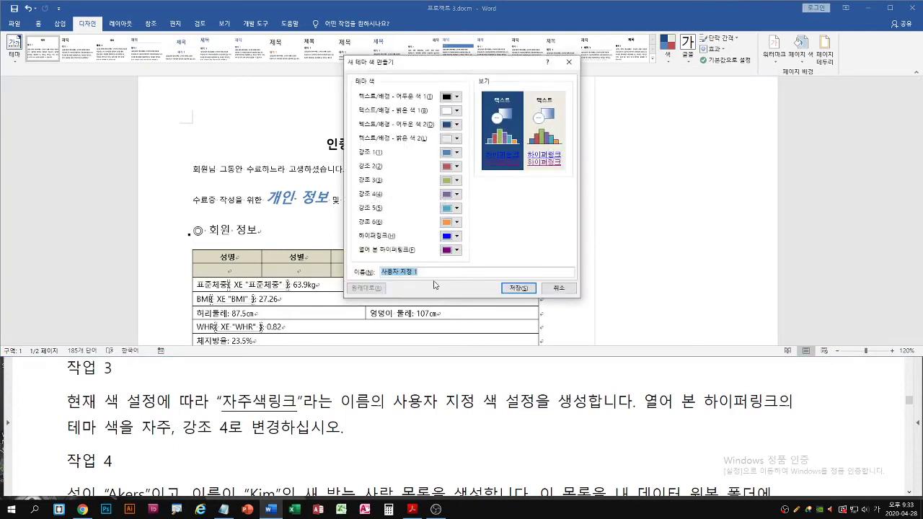
text(자주색링크)
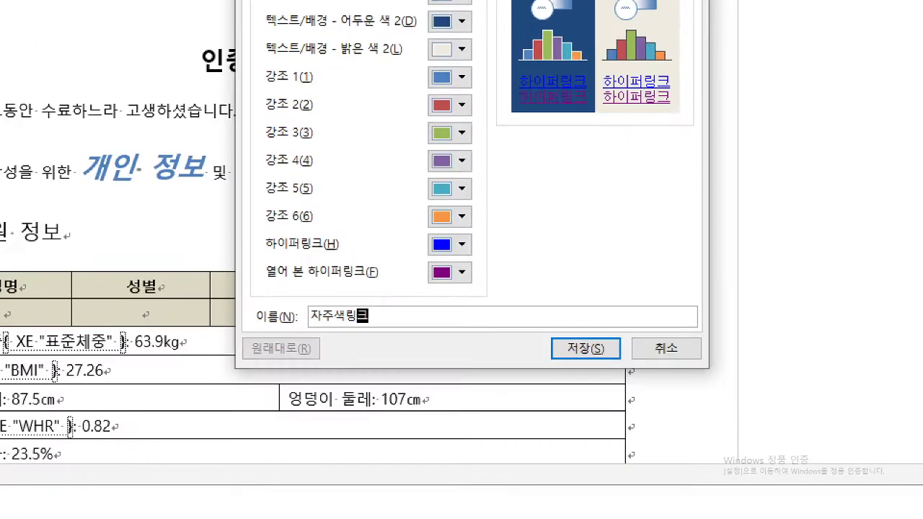
Set the followed hyperlink color of the 자주색링크 theme color set to 자주, 강조 4 and save the set
drag(305, 332, 378, 332)
drag(268, 288, 497, 288)
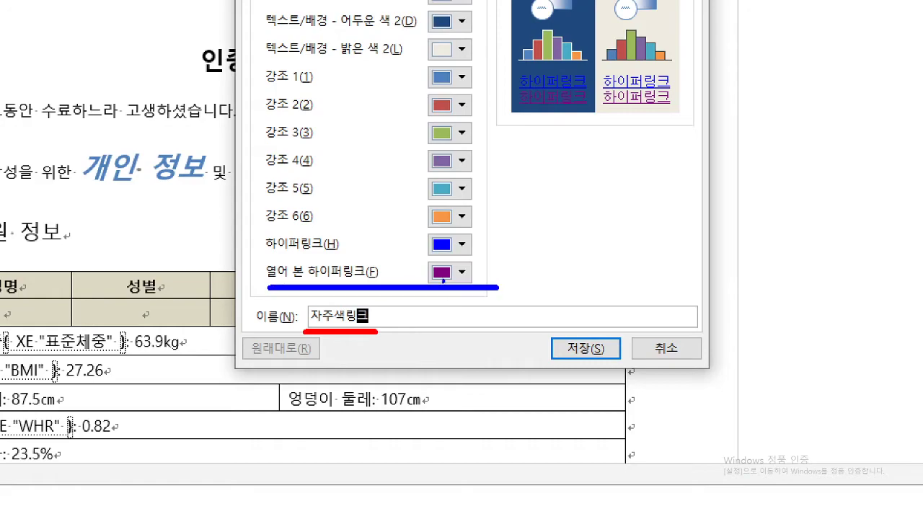
drag(455, 261, 496, 252)
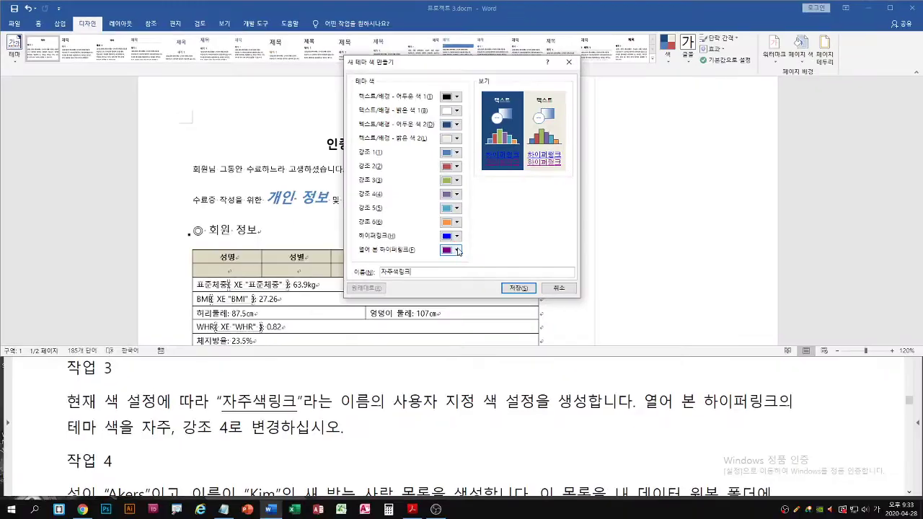
click(457, 250)
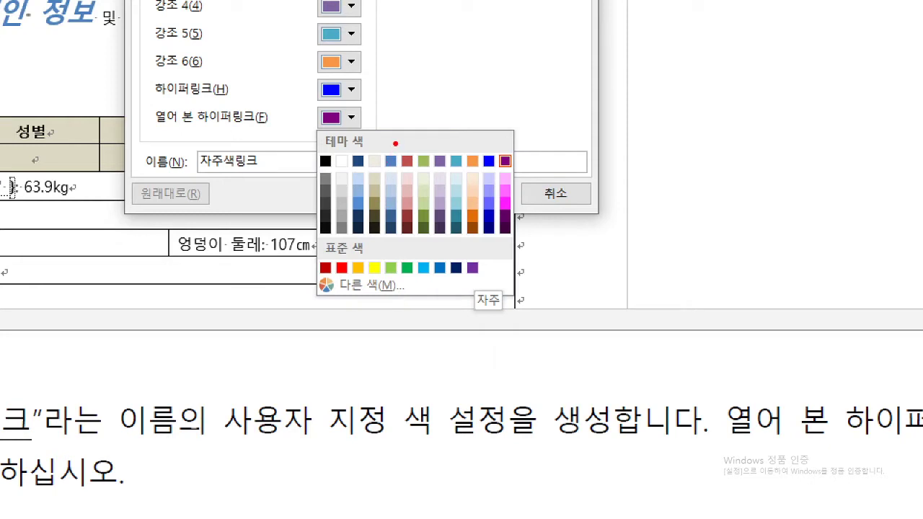
mouse_move(396, 142)
mouse_down()
mouse_move(388, 152)
mouse_move(447, 150)
mouse_up()
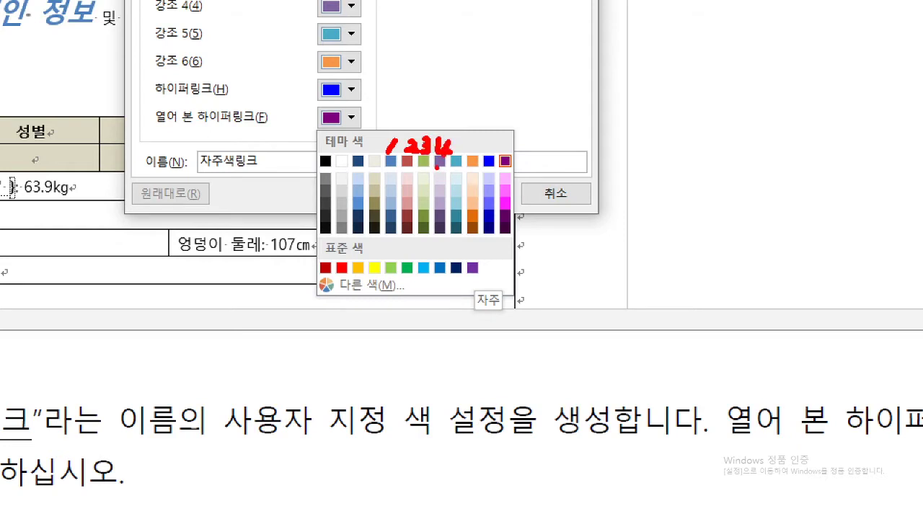
drag(418, 184, 427, 192)
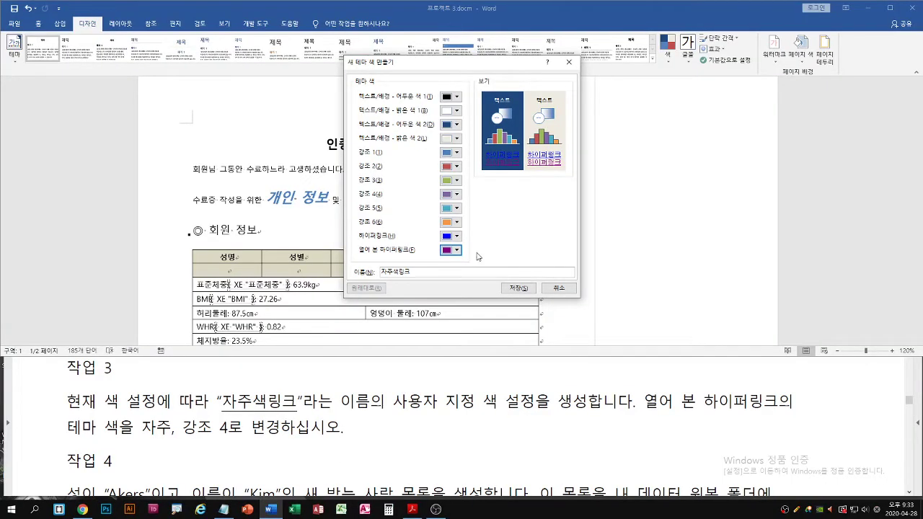
click(353, 118)
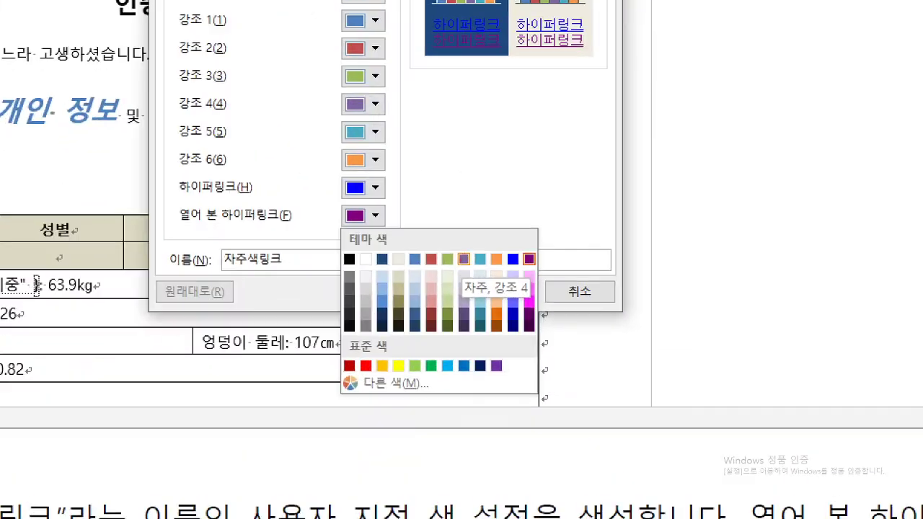
drag(478, 250, 466, 254)
drag(375, 225, 395, 209)
drag(455, 250, 476, 266)
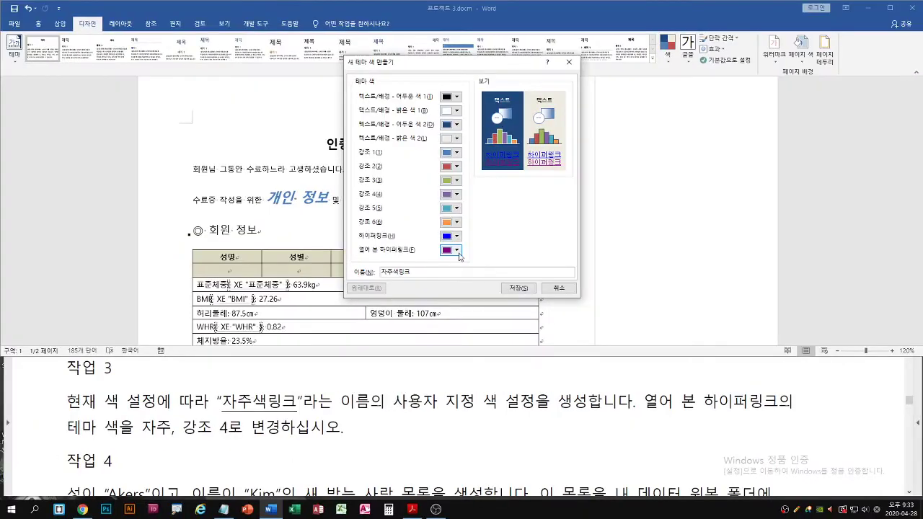
click(375, 215)
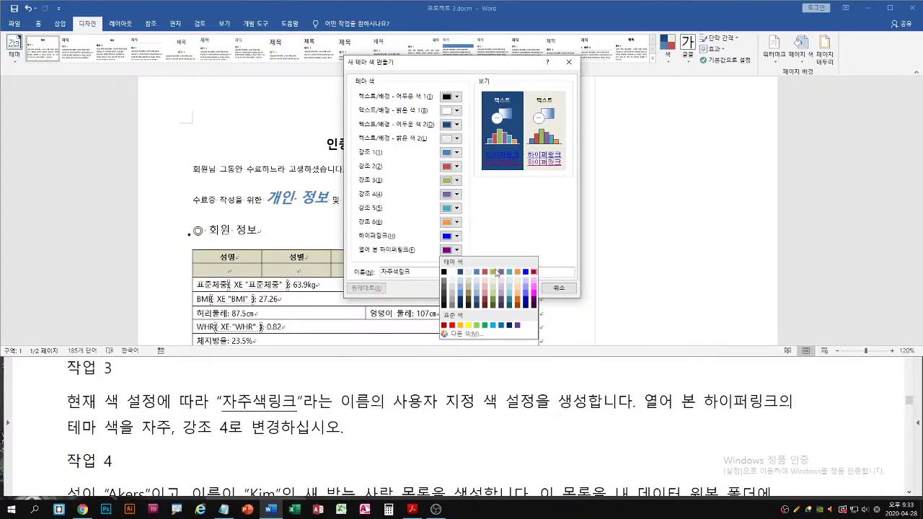
click(502, 273)
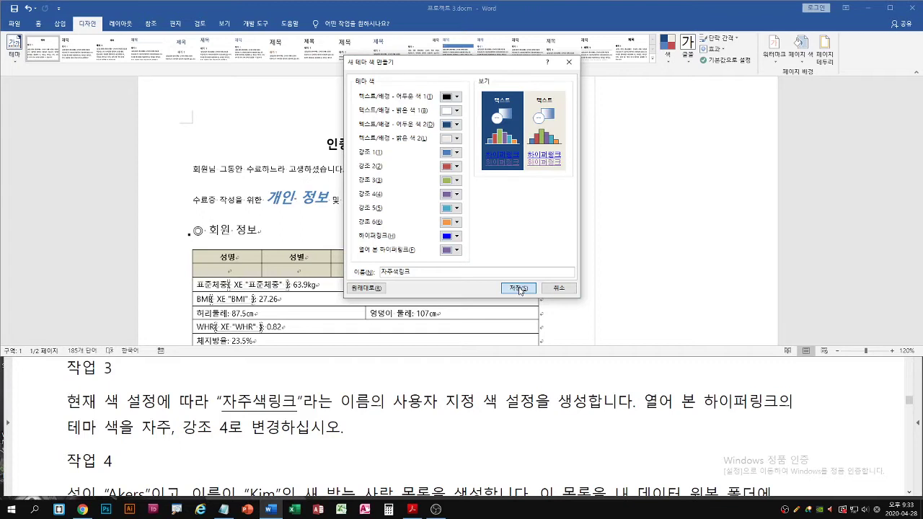
click(519, 288)
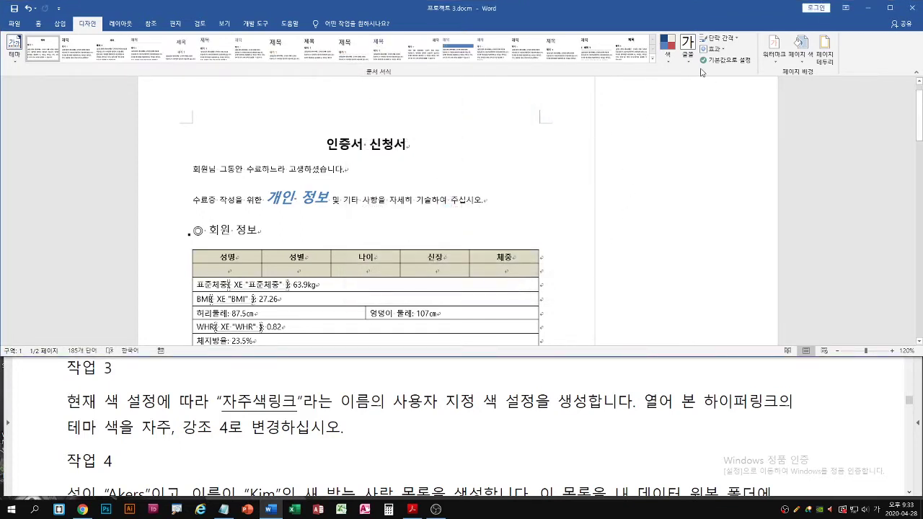
Check the custom theme color list for the saved 자주색링크 set
click(670, 62)
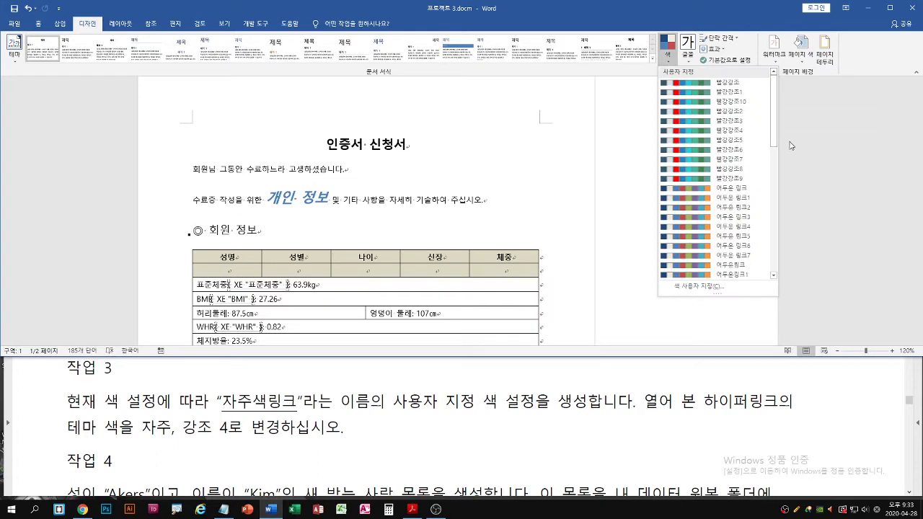
drag(775, 129, 776, 212)
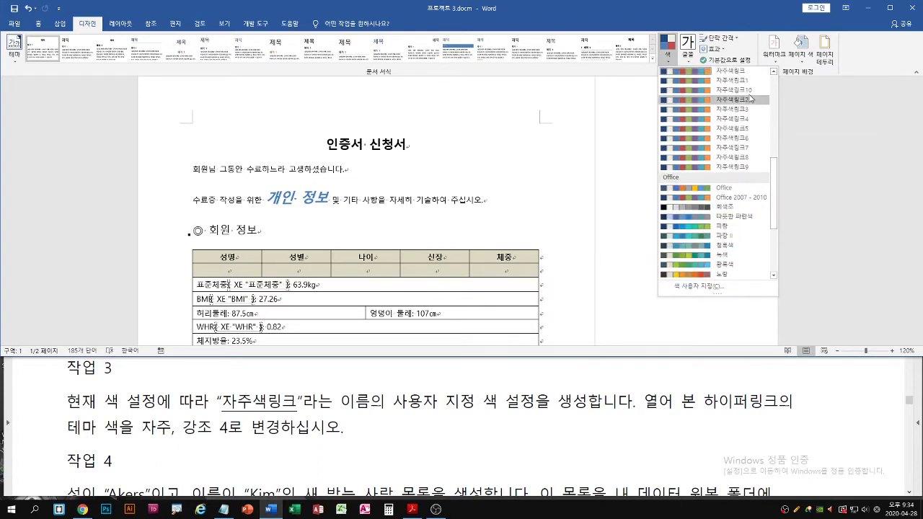
scroll(767, 156, up, 3)
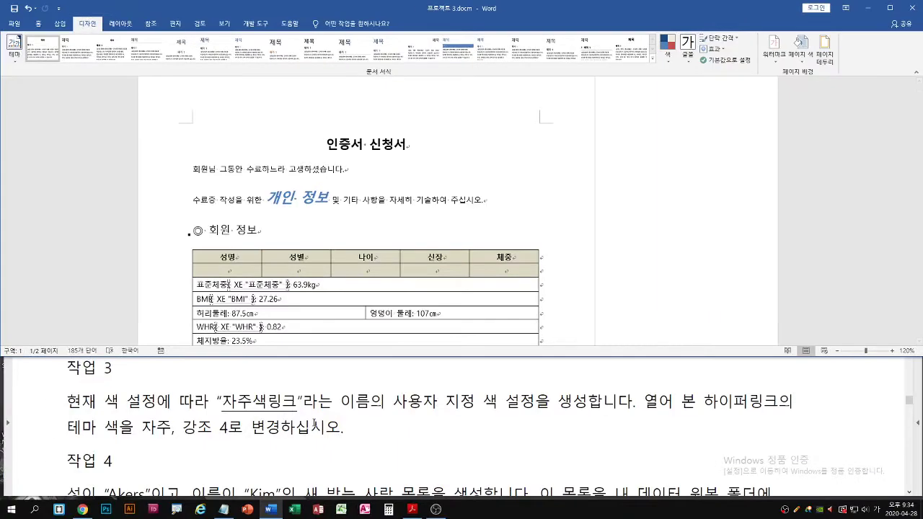
Read the task 4 instructions in the Acrobat Reader PDF and return to the Word document
click(314, 422)
scroll(347, 431, down, 3)
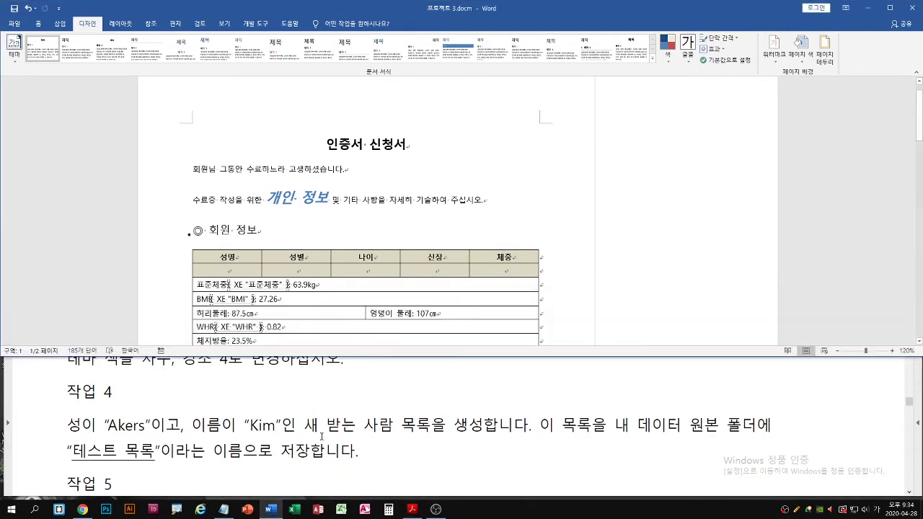
key(Down)
click(705, 192)
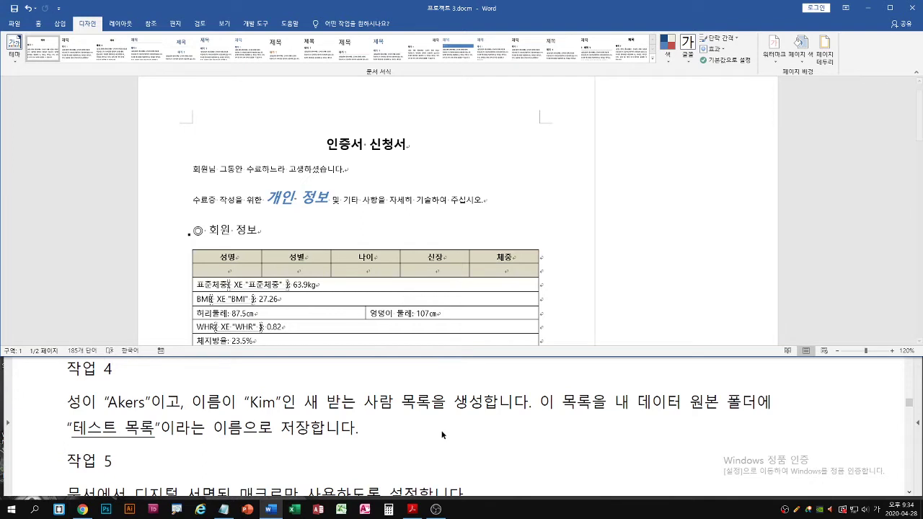
Start entering a new recipient list for the mail merge
click(176, 25)
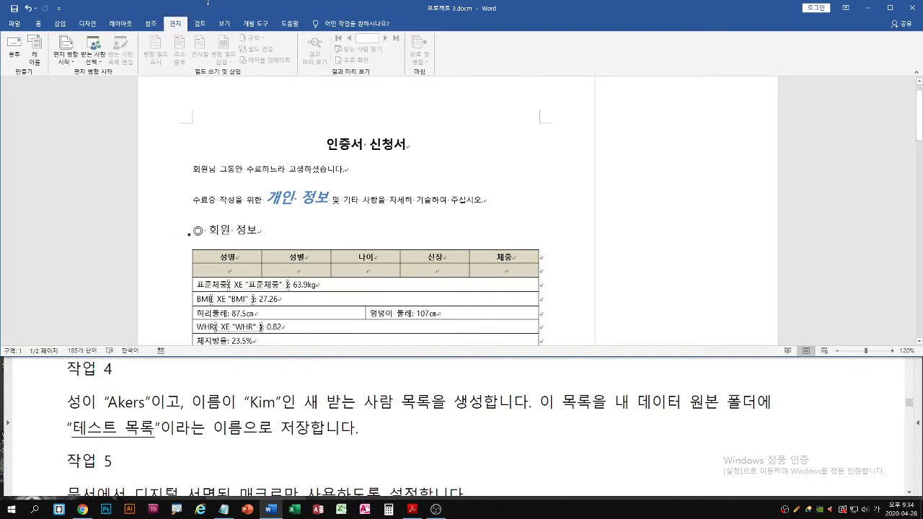
click(66, 55)
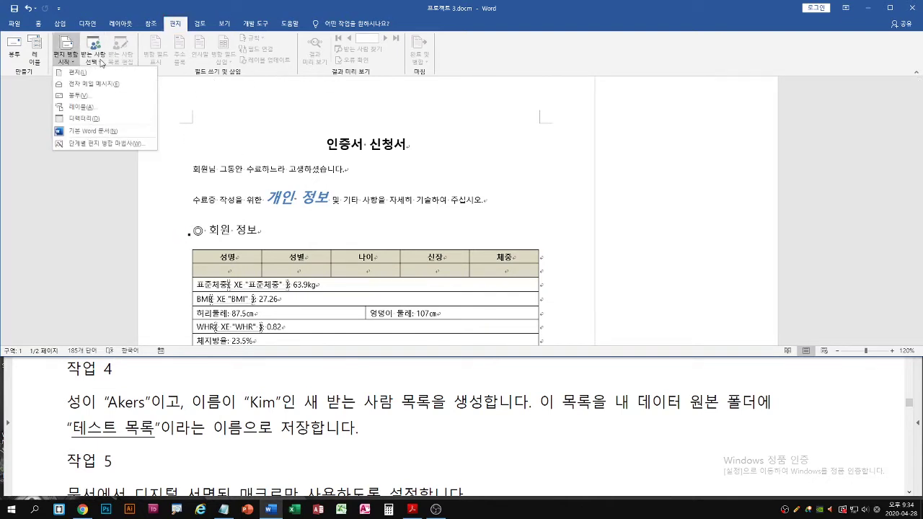
click(101, 62)
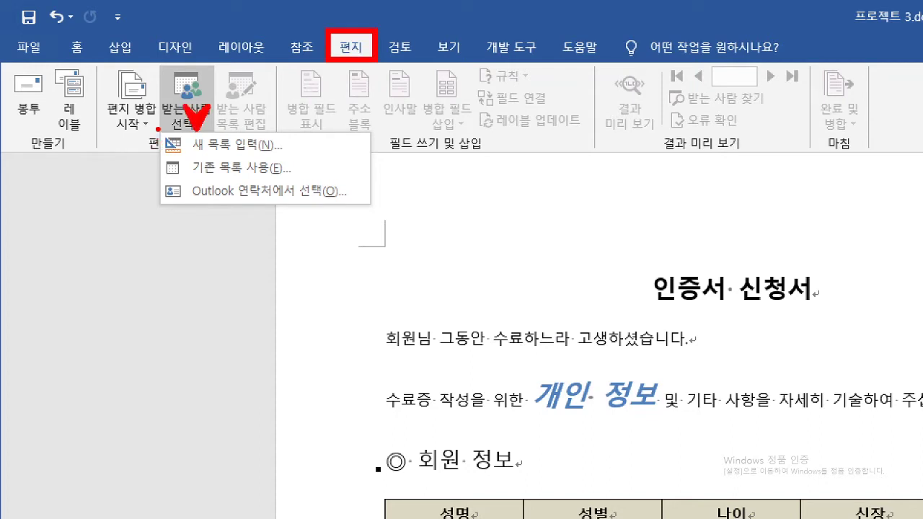
drag(156, 128, 286, 159)
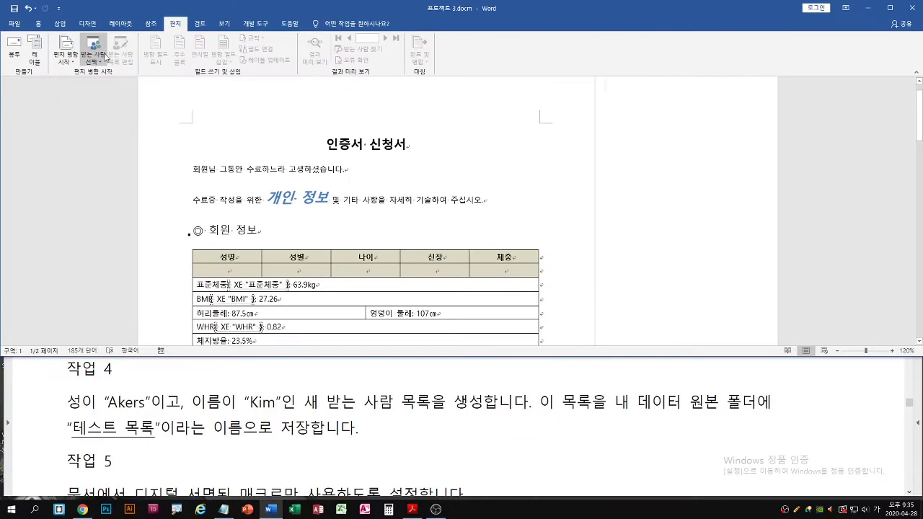
click(188, 108)
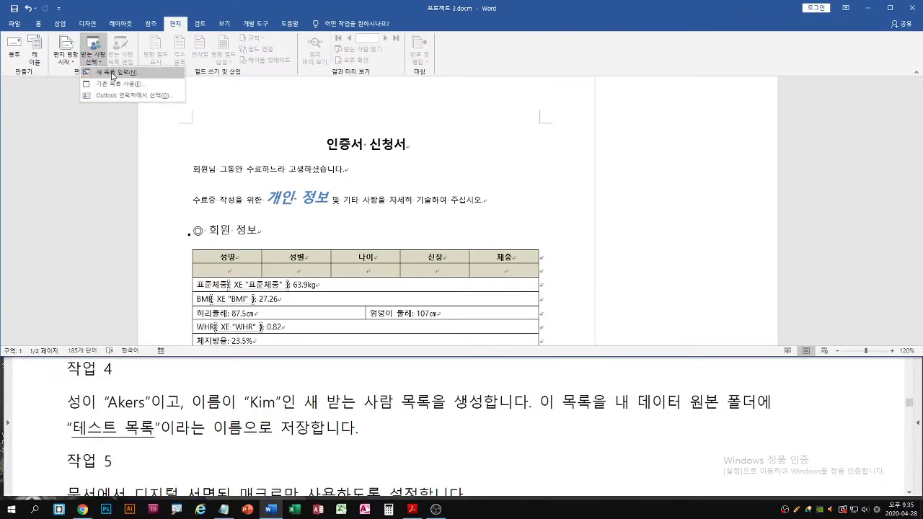
Create a new mail-merge recipient list with one entry, filling in the person's last name and first name
click(111, 73)
click(411, 114)
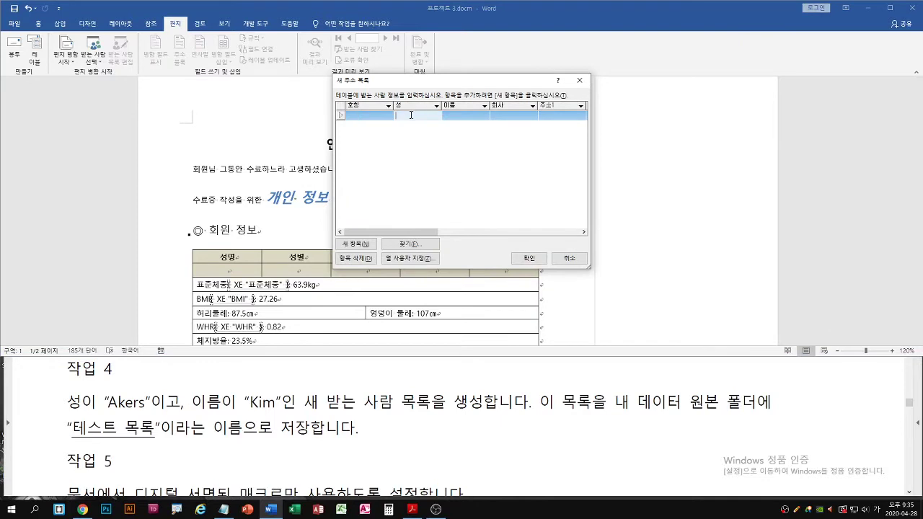
text(Akers)
key(Tab)
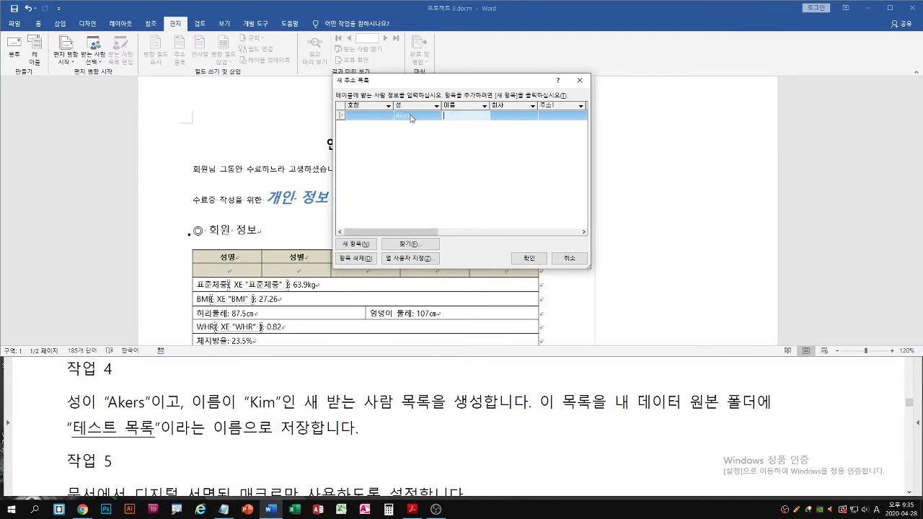
text(Kim)
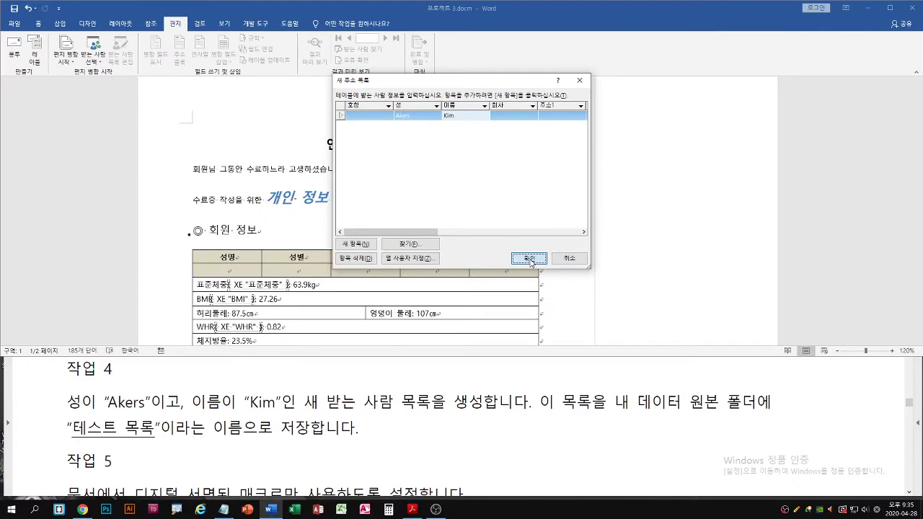
click(529, 259)
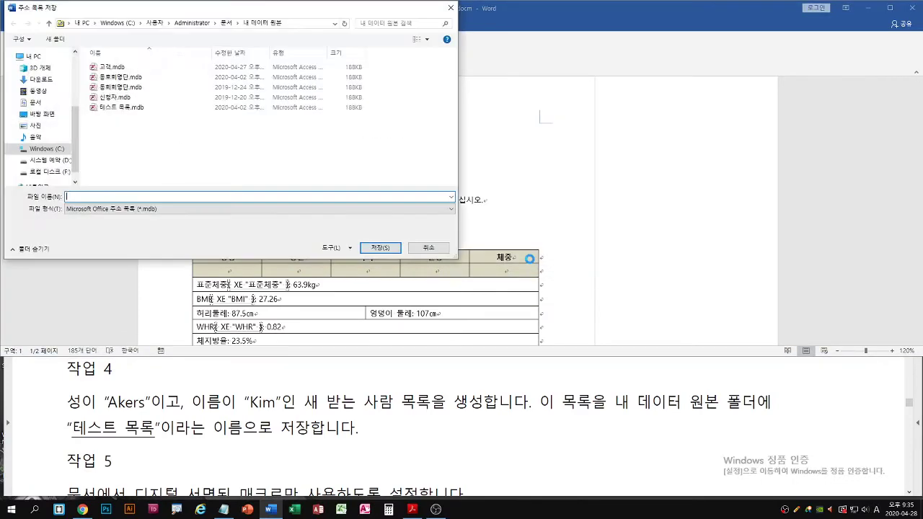
Save the recipient list as 테스트 목록 in the 내 데이터 원본 folder, replacing the existing file
drag(376, 8, 620, 137)
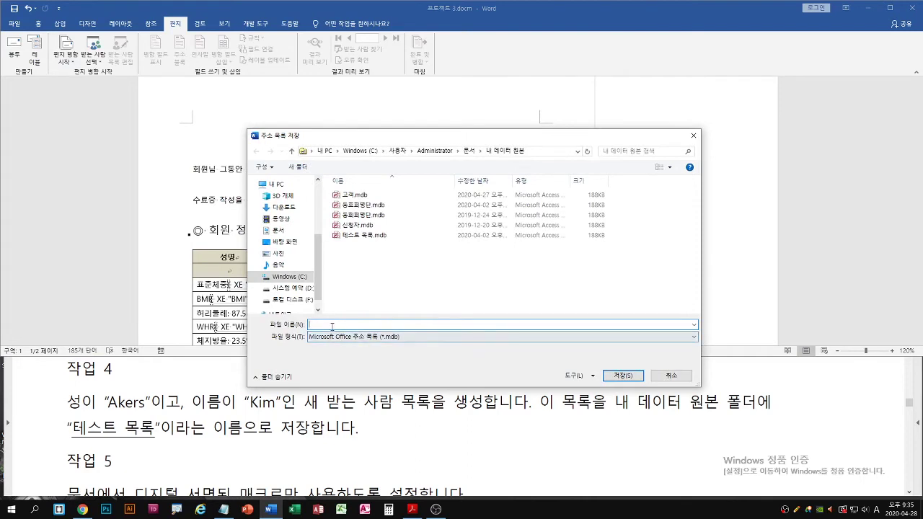
text(ㅌ)
key(Hangul)
text(ㅌ)
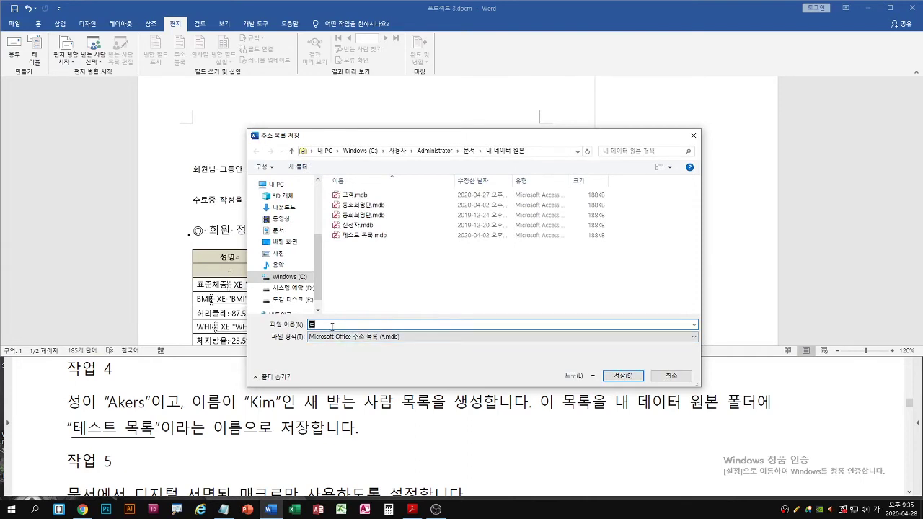
text(ㅔ스트 목록)
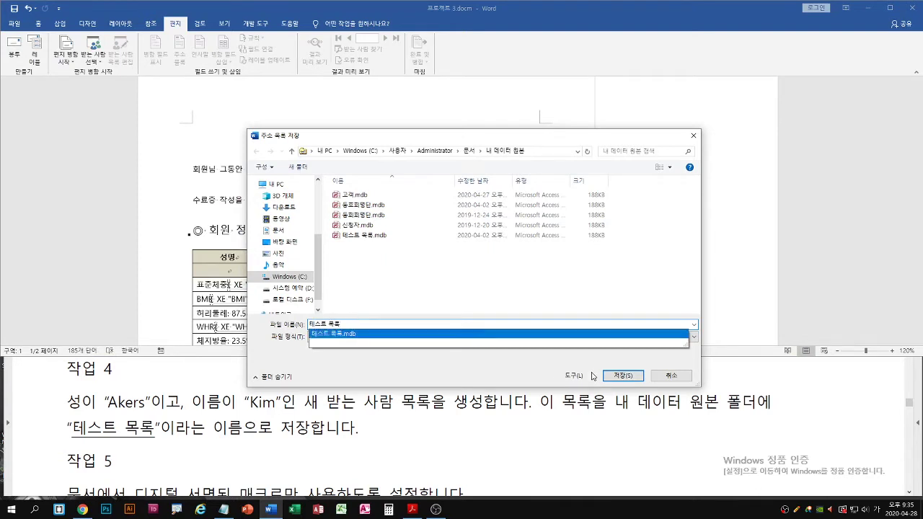
click(618, 380)
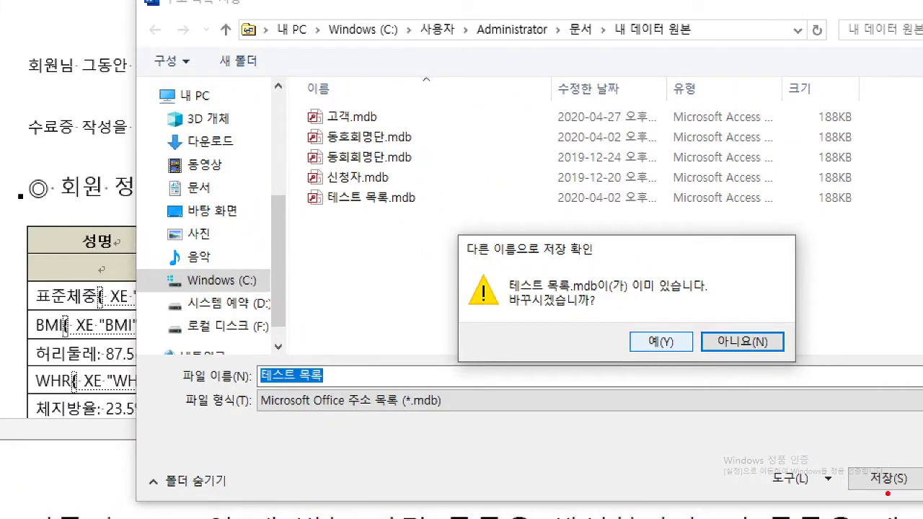
drag(865, 497, 877, 514)
drag(658, 345, 658, 367)
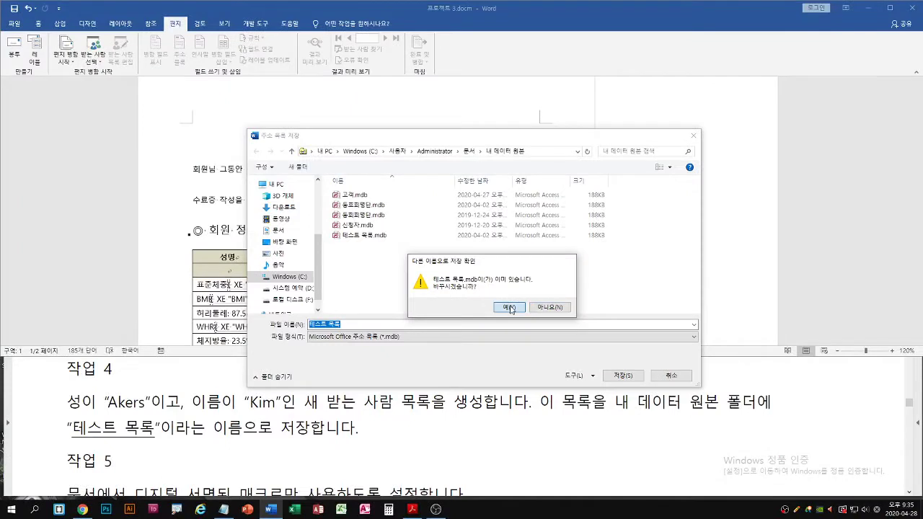
click(660, 342)
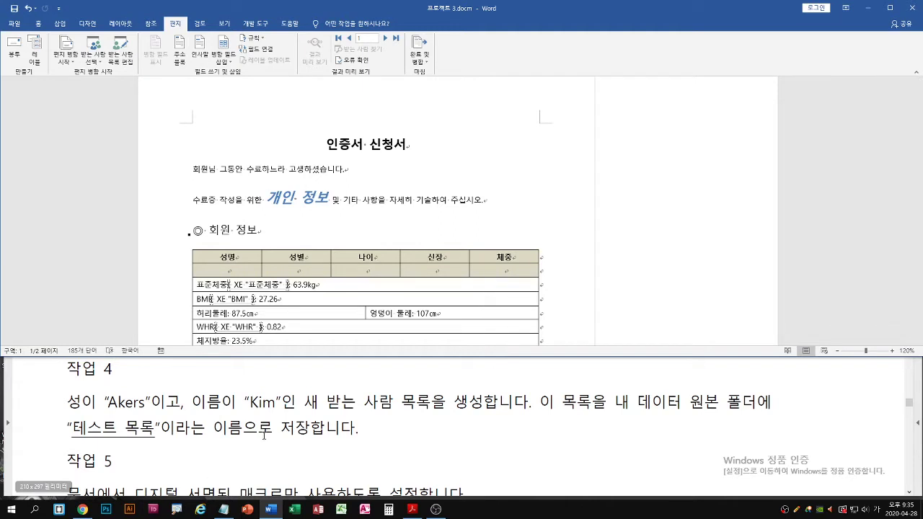
Set the macro security in the Trust Center to disable all macros except digitally signed ones
click(324, 444)
scroll(333, 439, down, 3)
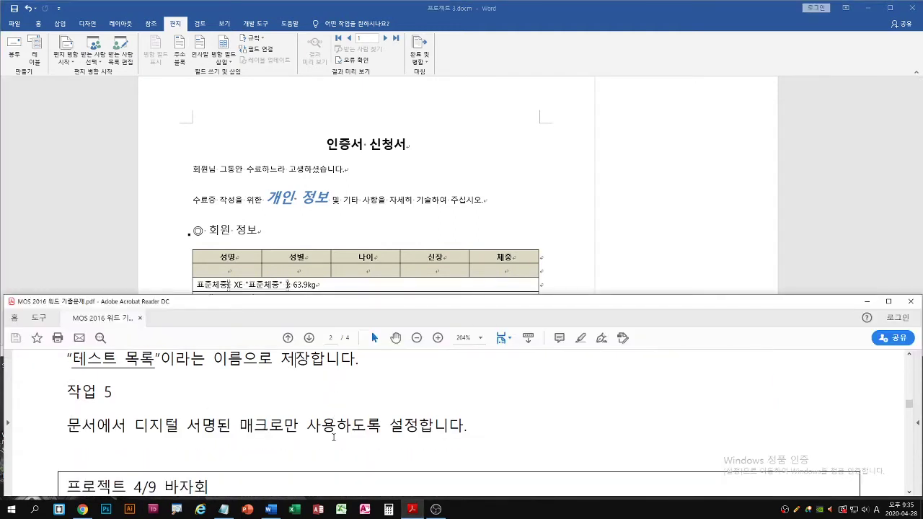
scroll(333, 437, down, 1)
click(453, 212)
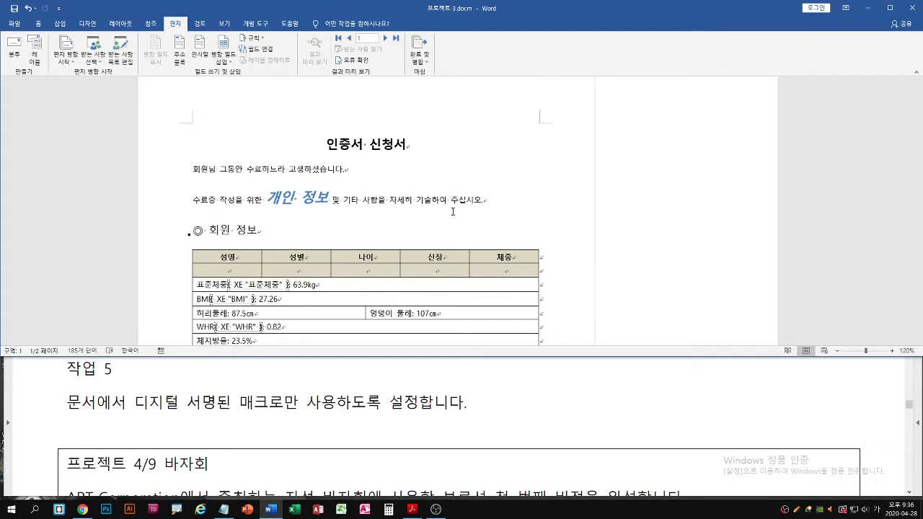
click(255, 23)
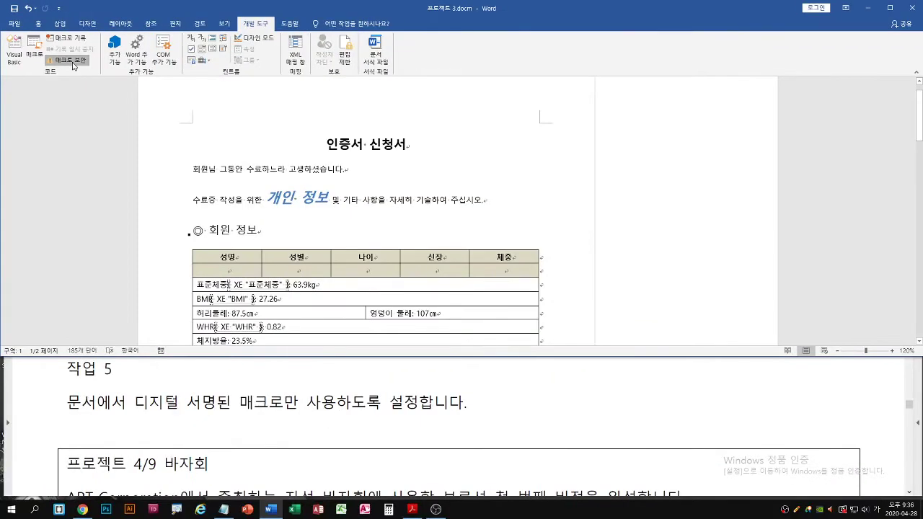
click(72, 61)
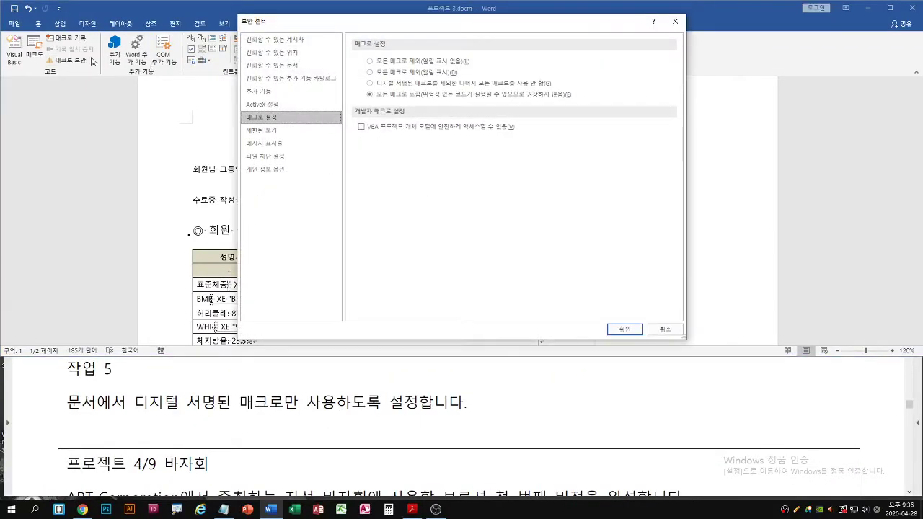
drag(335, 29, 166, 85)
click(200, 140)
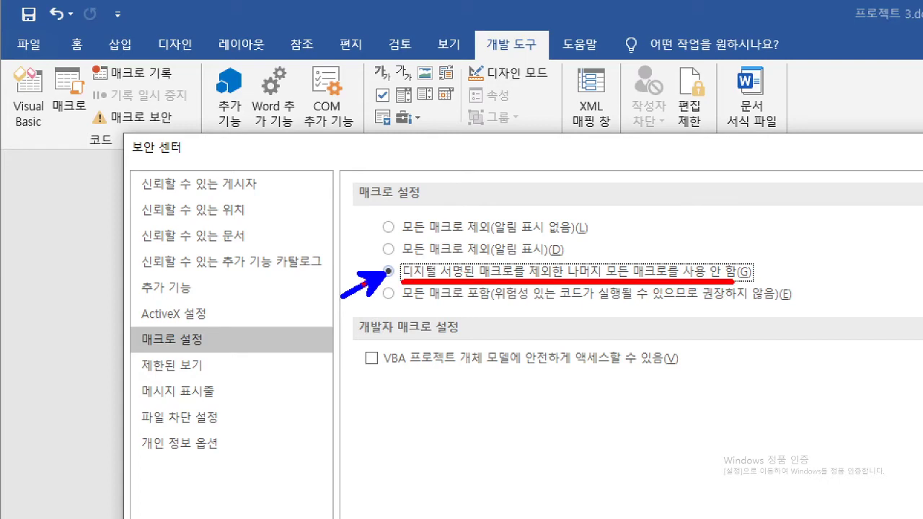
mouse_move(395, 280)
mouse_down()
mouse_move(382, 272)
mouse_move(395, 271)
mouse_up()
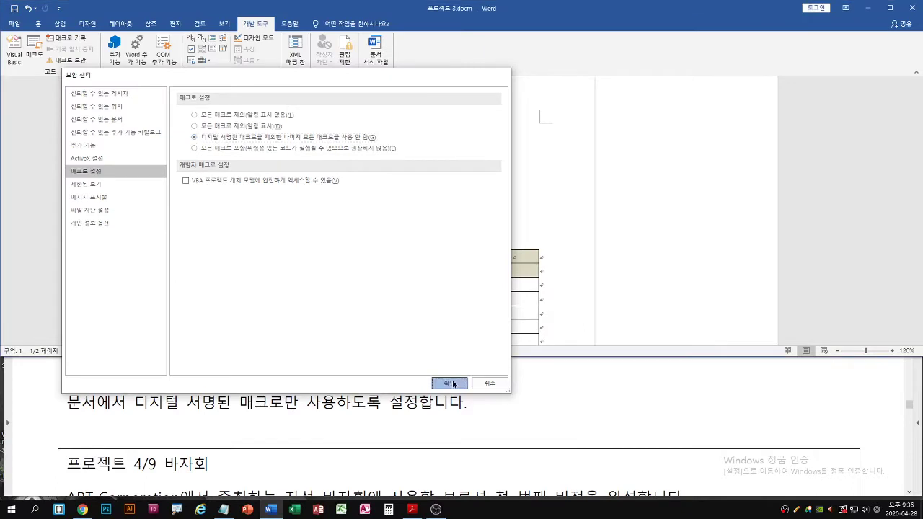
click(445, 379)
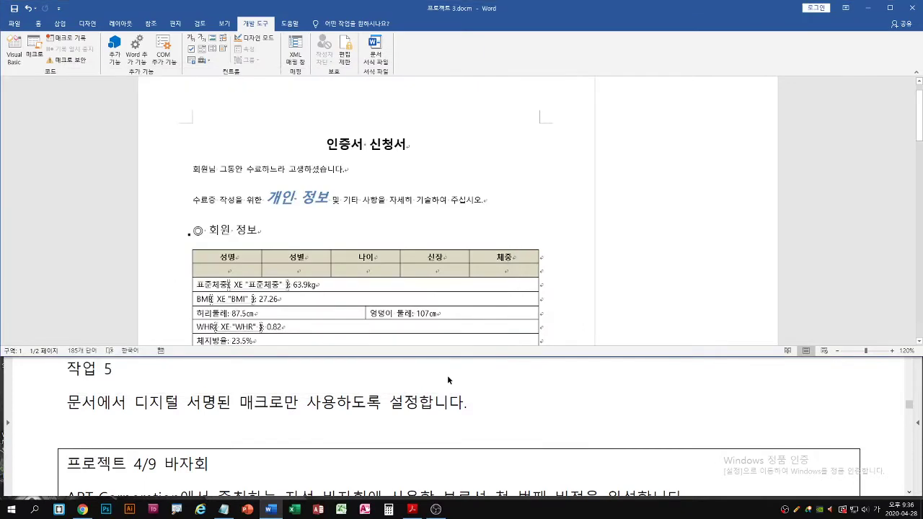
Close the 프로젝트 3.docm document
click(389, 384)
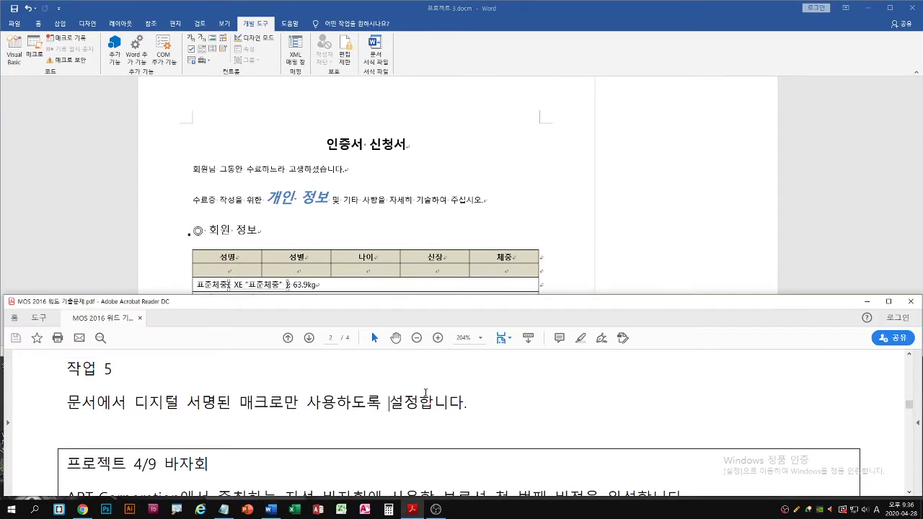
scroll(425, 391, down, 3)
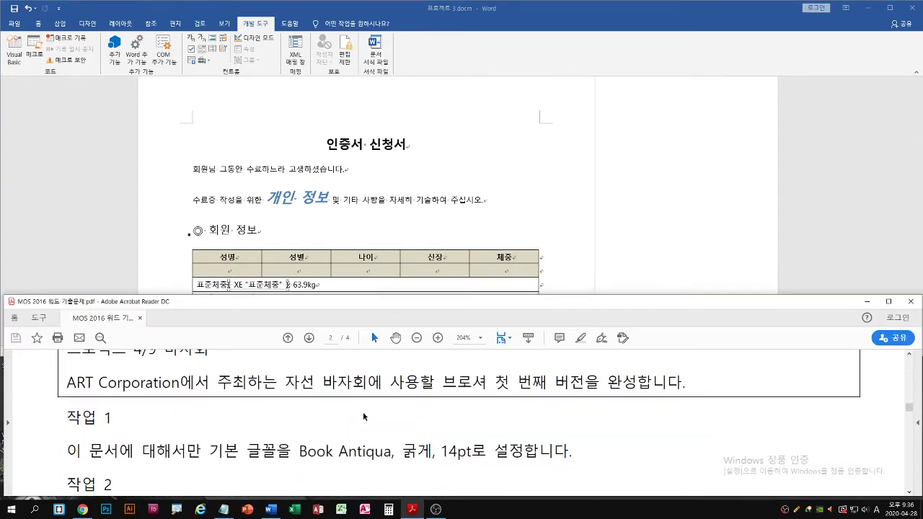
click(449, 204)
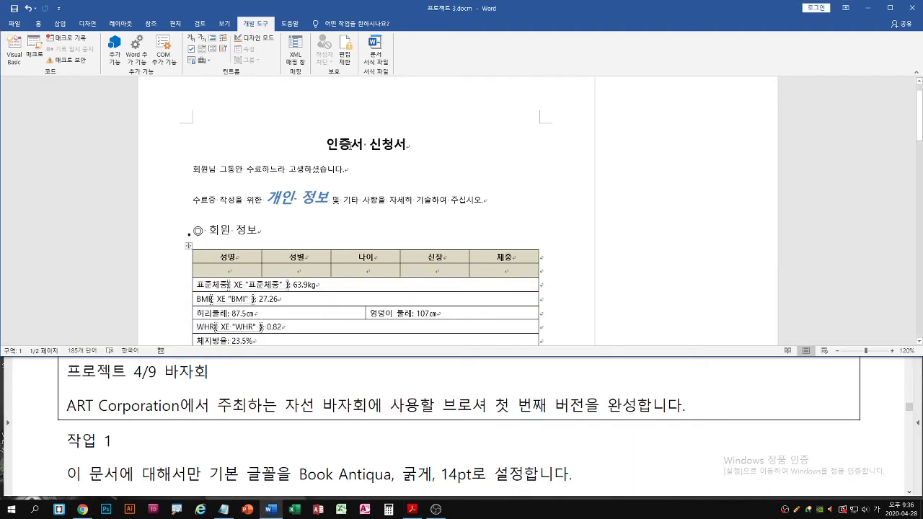
click(13, 23)
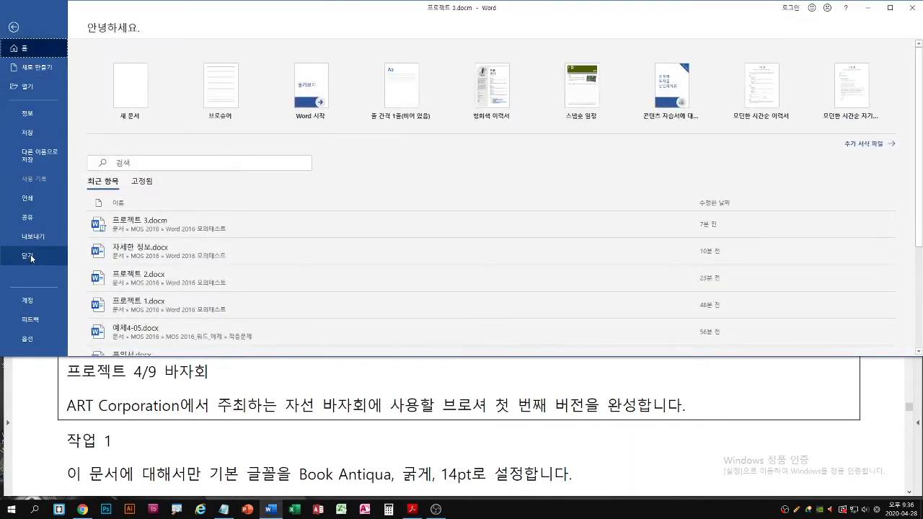
click(31, 257)
click(461, 270)
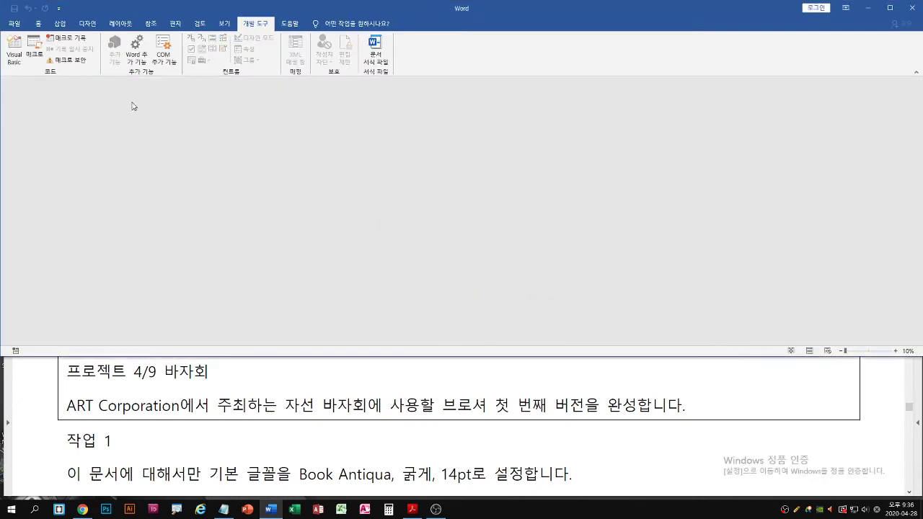
Open 프로젝트 4.docx from the Word 2016 모의테스트 folder
click(14, 23)
click(26, 86)
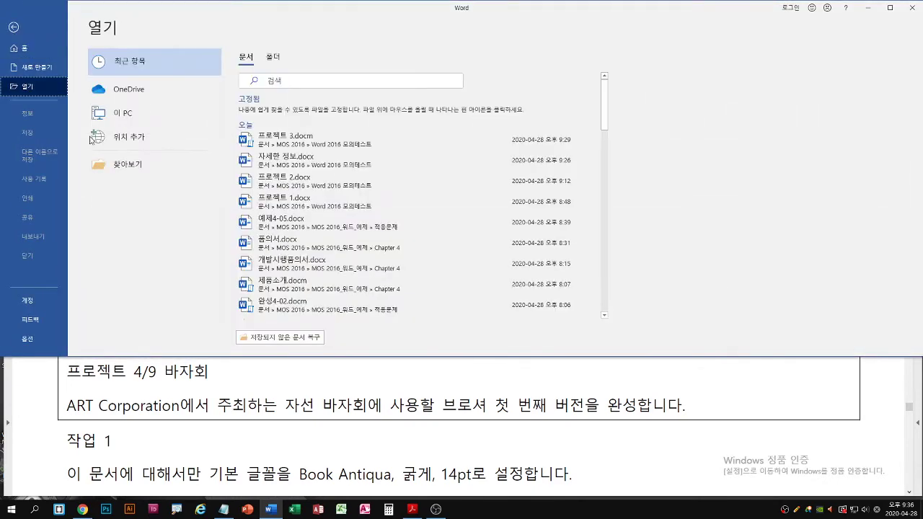
click(124, 165)
click(126, 107)
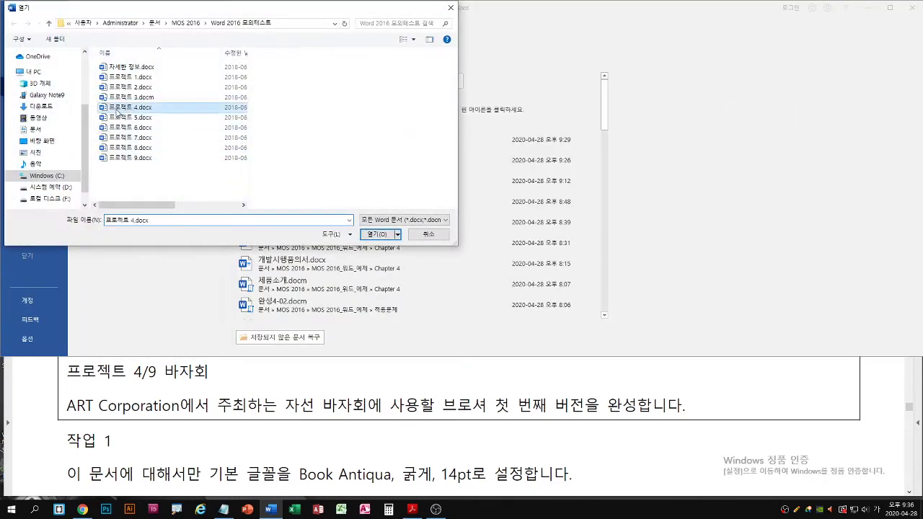
double_click(124, 108)
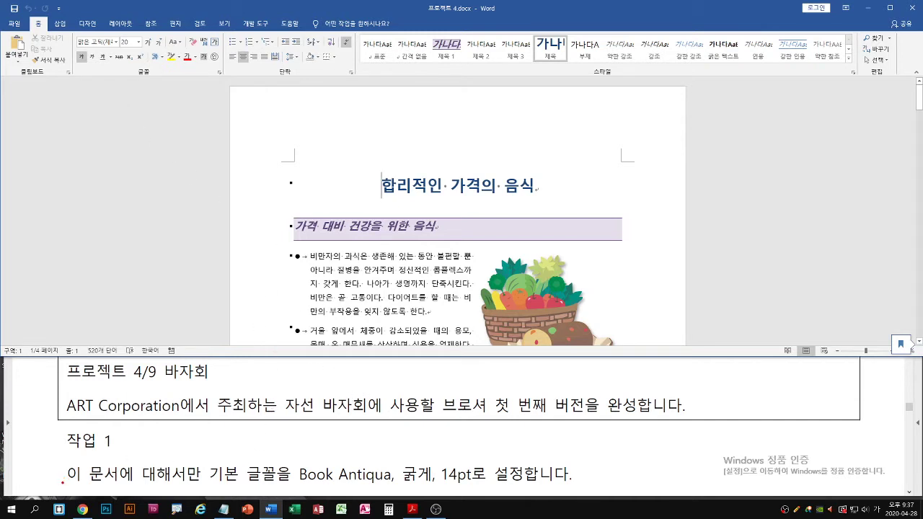
Look through the document's pages and compare the font settings of the first bulleted paragraph and the title
drag(62, 482, 160, 484)
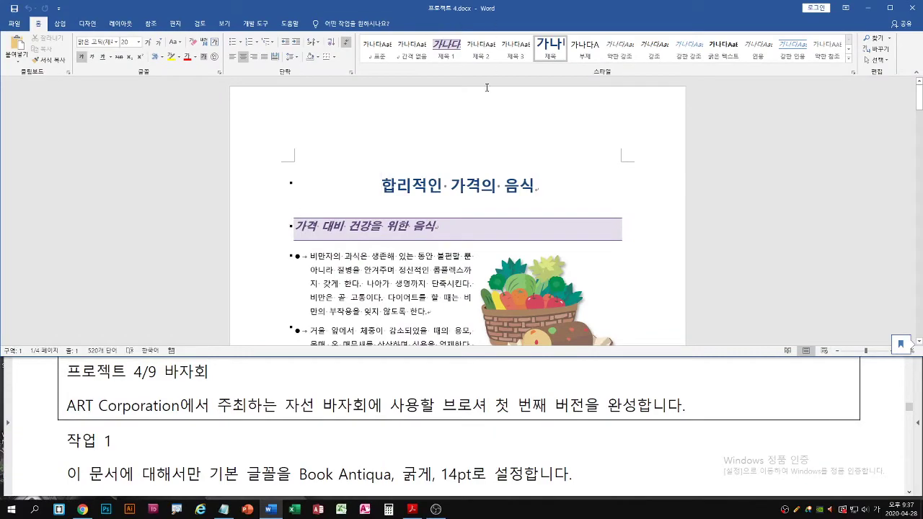
scroll(475, 240, down, 10)
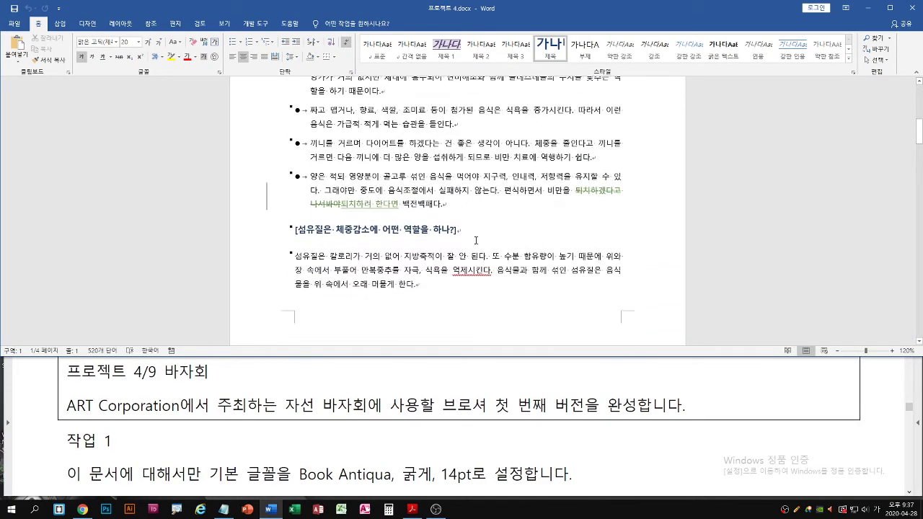
scroll(476, 240, down, 15)
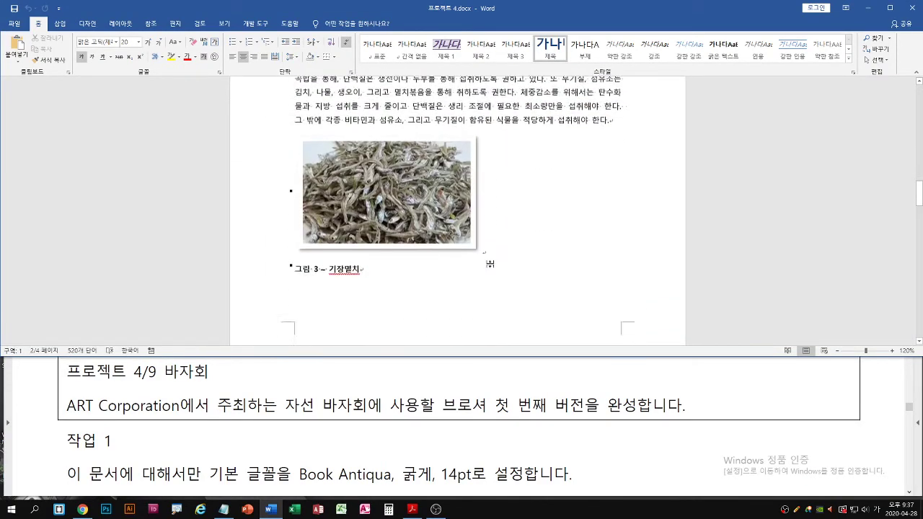
scroll(490, 264, down, 3)
scroll(493, 261, up, 15)
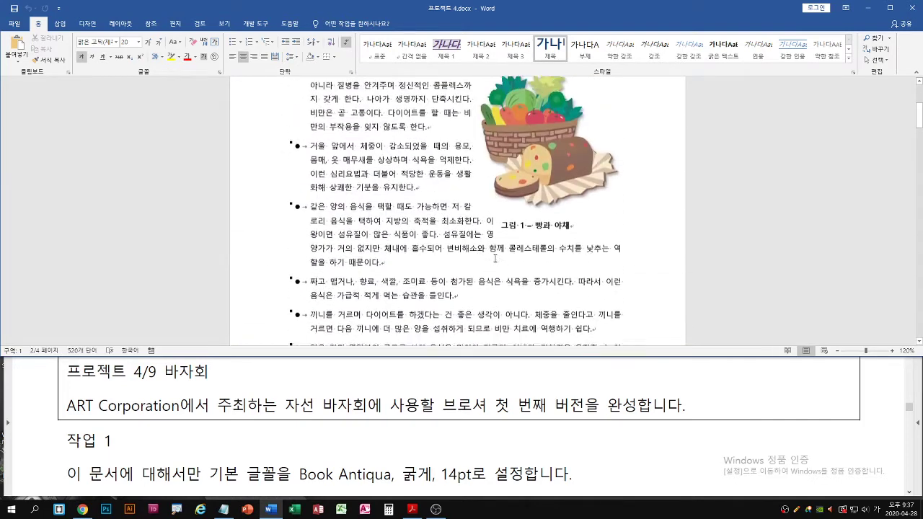
key(ctrl+Home)
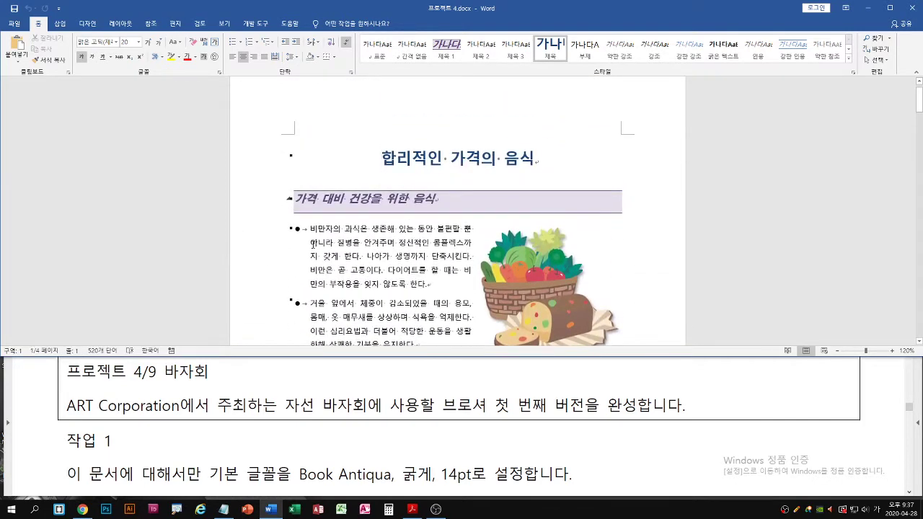
click(312, 243)
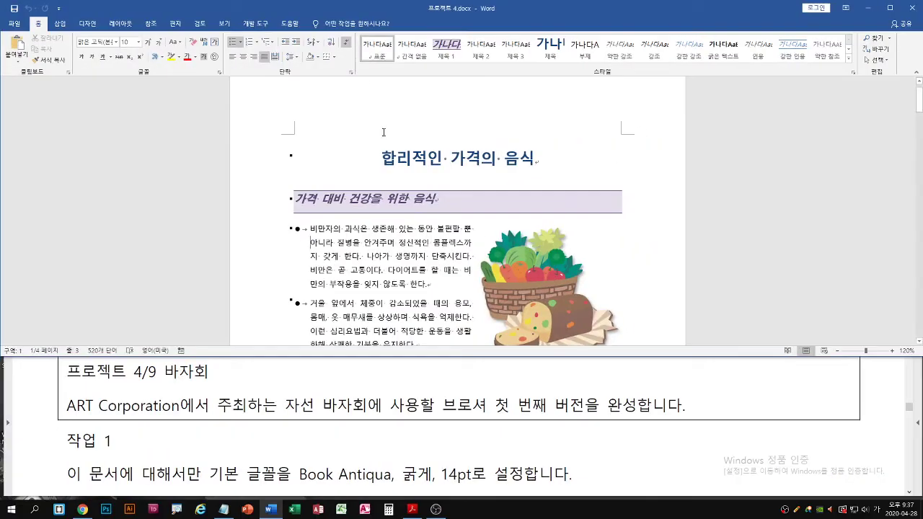
click(377, 157)
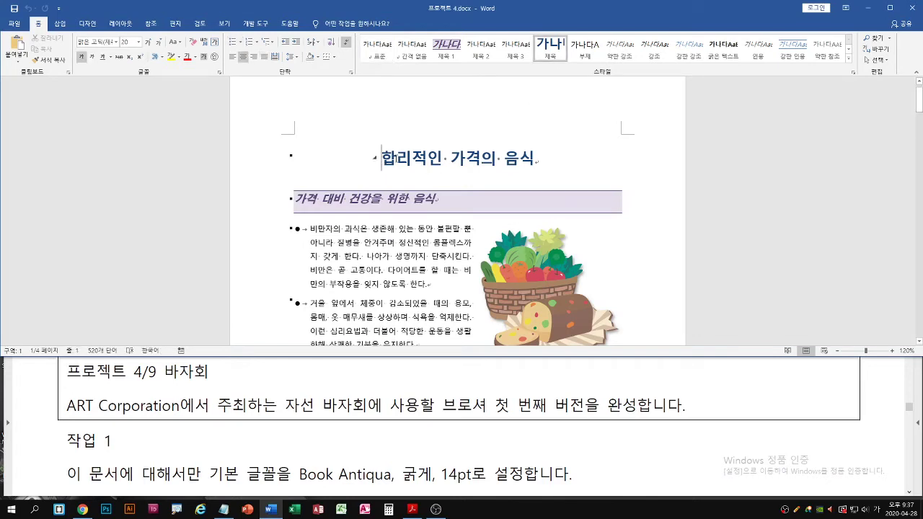
Open the font settings from the first bulleted paragraph and choose Book Antiqua as the Latin text font
click(312, 243)
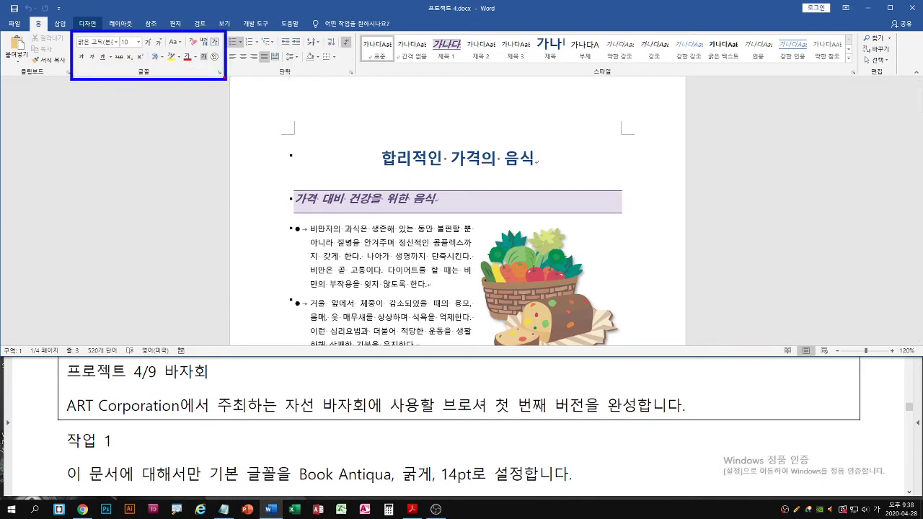
click(219, 73)
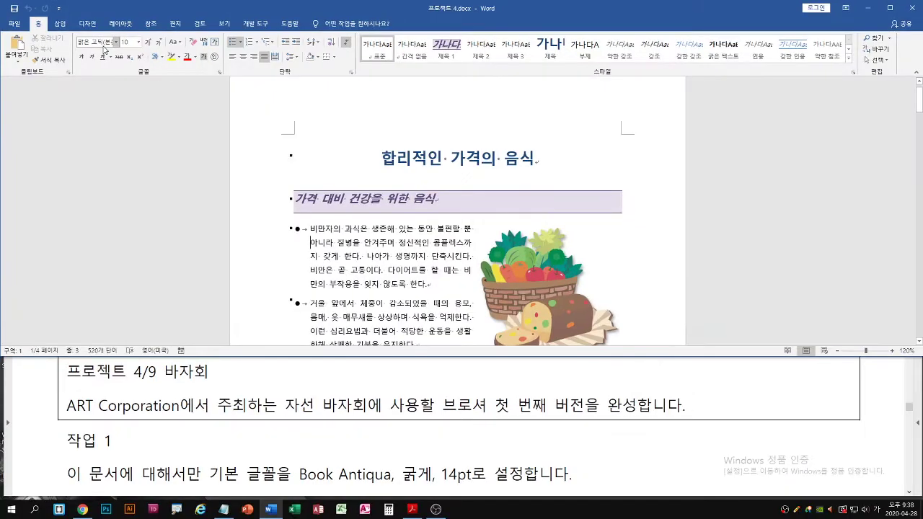
click(219, 73)
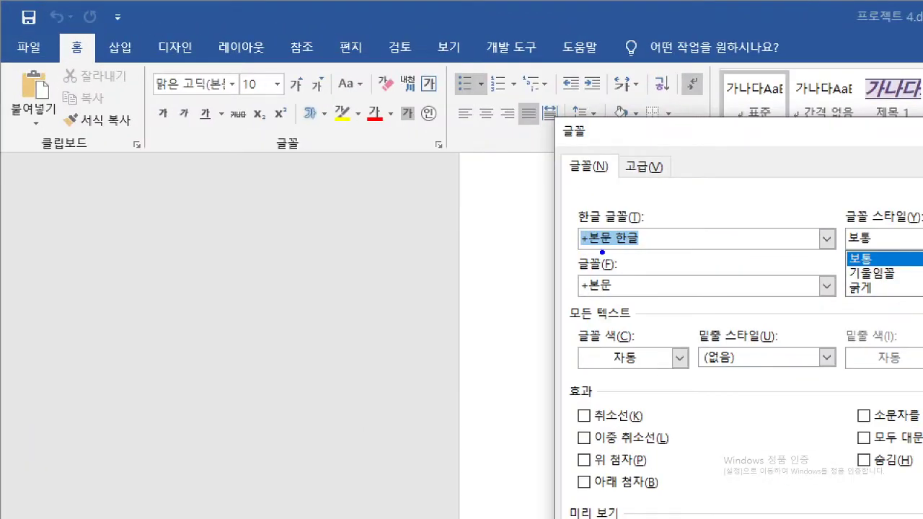
drag(579, 298, 631, 300)
drag(822, 269, 845, 269)
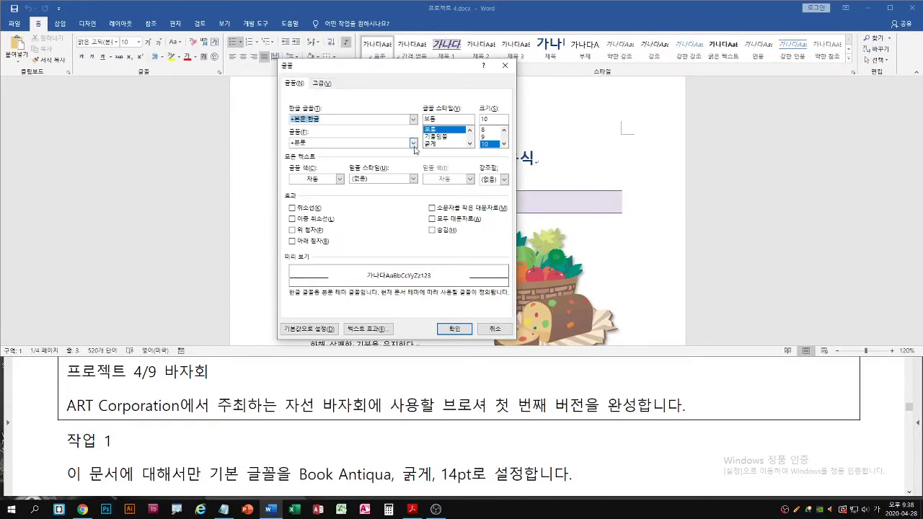
click(827, 286)
drag(413, 160, 413, 167)
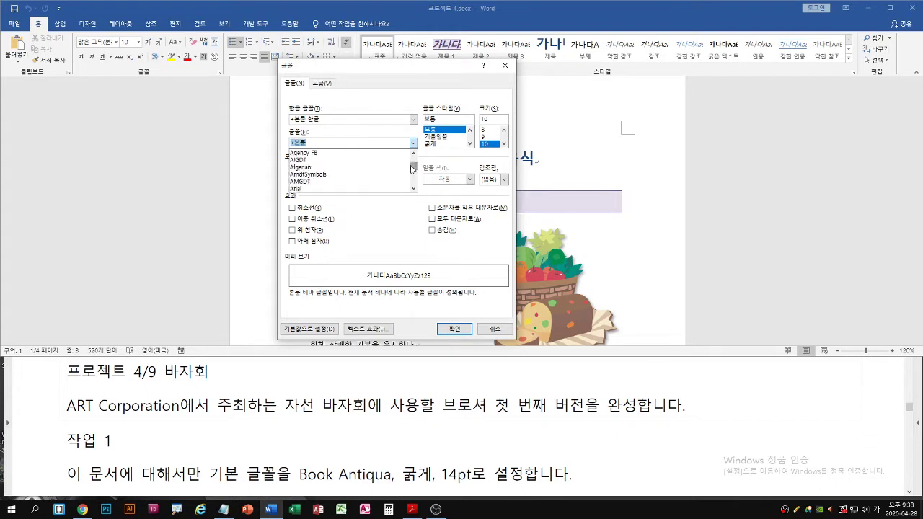
click(413, 188)
click(413, 188)
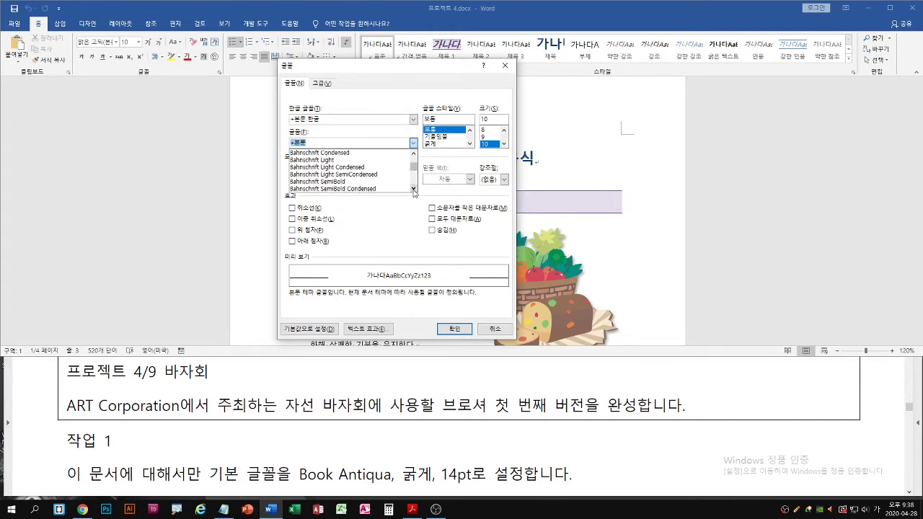
click(413, 187)
click(414, 188)
click(413, 187)
click(413, 187)
click(413, 187)
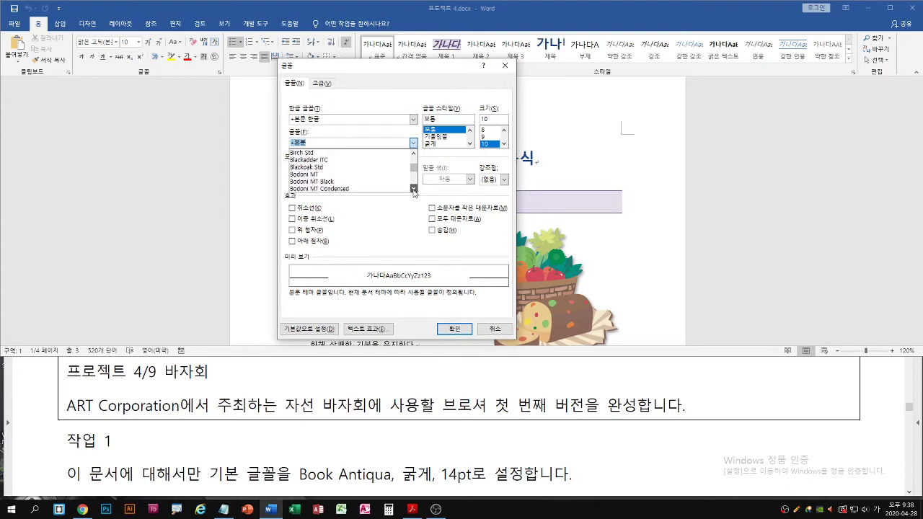
click(413, 187)
scroll(322, 186, down, 3)
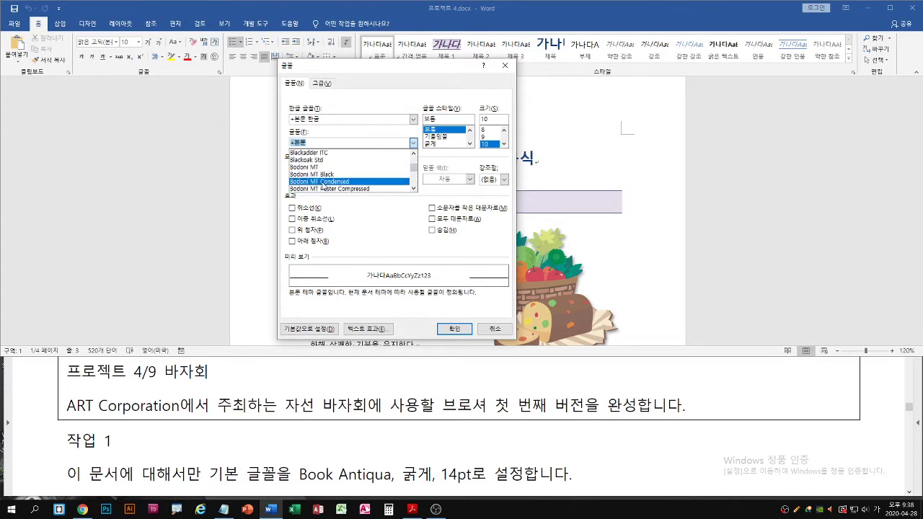
click(315, 154)
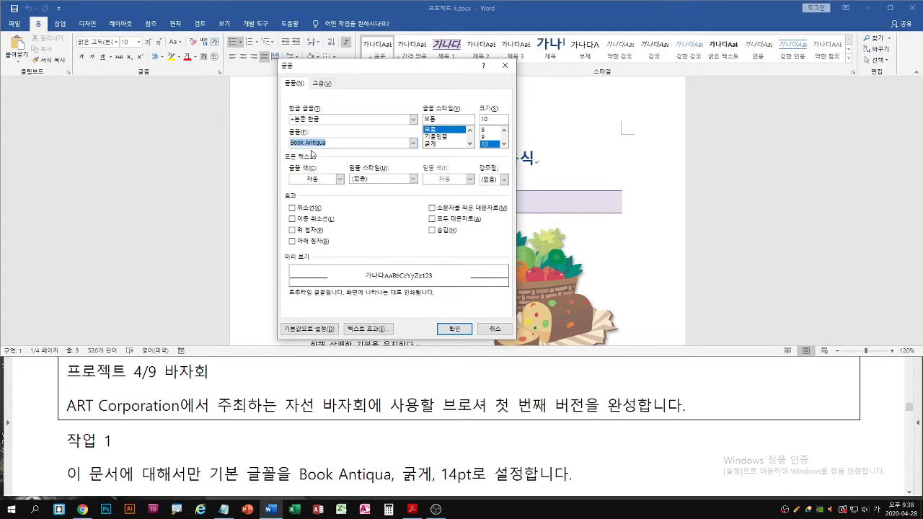
Set the font style to 굵게 (bold) and the size to 14 in the font settings
click(433, 144)
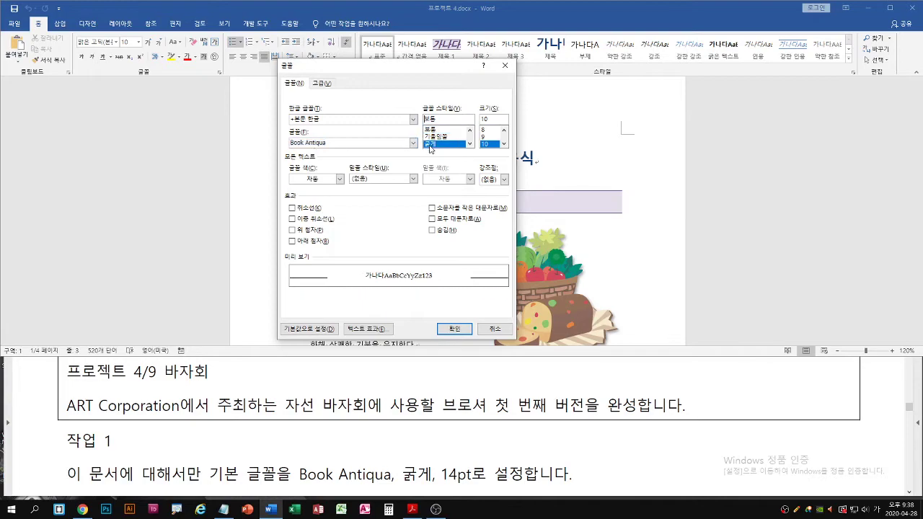
click(504, 144)
click(504, 144)
click(503, 144)
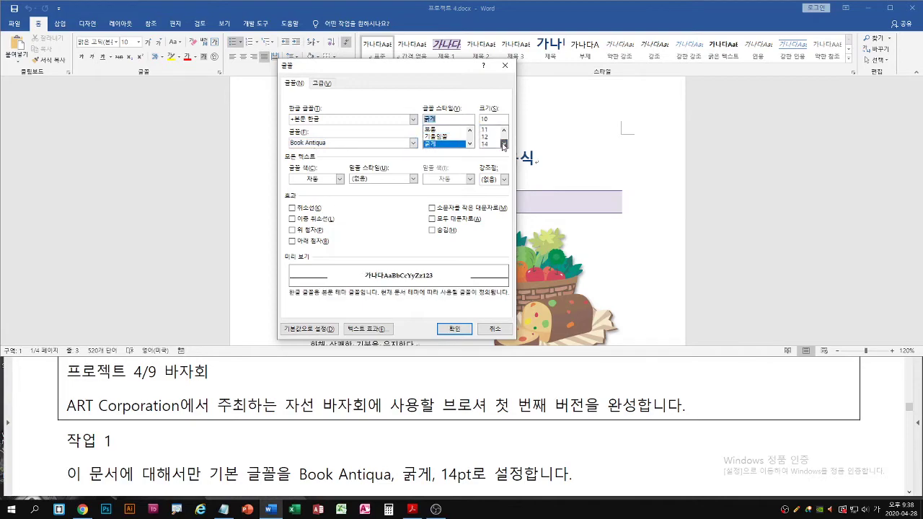
click(489, 143)
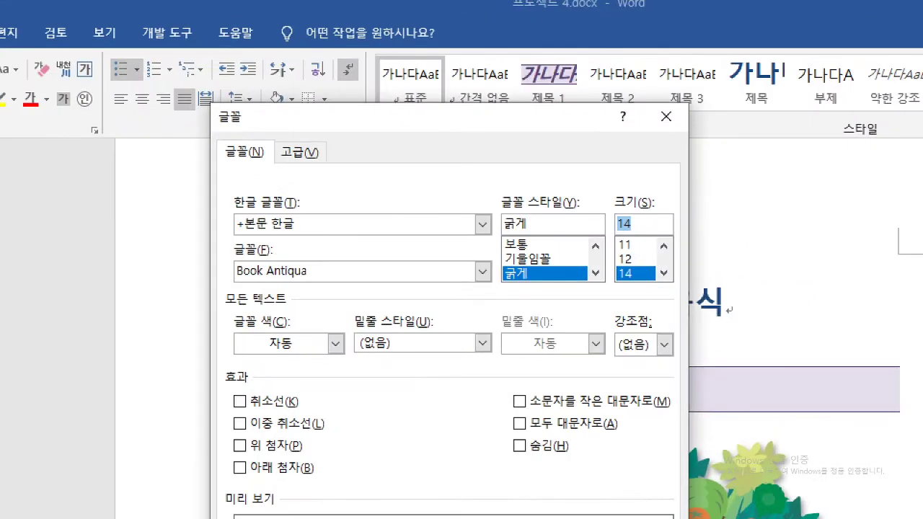
drag(277, 241, 342, 241)
drag(502, 281, 541, 284)
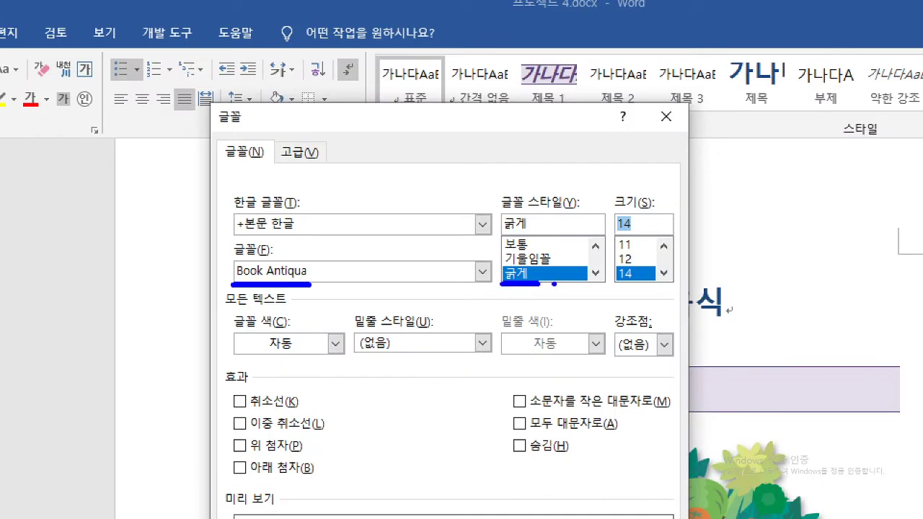
drag(619, 286, 640, 285)
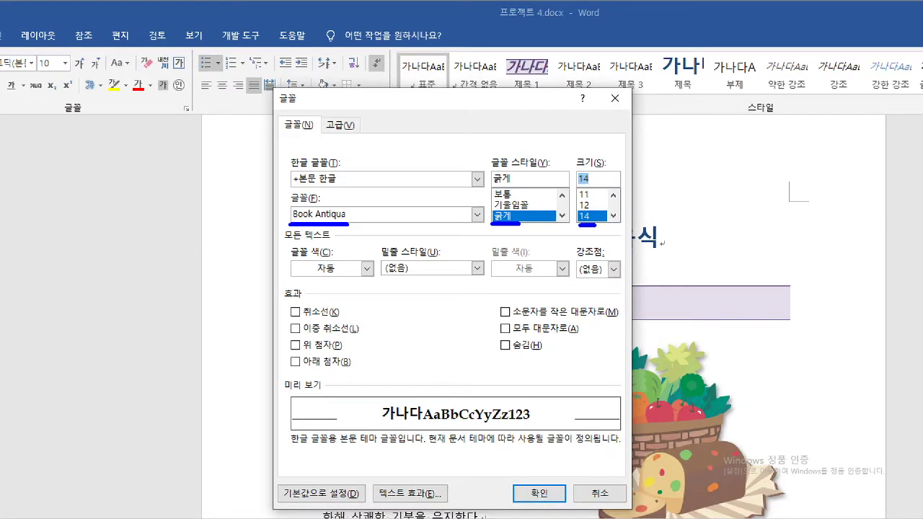
drag(277, 481, 366, 508)
drag(333, 439, 318, 486)
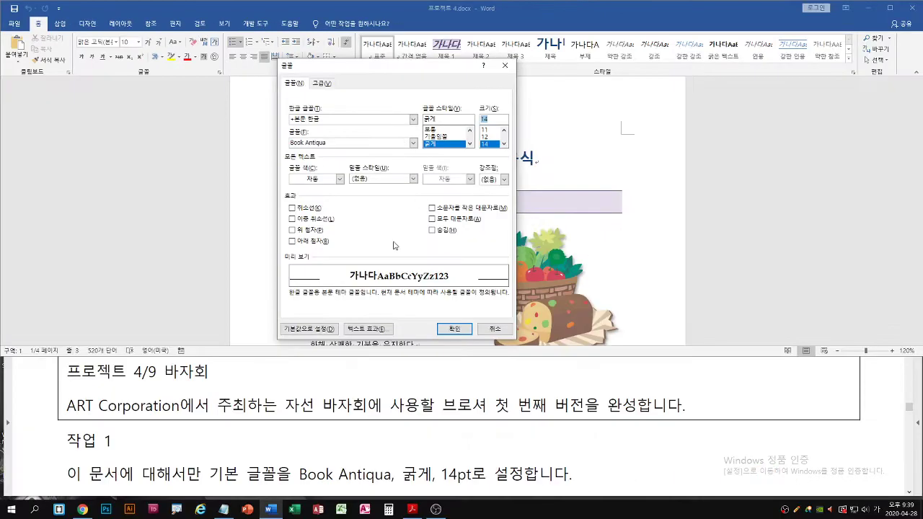
Make the chosen font settings the default for this document only (이 문서만)
click(302, 329)
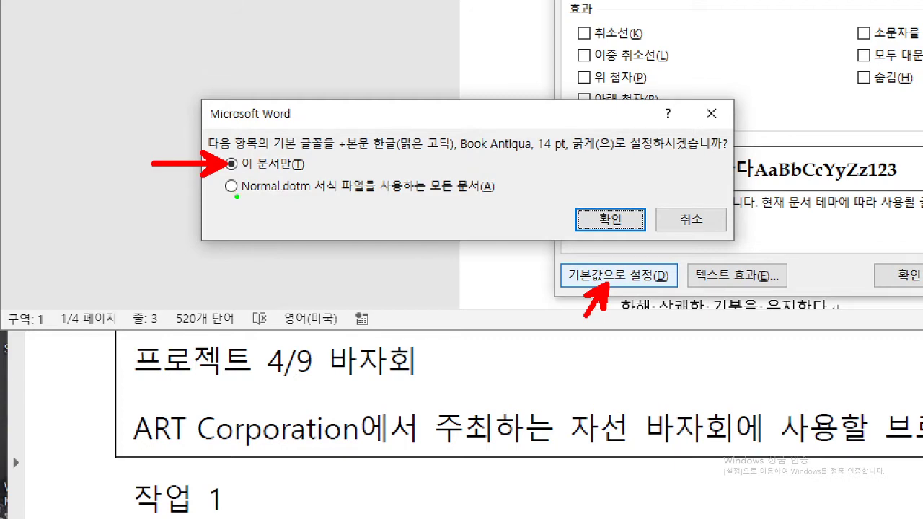
mouse_move(240, 173)
mouse_down()
mouse_move(224, 173)
mouse_move(229, 152)
mouse_move(238, 173)
mouse_up()
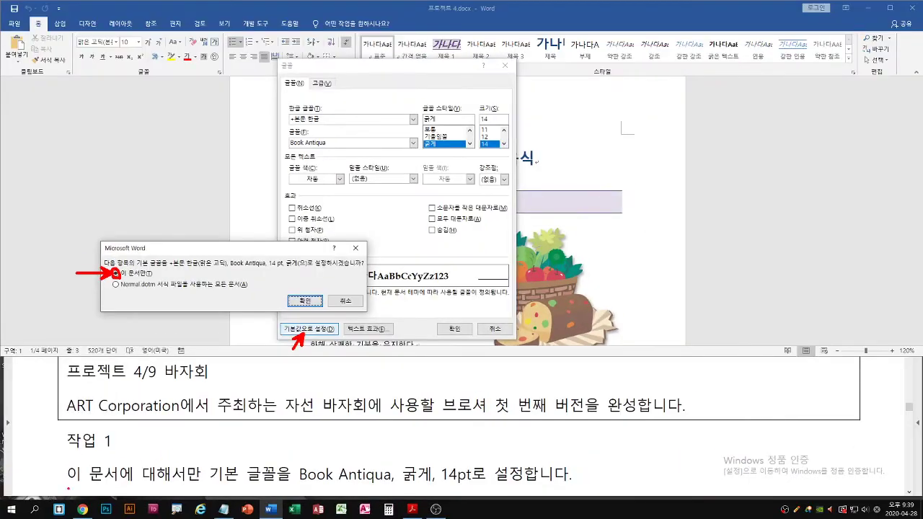
drag(58, 477, 208, 479)
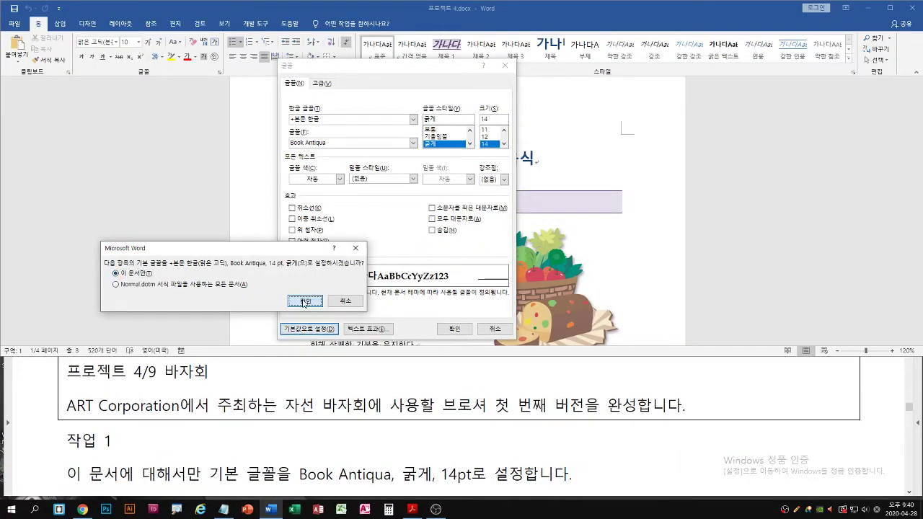
click(305, 302)
scroll(380, 151, down, 3)
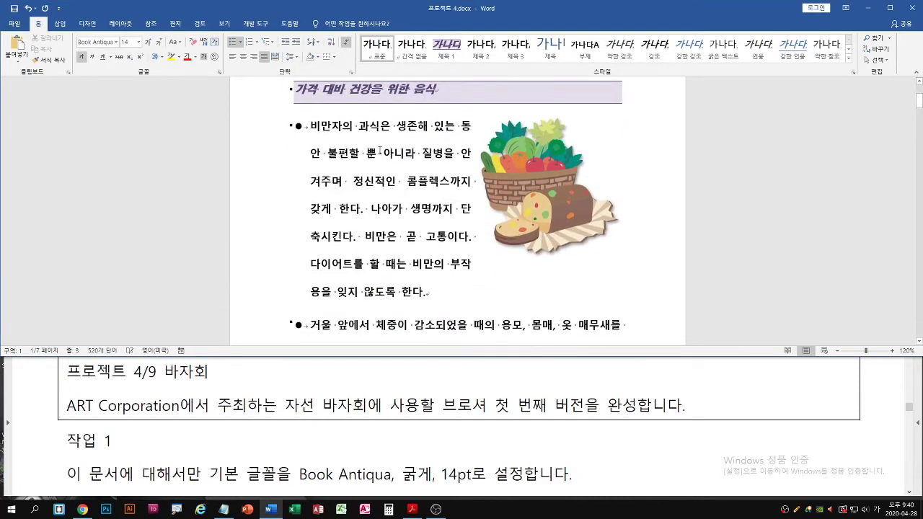
Switch to the exam PDF in Acrobat Reader and read the 작업 2 instructions on modifying the 제목 1 style
click(303, 418)
scroll(310, 418, down, 3)
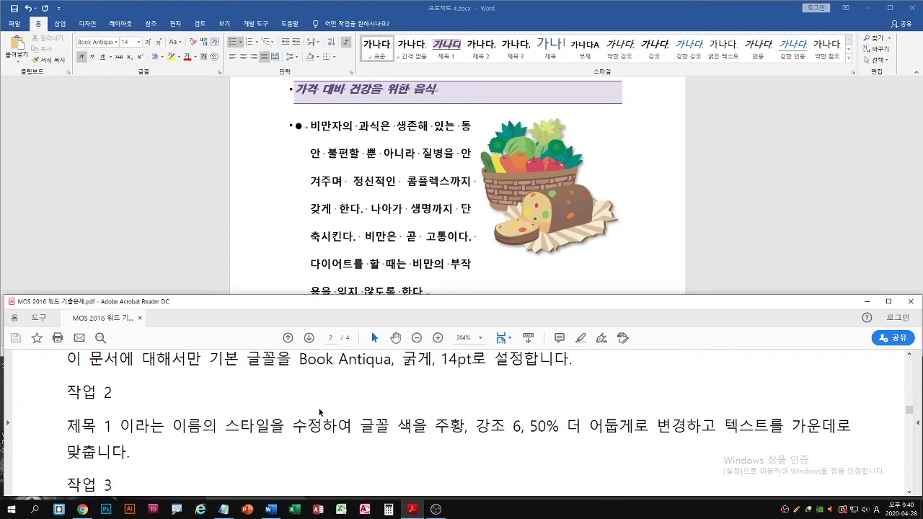
click(147, 200)
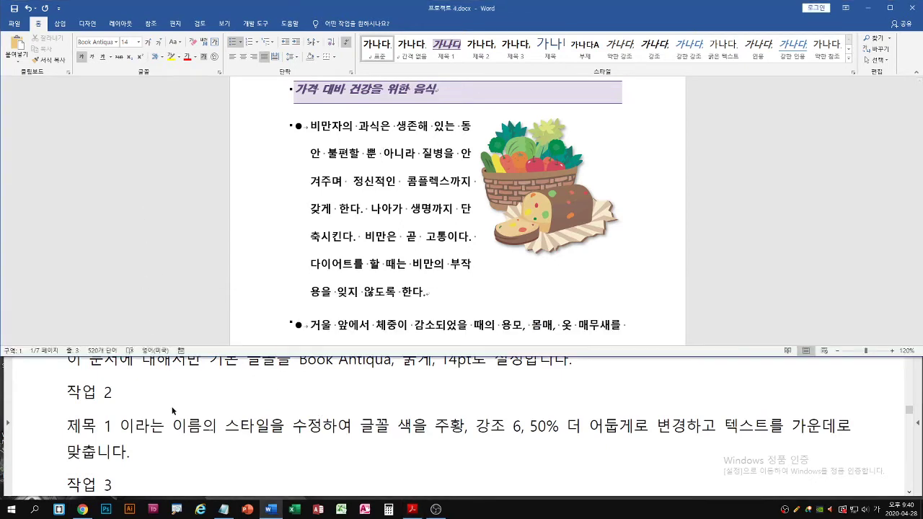
click(170, 412)
scroll(173, 411, down, 1)
click(173, 225)
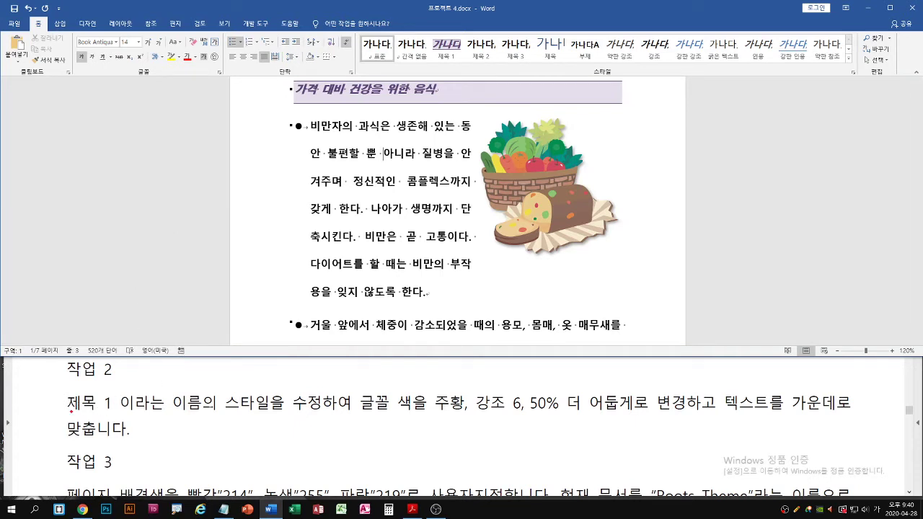
drag(72, 411, 323, 408)
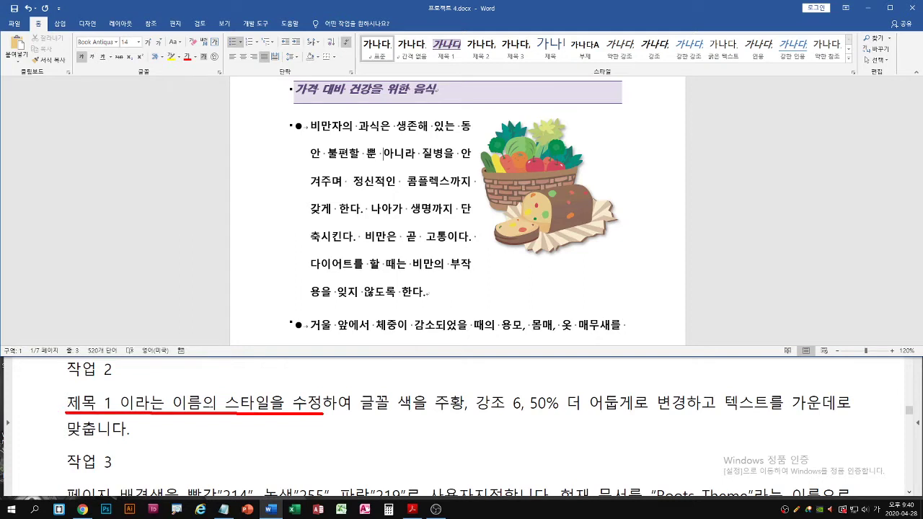
key(Escape)
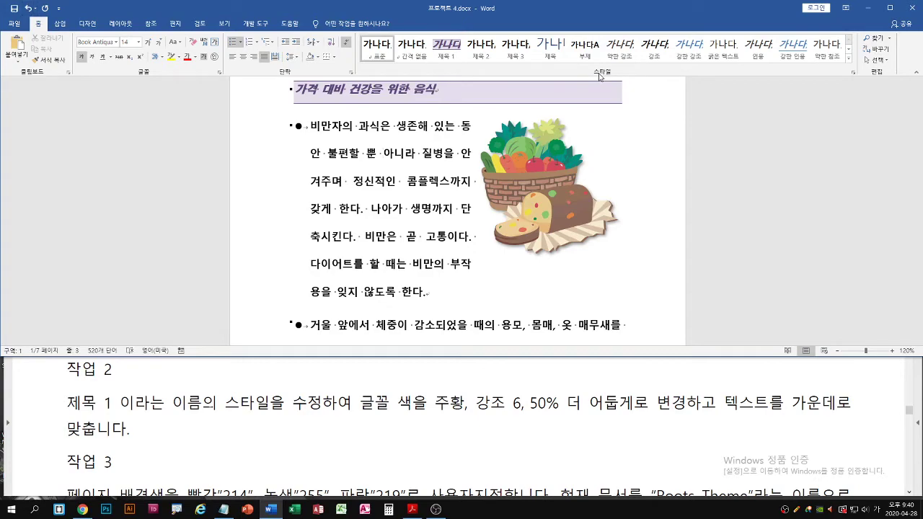
Modify the 제목 1 style to use the font color 주황, 강조 6, 50% 더 어둡게 and centered text
right_click(459, 60)
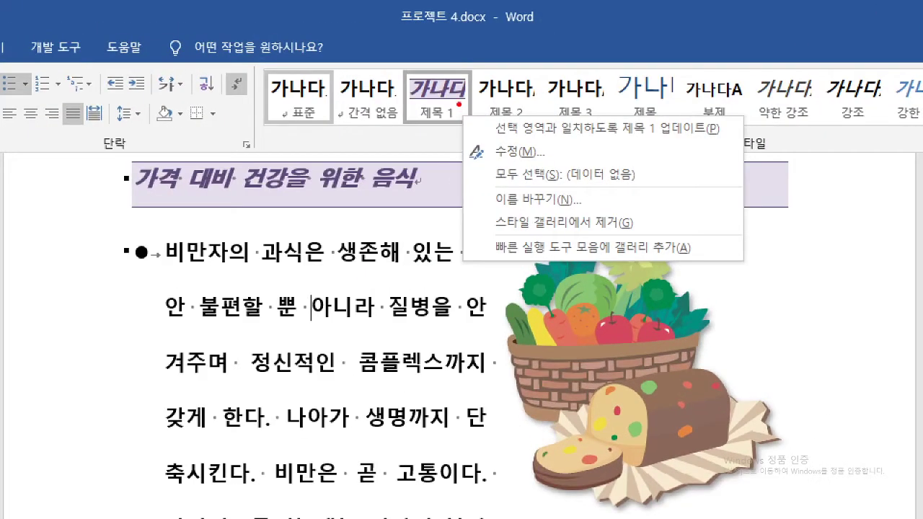
drag(529, 186, 529, 160)
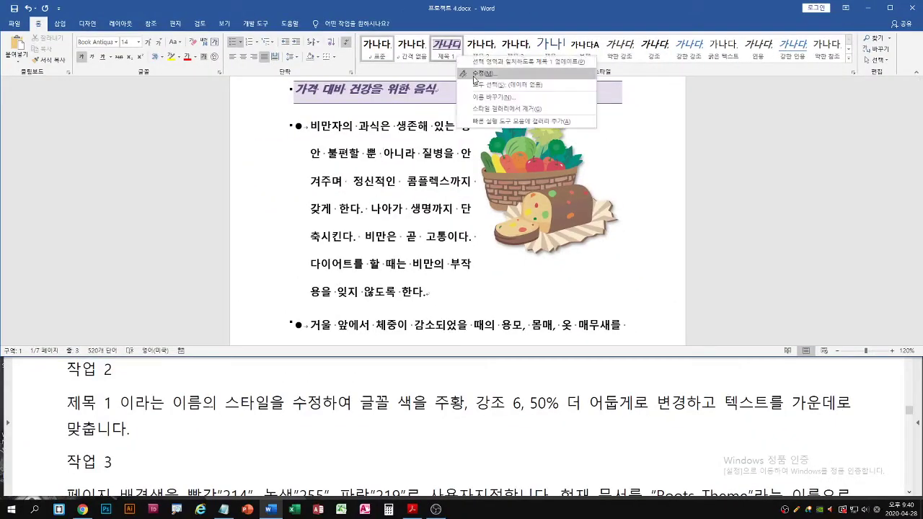
click(493, 156)
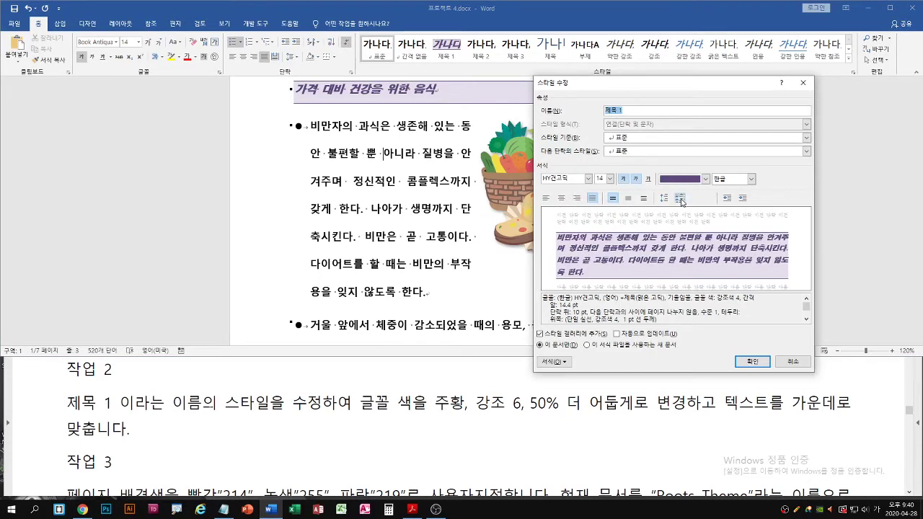
click(704, 180)
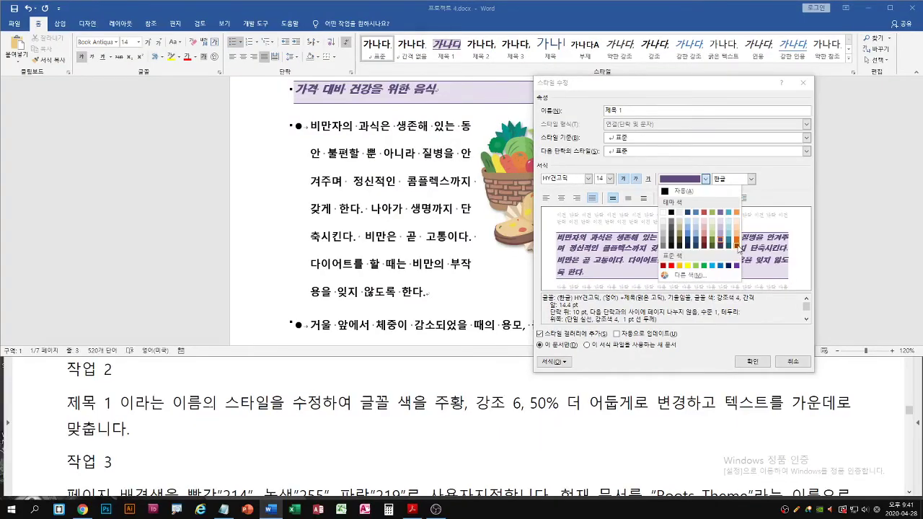
click(737, 246)
click(561, 198)
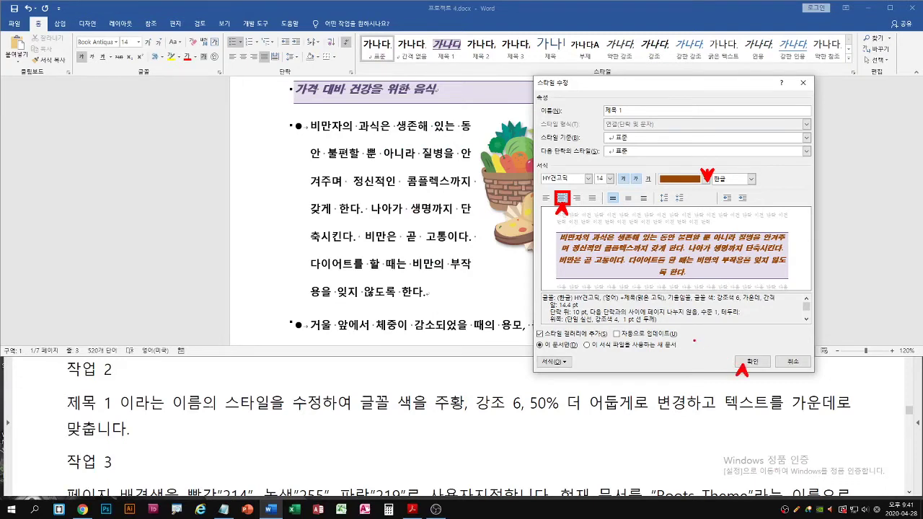
click(752, 361)
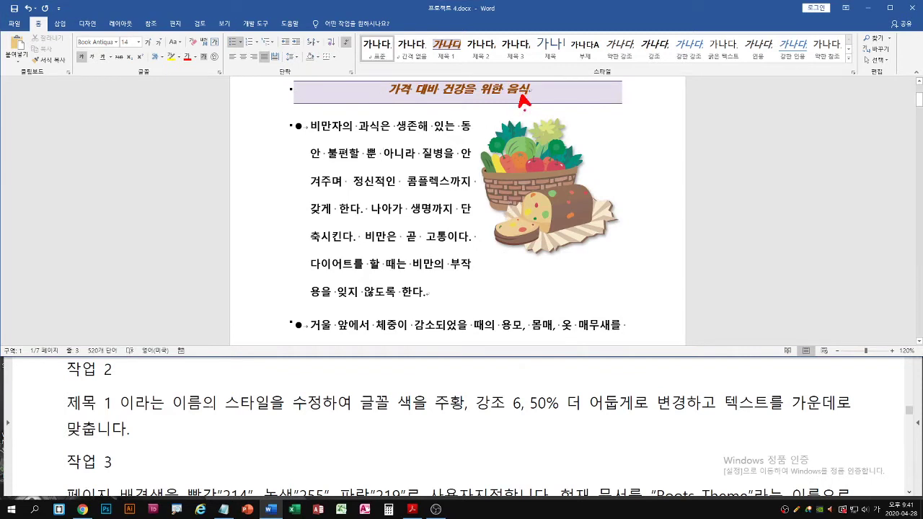
Switch to the exam PDF in Acrobat Reader and read the 작업 3 instructions on page color and theme, returning to Word
click(252, 401)
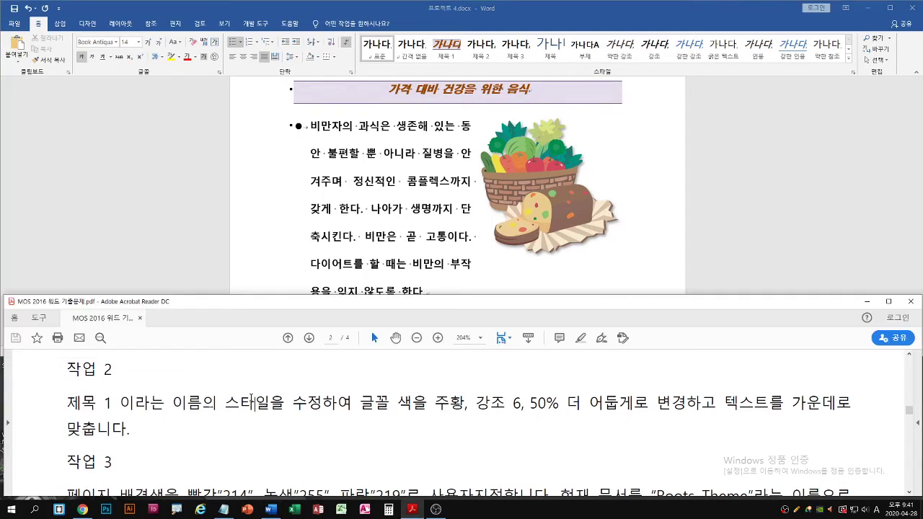
scroll(256, 395, down, 2)
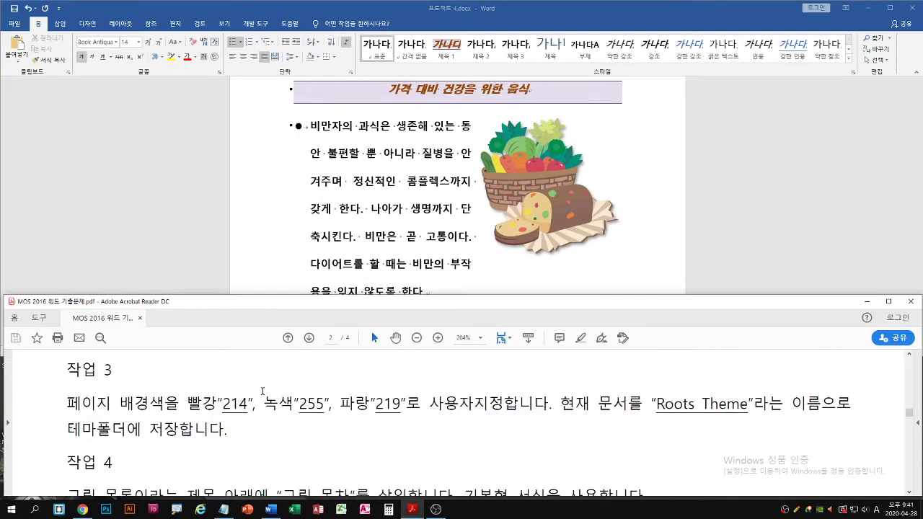
scroll(259, 393, up, 1)
click(331, 229)
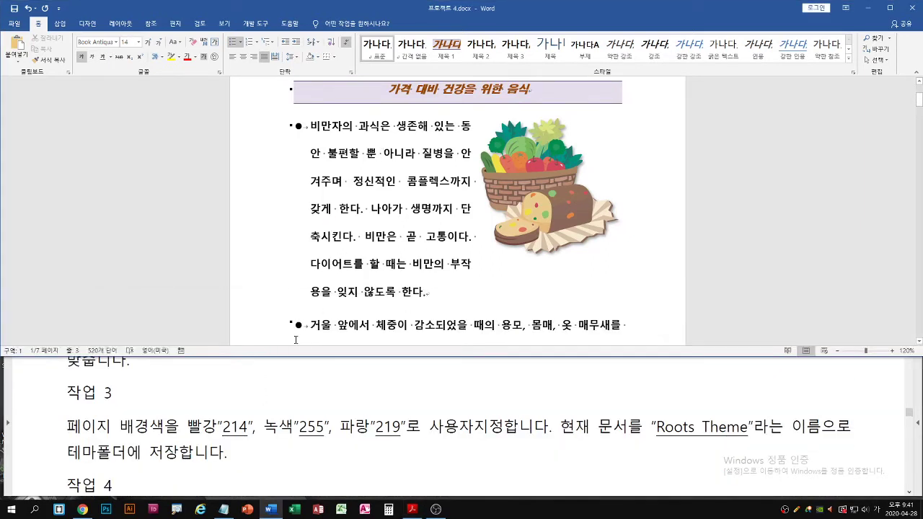
click(245, 387)
scroll(245, 387, down, 1)
click(384, 154)
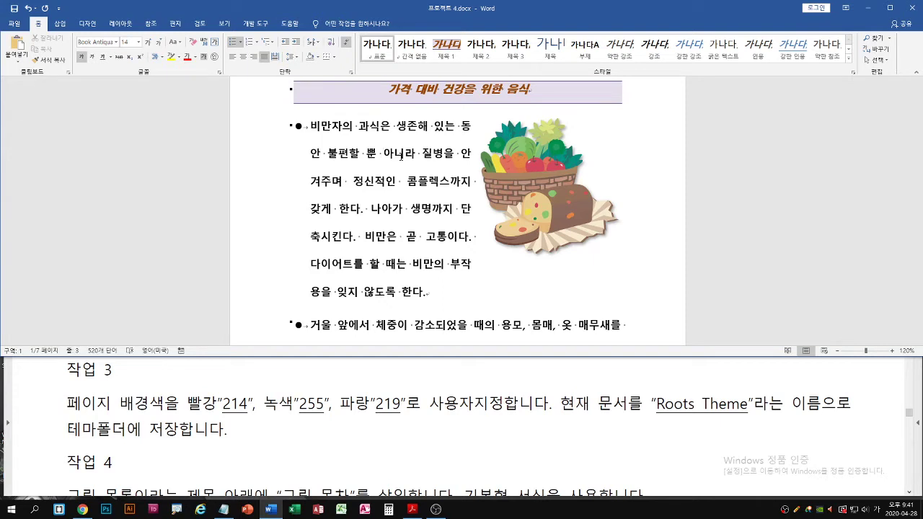
Set the page background to a custom RGB color with red 214, green 255 and blue 219
click(96, 27)
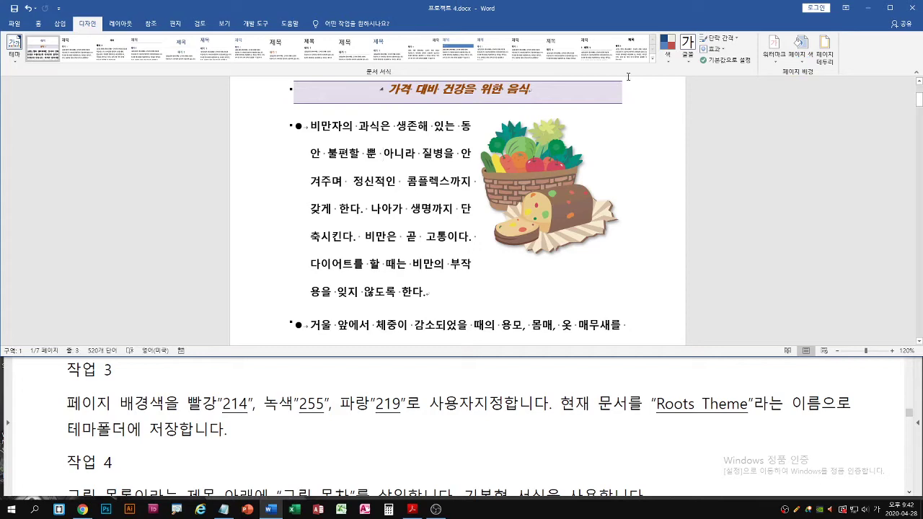
click(799, 52)
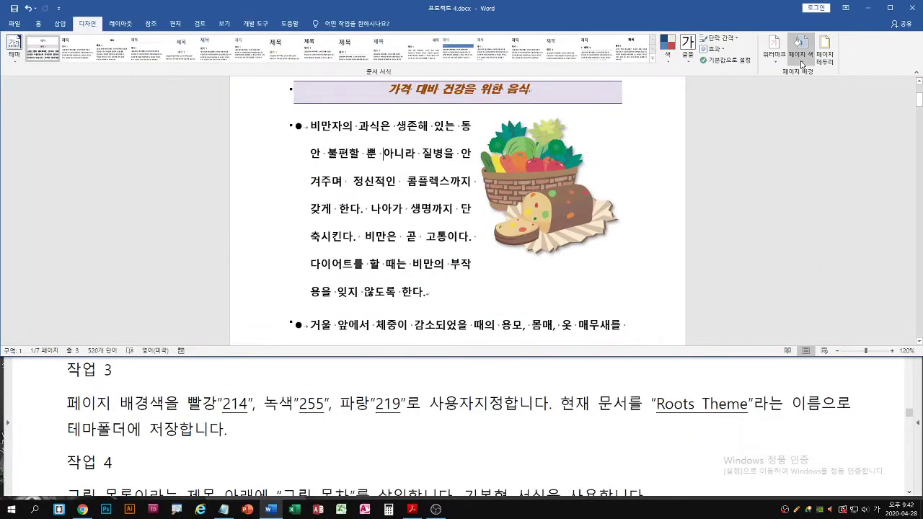
click(678, 97)
click(822, 163)
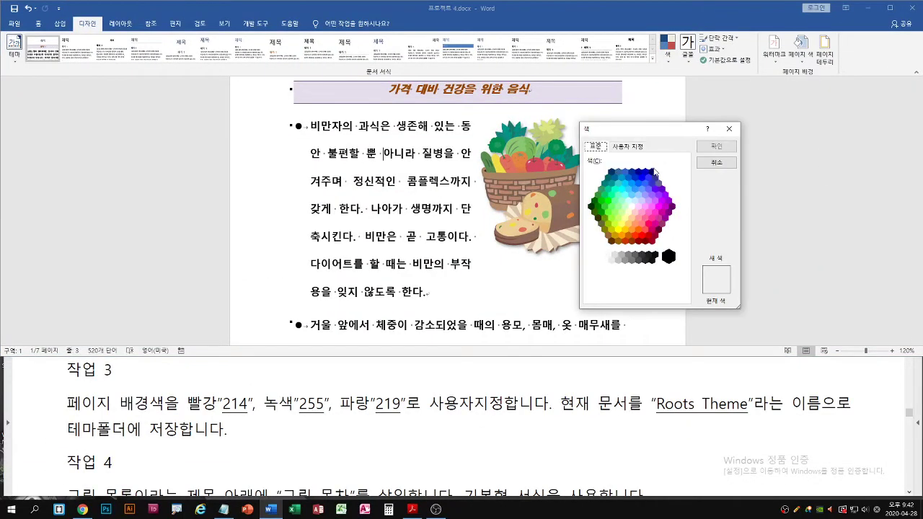
click(633, 148)
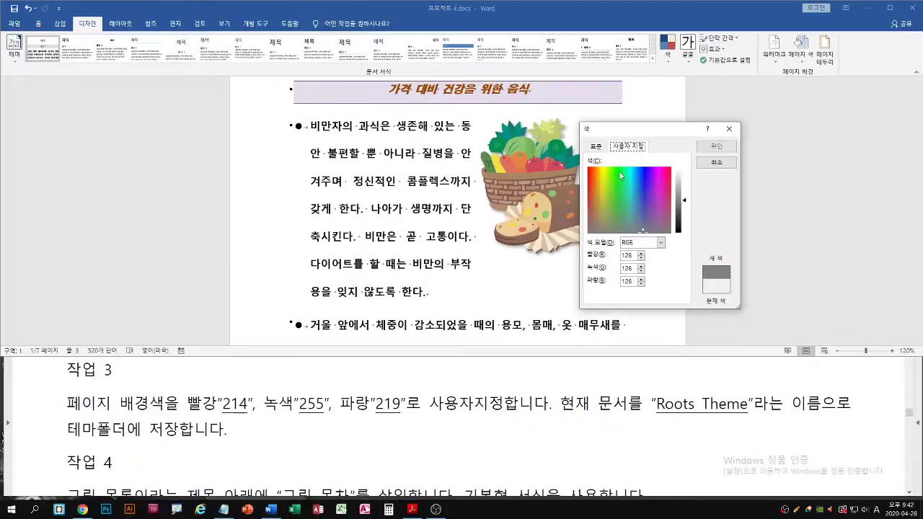
double_click(631, 255)
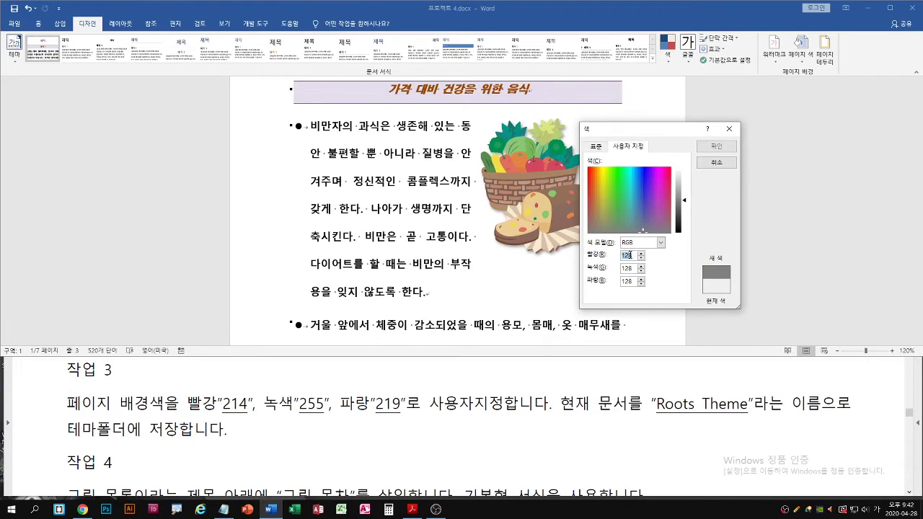
text(214)
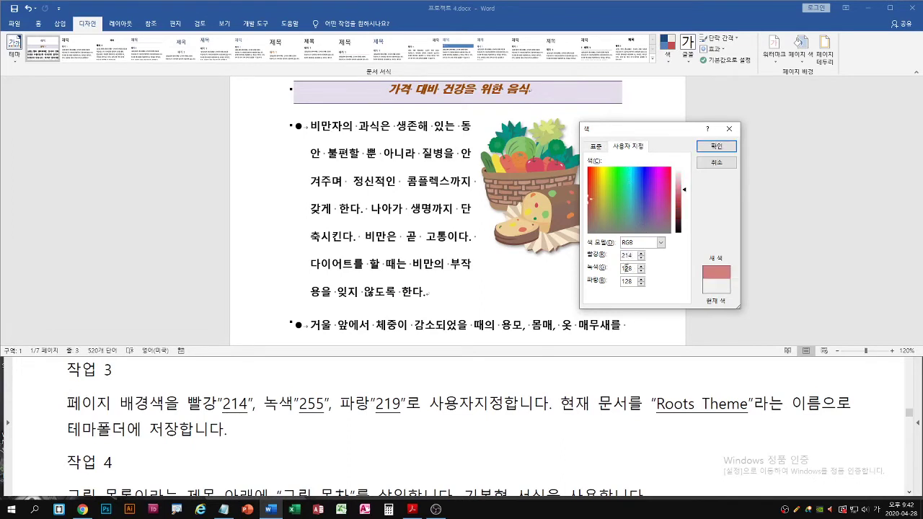
double_click(627, 268)
text(255)
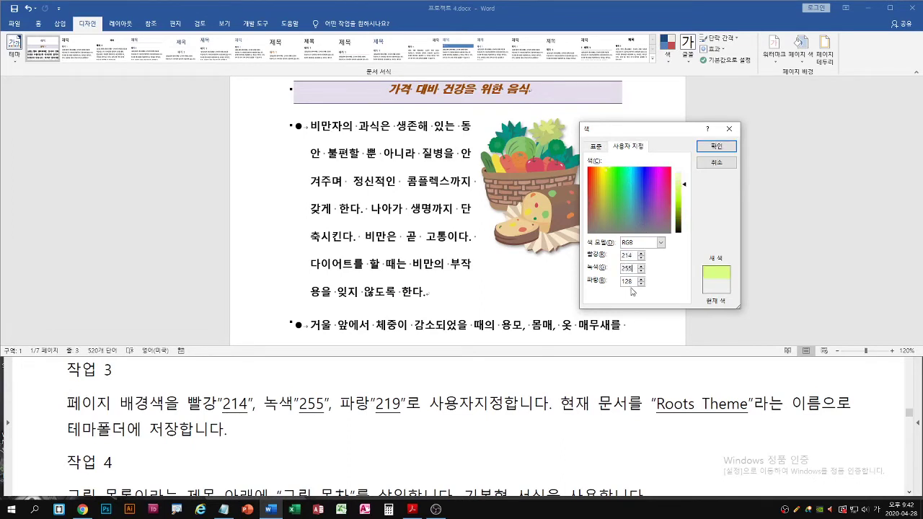
double_click(631, 281)
text(219)
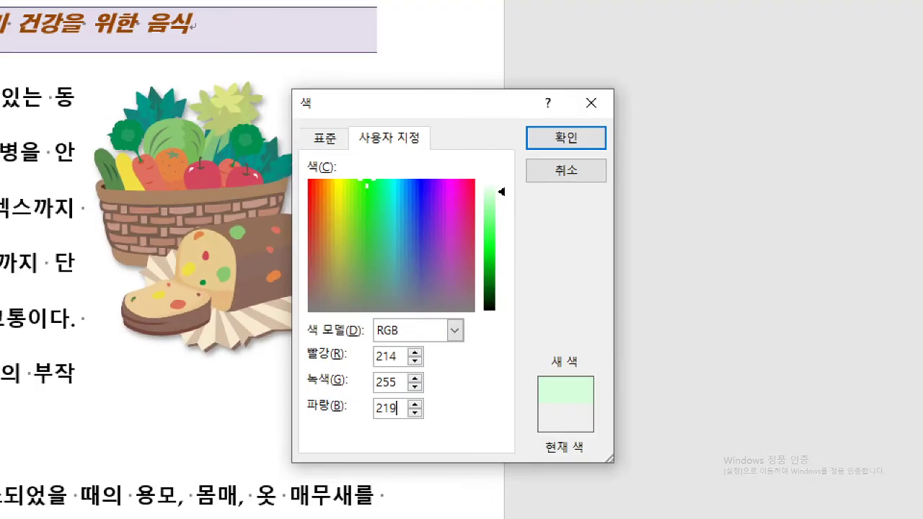
drag(361, 151, 426, 150)
drag(373, 368, 399, 369)
mouse_move(374, 397)
mouse_down()
mouse_move(400, 396)
mouse_move(403, 419)
mouse_up()
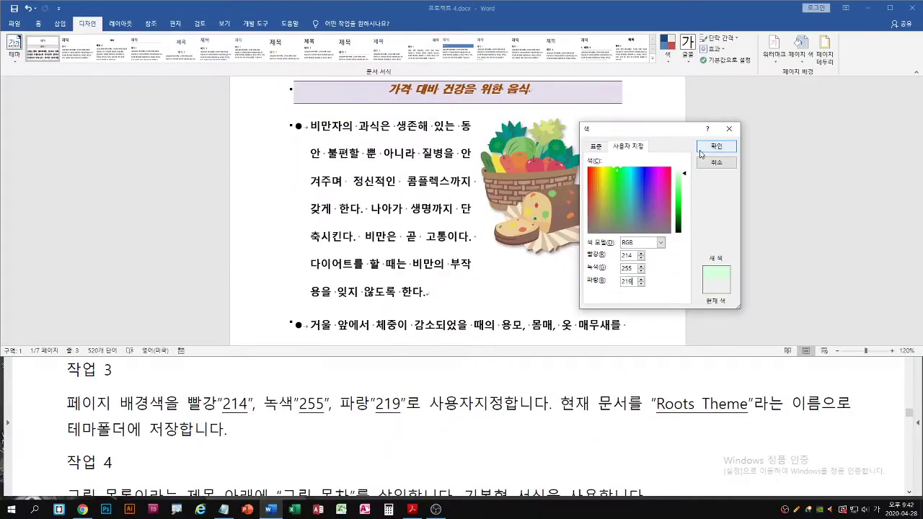
click(710, 149)
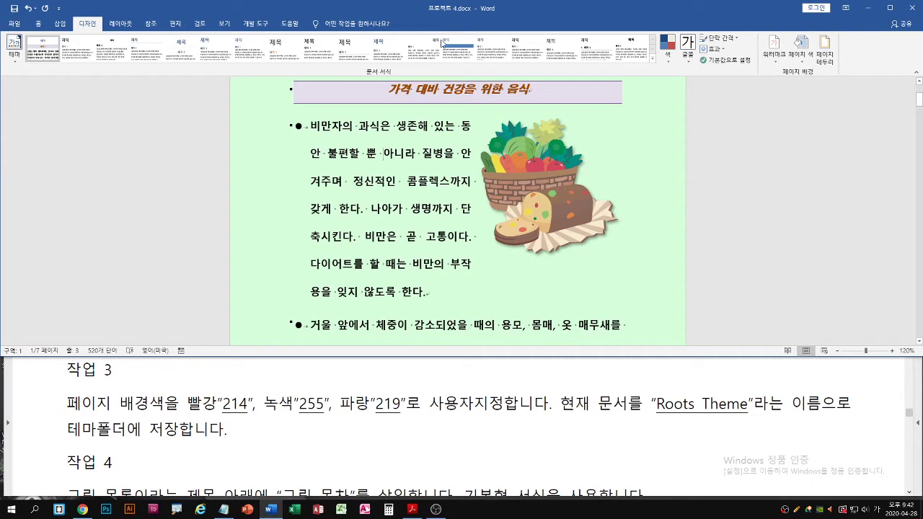
Save the current theme as "Roots Theme" in the Document Themes folder, replacing the existing file of that name
click(13, 49)
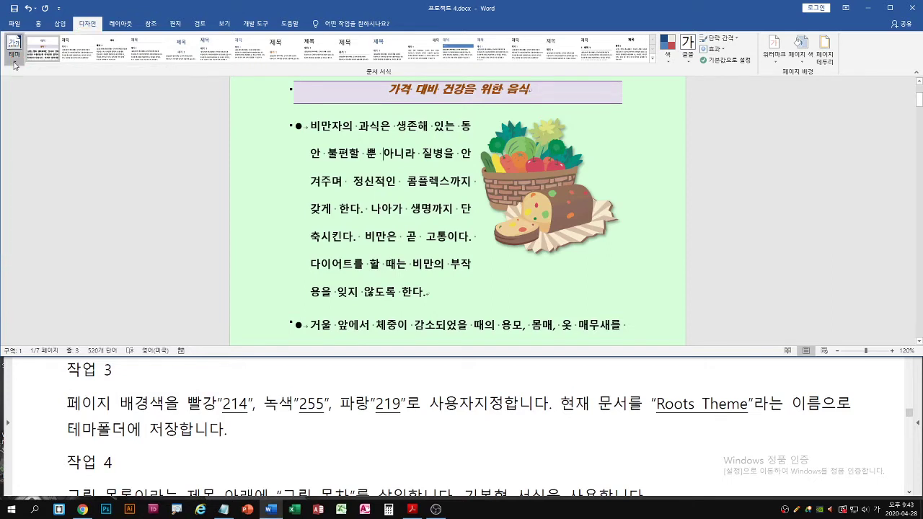
click(14, 45)
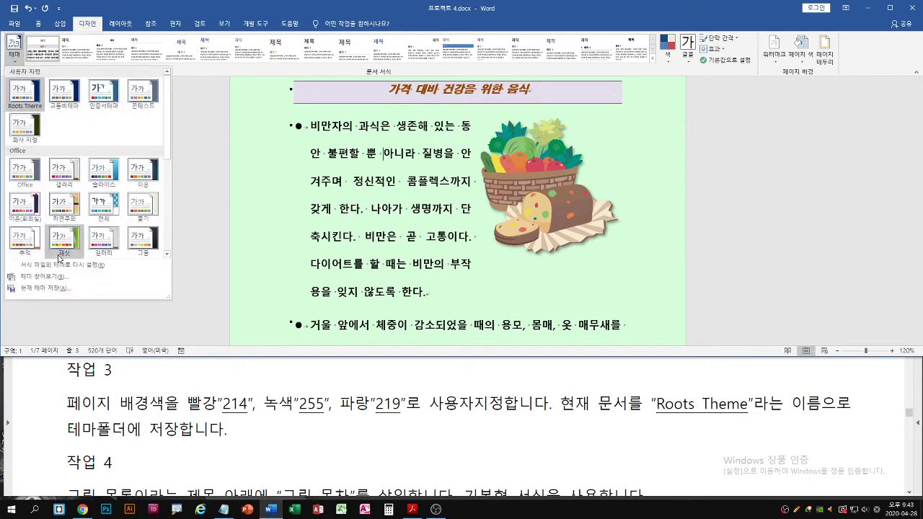
click(48, 288)
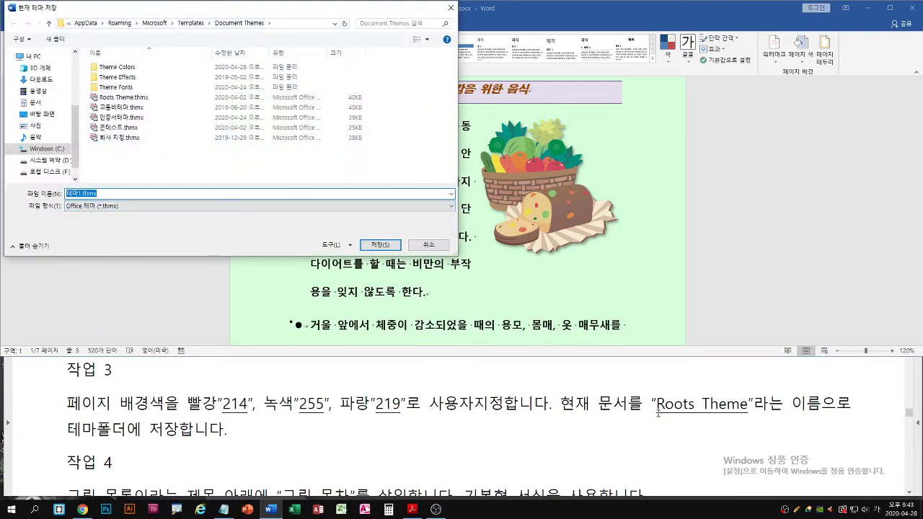
drag(656, 413, 753, 414)
key(Escape)
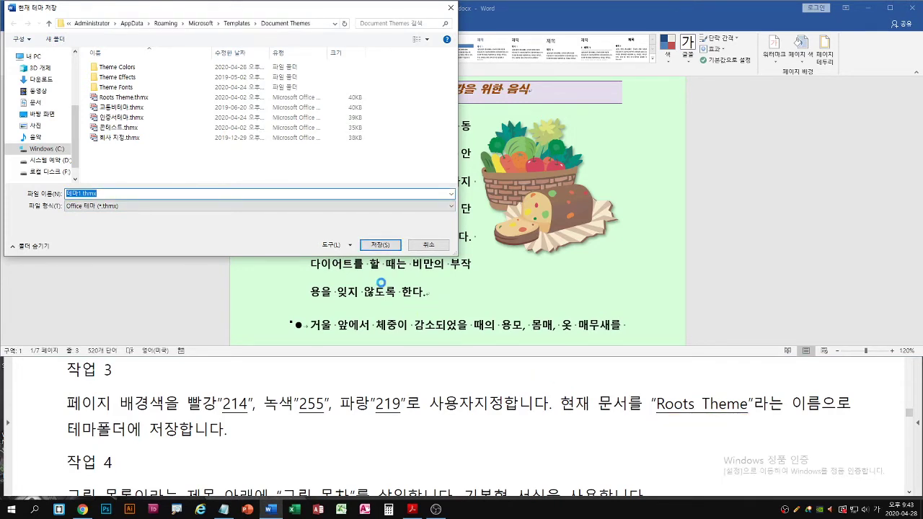
text(Roots Th)
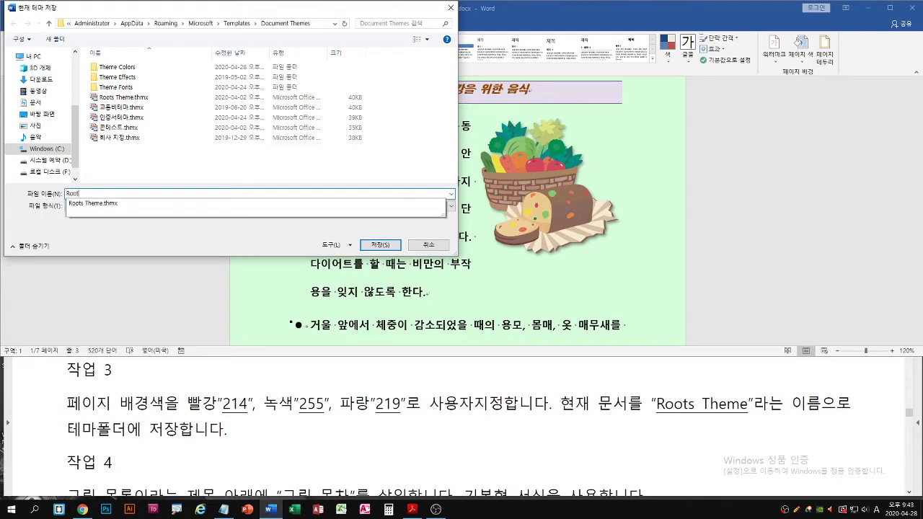
text(eme)
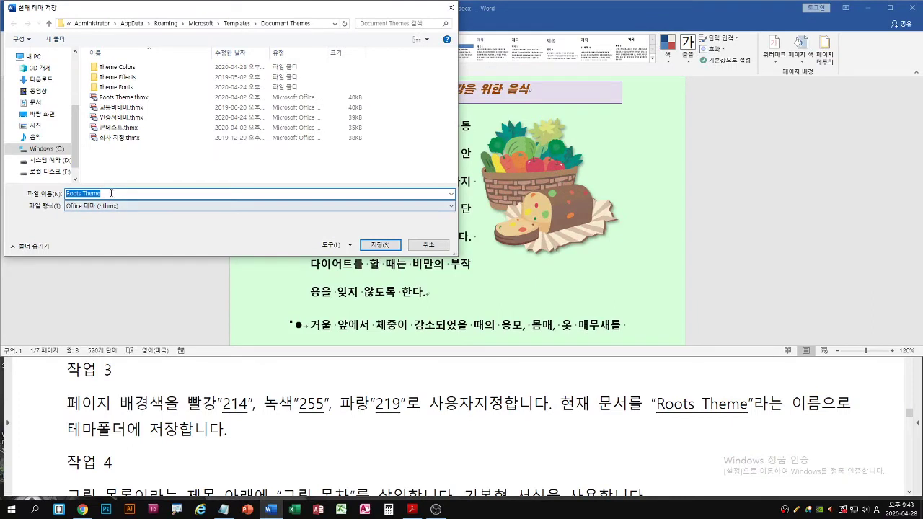
click(110, 193)
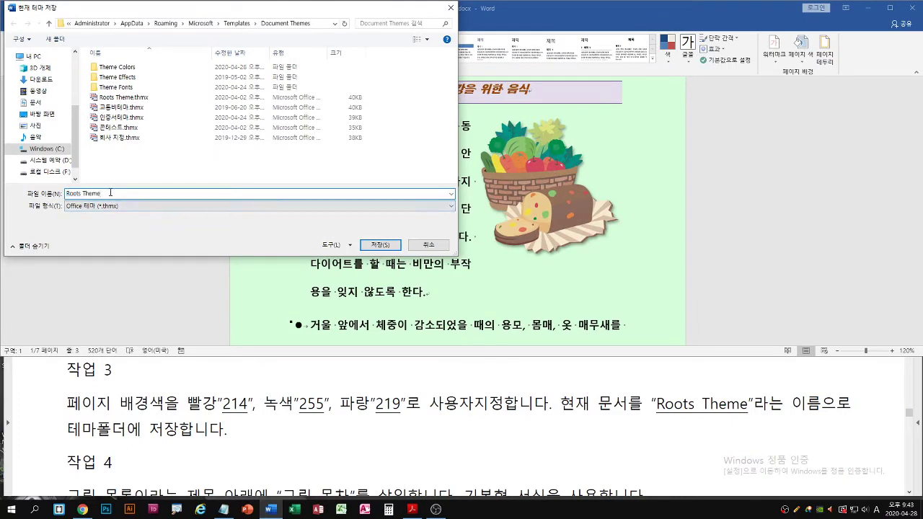
click(392, 244)
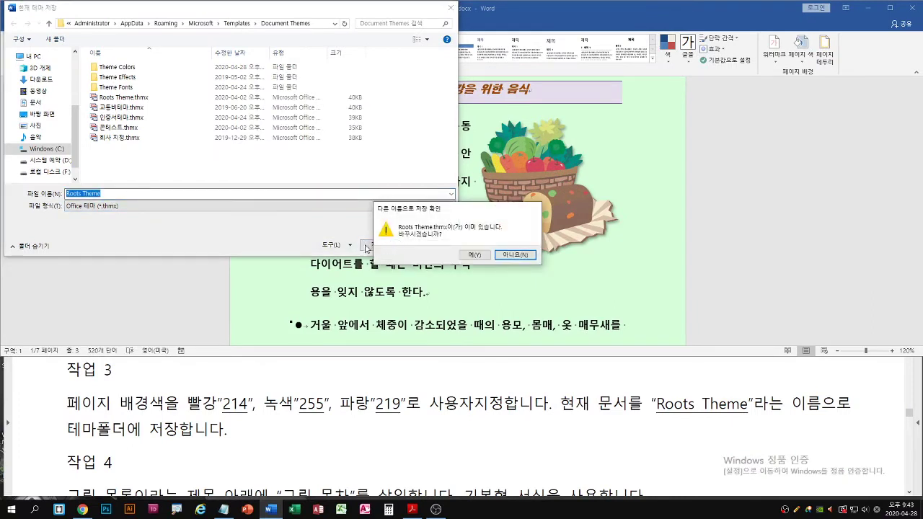
click(471, 257)
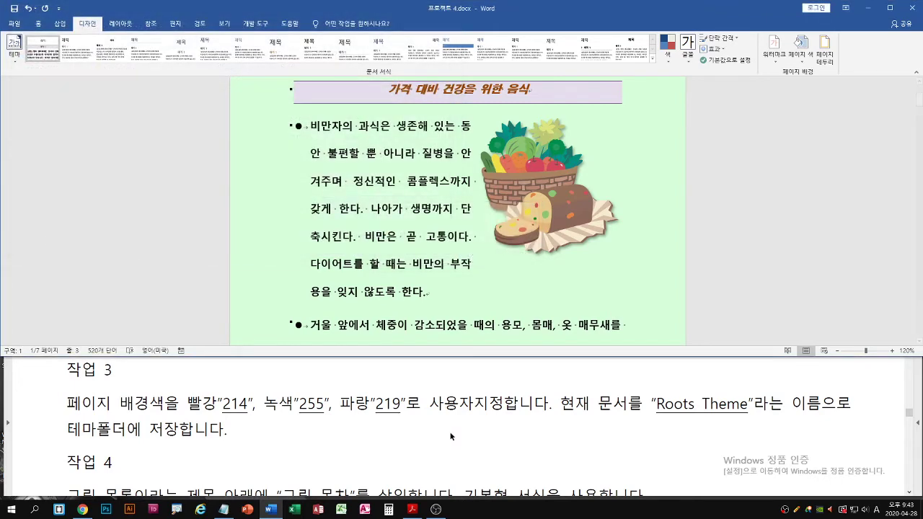
Switch to the exam PDF and read the 작업 4 instructions on inserting a table of figures, returning to Word
click(448, 431)
scroll(448, 431, down, 2)
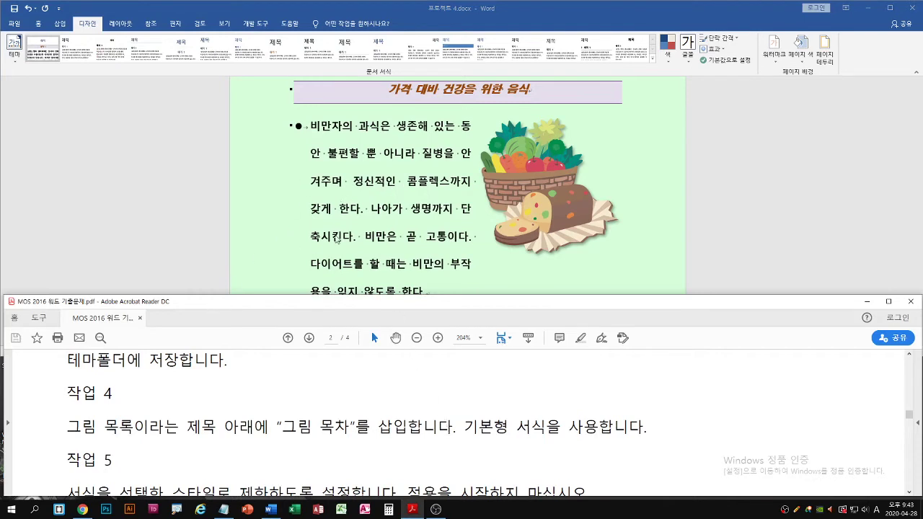
scroll(243, 383, down, 1)
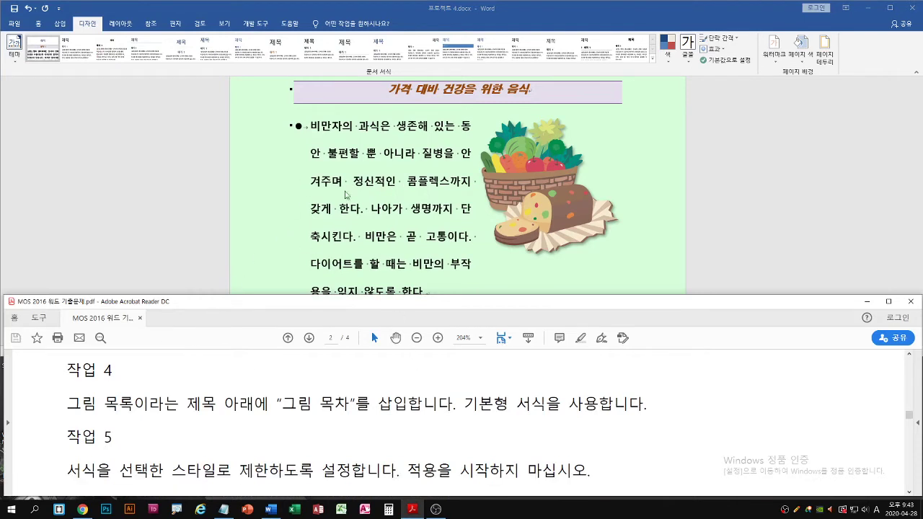
click(395, 142)
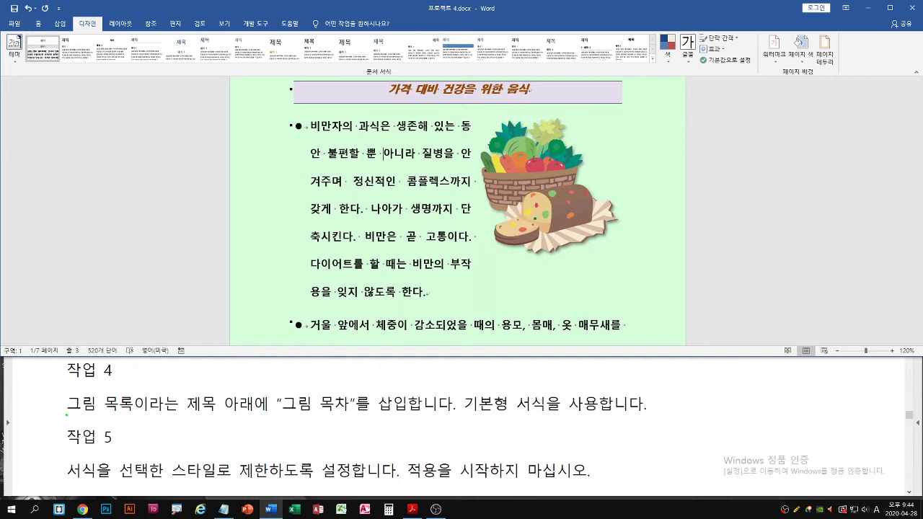
drag(66, 414, 252, 415)
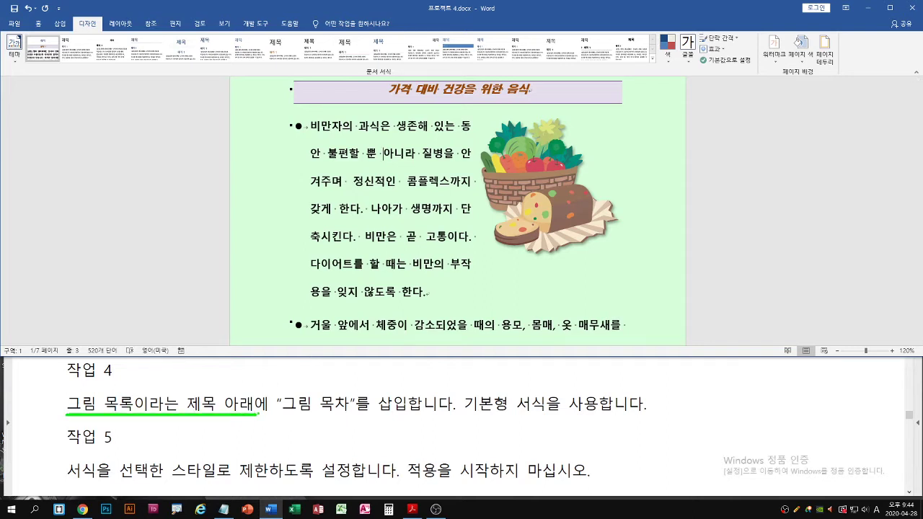
click(274, 206)
Open the table of figures settings on the empty line below 그림 목록 and examine the available caption labels
click(343, 240)
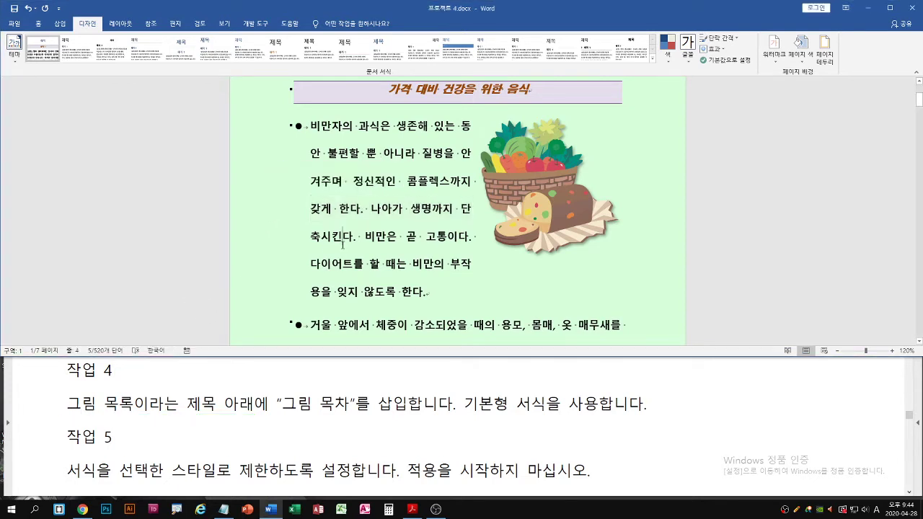
key(ctrl+End)
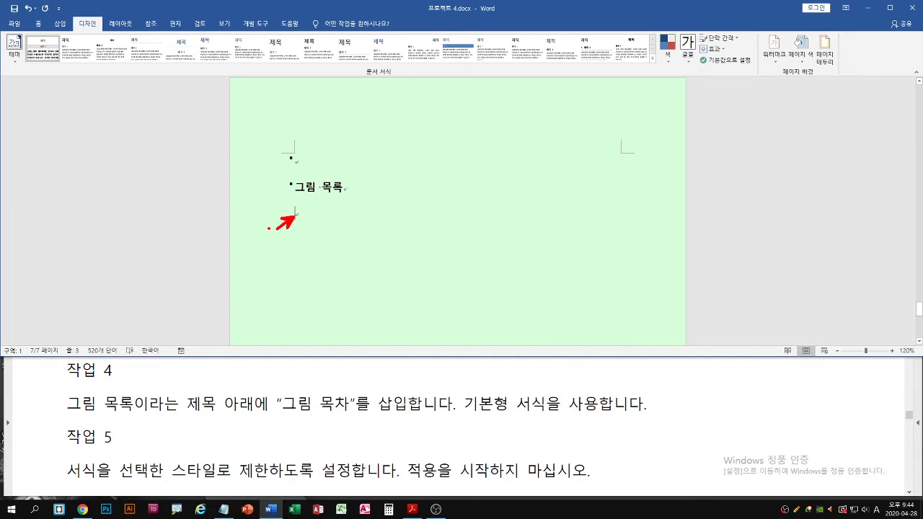
click(151, 23)
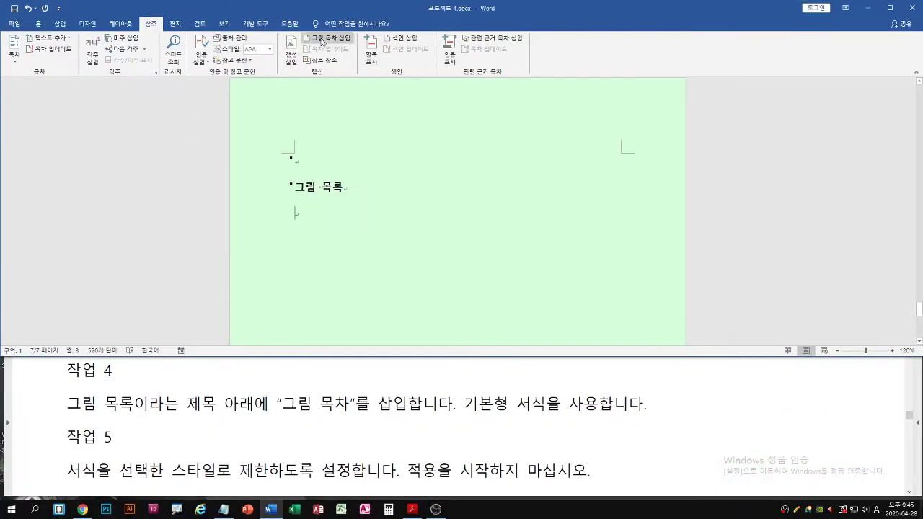
click(424, 56)
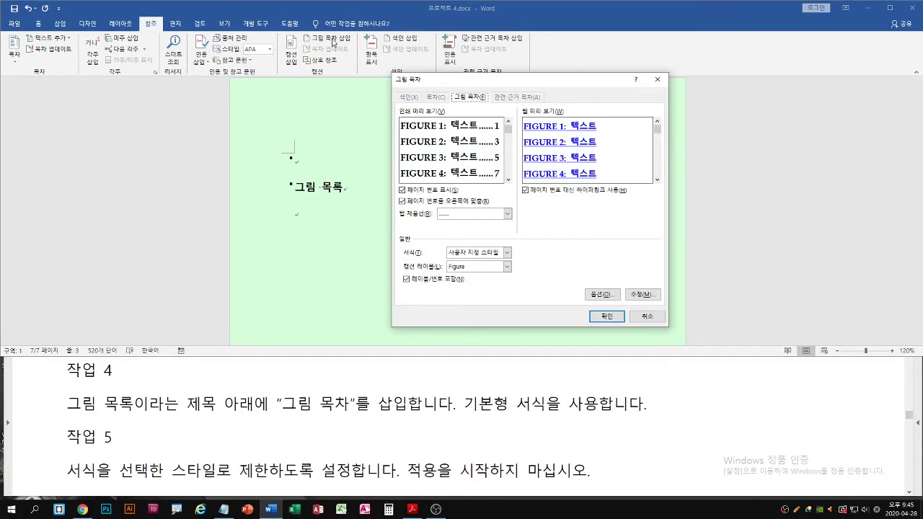
click(506, 267)
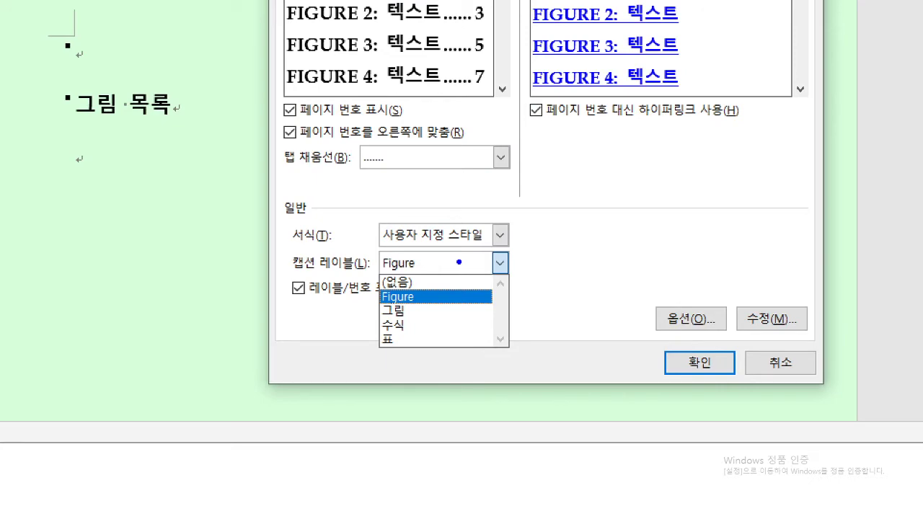
drag(283, 273, 439, 274)
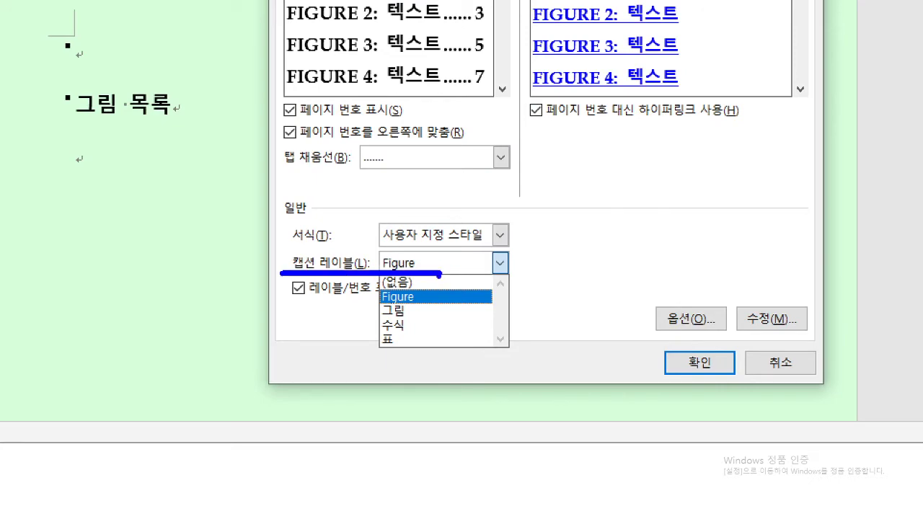
key(Escape)
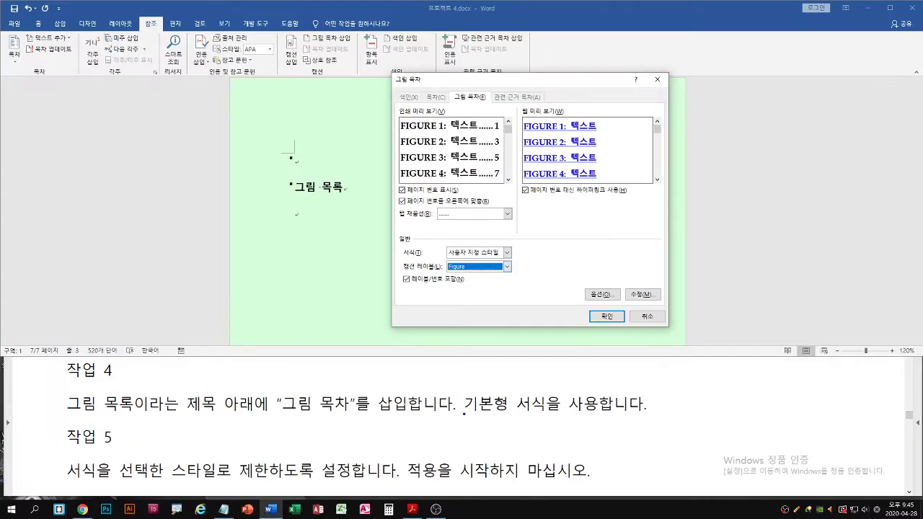
drag(476, 414, 550, 413)
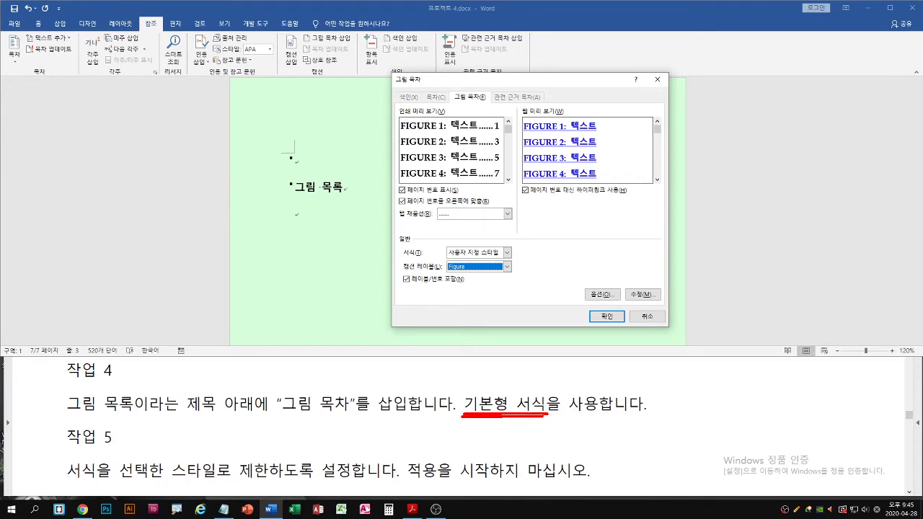
key(Escape)
Choose the 기본형 format for the table of figures, review the caption labels, and leave the settings without inserting it
click(498, 250)
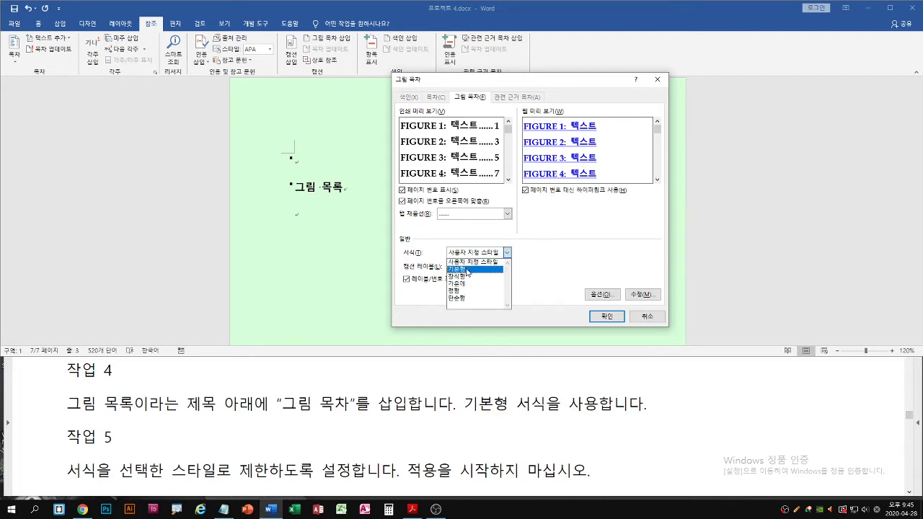
click(492, 286)
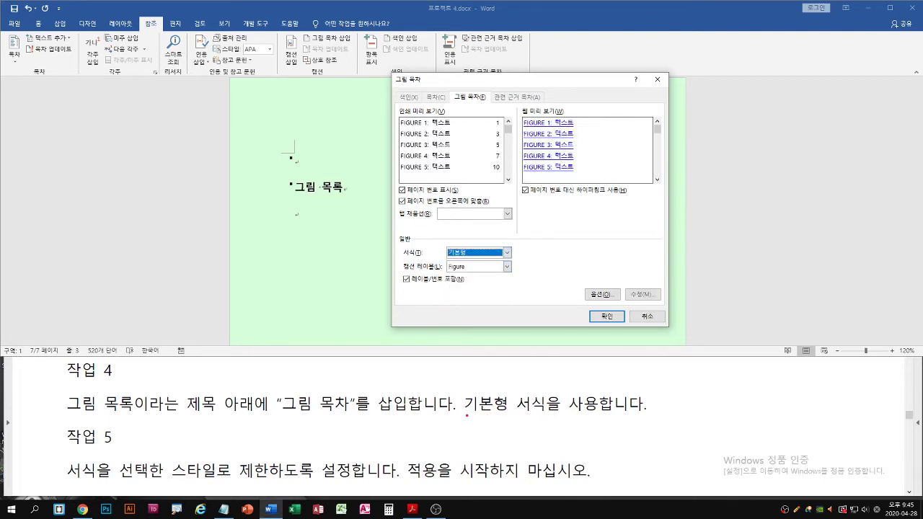
drag(466, 416, 545, 415)
key(Escape)
click(507, 253)
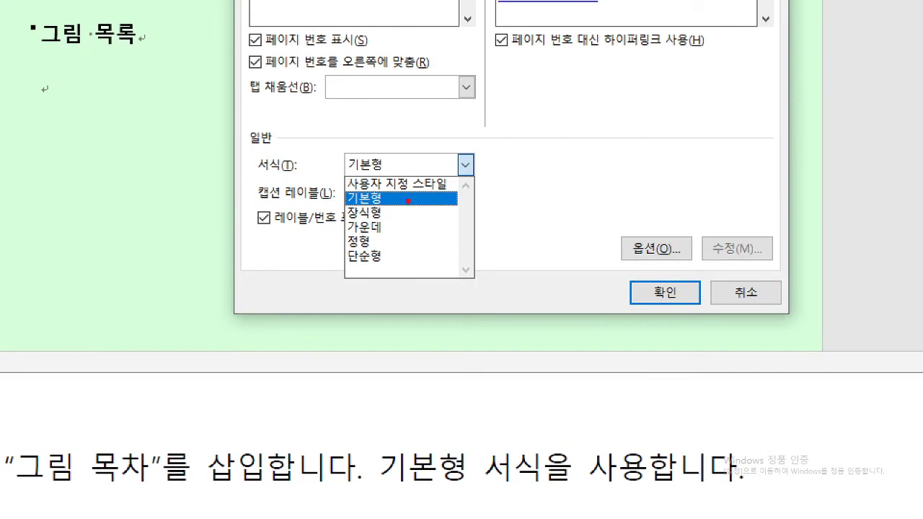
mouse_move(389, 494)
mouse_down()
mouse_move(378, 487)
mouse_move(553, 488)
mouse_up()
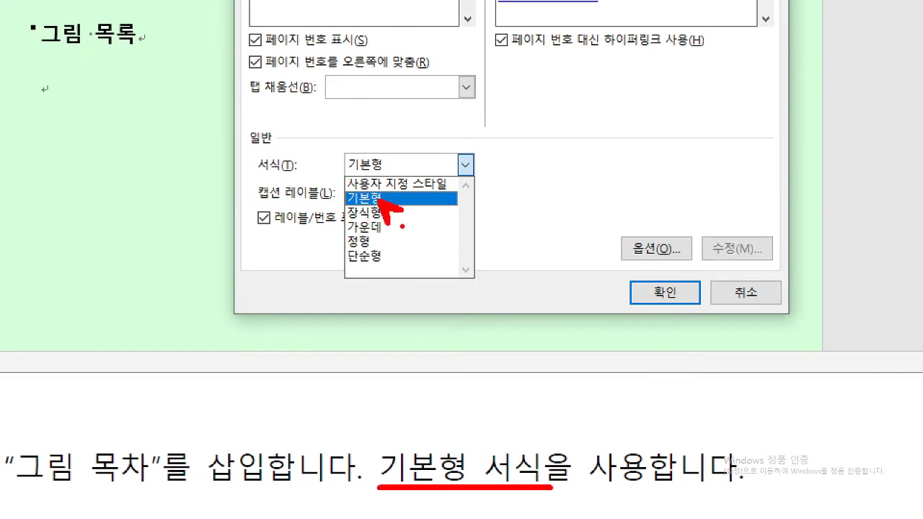
click(379, 199)
click(466, 193)
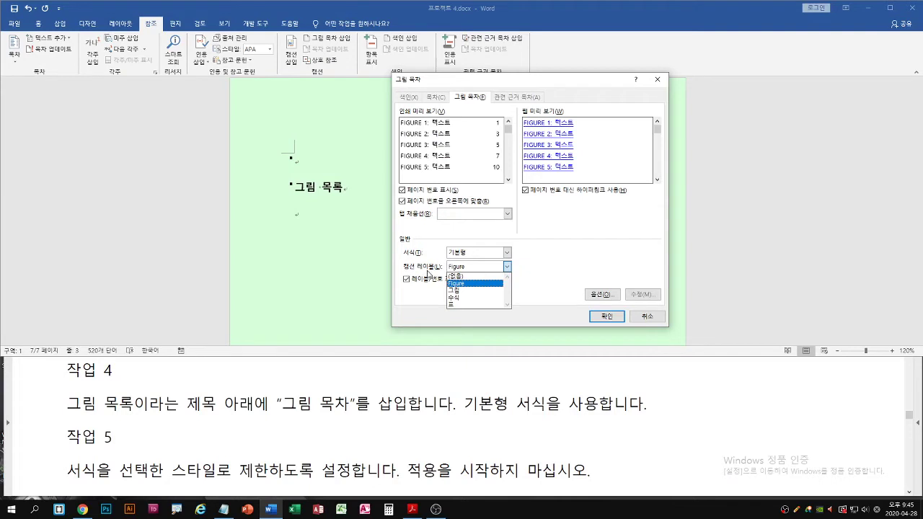
click(509, 267)
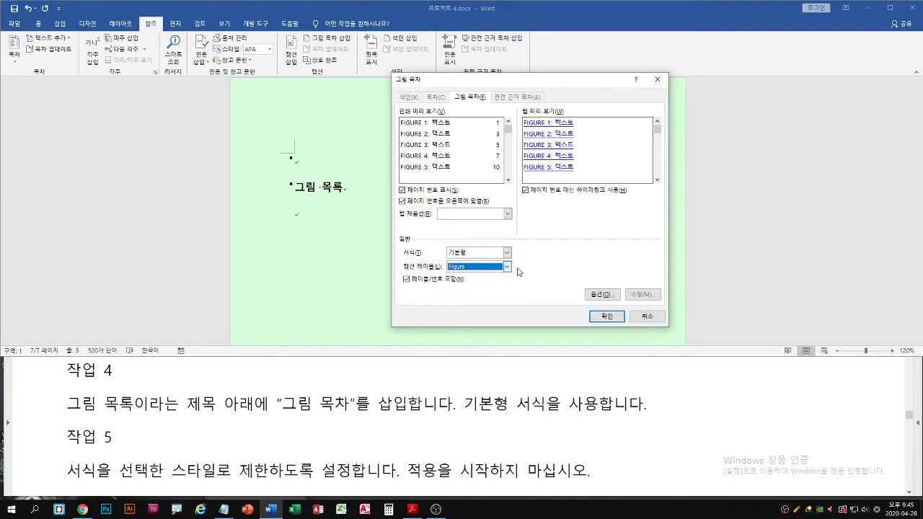
click(647, 316)
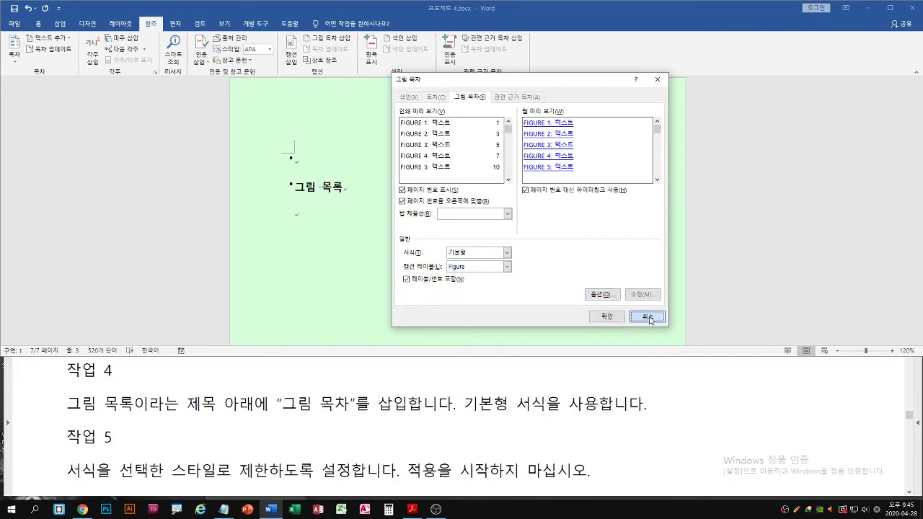
Check the picture captions and try inserting a 기본형 table of figures with the Figure label below 그림 목록, undoing it
scroll(478, 212, up, 10)
scroll(478, 213, up, 15)
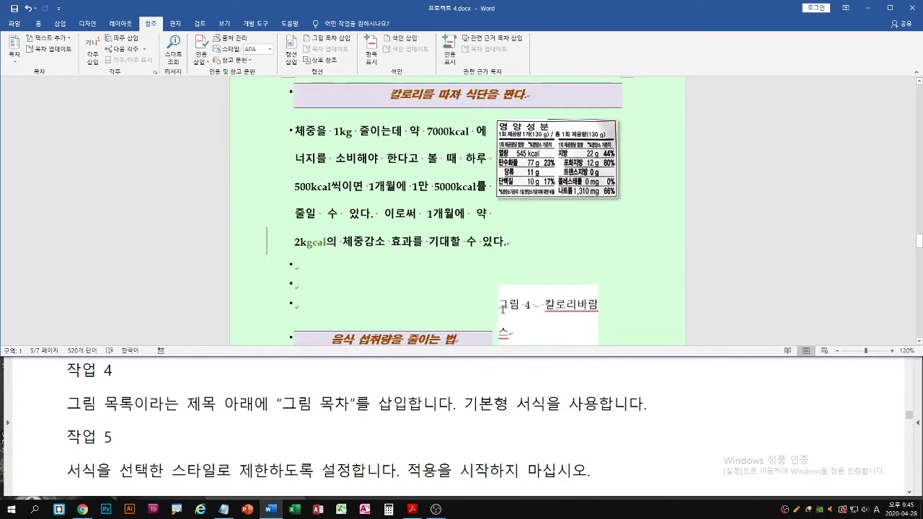
drag(496, 314, 535, 314)
scroll(496, 309, up, 10)
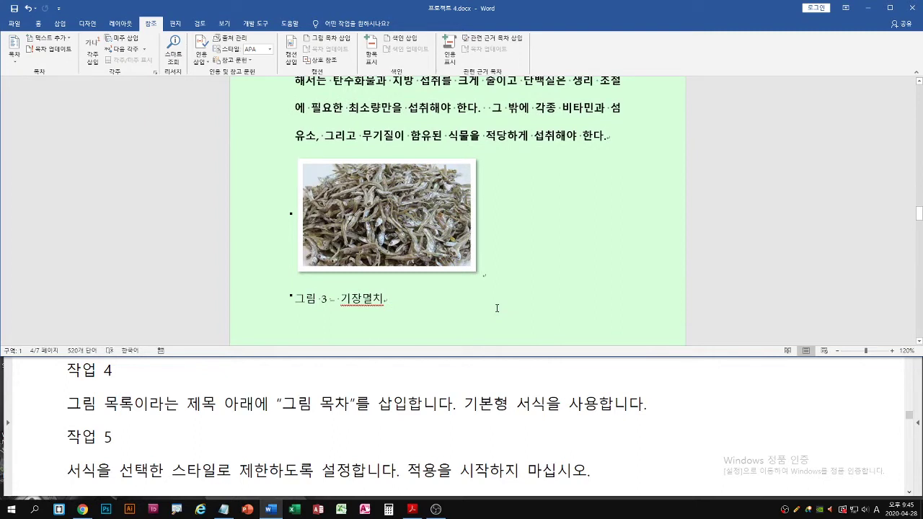
key(ctrl+End)
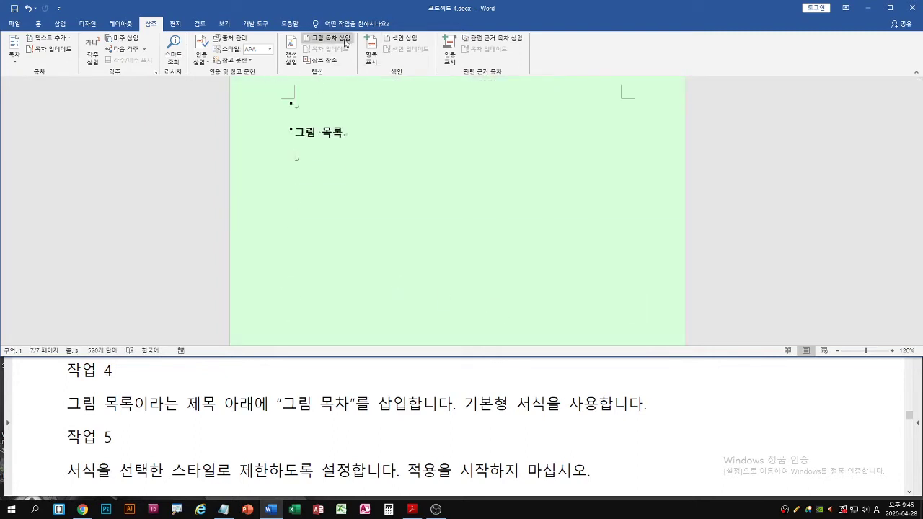
click(344, 42)
click(507, 266)
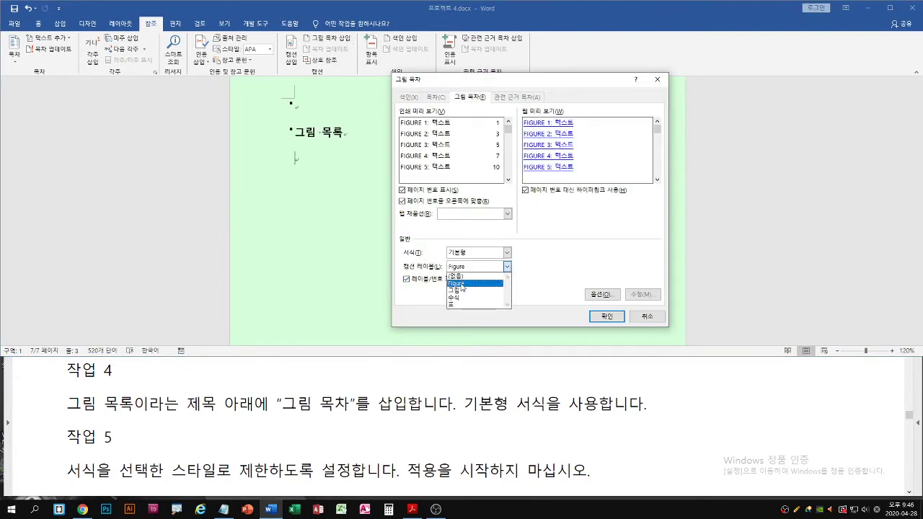
click(457, 284)
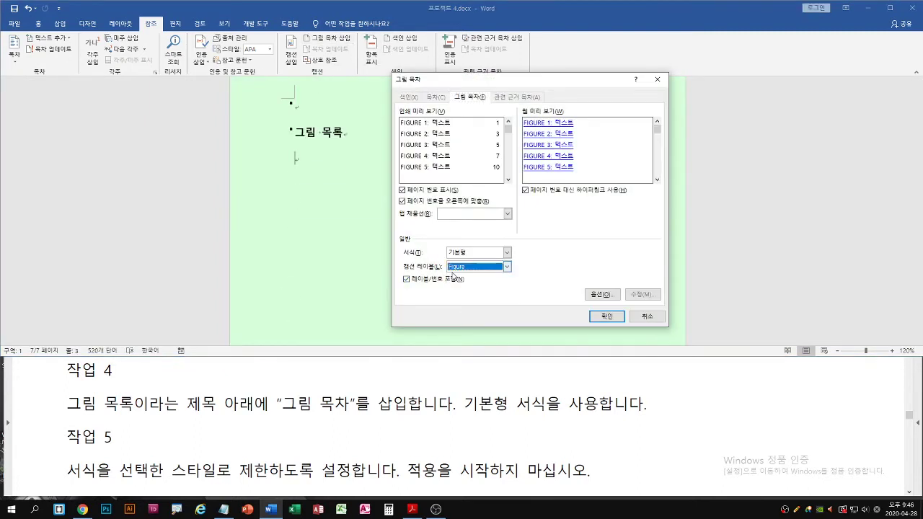
click(605, 318)
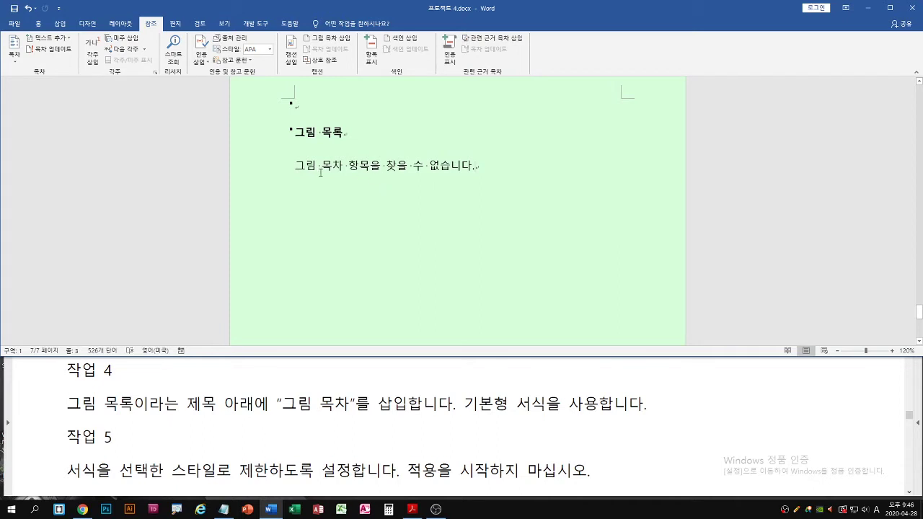
key(ctrl+z)
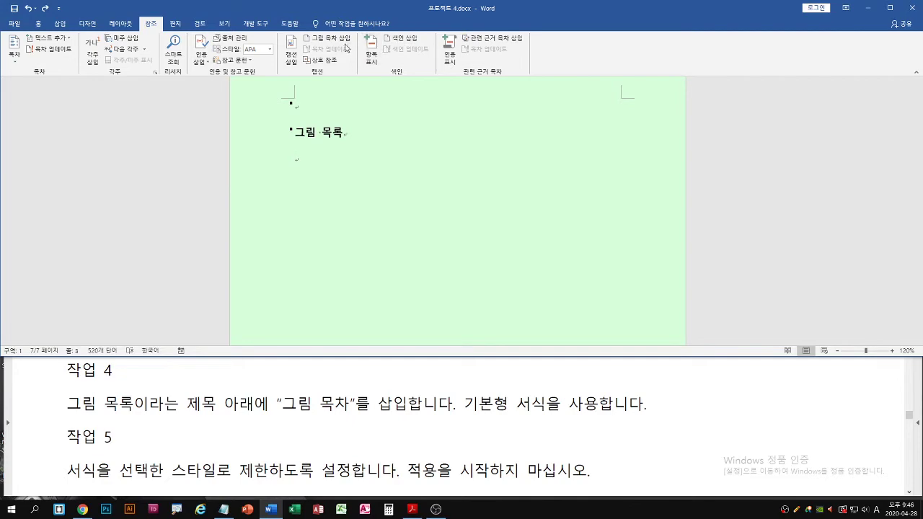
Recheck the picture captions and try the 그림 caption label in the table of figures settings, leaving without inserting it
scroll(536, 238, up, 5)
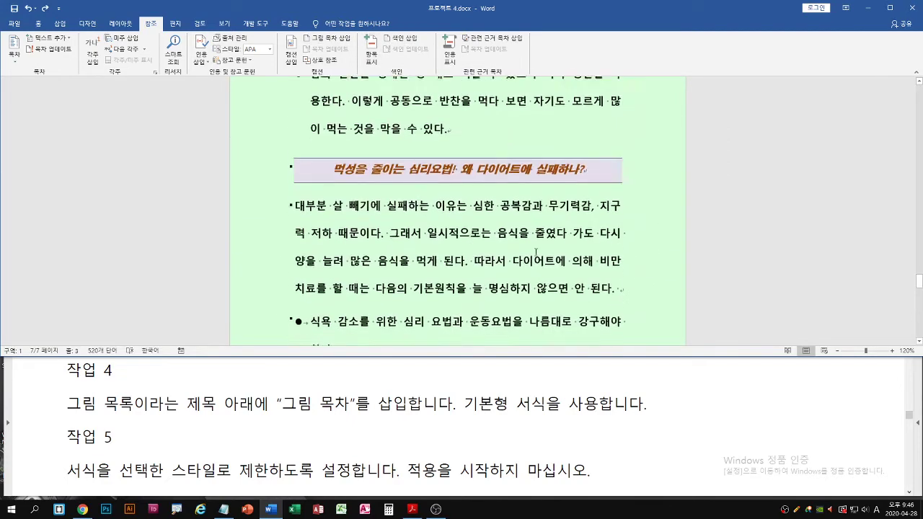
scroll(535, 253, up, 15)
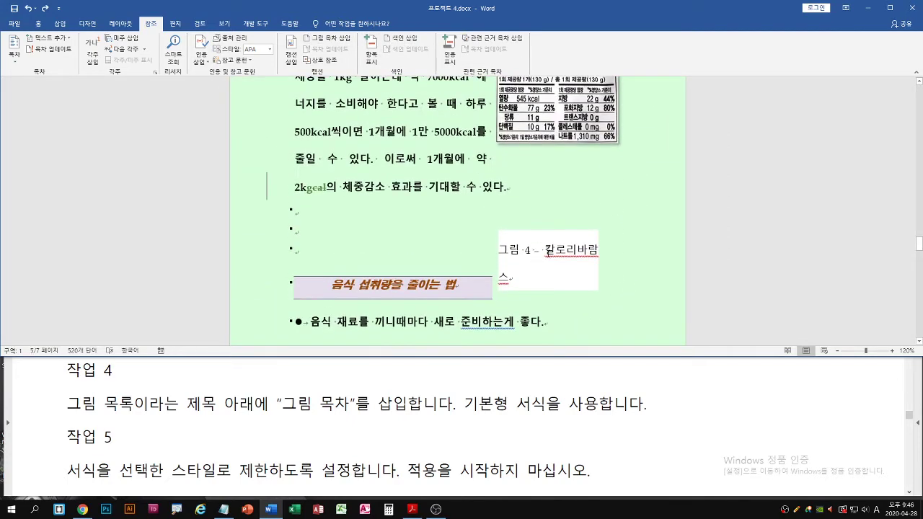
scroll(548, 253, up, 12)
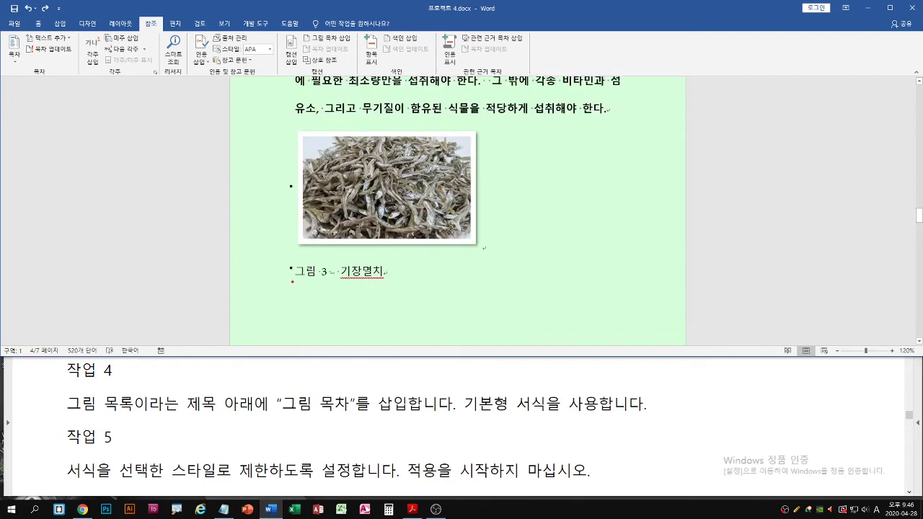
drag(292, 281, 392, 282)
key(ctrl+End)
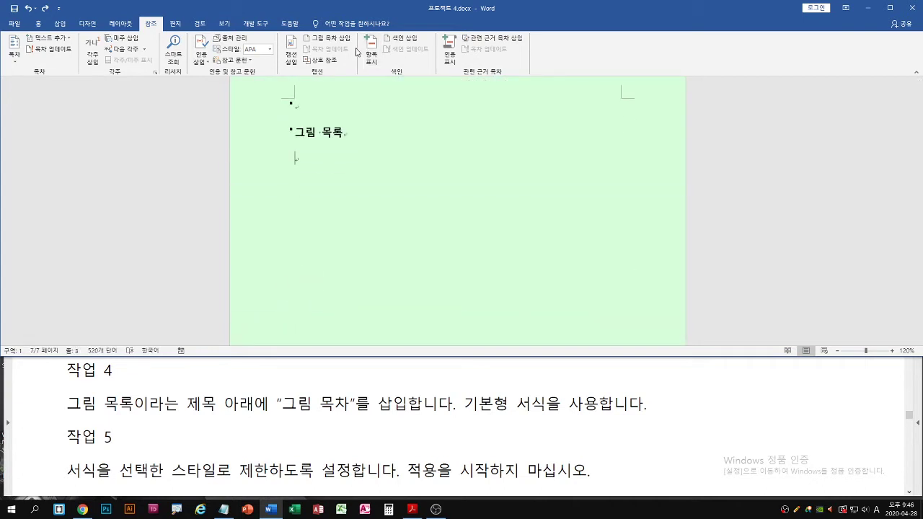
click(333, 42)
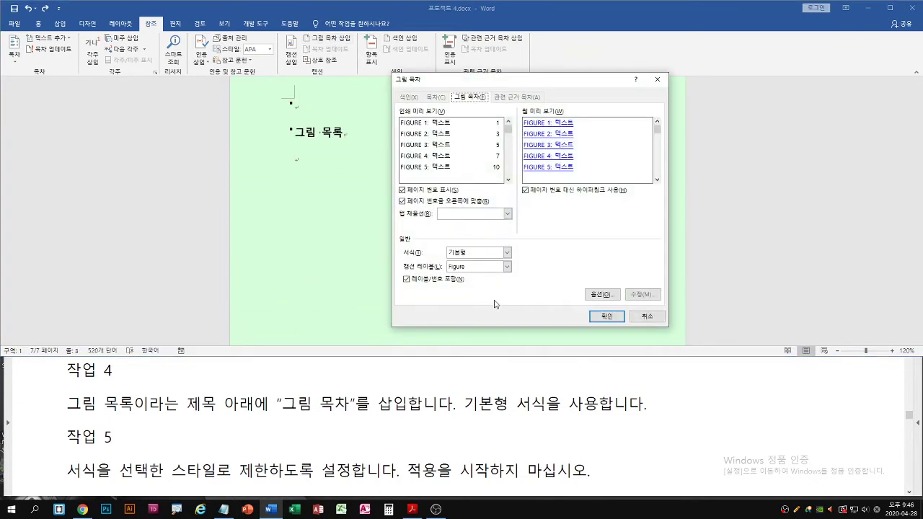
click(497, 267)
click(457, 290)
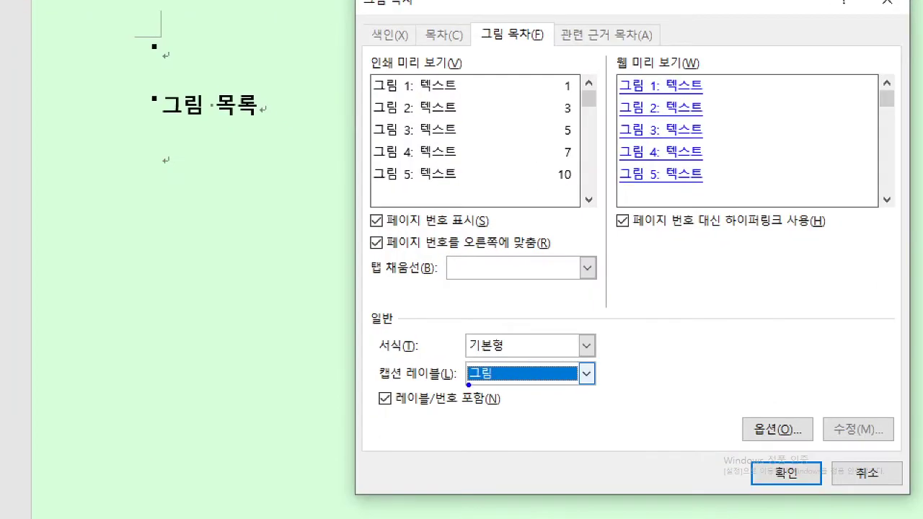
drag(465, 384, 515, 384)
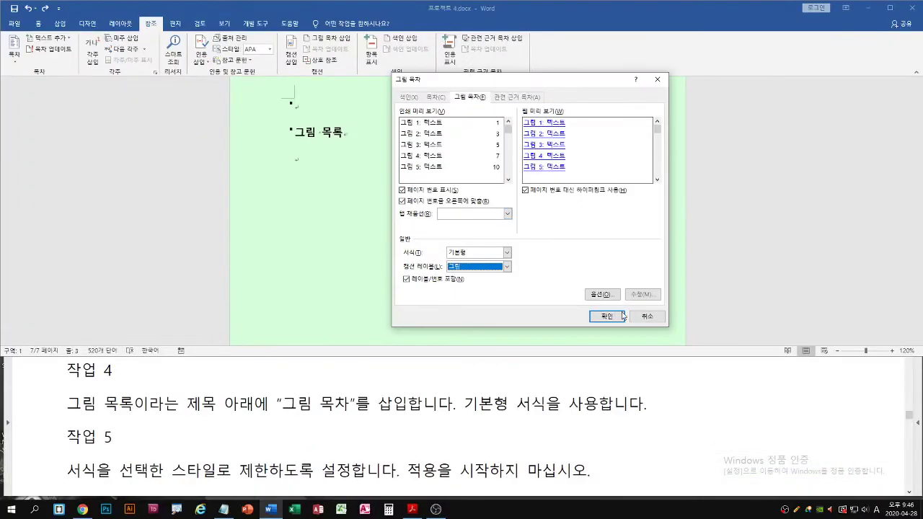
click(721, 396)
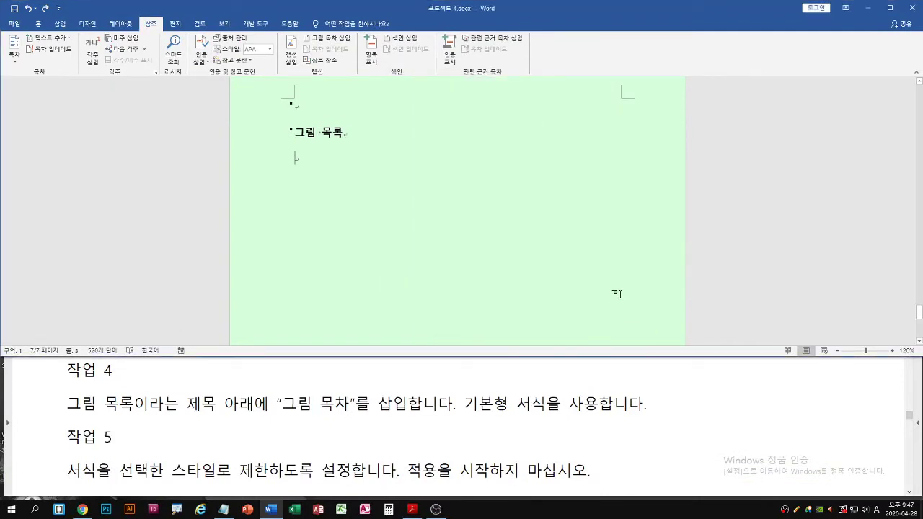
click(293, 64)
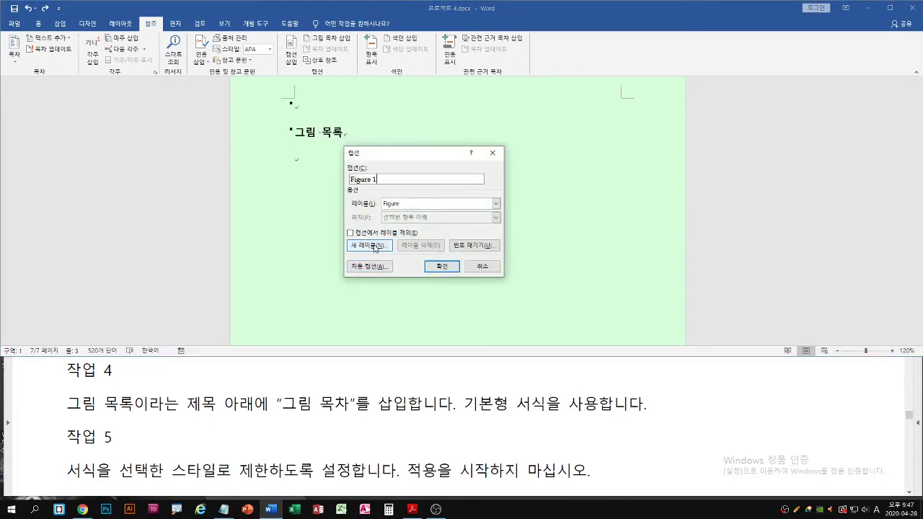
click(374, 247)
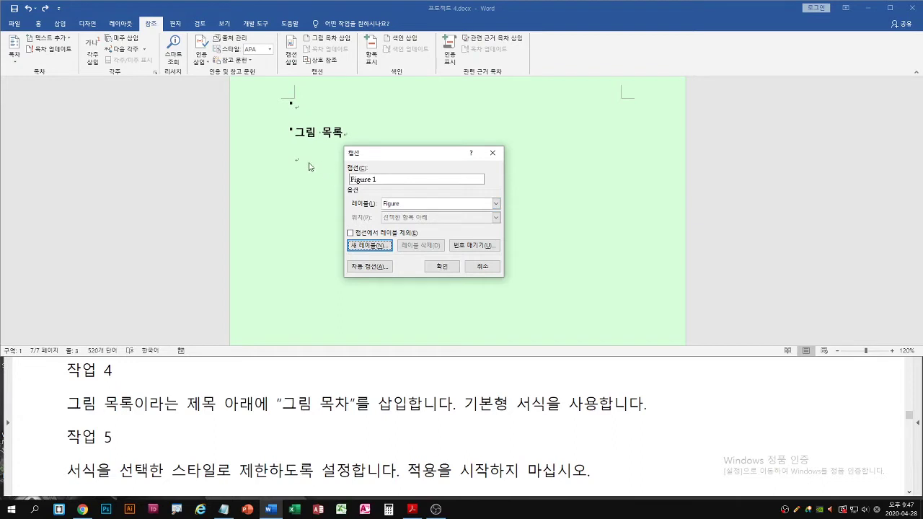
key(Escape)
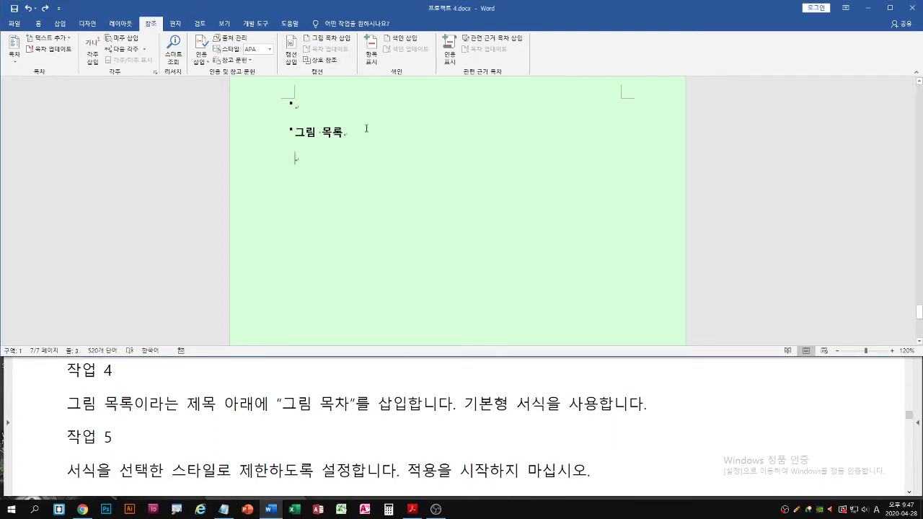
Create a new caption label named 그림 and leave the caption settings without inserting a caption
click(291, 61)
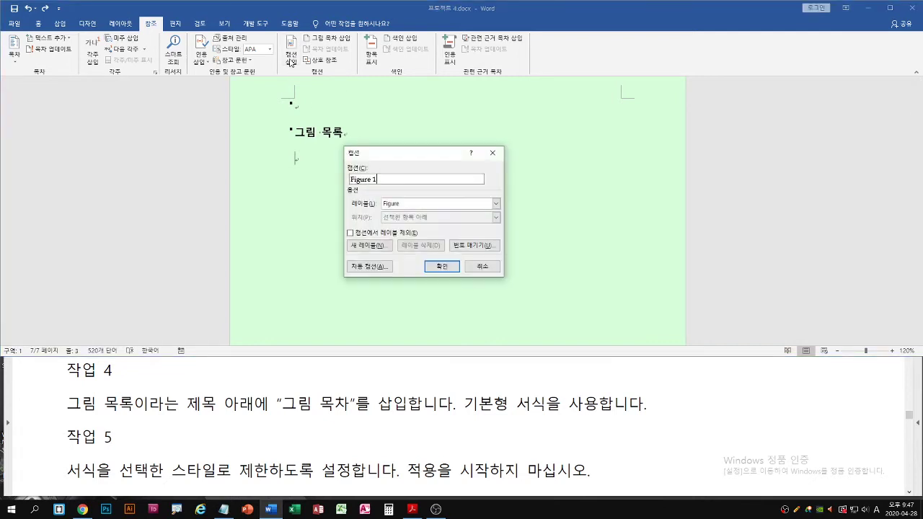
click(370, 246)
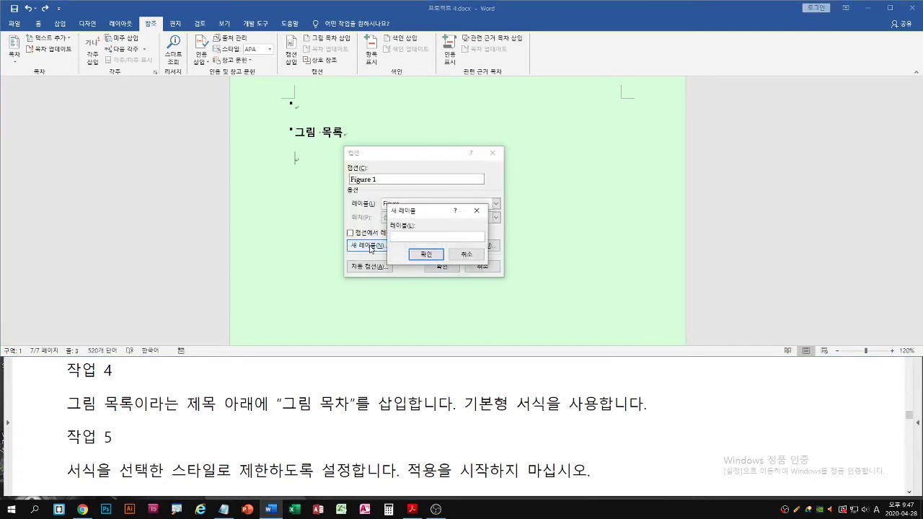
key(Hangul)
text(그림)
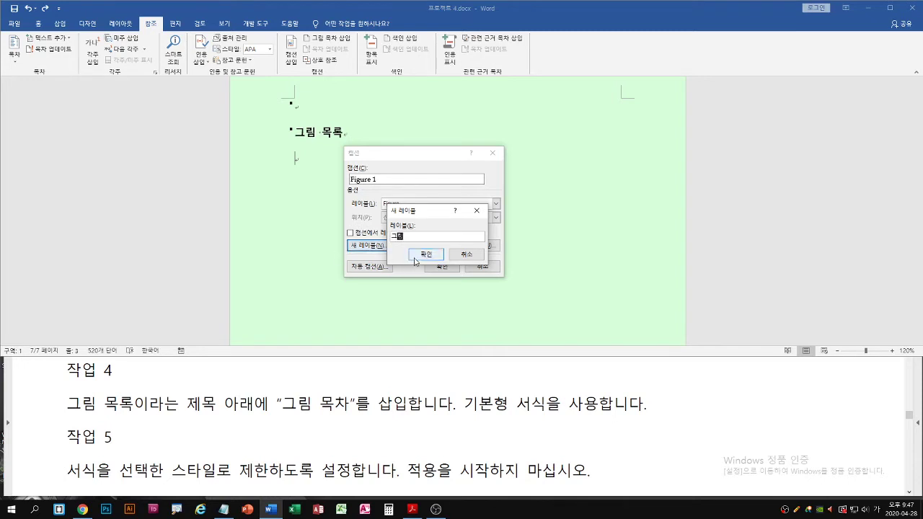
click(416, 257)
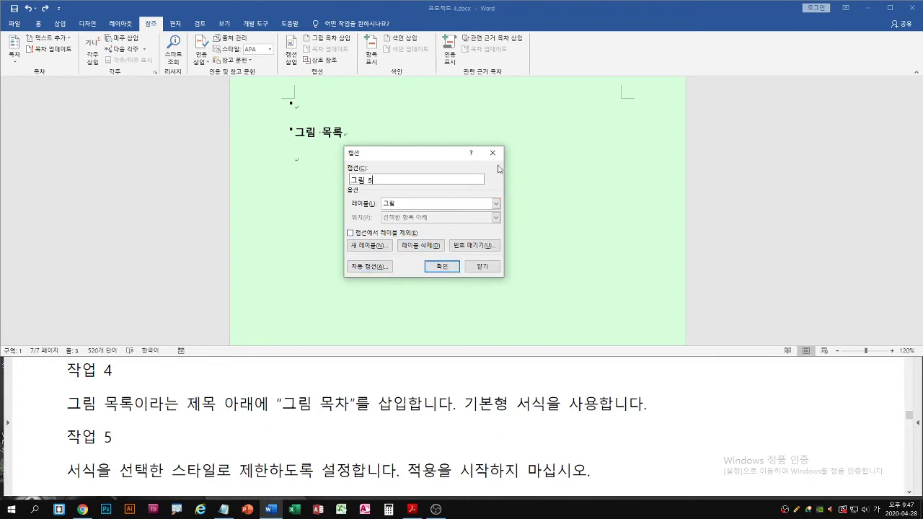
click(489, 267)
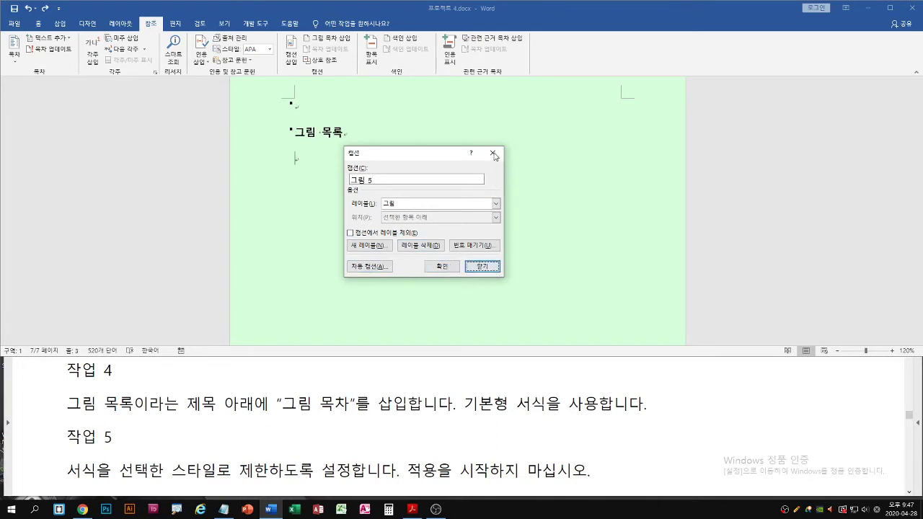
click(492, 268)
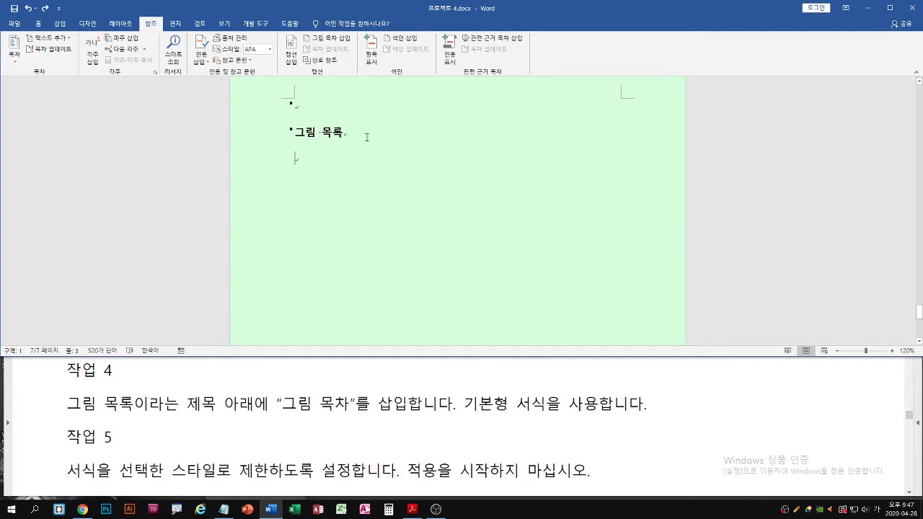
Insert a table of figures below 그림 목록 using the 기본형 format and the 그림 caption label
click(341, 42)
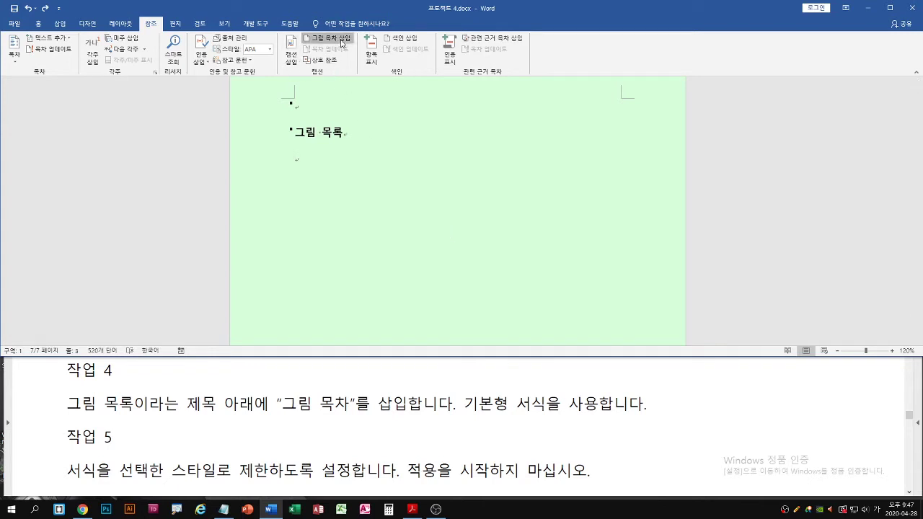
click(507, 267)
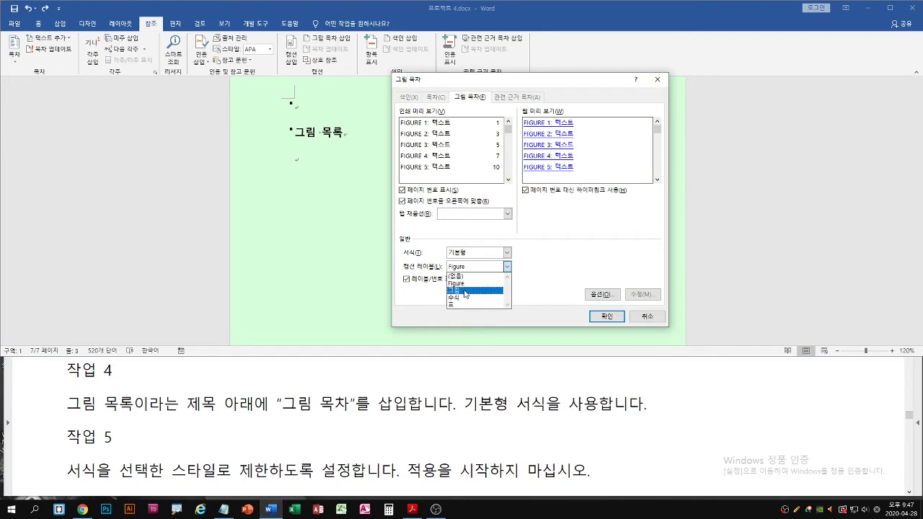
click(465, 291)
click(507, 266)
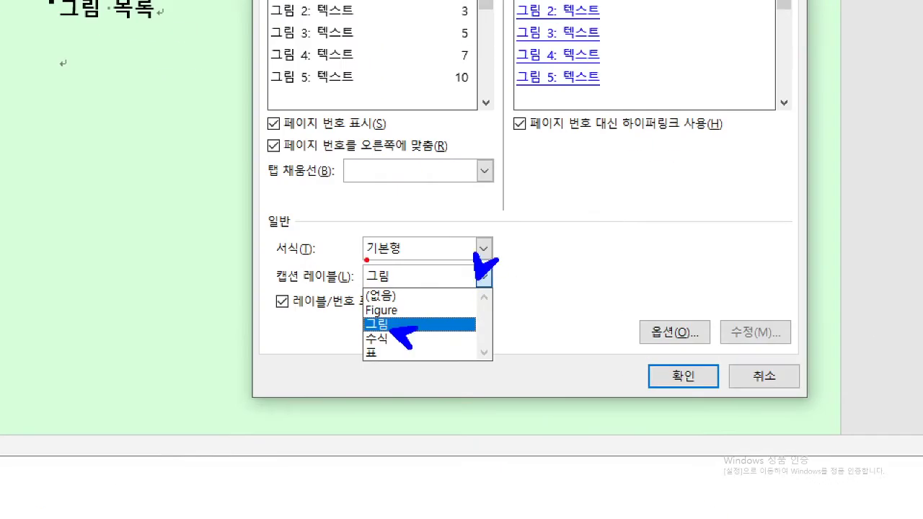
drag(364, 260, 414, 259)
drag(362, 335, 393, 333)
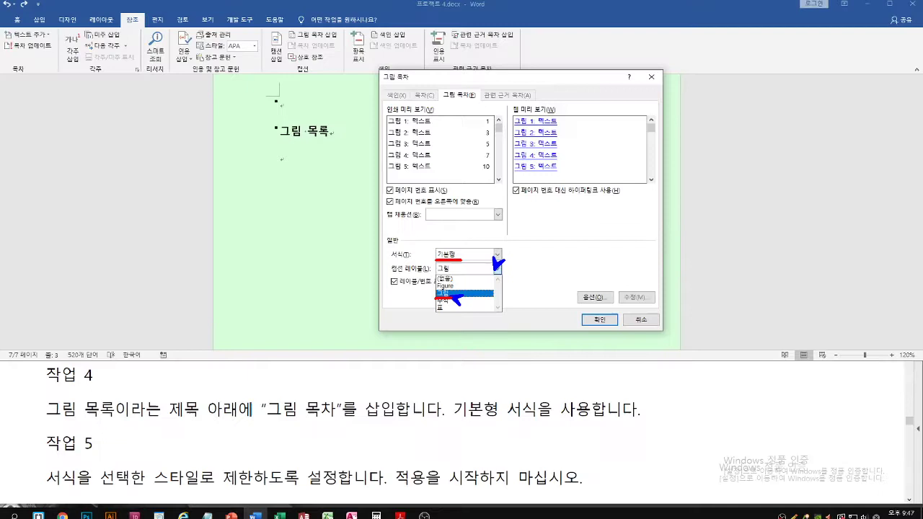
click(418, 324)
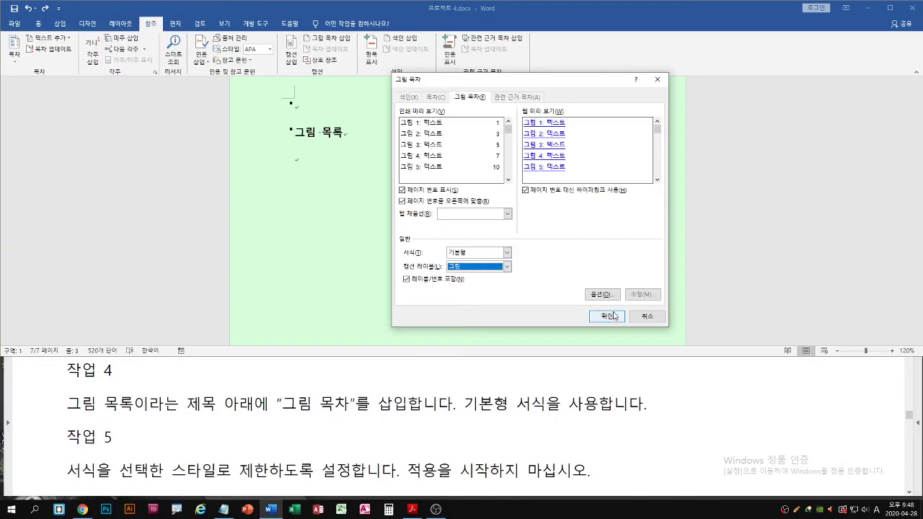
click(682, 383)
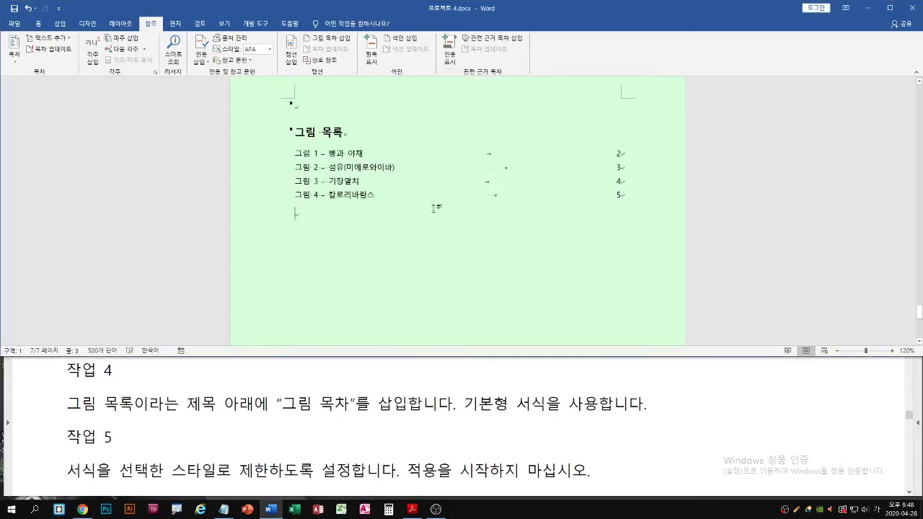
Bring up task 5 in the instructions and turn on the editing restriction that limits formatting to a selection of styles
click(276, 428)
scroll(280, 422, down, 1)
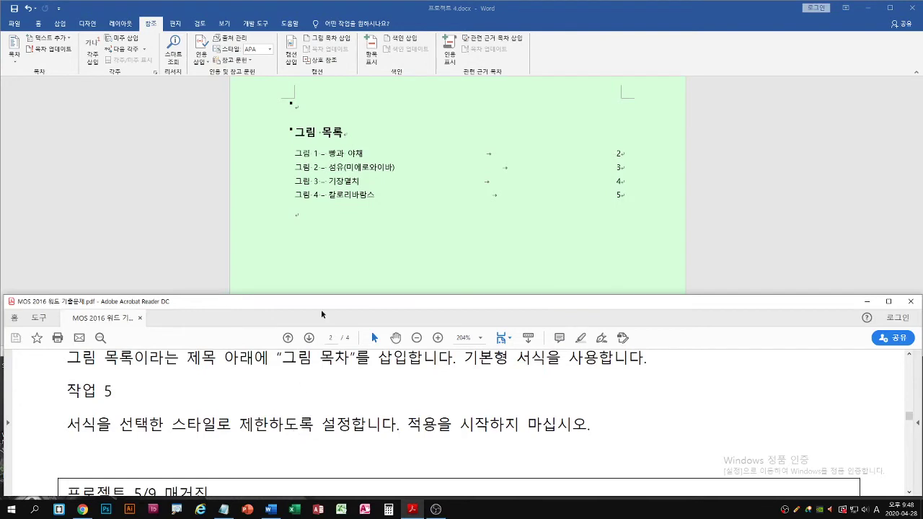
click(373, 214)
scroll(245, 387, down, 1)
click(374, 262)
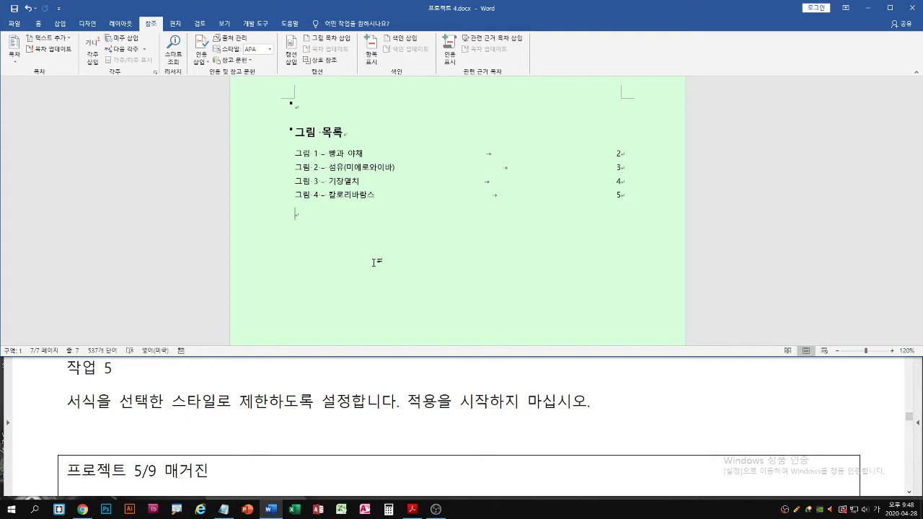
click(201, 26)
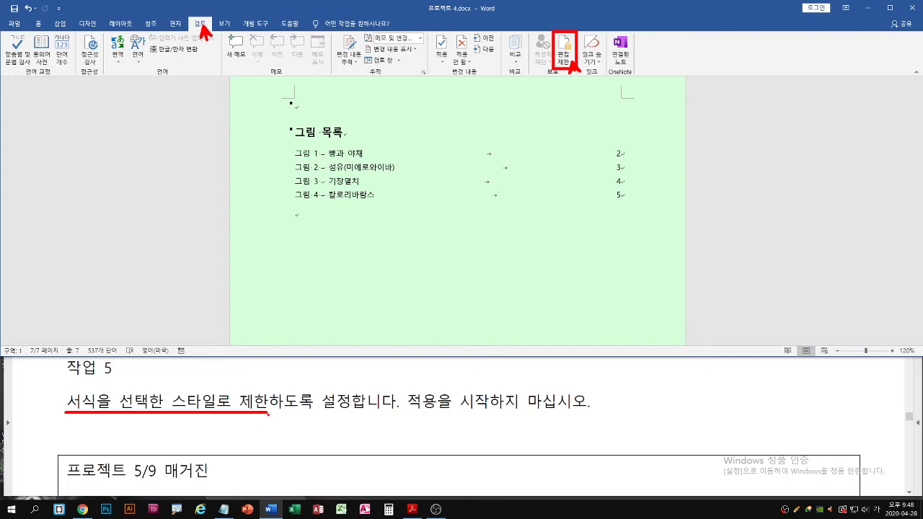
click(566, 63)
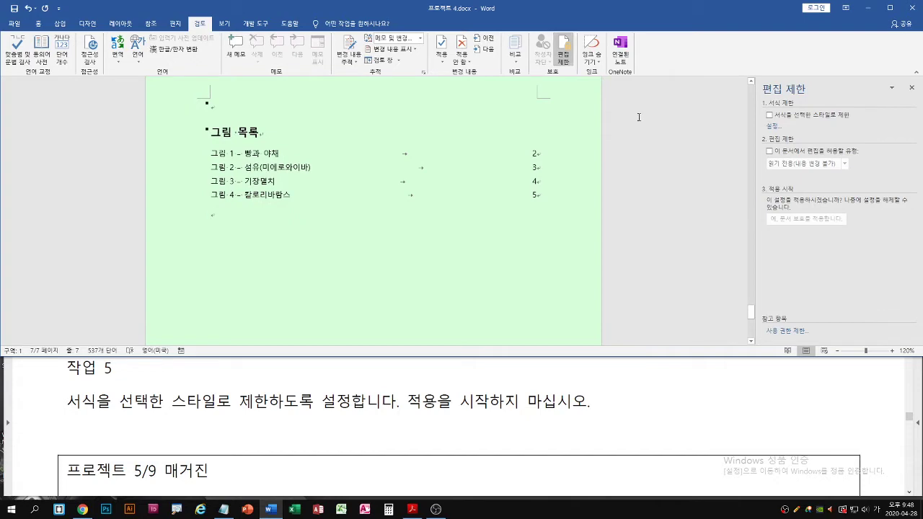
click(769, 116)
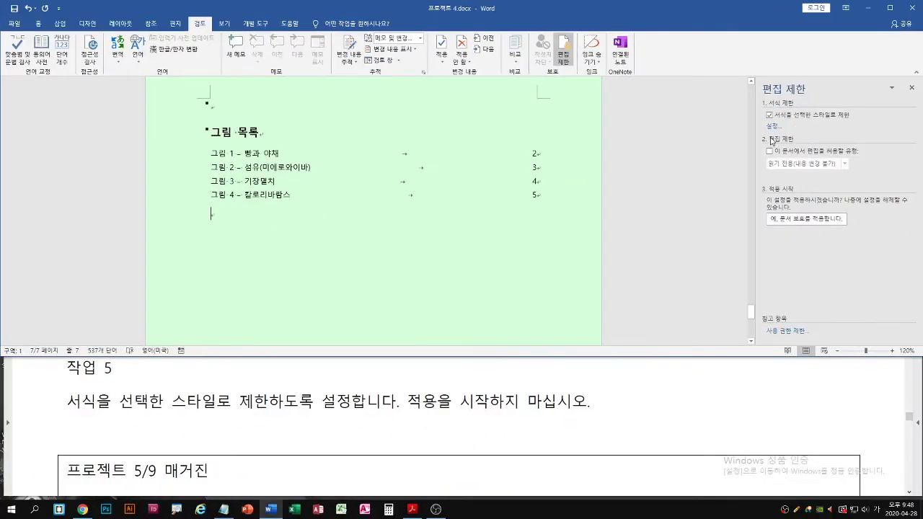
Accept the default allowed styles, decline removing disallowed formatting, and close the editing restrictions without starting enforcement
click(776, 132)
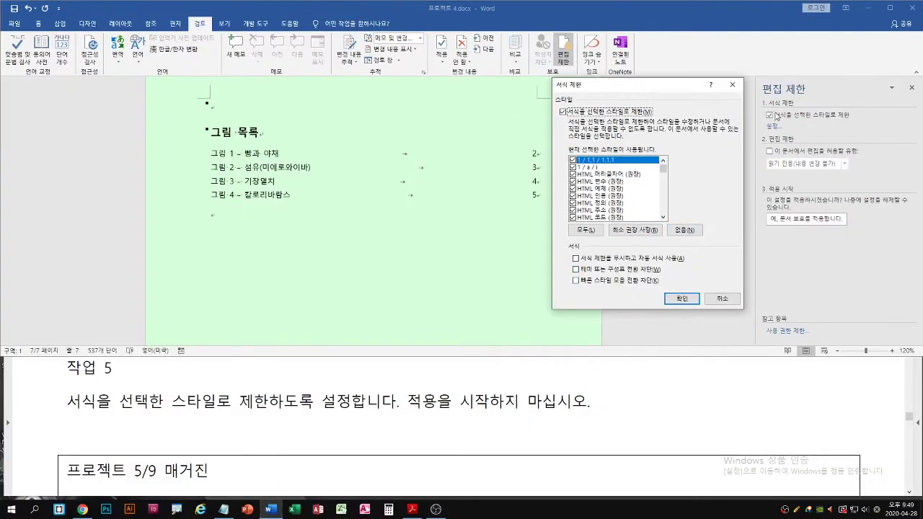
click(674, 300)
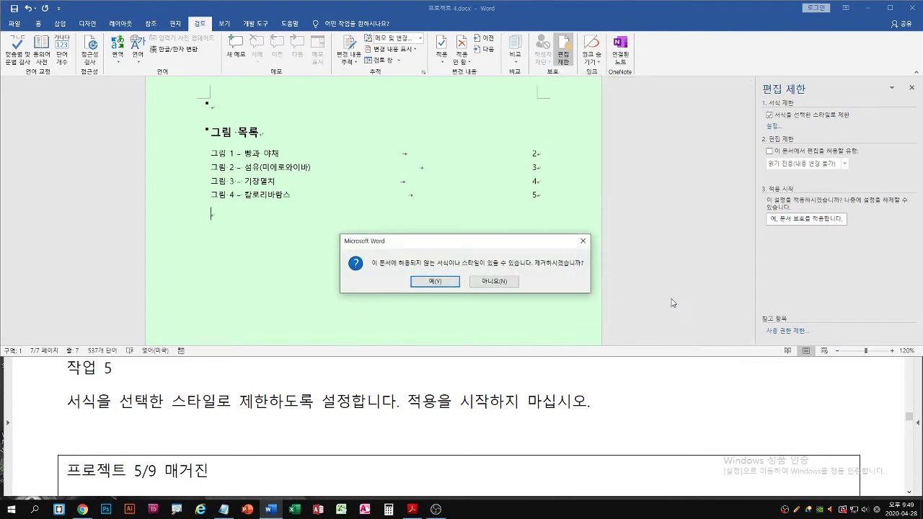
drag(369, 270, 578, 270)
click(496, 282)
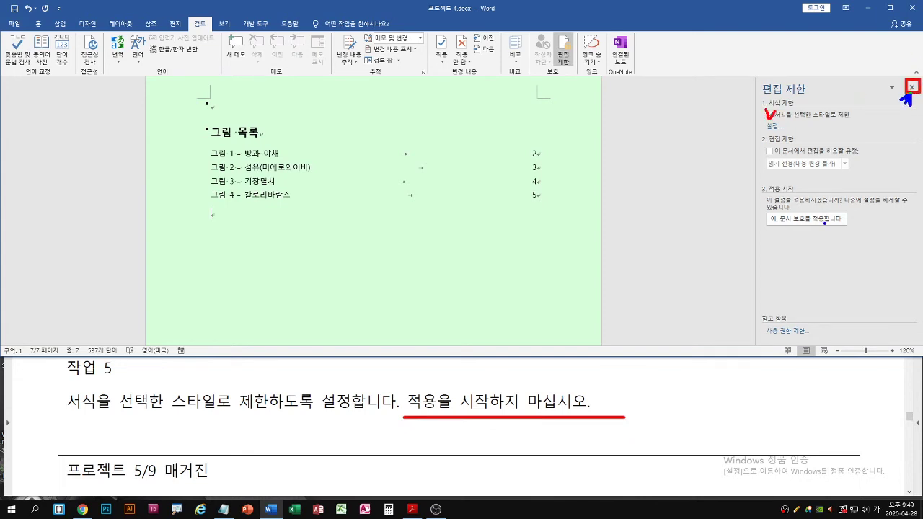
click(911, 87)
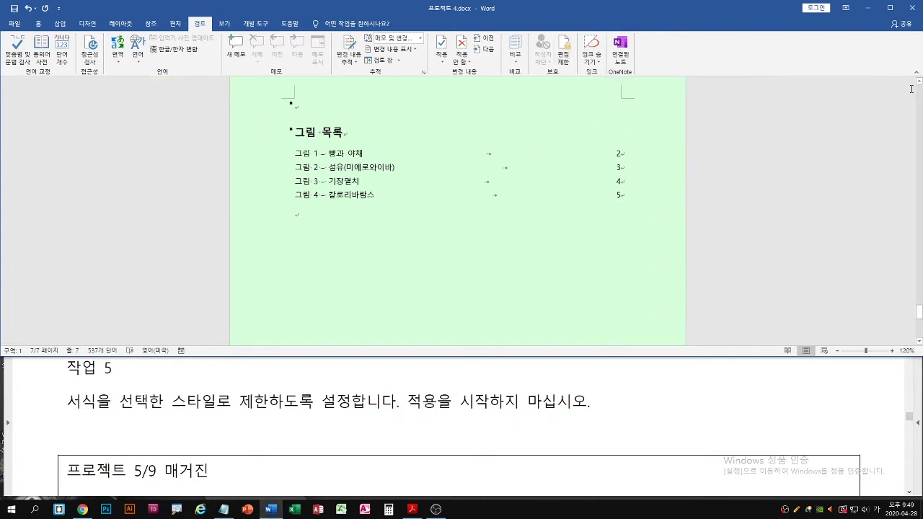
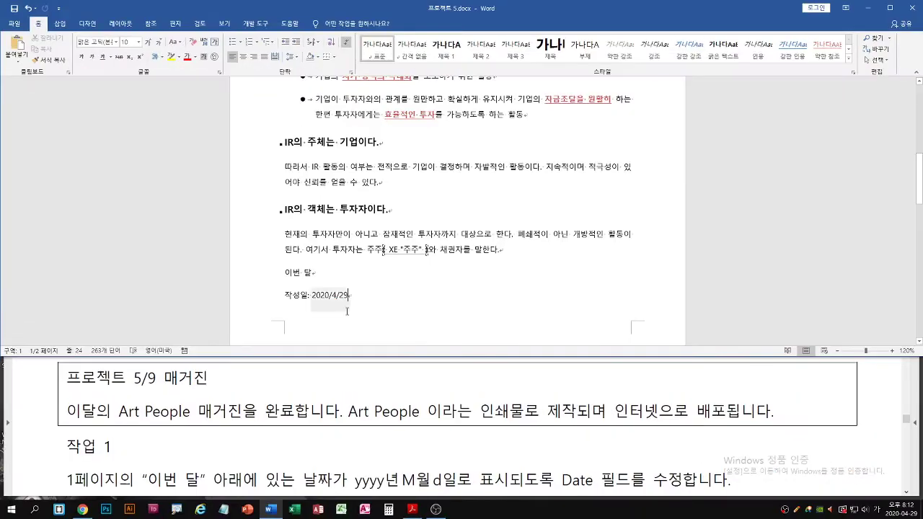
Examine the descriptions and date formats of the Date and PrintDate fields, leaving the field settings without inserting one
click(60, 24)
click(536, 59)
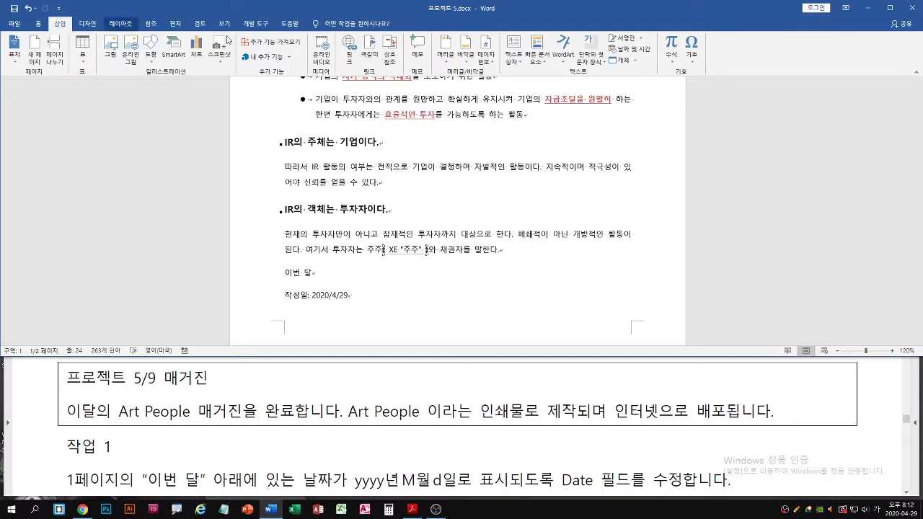
click(537, 58)
click(555, 98)
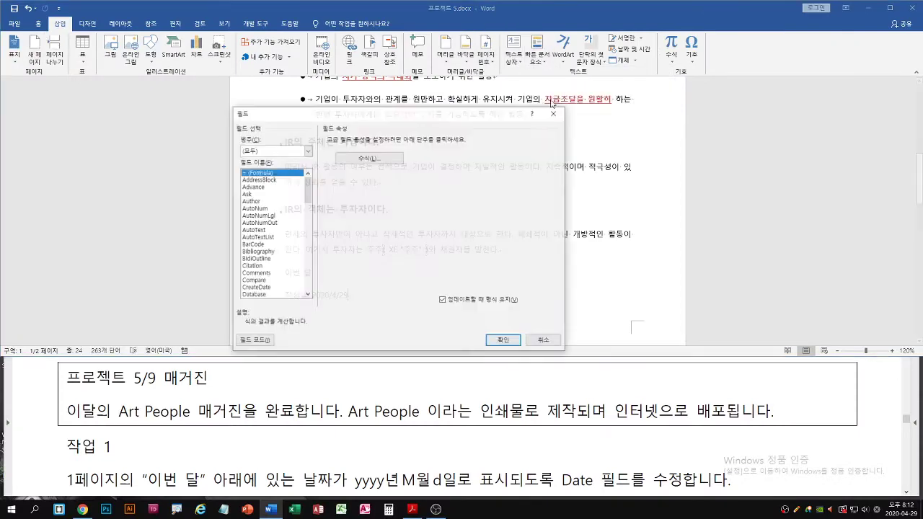
scroll(258, 214, down, 5)
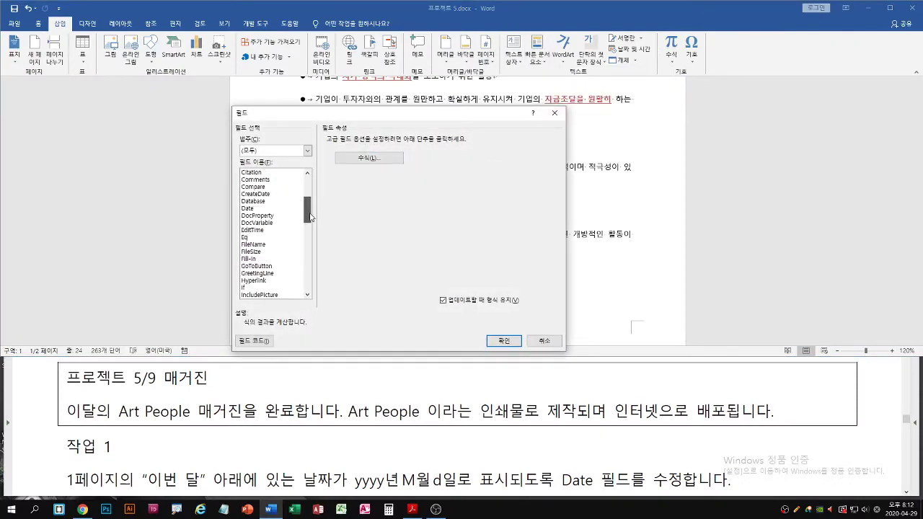
click(248, 208)
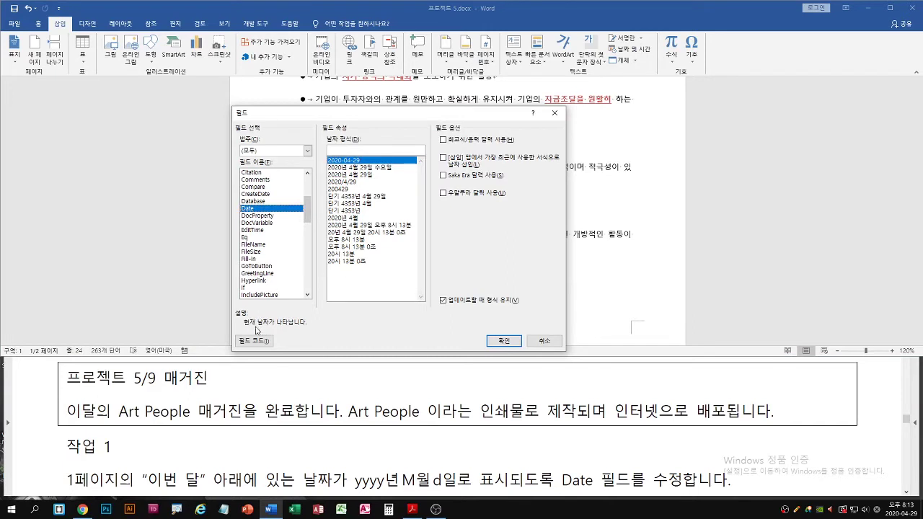
scroll(263, 238, down, 10)
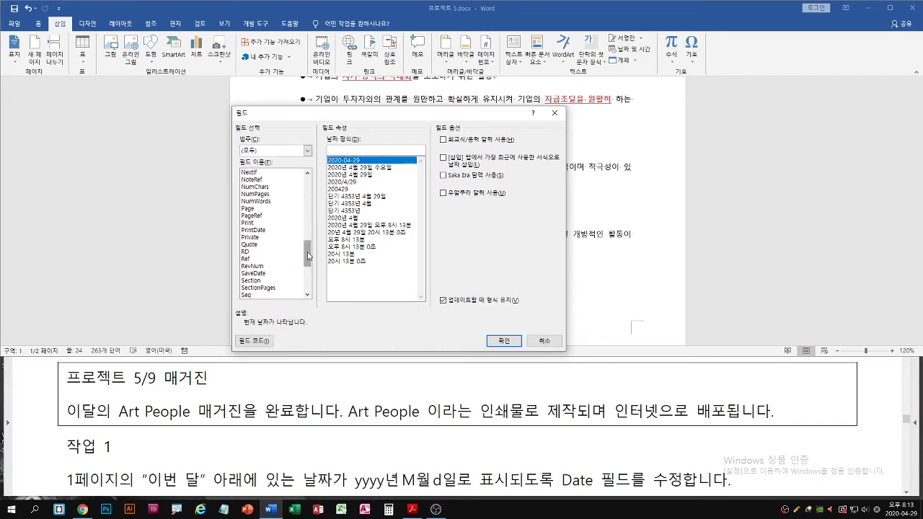
click(262, 230)
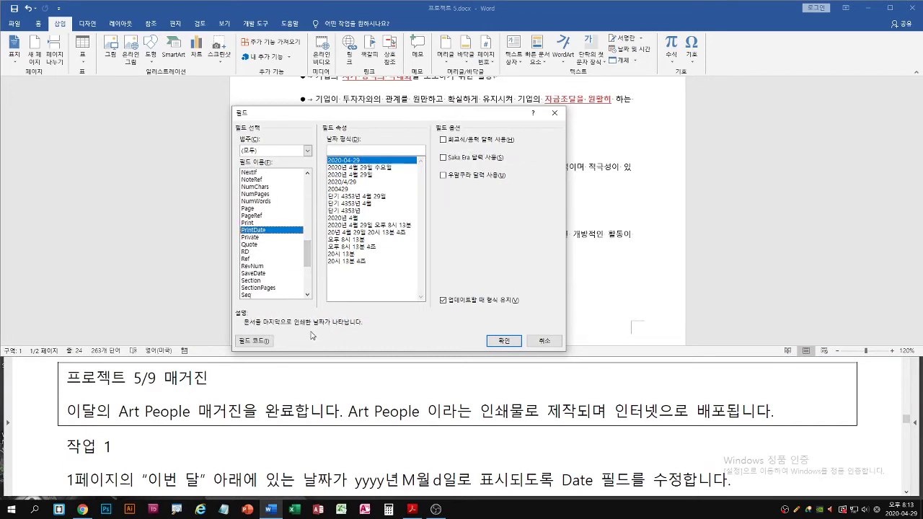
key(Return)
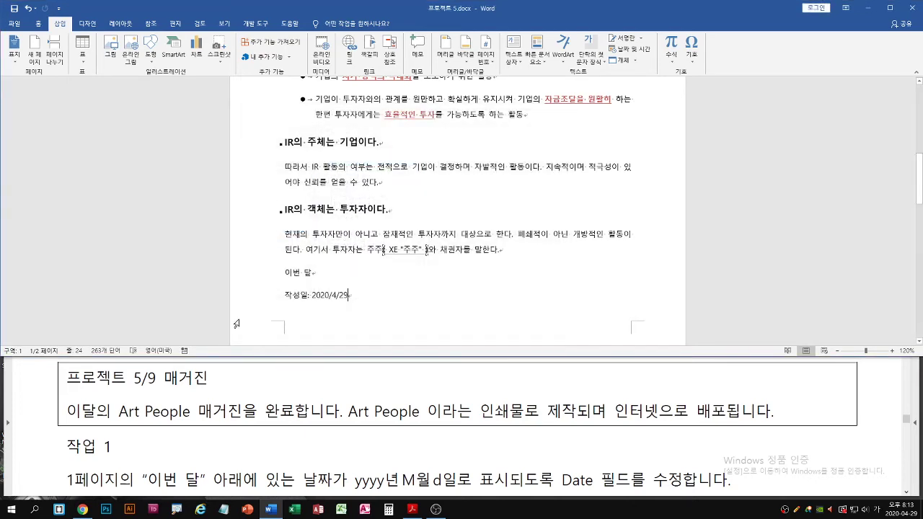
Open the Date field after 작성일 for editing and select the yyyy년 M월 d일 date format
right_click(337, 296)
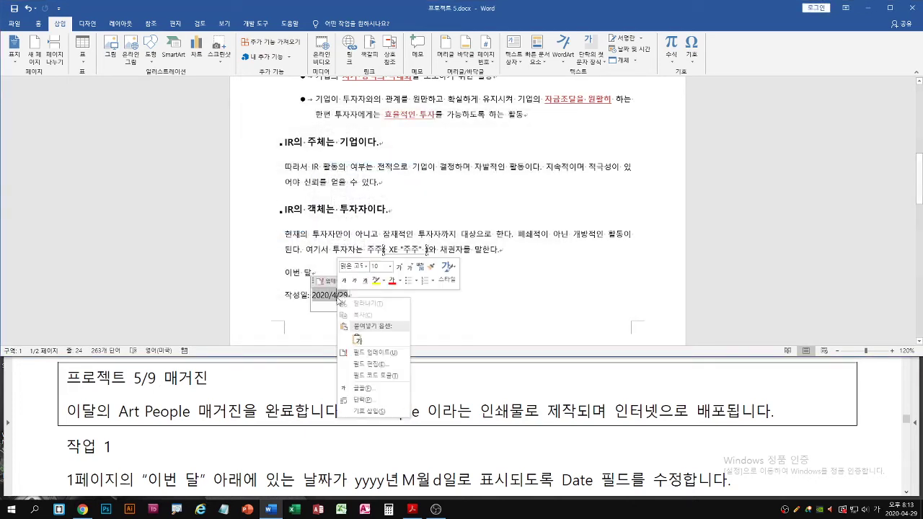
key(Escape)
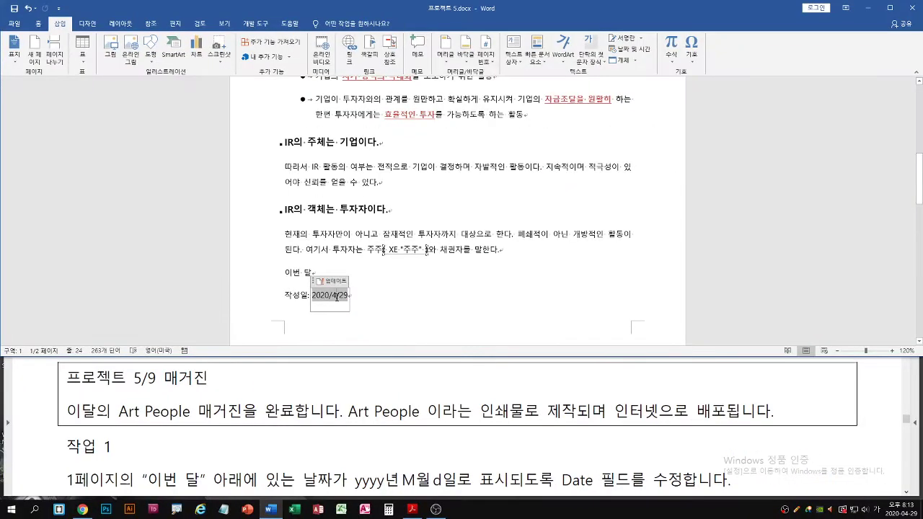
right_click(337, 297)
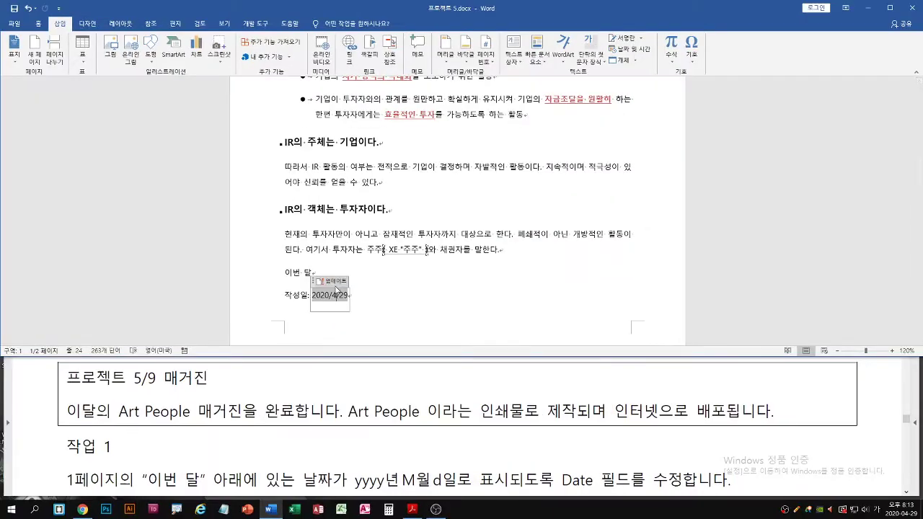
click(364, 361)
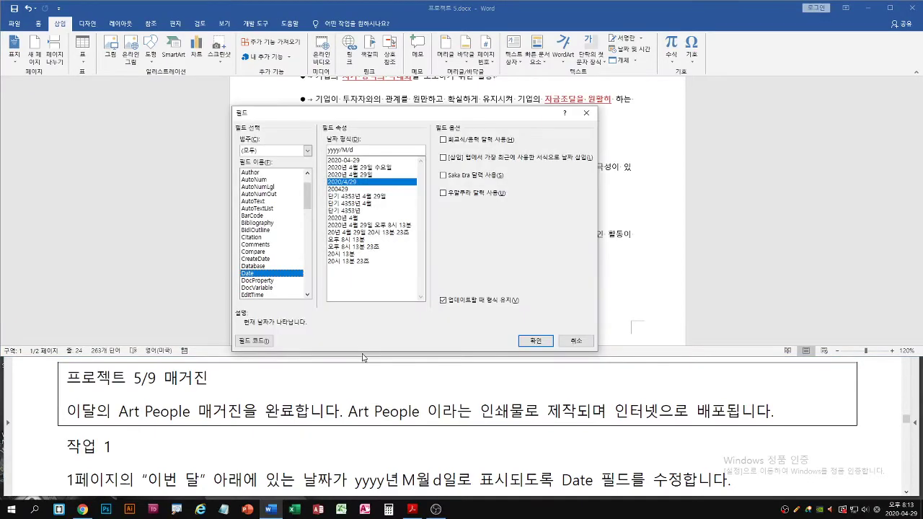
drag(482, 107, 625, 115)
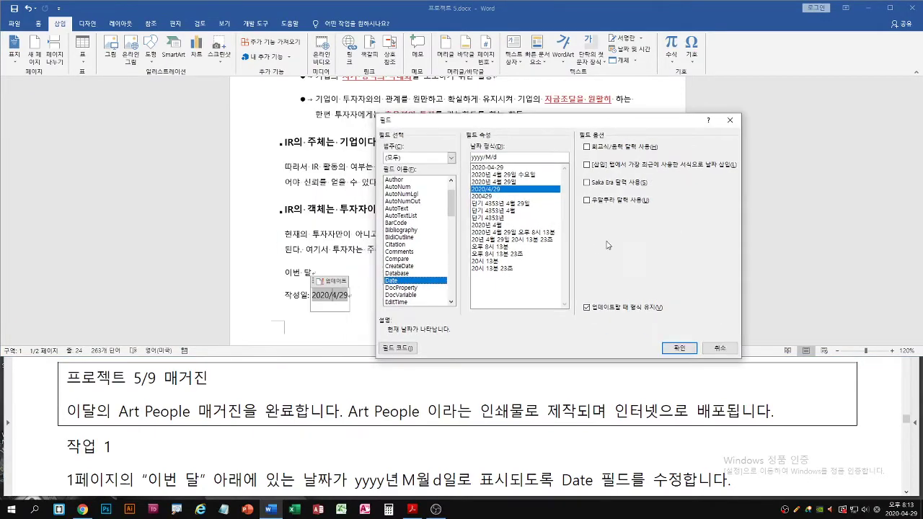
click(504, 182)
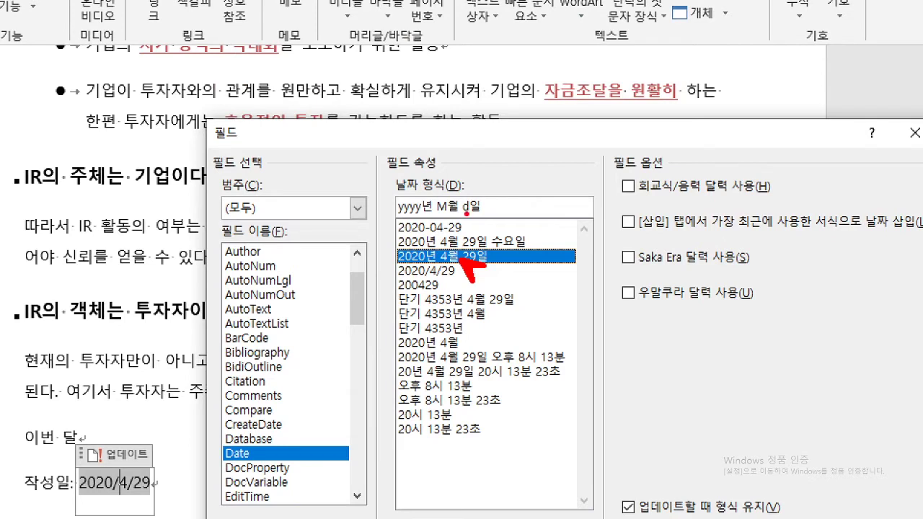
mouse_move(467, 252)
mouse_down()
mouse_move(412, 259)
mouse_move(454, 272)
mouse_up()
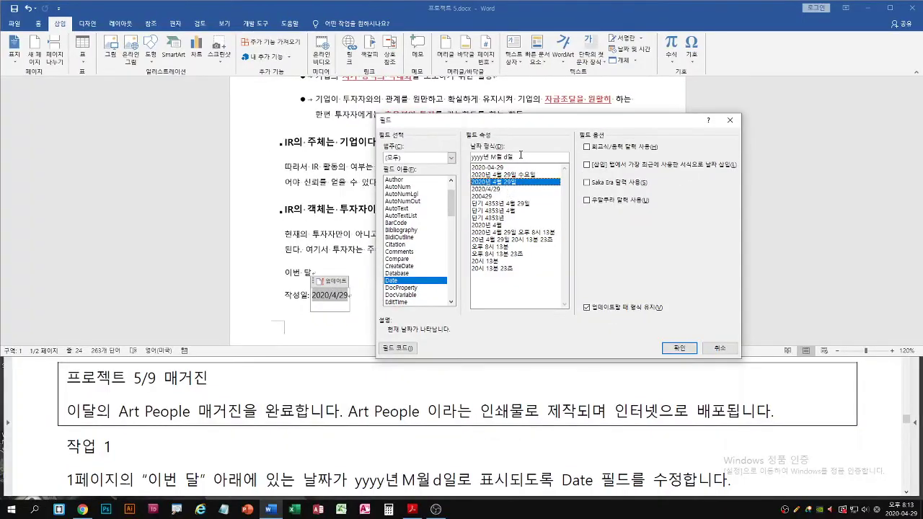
Replace the Date field's format with the manually entered yyyy년 m월 d일 and apply it
click(494, 202)
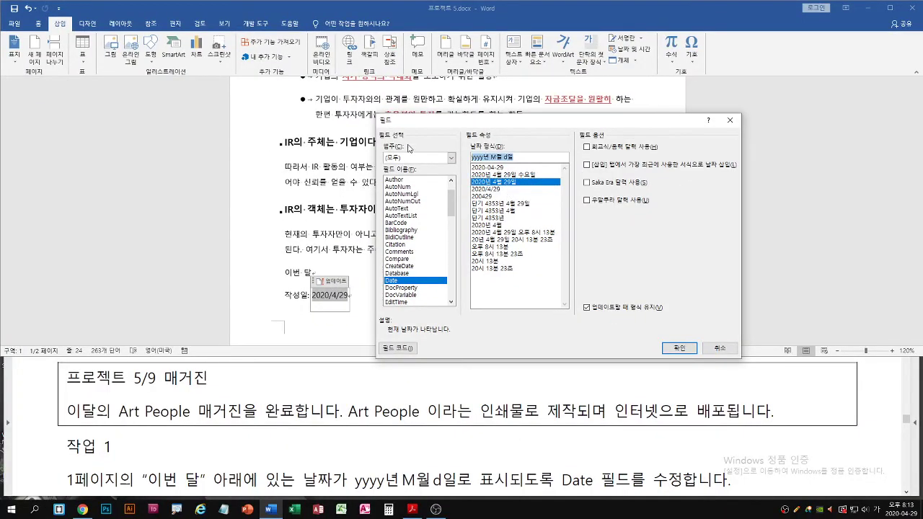
text(yyy)
text(yㄴ)
text(ㅕㄴ)
text(M월)
text( d)
key(Hangul)
text(일)
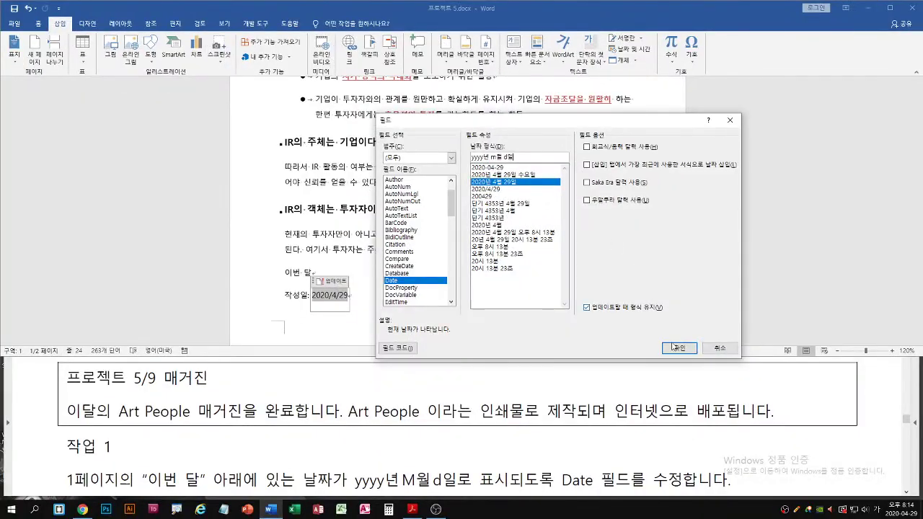
key(Return)
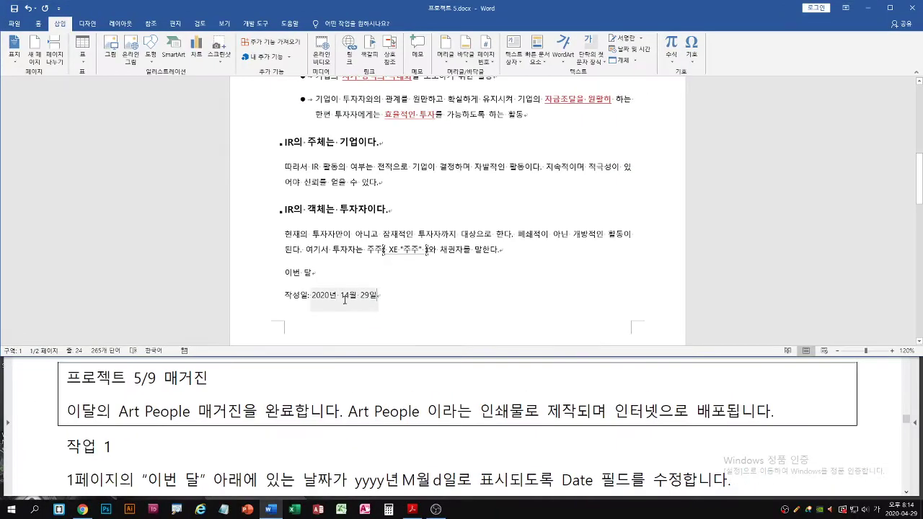
Edit the Date field after 작성일 again, correcting the month code to uppercase so the format is yyyy년 M월 d일
right_click(462, 249)
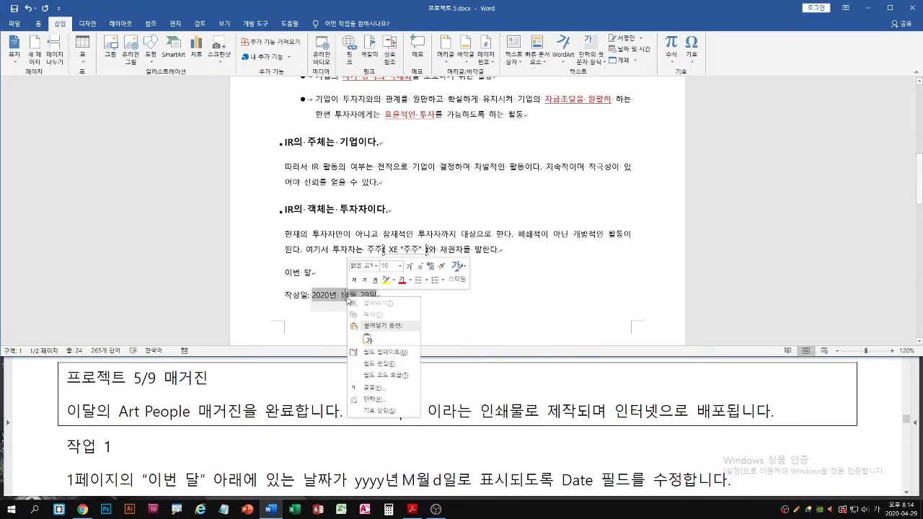
click(385, 366)
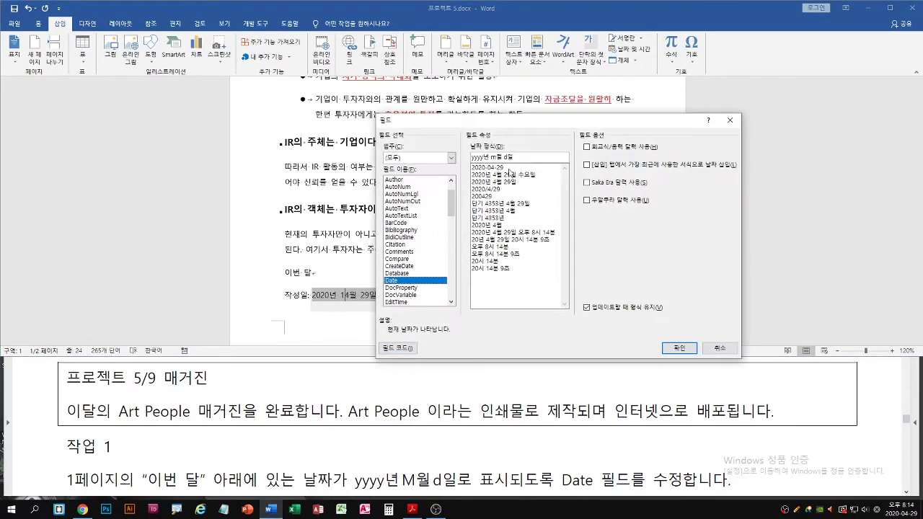
double_click(492, 156)
text(M)
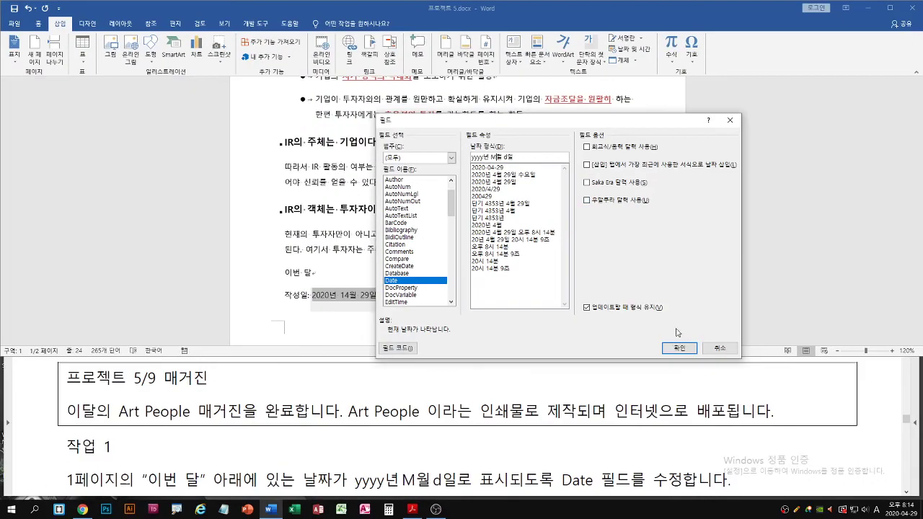
click(680, 348)
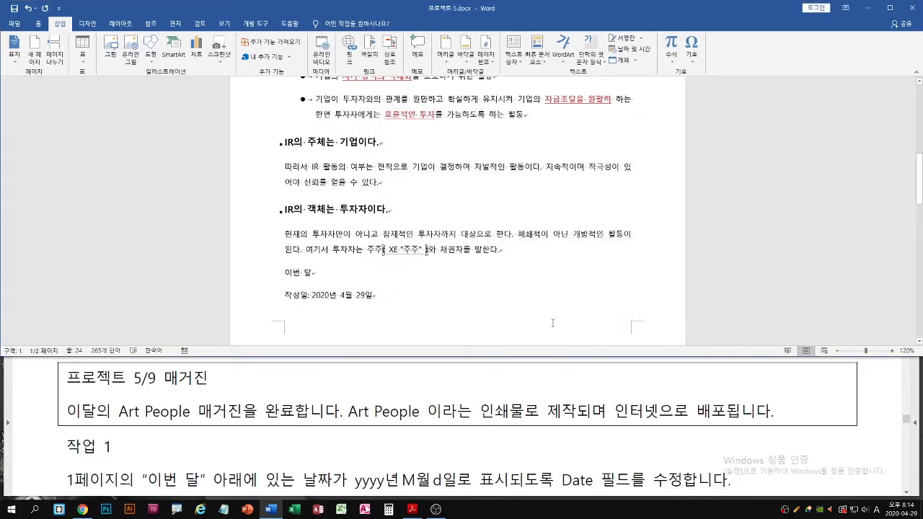
Bring up task 2 in the instructions and examine the line breaks in the English quotation on page 1
click(375, 447)
scroll(366, 425, down, 3)
scroll(366, 425, down, 5)
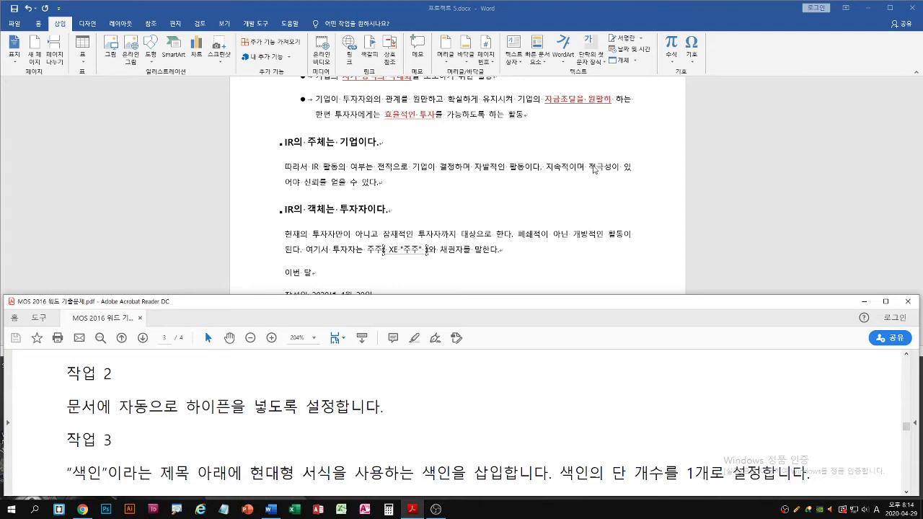
click(525, 196)
scroll(497, 208, down, 6)
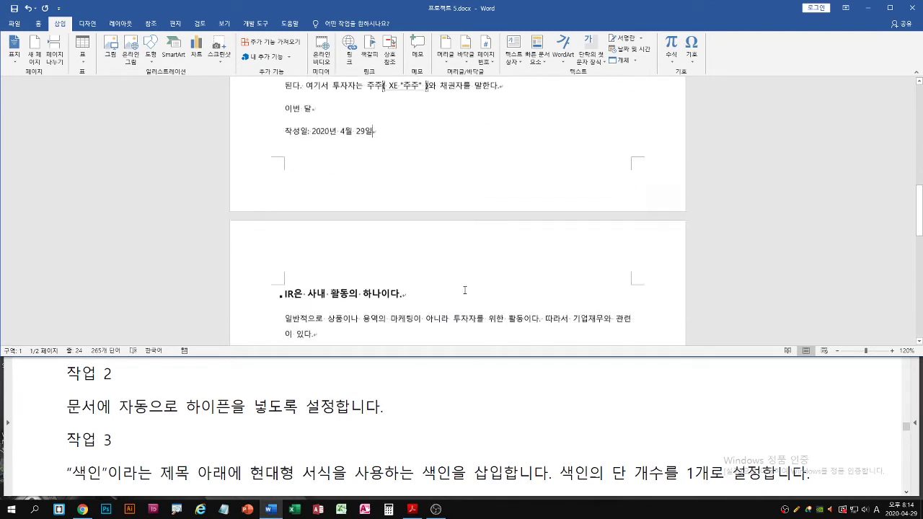
scroll(465, 288, up, 2)
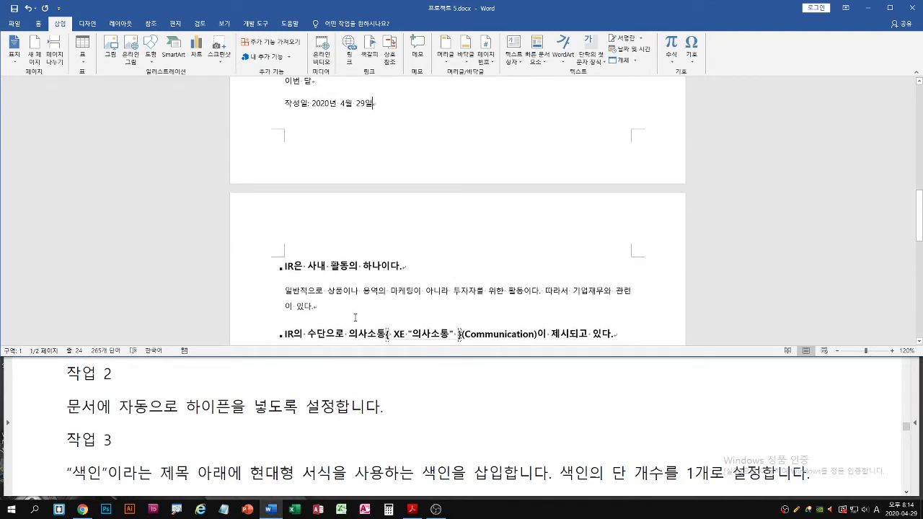
click(119, 24)
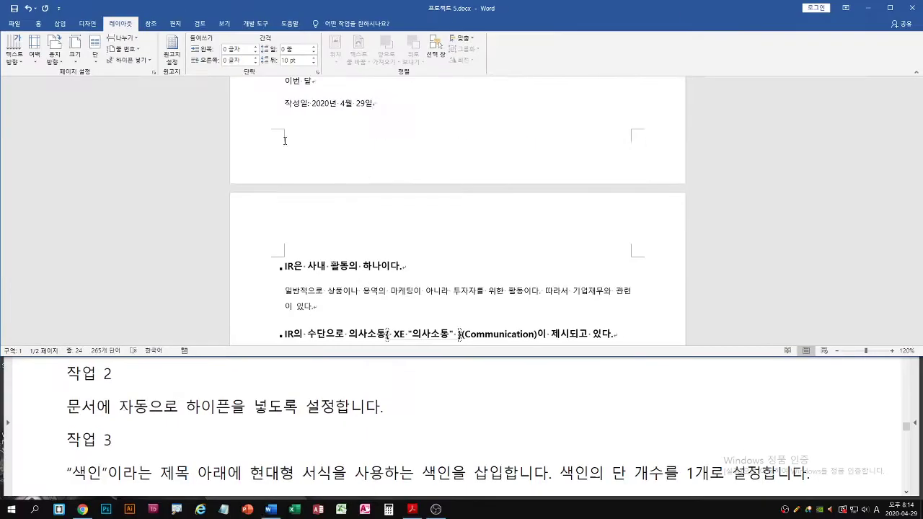
scroll(908, 418, up, 4)
scroll(377, 202, up, 10)
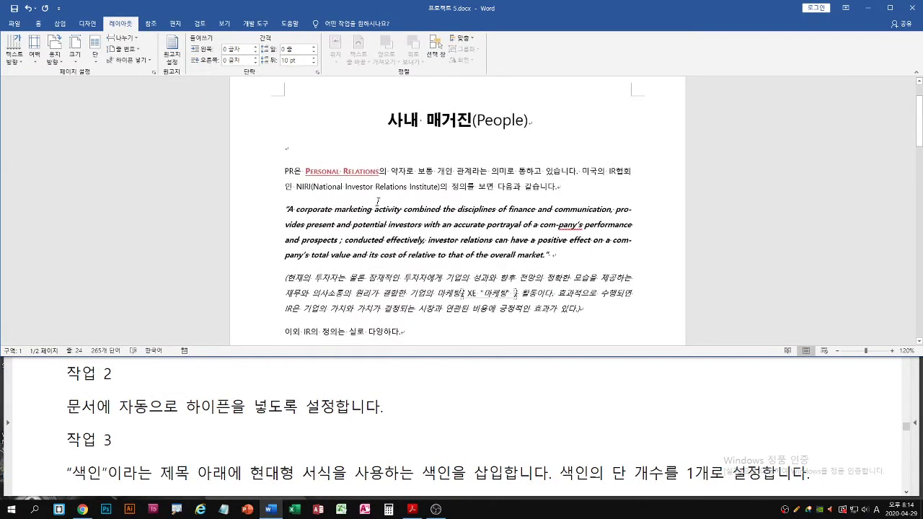
double_click(251, 215)
click(411, 240)
Check the document's hyphenation setting and set it to 없음
click(145, 61)
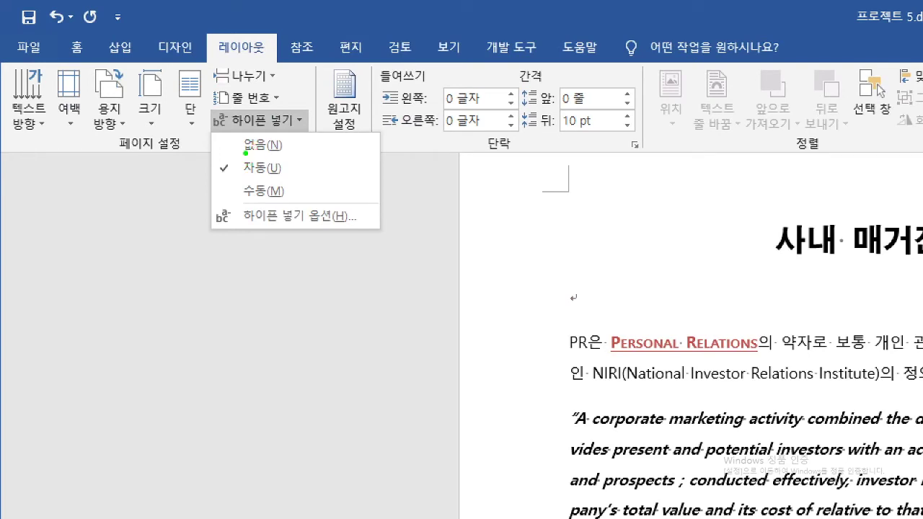
click(267, 163)
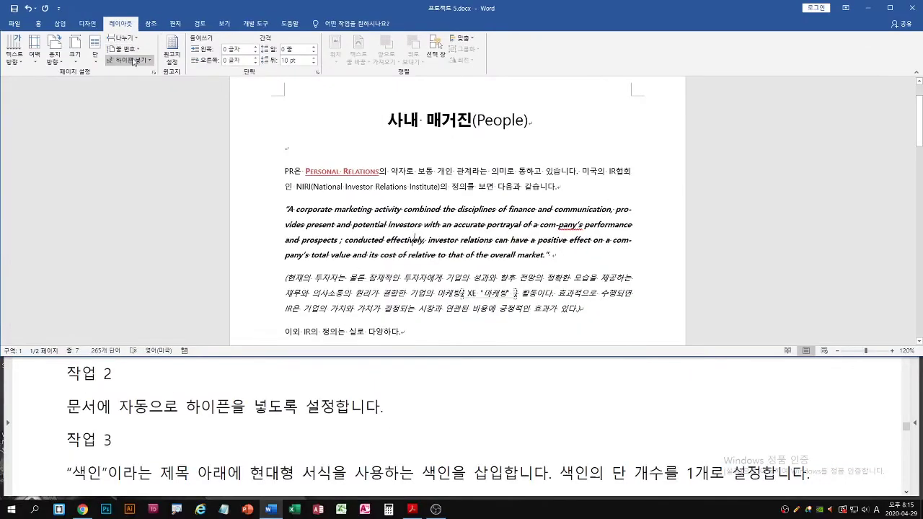
click(134, 63)
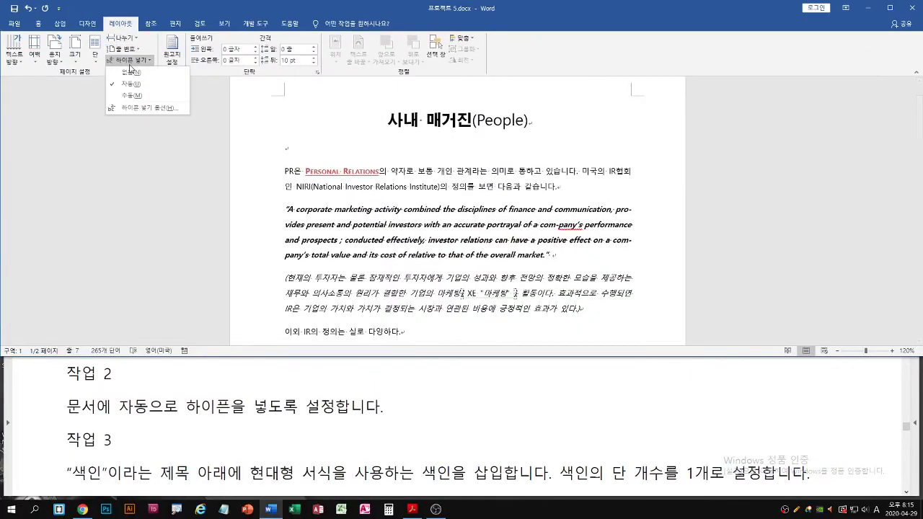
click(127, 75)
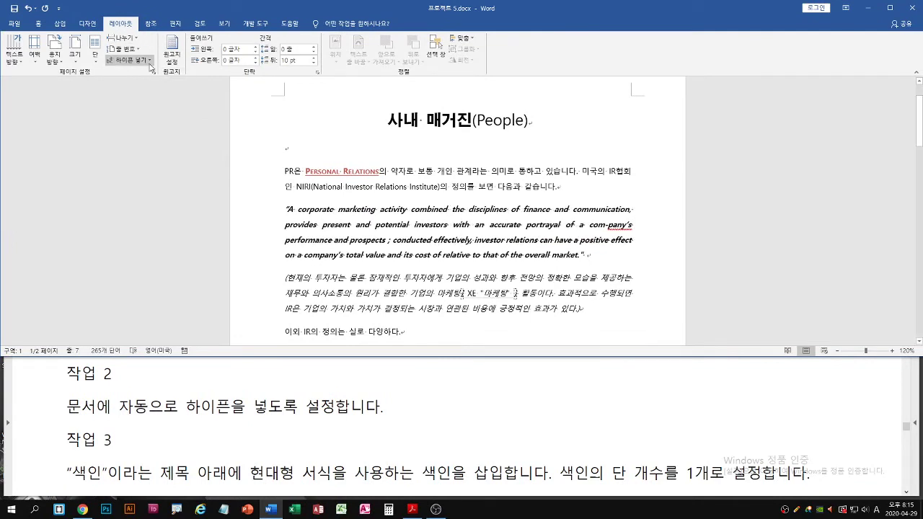
Set the document's hyphenation to 자동
click(149, 63)
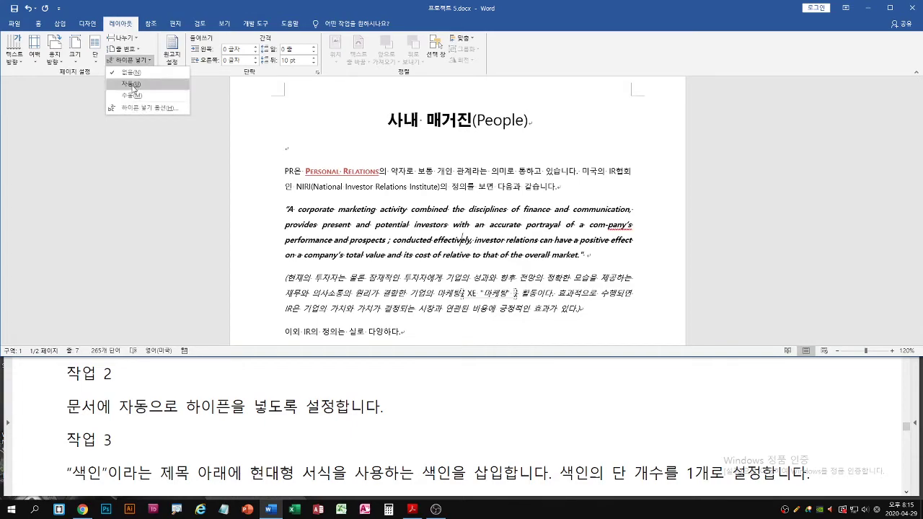
click(133, 85)
click(132, 61)
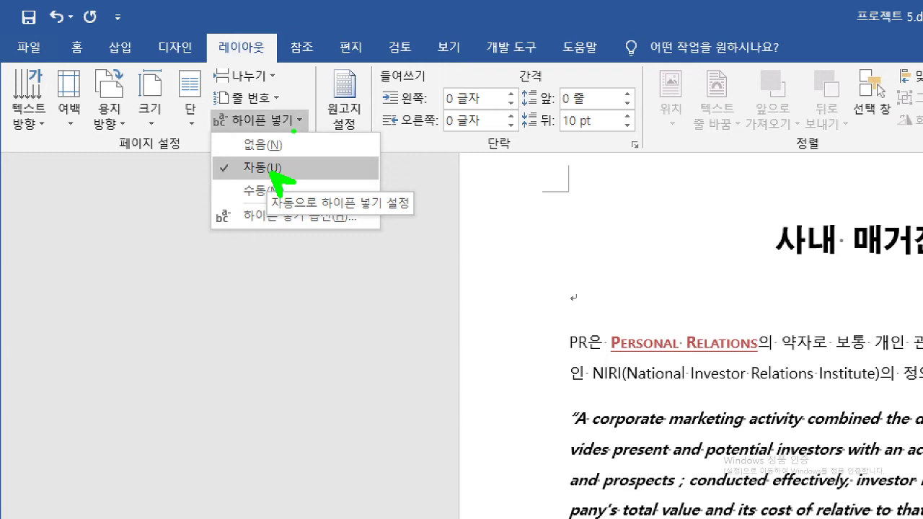
drag(288, 108, 306, 101)
drag(203, 153, 314, 181)
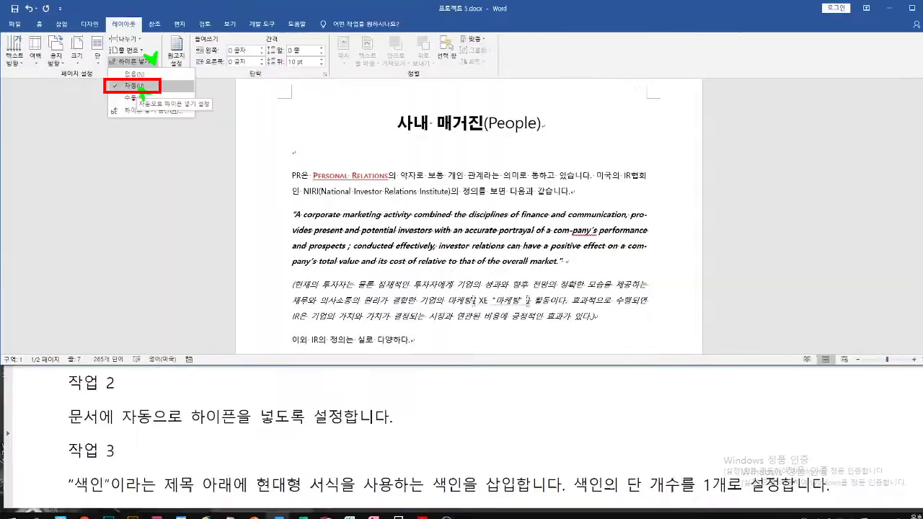
click(274, 170)
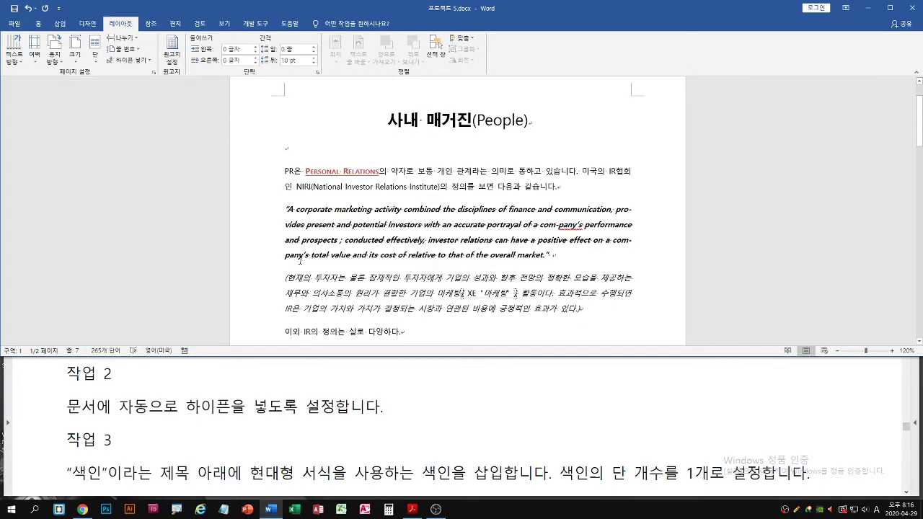
Bring up task 3 in the instructions and examine its index format and column requirements alongside the XE entries marked in the document
click(183, 441)
scroll(171, 435, down, 1)
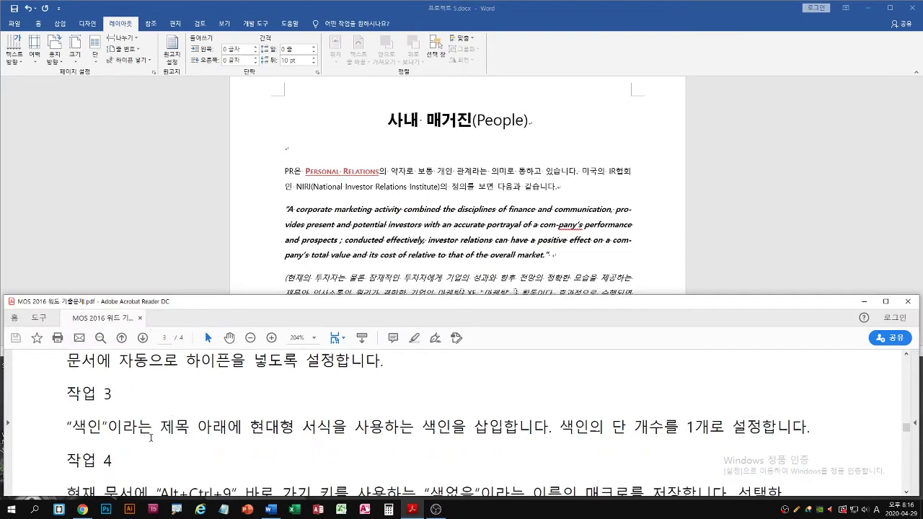
scroll(151, 436, down, 1)
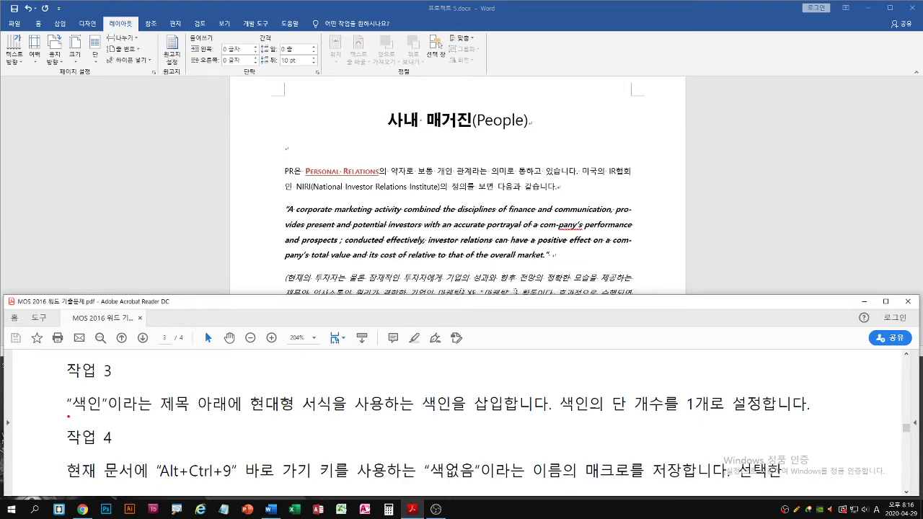
drag(68, 417, 500, 414)
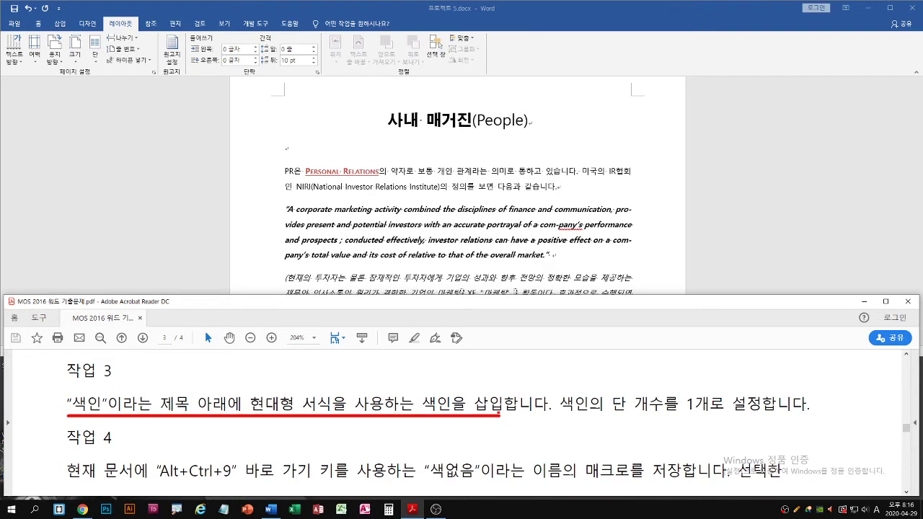
key(Escape)
click(300, 158)
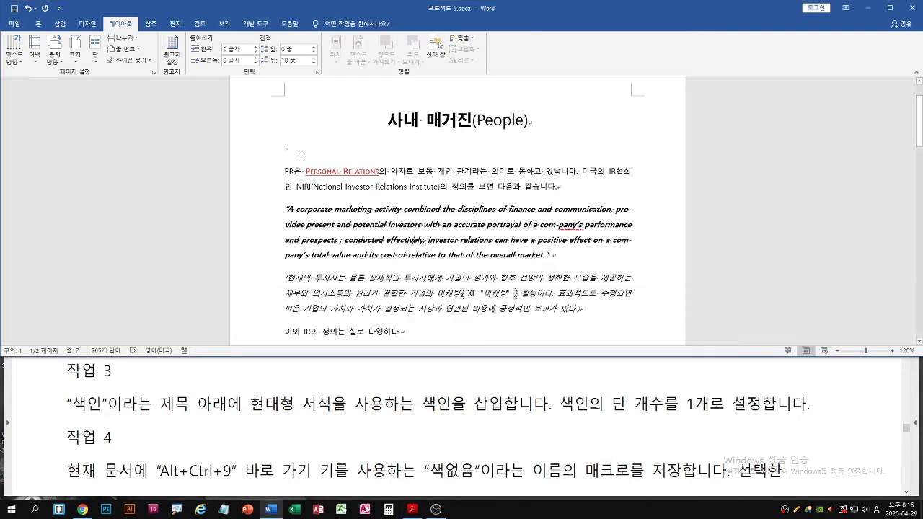
click(289, 150)
scroll(351, 206, down, 5)
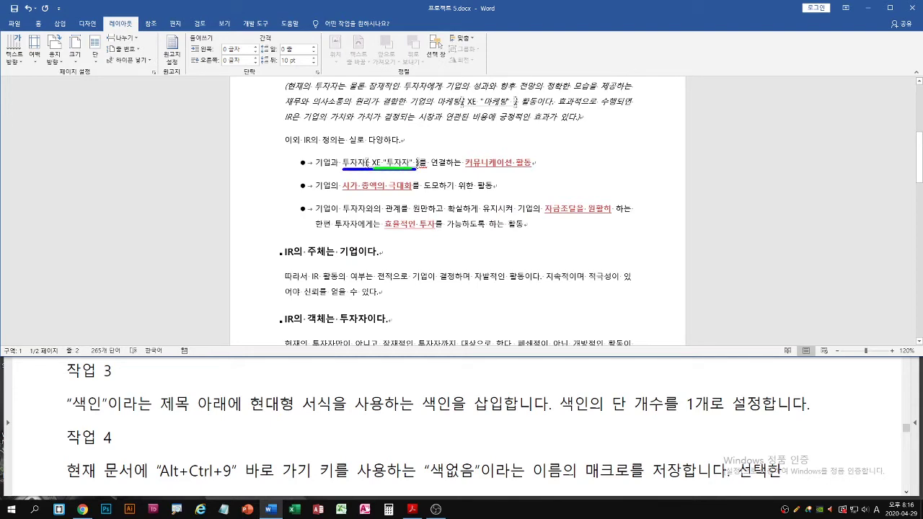
scroll(368, 216, down, 4)
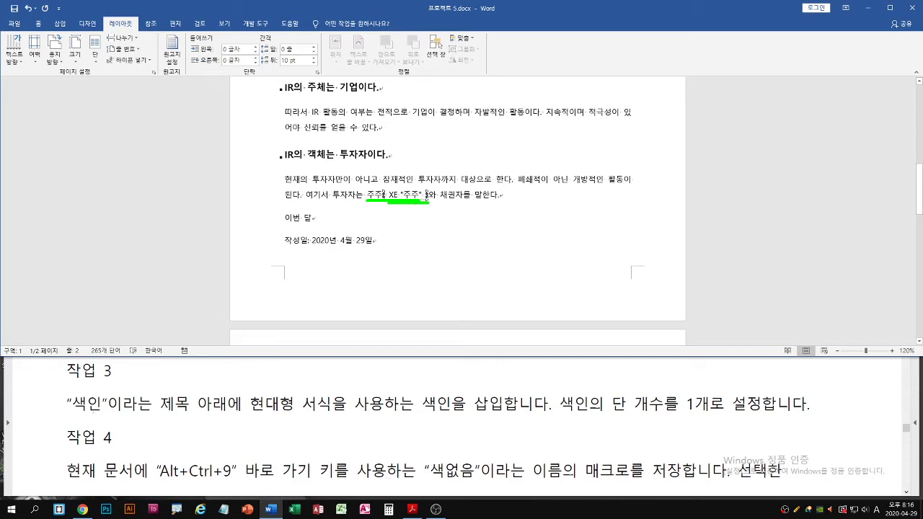
drag(69, 417, 496, 415)
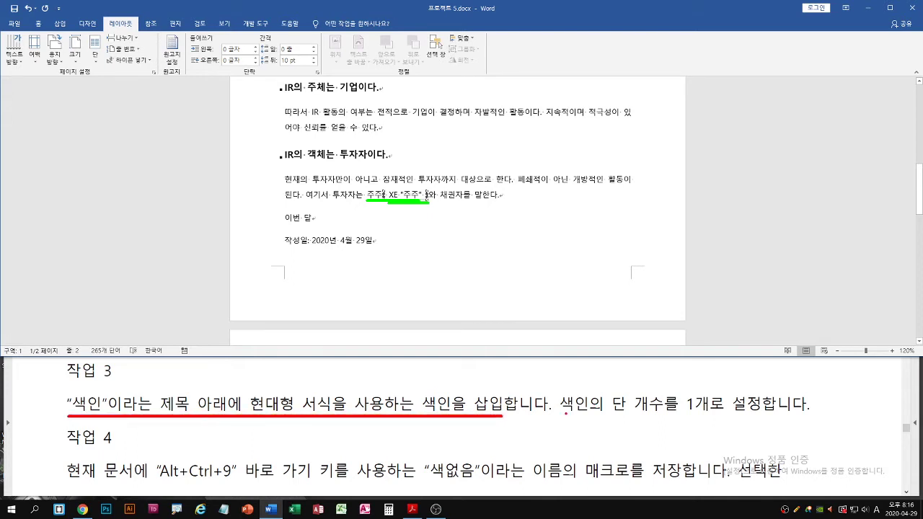
drag(566, 414, 754, 413)
key(Escape)
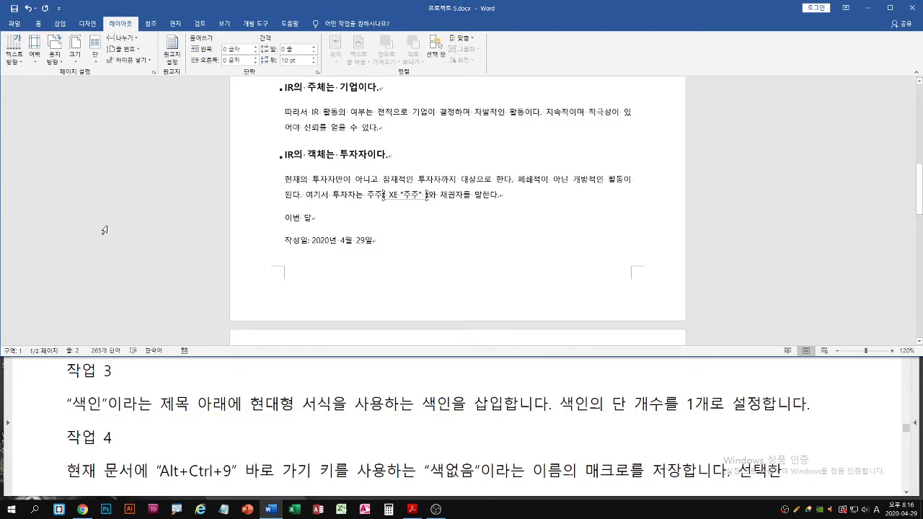
Place the cursor in the empty paragraph below the 색인 heading and start inserting an index there
key(ctrl+End)
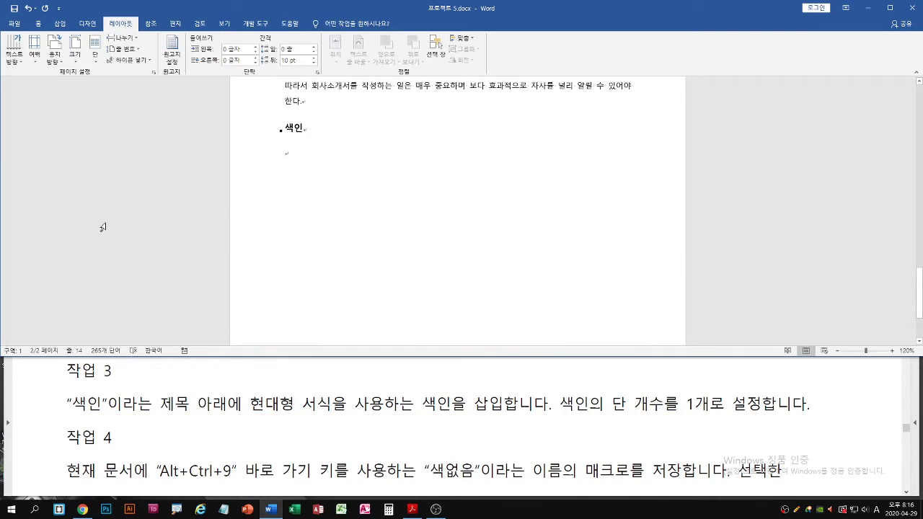
text(ctrl + end)
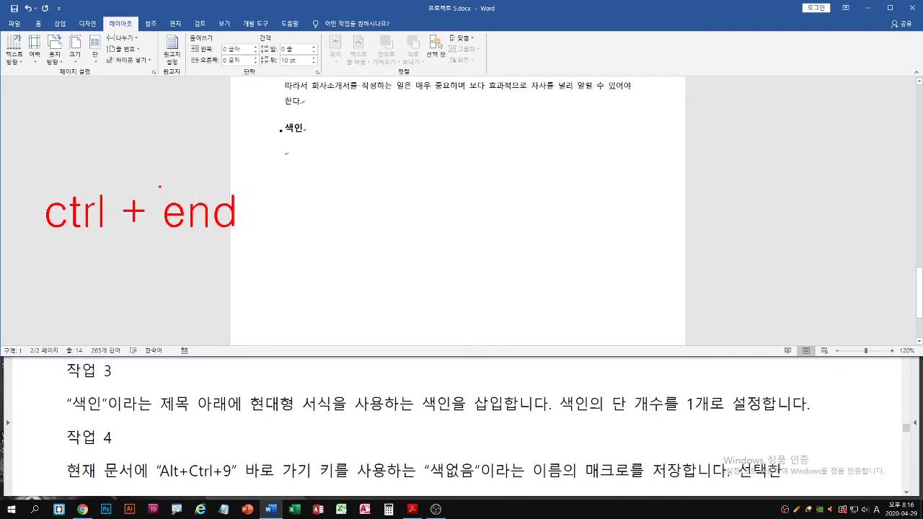
drag(159, 186, 246, 242)
key(Escape)
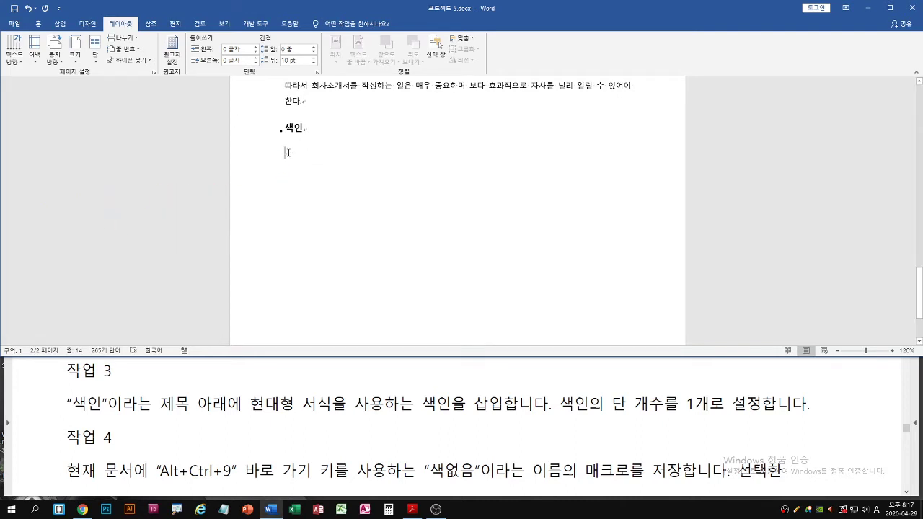
key(ctrl+2)
drag(287, 153, 270, 171)
click(150, 23)
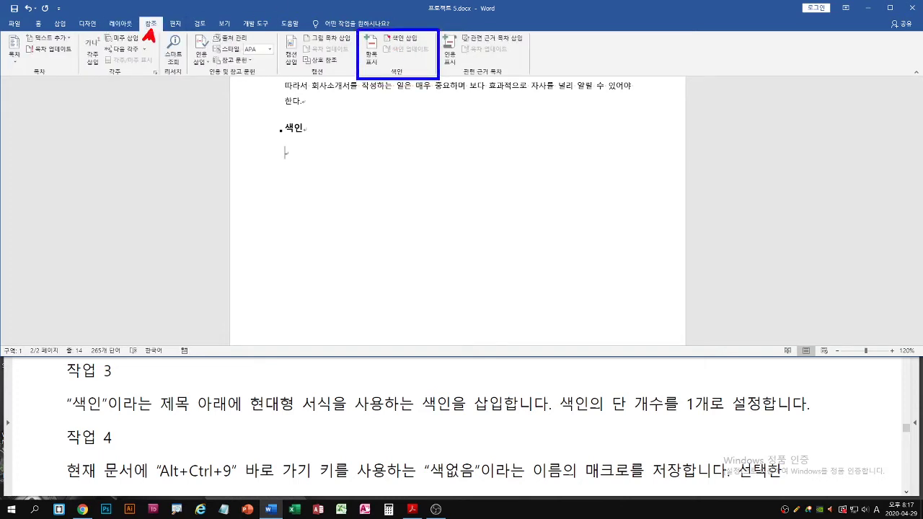
click(402, 39)
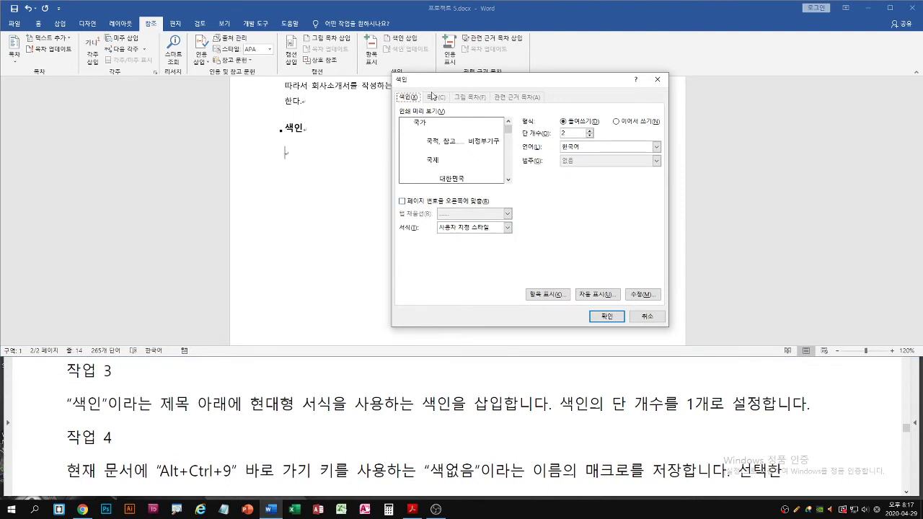
Choose the 현대형 format for the index
click(493, 228)
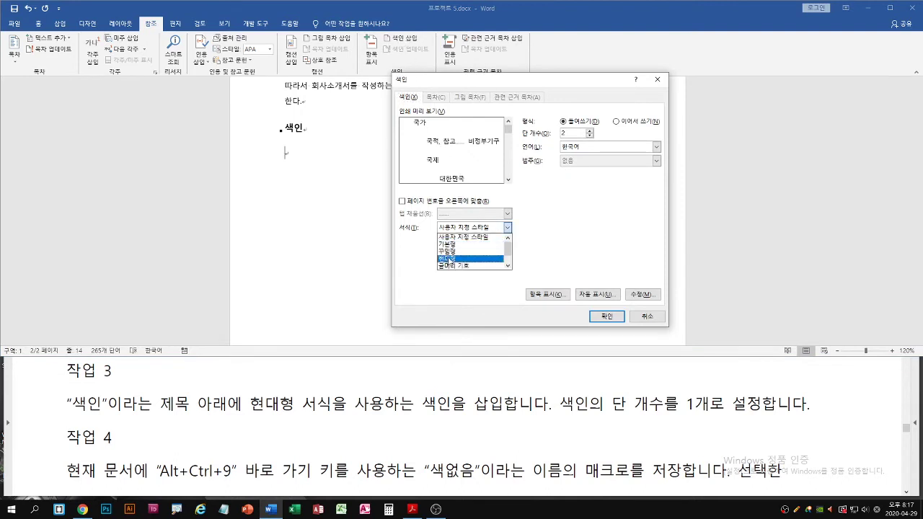
click(447, 258)
click(497, 228)
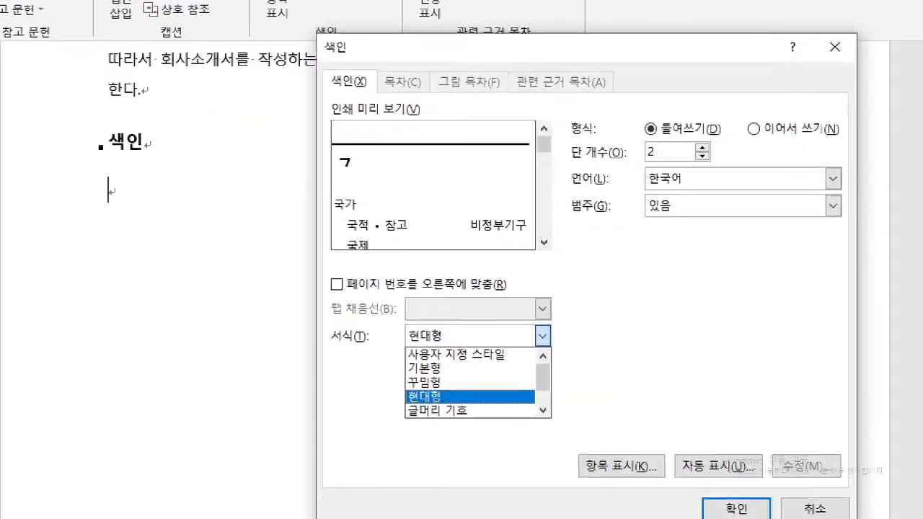
drag(449, 145, 448, 182)
drag(427, 249, 427, 256)
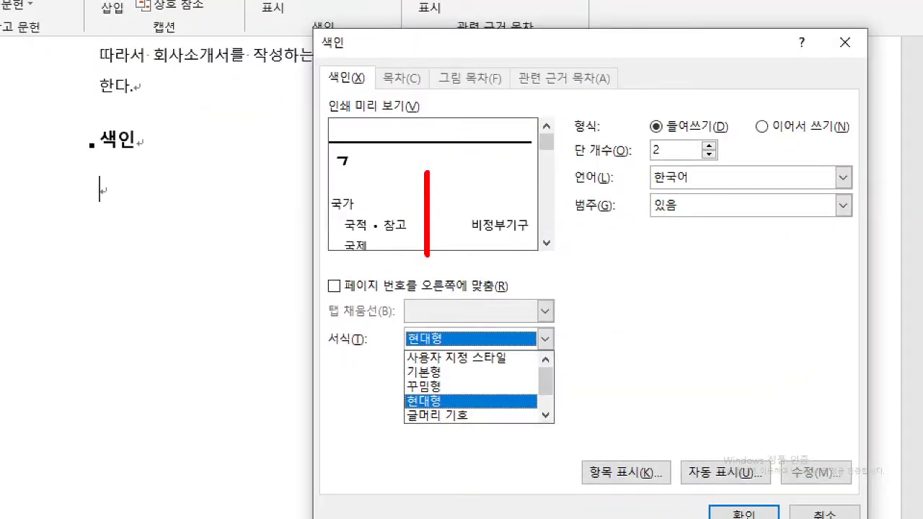
key(b)
drag(445, 187, 405, 218)
drag(413, 188, 444, 210)
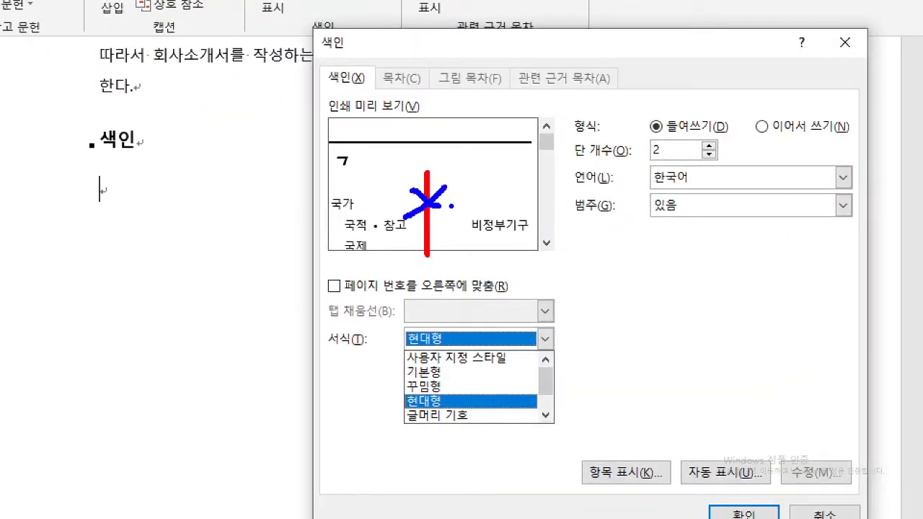
Set the index's number of columns to 1, insert it below the 색인 heading and look over the result
drag(655, 137, 655, 161)
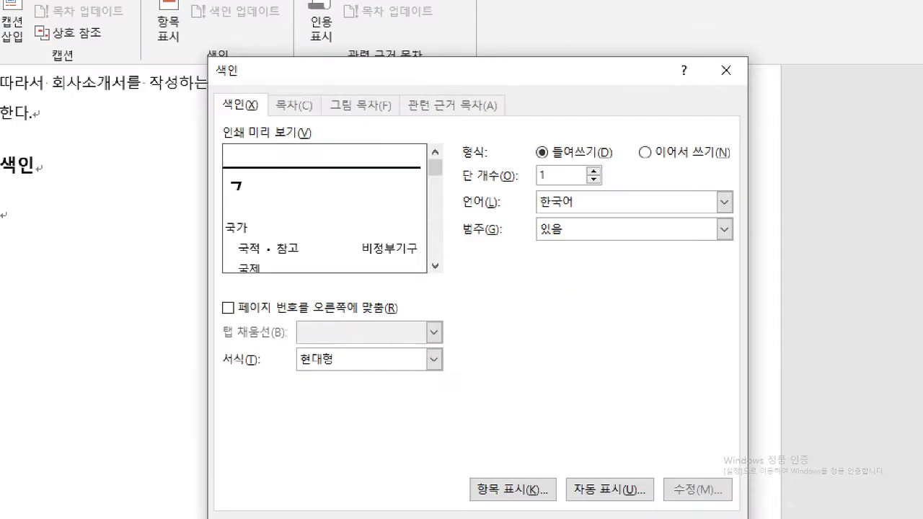
drag(398, 234, 486, 234)
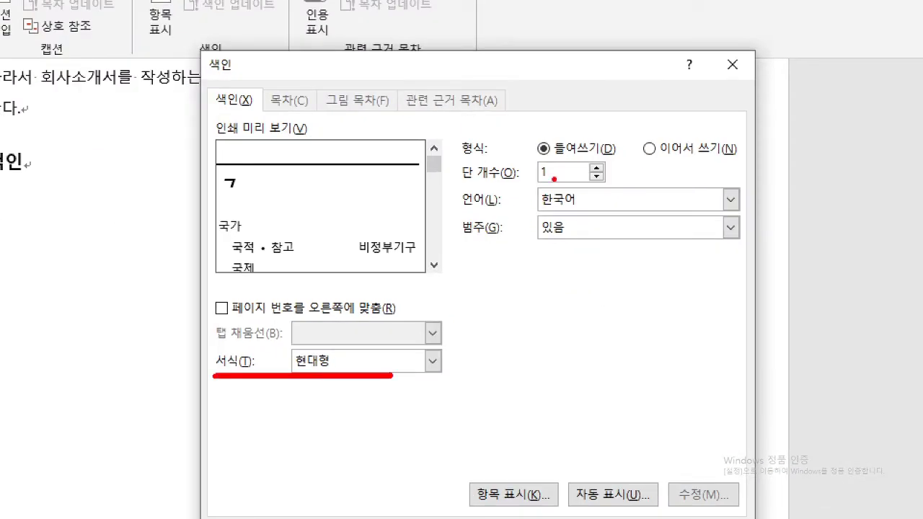
mouse_move(557, 180)
mouse_down()
mouse_move(532, 166)
mouse_move(554, 184)
mouse_up()
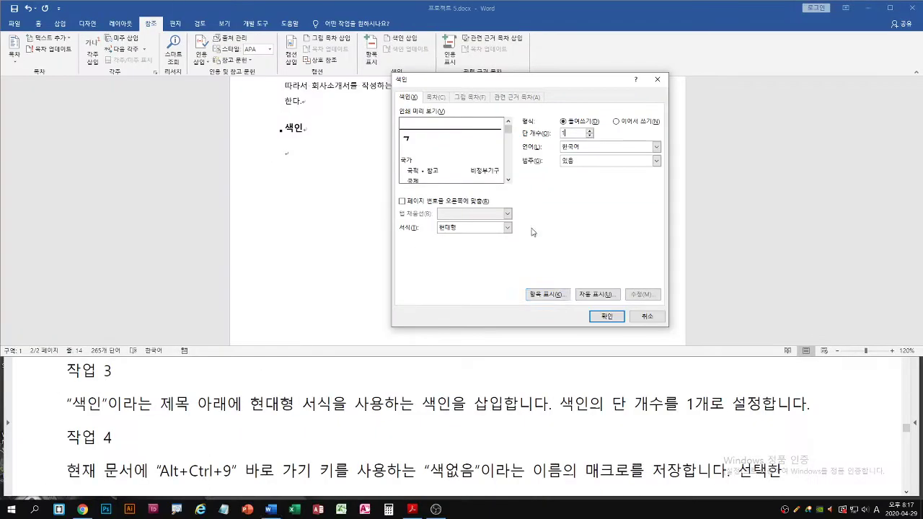
click(608, 317)
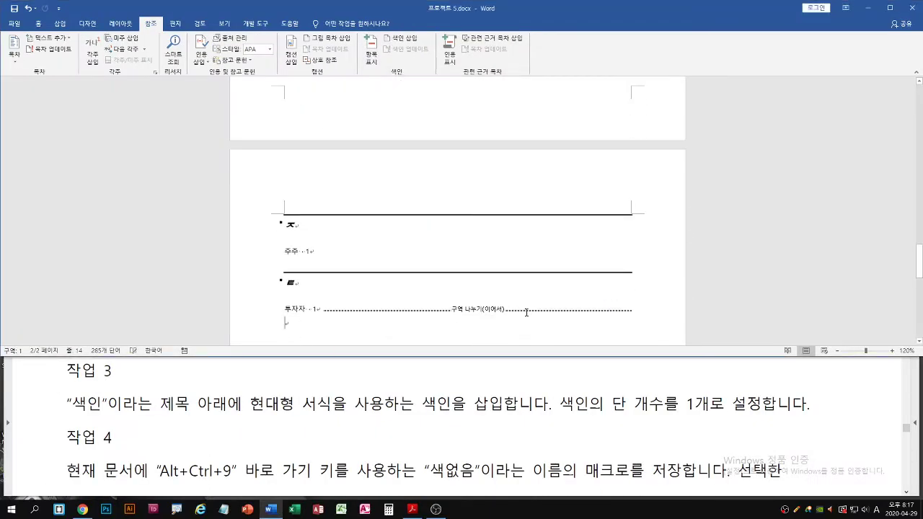
scroll(503, 313, up, 6)
scroll(501, 309, down, 6)
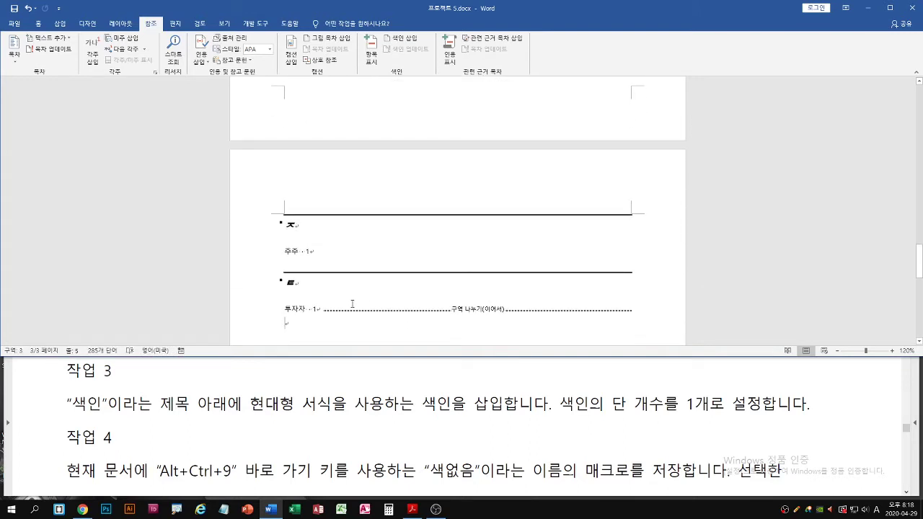
Bring up task 4 in the instructions and examine the macro's required name, shortcut, storage location and recorded action
click(372, 406)
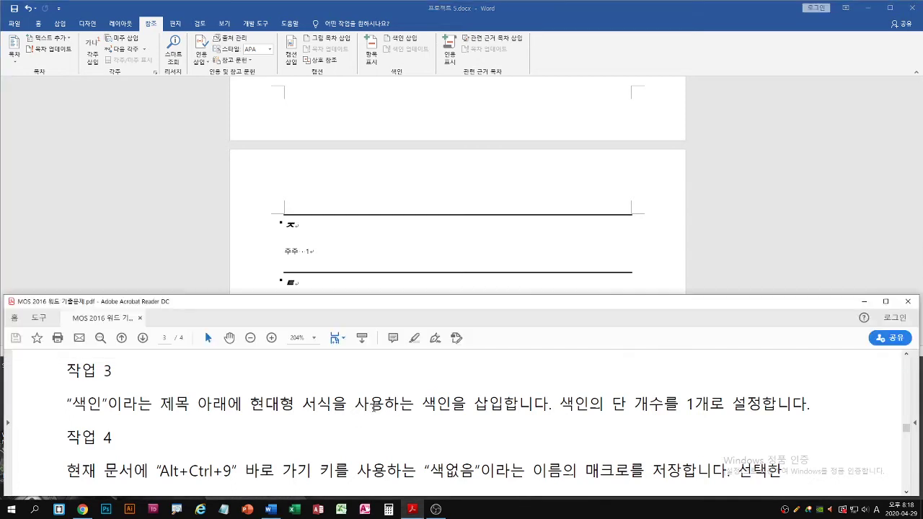
scroll(380, 414, down, 1)
scroll(380, 413, down, 3)
scroll(380, 414, up, 2)
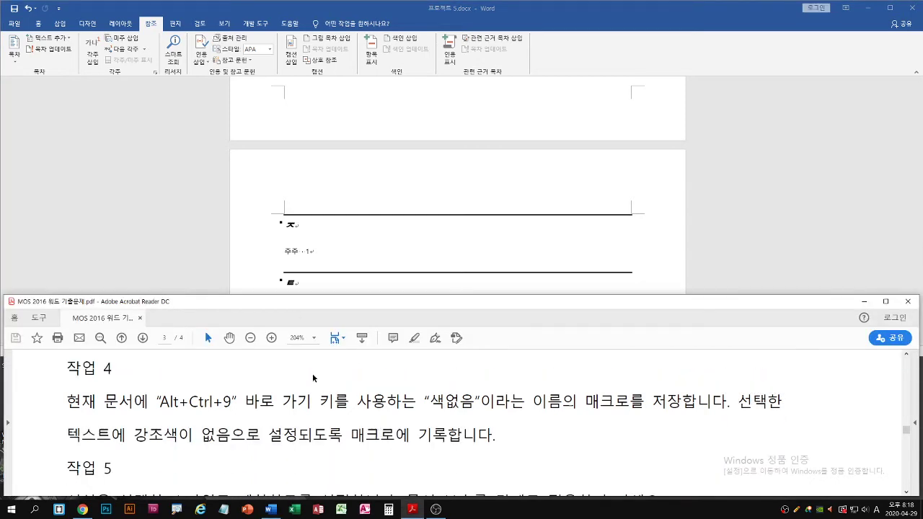
click(203, 242)
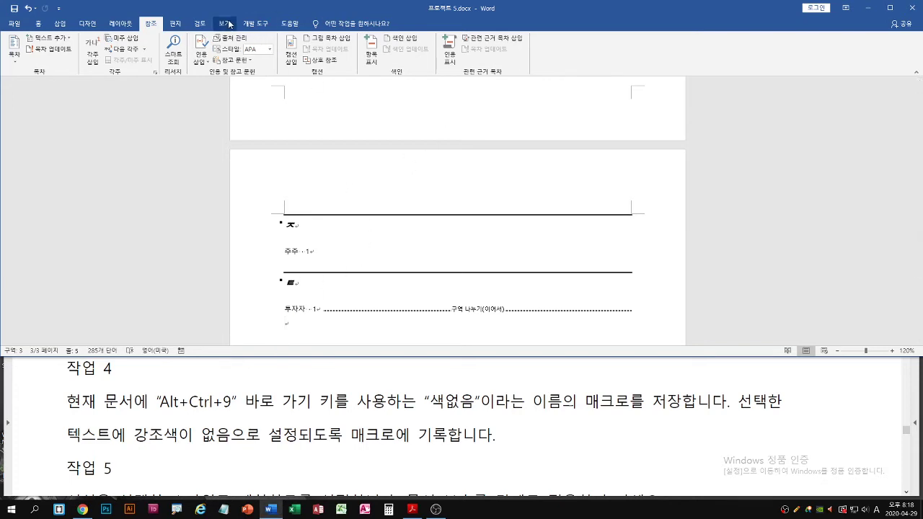
Start setting up a new macro recording and name the macro 색없음
click(256, 24)
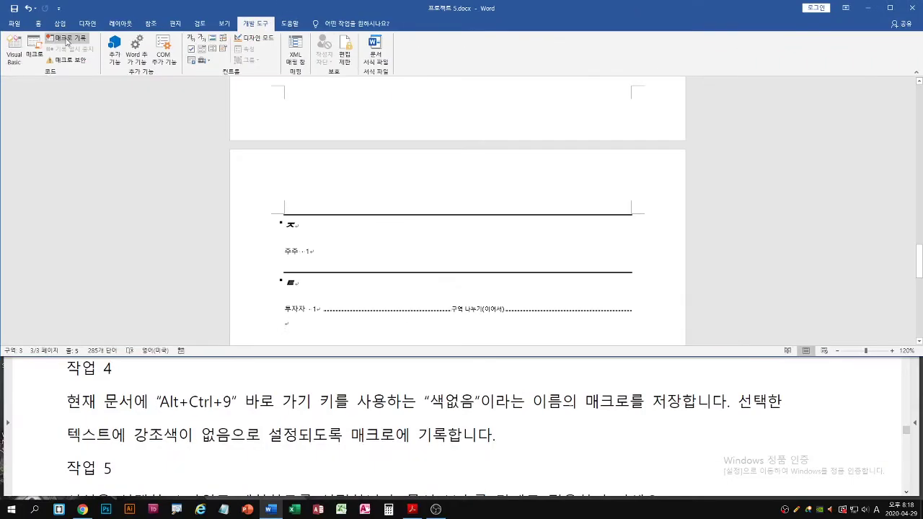
click(134, 79)
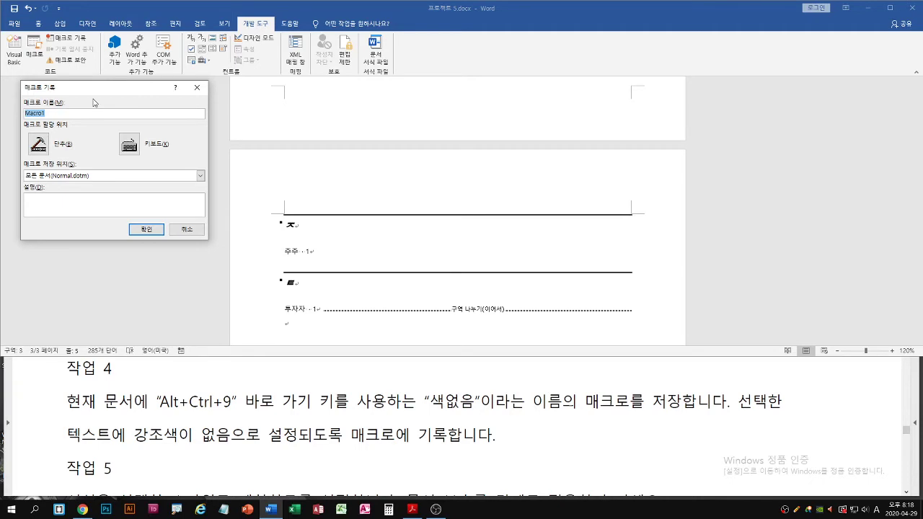
text(ㅅ)
text(색없음)
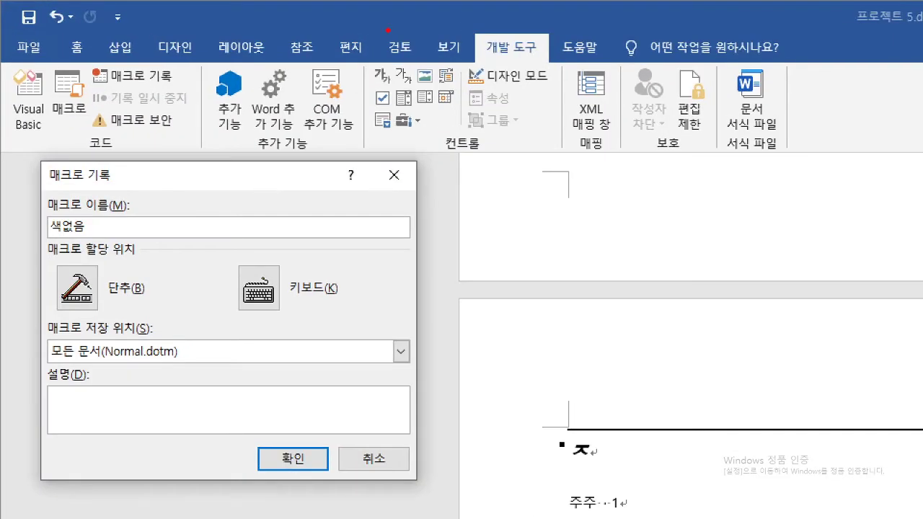
drag(94, 91, 179, 91)
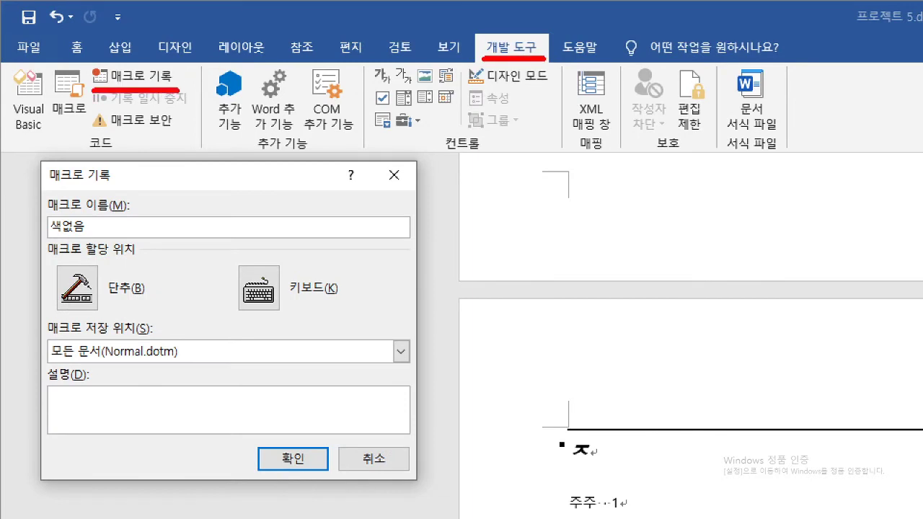
drag(41, 244, 111, 238)
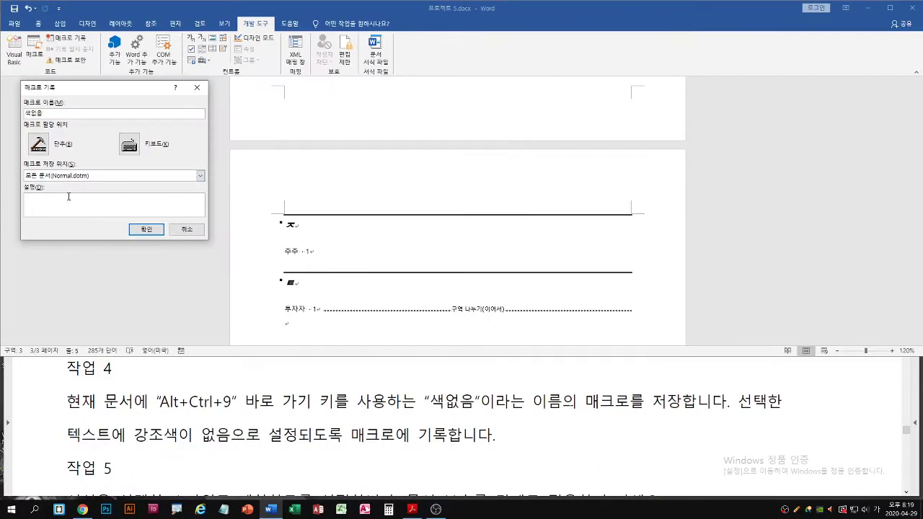
Set the macro's storage location to the current document, 프로젝트 5.docx
click(169, 352)
click(65, 193)
click(78, 176)
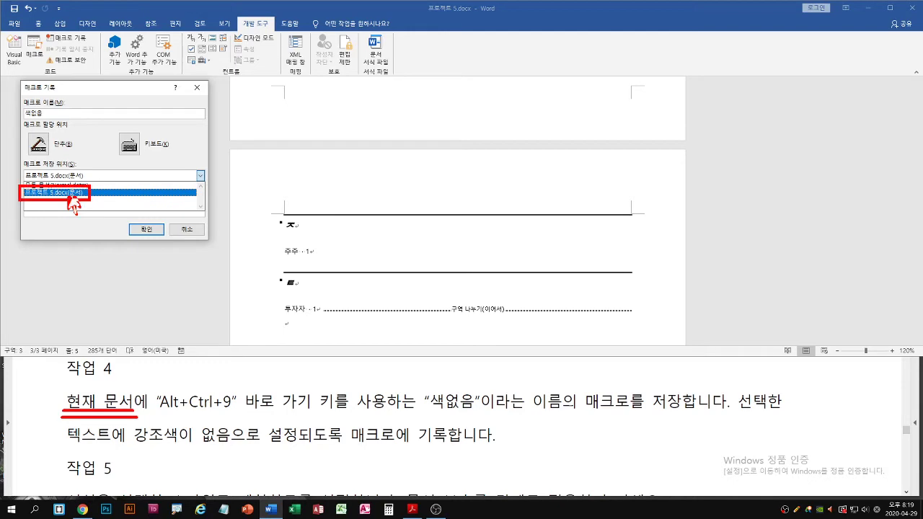
click(70, 193)
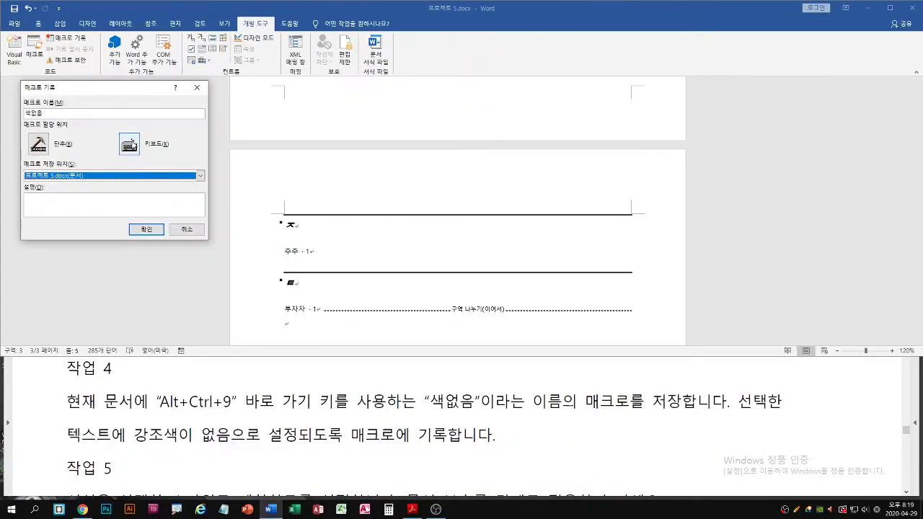
Assign the macro to the keyboard and enter Alt+Ctrl+9 as its new shortcut
click(258, 268)
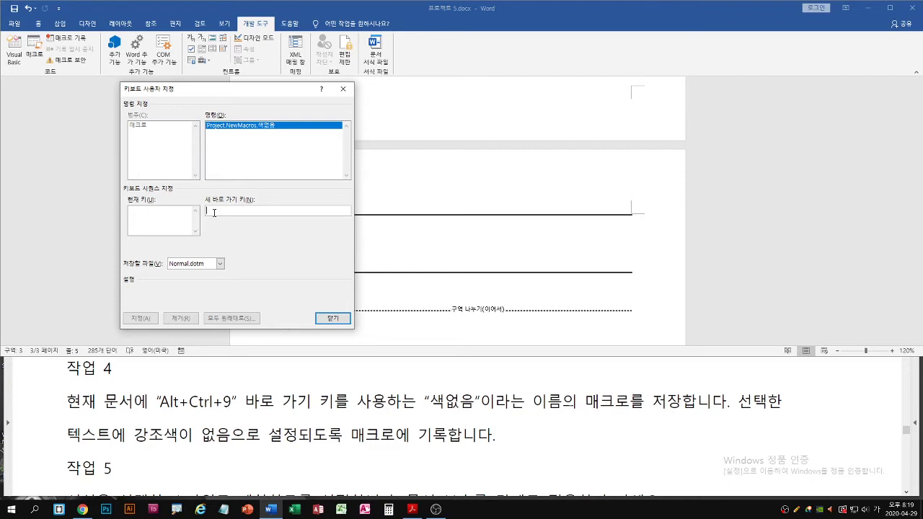
key(ctrl+alt+9)
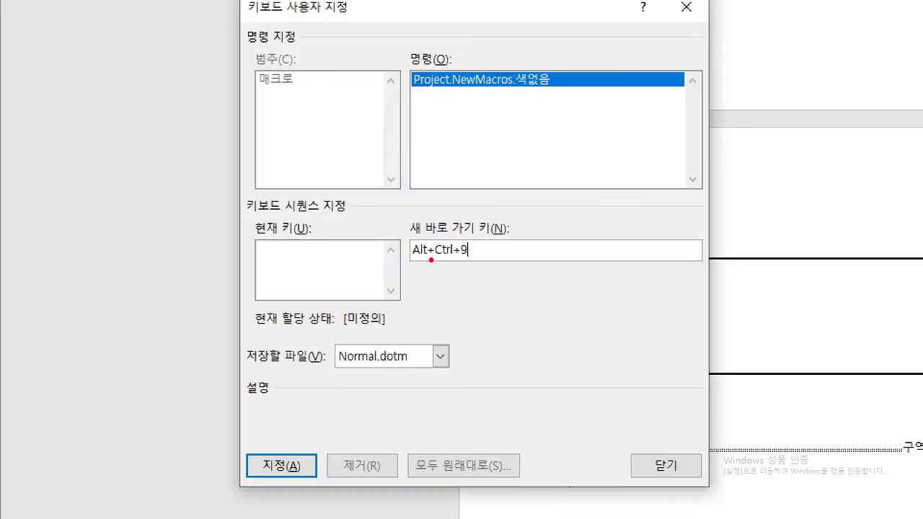
drag(204, 215, 238, 214)
key(b)
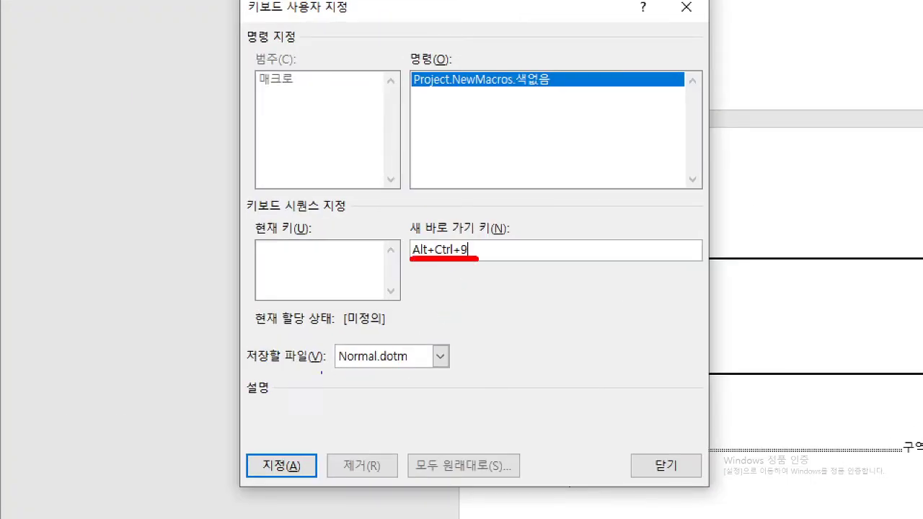
mouse_move(334, 373)
mouse_down()
mouse_move(410, 371)
mouse_move(452, 344)
mouse_up()
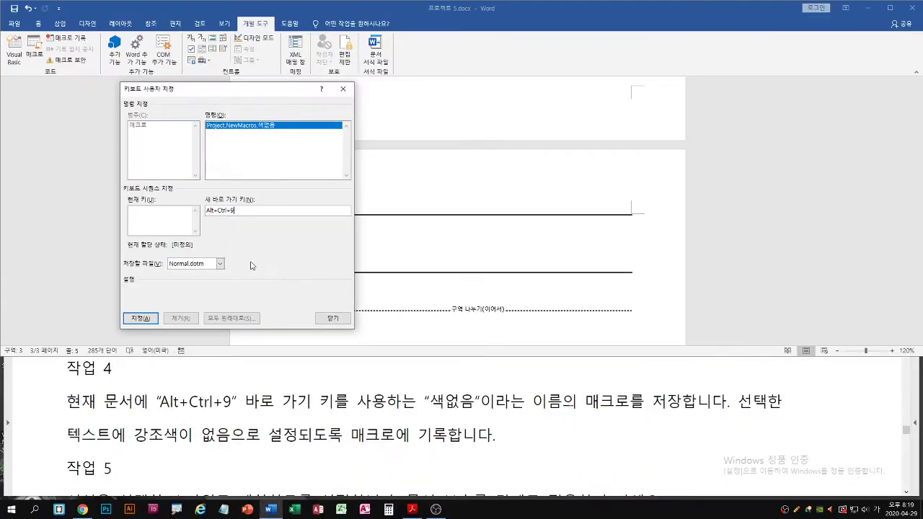
Set the shortcut customization to be saved in 프로젝트 5.docx
click(443, 361)
key(Down)
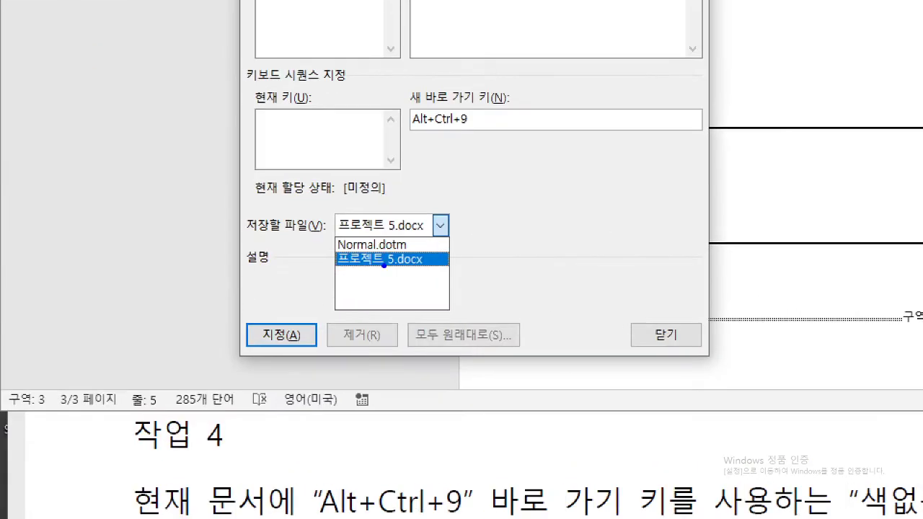
drag(191, 282, 203, 290)
drag(145, 321, 156, 334)
mouse_move(283, 318)
mouse_down()
mouse_move(276, 354)
mouse_move(295, 356)
mouse_up()
drag(411, 109, 331, 123)
click(361, 154)
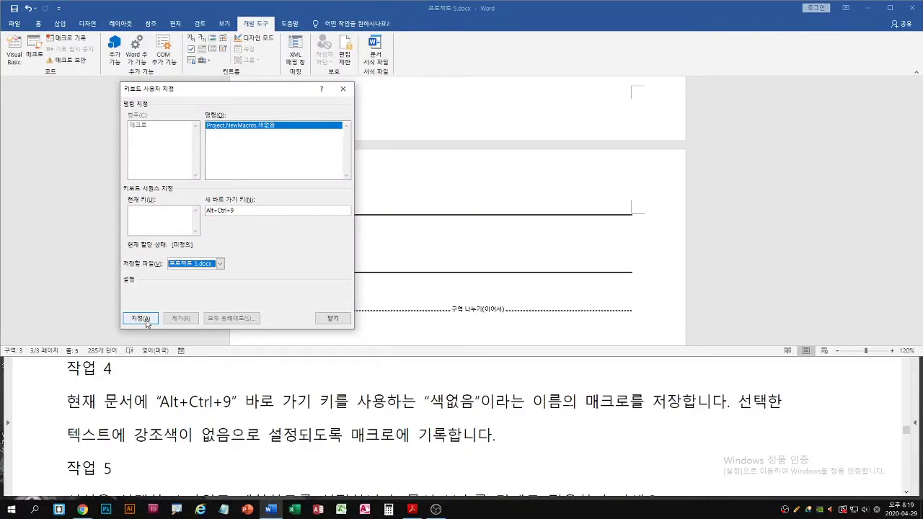
Apply the shortcut assignment to the 색없음 macro and close the keyboard customization so recording begins
click(147, 322)
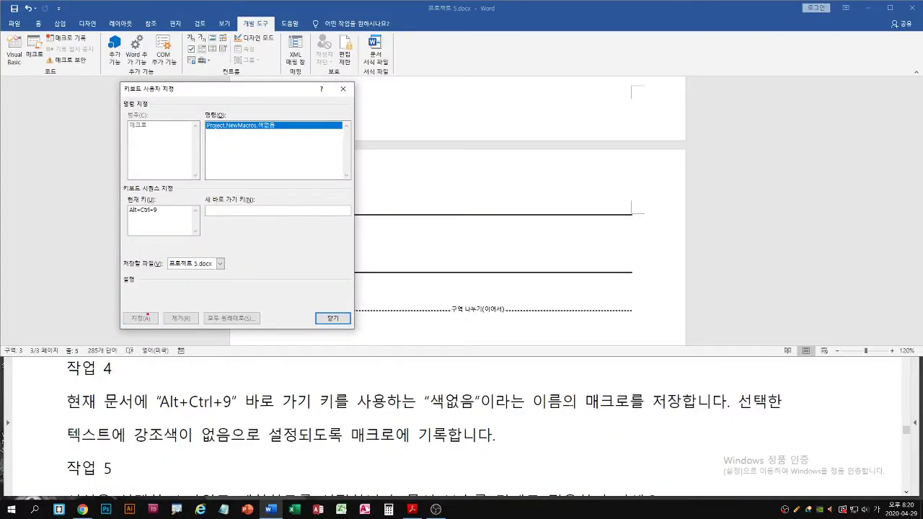
drag(148, 320, 151, 329)
drag(210, 212, 177, 213)
mouse_move(323, 330)
mouse_down()
mouse_move(332, 319)
mouse_move(347, 324)
mouse_up()
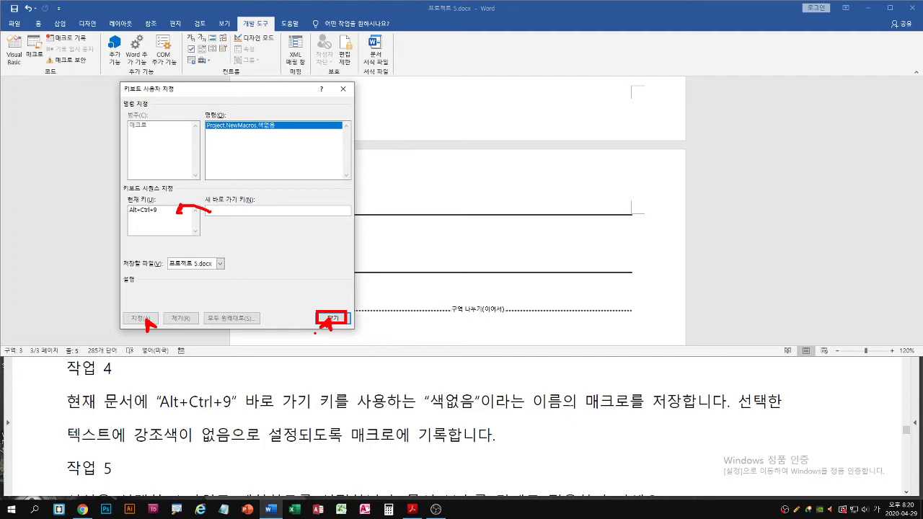
key(Escape)
click(332, 318)
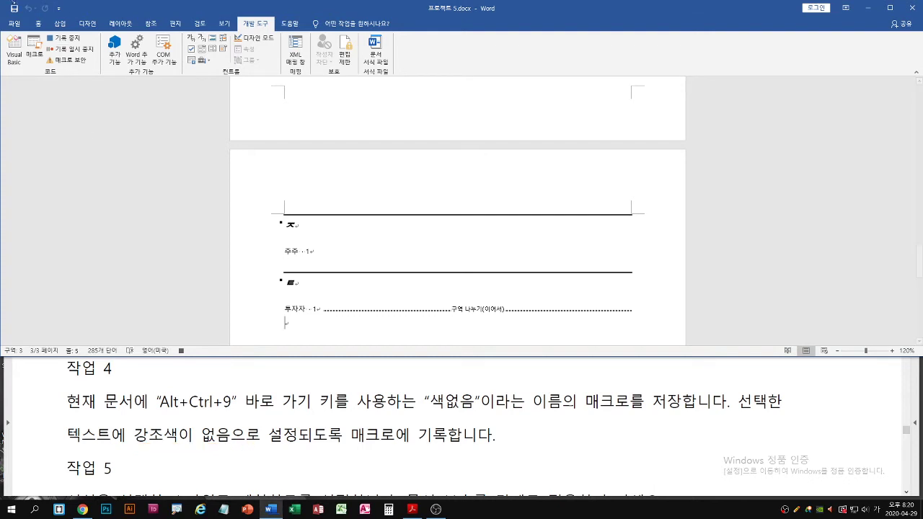
Record setting the text highlight color to 색 없음 in the macro and stop the recording
click(40, 26)
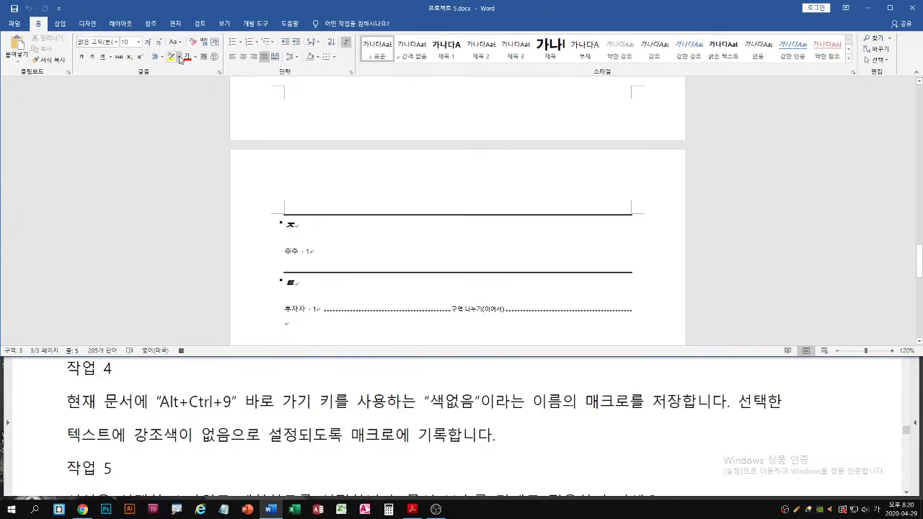
click(180, 57)
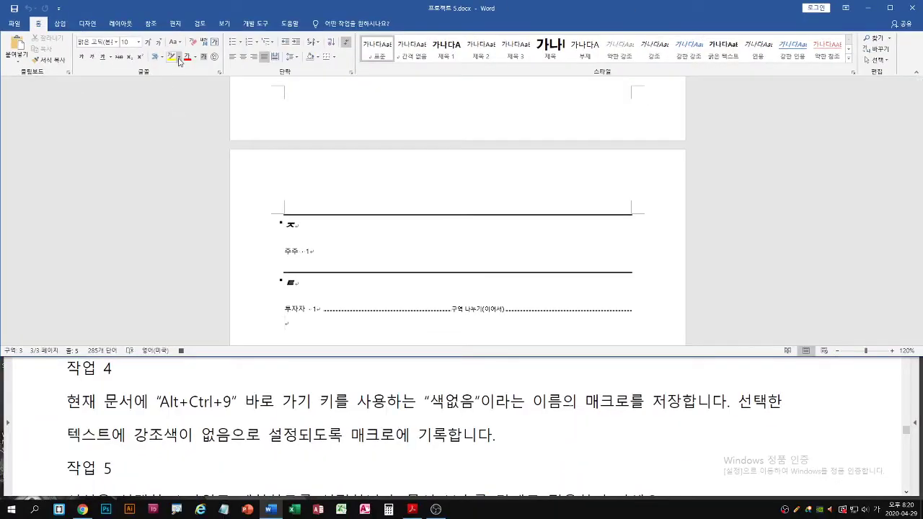
click(179, 58)
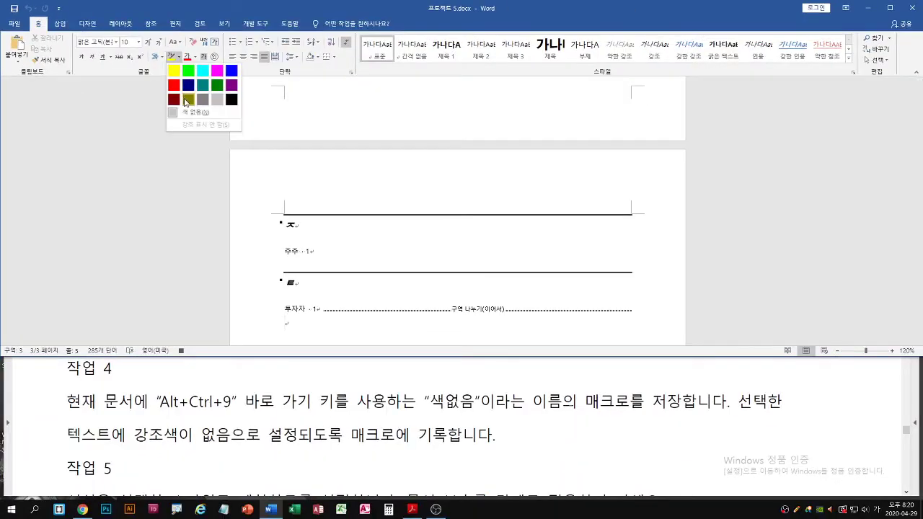
click(191, 113)
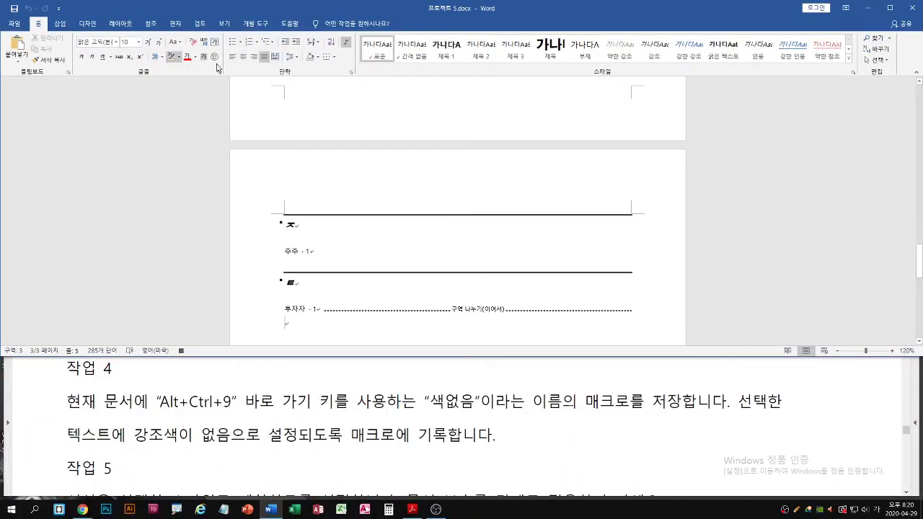
click(256, 23)
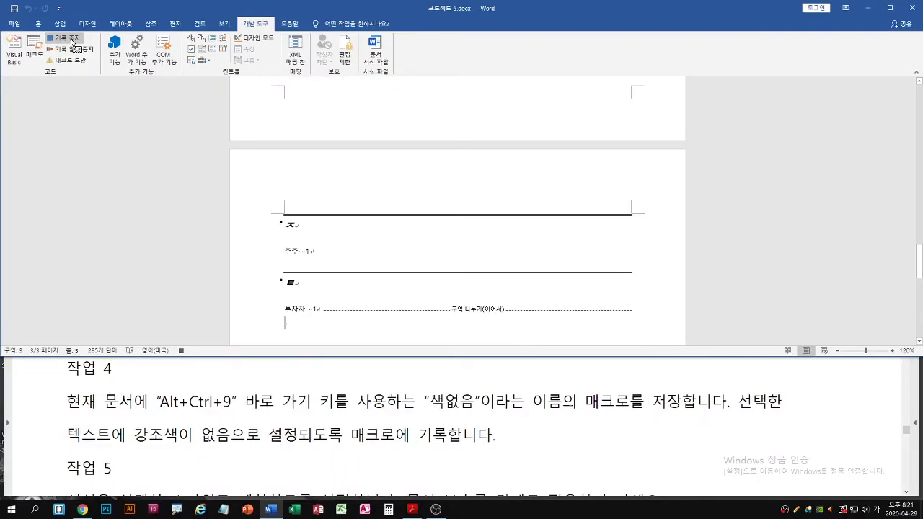
click(128, 75)
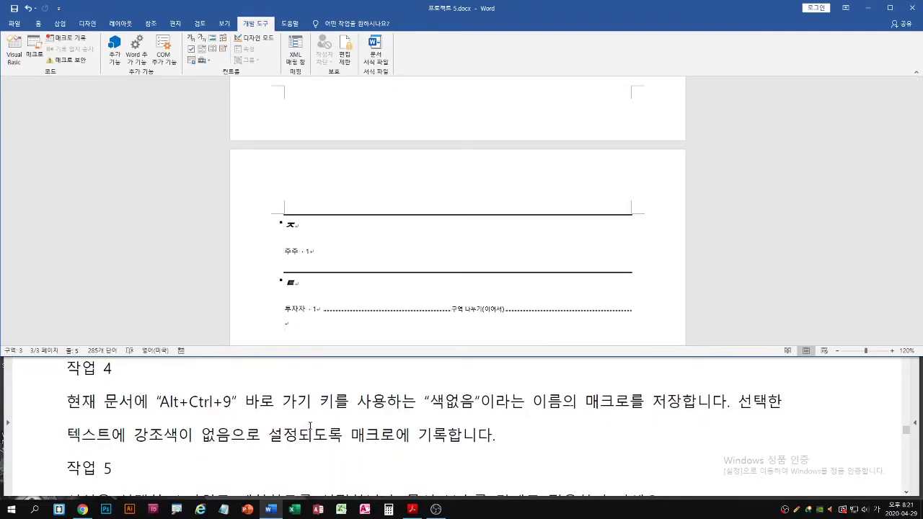
Bring task 5 into view in the PDF and open the document's 편집 제한 settings
click(311, 467)
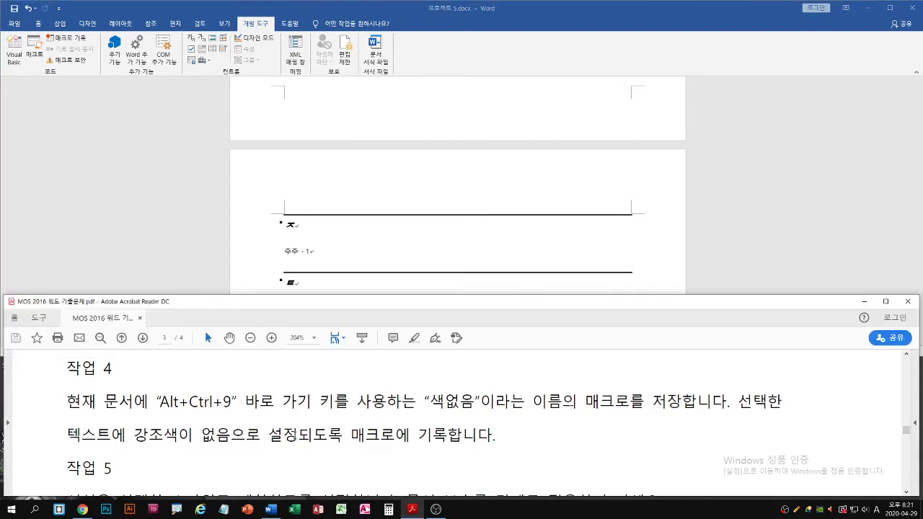
scroll(306, 454, down, 2)
scroll(300, 445, up, 1)
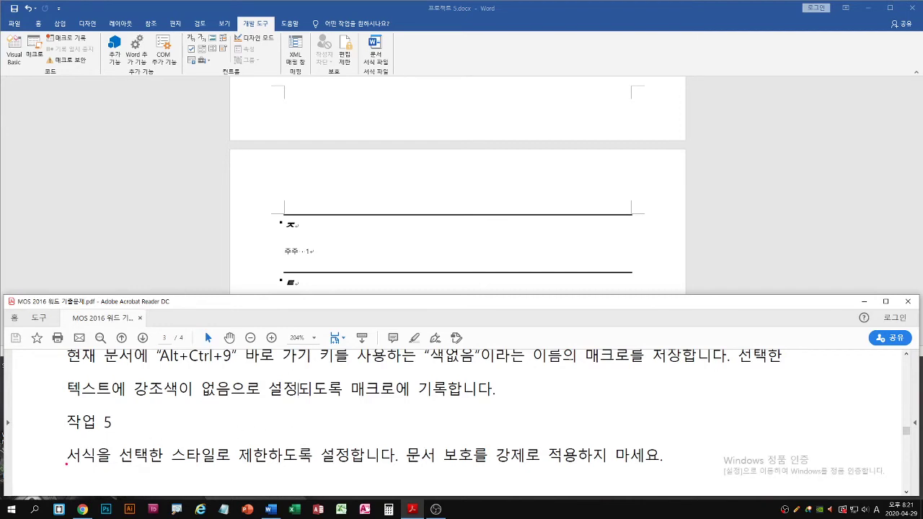
drag(64, 467, 264, 467)
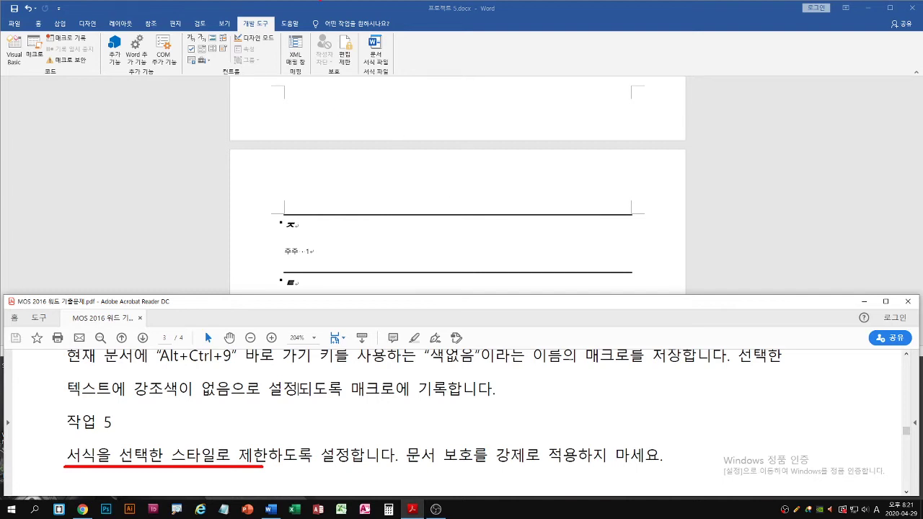
drag(334, 34, 356, 69)
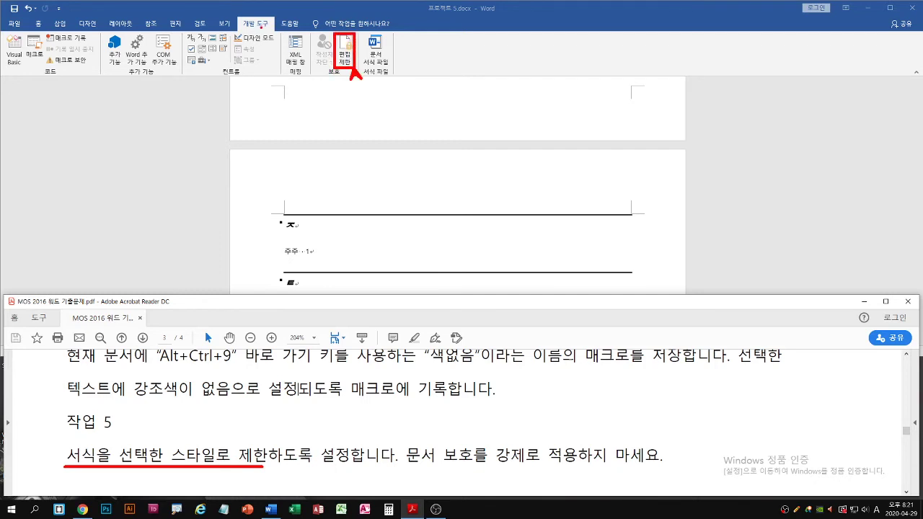
key(Escape)
click(345, 55)
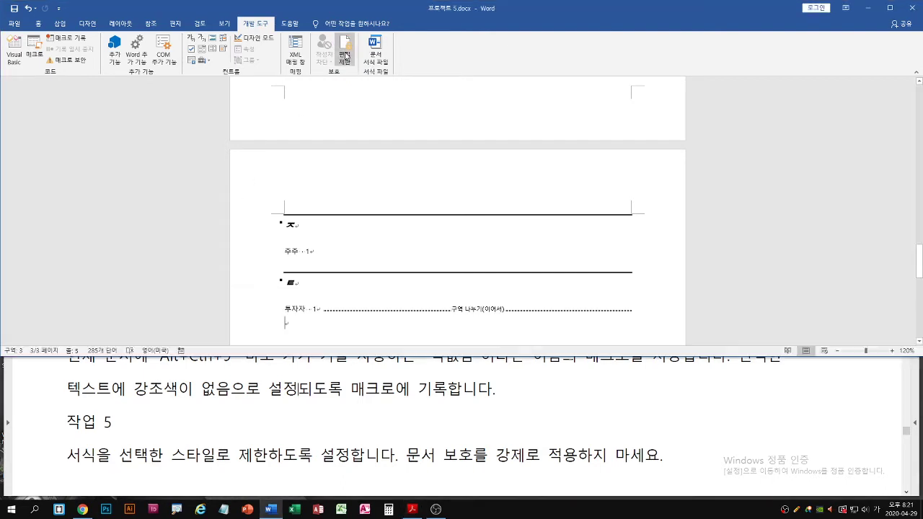
click(345, 56)
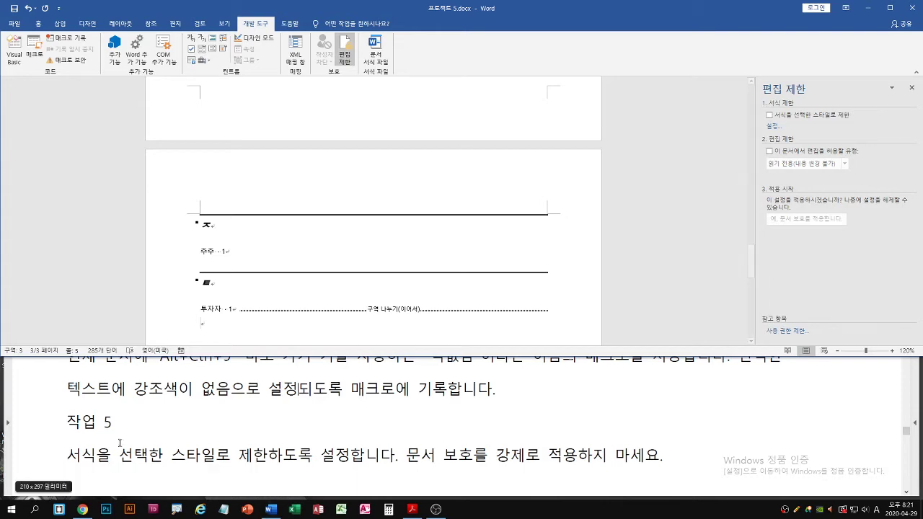
Limit formatting to a selection of styles, keep the suggested allowed styles, and decline removing disallowed formatting from the document
click(769, 115)
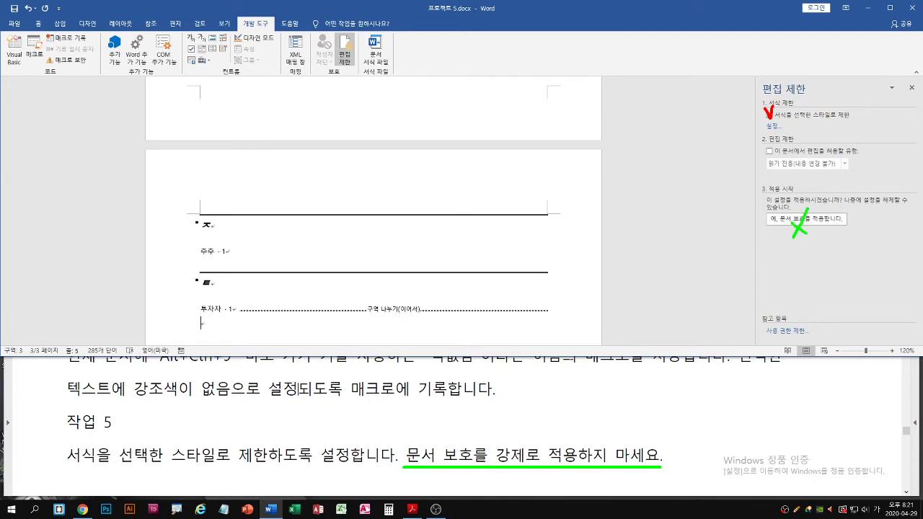
click(773, 128)
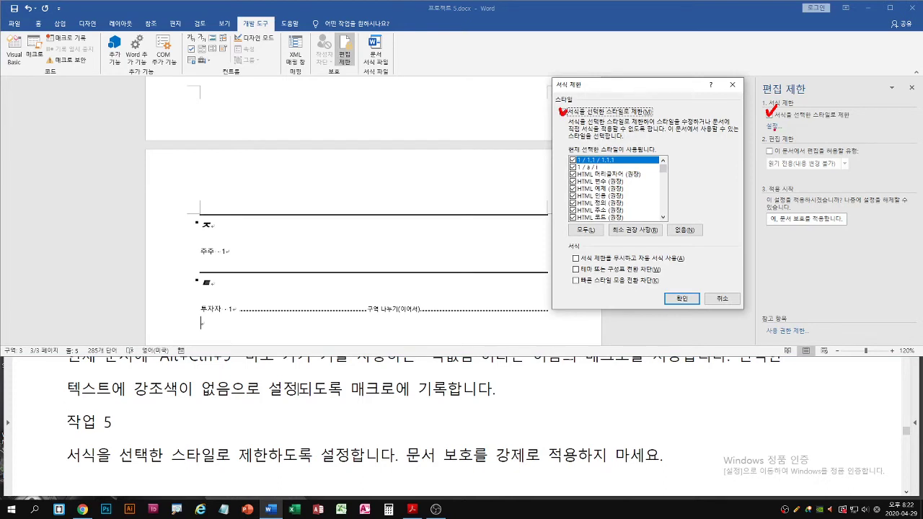
click(680, 301)
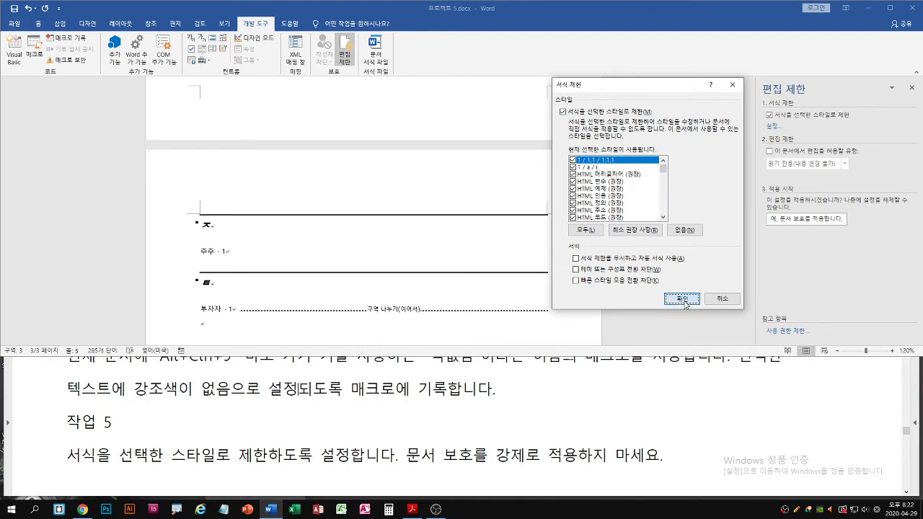
click(682, 300)
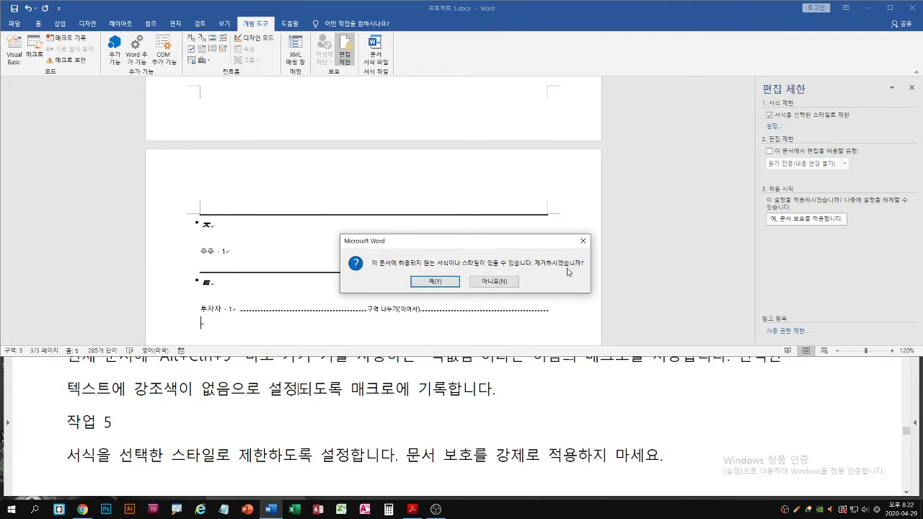
click(493, 284)
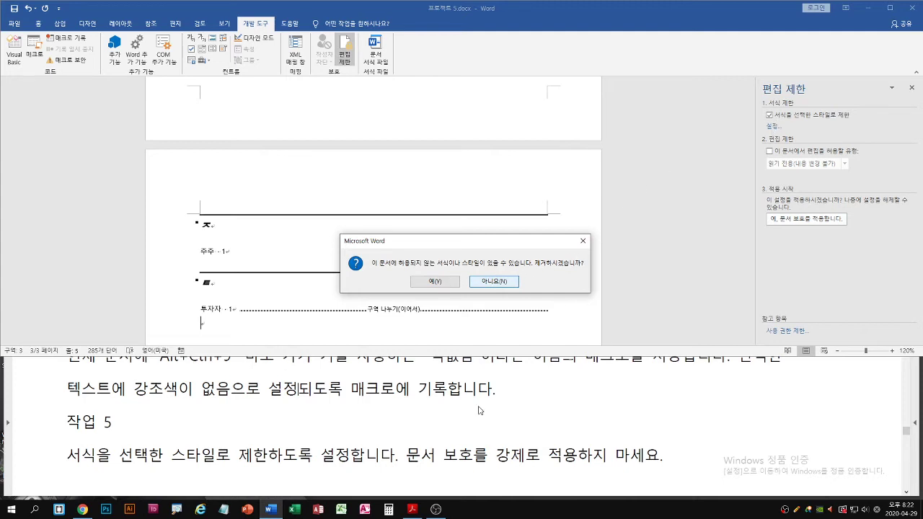
mouse_move(64, 470)
mouse_down()
mouse_move(365, 481)
mouse_move(646, 469)
mouse_up()
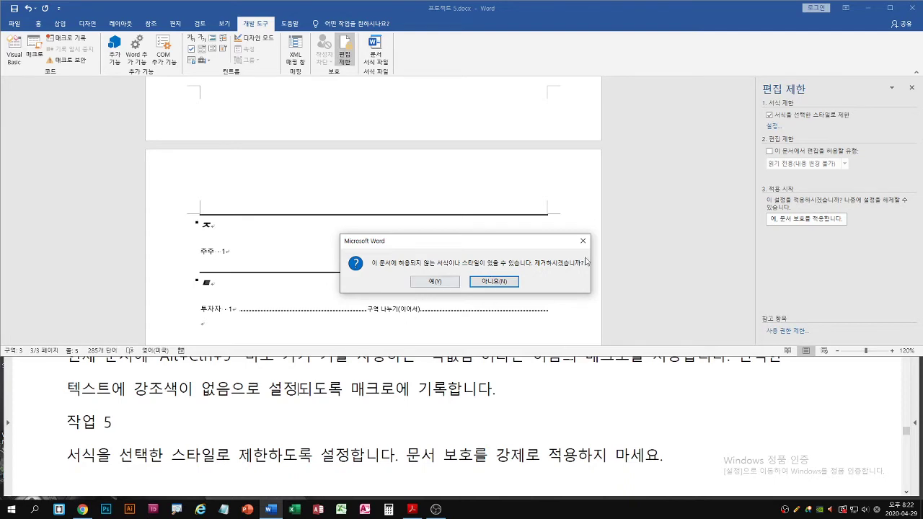
click(502, 281)
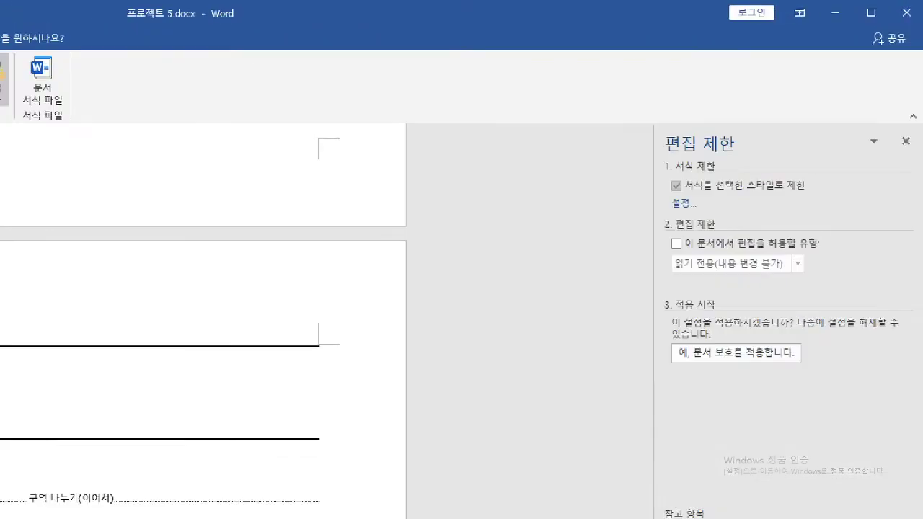
Close the 편집 제한 settings without enforcing document protection
mouse_move(610, 220)
mouse_down()
mouse_move(613, 229)
mouse_move(630, 208)
mouse_up()
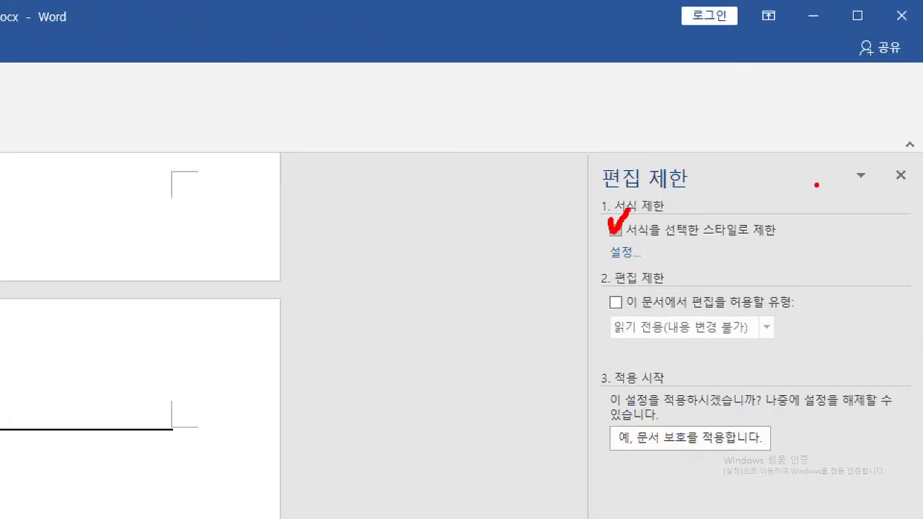
drag(891, 206, 910, 206)
drag(888, 161, 913, 224)
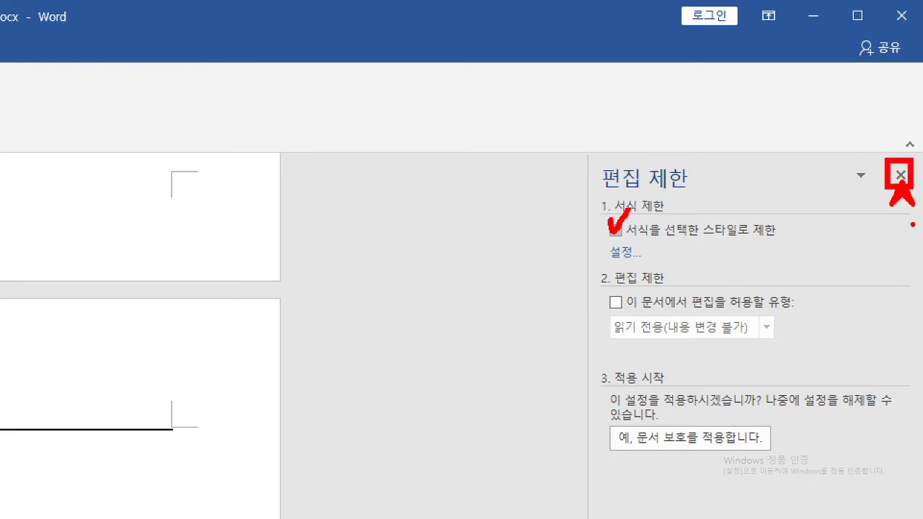
click(912, 87)
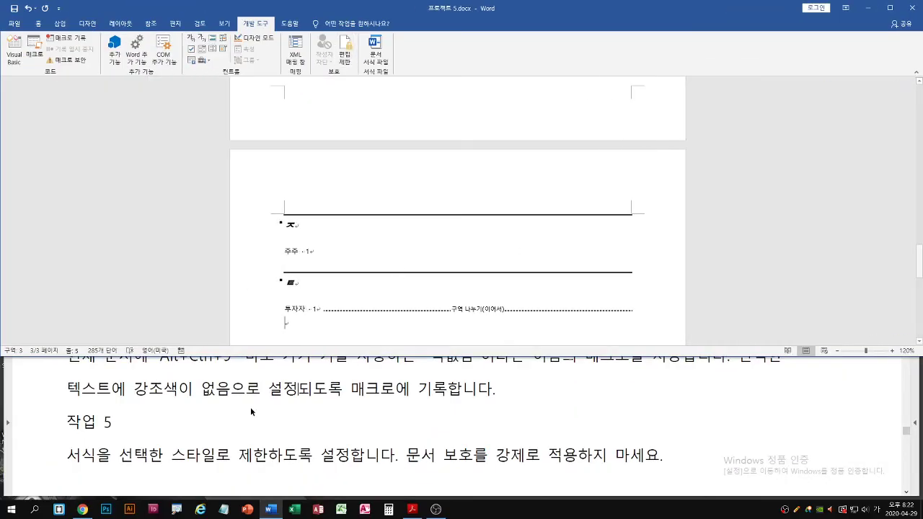
Bring Project 6 into view in the PDF and close the 프로젝트 5.docx document
click(211, 427)
scroll(211, 426, down, 3)
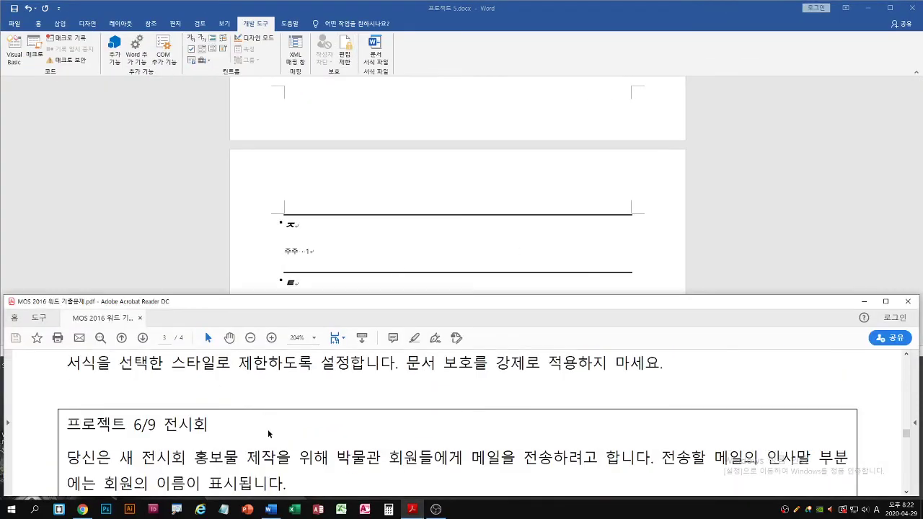
scroll(285, 425, down, 2)
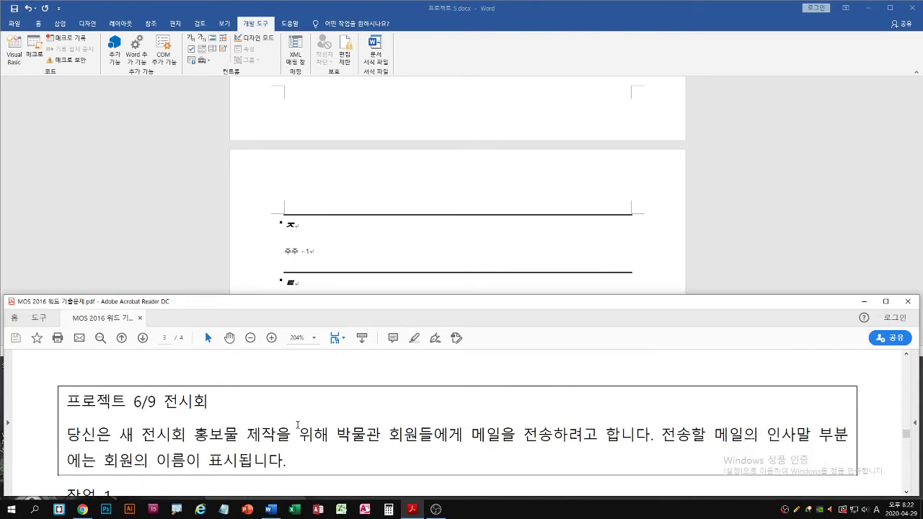
click(254, 216)
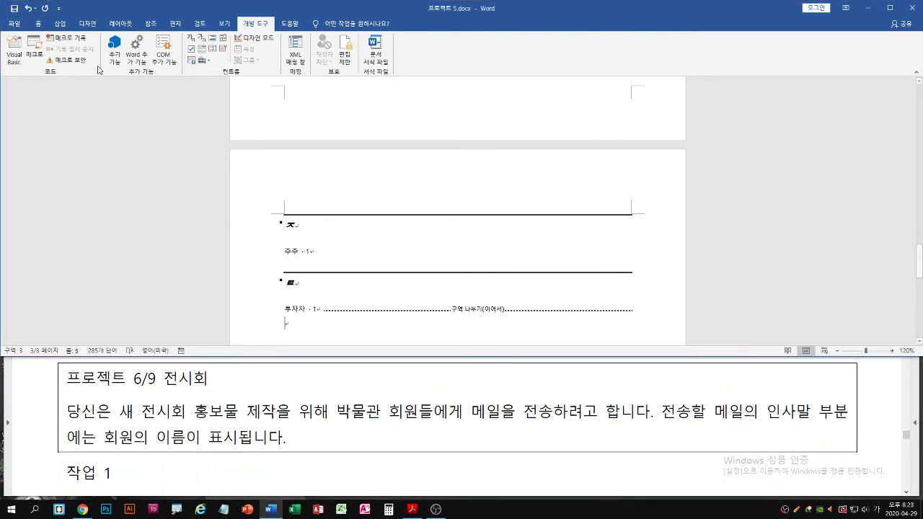
click(13, 23)
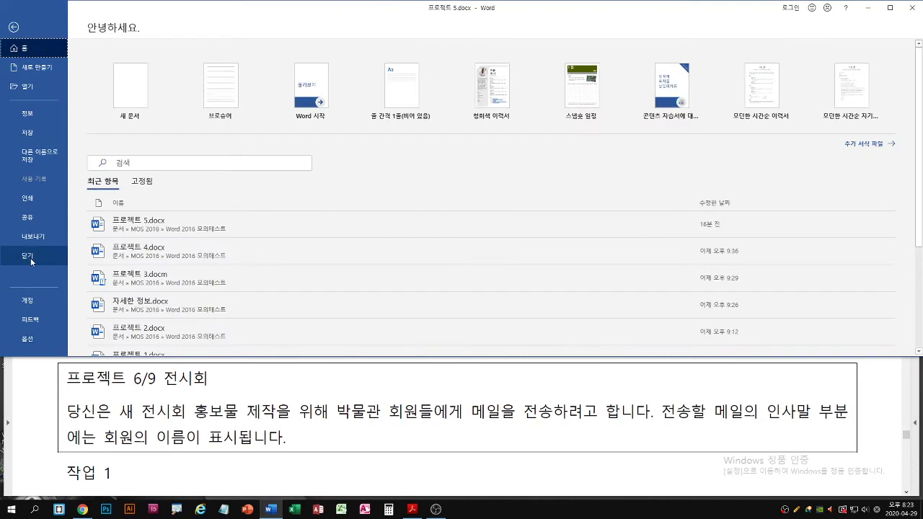
click(27, 255)
click(476, 279)
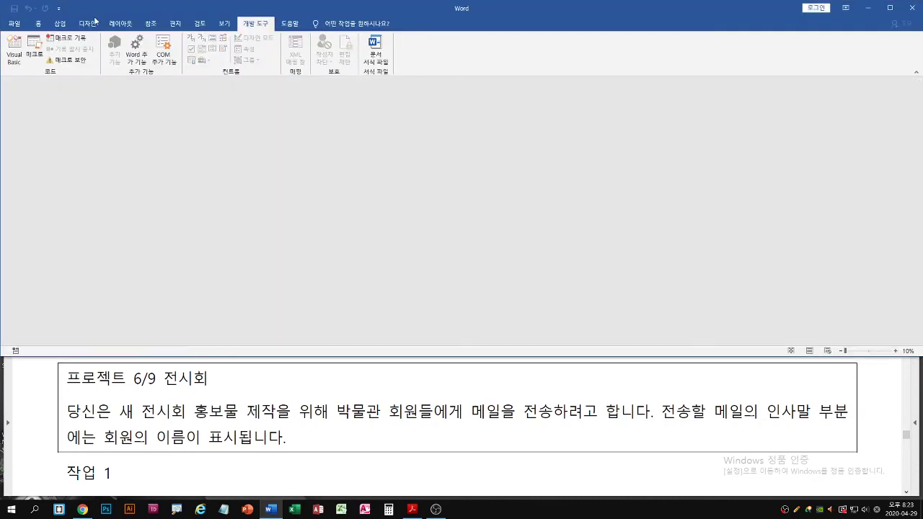
Open 프로젝트 6.docx from the Word 2016 모의테스트 folder
click(14, 23)
click(27, 88)
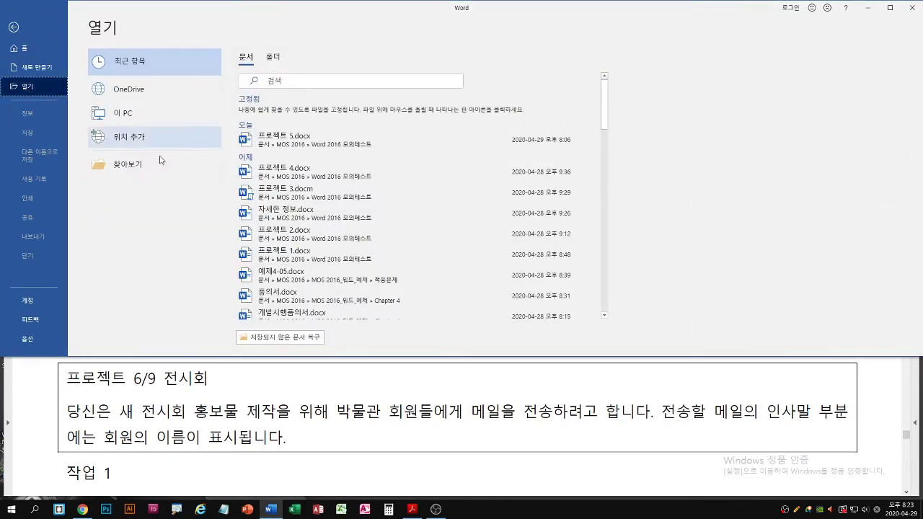
click(155, 165)
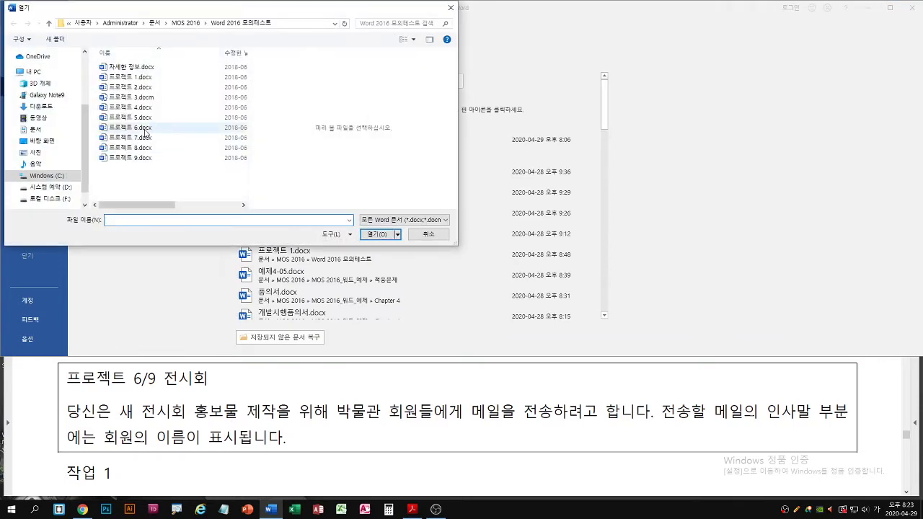
double_click(147, 130)
Following task 1 in the PDF, set the format of the greeting's FirstName merge field to 첫글자대문자
click(235, 398)
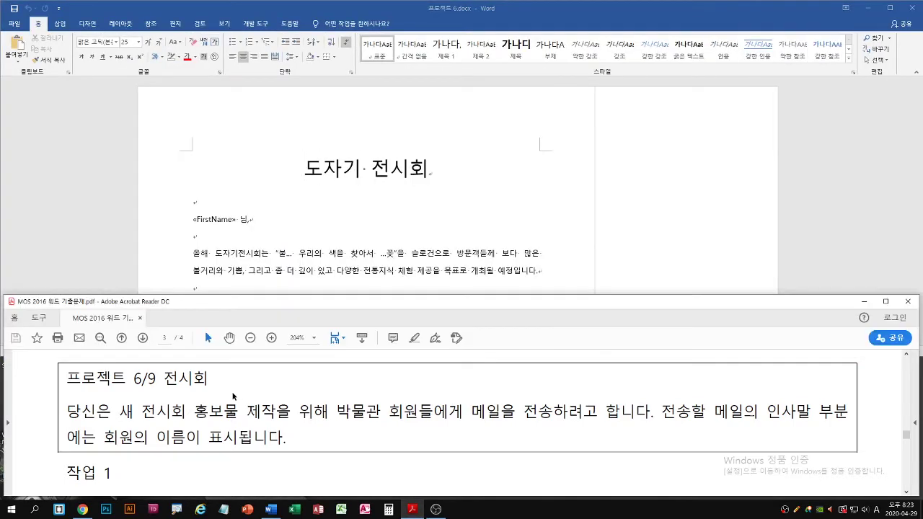
scroll(241, 396, down, 3)
click(112, 285)
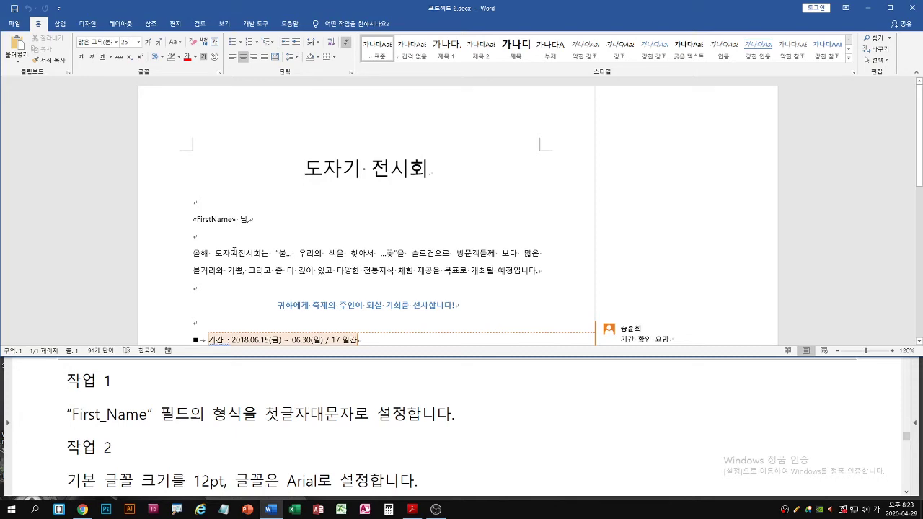
right_click(219, 221)
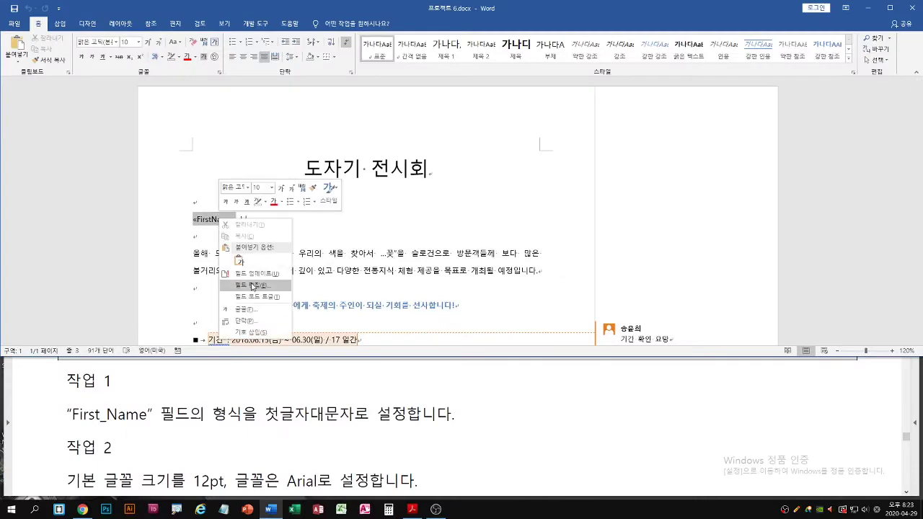
click(253, 286)
click(486, 202)
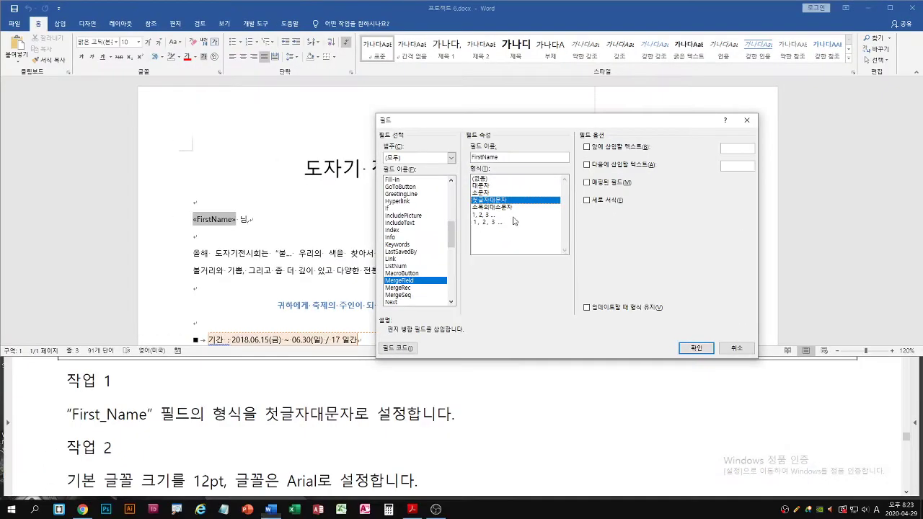
click(695, 349)
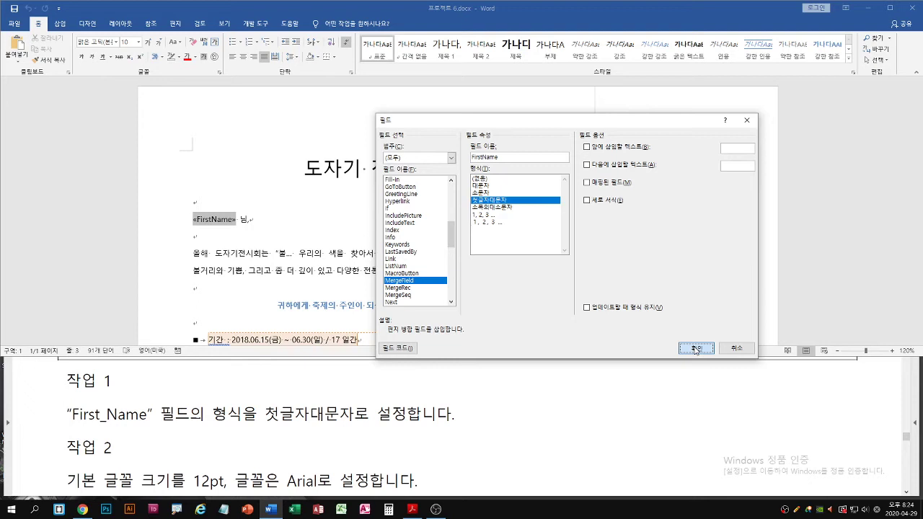
click(696, 349)
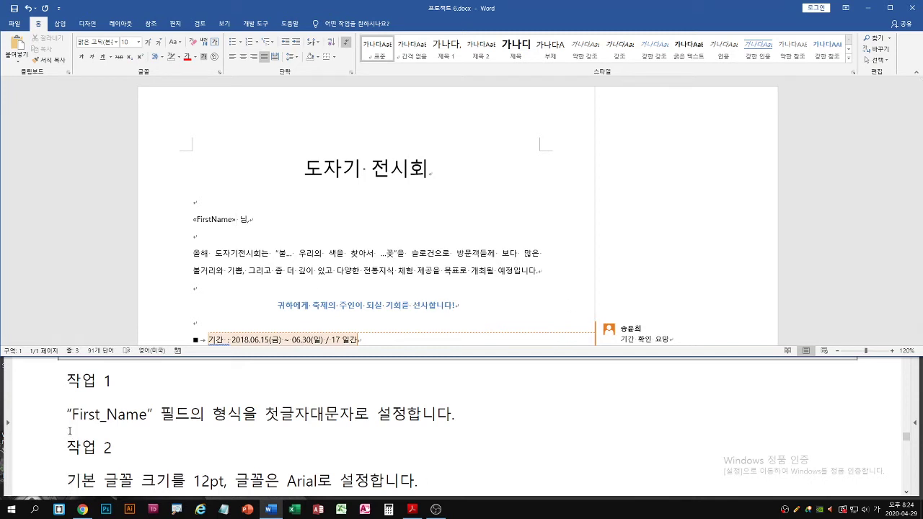
drag(68, 425, 147, 424)
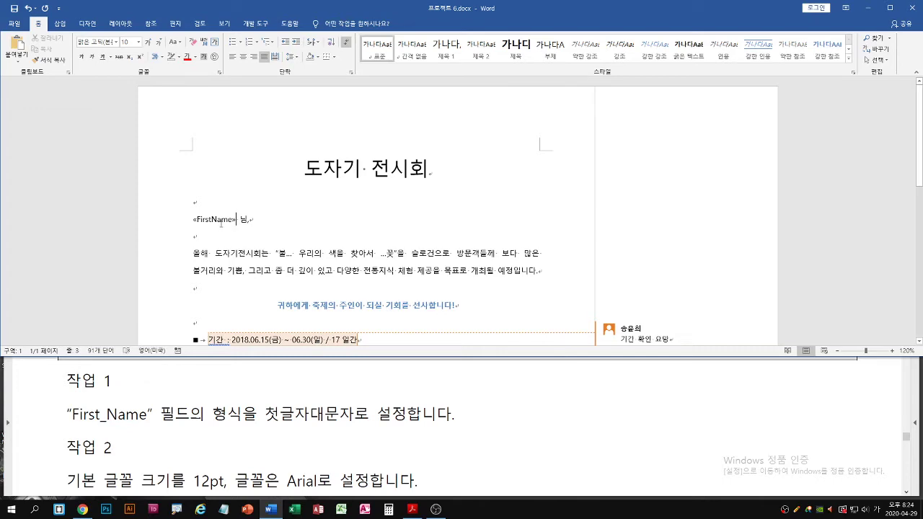
right_click(220, 218)
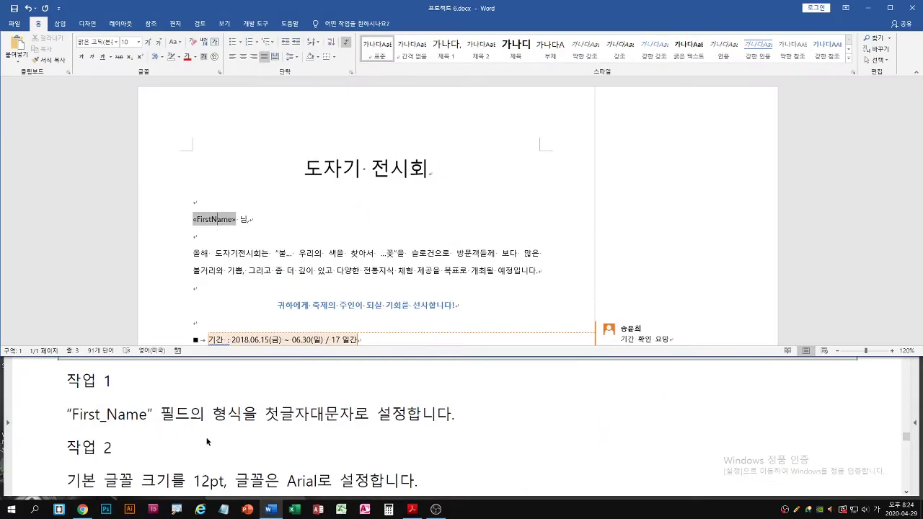
Following task 2 in the PDF, open the font settings from the empty line above the greeting and choose size 12
scroll(217, 443, down, 1)
scroll(217, 443, down, 2)
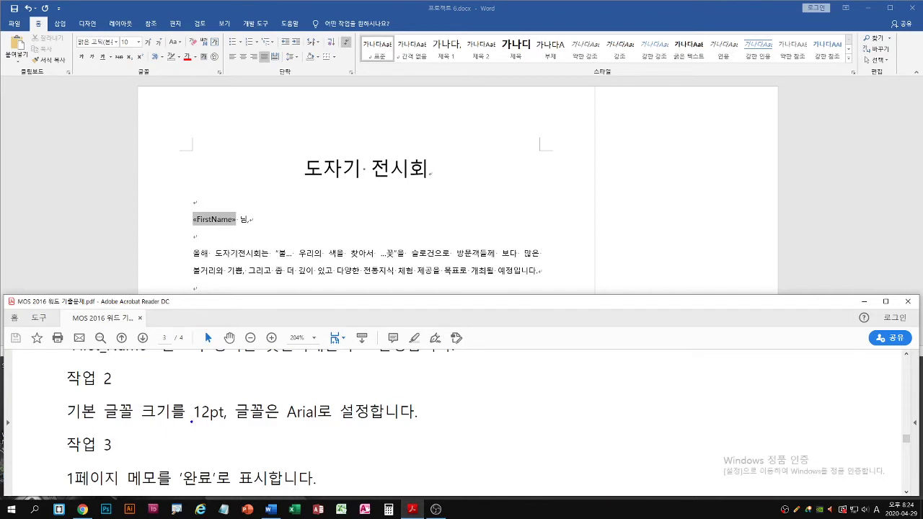
drag(191, 423, 375, 422)
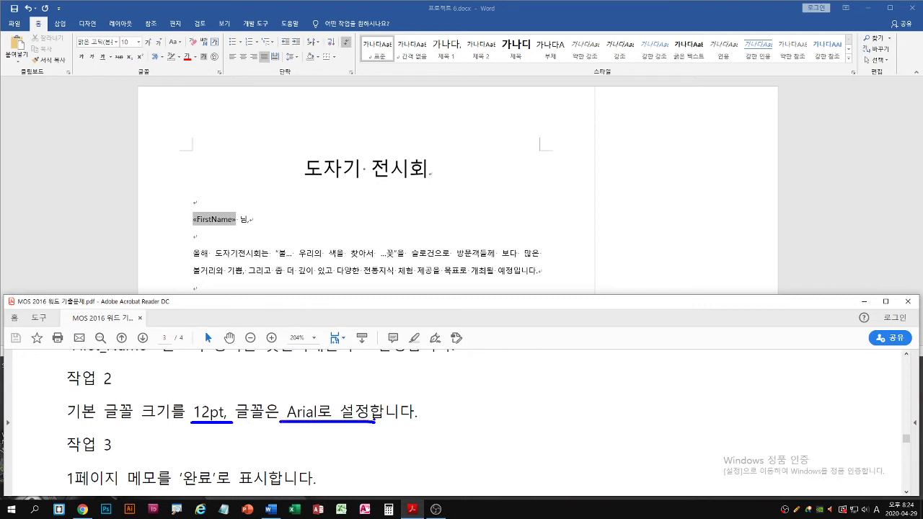
click(196, 202)
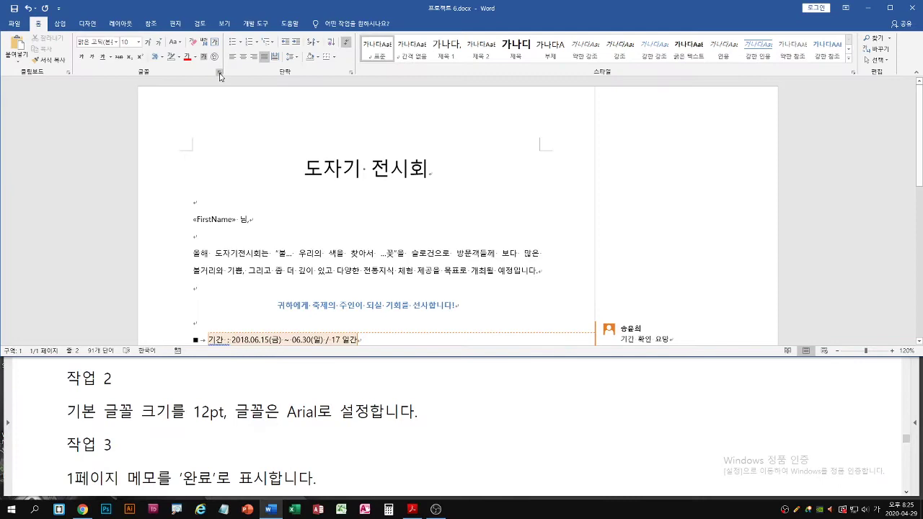
click(220, 74)
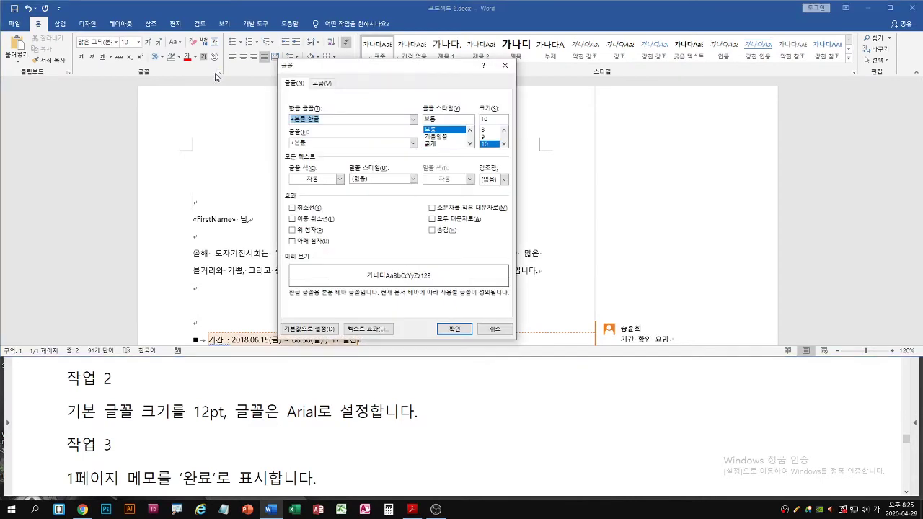
click(504, 144)
click(504, 144)
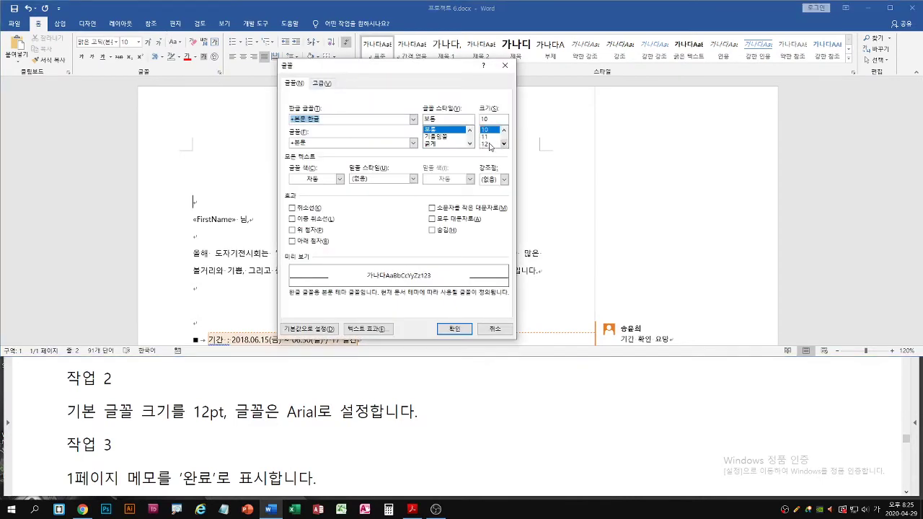
click(490, 144)
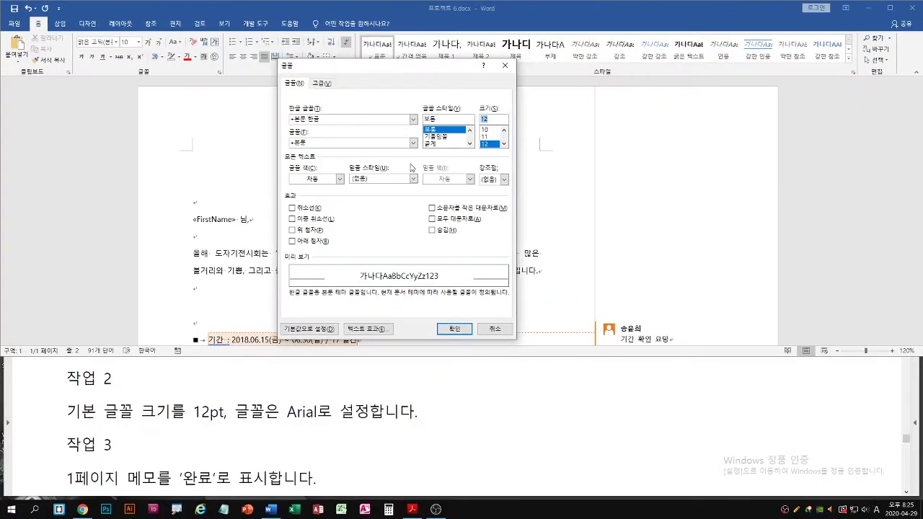
Choose Arial as the non-Korean font (글꼴) in the font settings
click(503, 254)
scroll(414, 167, down, 10)
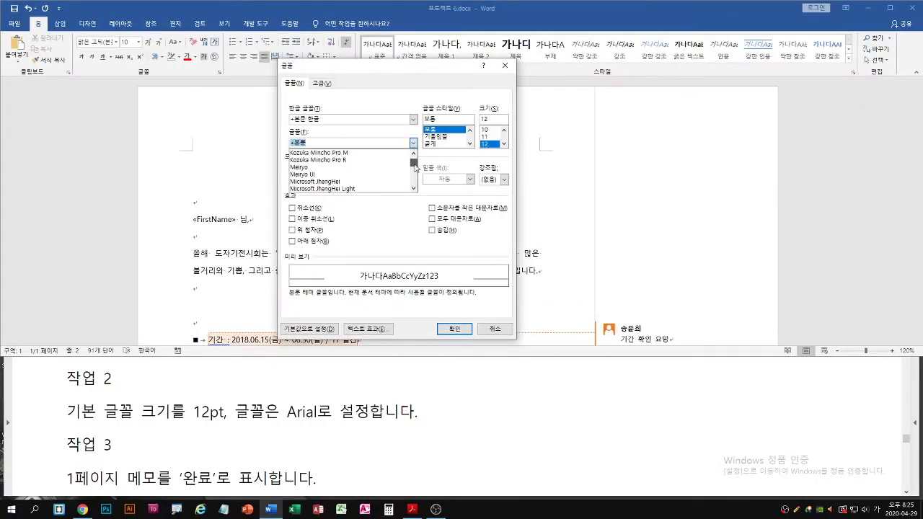
scroll(414, 167, up, 8)
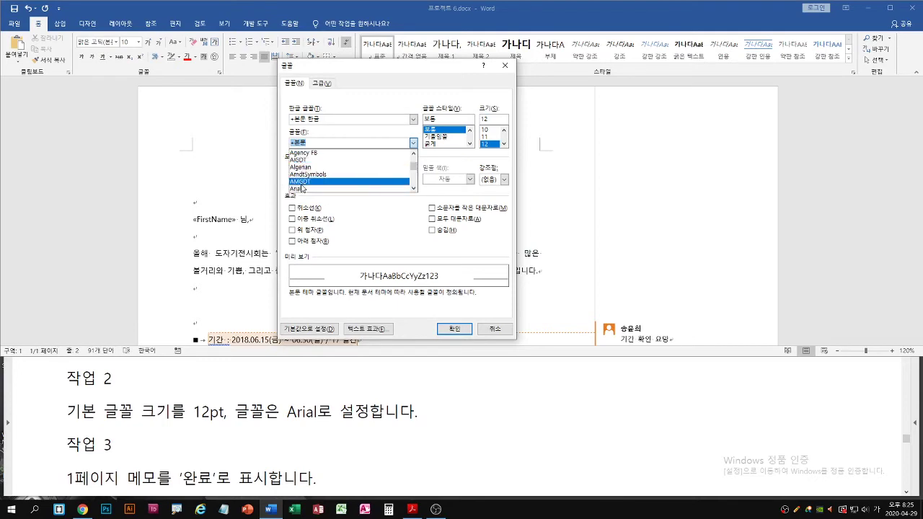
click(301, 183)
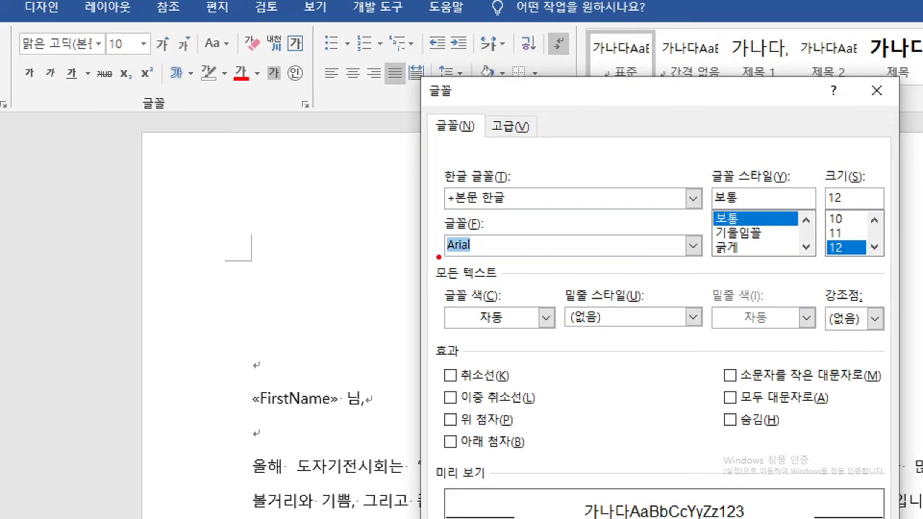
drag(437, 256, 493, 254)
mouse_move(825, 256)
mouse_down()
mouse_move(849, 237)
mouse_move(821, 252)
mouse_up()
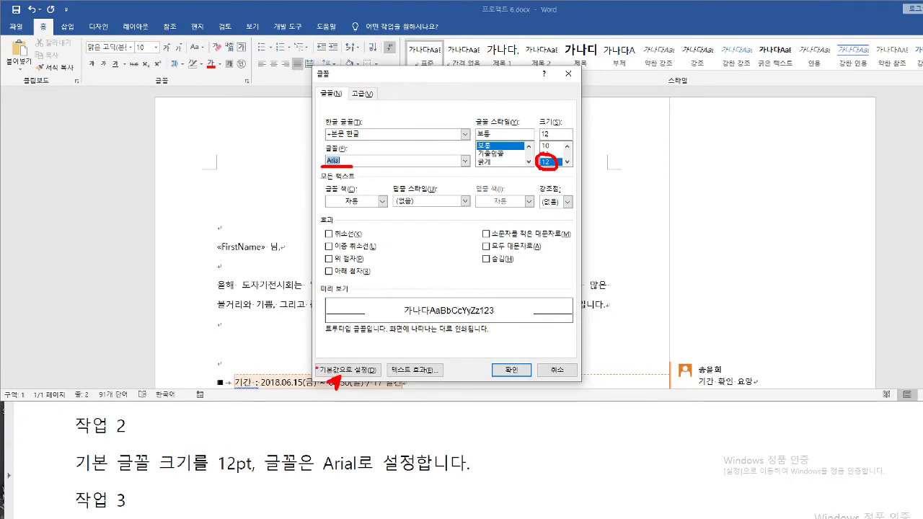
drag(416, 479, 484, 507)
drag(363, 380, 383, 380)
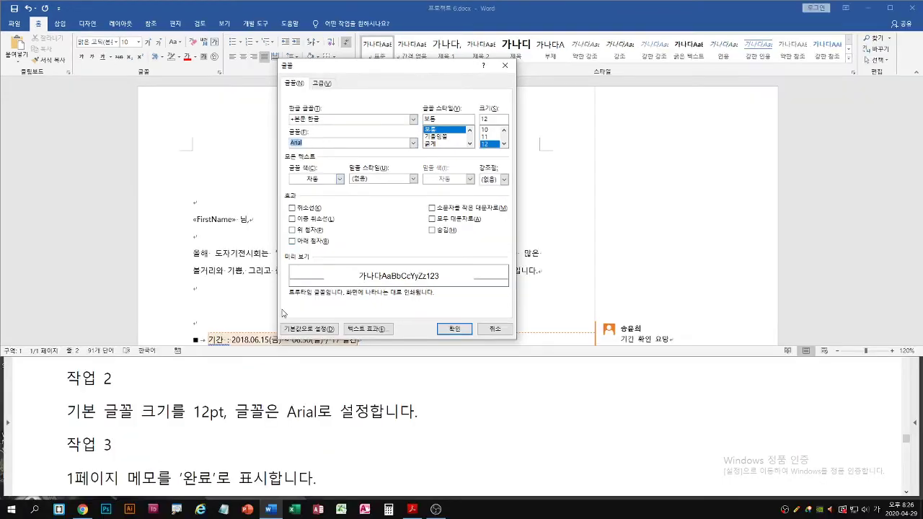
Make the chosen font settings the default for this document only (이 문서만)
click(305, 329)
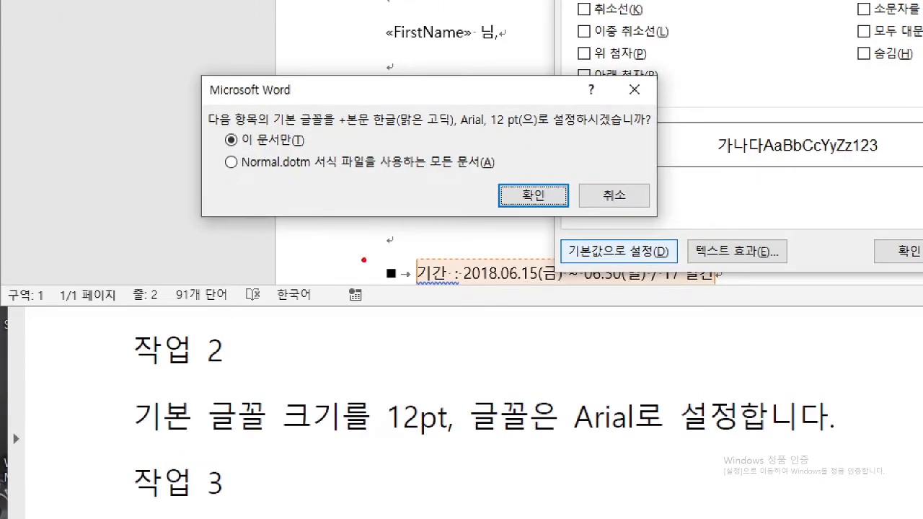
drag(613, 264, 589, 285)
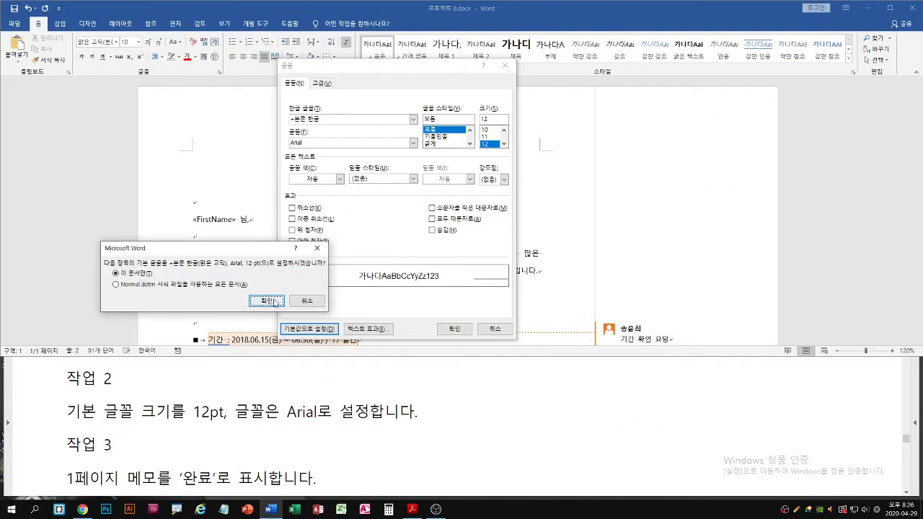
key(Return)
Following task 3 in the PDF, find the page 1 comment on the 기간 line and mark it as resolved
click(356, 417)
scroll(356, 415, down, 2)
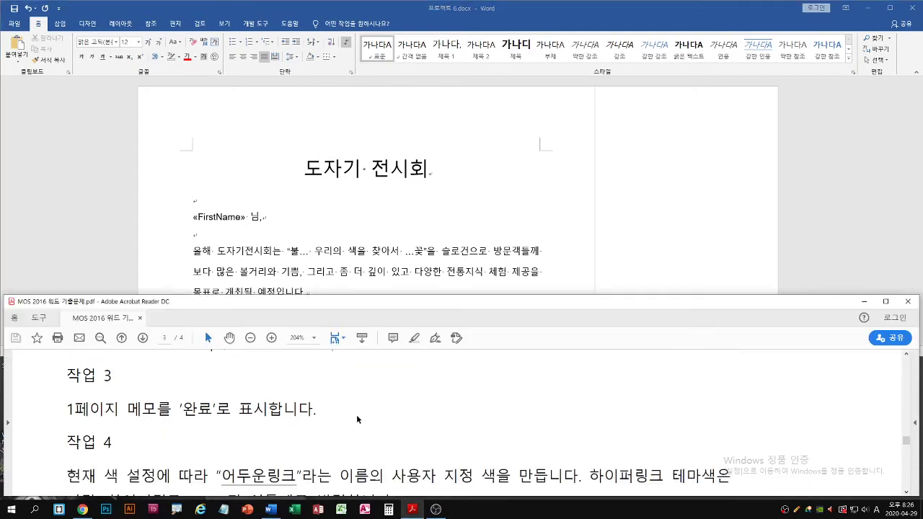
click(390, 238)
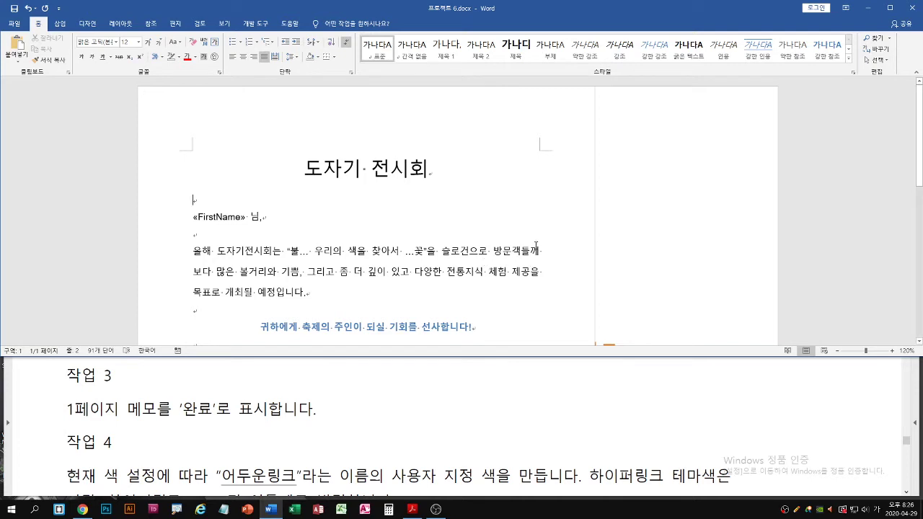
scroll(535, 246, down, 1)
scroll(536, 246, up, 1)
click(200, 24)
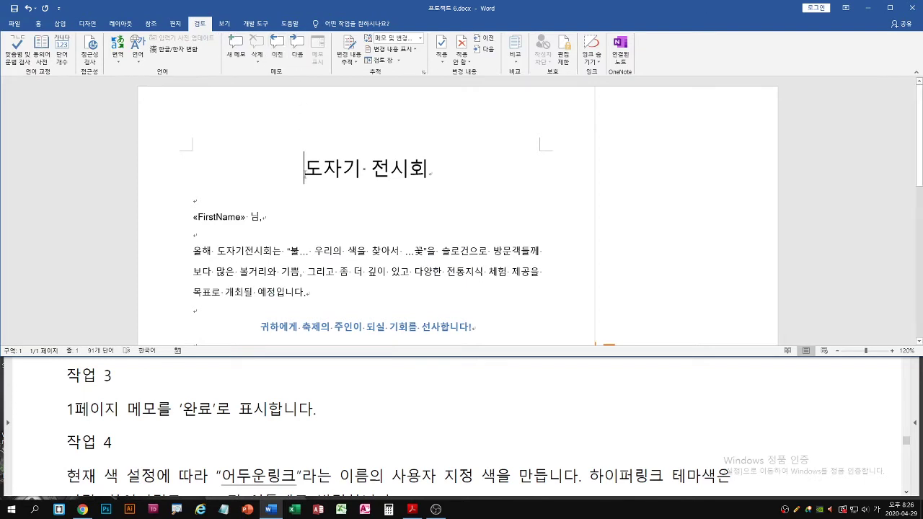
click(300, 49)
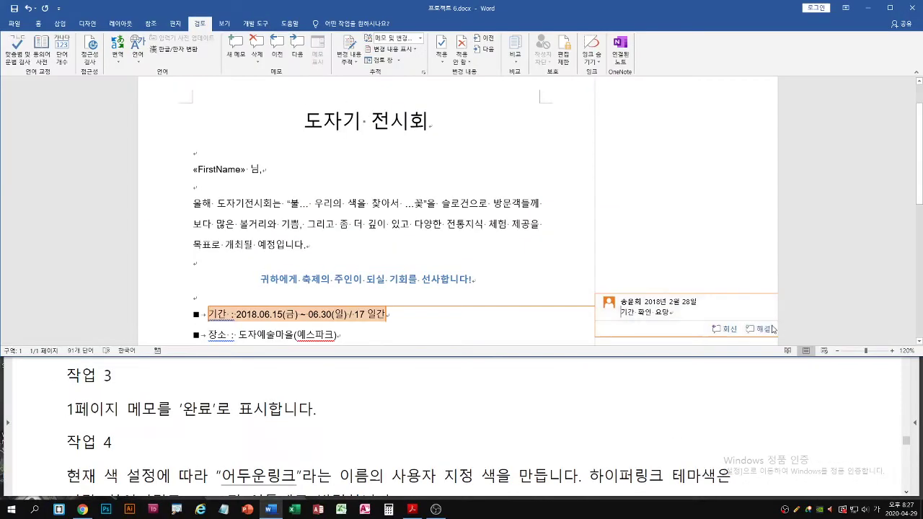
right_click(672, 311)
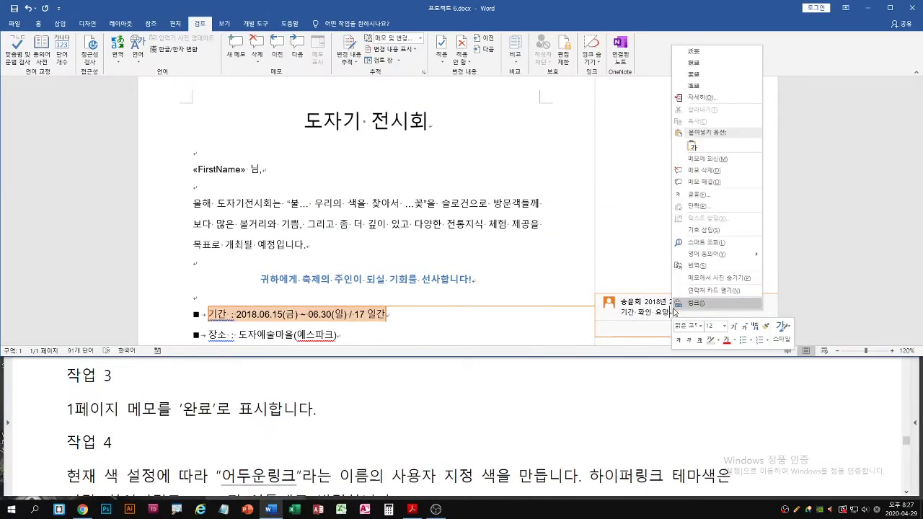
click(706, 182)
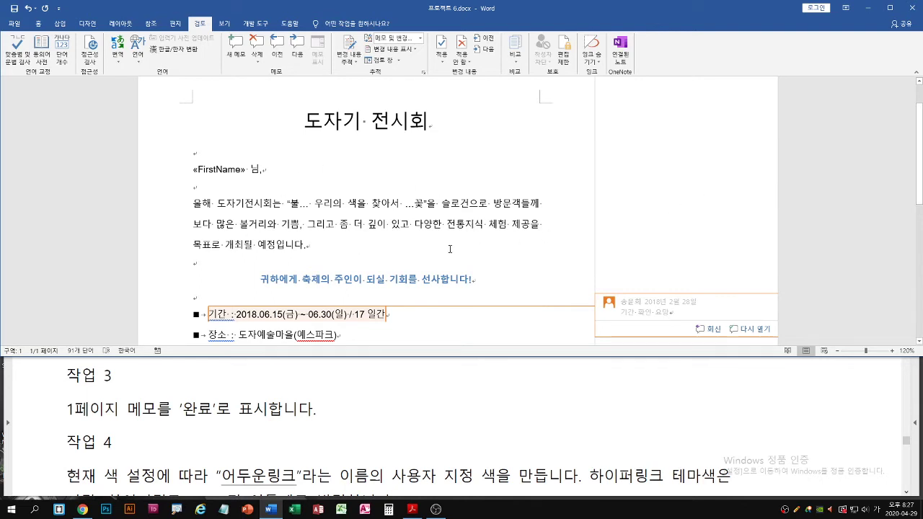
Switch to the PDF and bring Project 6's task 4 about the 어두운링크 custom colors into view
click(402, 437)
scroll(405, 436, down, 1)
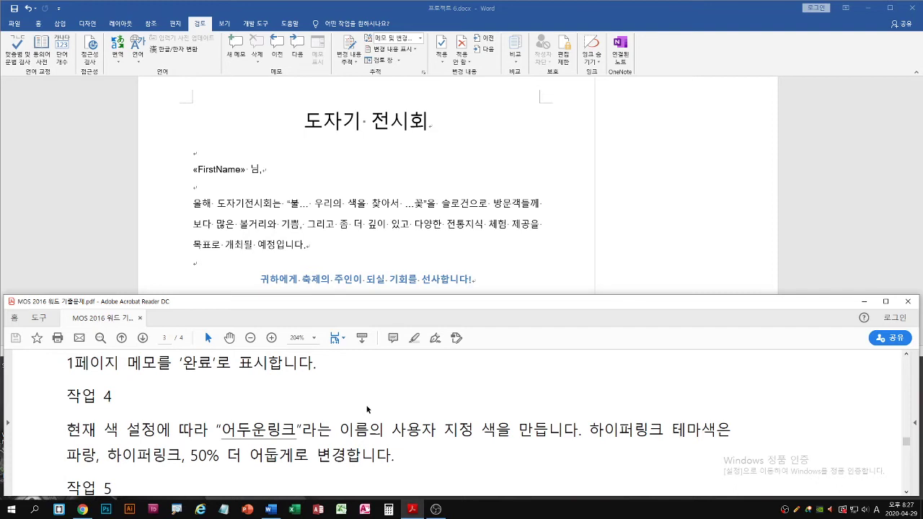
Start a new custom theme colour set in the Word document and name it 어두운링크
click(422, 257)
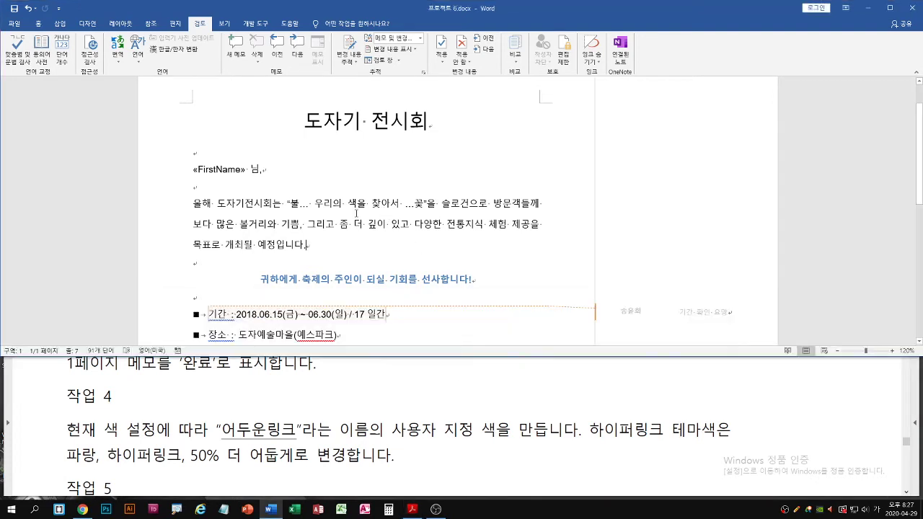
click(84, 25)
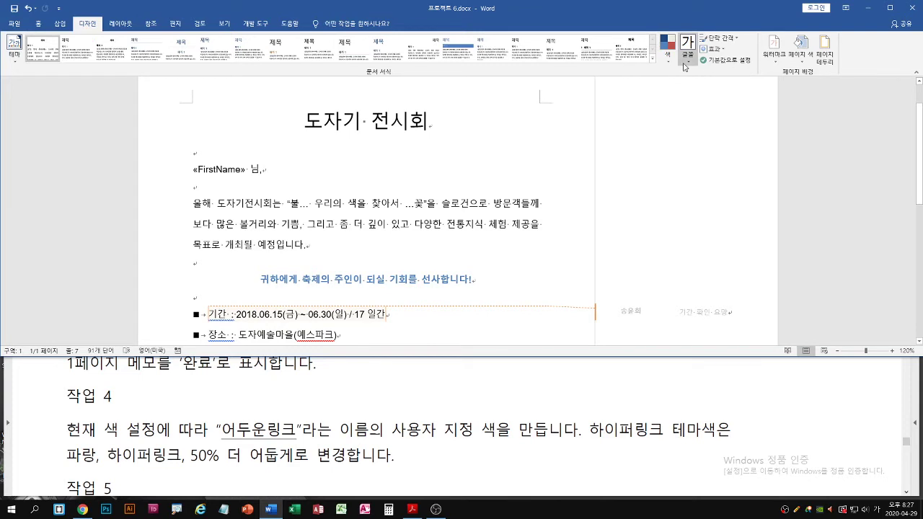
click(668, 54)
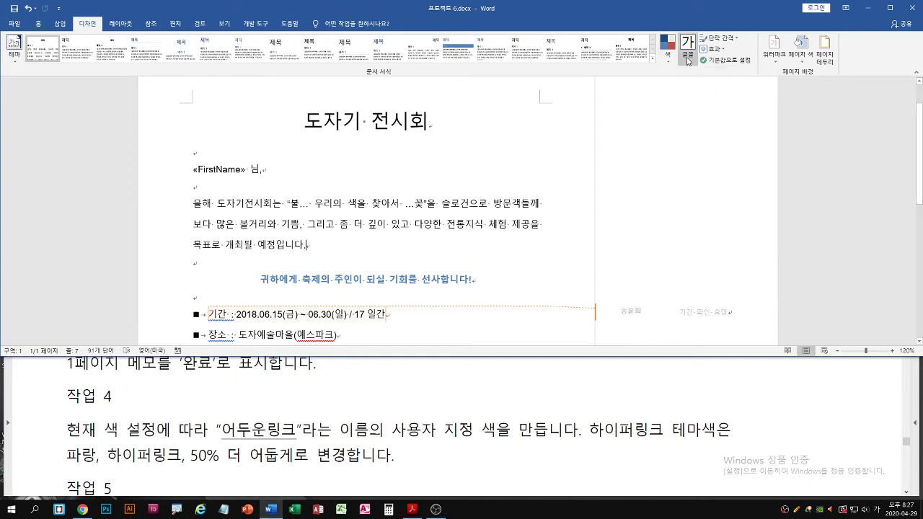
click(668, 54)
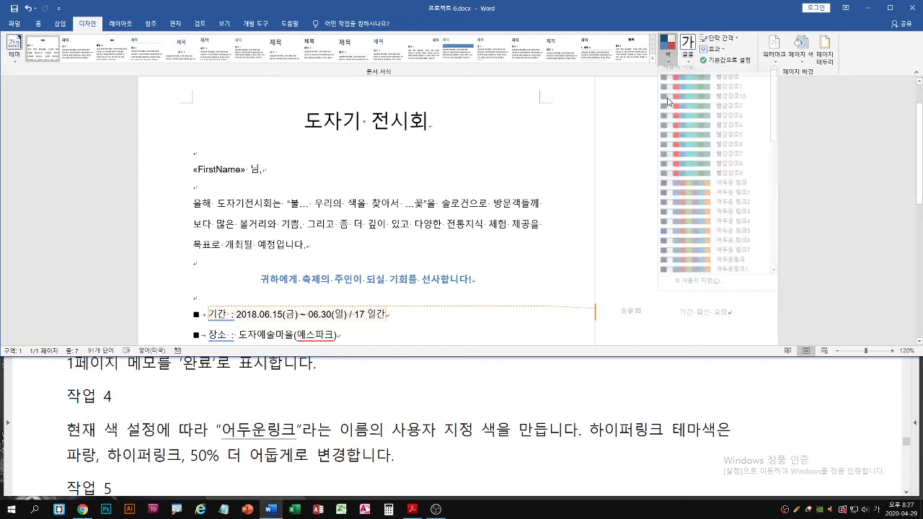
click(687, 287)
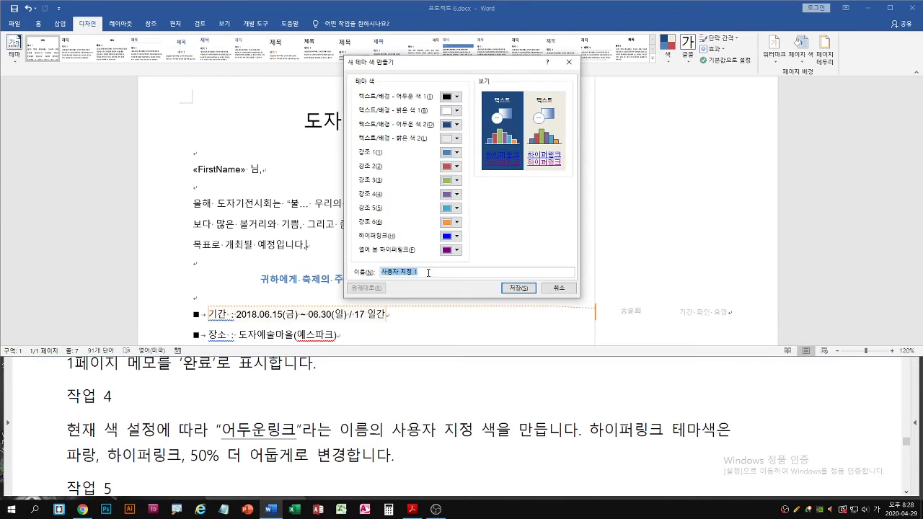
text(어두운링크)
Set the set's hyperlink theme colour to 파랑, 하이퍼링크, 50% 더 어둡게 and save the colour set
click(456, 237)
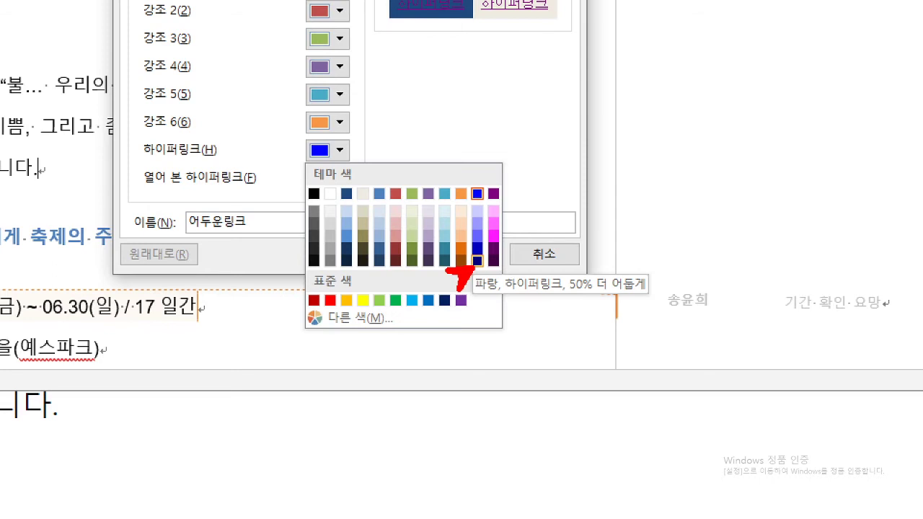
mouse_move(474, 265)
mouse_down()
mouse_move(468, 250)
mouse_move(484, 273)
mouse_up()
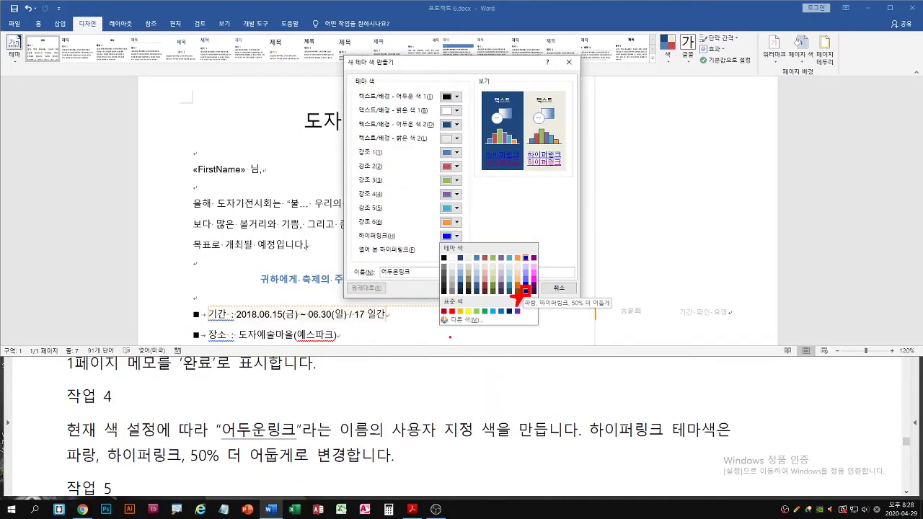
drag(353, 242, 459, 240)
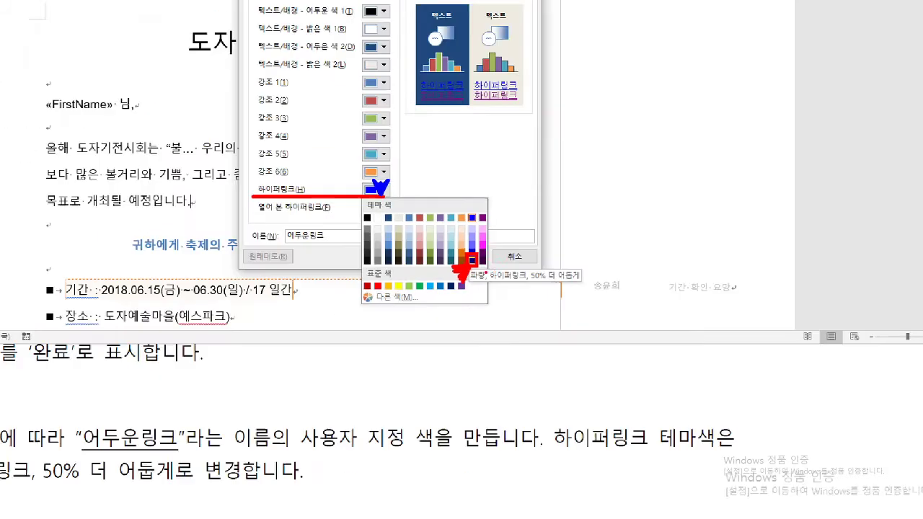
click(477, 260)
click(455, 237)
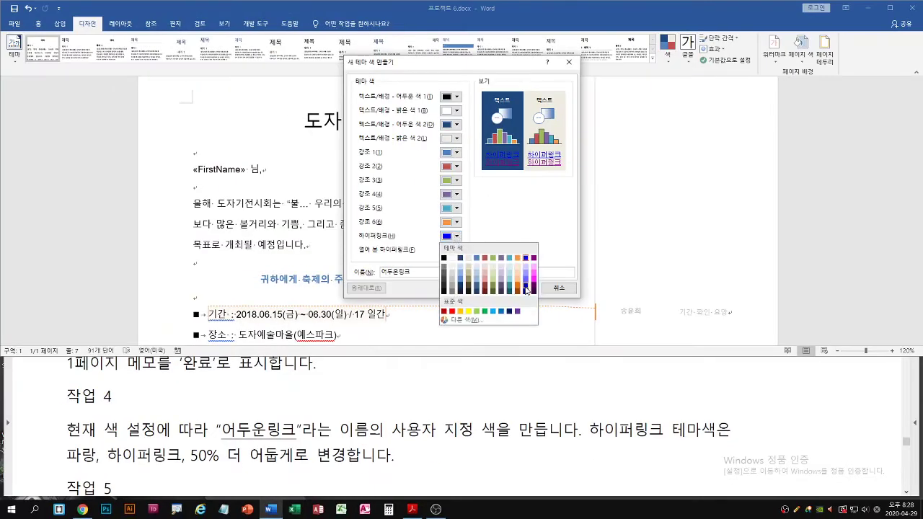
click(525, 292)
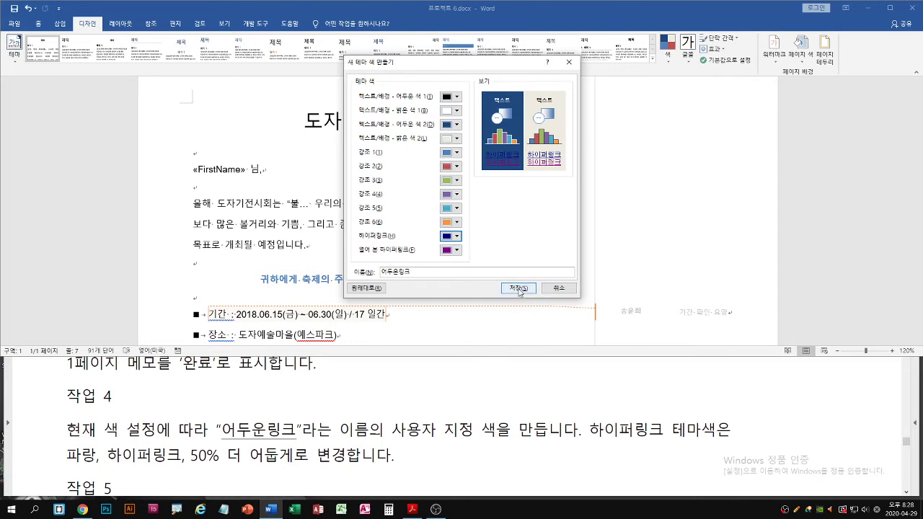
click(518, 289)
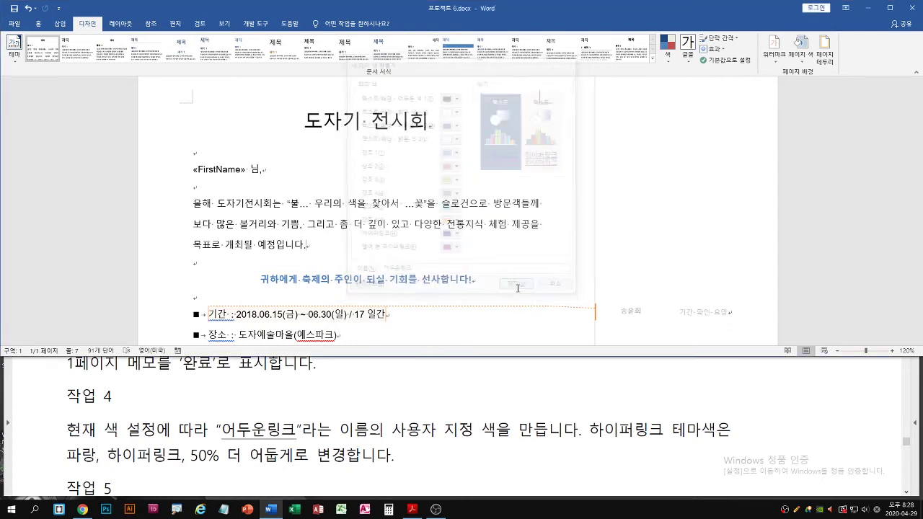
Check the custom theme colour list and read the 작업 5 instructions in the Acrobat Reader PDF
click(668, 62)
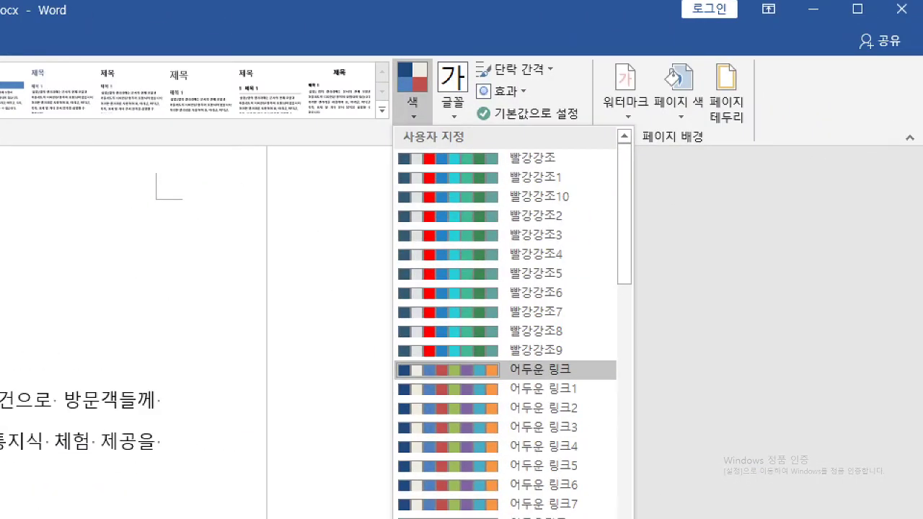
click(540, 370)
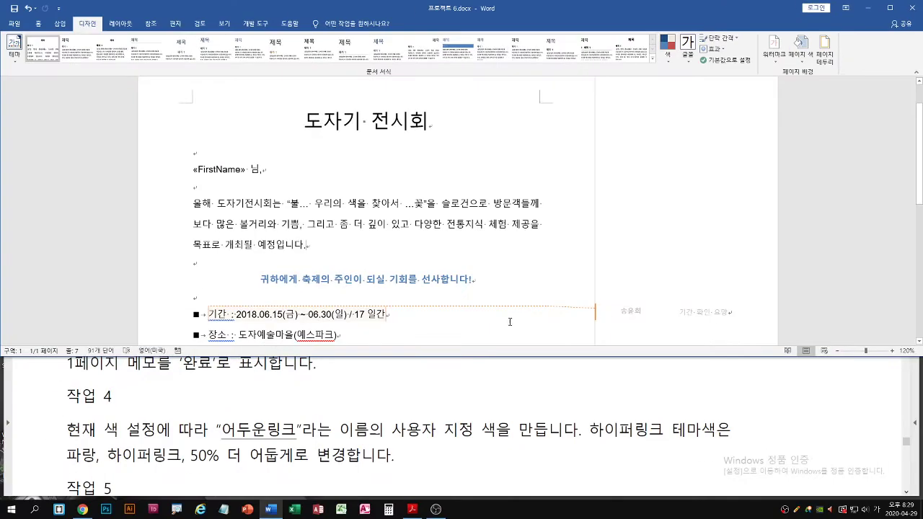
click(285, 396)
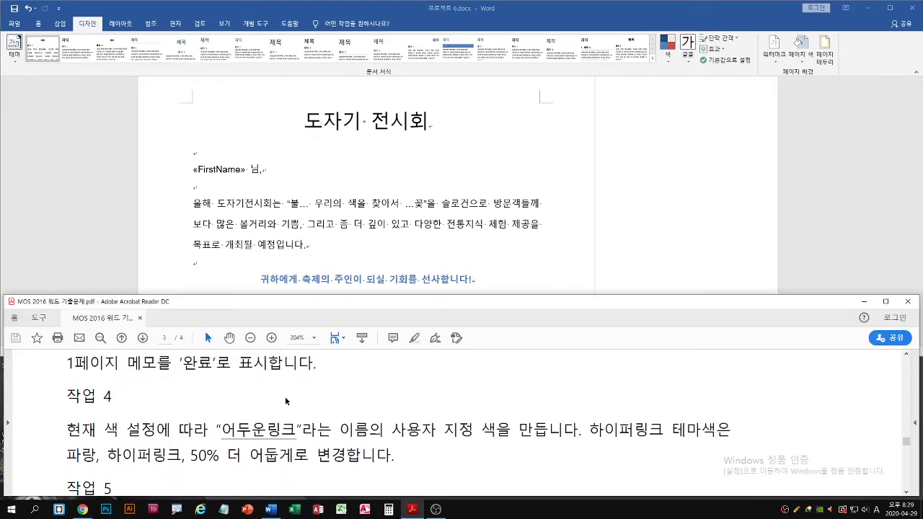
scroll(303, 408, down, 3)
scroll(304, 409, down, 1)
click(121, 232)
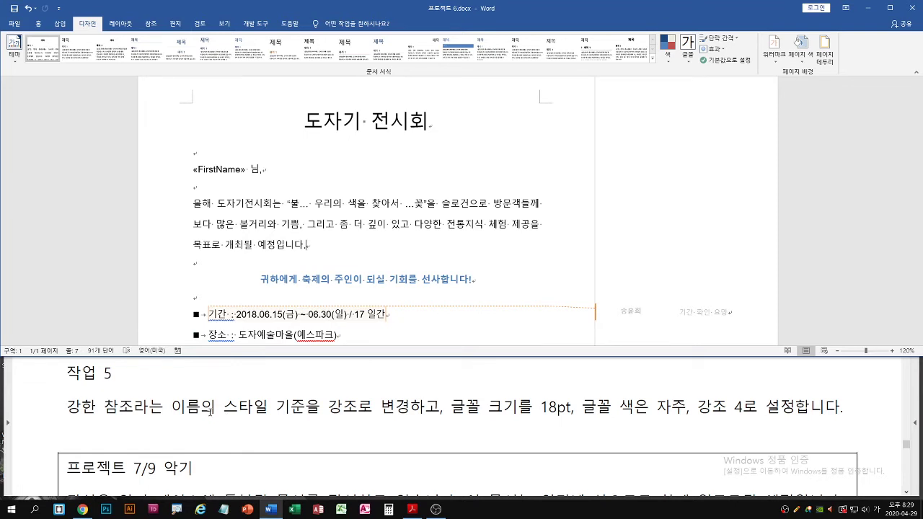
Modify the 강한 참조 style in Word so that it is based on the 강조 style
click(38, 23)
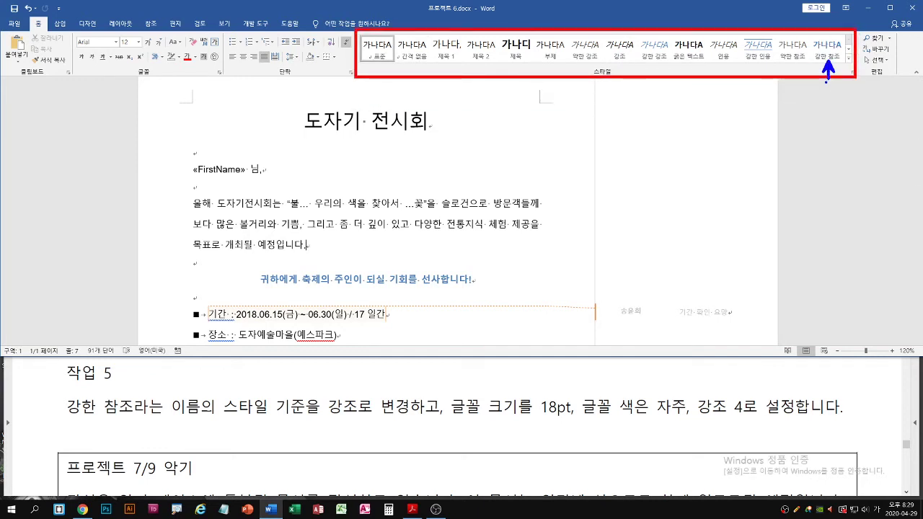
right_click(836, 66)
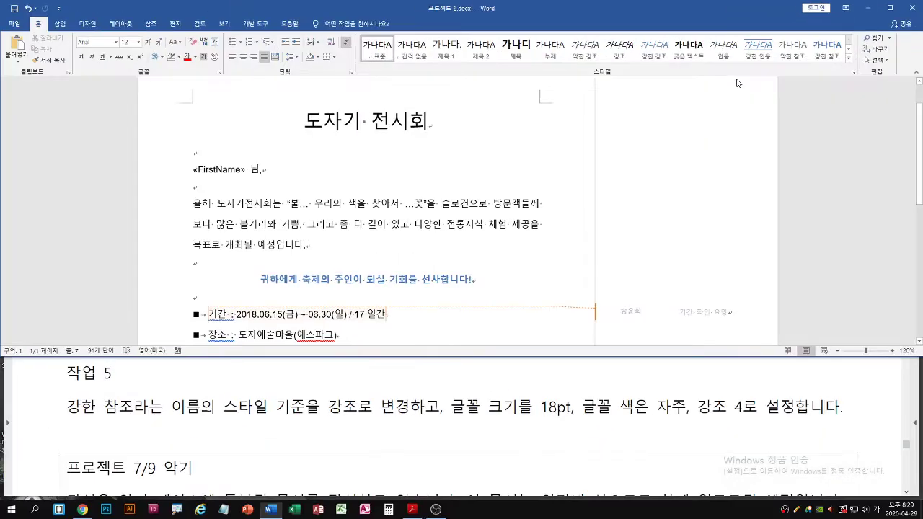
right_click(829, 62)
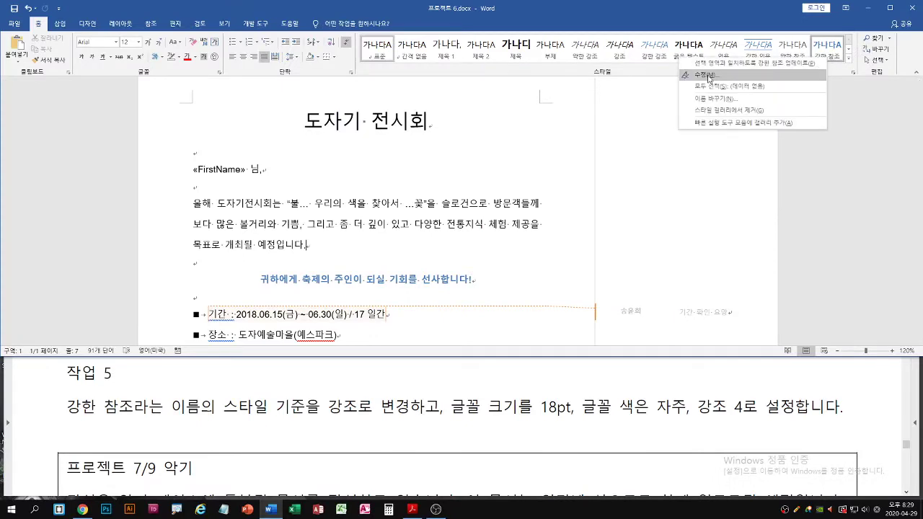
click(707, 75)
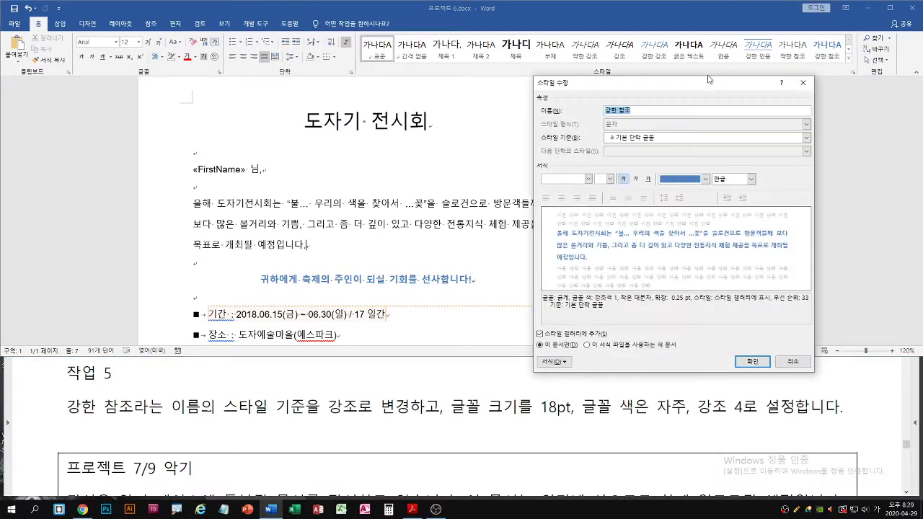
click(655, 138)
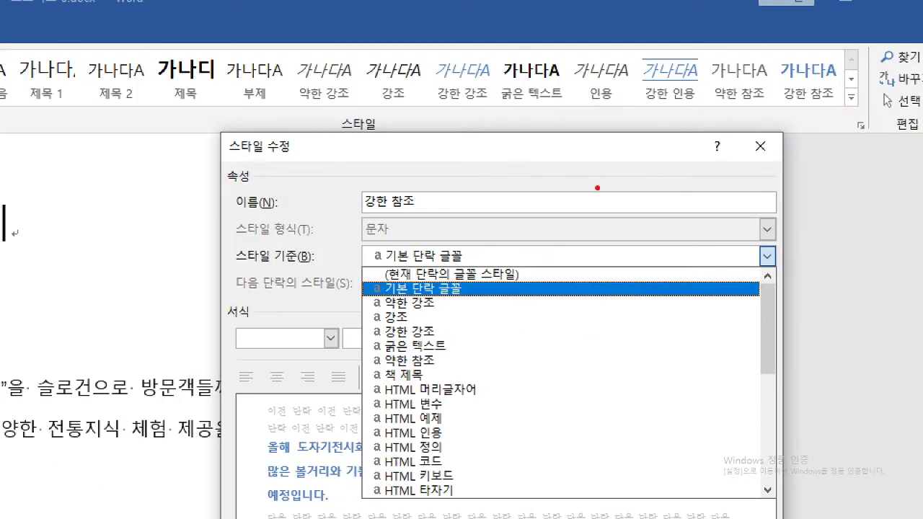
drag(370, 258, 465, 255)
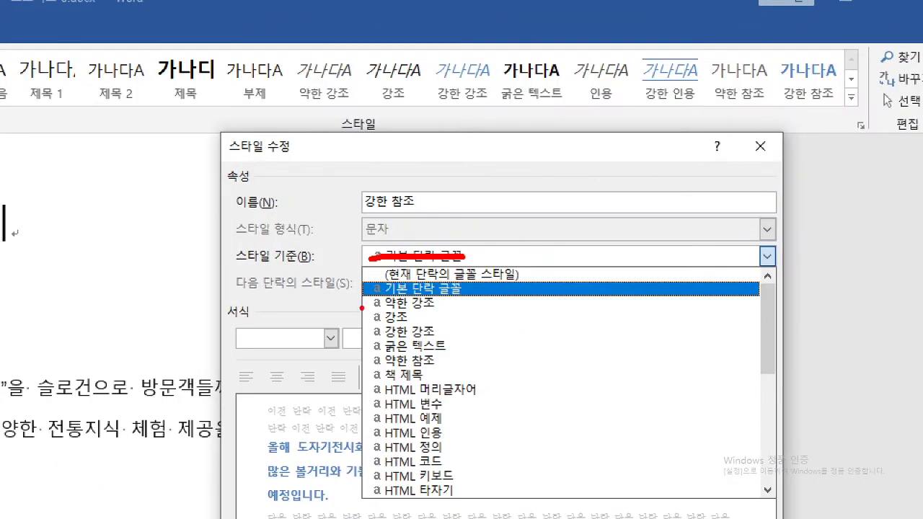
drag(360, 306, 417, 324)
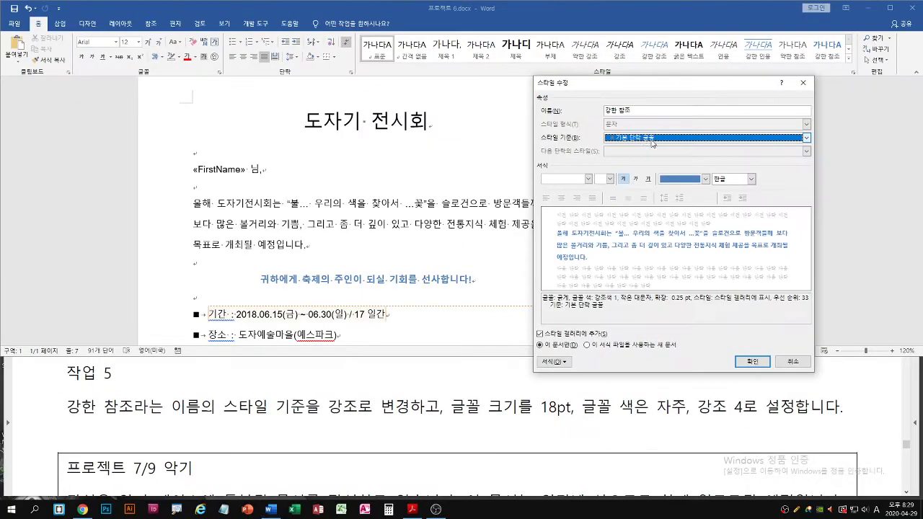
click(460, 257)
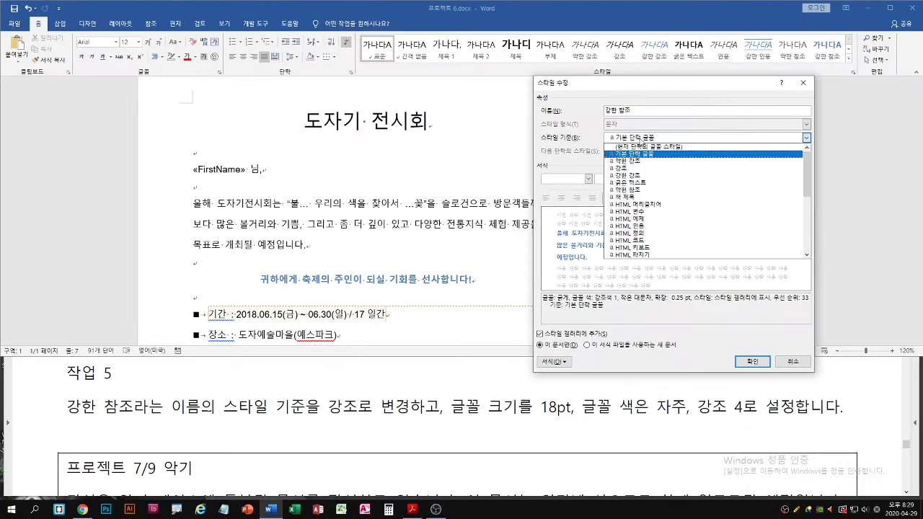
click(395, 318)
drag(608, 143, 626, 144)
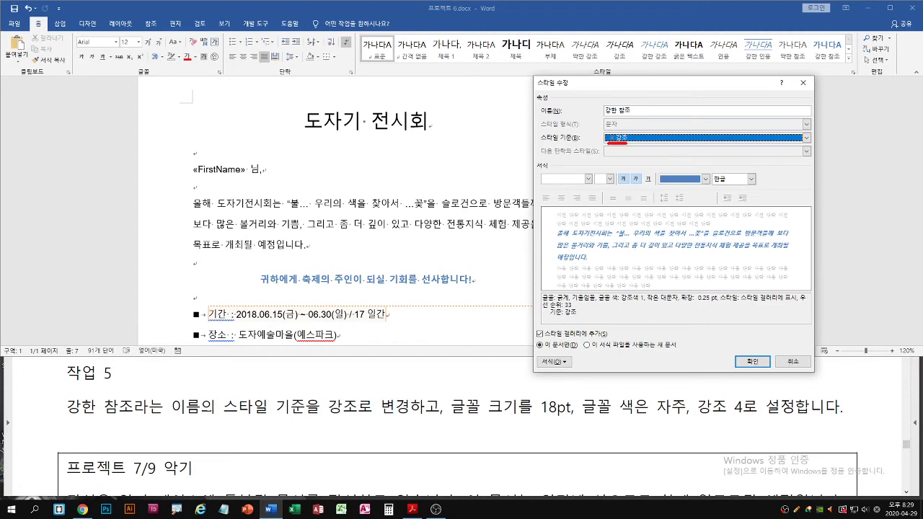
Set the 강한 참조 style's font size to 18 pt and font colour to 자주, 강조 4, and apply the style changes
click(609, 179)
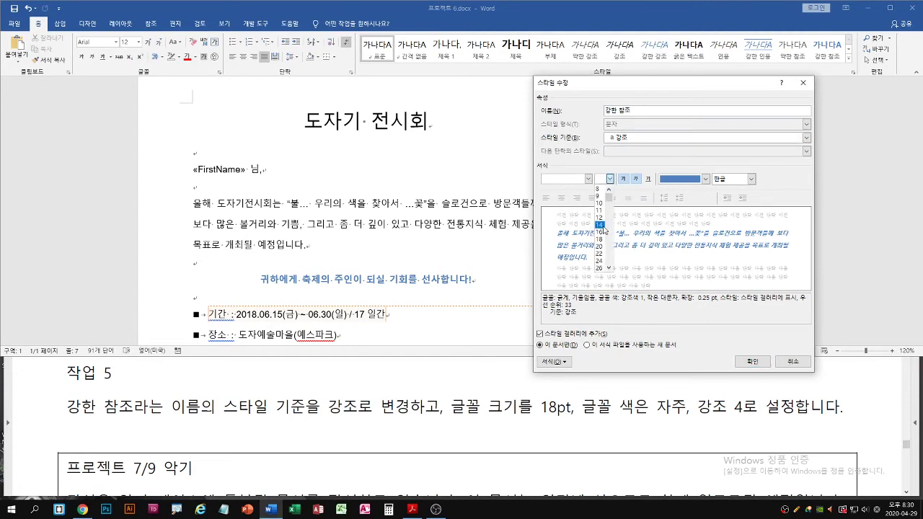
click(600, 240)
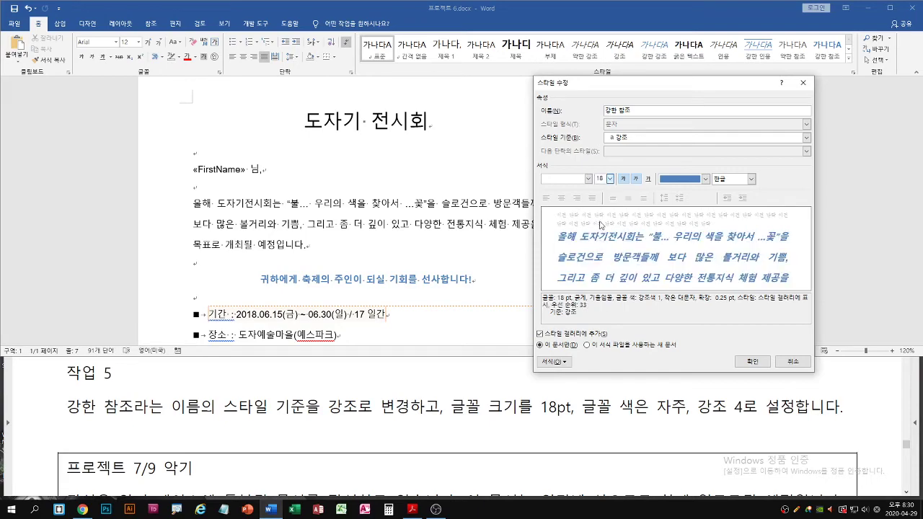
click(706, 179)
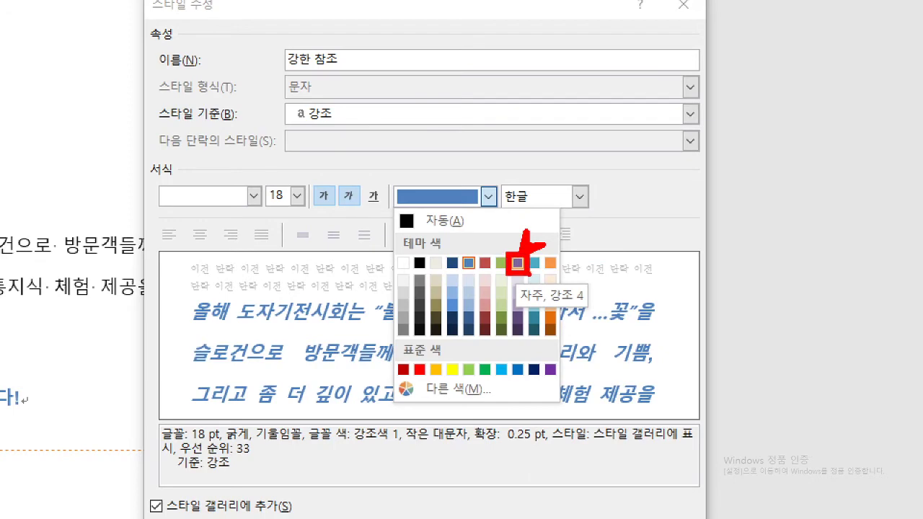
click(518, 262)
click(488, 196)
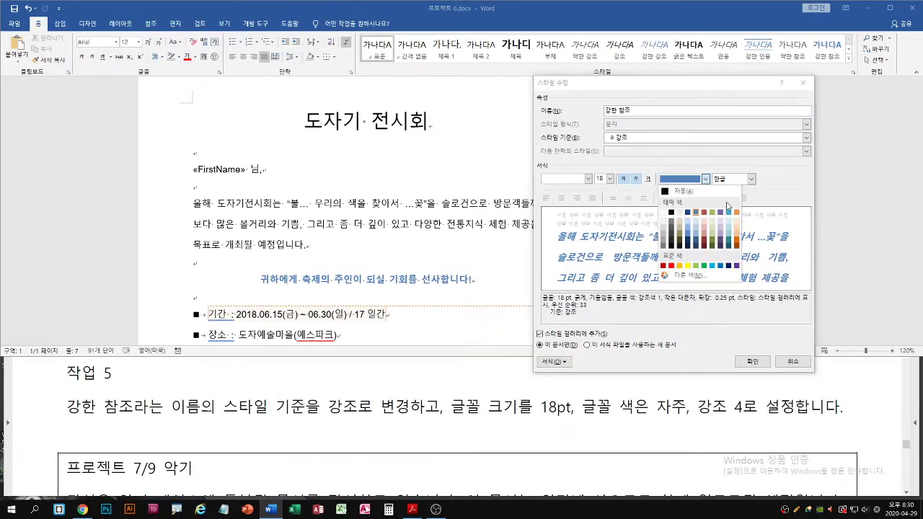
click(517, 264)
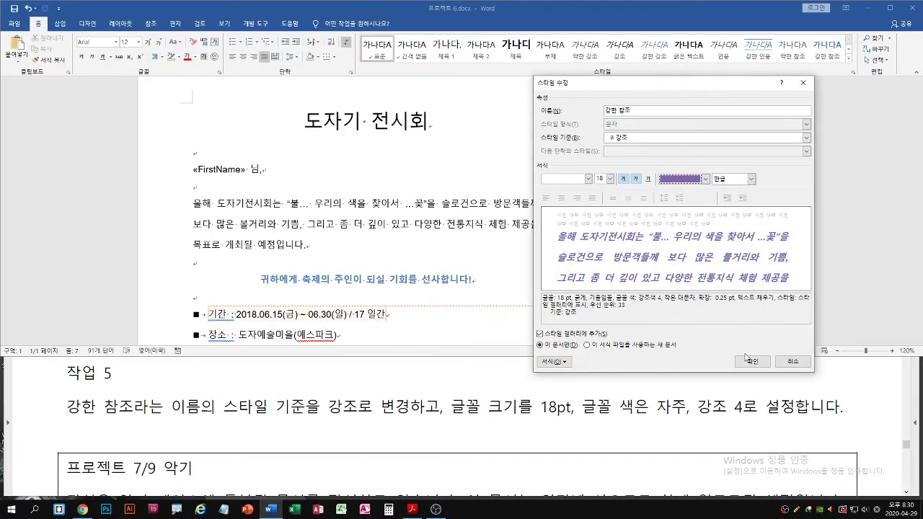
click(750, 360)
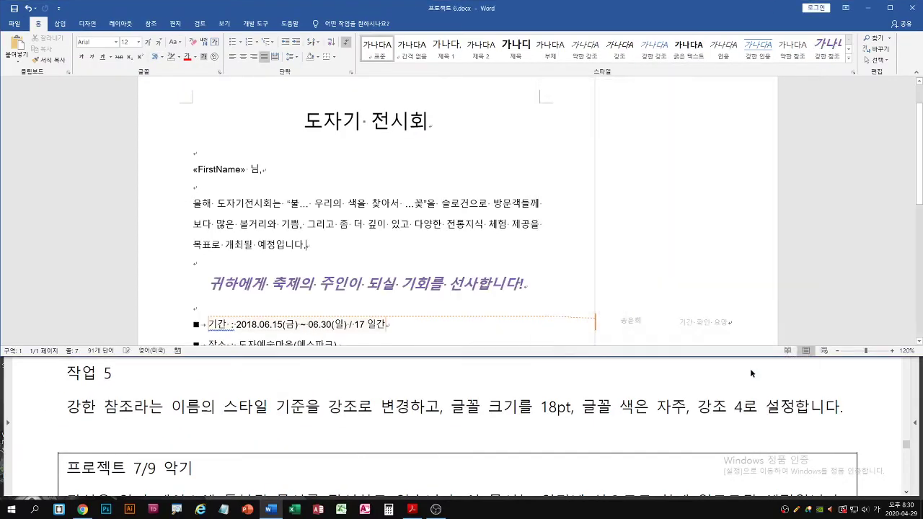
right_click(828, 58)
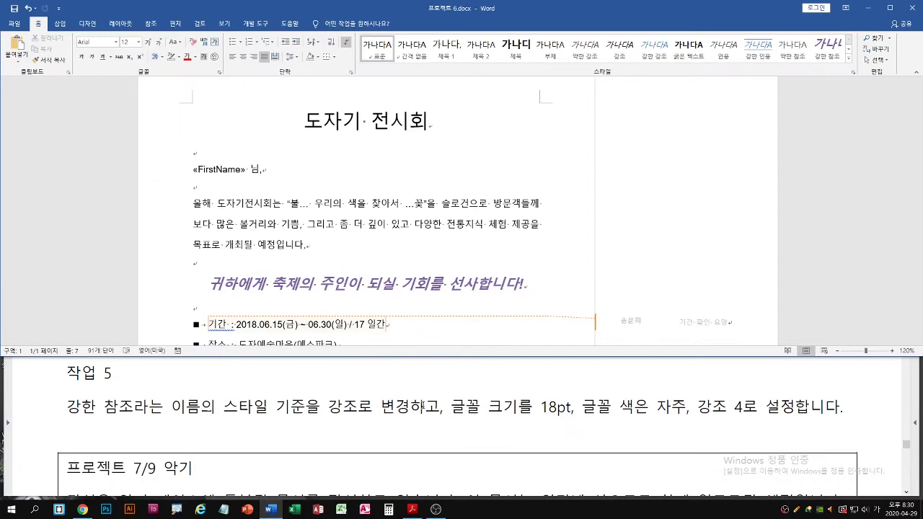
Switch to the Acrobat Reader PDF and view the 프로젝트 7 instructions with 작업 1
click(443, 387)
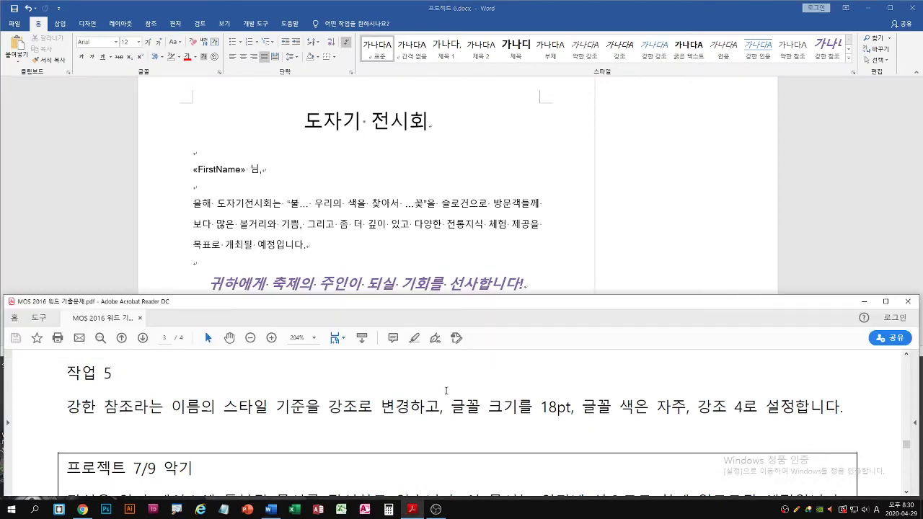
scroll(462, 391, down, 5)
click(725, 236)
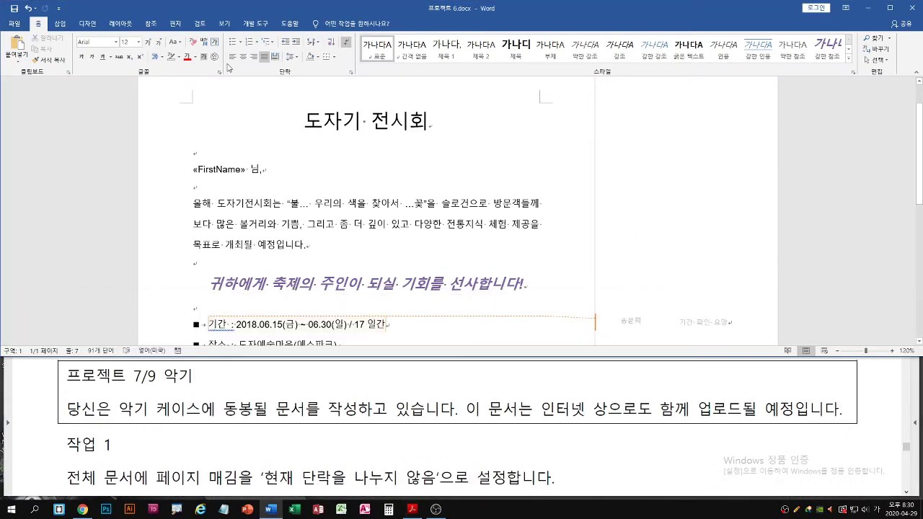
Close the document 프로젝트 6.docx in Word
click(14, 23)
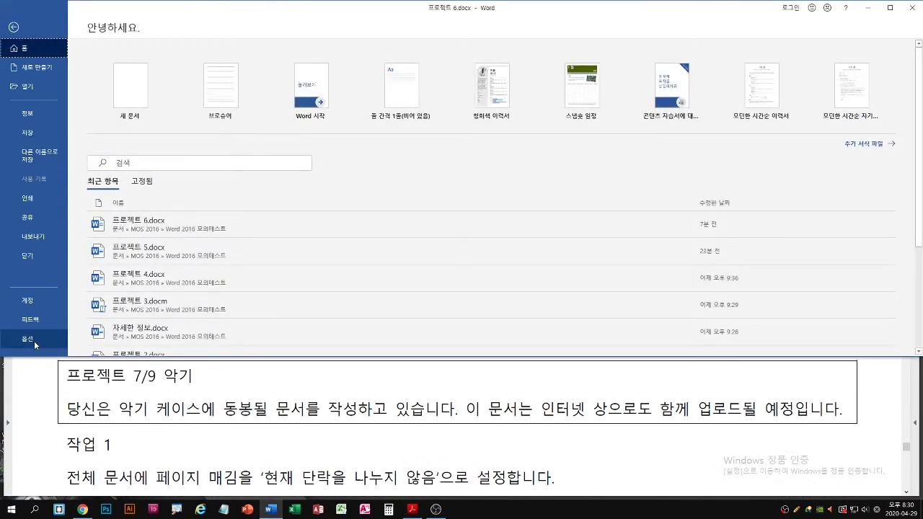
click(29, 256)
click(462, 278)
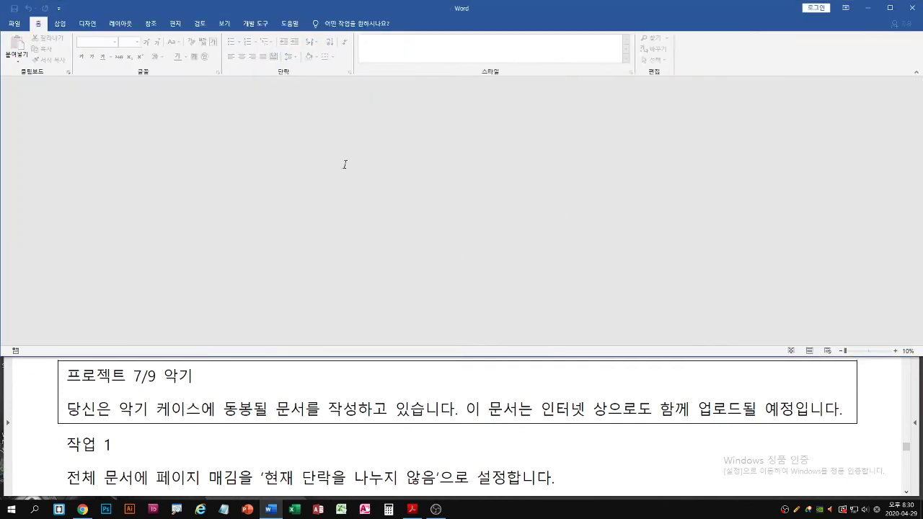
Open the document 프로젝트 7.docx from the Word 2016 모의테스트 folder
key(ctrl+o)
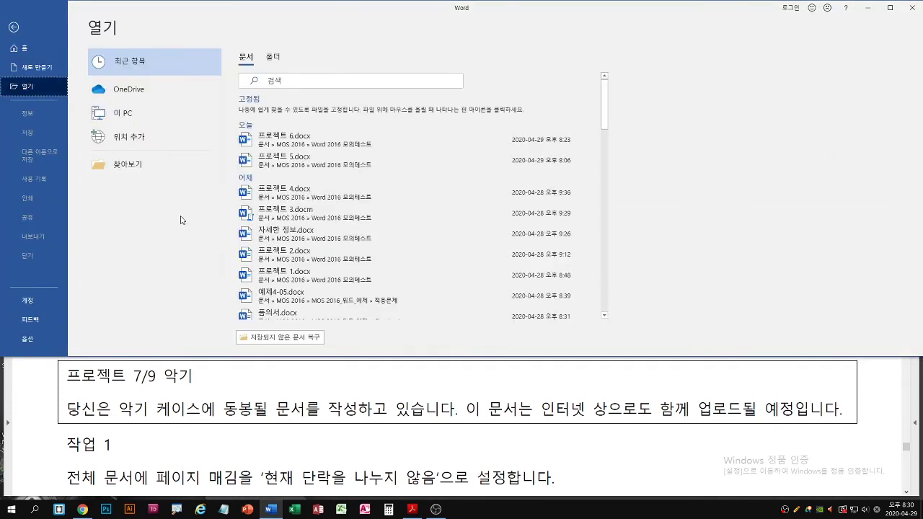
click(127, 163)
click(128, 138)
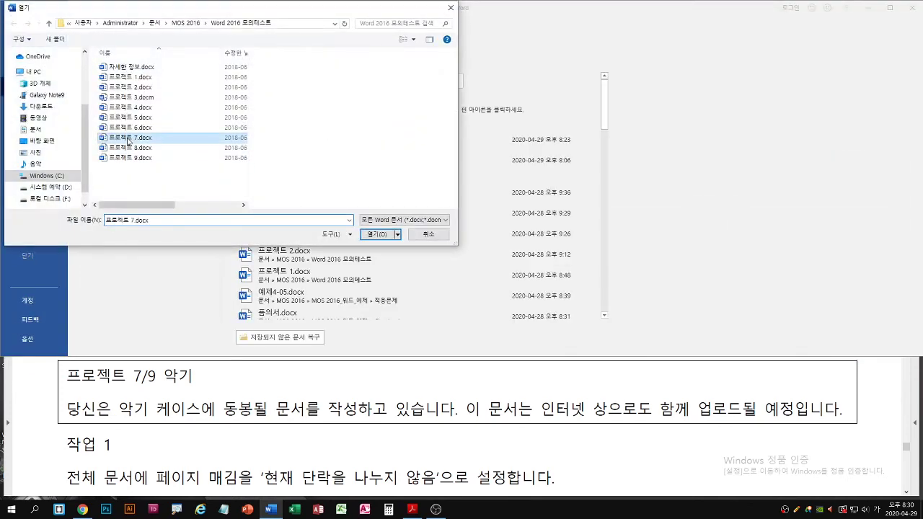
double_click(128, 139)
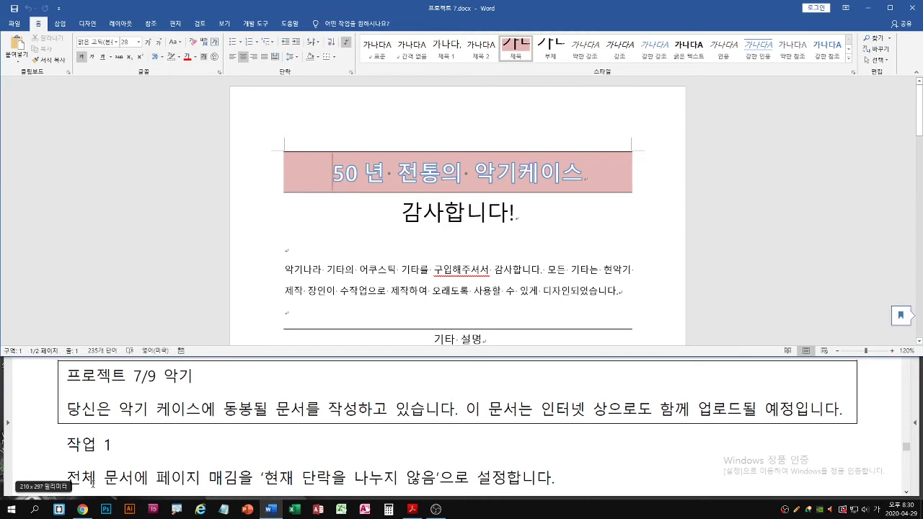
Examine the document's paragraphs and how the one starting 전기기타(Electric guitar) runs across the break between pages 1 and 2
click(275, 250)
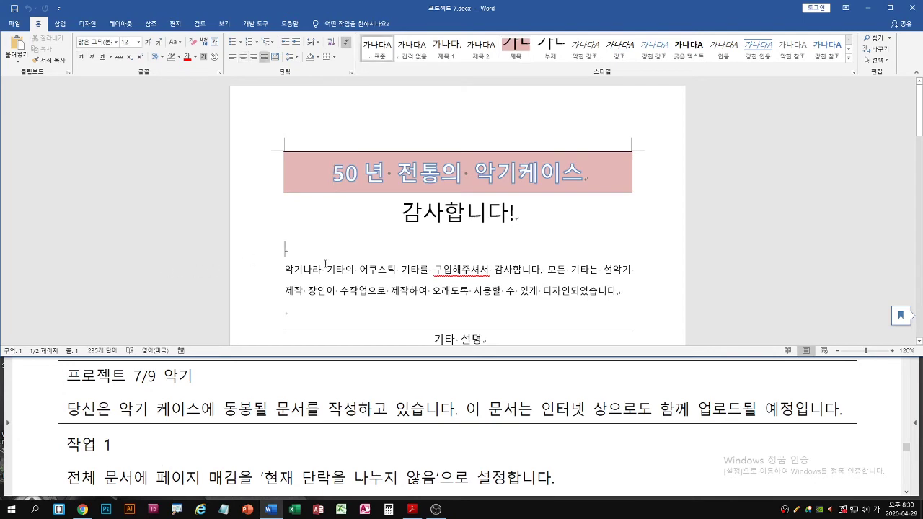
scroll(317, 261, down, 1)
scroll(352, 259, down, 8)
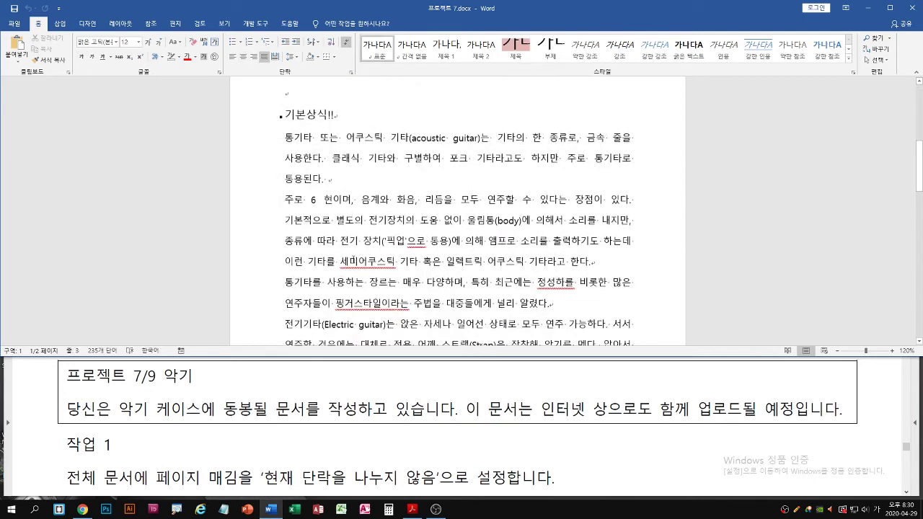
scroll(353, 256, up, 6)
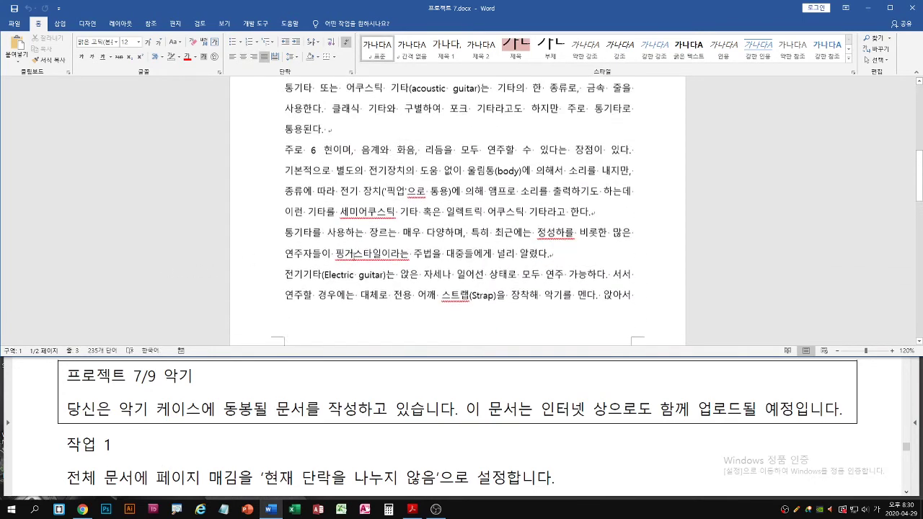
scroll(354, 256, down, 3)
scroll(366, 205, down, 3)
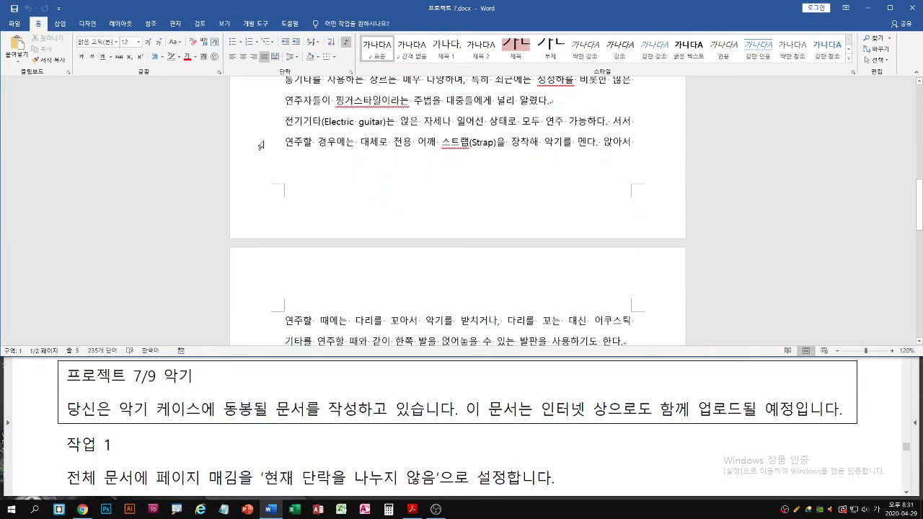
double_click(392, 10)
scroll(319, 255, up, 1)
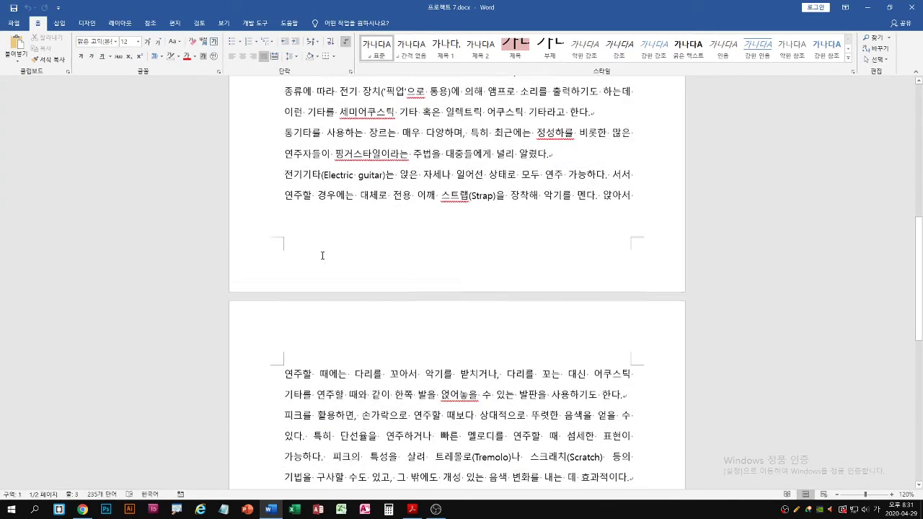
double_click(249, 187)
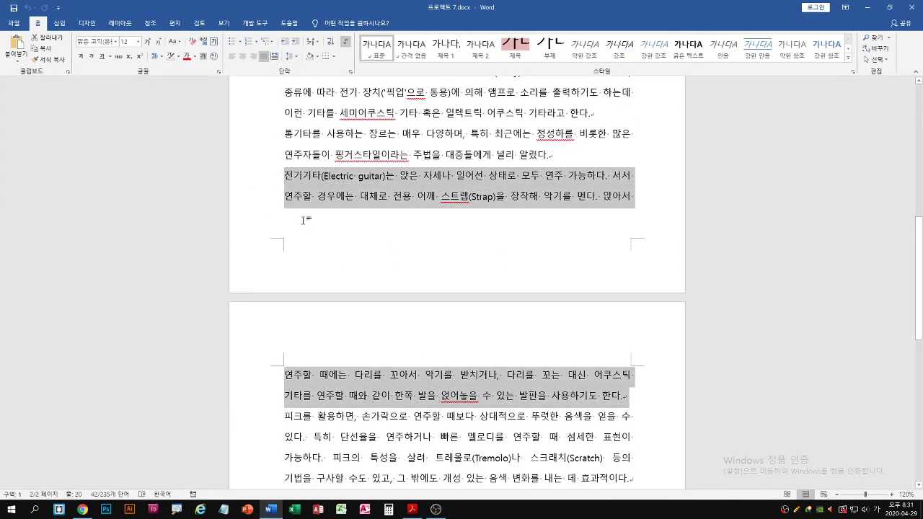
double_click(243, 186)
drag(238, 299, 703, 298)
key(g)
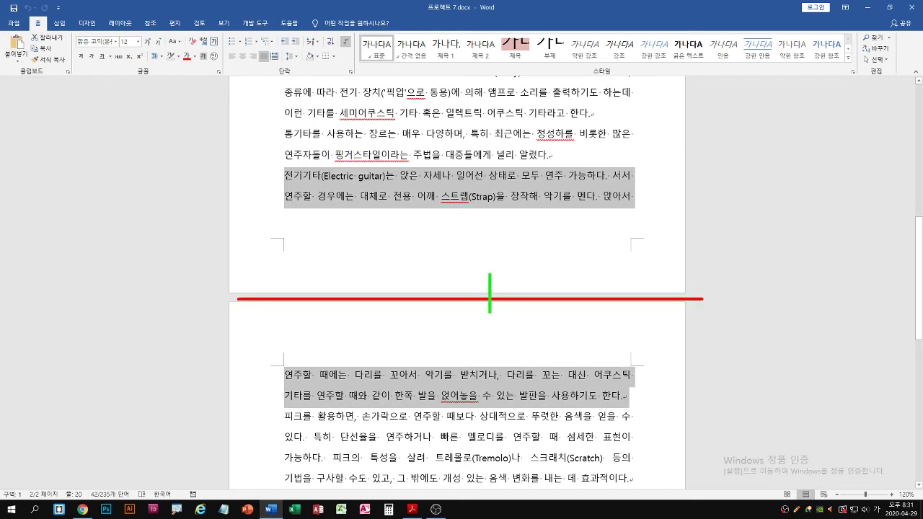
mouse_move(485, 271)
mouse_down()
mouse_move(464, 313)
mouse_move(503, 316)
mouse_up()
key(Escape)
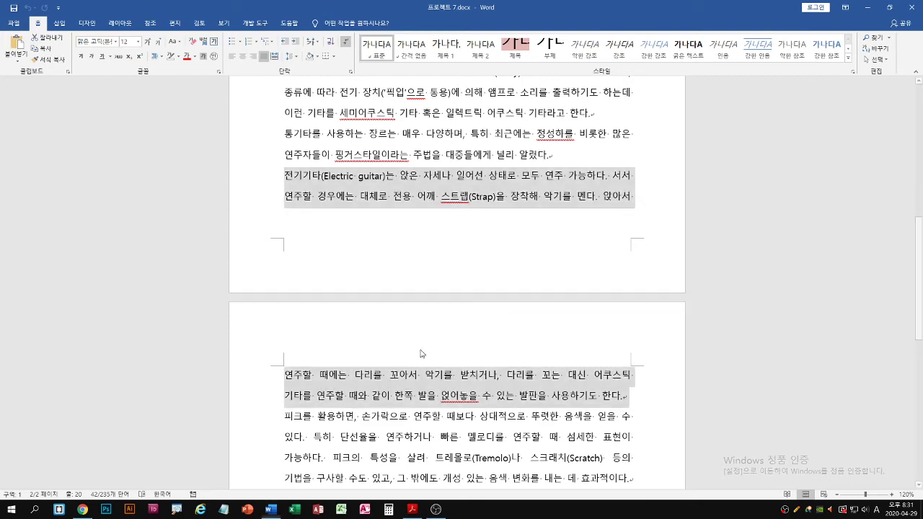
scroll(264, 171, up, 3)
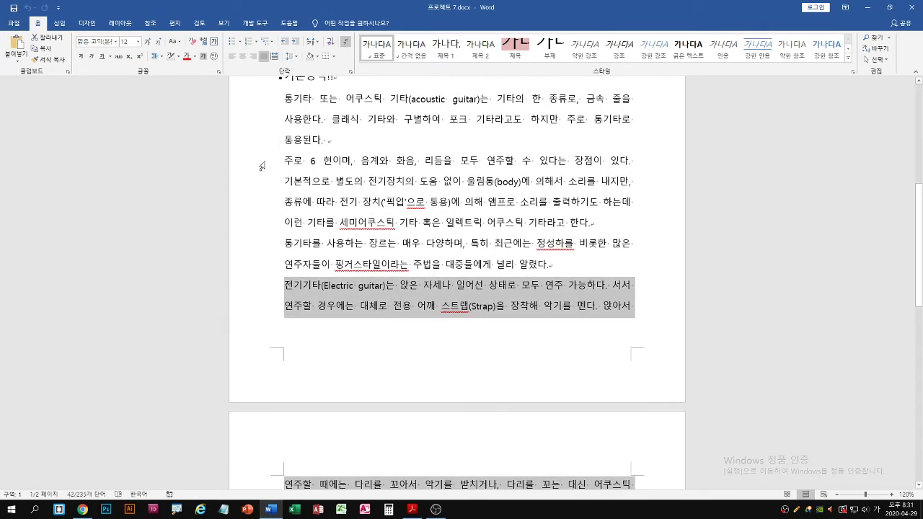
double_click(264, 166)
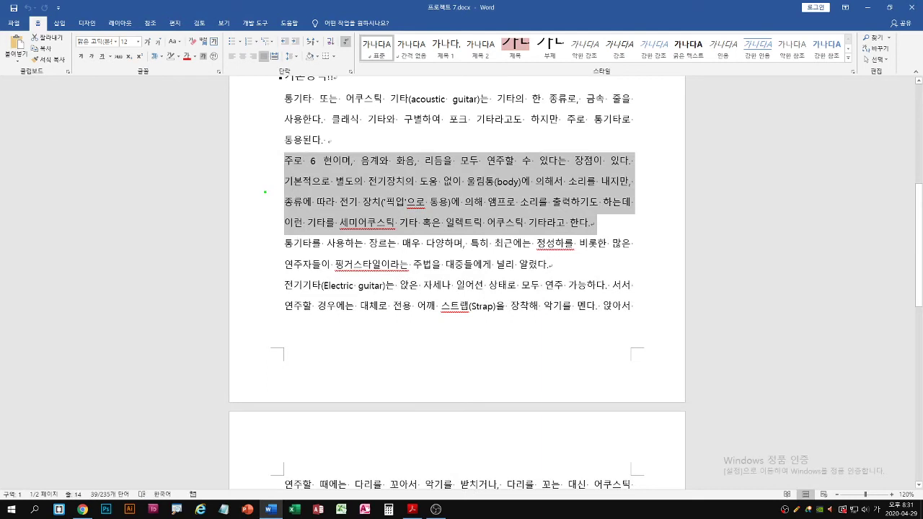
drag(264, 192, 627, 193)
key(Escape)
click(285, 285)
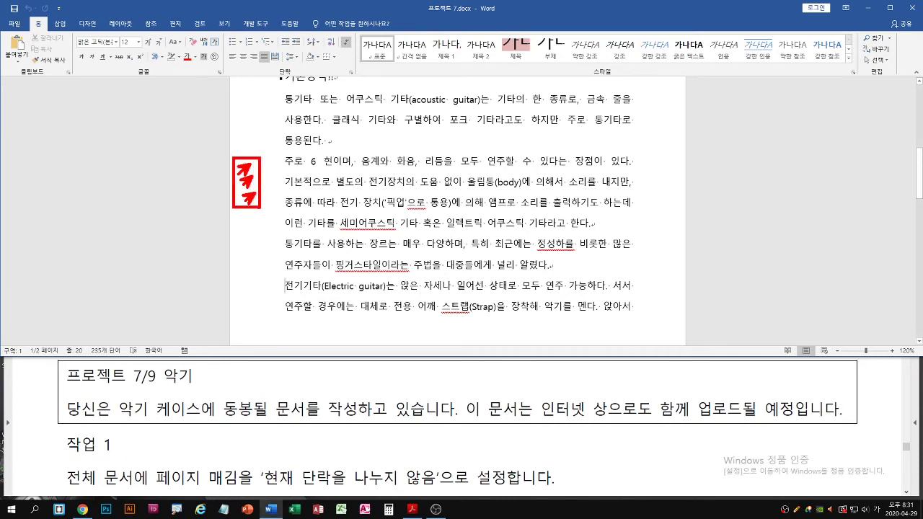
Select the whole document and set its paragraph pagination option to 현재 단락을 나누지 않음
triple_click(239, 173)
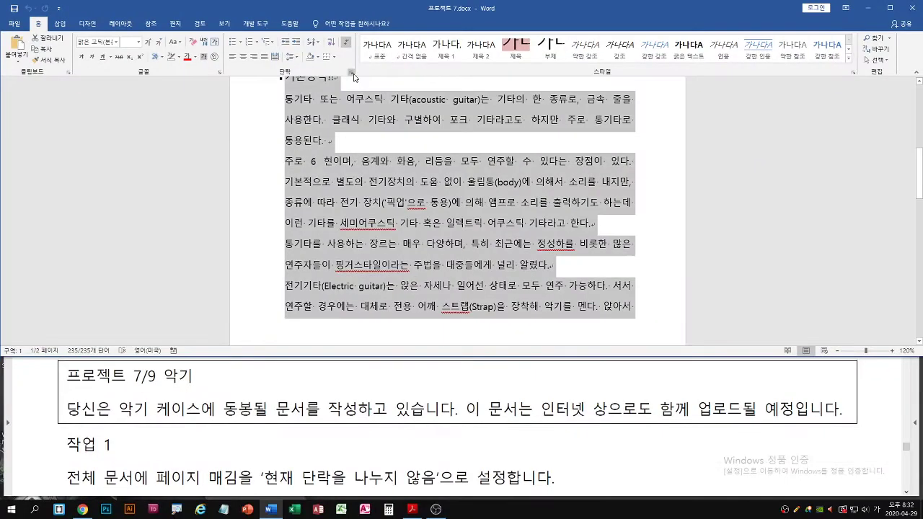
click(457, 145)
drag(397, 143, 482, 47)
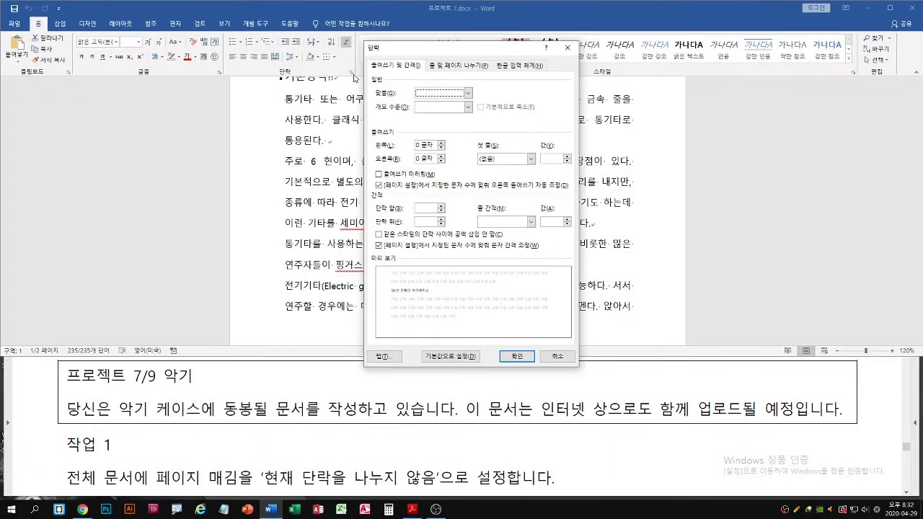
click(463, 69)
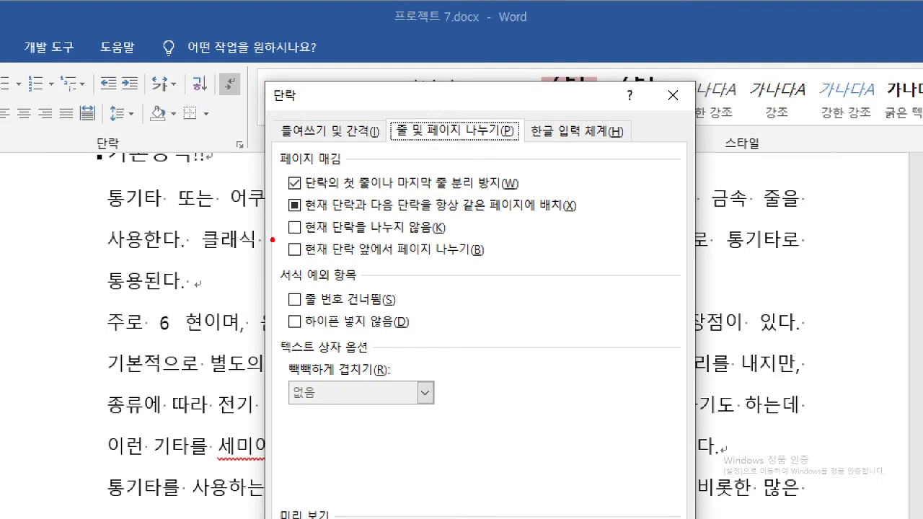
mouse_move(292, 225)
mouse_down()
mouse_move(301, 216)
mouse_move(445, 235)
mouse_up()
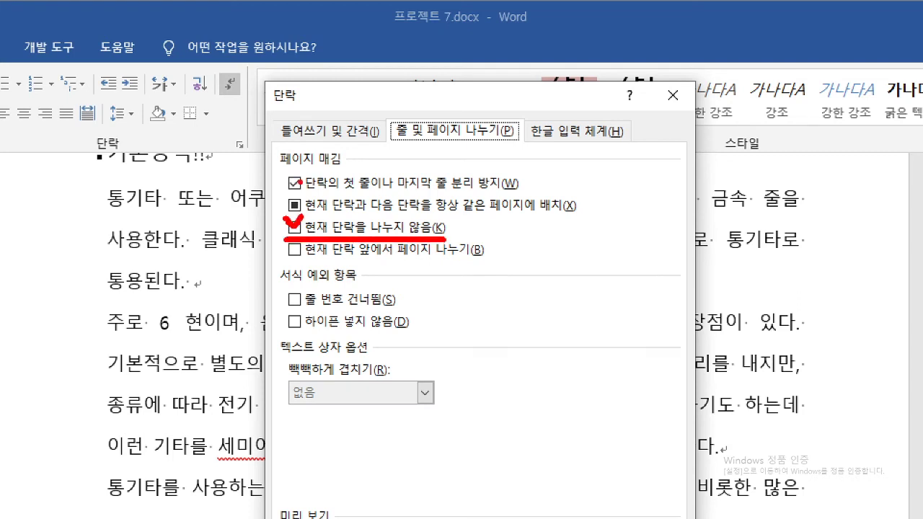
click(284, 184)
click(285, 206)
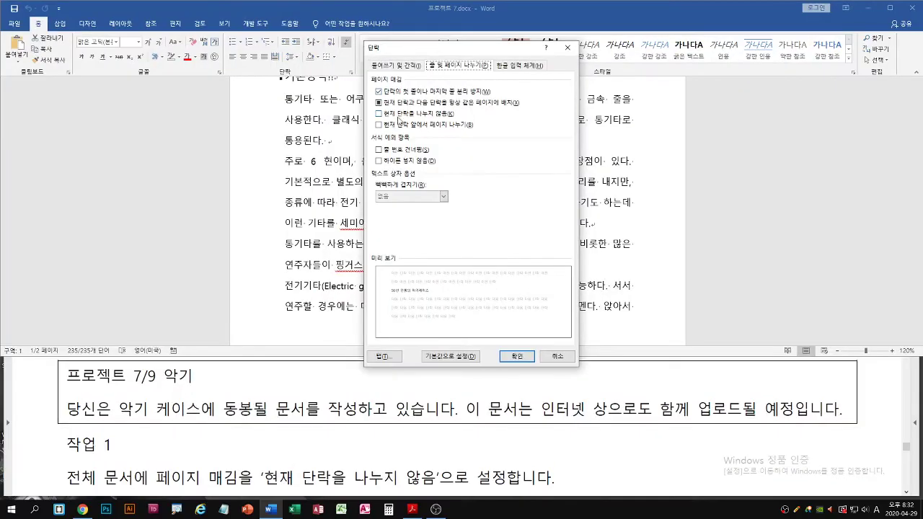
click(379, 114)
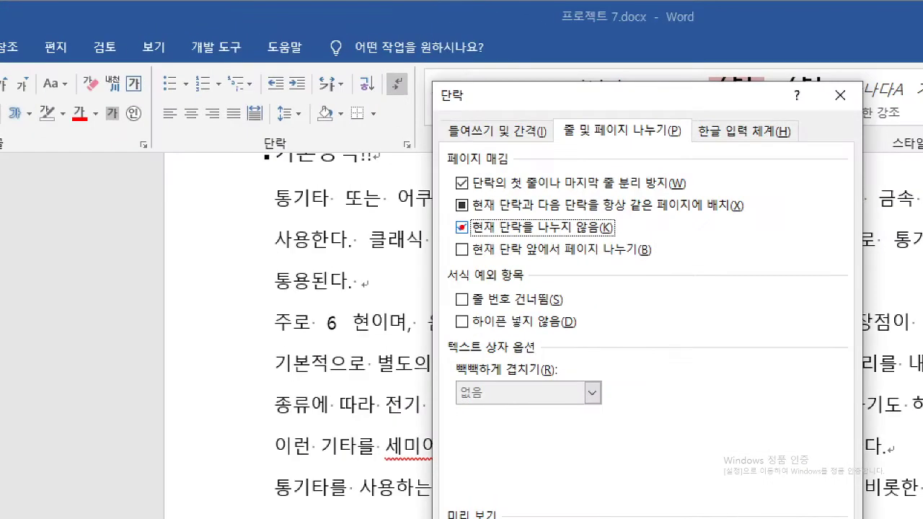
mouse_move(451, 220)
mouse_down()
mouse_move(458, 229)
mouse_move(470, 212)
mouse_move(614, 238)
mouse_up()
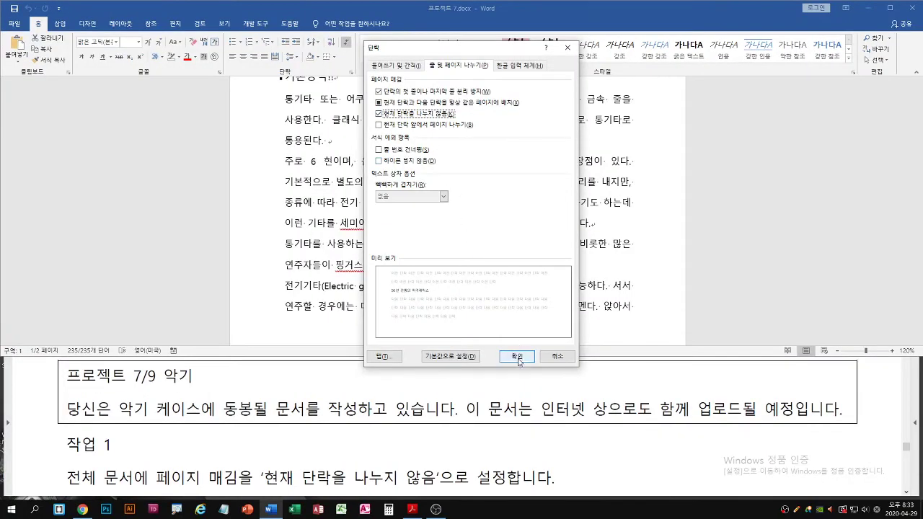
click(517, 357)
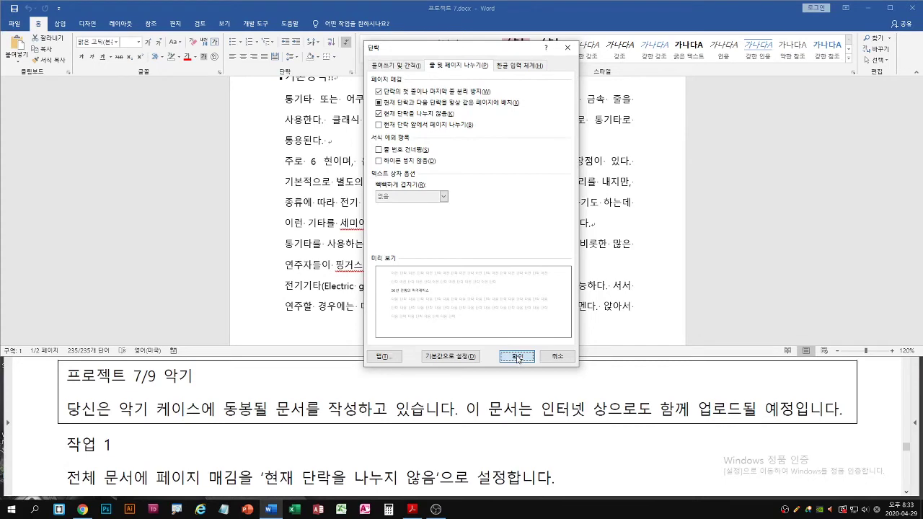
click(517, 357)
Check the break between pages 1 and 2, and view 작업 2 and 작업 3 in the Acrobat Reader PDF before returning to Word
scroll(335, 309, down, 2)
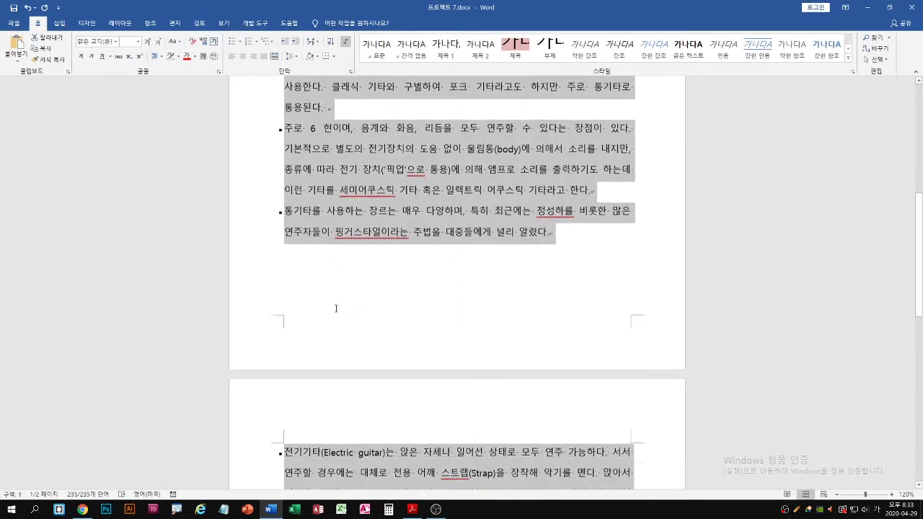
scroll(335, 309, down, 2)
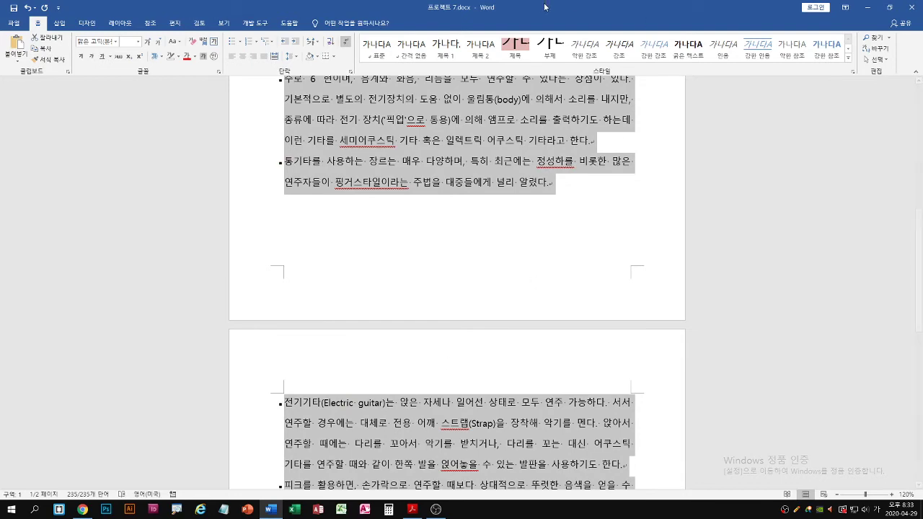
key(alt+Tab)
scroll(303, 426, down, 3)
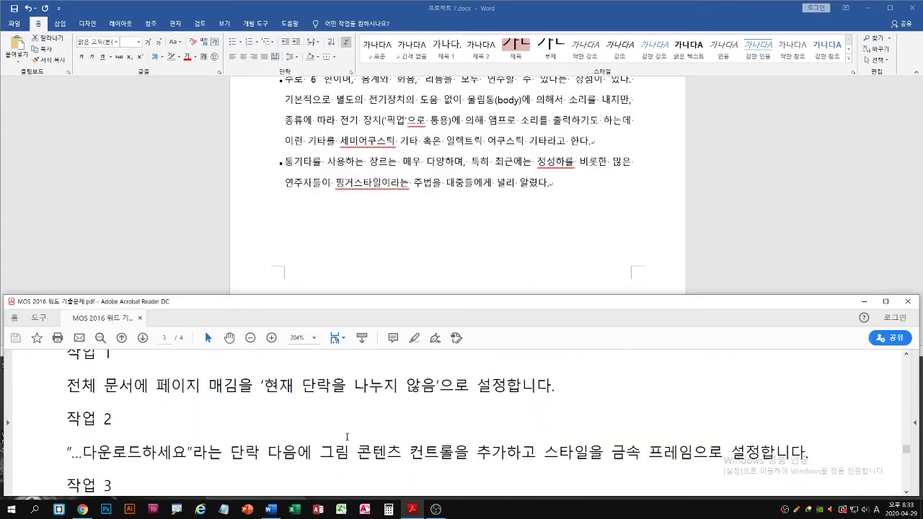
key(alt+Tab)
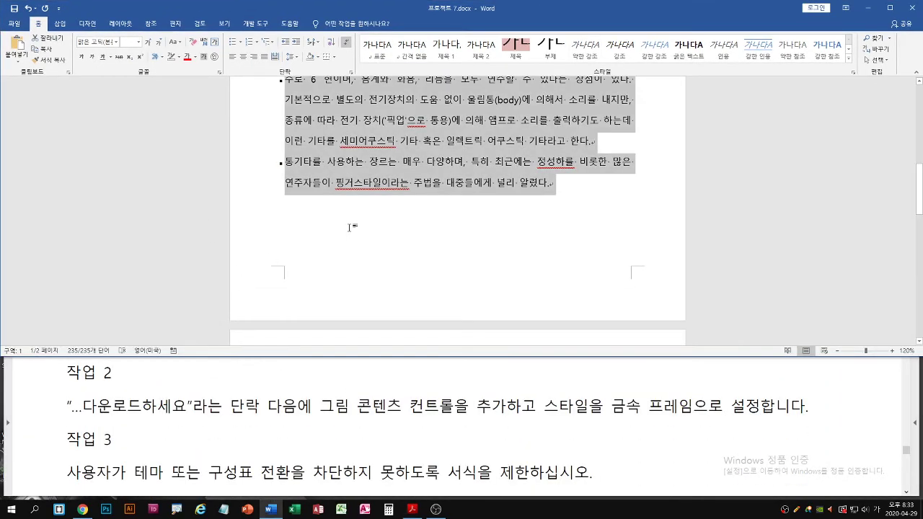
Insert a picture content control in the empty paragraph after the one ending 다운로드 하세요 on page 2
click(384, 199)
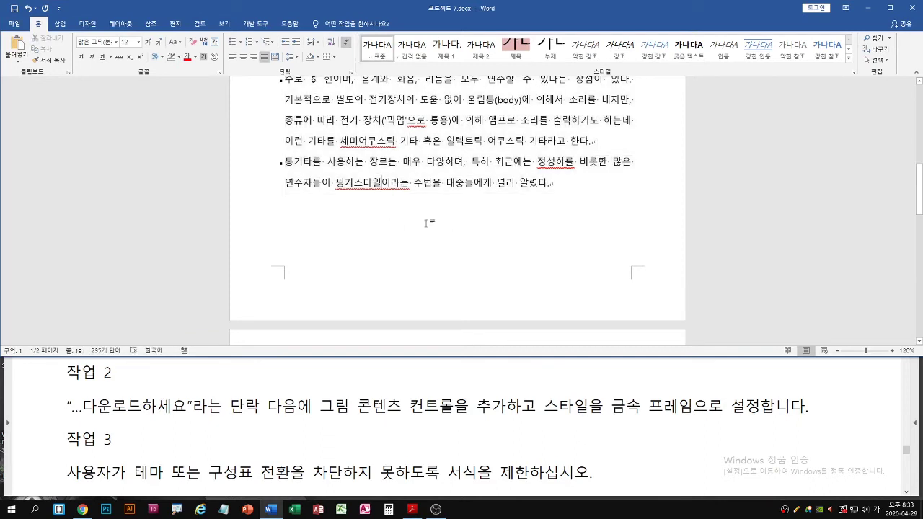
scroll(450, 225, up, 3)
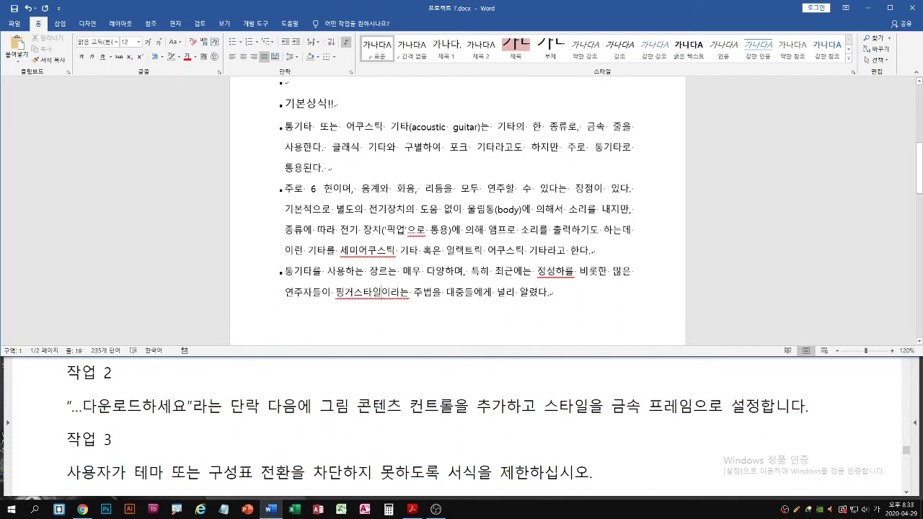
scroll(452, 291, up, 5)
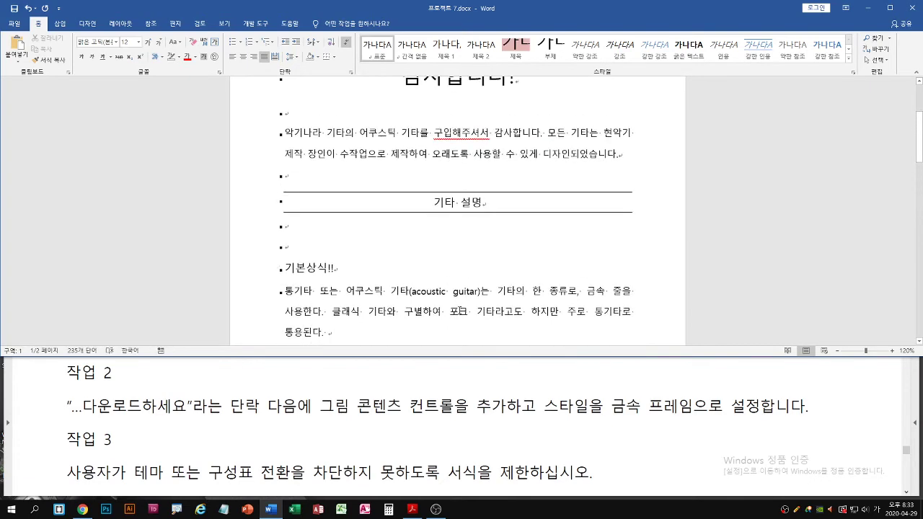
scroll(460, 314, up, 3)
scroll(460, 314, down, 11)
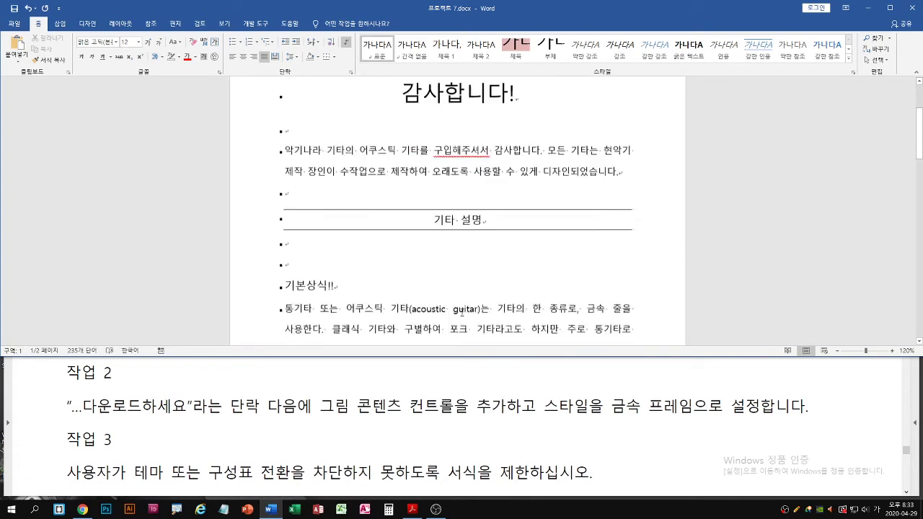
scroll(465, 309, down, 14)
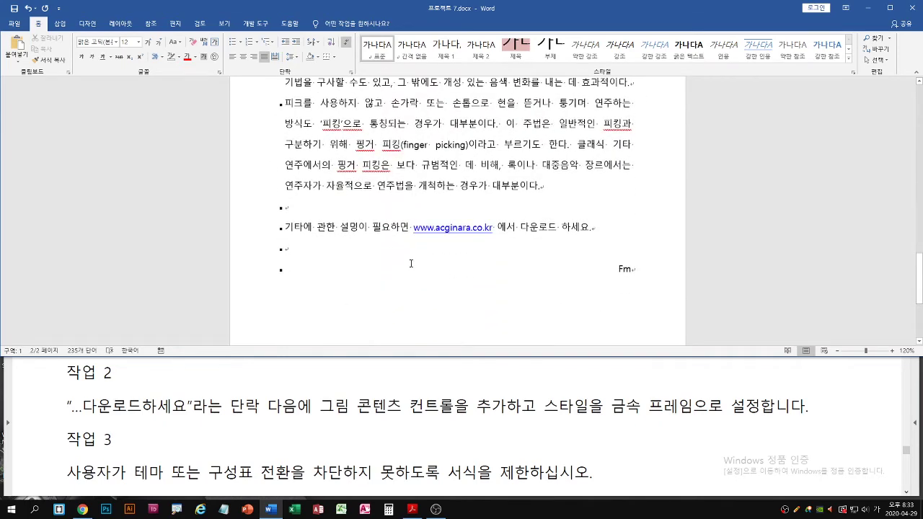
click(285, 249)
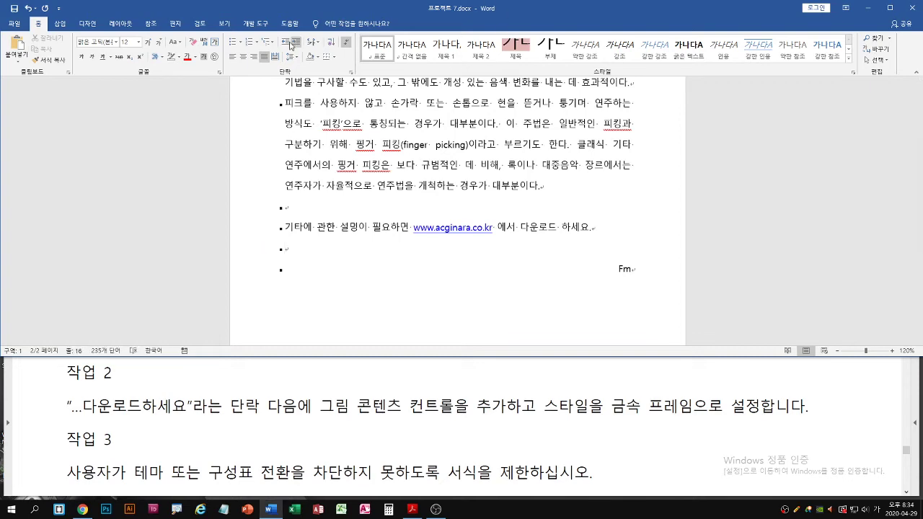
click(260, 27)
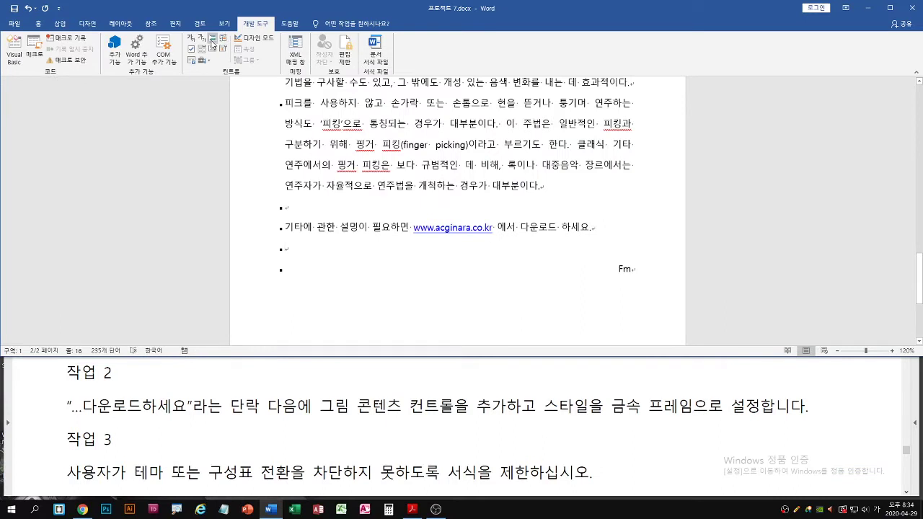
click(212, 41)
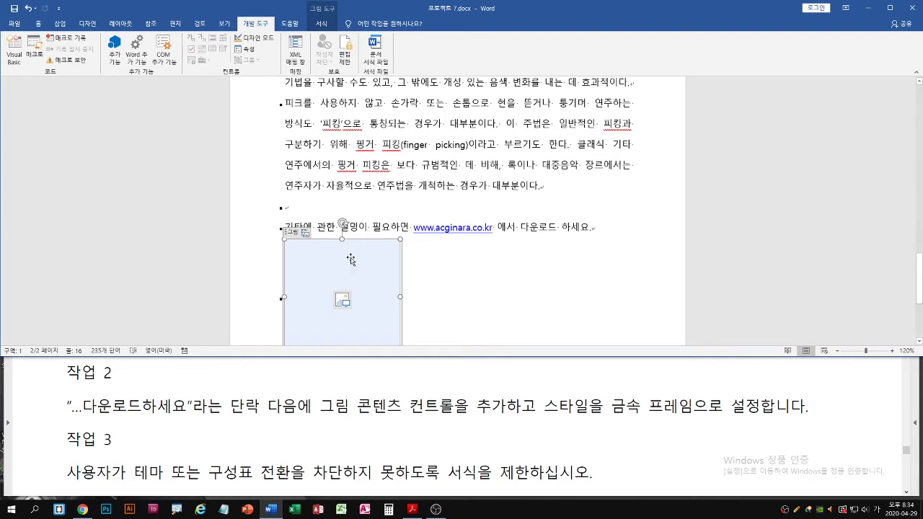
Apply the 금속 프레임 picture style to the picture content control below the 다운로드 하세요 paragraph
click(322, 24)
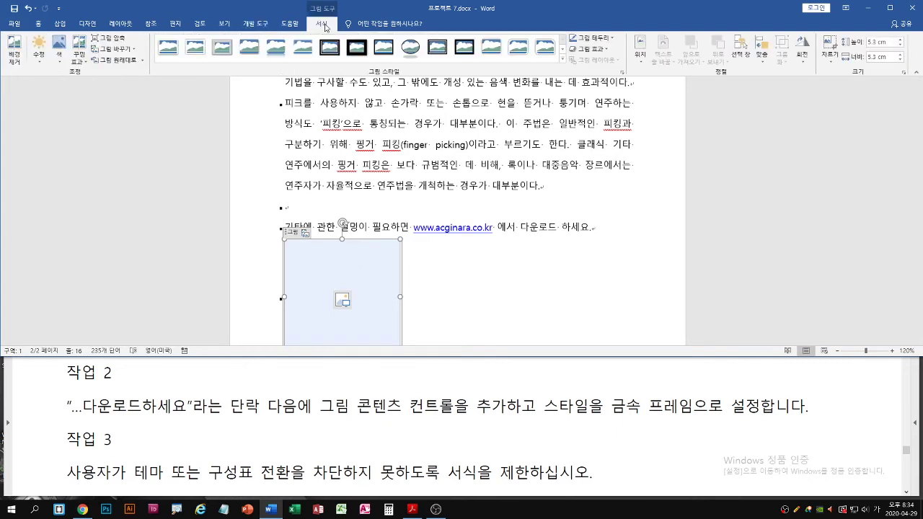
mouse_move(358, 249)
mouse_down()
mouse_move(375, 258)
mouse_move(393, 225)
mouse_move(365, 271)
mouse_up()
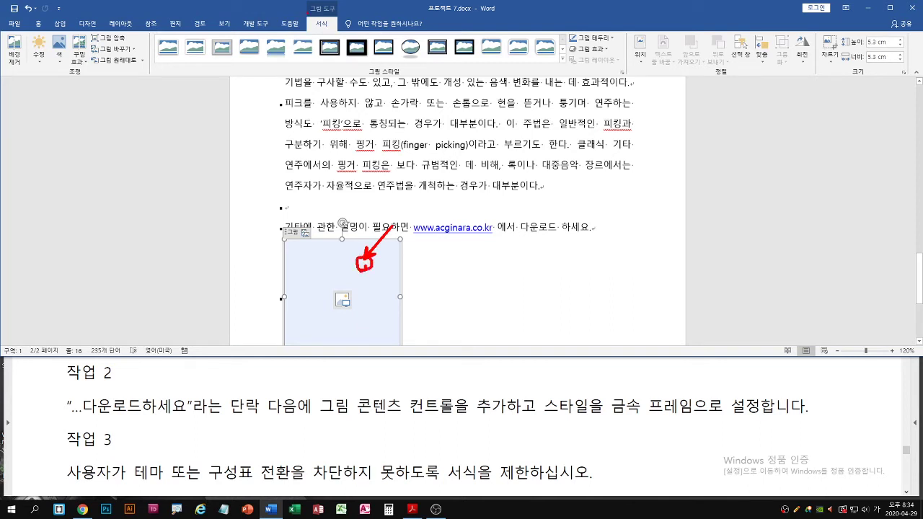
mouse_move(308, 12)
mouse_down()
mouse_move(335, 12)
mouse_move(334, 41)
mouse_up()
click(222, 47)
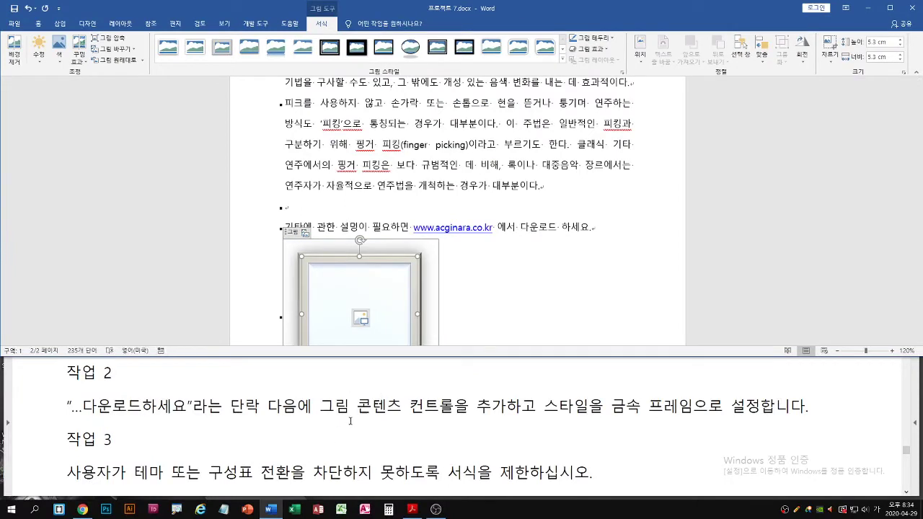
View 작업 3 in the Acrobat Reader PDF, and return to the body text of the Word document
click(311, 409)
scroll(315, 412, down, 1)
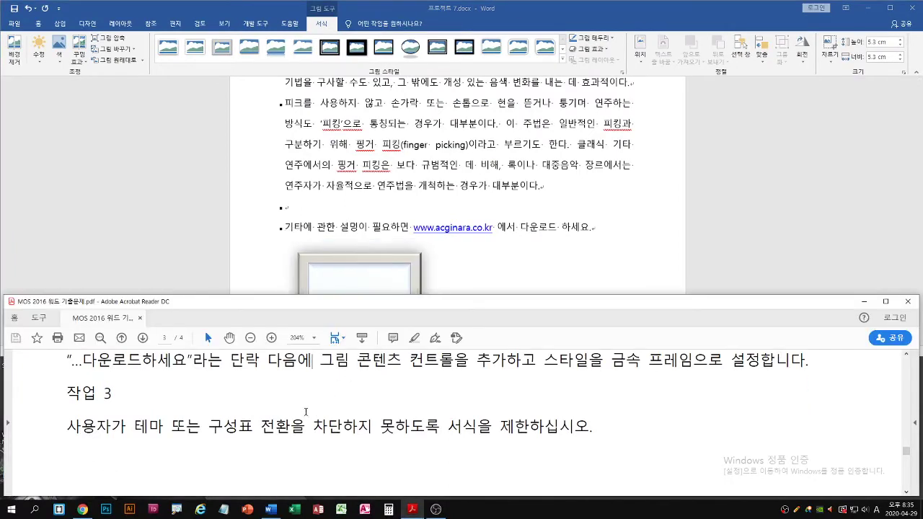
scroll(262, 411, down, 1)
click(188, 215)
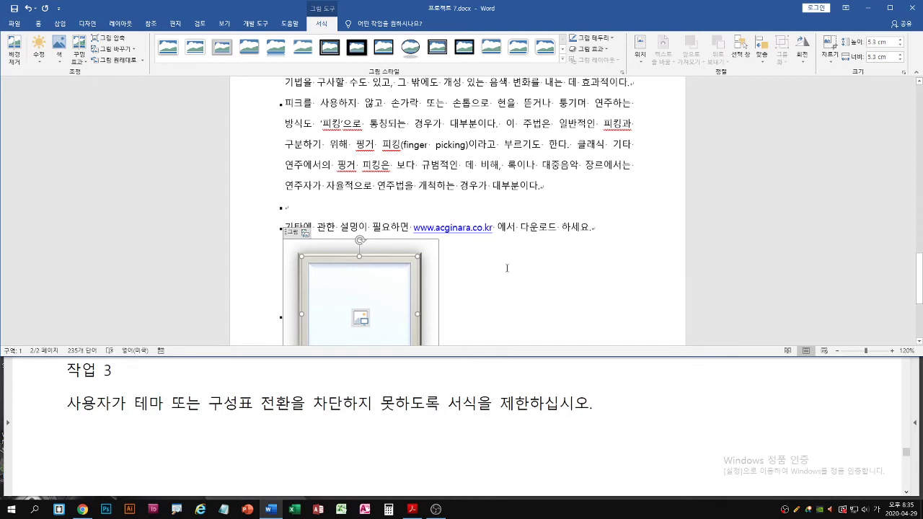
click(548, 188)
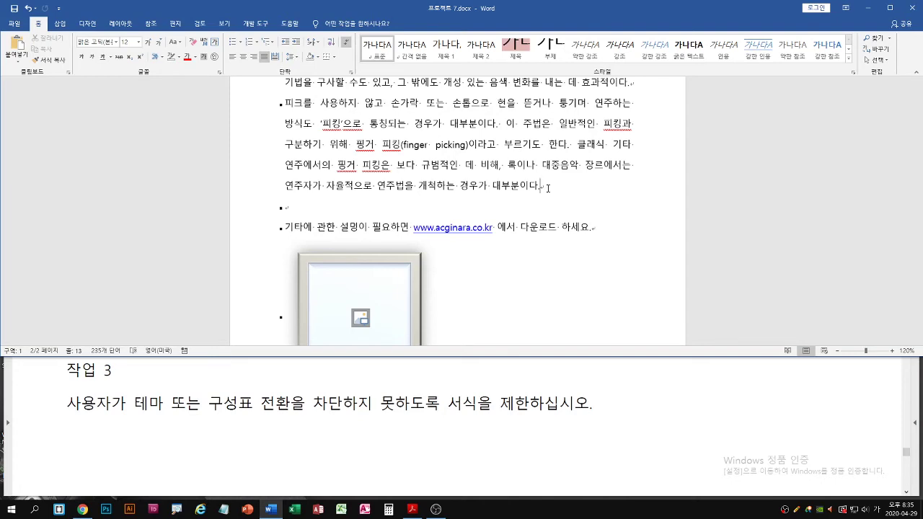
Enable 테마 또는 구성표 전환 차단 in the document's formatting restrictions and apply the settings
click(200, 23)
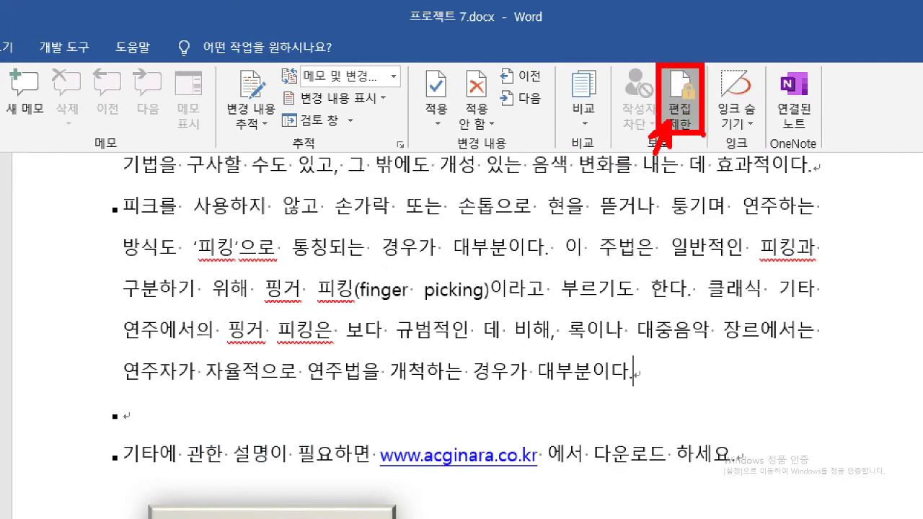
click(682, 108)
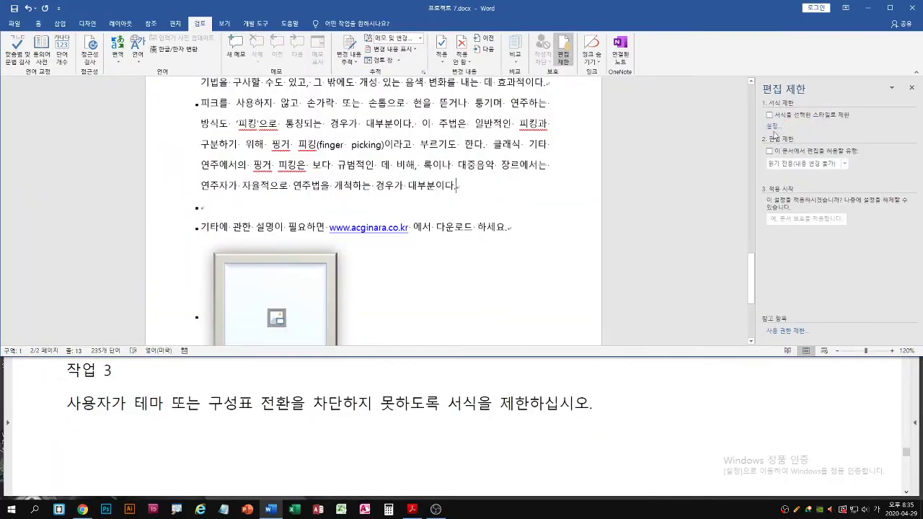
click(621, 253)
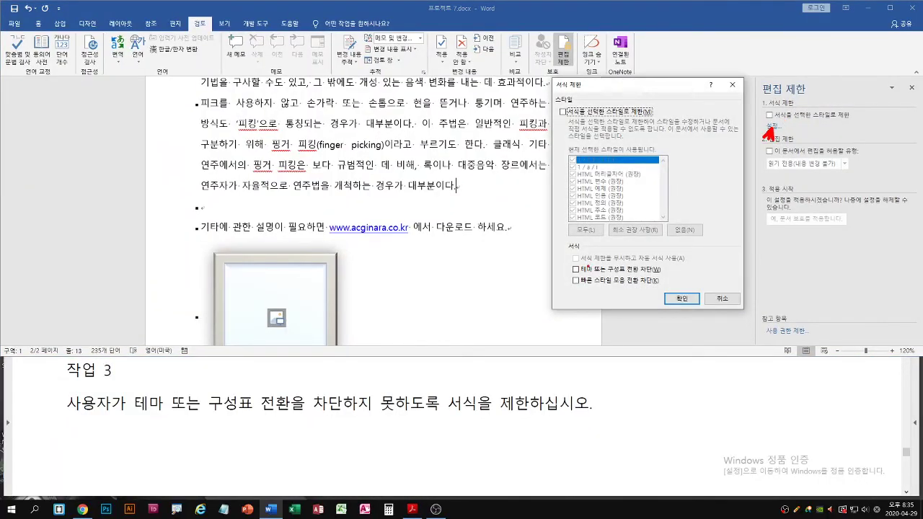
click(576, 269)
click(575, 269)
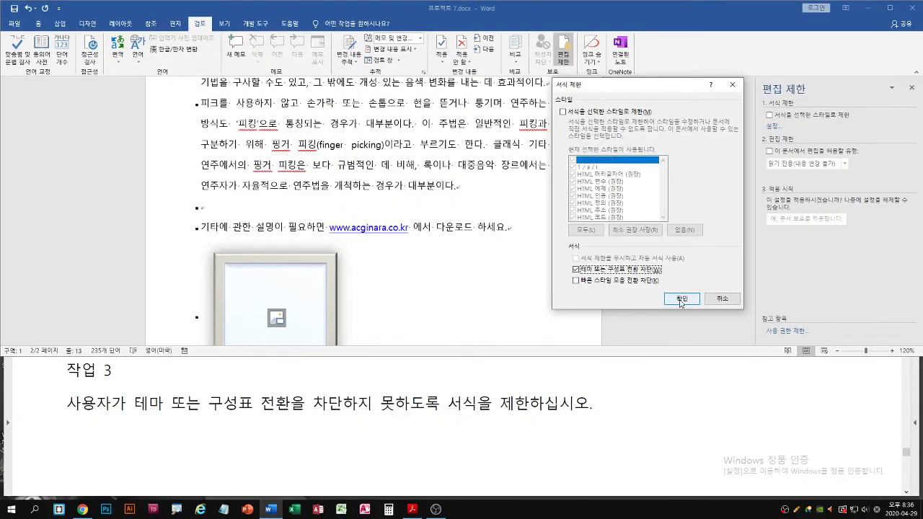
click(437, 427)
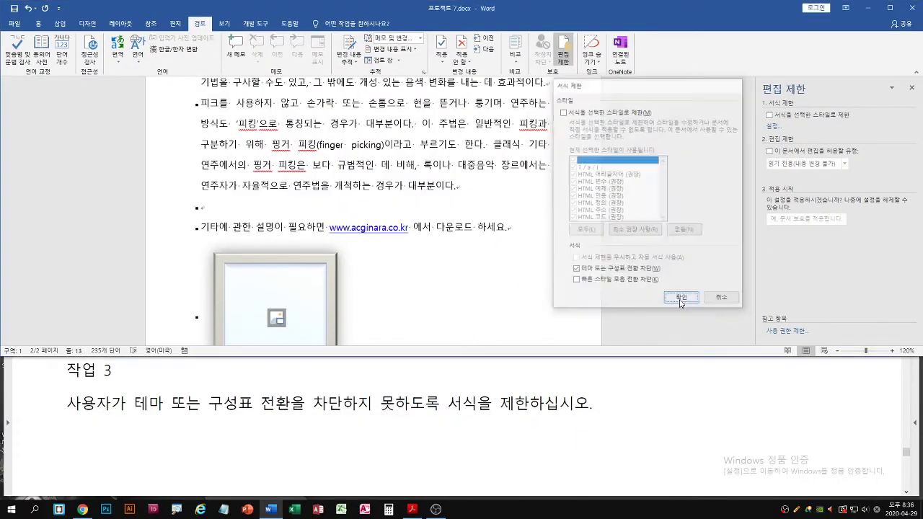
Try 서식을 선택한 스타일로 제한 without removing disallowed formatting or styles, and turn that restriction off again
click(770, 115)
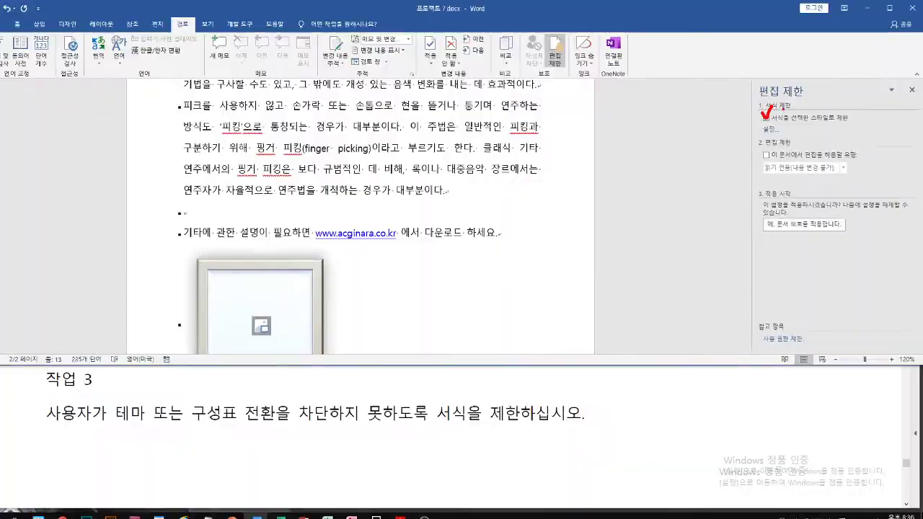
click(625, 252)
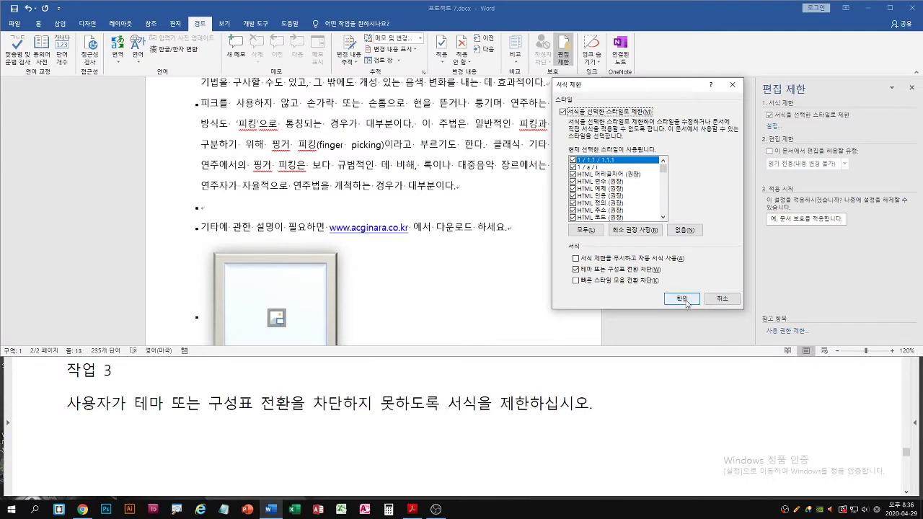
click(686, 303)
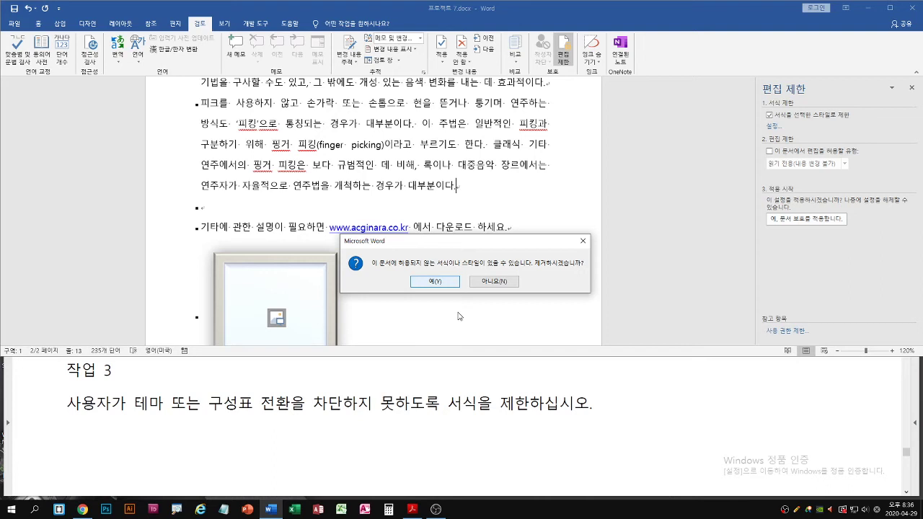
click(501, 283)
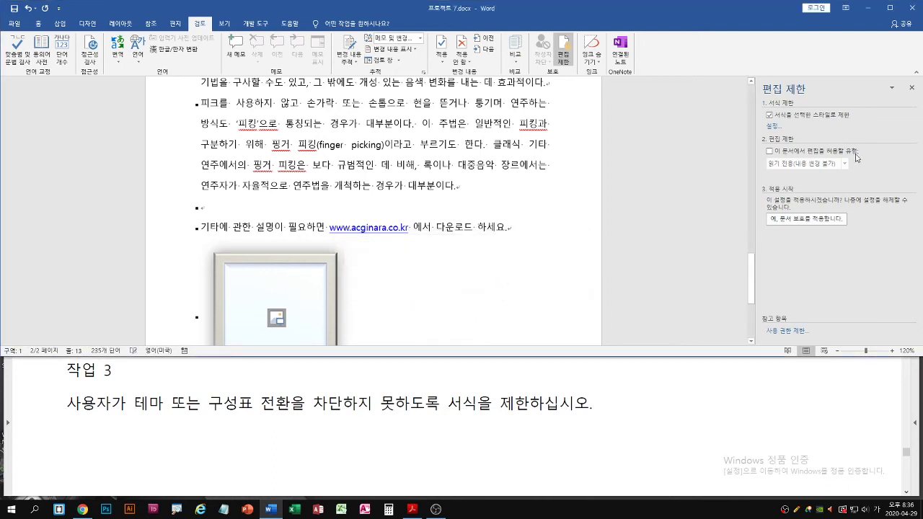
click(770, 116)
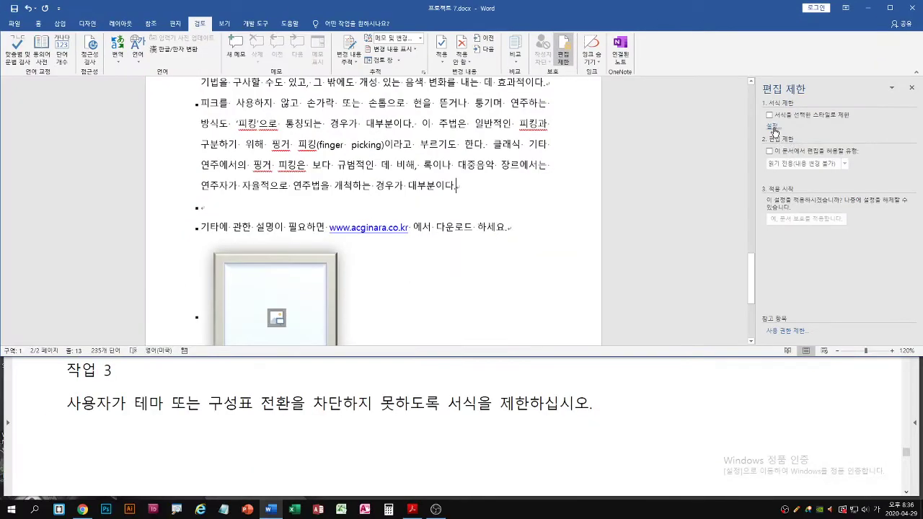
Review 테마 또는 구성표 전환 차단 in the formatting restriction settings and check whether the document's theme commands are available
click(774, 129)
click(571, 269)
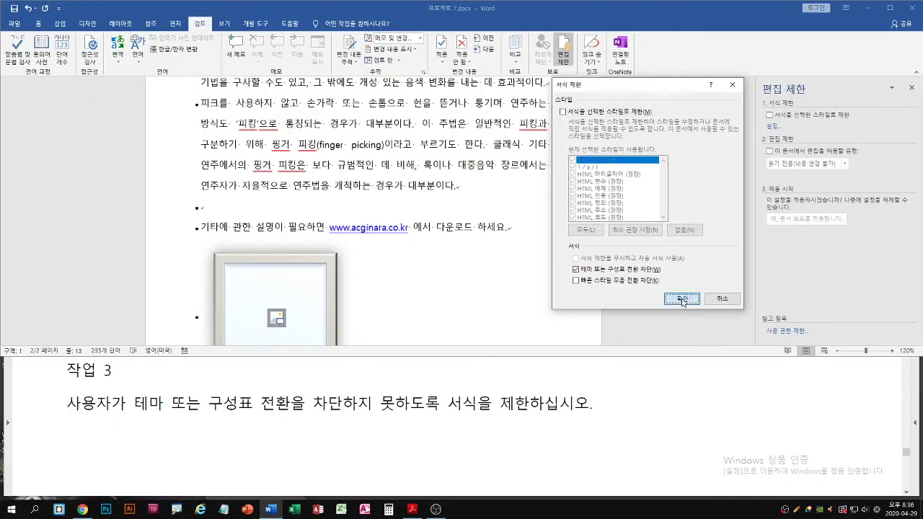
click(657, 320)
click(87, 23)
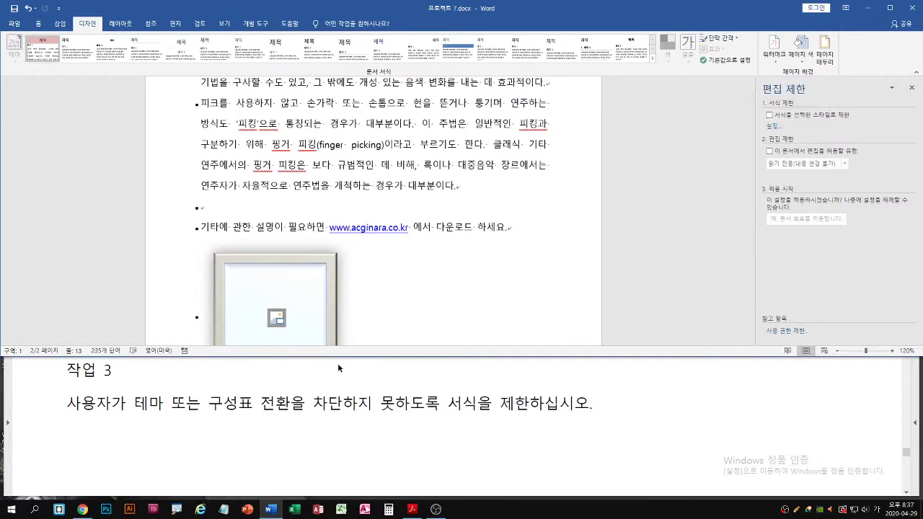
View 작업 4 and 작업 5 in the Acrobat Reader PDF, and close the 편집 제한 settings in Word
click(337, 362)
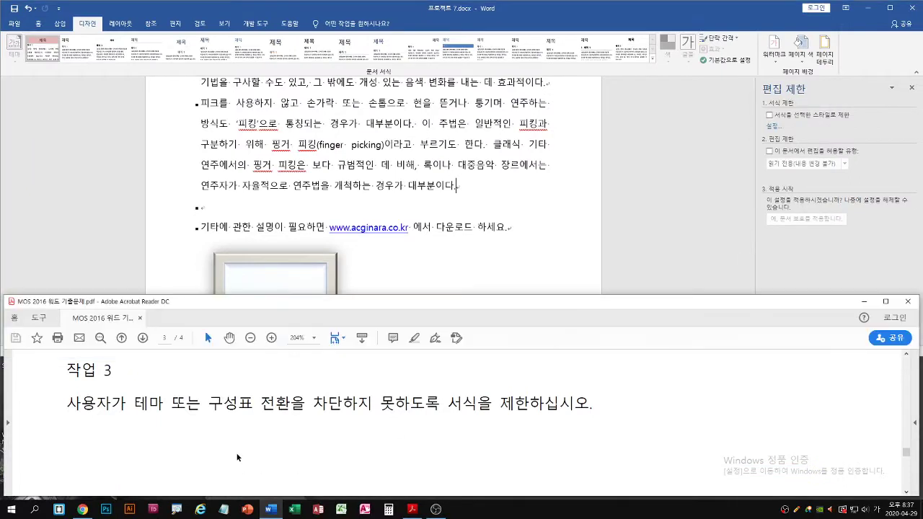
scroll(277, 426, down, 5)
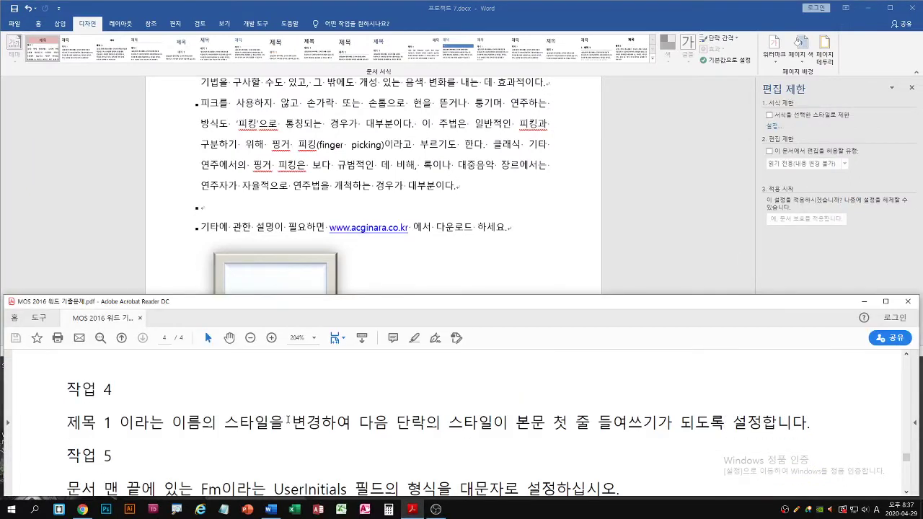
click(911, 87)
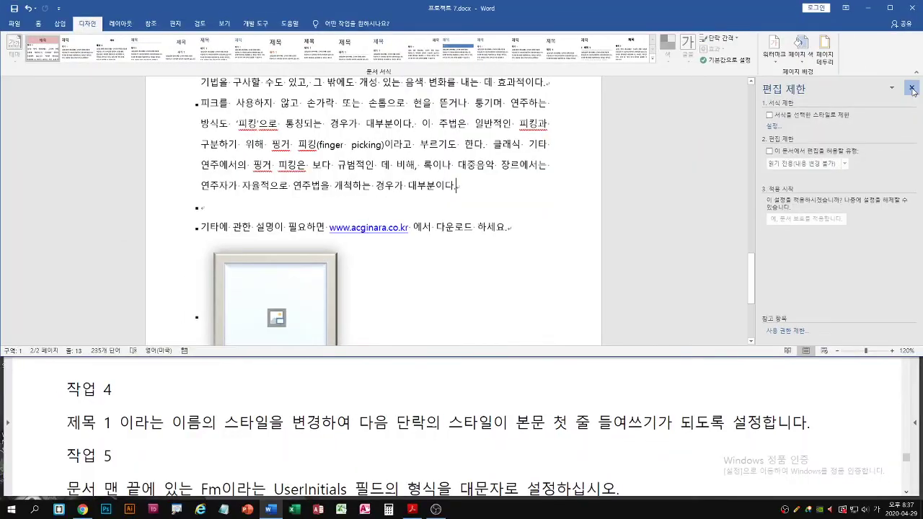
click(901, 175)
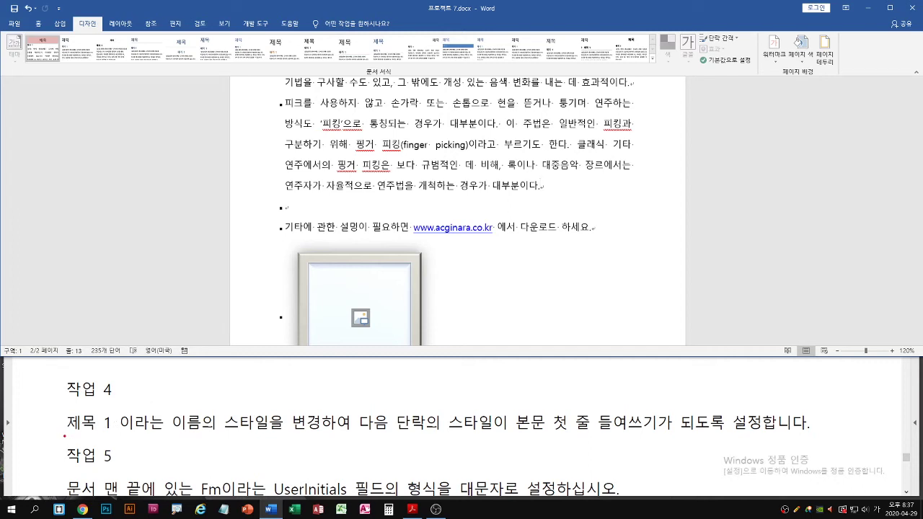
drag(65, 435, 317, 436)
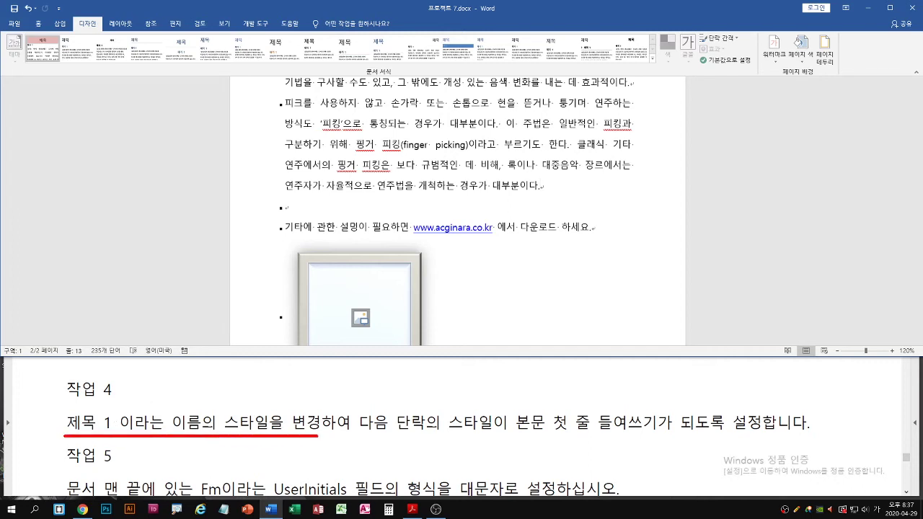
drag(64, 435, 118, 434)
Modify the 제목 1 style so that its following paragraph style is 본문 첫 줄 들여쓰기
click(38, 23)
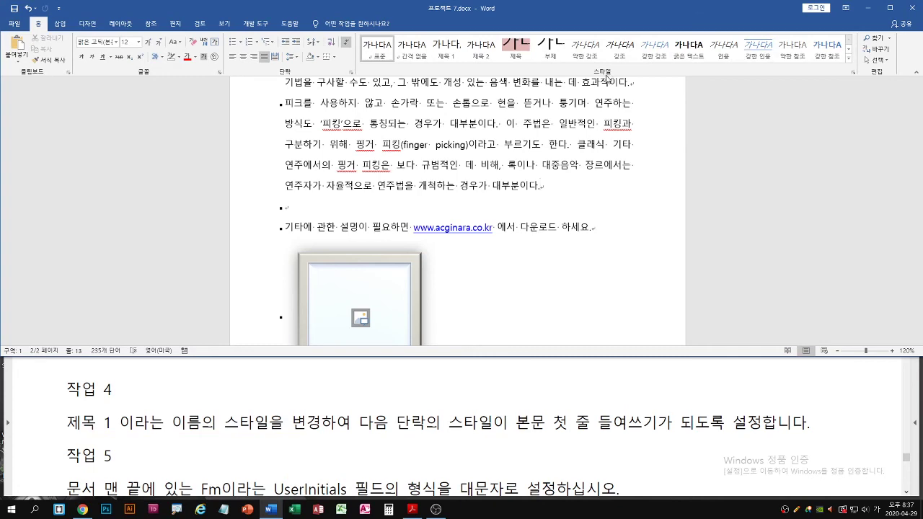
right_click(459, 60)
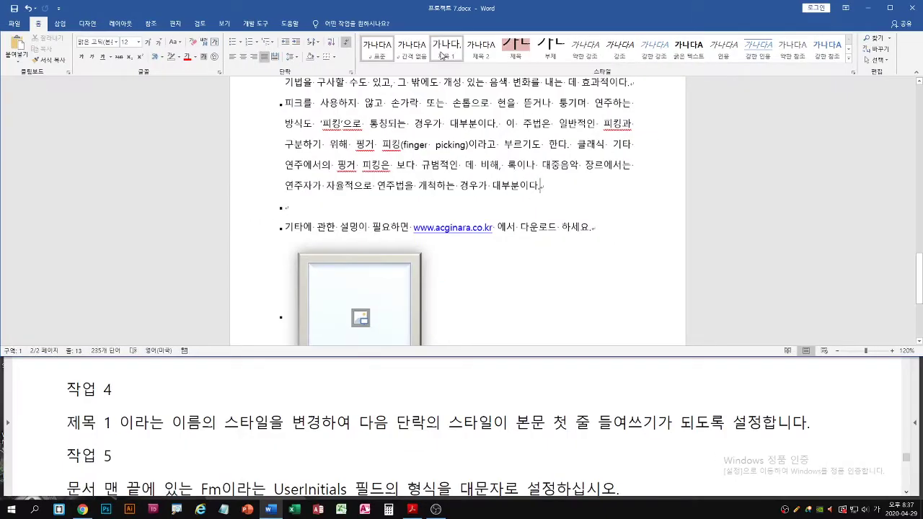
right_click(467, 109)
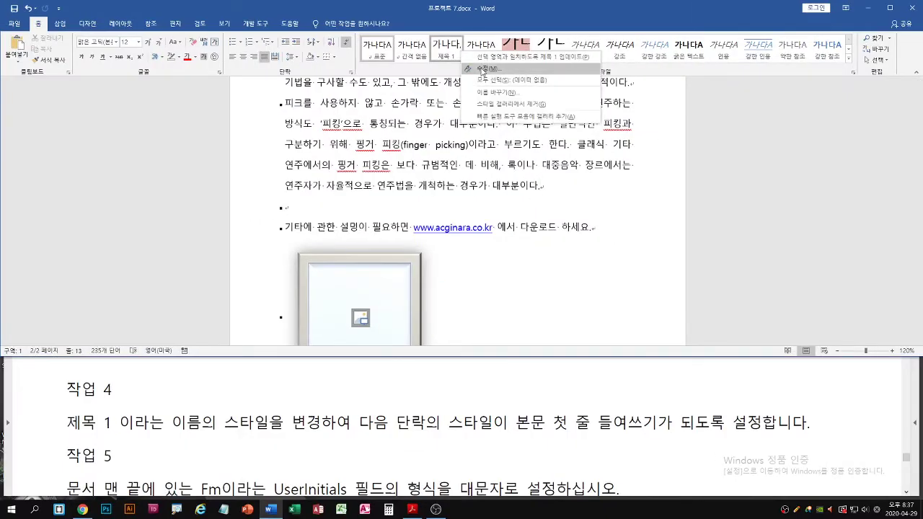
click(483, 69)
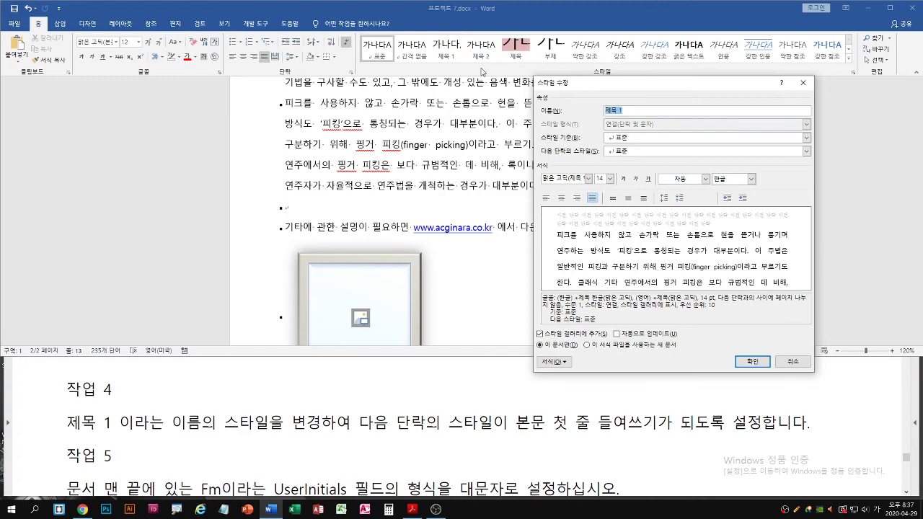
click(638, 152)
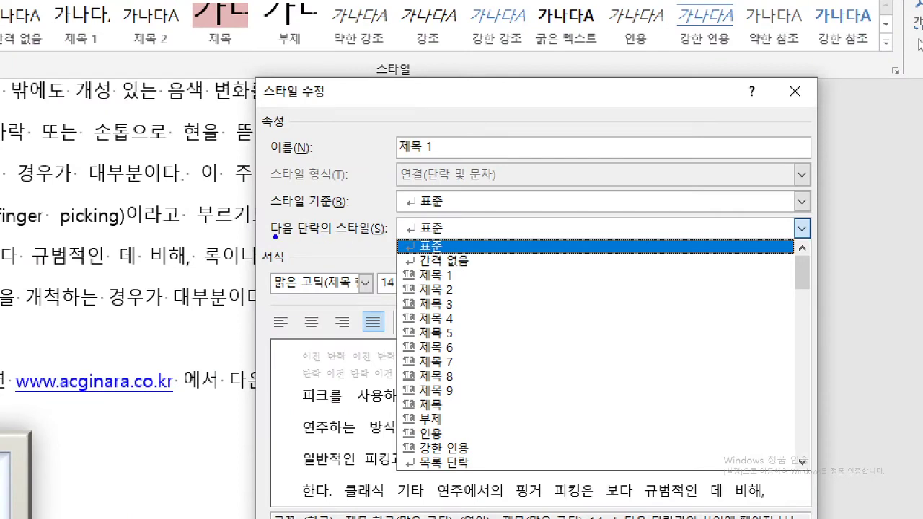
drag(275, 236, 495, 235)
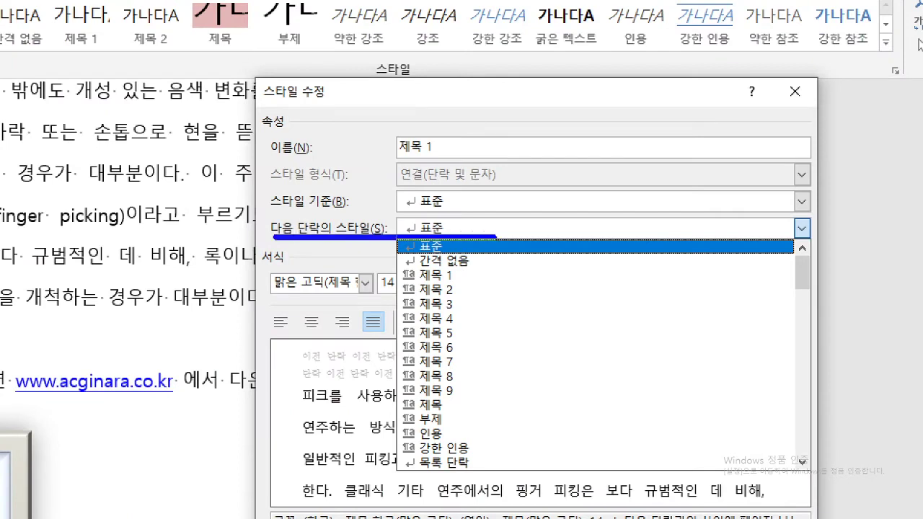
drag(793, 219, 819, 214)
mouse_move(801, 279)
mouse_down()
mouse_move(805, 336)
mouse_move(794, 324)
mouse_up()
drag(810, 282, 801, 401)
mouse_move(793, 367)
mouse_down()
mouse_move(802, 401)
mouse_move(825, 360)
mouse_up()
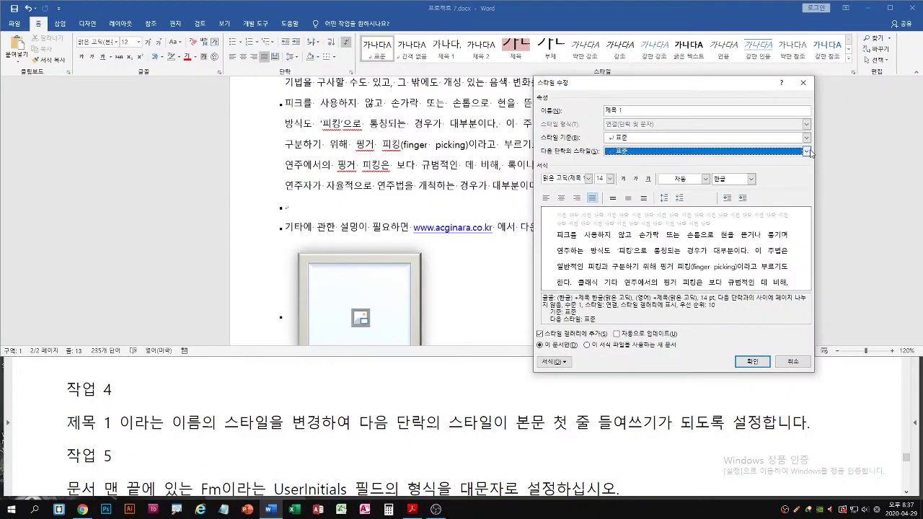
click(806, 150)
drag(807, 165, 807, 245)
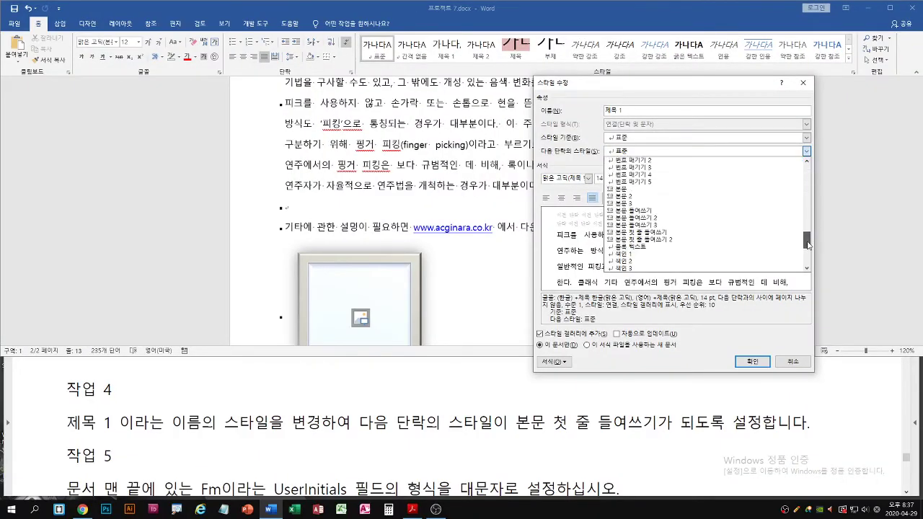
click(674, 233)
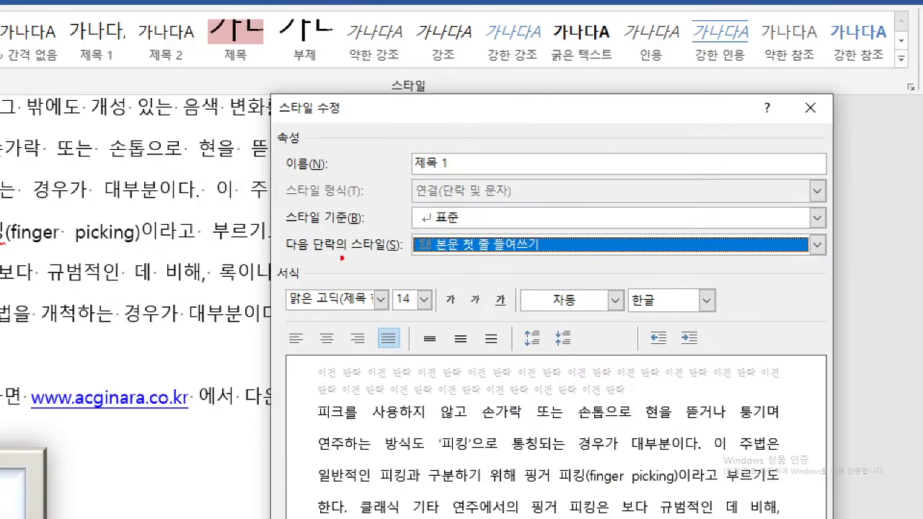
drag(285, 251, 557, 253)
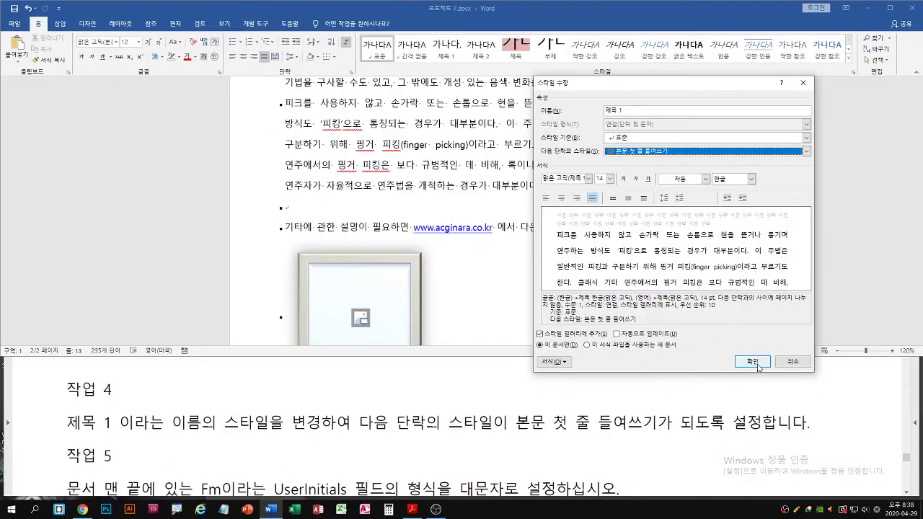
click(753, 362)
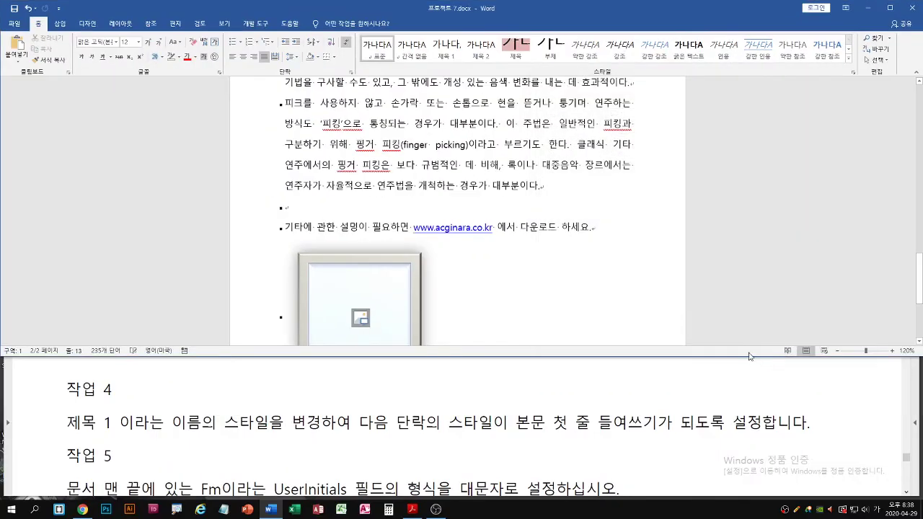
View 작업 5 about the UserInitials field in the Acrobat Reader PDF
click(284, 405)
scroll(281, 405, down, 1)
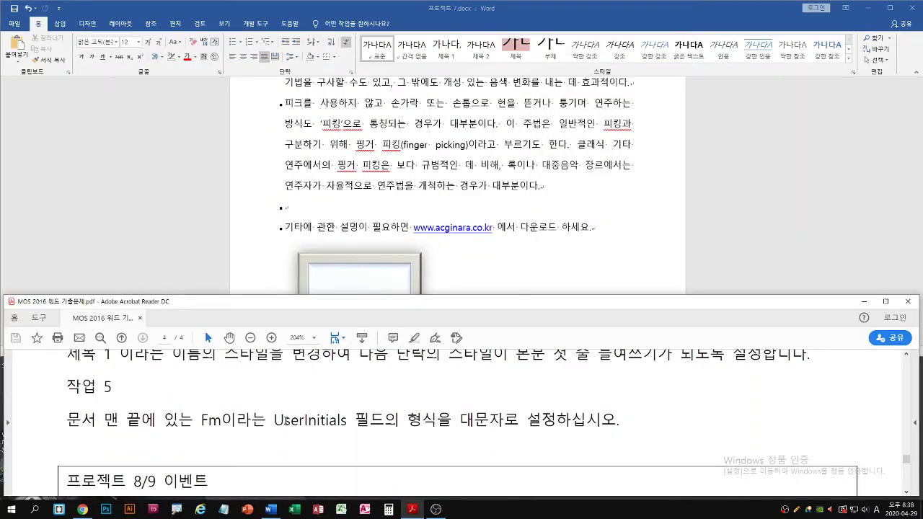
Set the format of the UserInitials field Fm at the end of the document to 대문자
scroll(286, 419, down, 1)
click(178, 256)
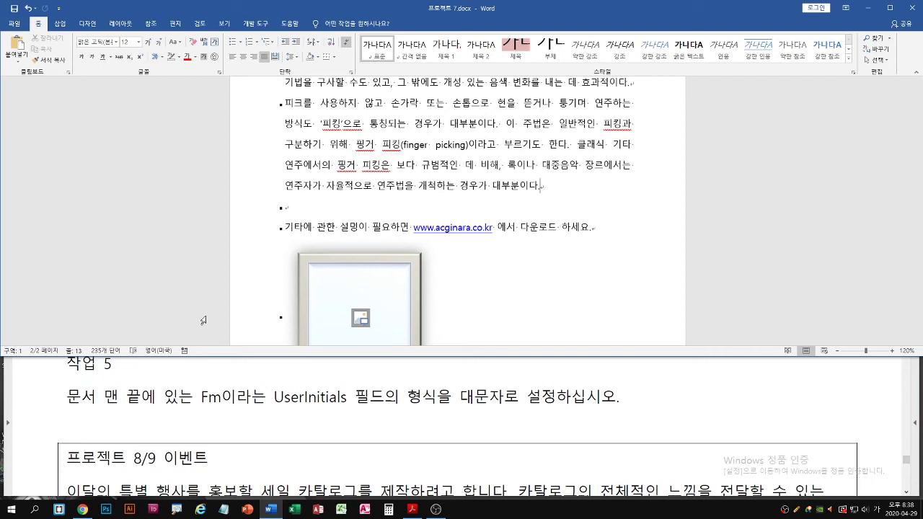
scroll(203, 321, down, 4)
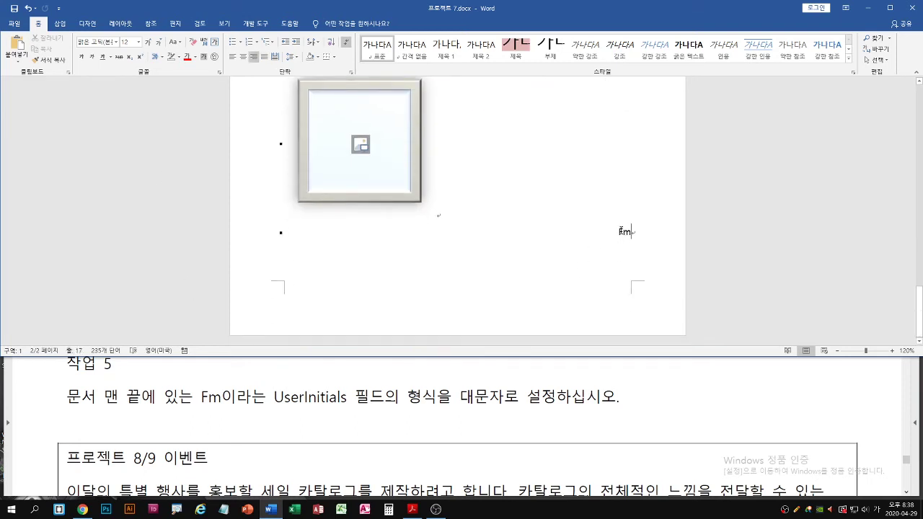
click(624, 232)
right_click(624, 232)
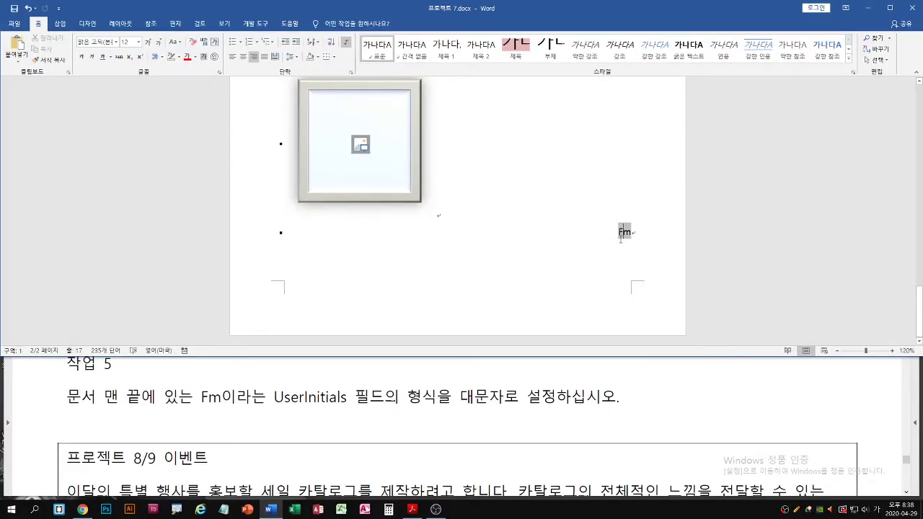
right_click(470, 221)
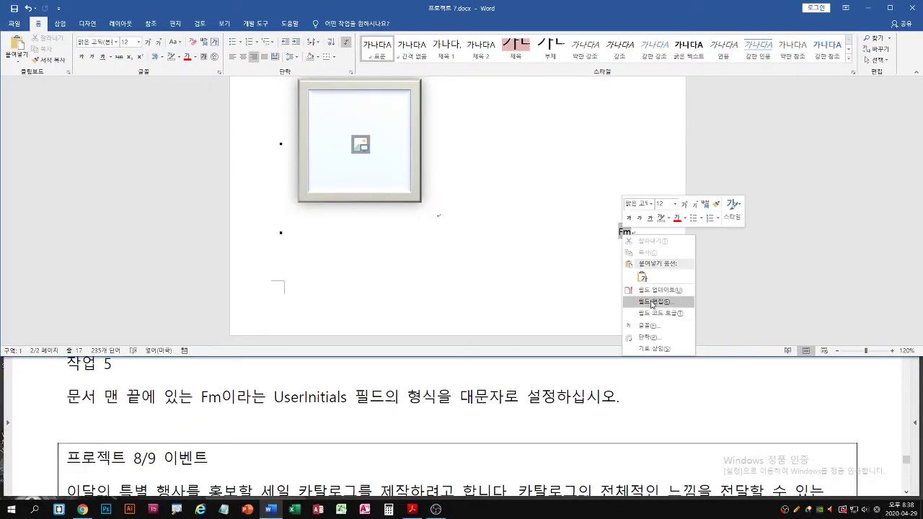
click(652, 300)
drag(505, 124, 484, 110)
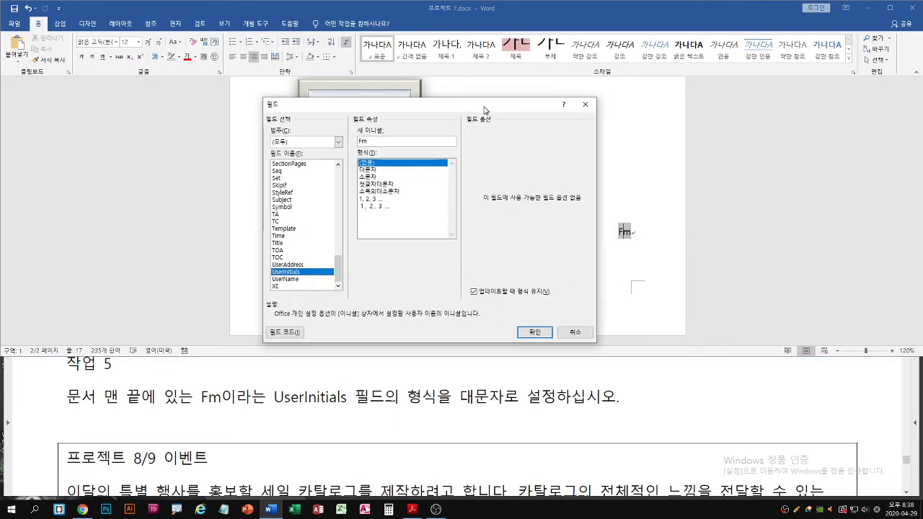
click(369, 171)
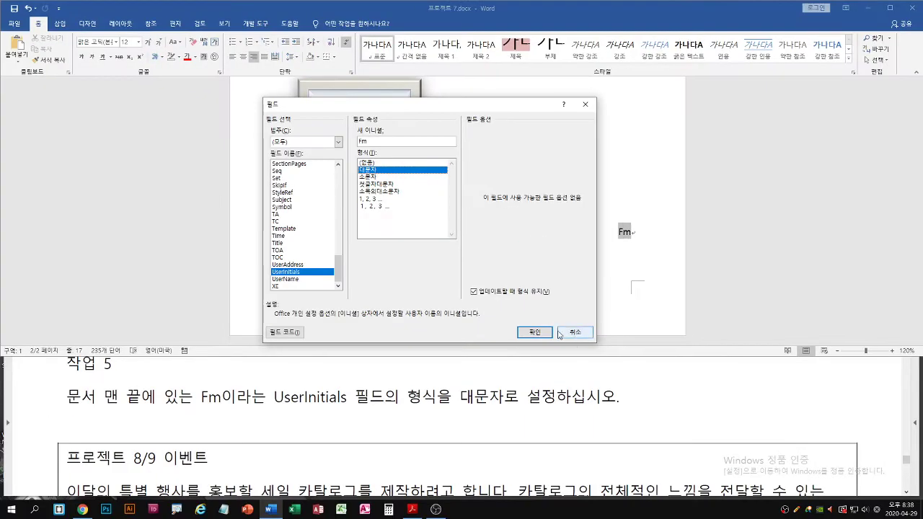
click(552, 507)
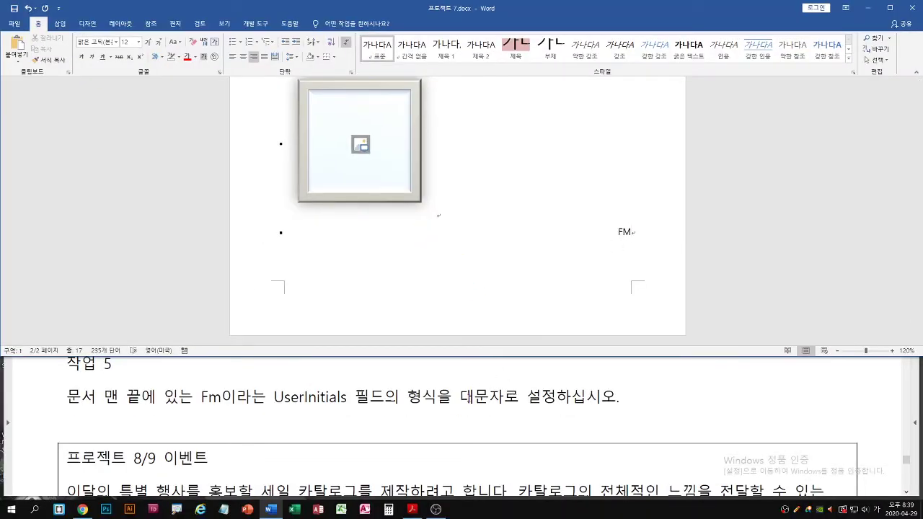
Move the PDF on to the 프로젝트 8/9 이벤트 section and close the 프로젝트 7.docx document in Word
click(481, 391)
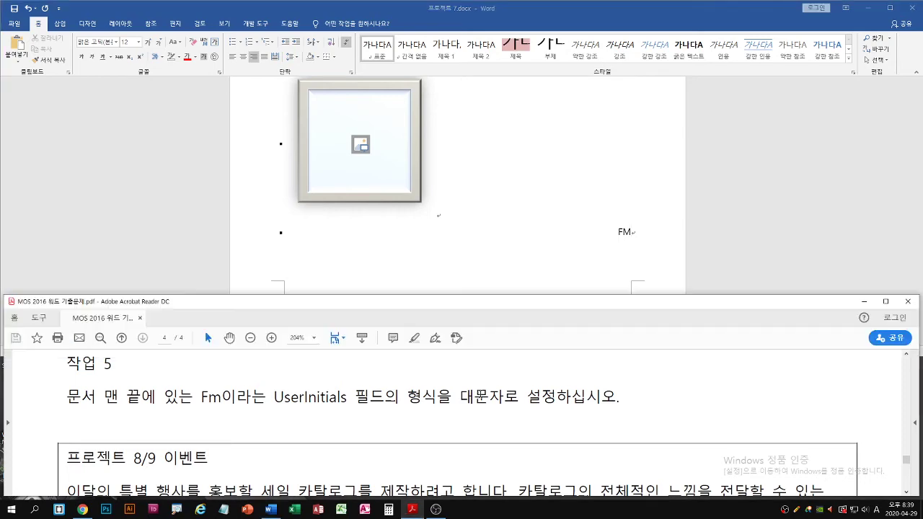
scroll(481, 391, down, 3)
click(555, 245)
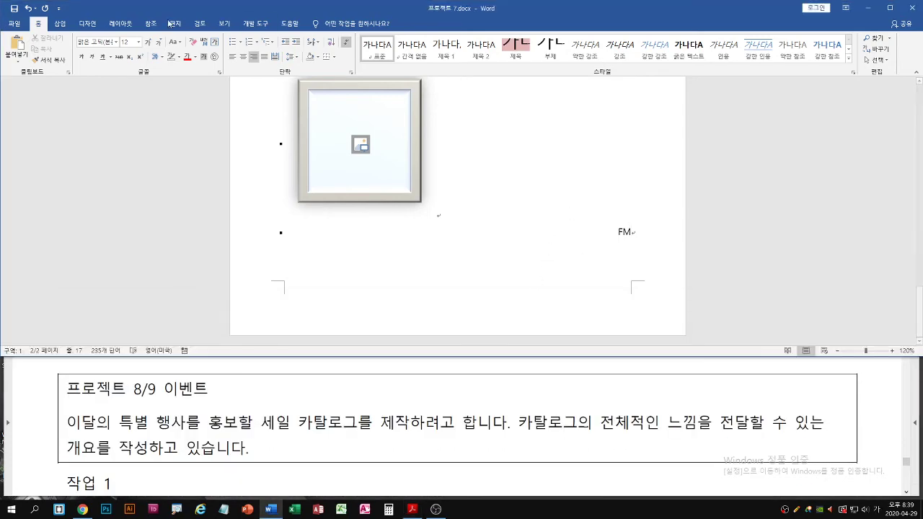
click(14, 23)
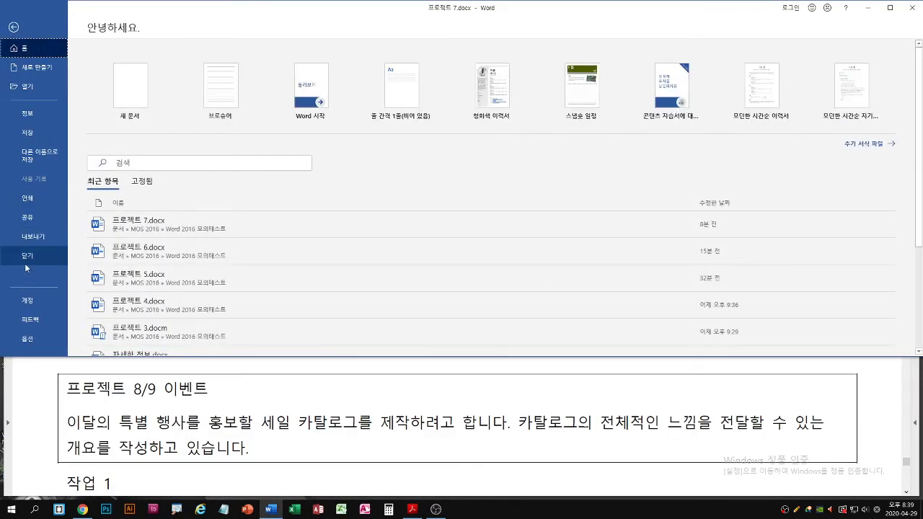
click(27, 256)
click(458, 274)
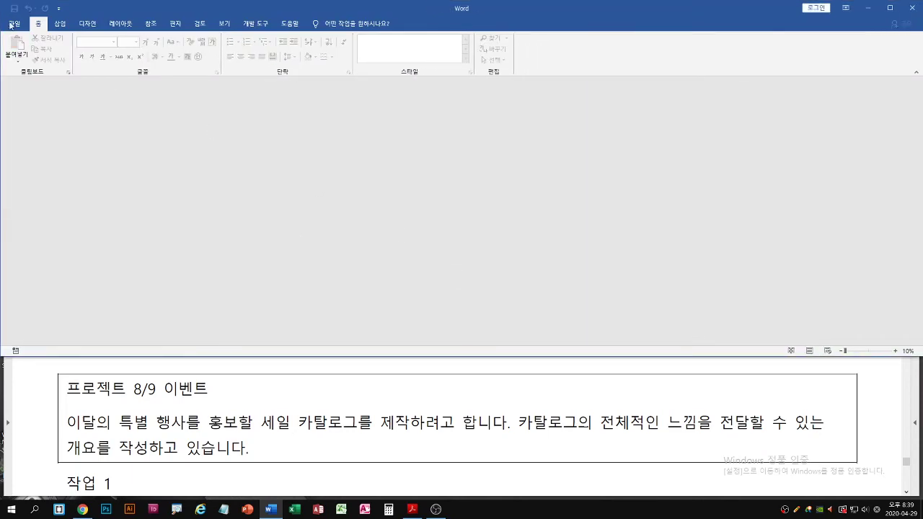
Open 프로젝트 8.docx from the Word 2016 모의테스트 folder
click(14, 23)
click(31, 89)
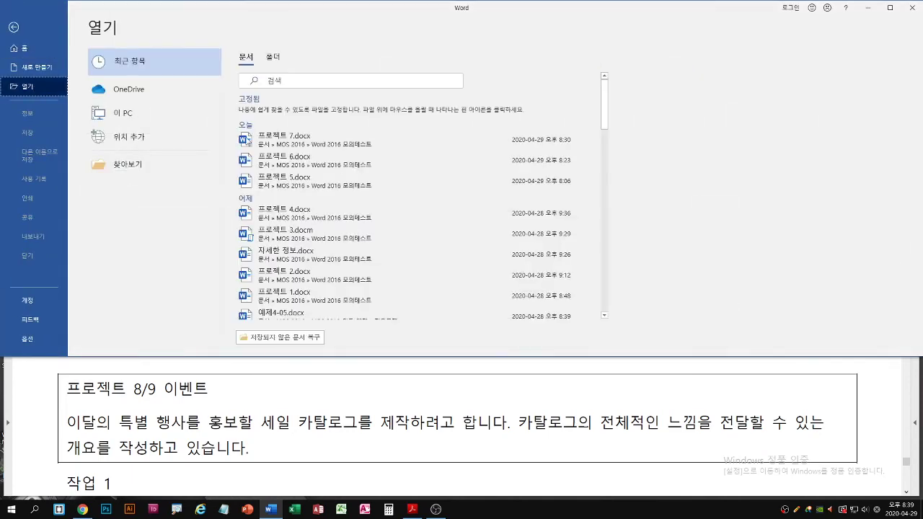
click(133, 165)
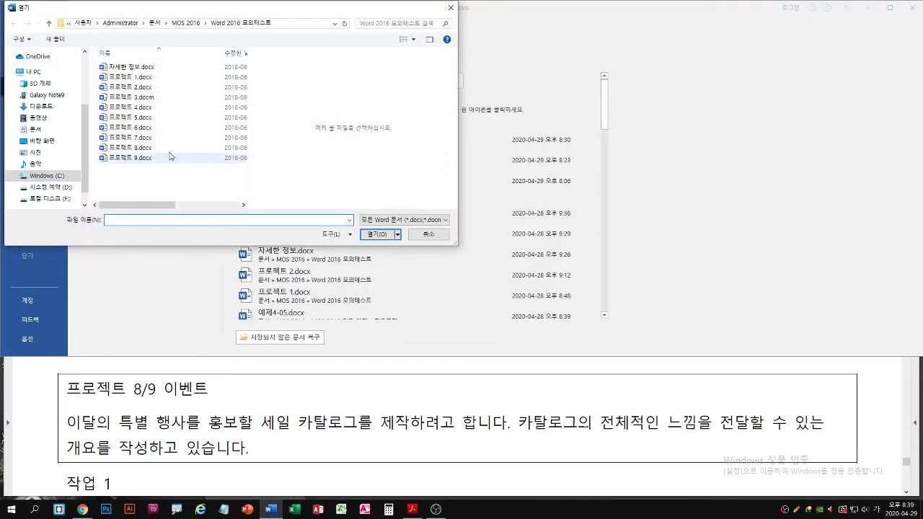
click(137, 149)
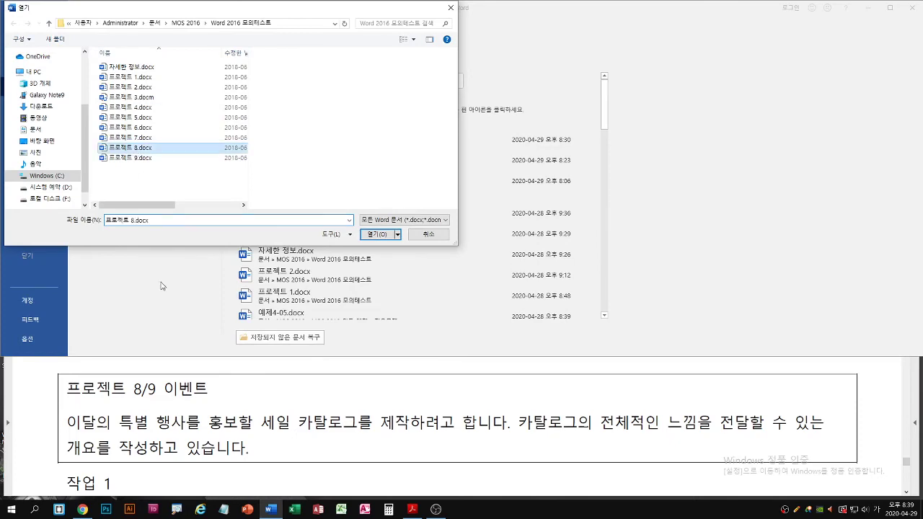
double_click(108, 149)
View 작업 1 about the picture's alt text title in the Acrobat Reader PDF
scroll(93, 426, down, 2)
click(92, 426)
scroll(92, 425, down, 3)
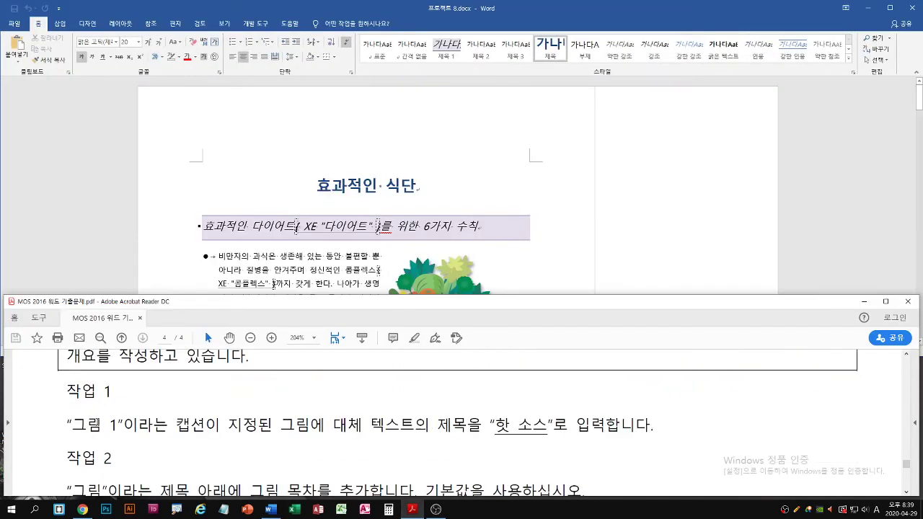
scroll(167, 375, up, 1)
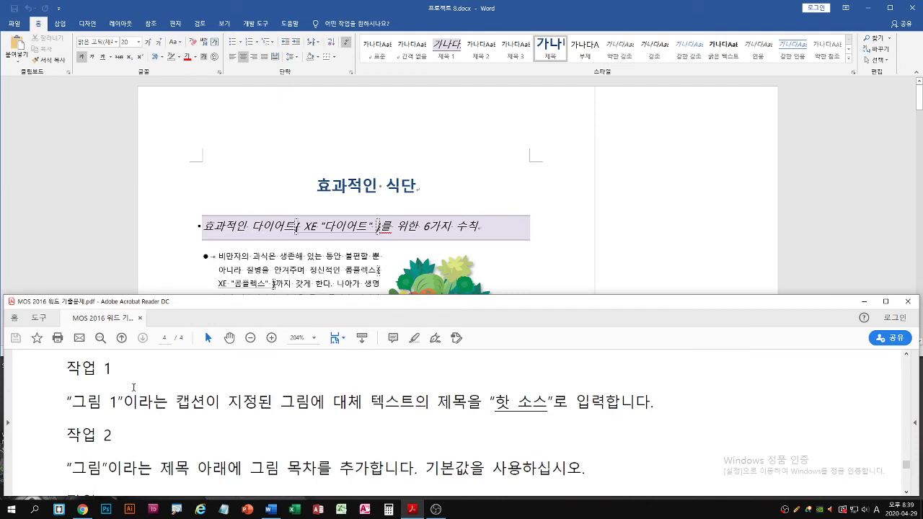
scroll(133, 385, up, 1)
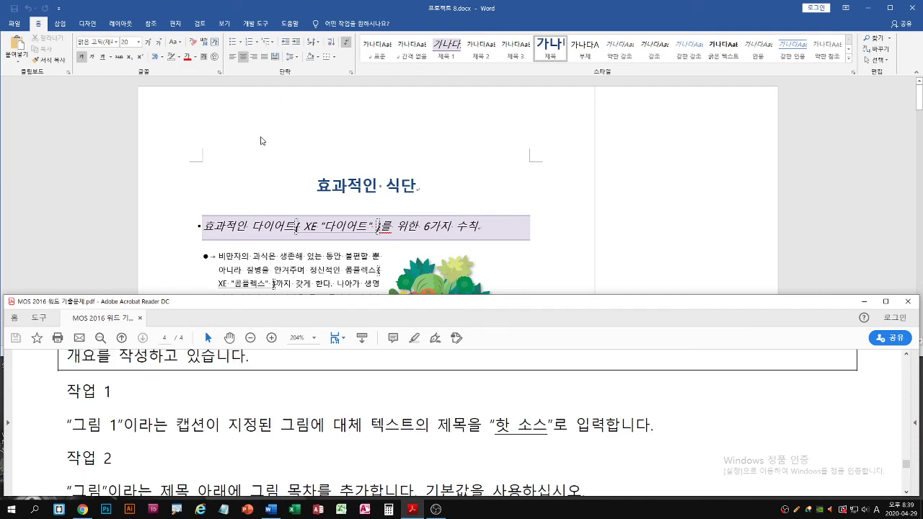
Open the 그림 서식 settings for the food basket picture captioned 그림 1 in Word
click(262, 137)
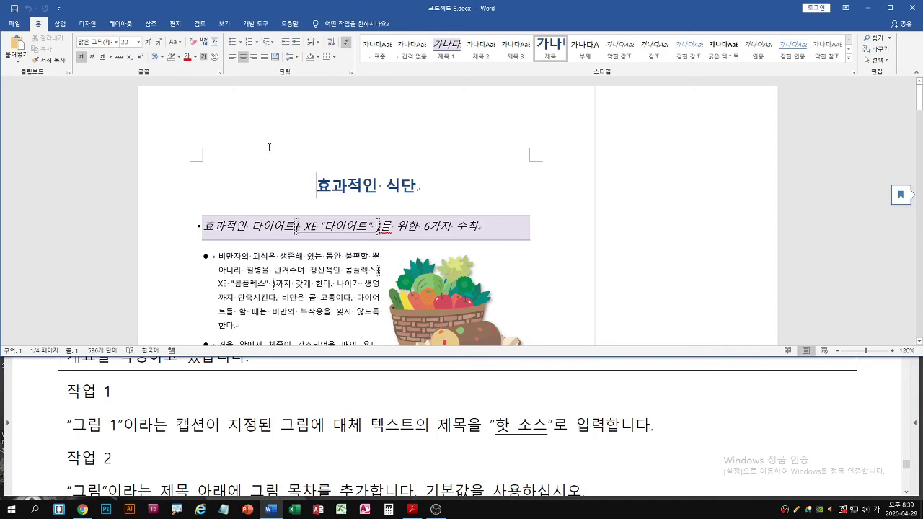
scroll(272, 145, down, 1)
scroll(273, 145, down, 4)
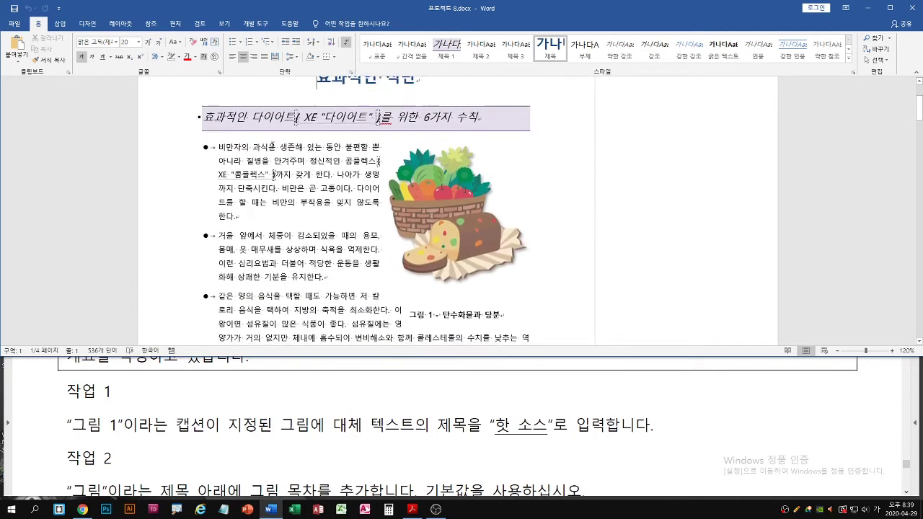
click(465, 176)
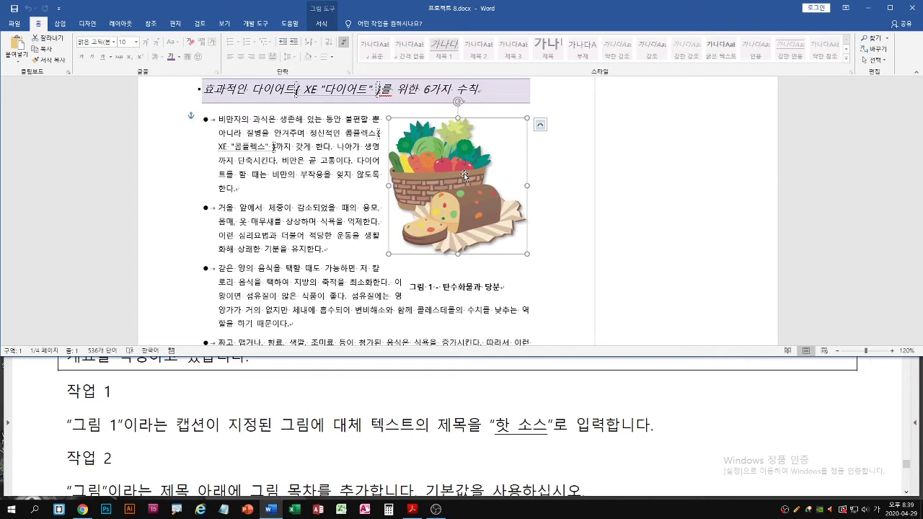
right_click(466, 178)
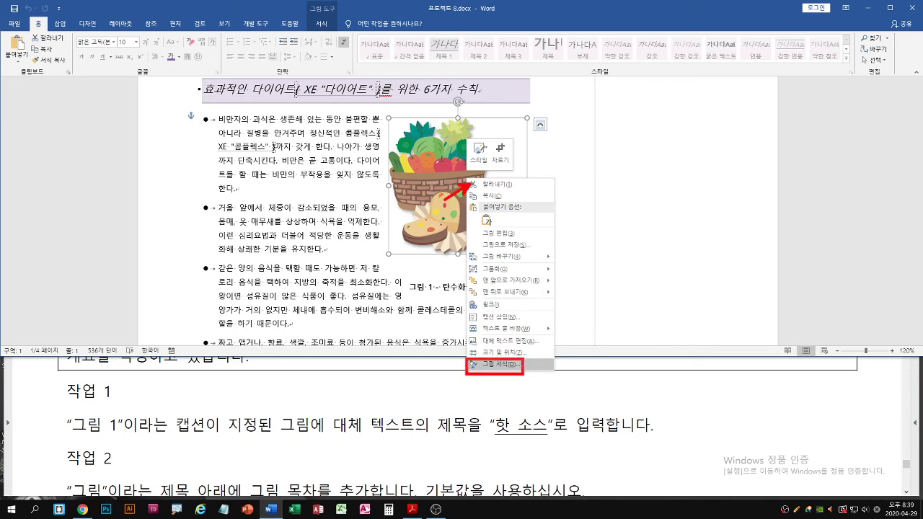
key(Escape)
right_click(466, 191)
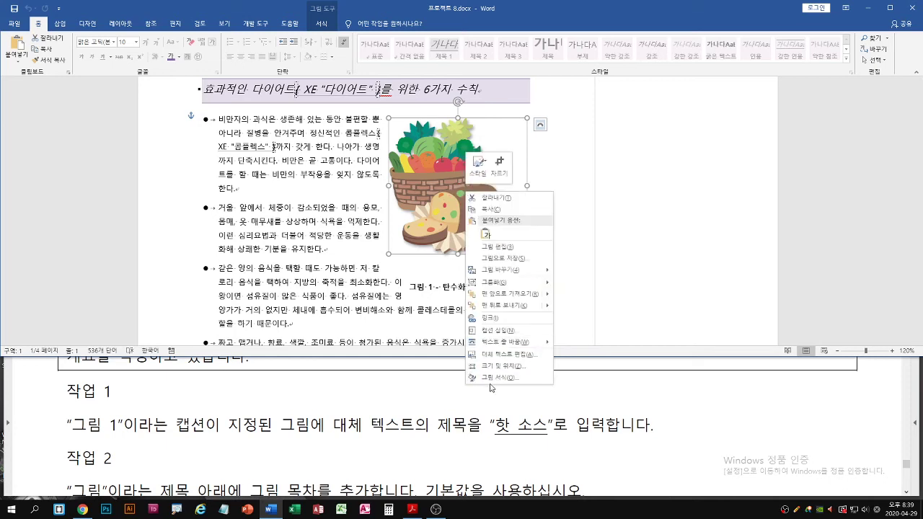
click(494, 377)
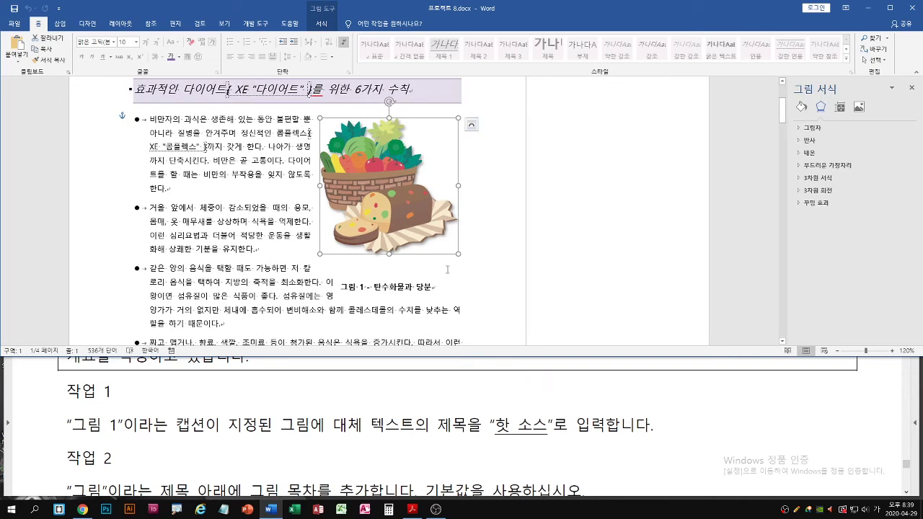
right_click(401, 186)
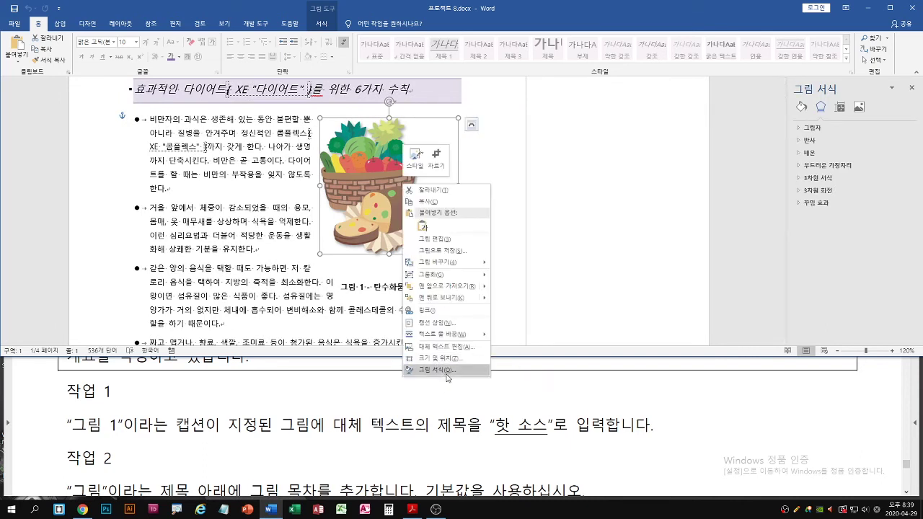
Set the 대체 텍스트 title of the 그림 1 picture to 핫 소스 and close the picture format settings
click(840, 108)
click(840, 108)
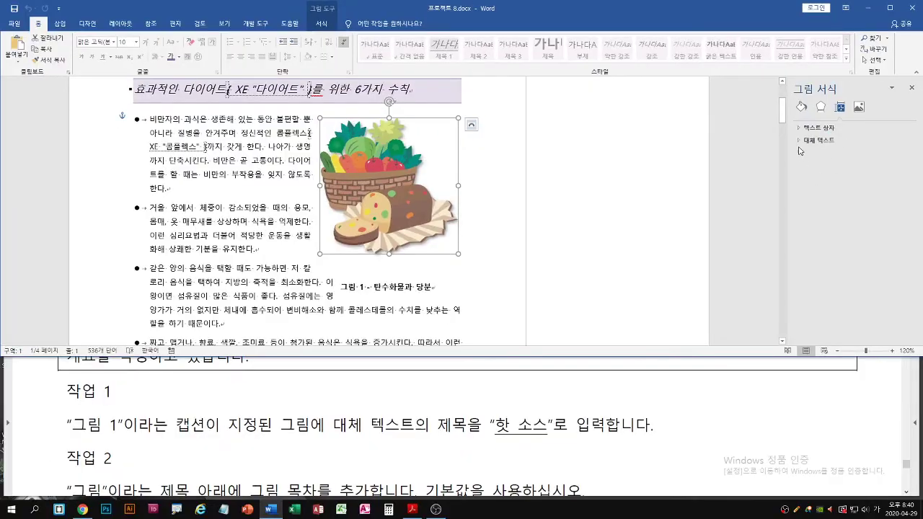
click(716, 280)
click(820, 164)
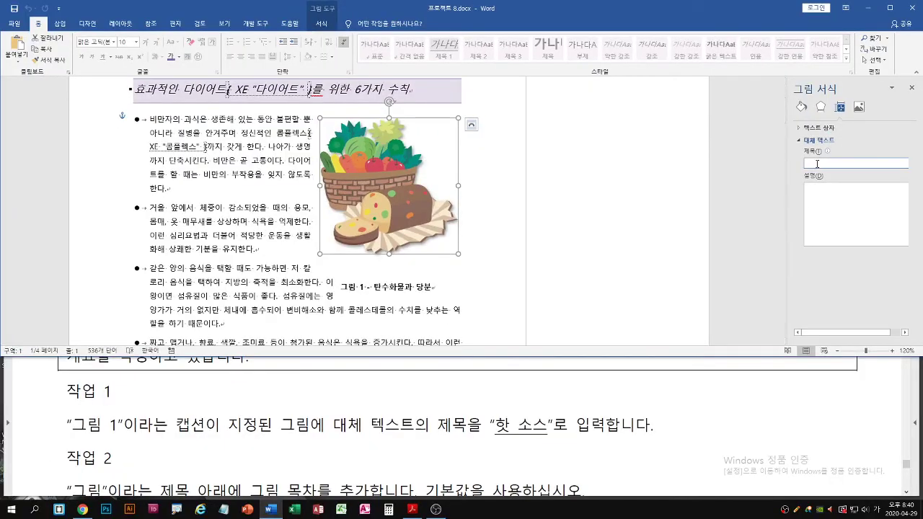
text(ㅎ)
text(핫 소스)
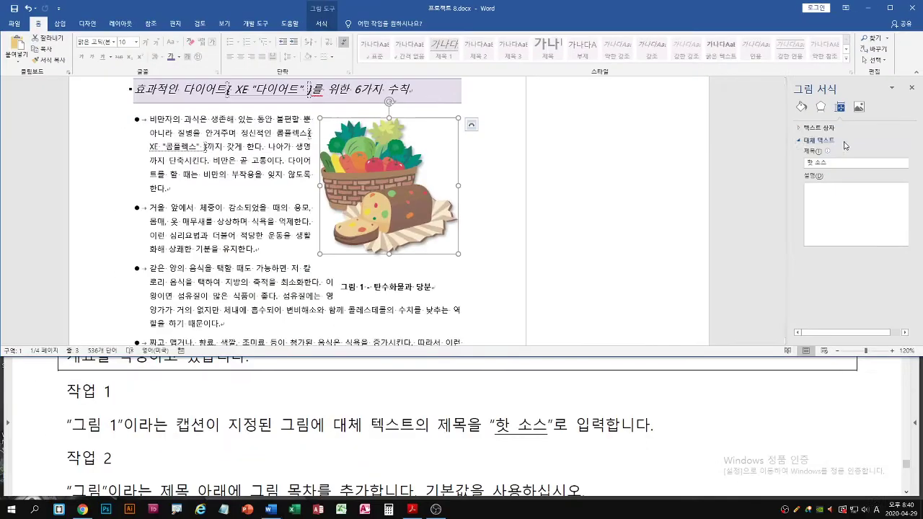
click(912, 88)
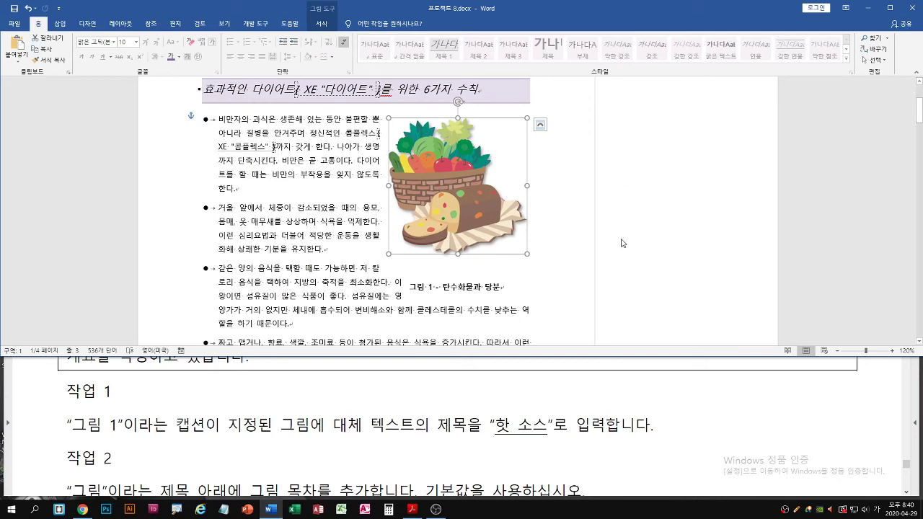
Check 작업 2 in the PDF, and insert a 그림 목차 with default settings below the 그림 heading at the end of the Word document
click(479, 405)
scroll(479, 404, down, 1)
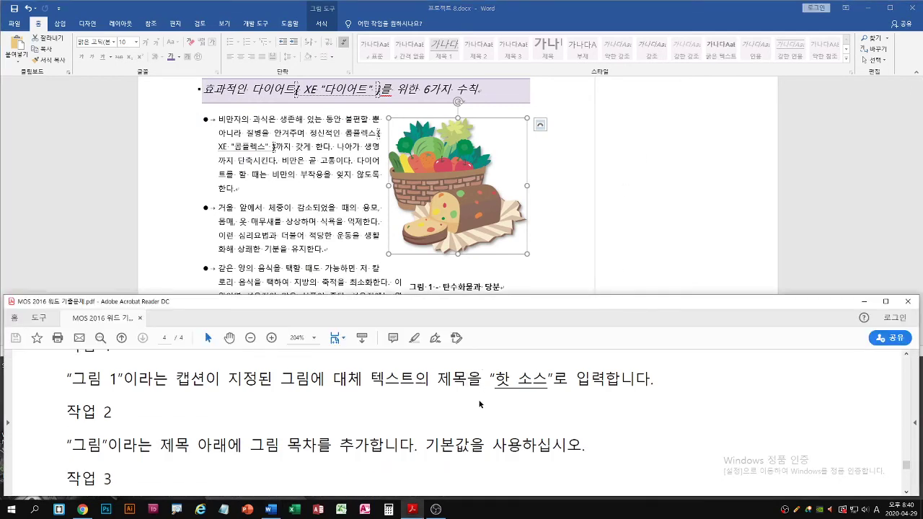
scroll(243, 408, down, 2)
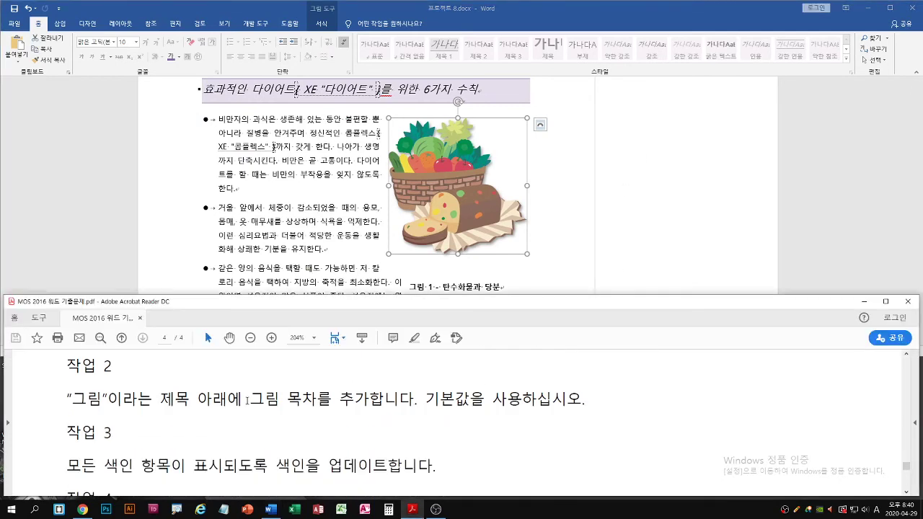
click(219, 246)
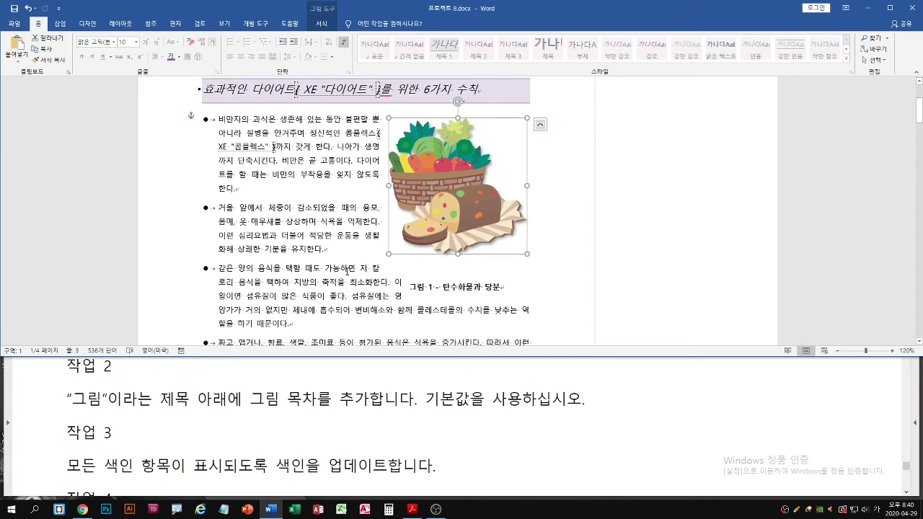
key(ctrl+End)
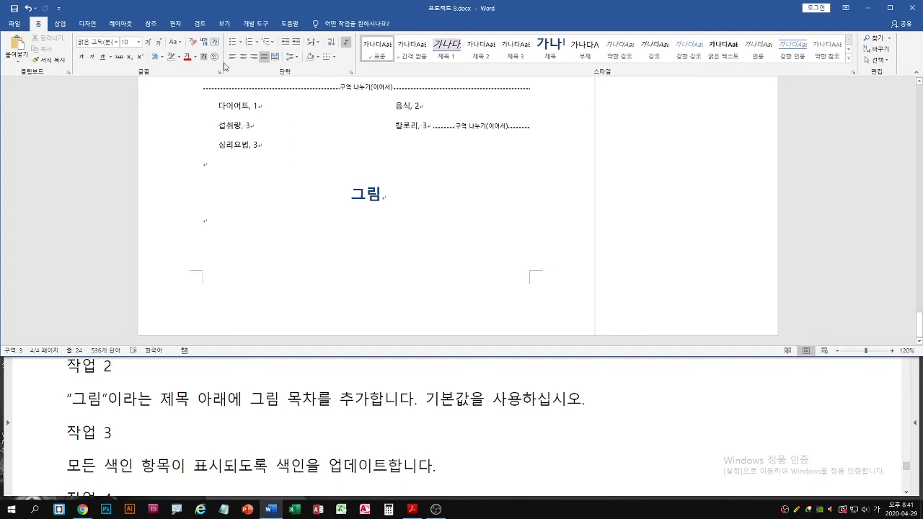
click(152, 24)
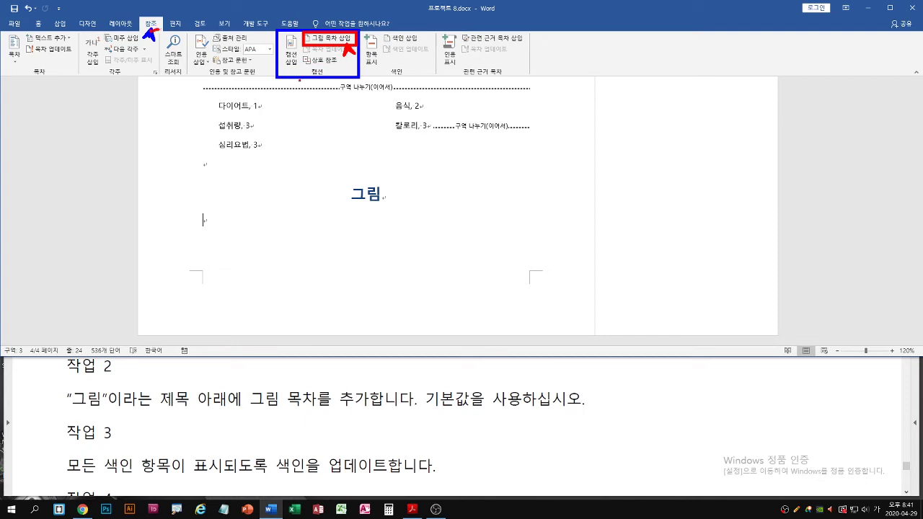
click(345, 40)
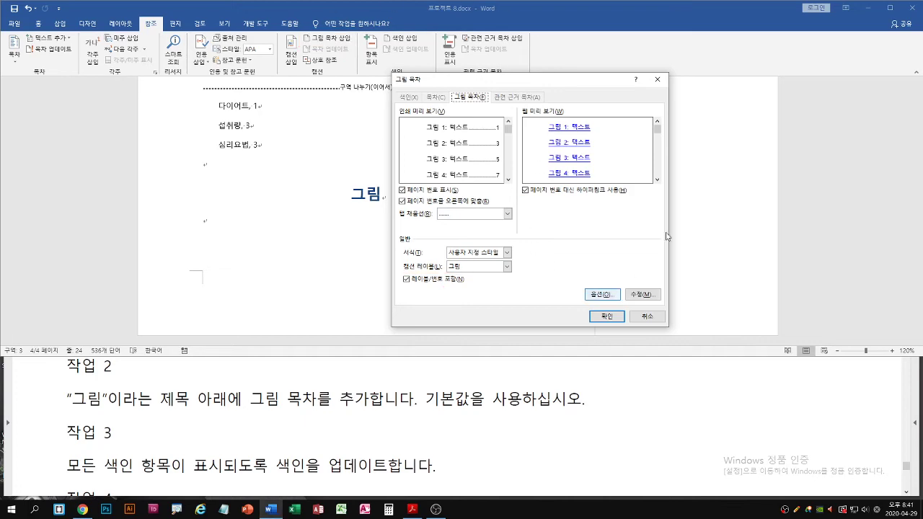
click(606, 316)
scroll(440, 238, up, 3)
scroll(441, 238, up, 15)
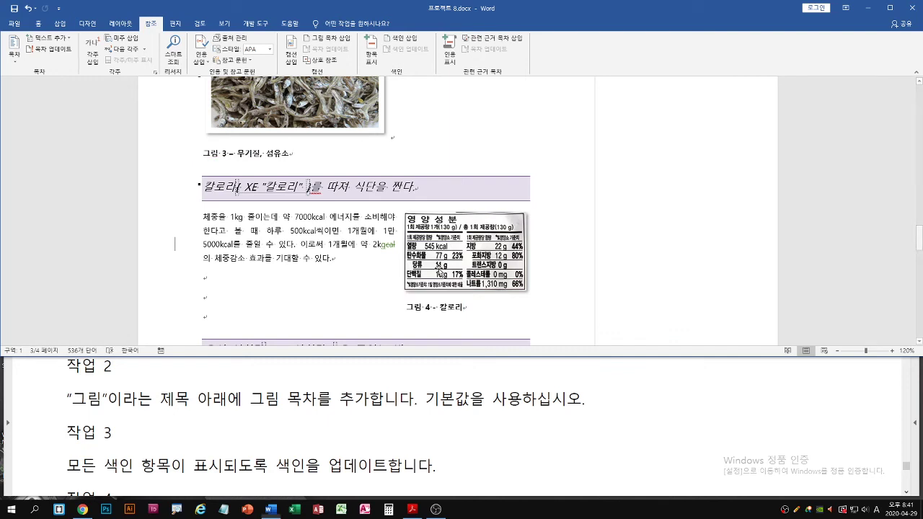
Place the insertion point on the empty line below the 그림 heading at the end of the Word document
scroll(438, 266, down, 20)
click(203, 220)
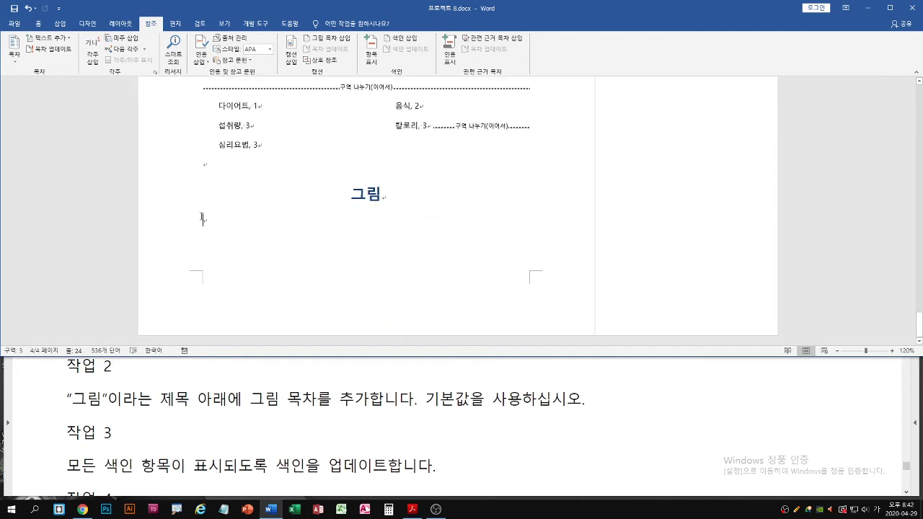
click(327, 42)
click(507, 266)
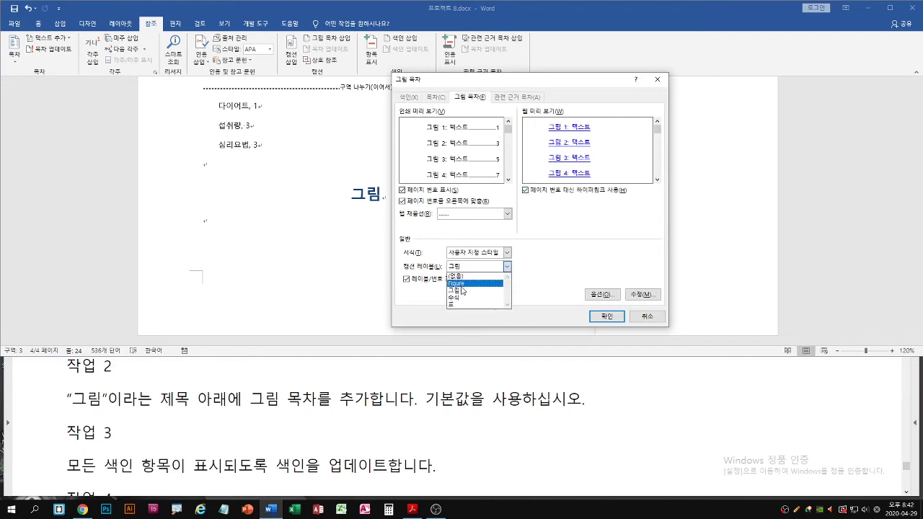
click(462, 290)
click(507, 266)
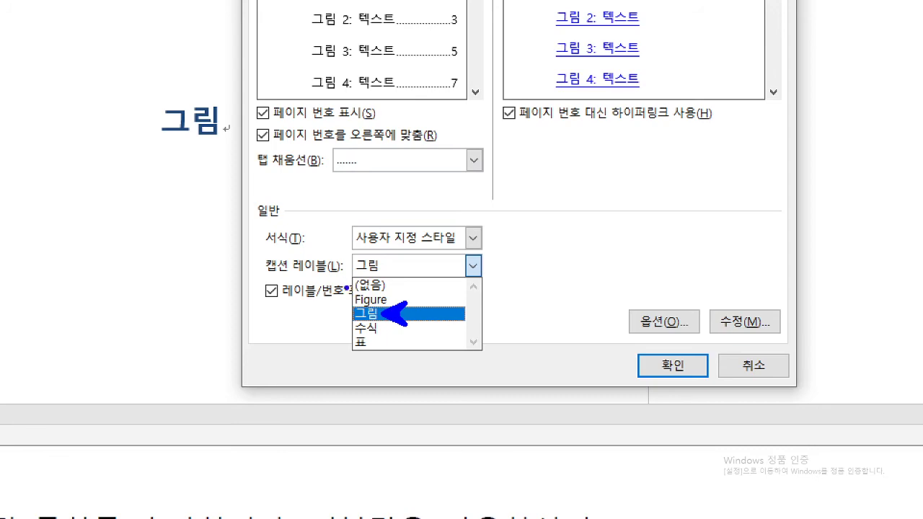
drag(346, 290, 352, 344)
click(408, 313)
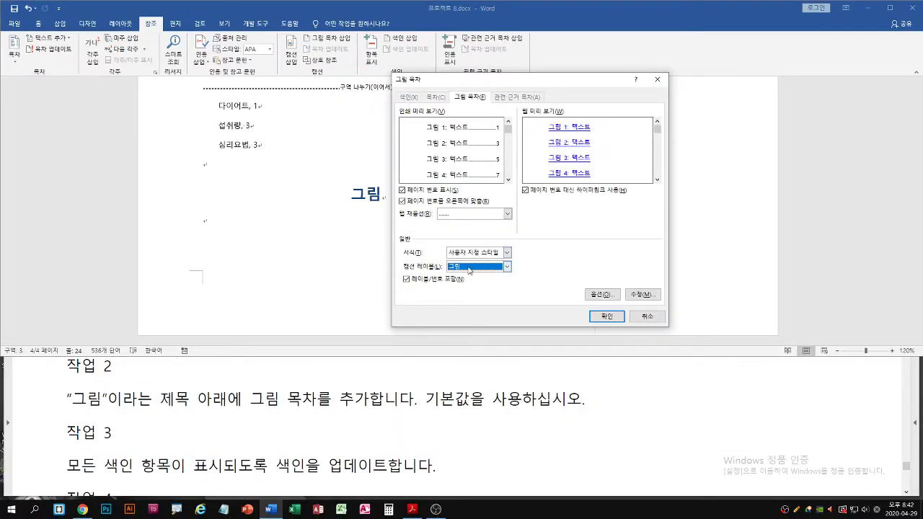
click(646, 316)
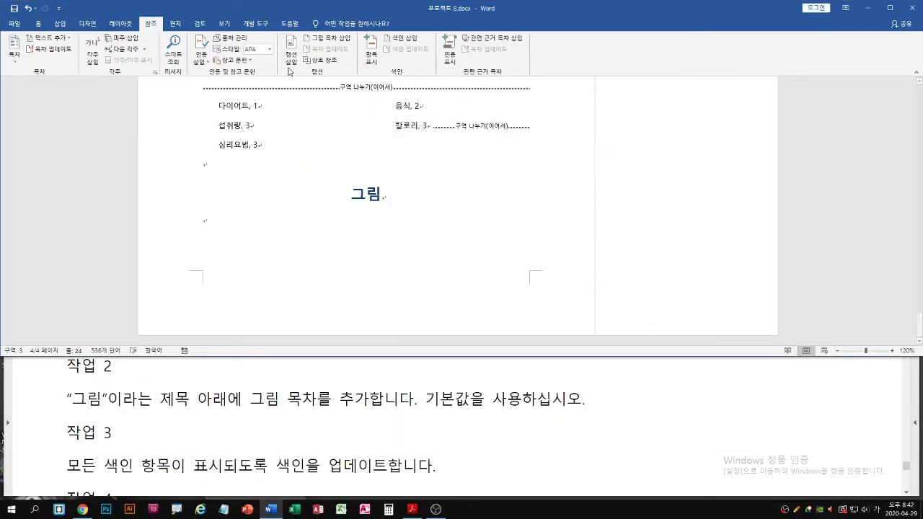
Create a new caption label named 그림 and close the caption settings without inserting a caption
click(292, 61)
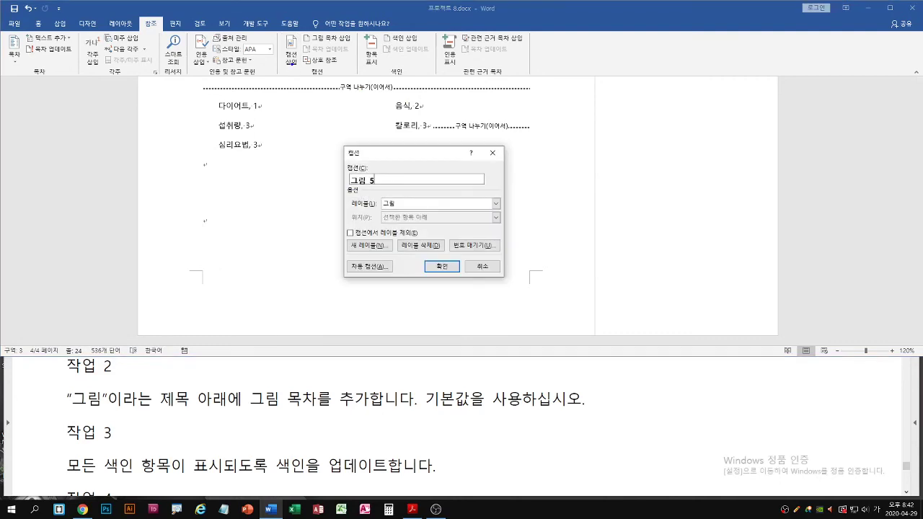
drag(290, 72, 300, 72)
drag(371, 251, 371, 252)
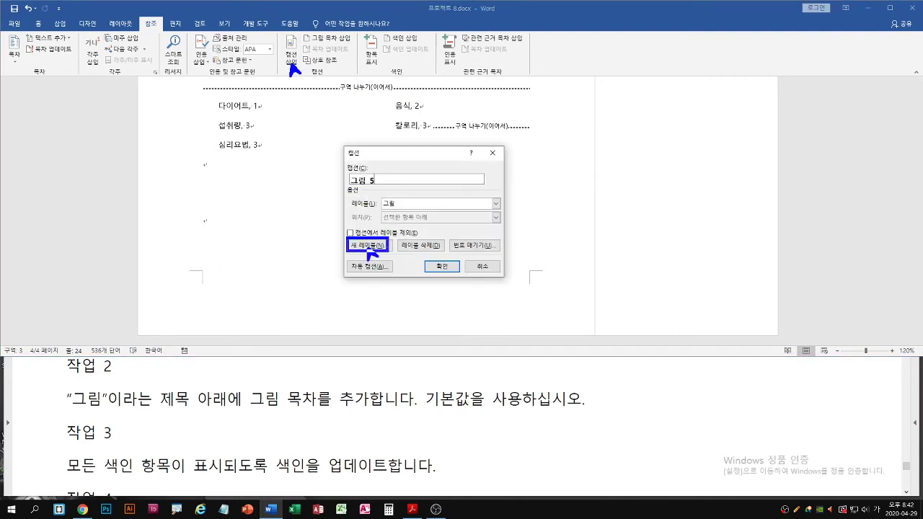
click(370, 247)
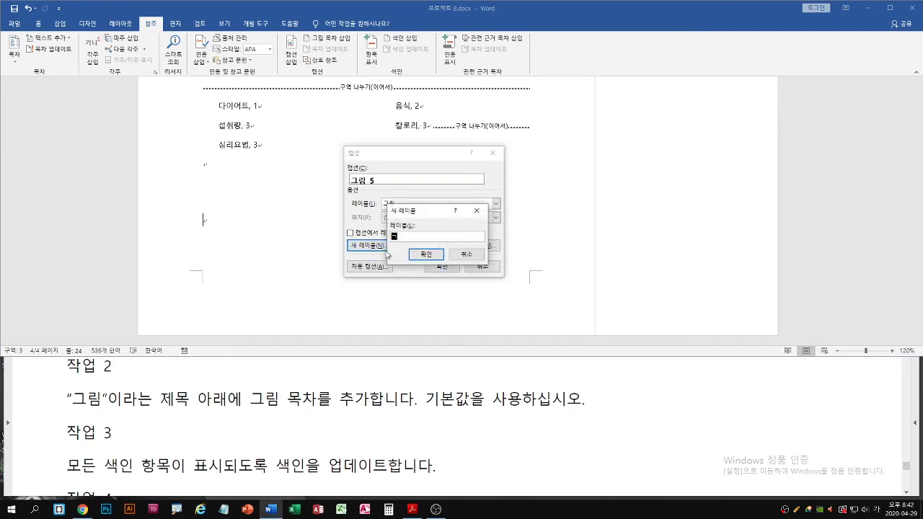
text(그림)
click(427, 253)
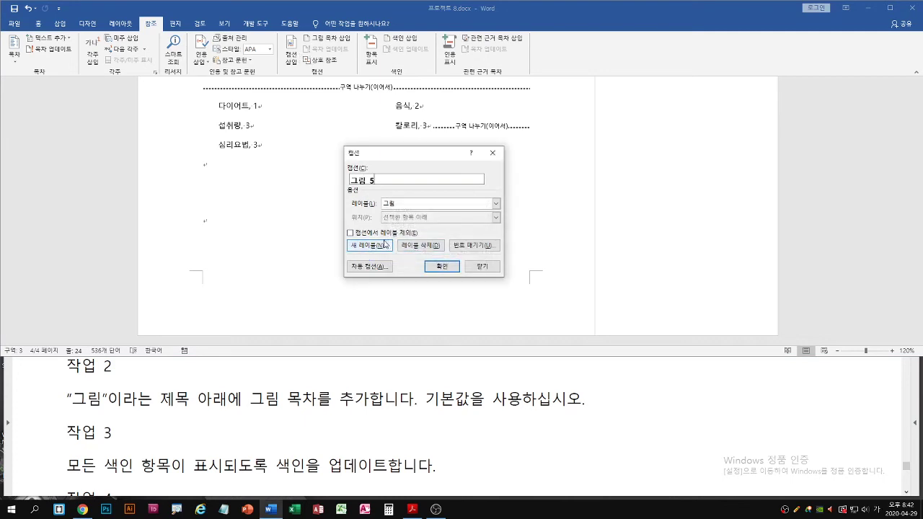
click(483, 266)
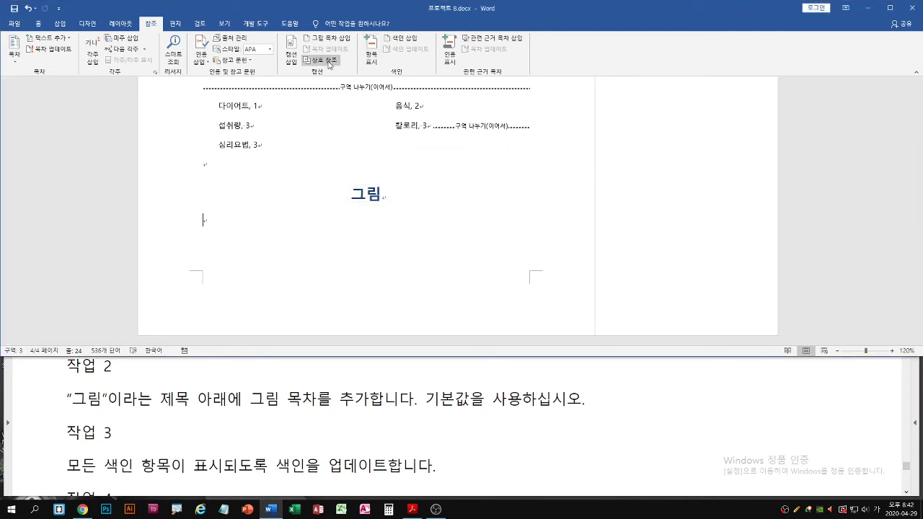
Insert a table of figures below the 그림 heading, using the 그림 caption label and otherwise default settings
click(326, 38)
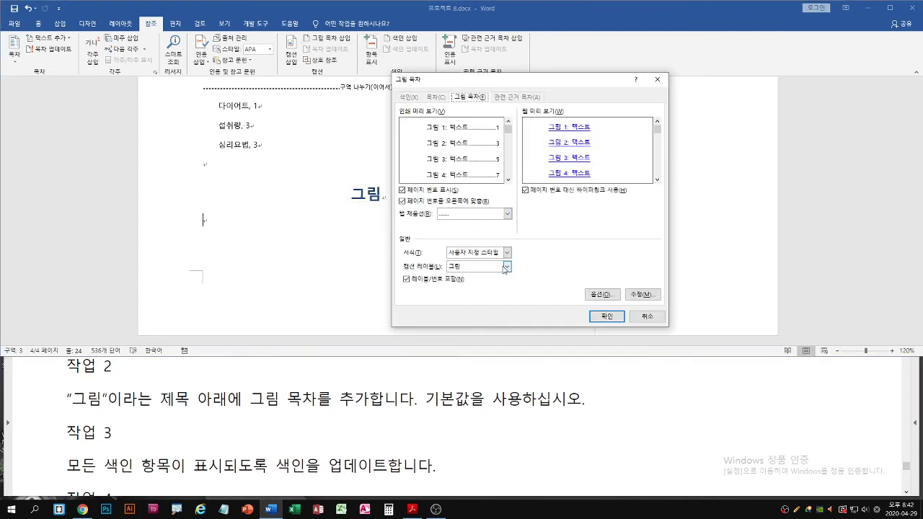
click(506, 267)
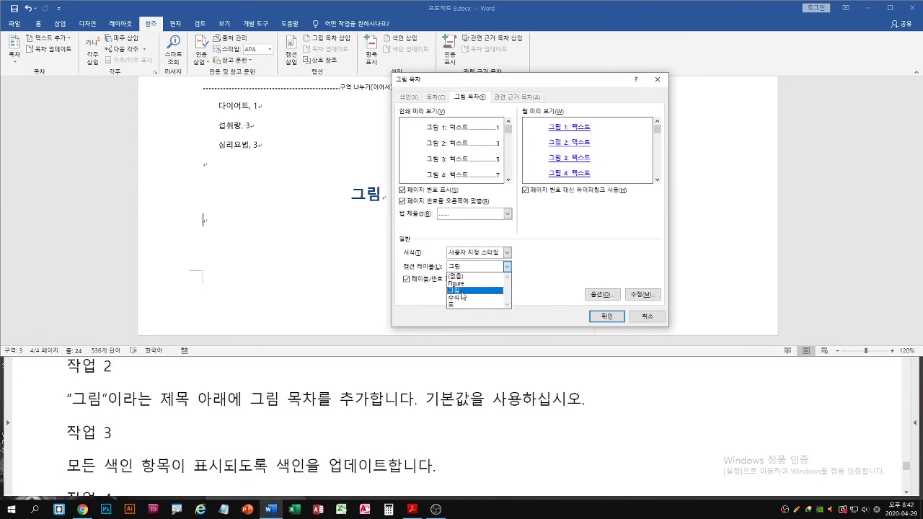
click(462, 291)
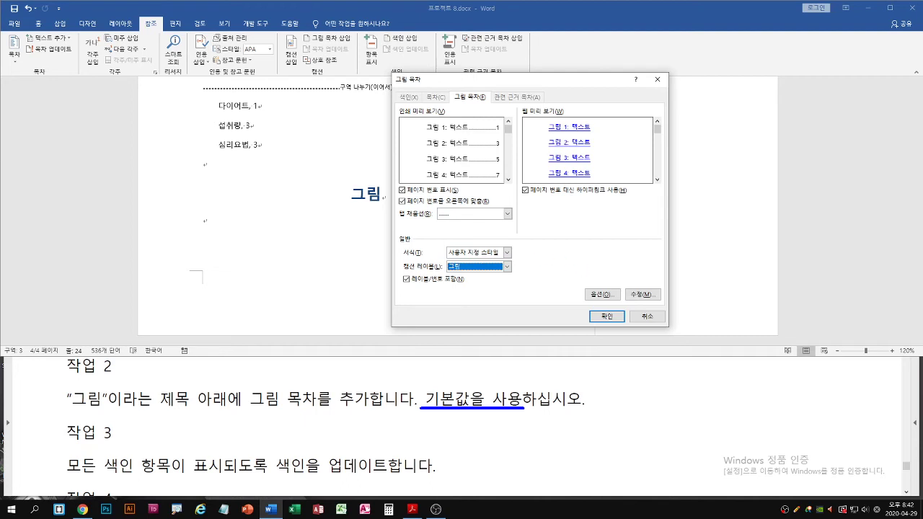
drag(437, 275, 472, 272)
drag(612, 325, 609, 326)
key(Escape)
click(606, 315)
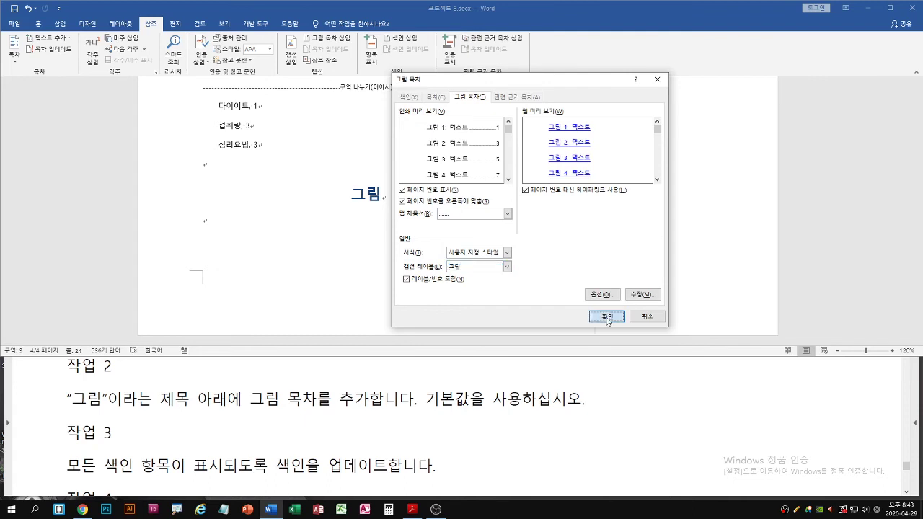
scroll(343, 230, down, 1)
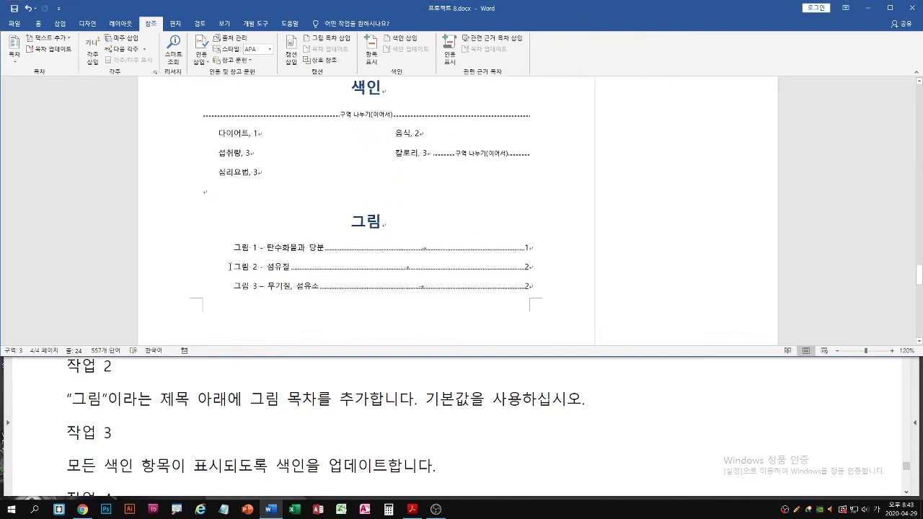
drag(226, 250, 230, 289)
key(Escape)
click(406, 208)
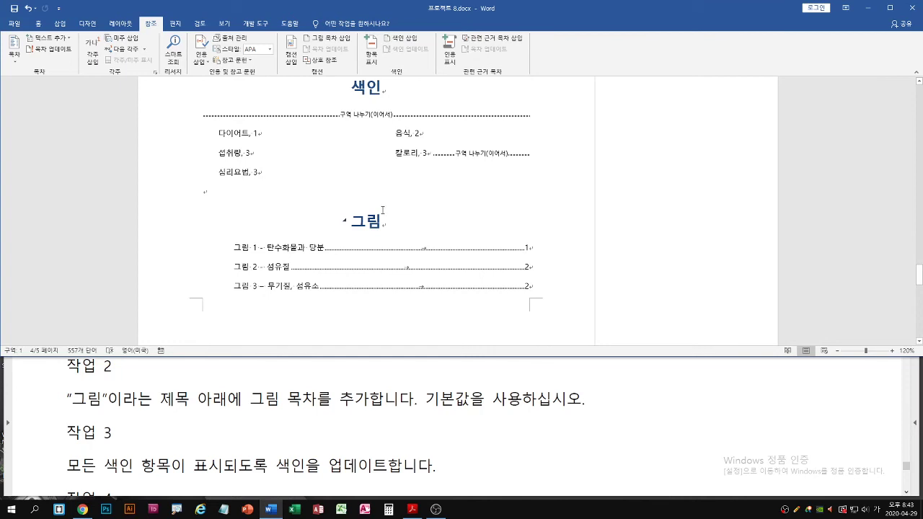
Check 작업 3 in the PDF, and update the index under the 색인 heading in Word to include all entries
click(238, 409)
scroll(238, 410, down, 3)
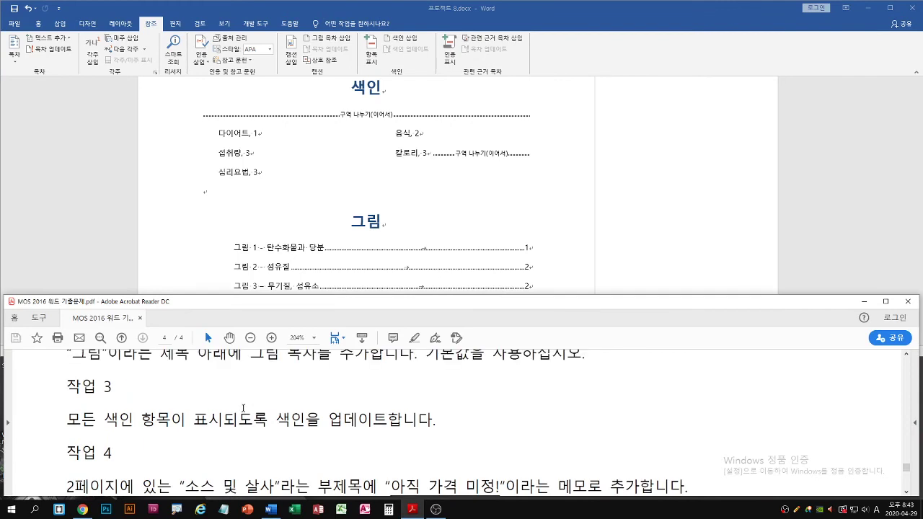
click(295, 257)
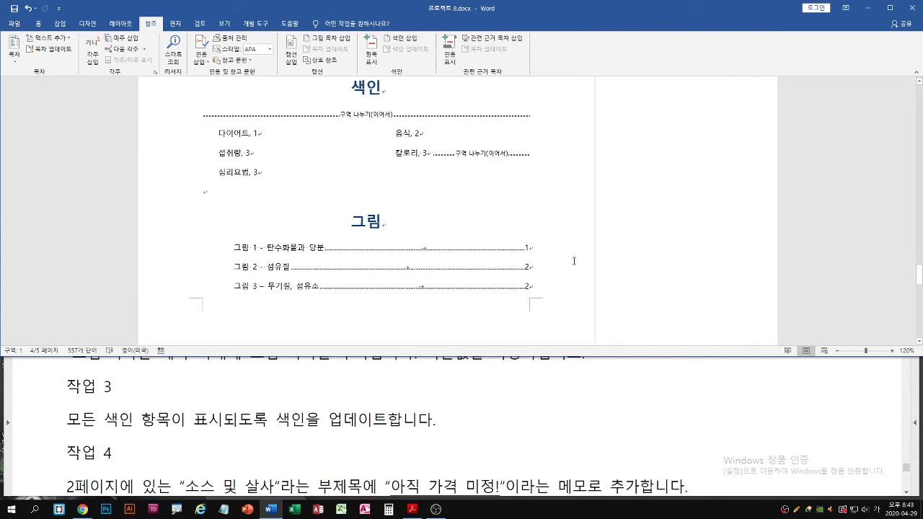
scroll(574, 260, up, 2)
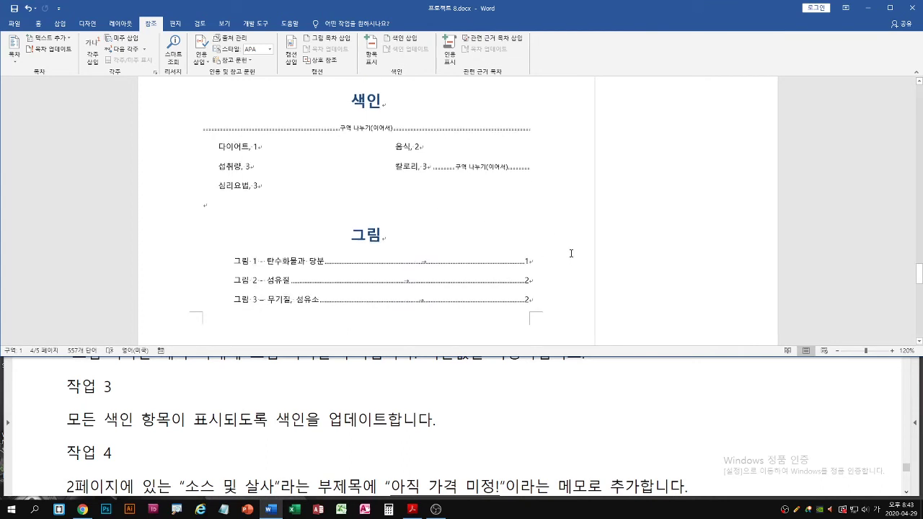
click(409, 188)
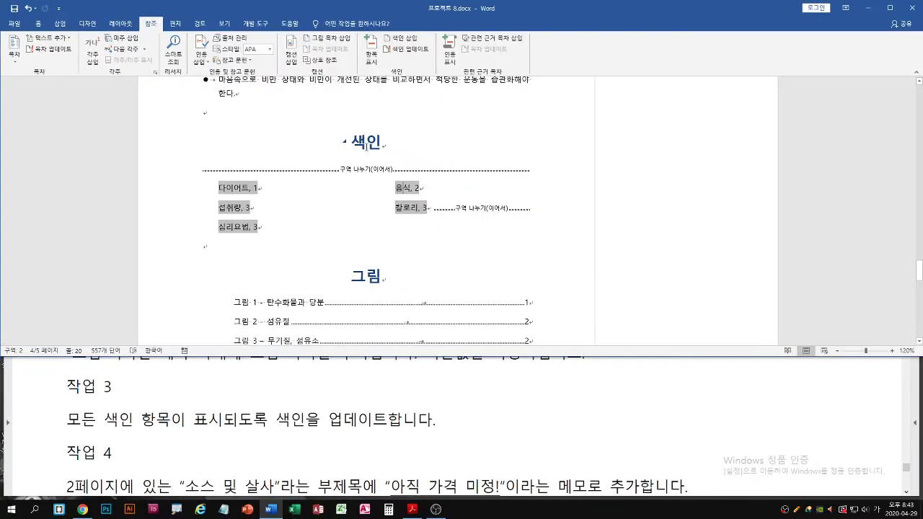
click(445, 283)
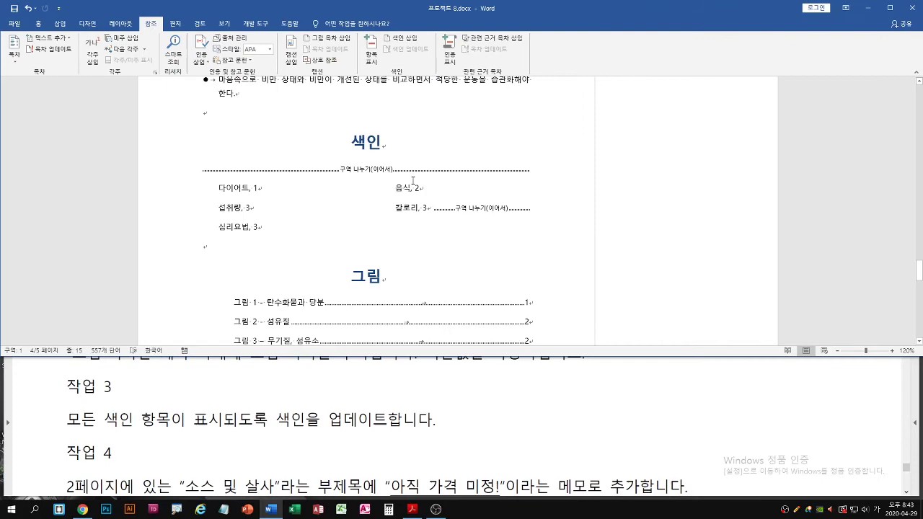
click(484, 375)
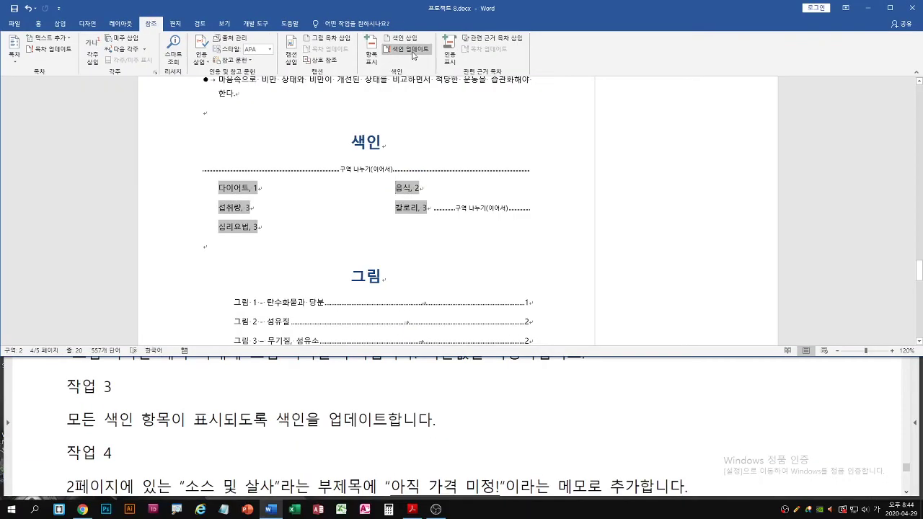
click(412, 50)
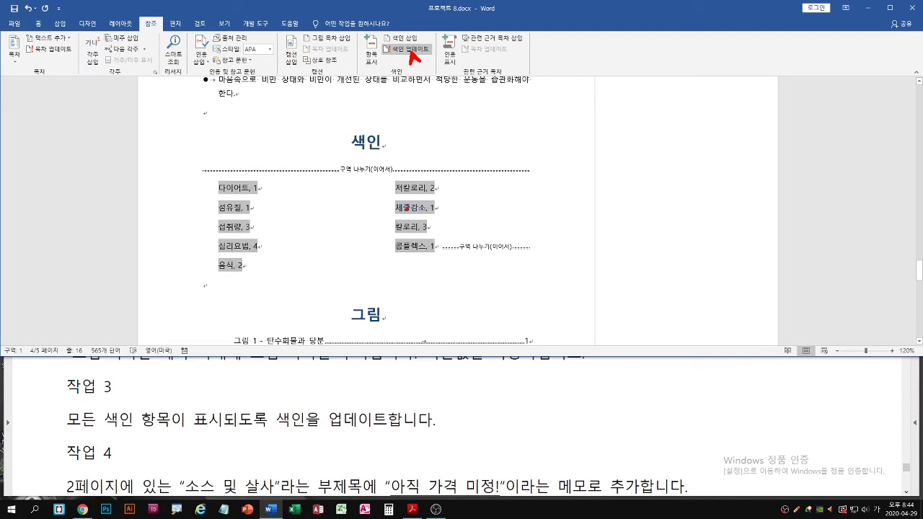
View 작업 4 about the memo for the 소스 및 살사 subheading in the Acrobat Reader PDF
click(268, 419)
scroll(269, 425, down, 2)
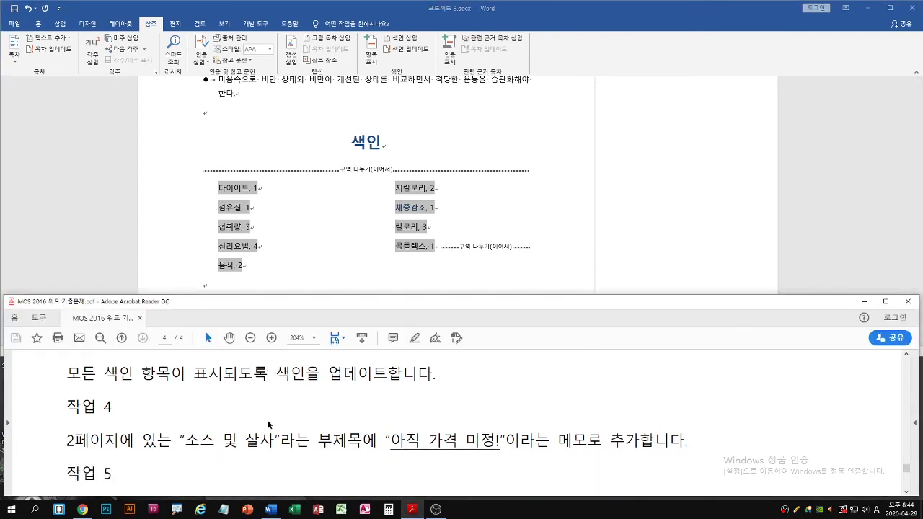
scroll(268, 425, down, 1)
Add the comment 아직 가격 미정! to the 소스 및 살사 subheading on page 2 of the Word document
click(391, 162)
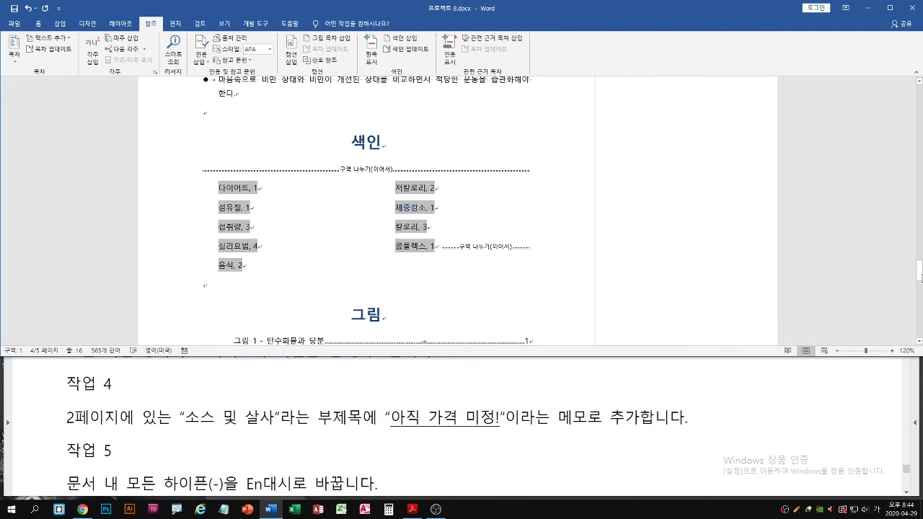
drag(921, 277, 921, 272)
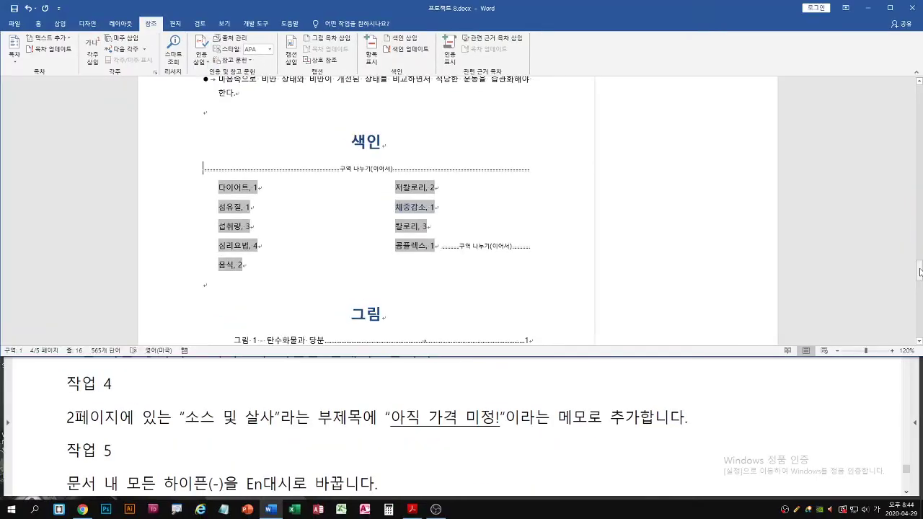
drag(913, 265, 914, 175)
drag(918, 223, 918, 165)
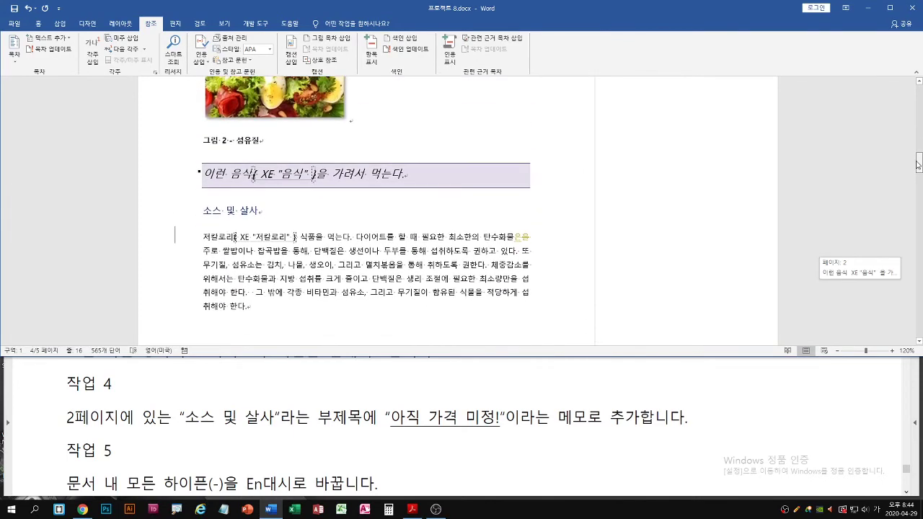
click(169, 217)
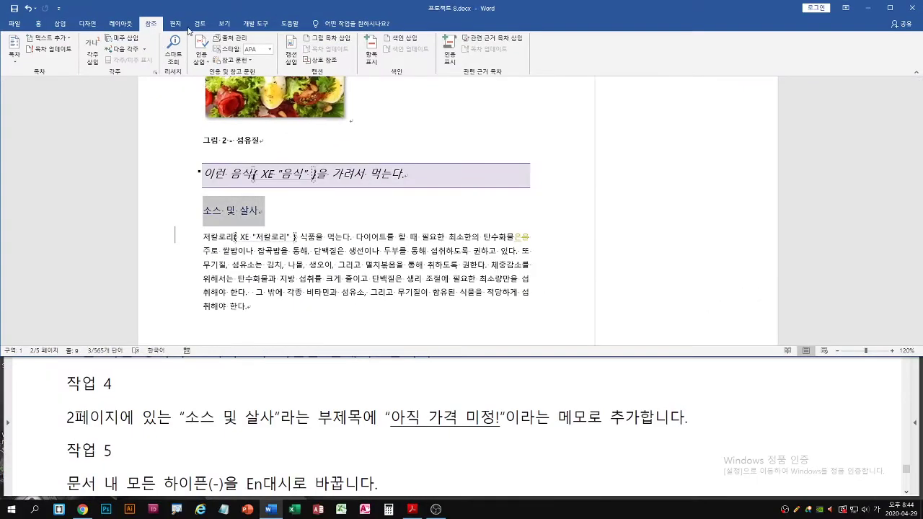
click(200, 24)
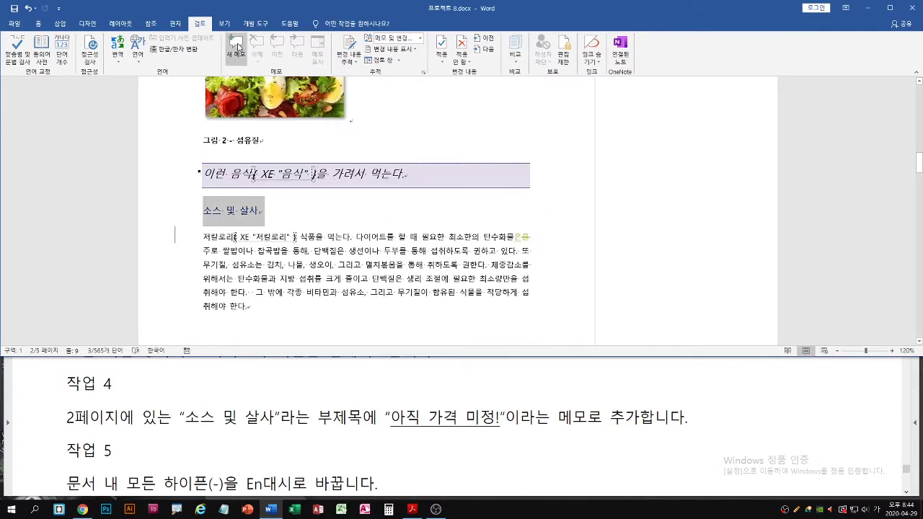
click(237, 47)
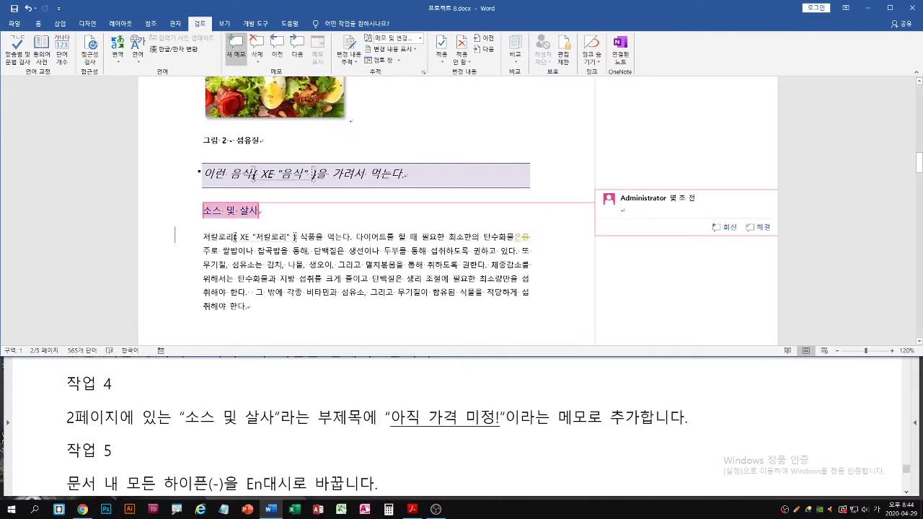
text(아직 가격 미)
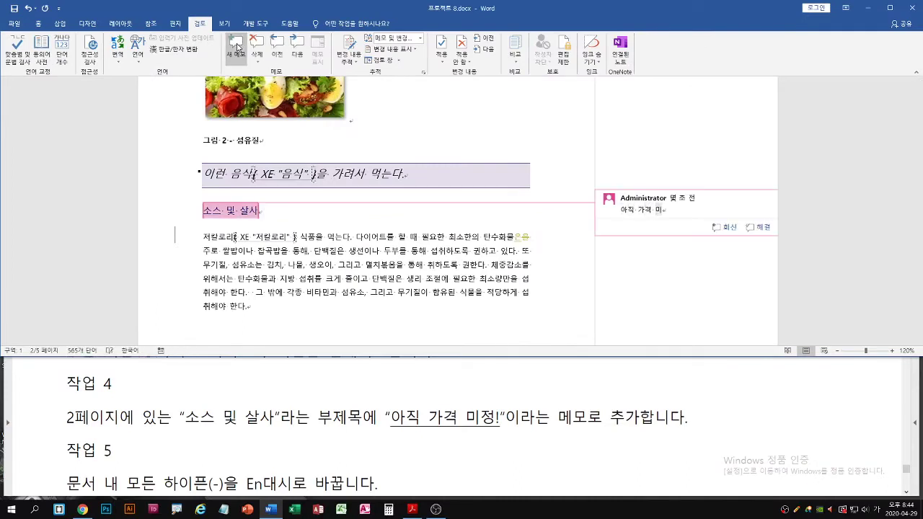
text(정!)
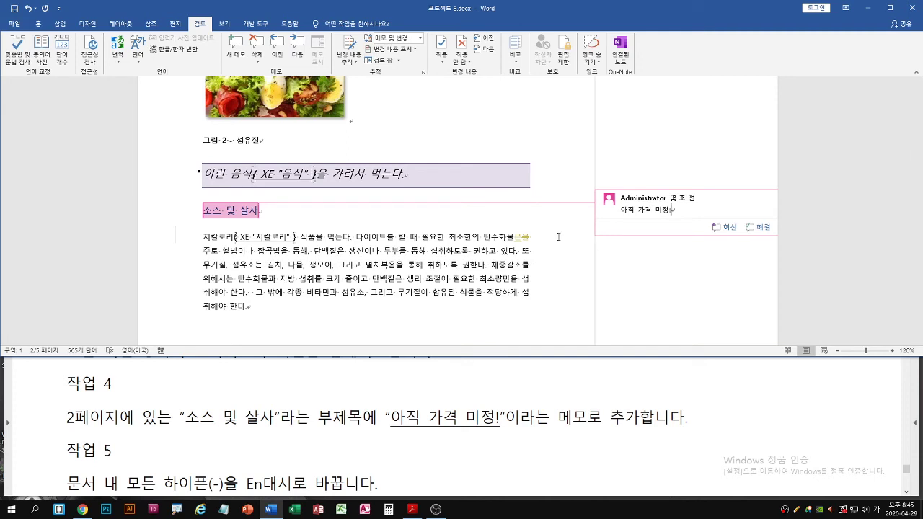
text(!)
Read 작업 5 about replacing hyphens with En dashes in the Acrobat Reader PDF
click(216, 442)
scroll(223, 442, down, 2)
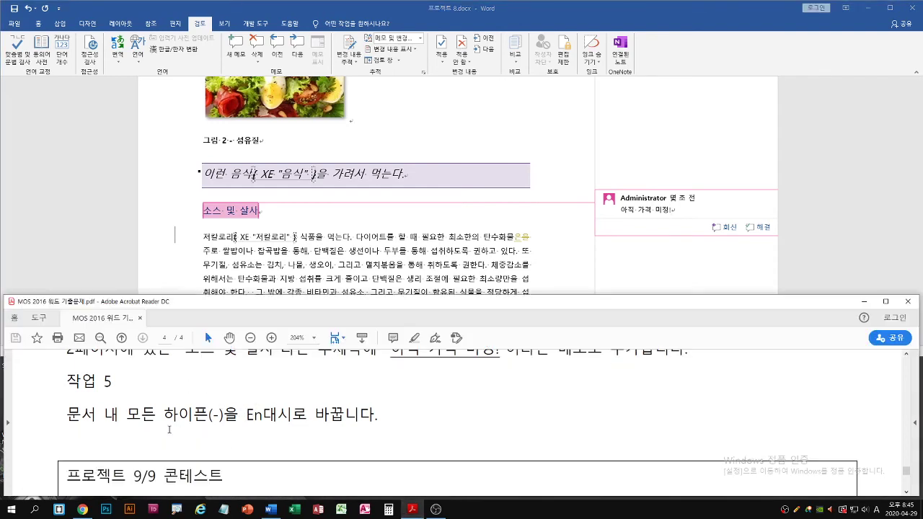
drag(165, 425, 289, 427)
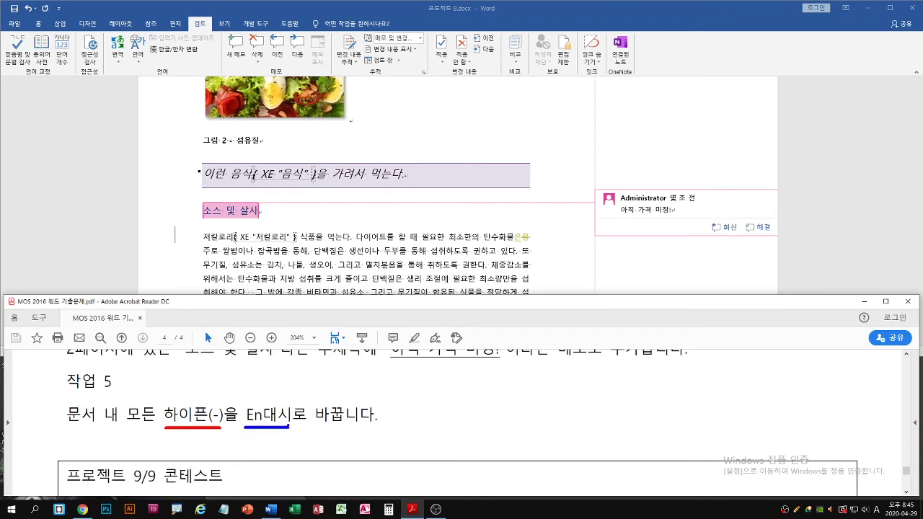
Start a find and replace in the Word document with a hyphen (-) as the search text and expand the search options
click(39, 27)
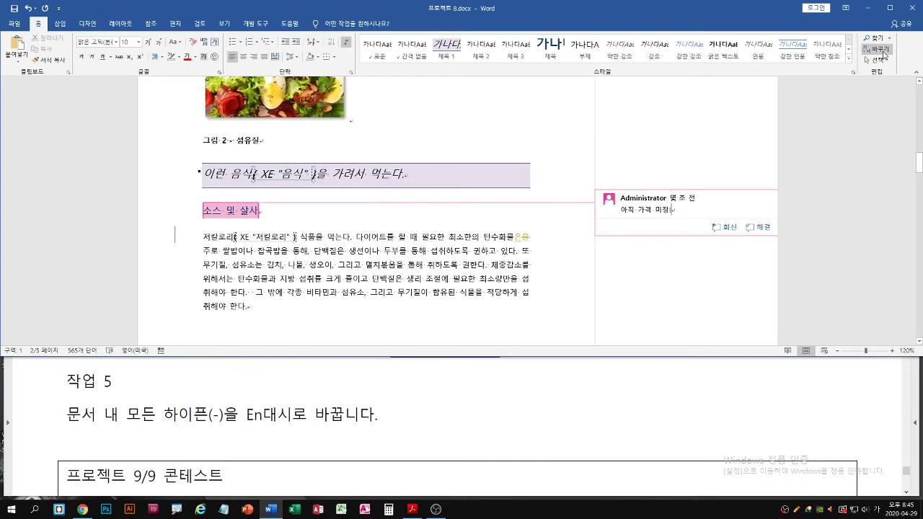
click(847, 103)
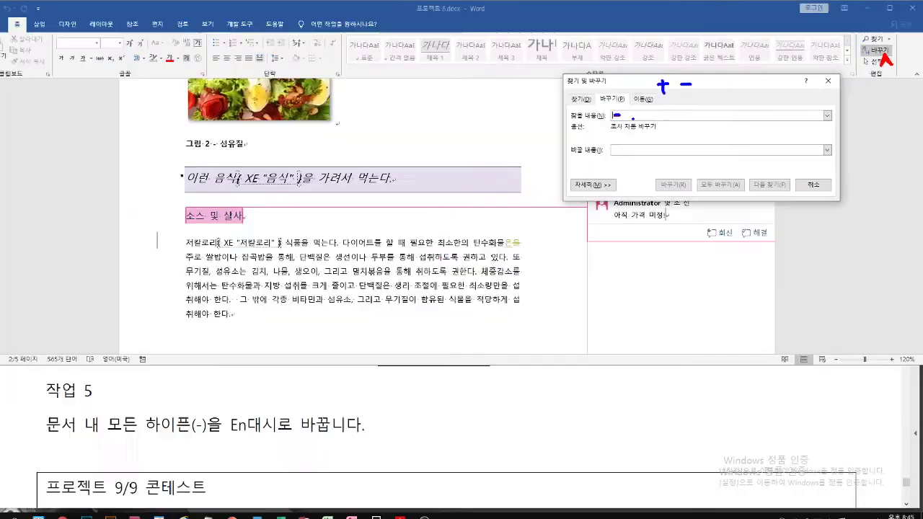
text(-)
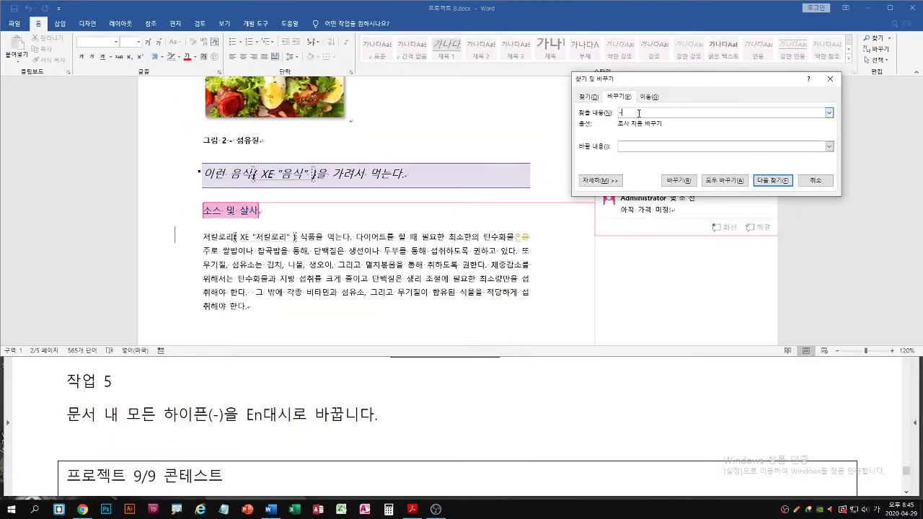
click(624, 146)
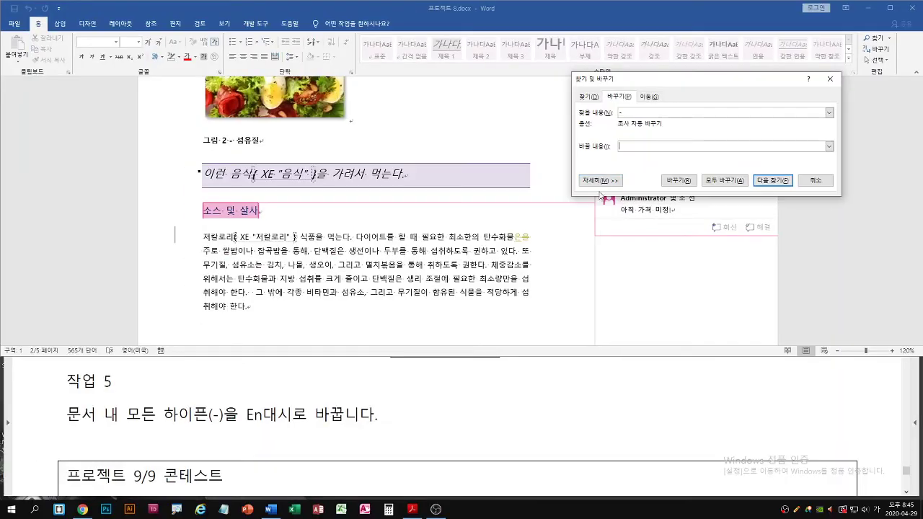
click(404, 325)
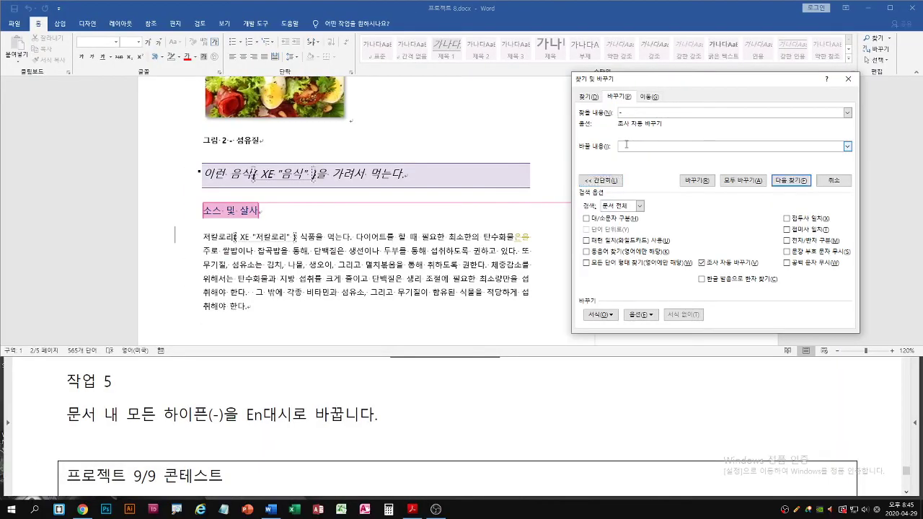
click(613, 181)
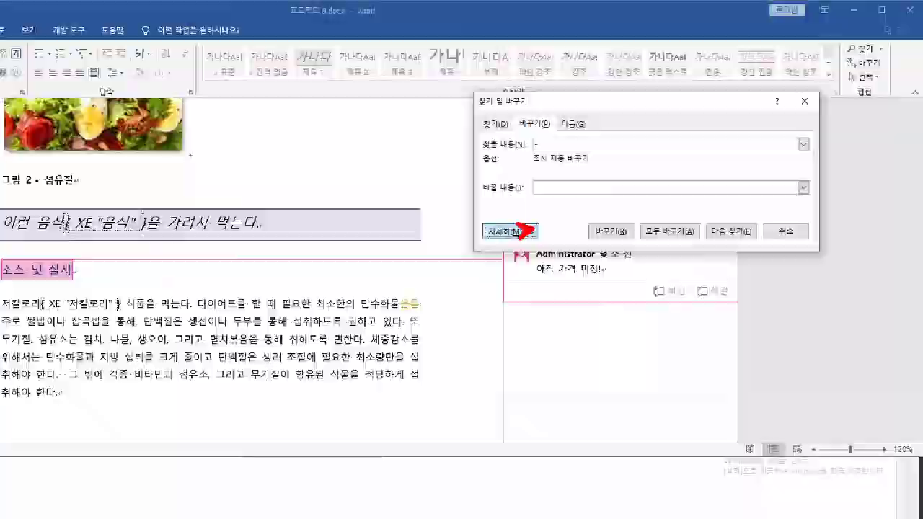
click(613, 181)
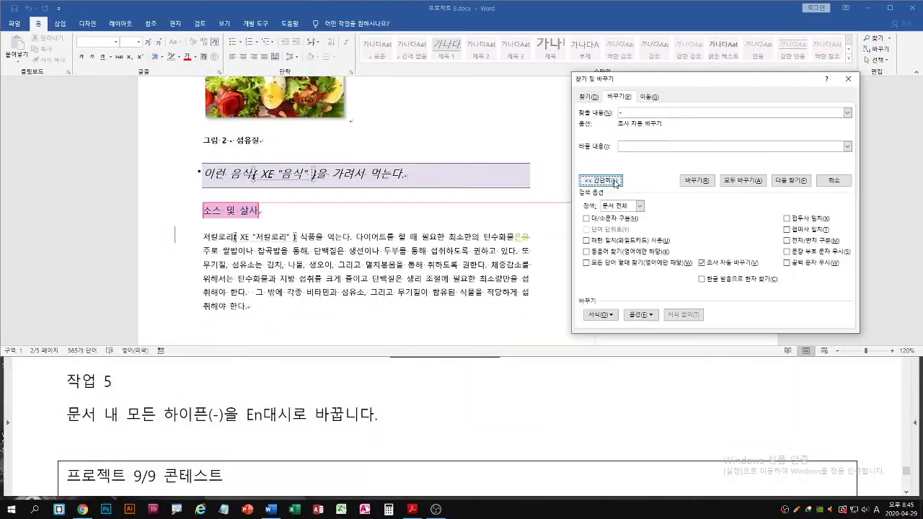
click(649, 317)
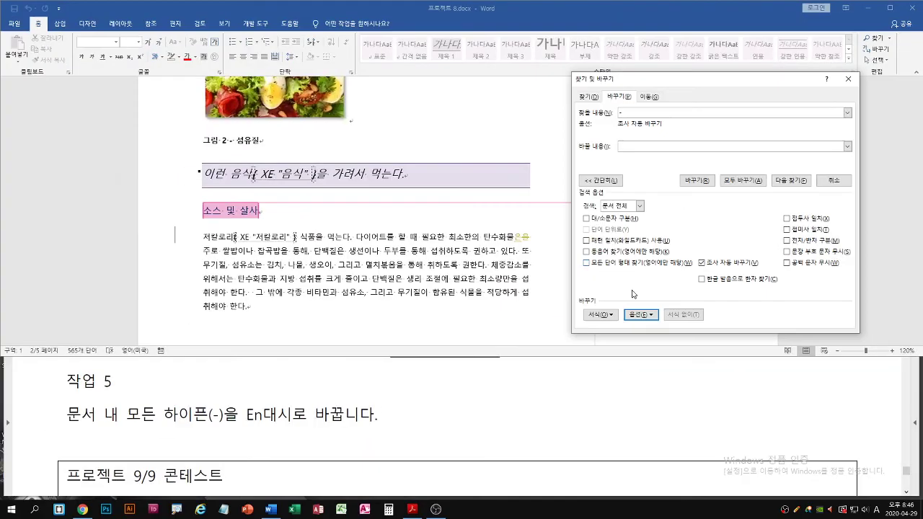
click(640, 315)
click(670, 170)
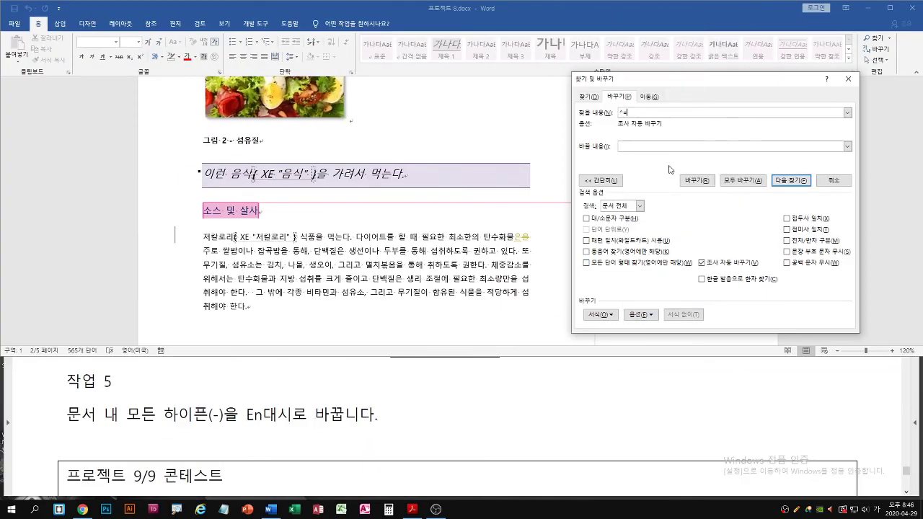
double_click(623, 113)
text(-)
Set the replacement to the En dash special character (^=) and try to replace all hyphens
click(641, 315)
click(662, 214)
click(739, 181)
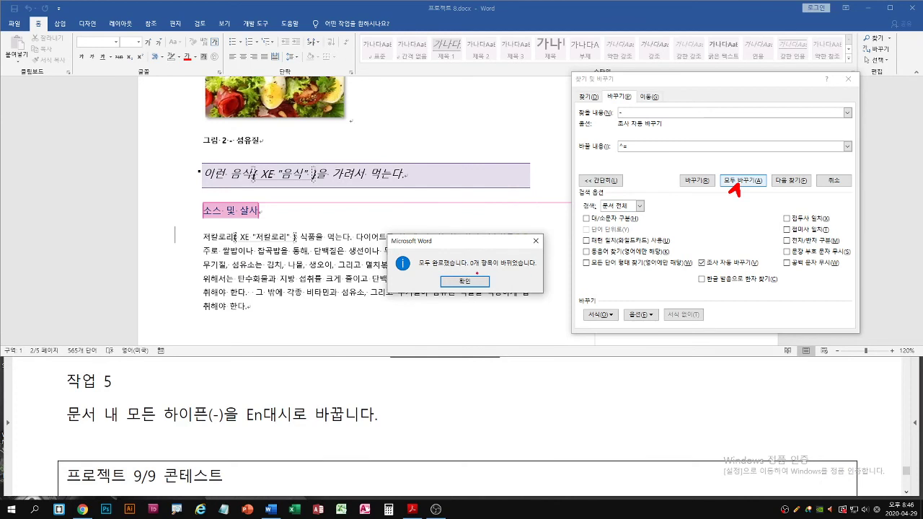
drag(469, 268, 537, 266)
key(Escape)
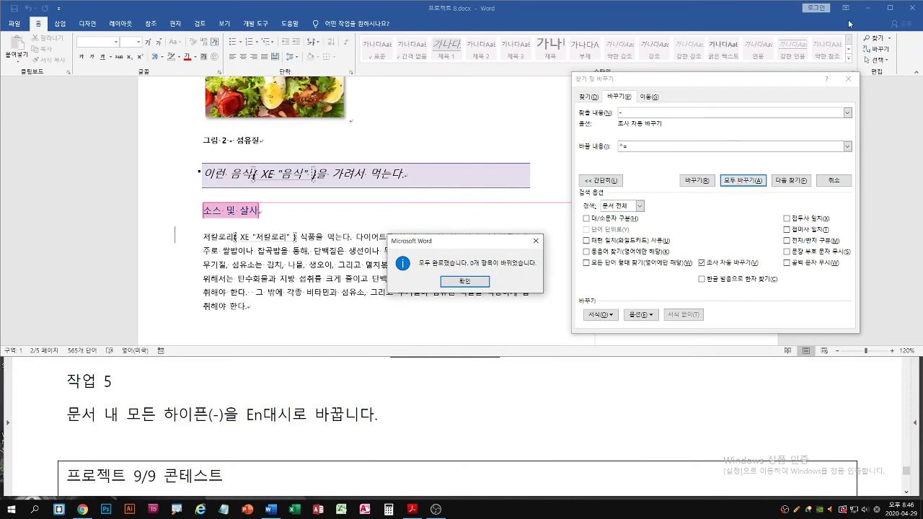
click(473, 282)
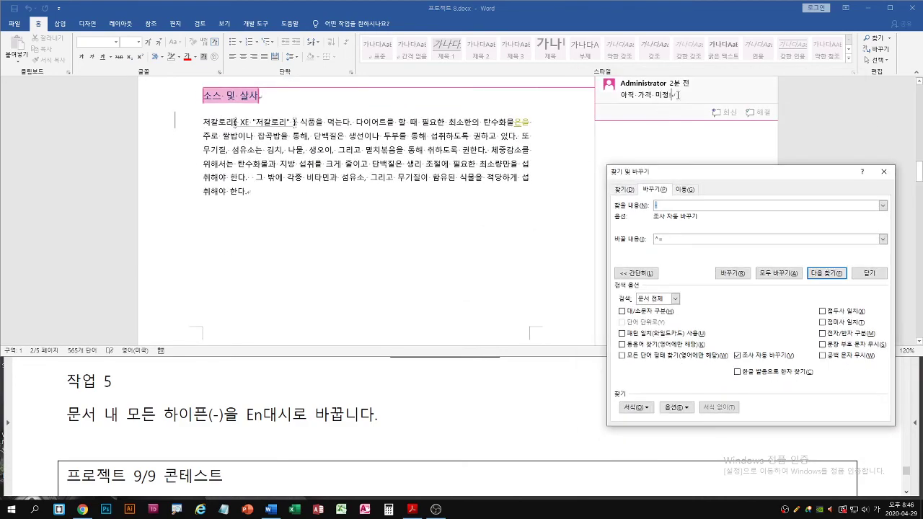
Try to replace all hyphens with En dashes starting from the comment text
click(677, 94)
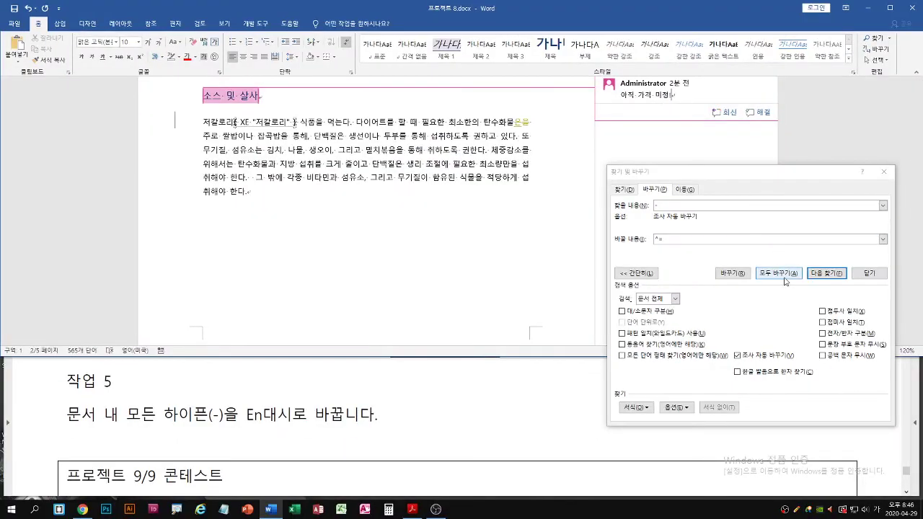
click(784, 277)
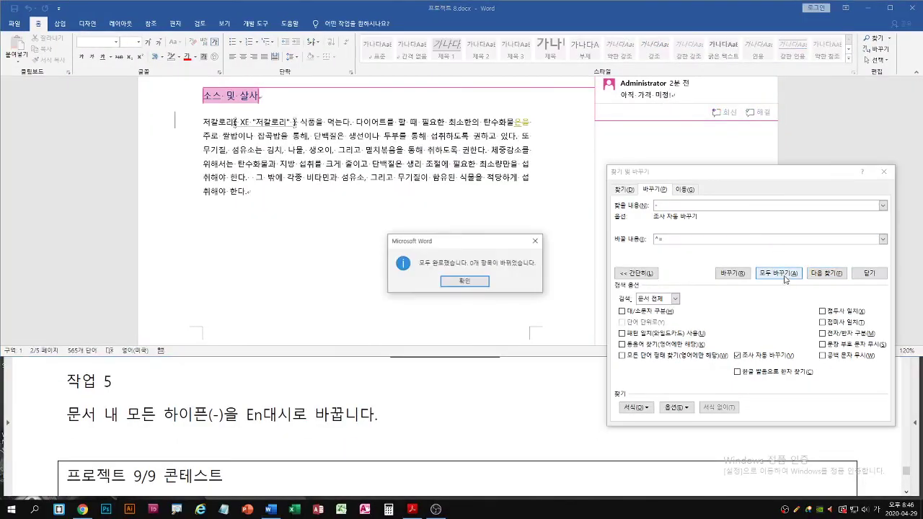
click(476, 281)
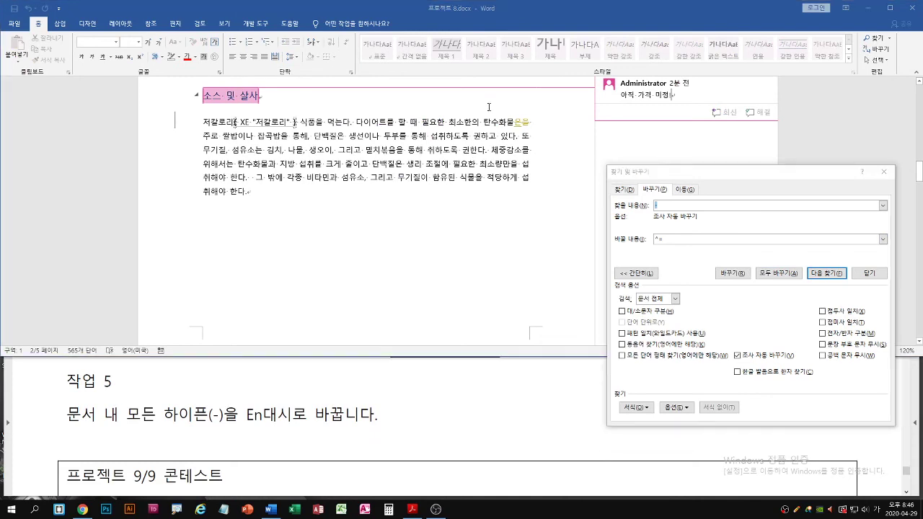
Place the cursor at the end of the body paragraph under 소스 및 살사, replace all hyphens with En dashes, and close Find and Replace
click(403, 103)
scroll(339, 181, up, 1)
click(277, 252)
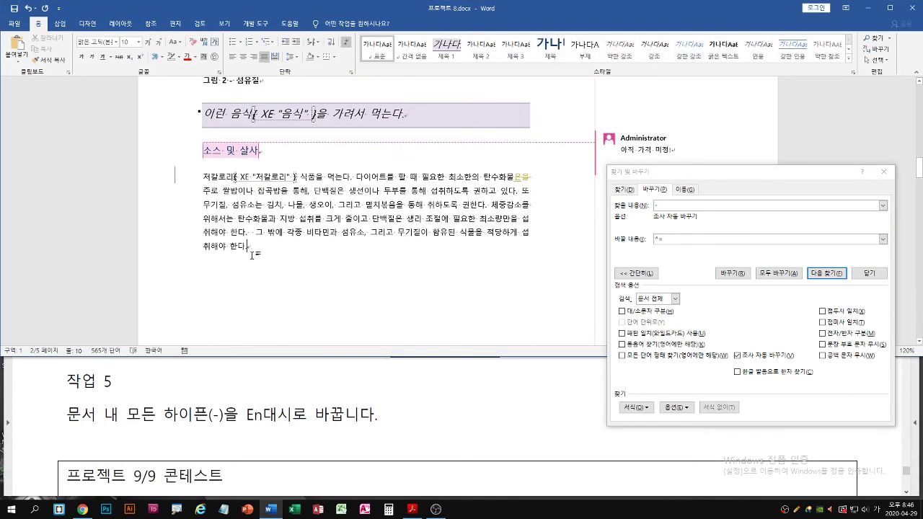
click(781, 274)
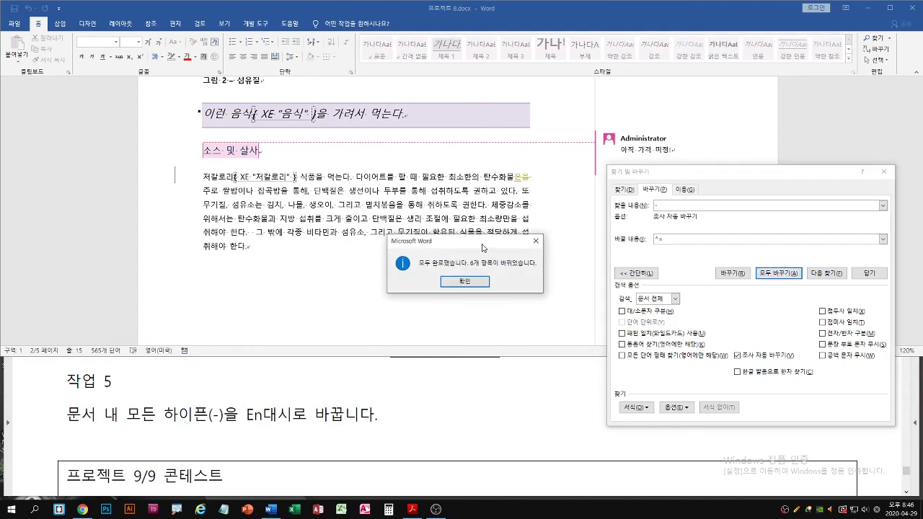
drag(482, 244, 542, 243)
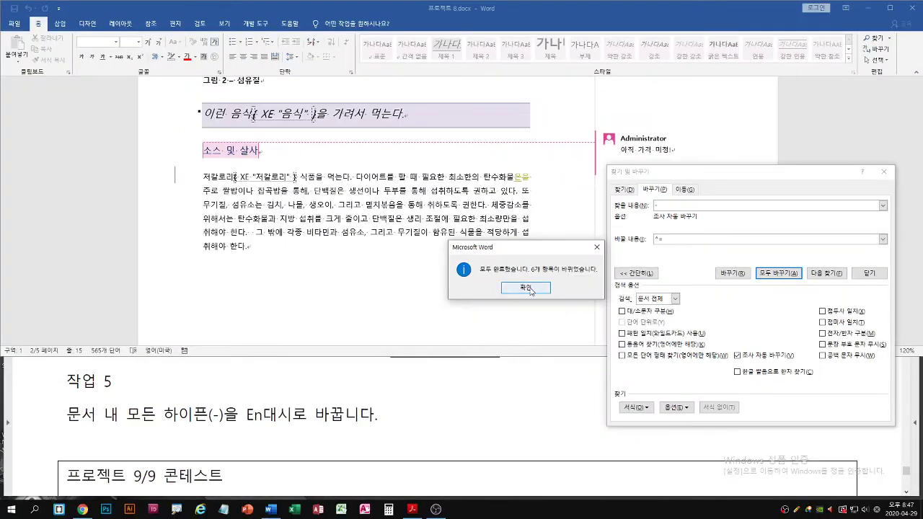
click(528, 287)
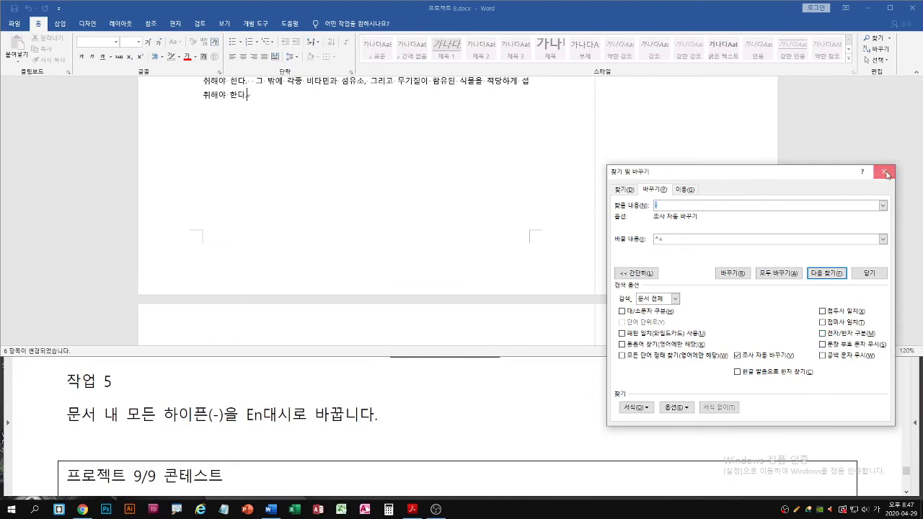
click(885, 172)
Read the 프로젝트 9/9 콘테스트 introduction in the Acrobat Reader PDF
click(423, 394)
scroll(419, 396, down, 3)
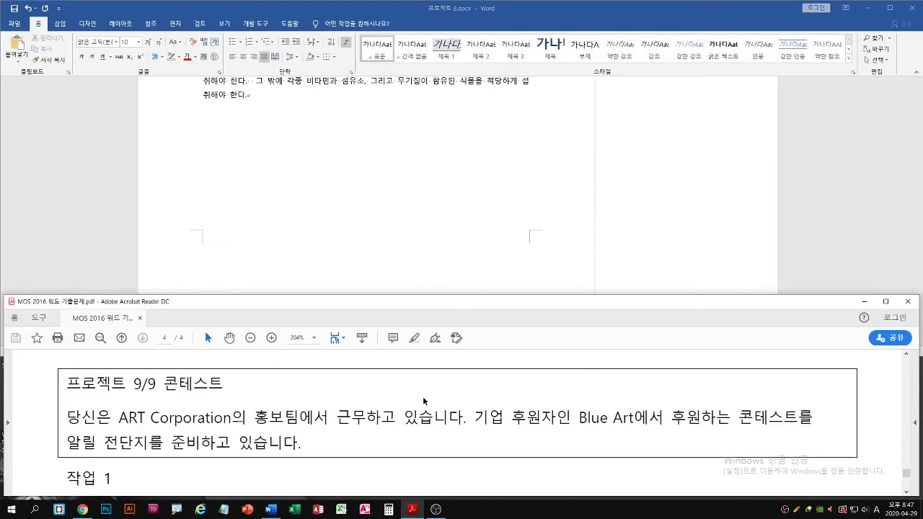
scroll(423, 398, down, 1)
scroll(424, 398, up, 4)
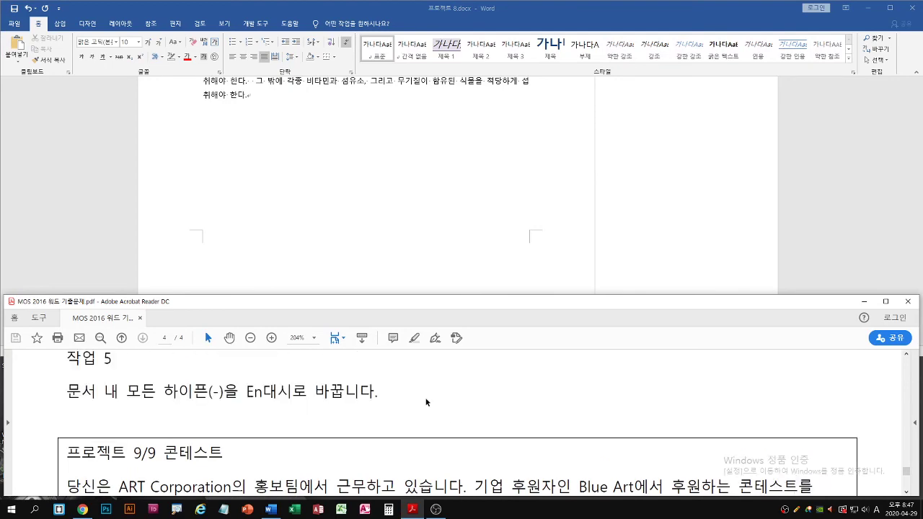
scroll(427, 402, down, 3)
Close 프로젝트 8.docx in Word without saving the changes
click(480, 222)
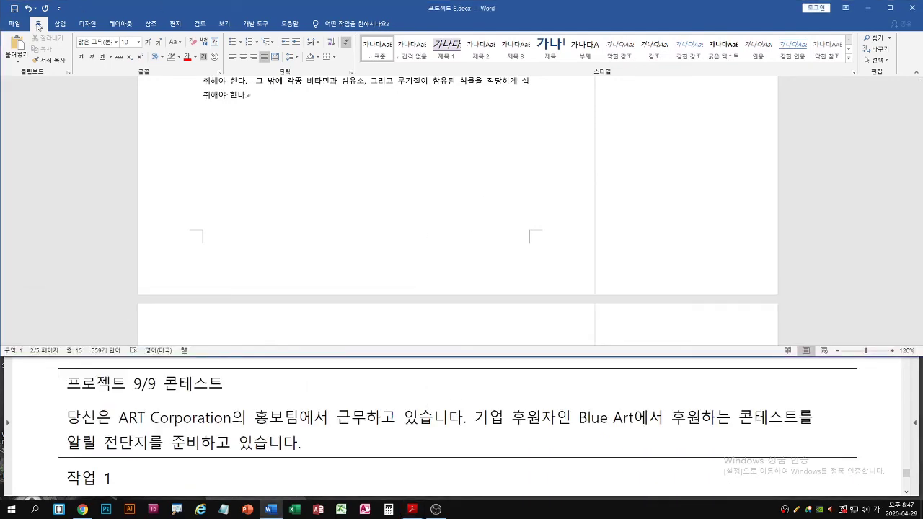
click(14, 23)
click(35, 256)
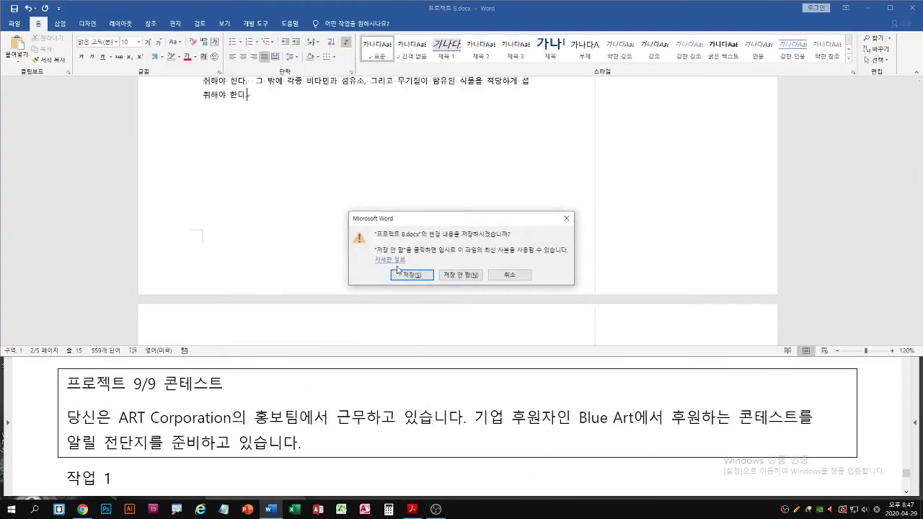
click(461, 276)
Open the document 프로젝트 9.docx
click(15, 23)
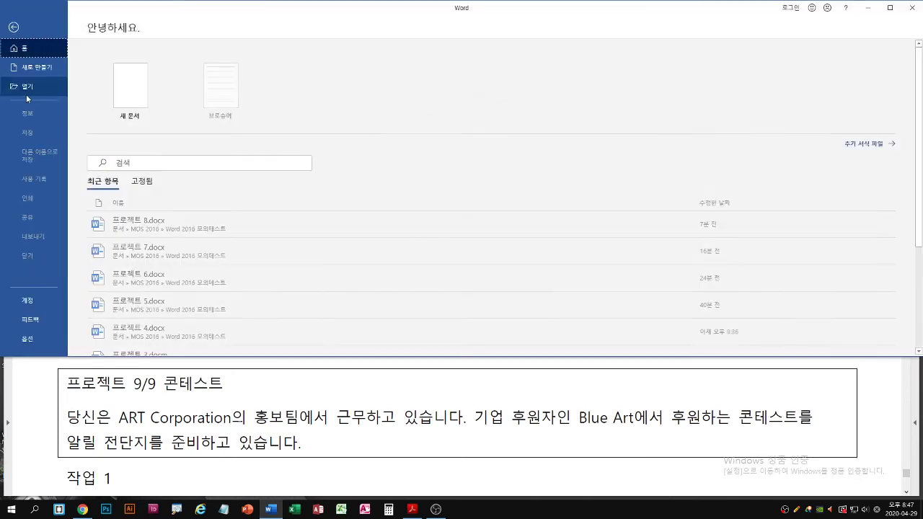
click(26, 88)
click(127, 165)
double_click(132, 156)
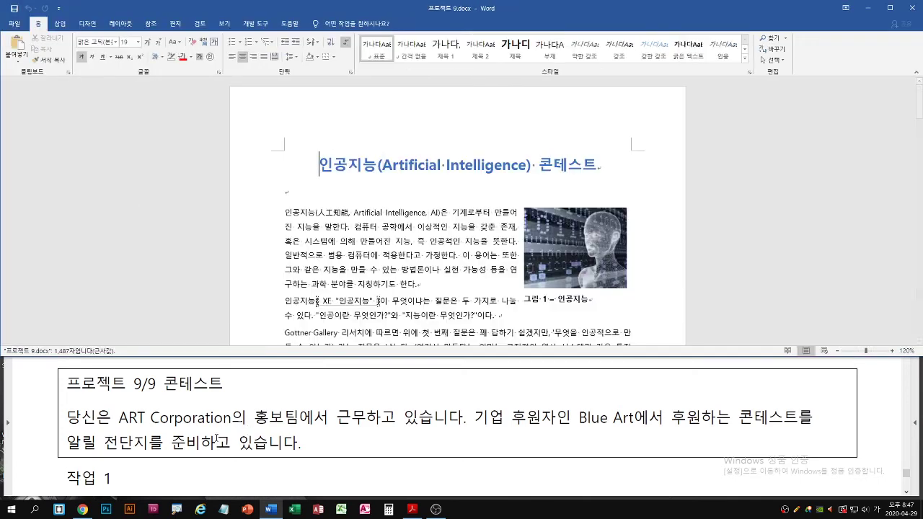
Check 작업 1 in the PDF, and set Word's macro security to 모든 매크로 포함
click(254, 421)
scroll(253, 422, down, 2)
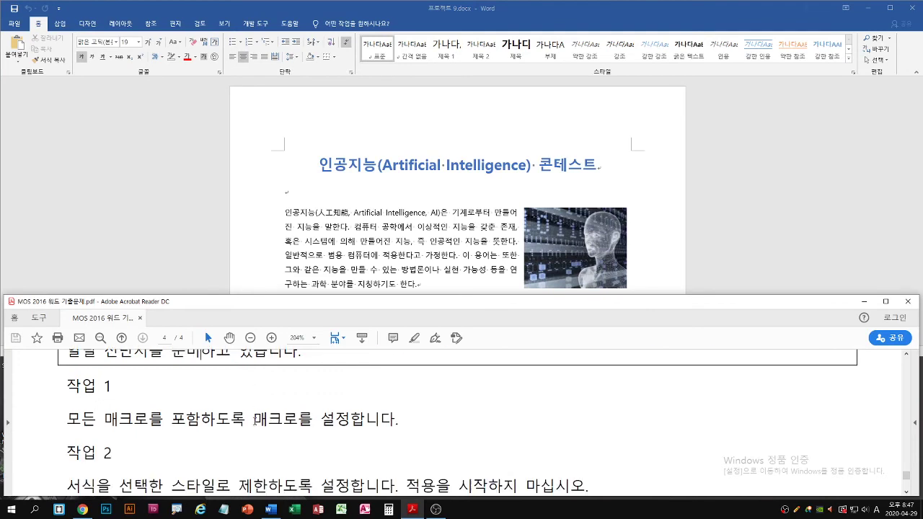
click(180, 226)
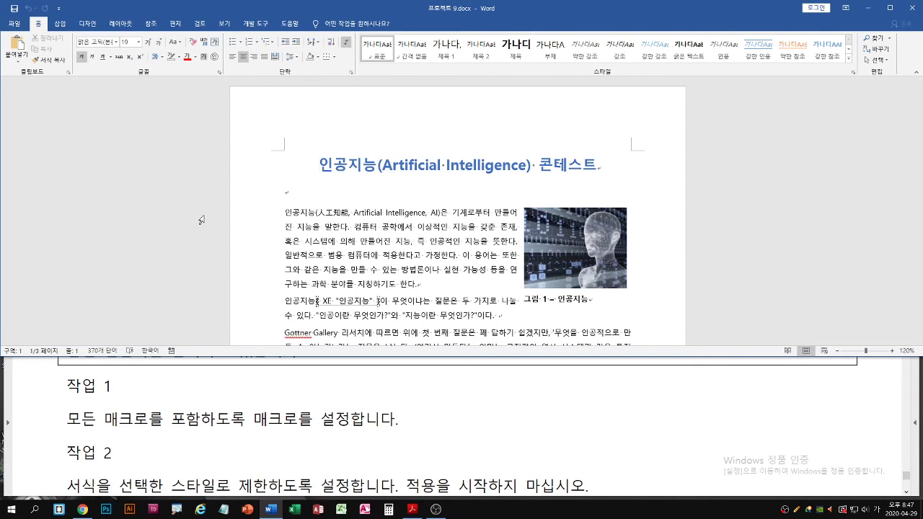
click(256, 24)
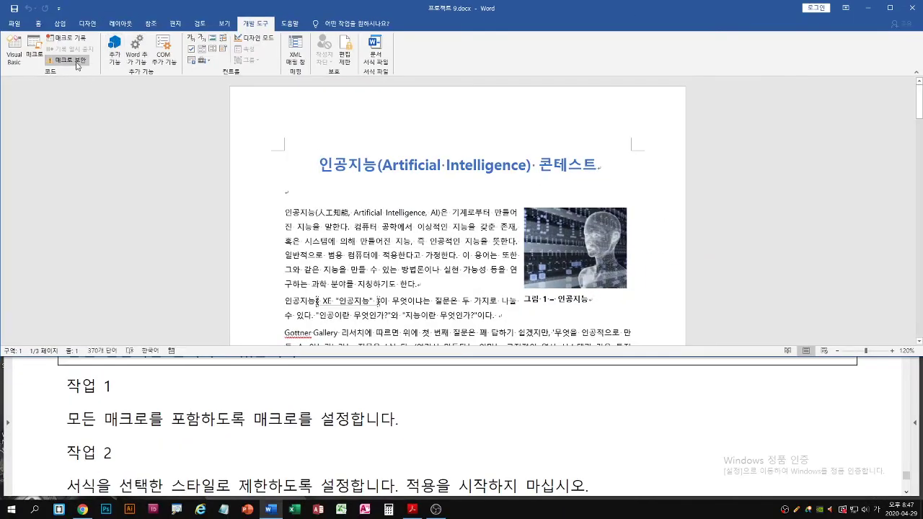
click(150, 121)
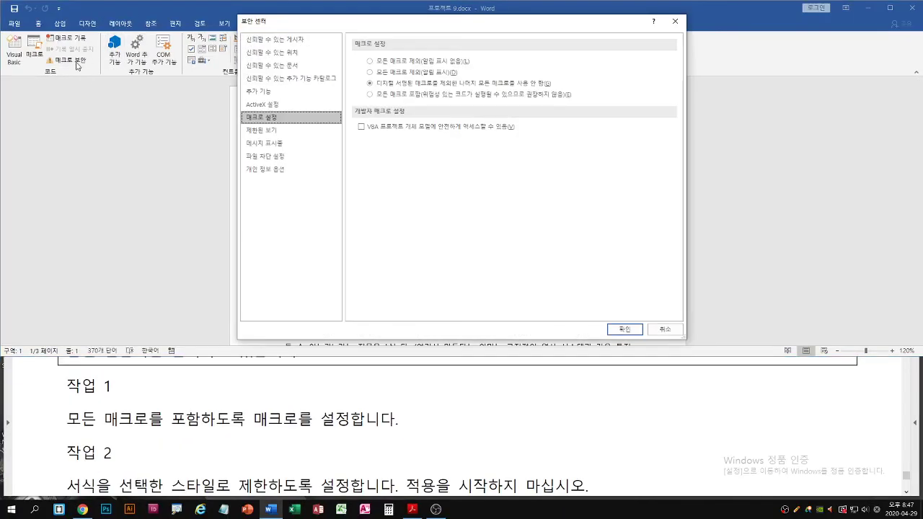
click(369, 95)
drag(391, 26, 222, 101)
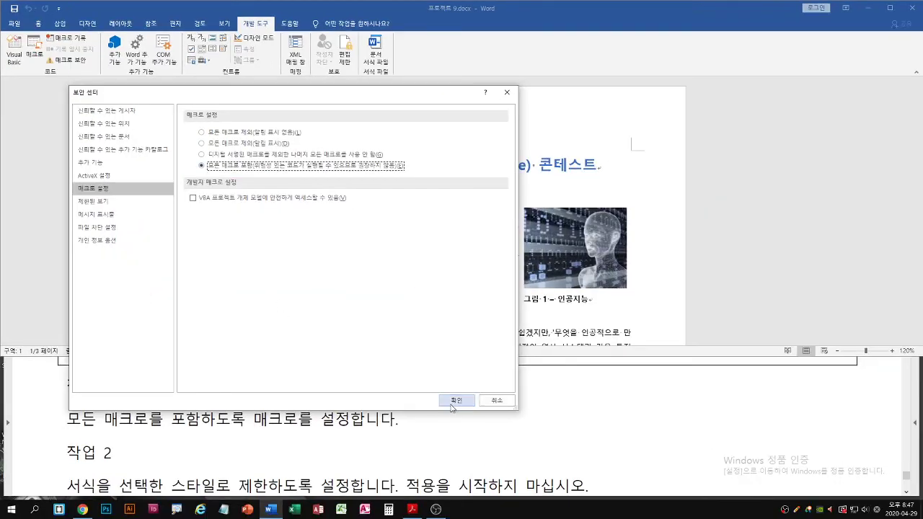
click(453, 398)
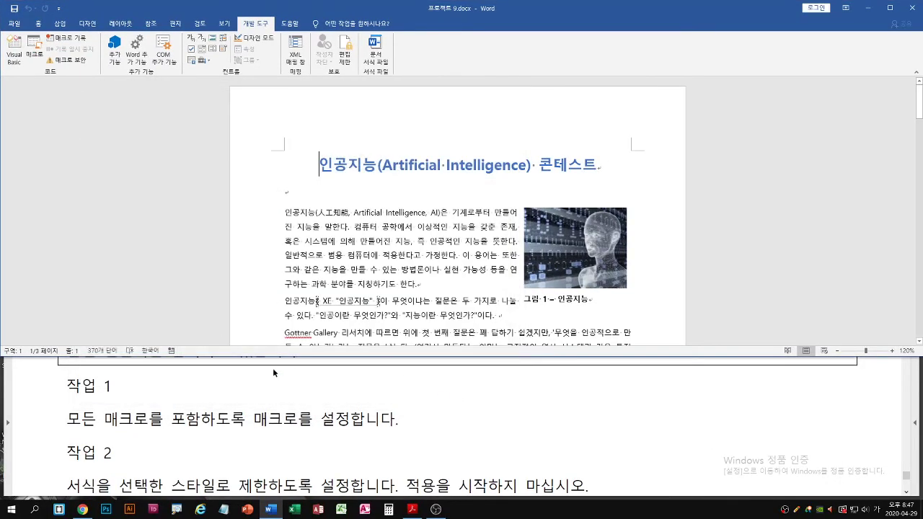
View 작업 2 about restricting formatting to selected styles in the PDF, and return to the Word document
click(273, 367)
scroll(273, 403, down, 2)
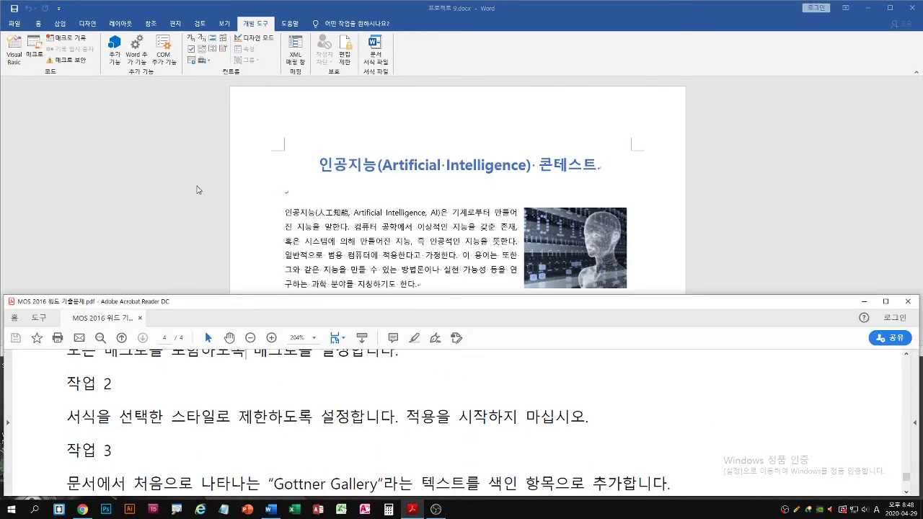
click(198, 190)
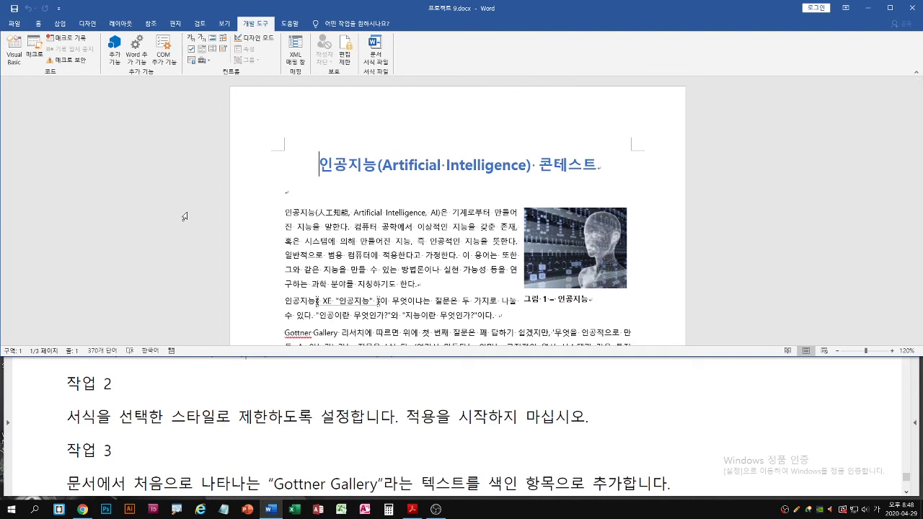
Turn on 서식을 선택한 스타일로 제한 in the document's editing restrictions without starting enforcement, and close the restriction settings
click(344, 64)
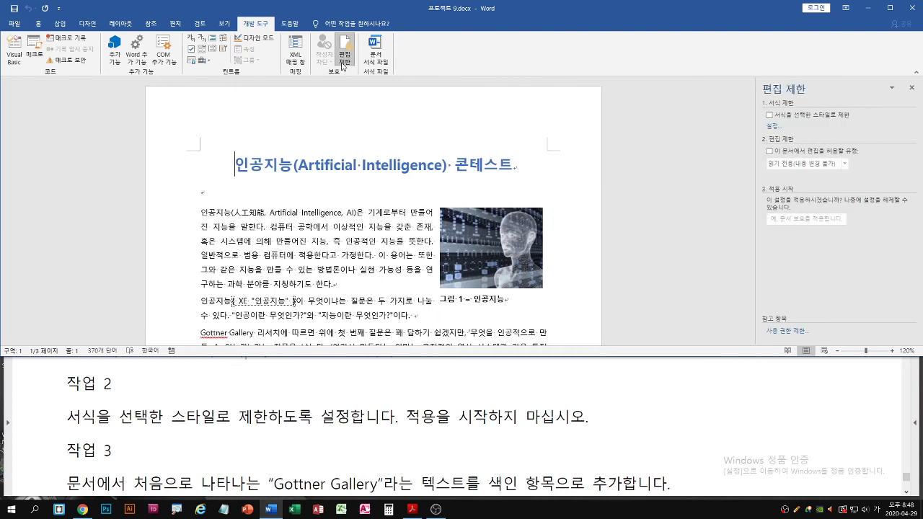
click(769, 116)
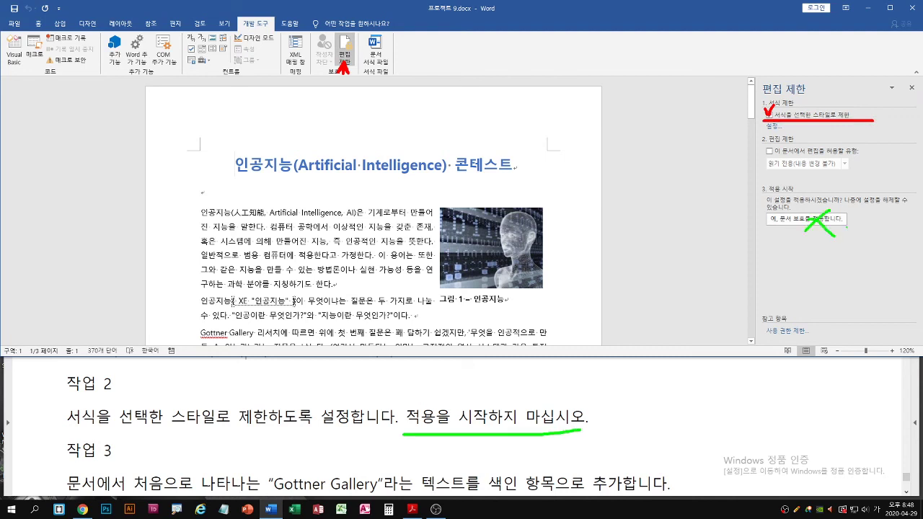
click(913, 88)
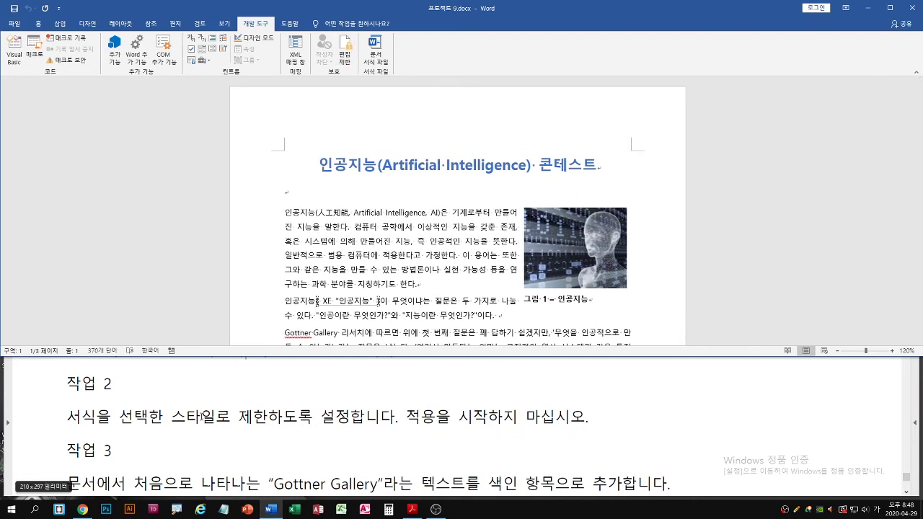
View 작업 3 about adding an index entry in the PDF, and return to the Word document
click(206, 417)
scroll(206, 417, down, 2)
click(163, 208)
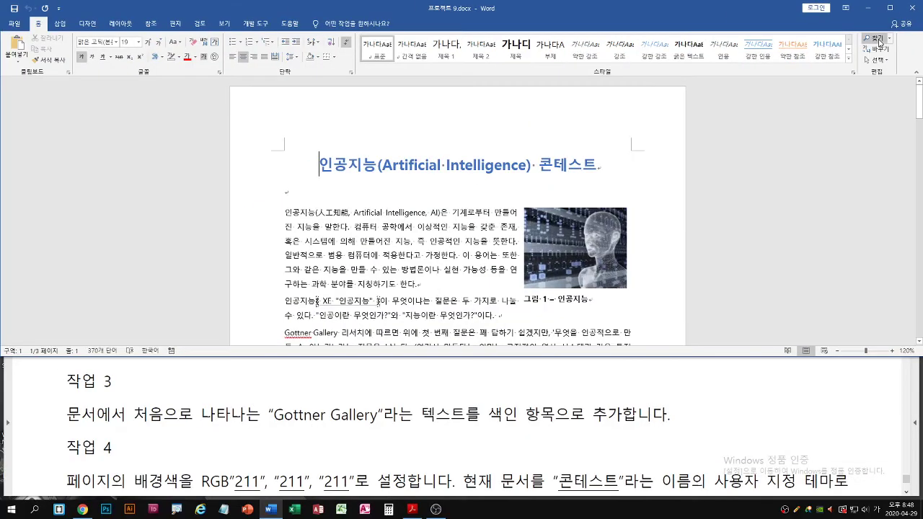
Search the document for "gottner" and select the text "Gottner Gallery" at its first occurrence
click(829, 76)
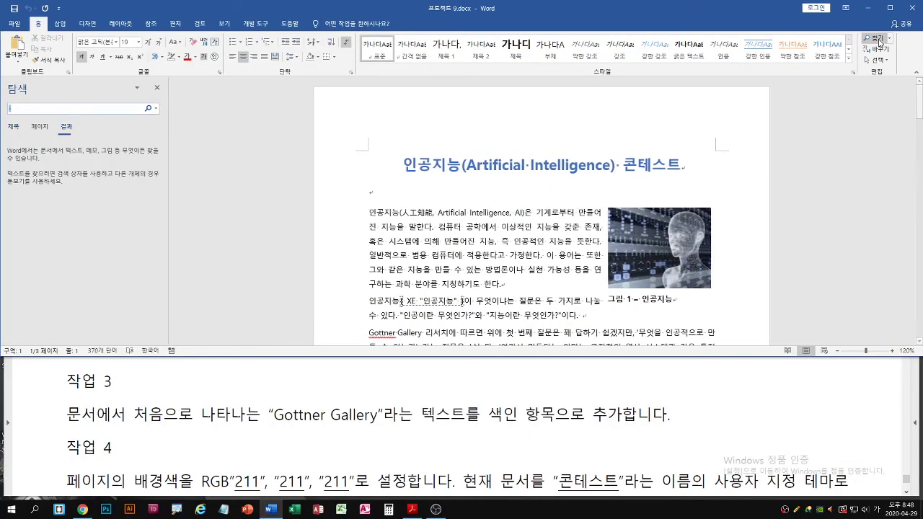
click(66, 154)
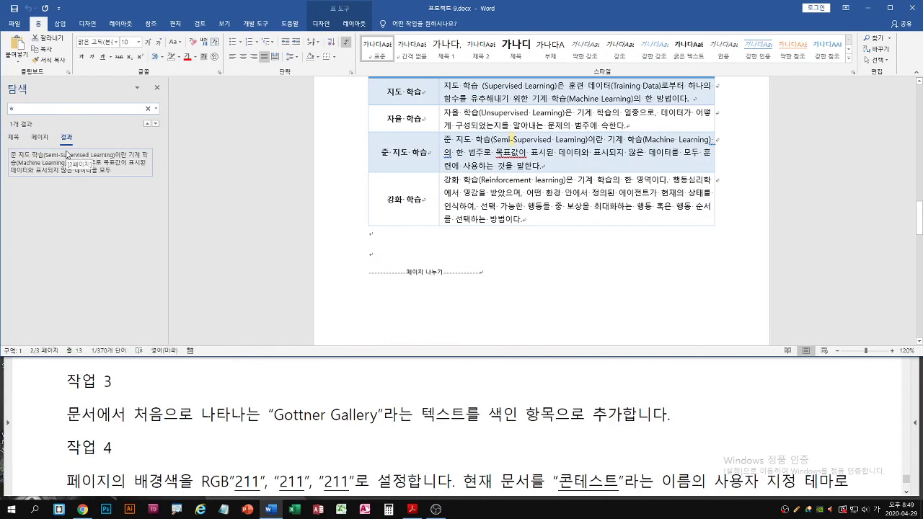
text(gott)
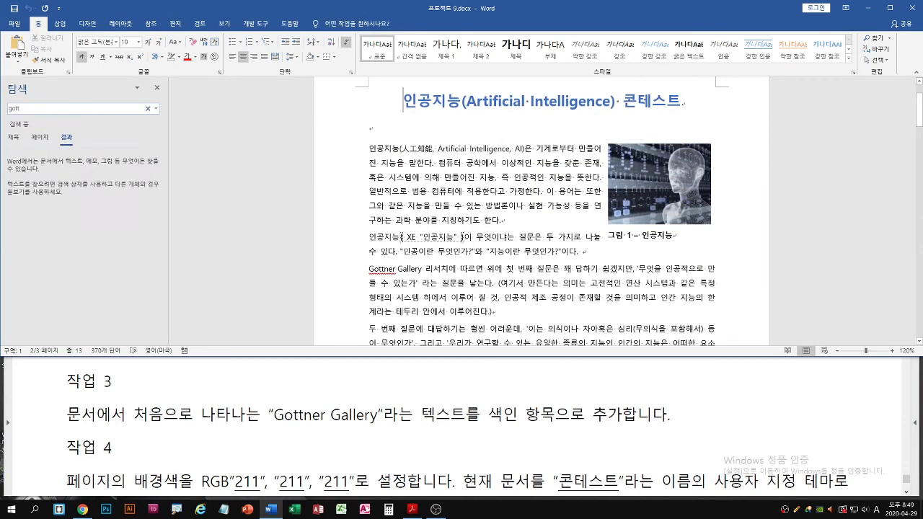
text(ner)
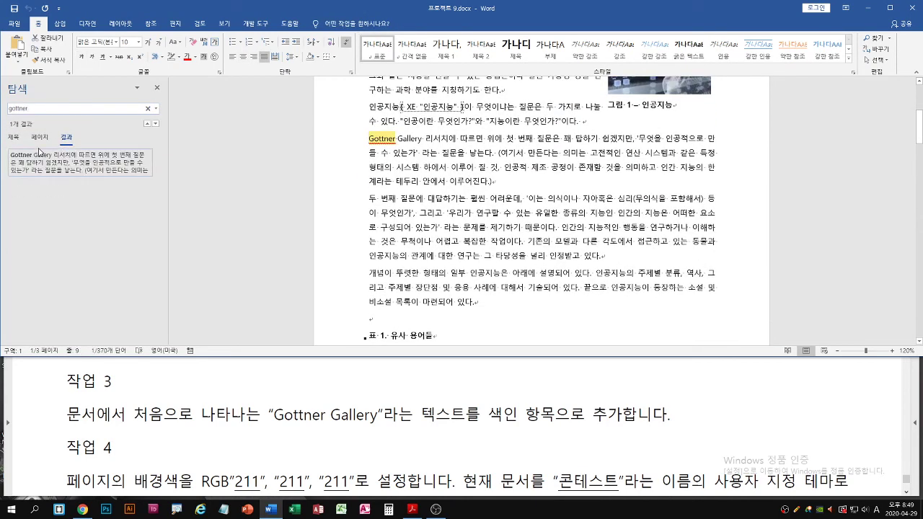
drag(372, 141, 422, 139)
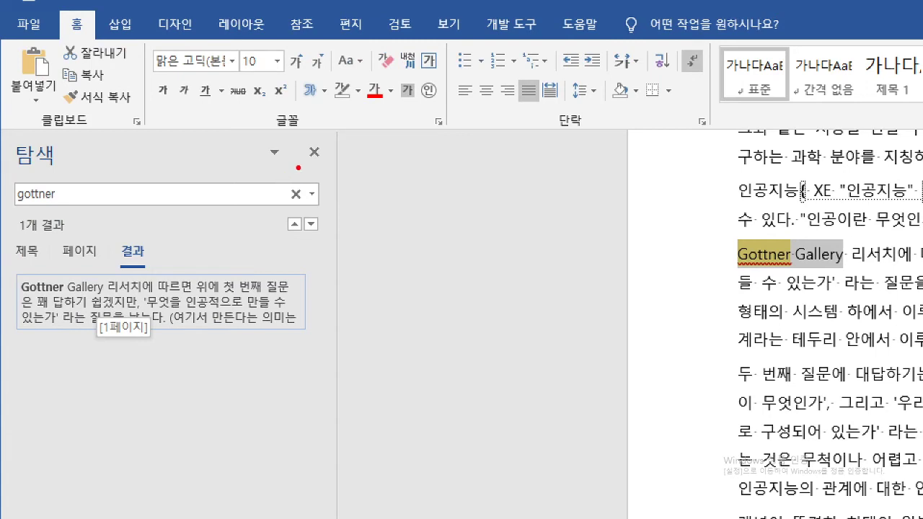
Clear the document search and close the navigation view, keeping "Gottner Gallery" selected
drag(278, 230, 304, 204)
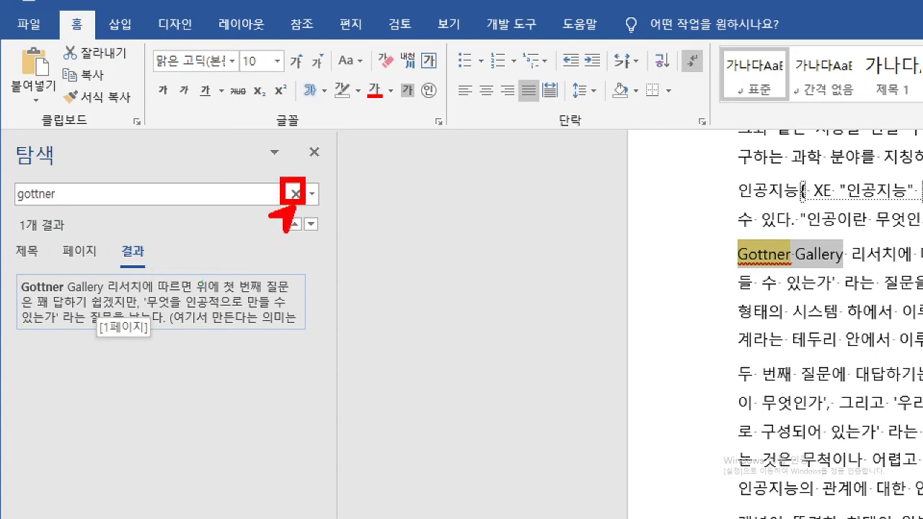
key(g)
drag(206, 275, 150, 347)
drag(149, 304, 202, 340)
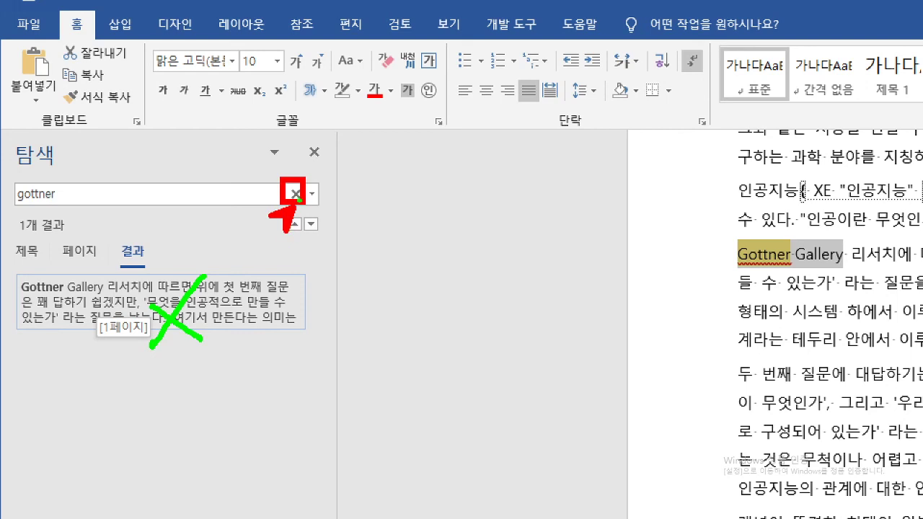
key(Escape)
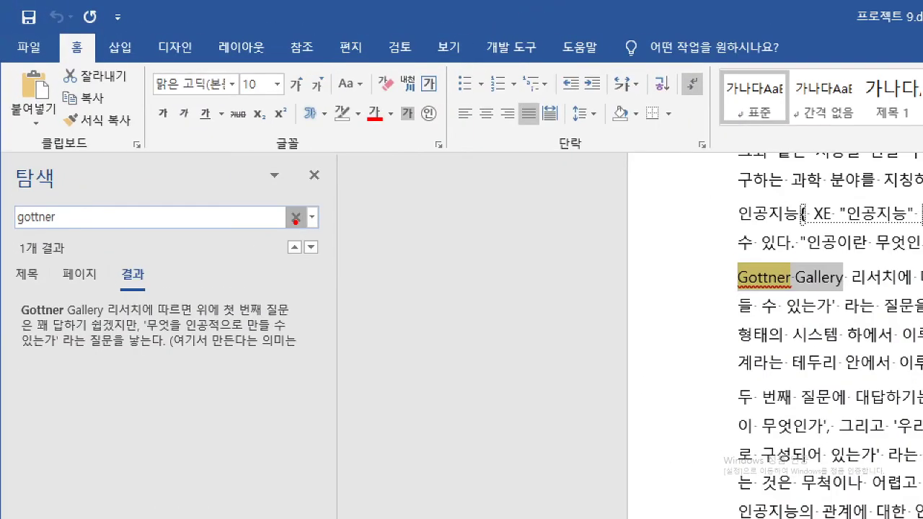
drag(148, 111, 140, 119)
mouse_move(292, 221)
mouse_down()
mouse_move(288, 208)
mouse_move(283, 225)
mouse_up()
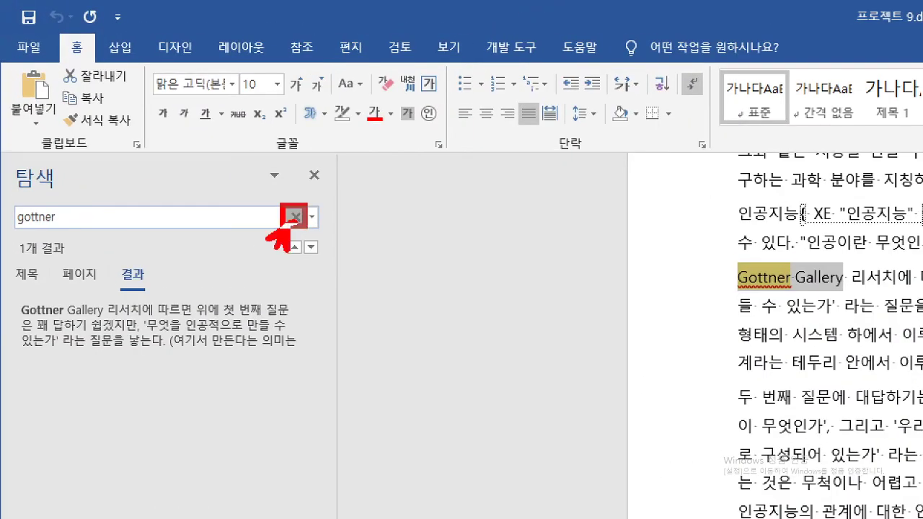
key(Escape)
click(148, 110)
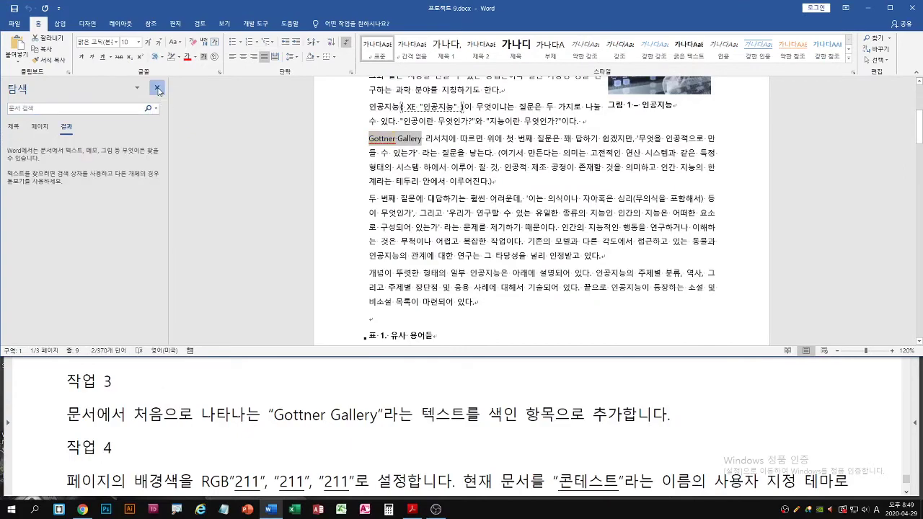
click(157, 89)
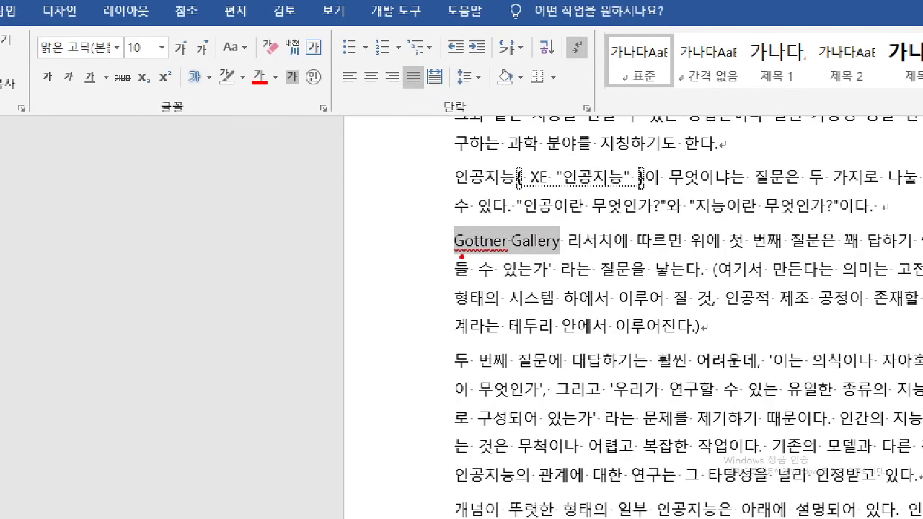
Mark the selected "Gottner Gallery" text as an index main entry for the current page, and close the entry dialog
drag(286, 144, 316, 144)
drag(518, 252, 557, 252)
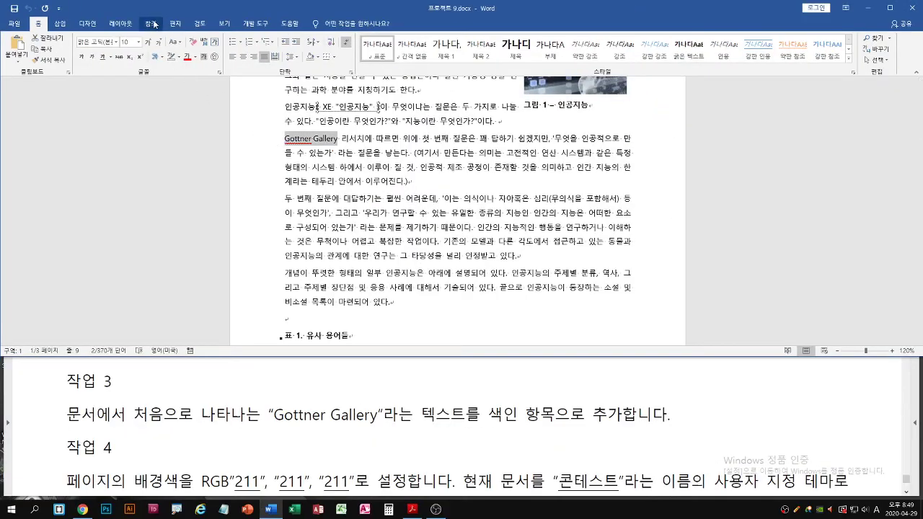
click(186, 11)
drag(302, 58, 307, 81)
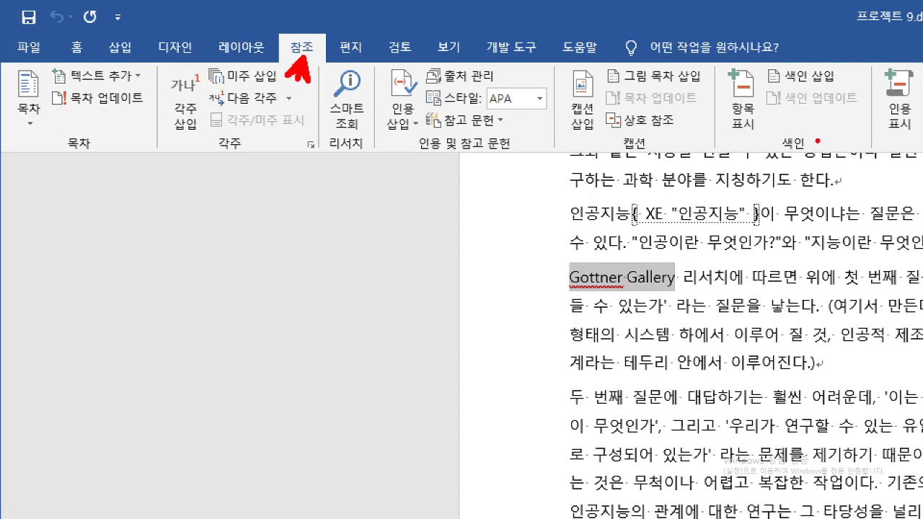
mouse_move(712, 58)
mouse_down()
mouse_move(898, 161)
mouse_move(878, 160)
mouse_up()
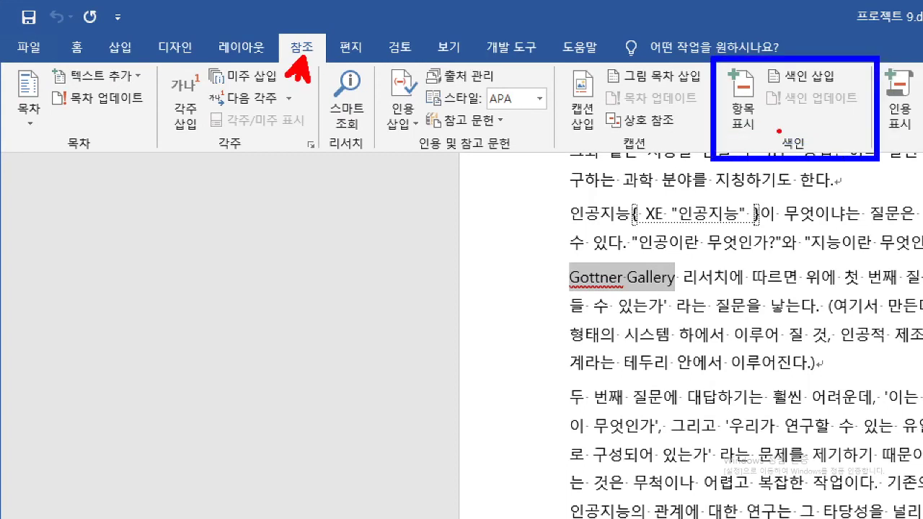
mouse_move(746, 110)
mouse_down()
mouse_move(723, 92)
mouse_move(726, 64)
mouse_move(724, 115)
mouse_move(725, 88)
mouse_up()
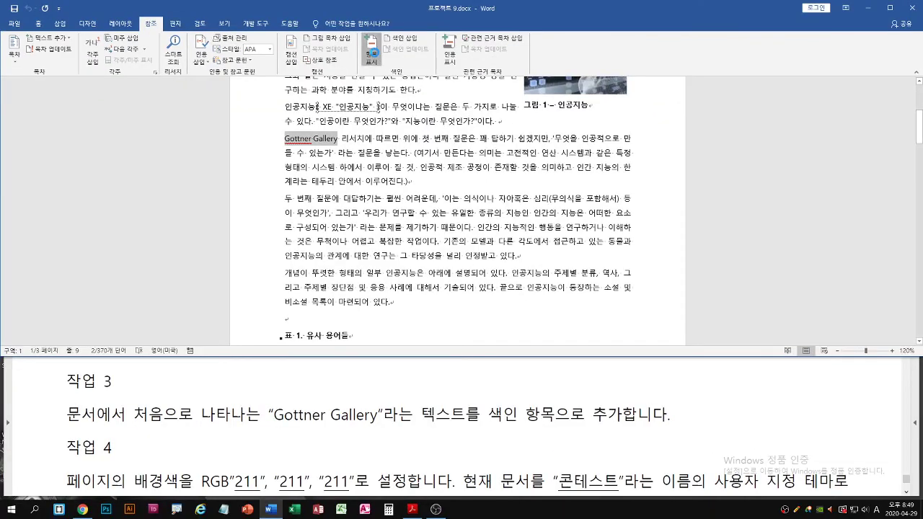
click(749, 113)
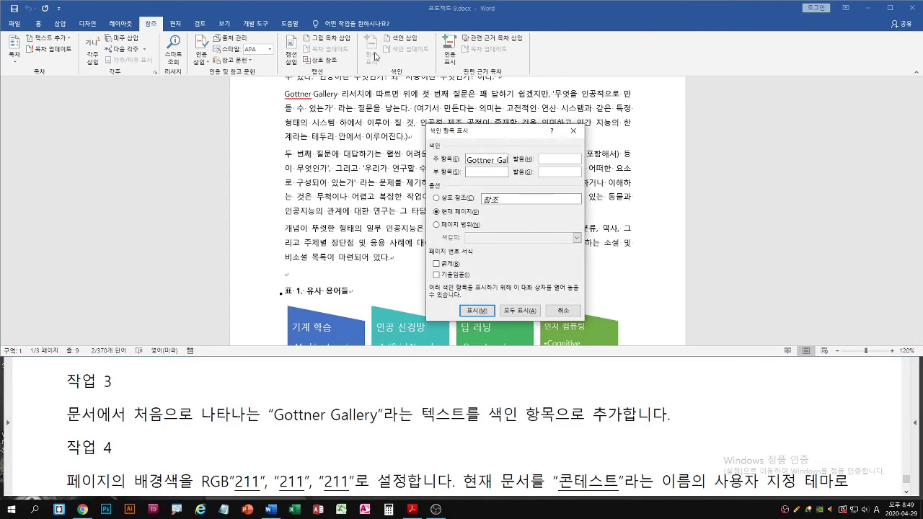
drag(284, 95, 342, 103)
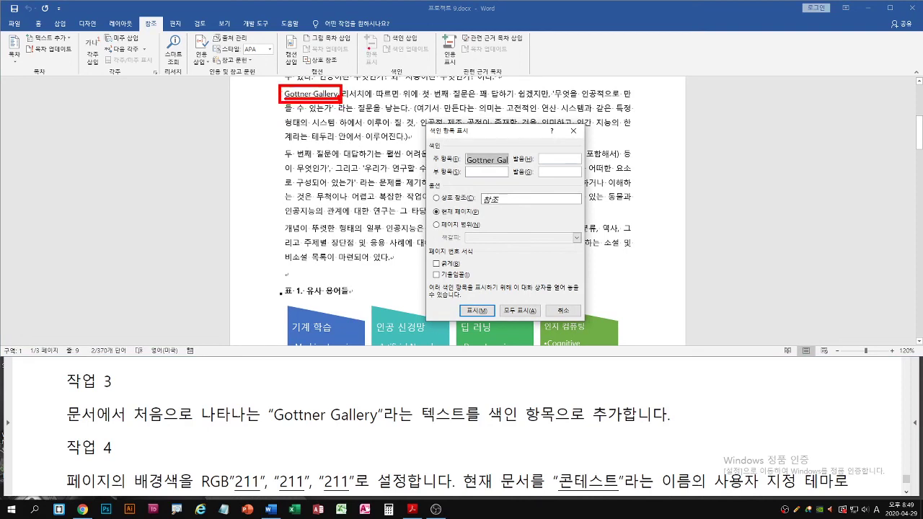
drag(361, 33, 364, 52)
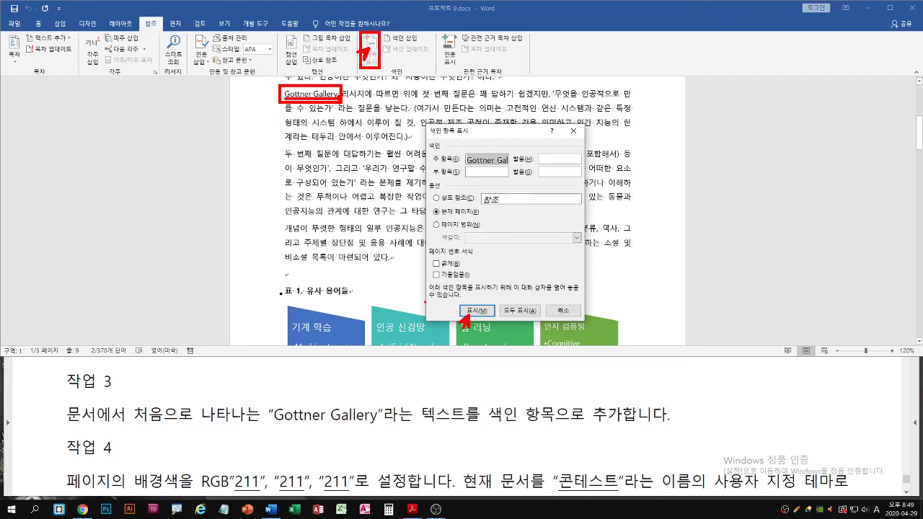
drag(468, 313, 468, 315)
click(475, 311)
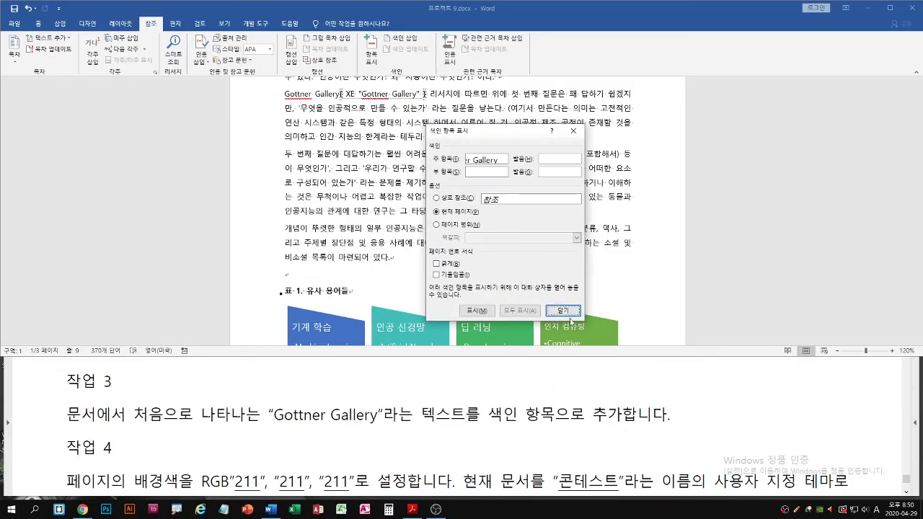
click(638, 261)
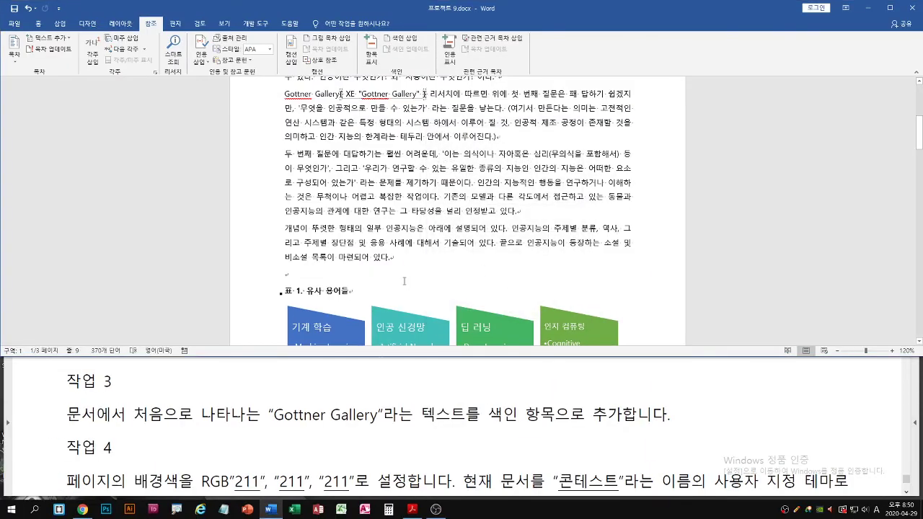
View 작업 4 about the page background colour and custom theme in the PDF, and return to the Word document
click(204, 367)
scroll(362, 427, down, 2)
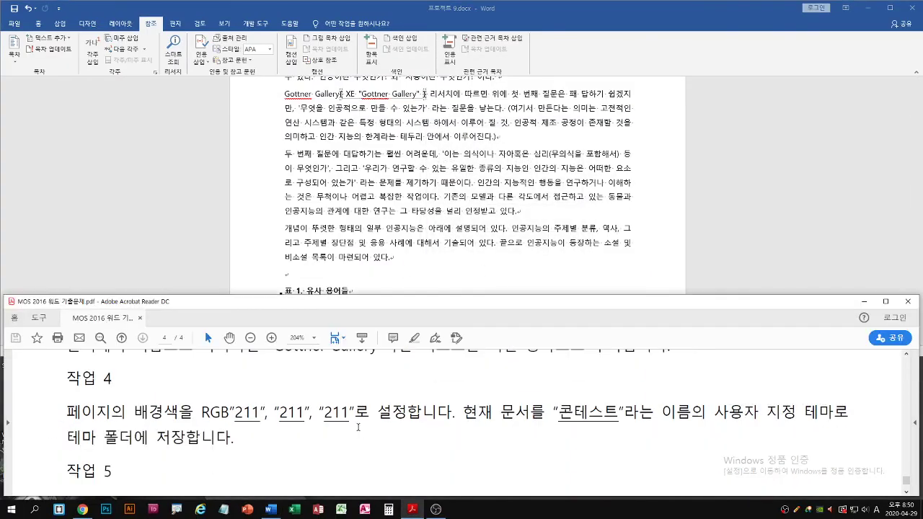
click(365, 155)
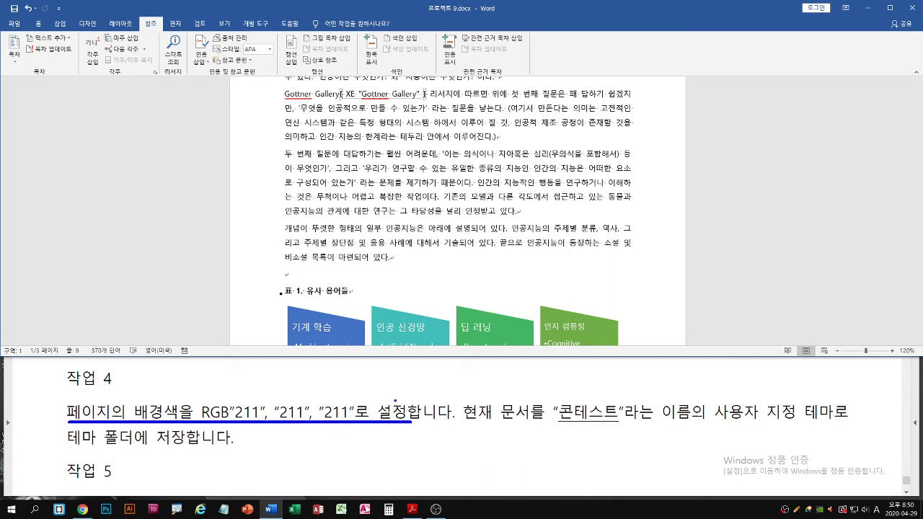
Set the document's page background to a custom RGB colour with red 211, green 211 and blue 211
click(87, 24)
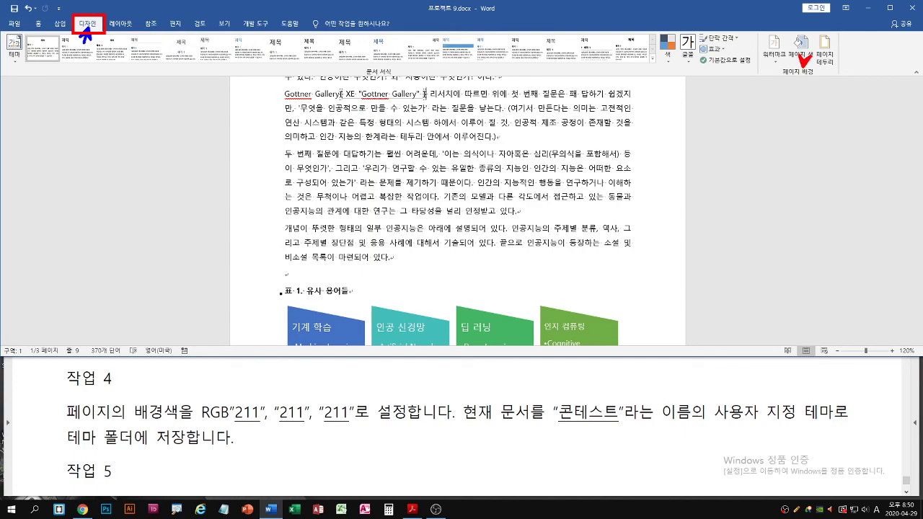
click(800, 46)
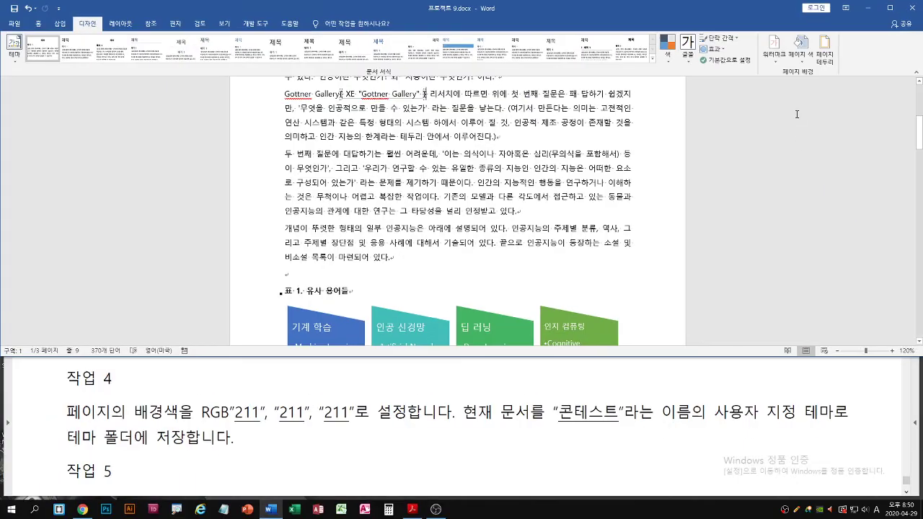
click(703, 261)
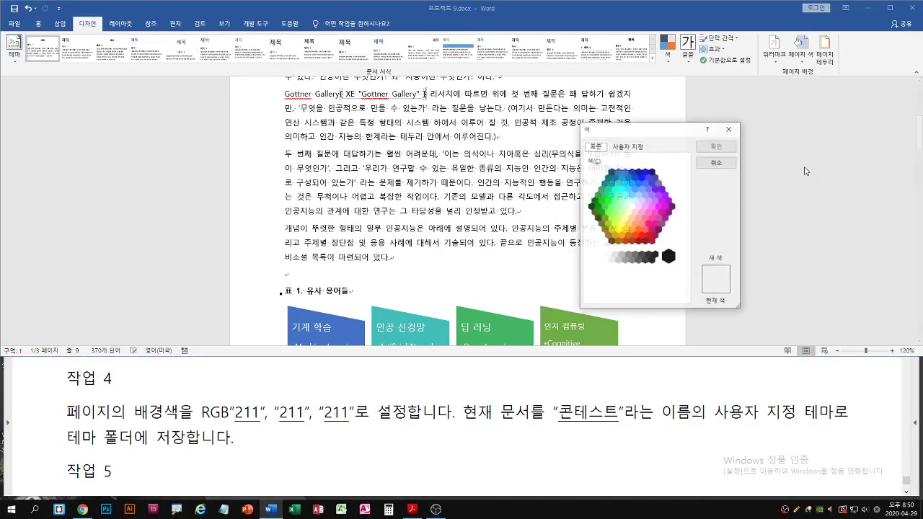
click(633, 147)
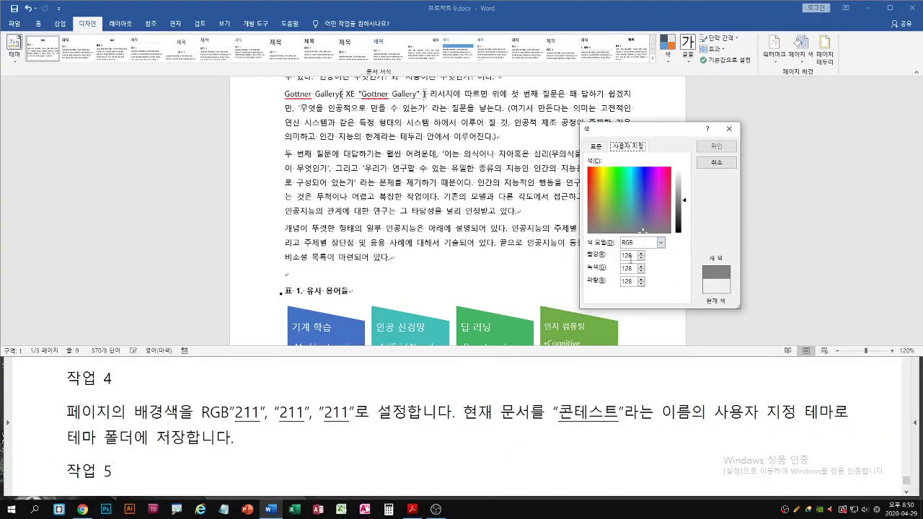
double_click(628, 256)
text(211)
double_click(628, 268)
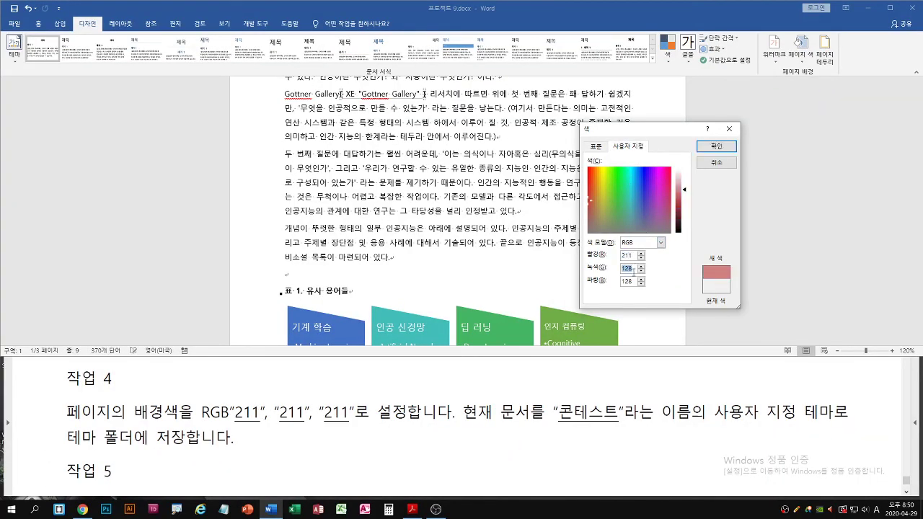
text(211)
double_click(629, 282)
text(211)
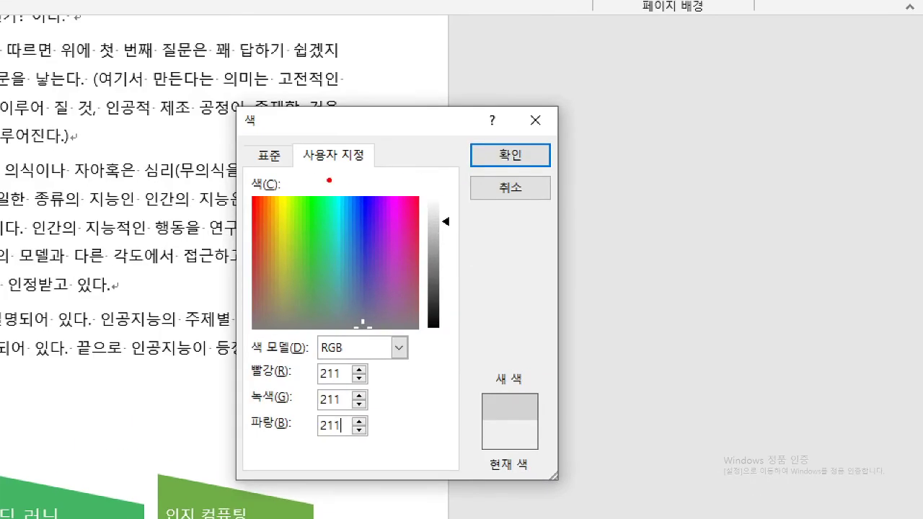
drag(357, 175, 331, 164)
drag(320, 382, 351, 383)
mouse_move(318, 412)
mouse_down()
mouse_move(344, 413)
mouse_move(344, 435)
mouse_up()
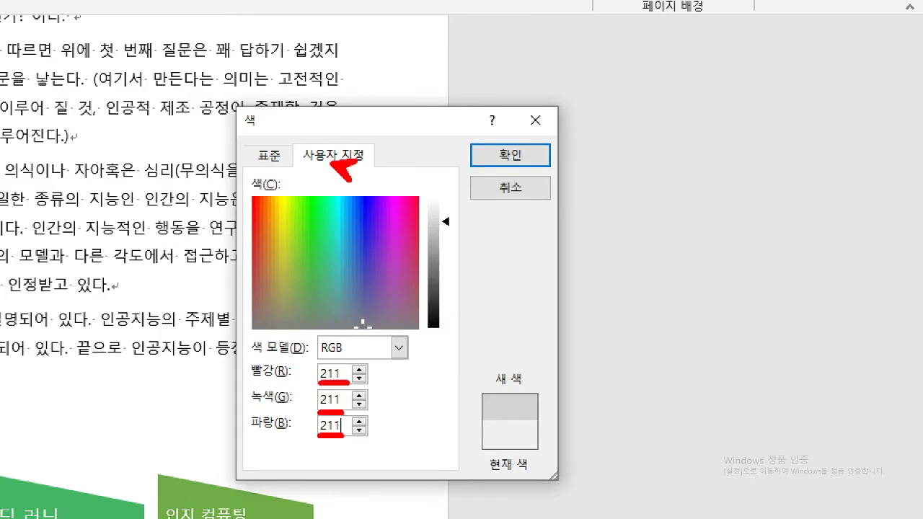
drag(496, 179, 497, 194)
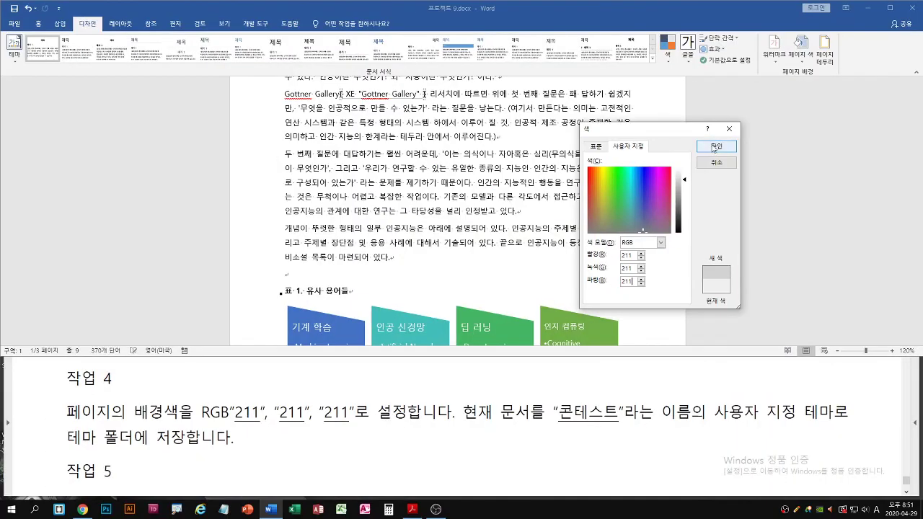
click(510, 154)
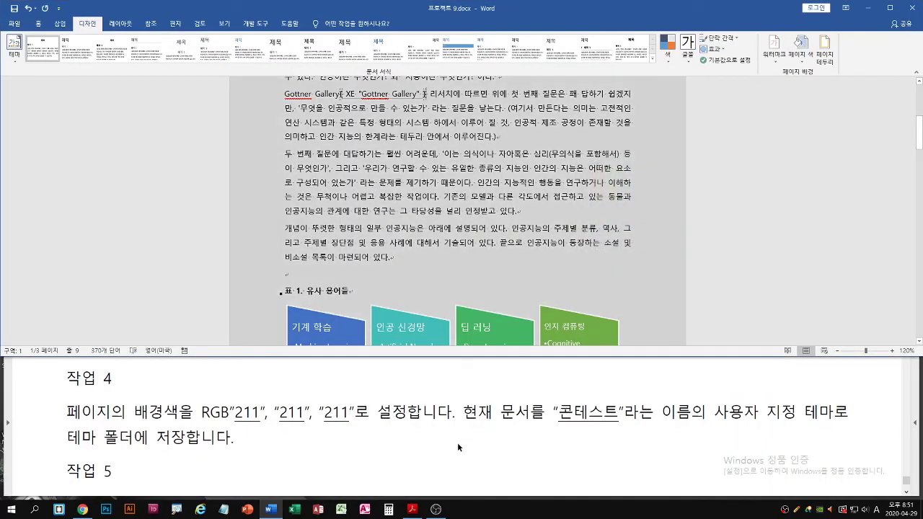
drag(466, 425, 865, 426)
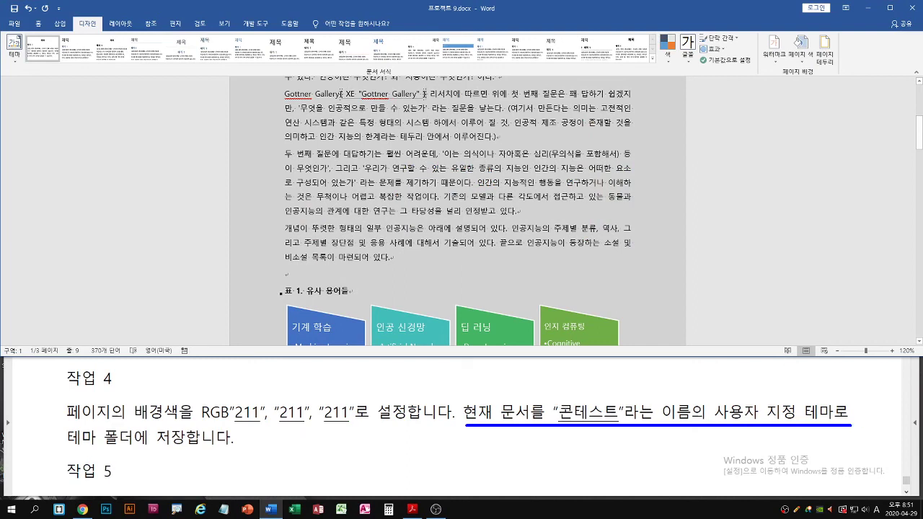
drag(62, 452, 188, 452)
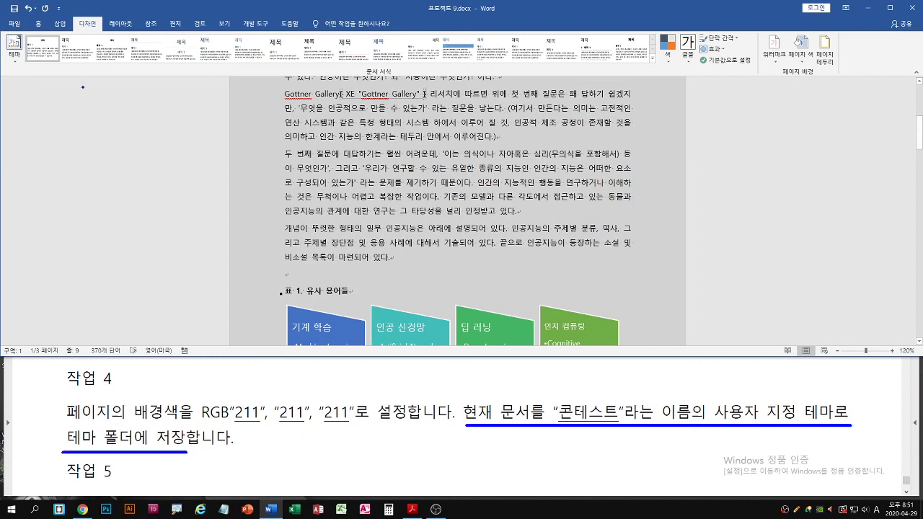
drag(72, 15, 103, 32)
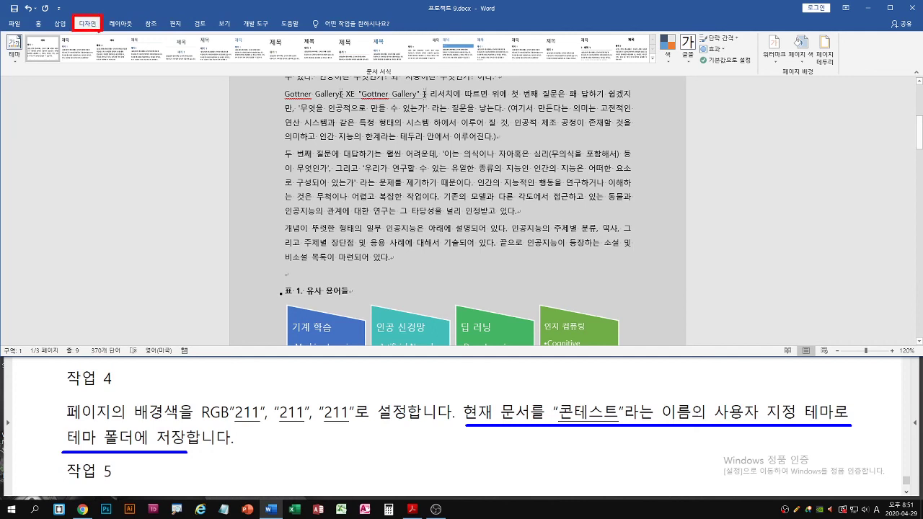
key(Escape)
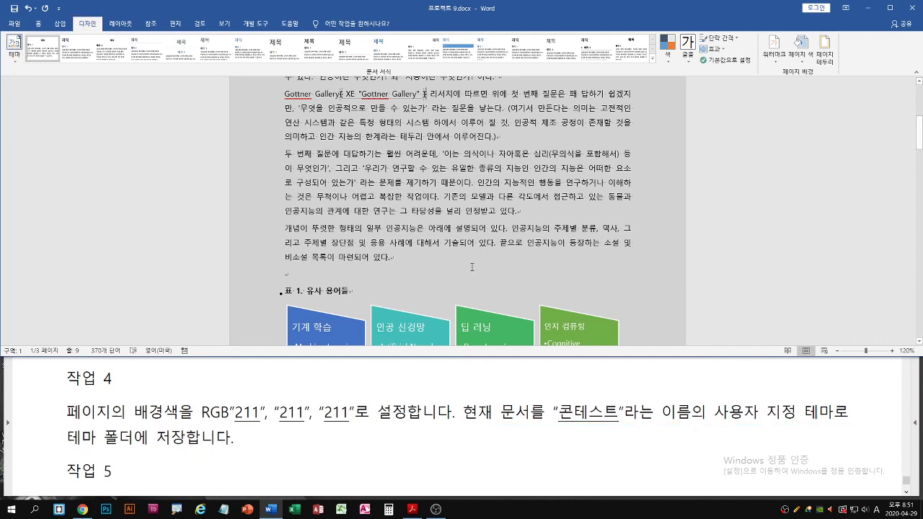
Save the document's current theme as "콘테스트" in the Document Themes folder, replacing the existing file of that name
click(14, 52)
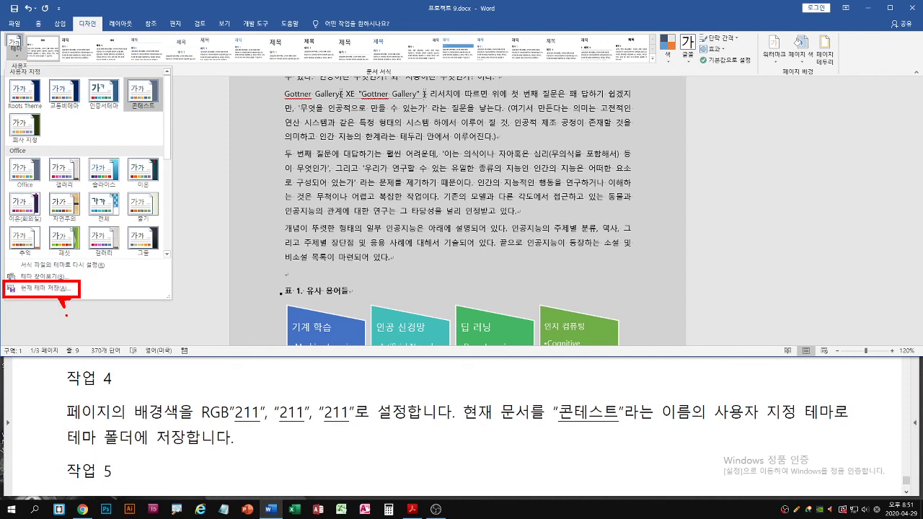
click(14, 52)
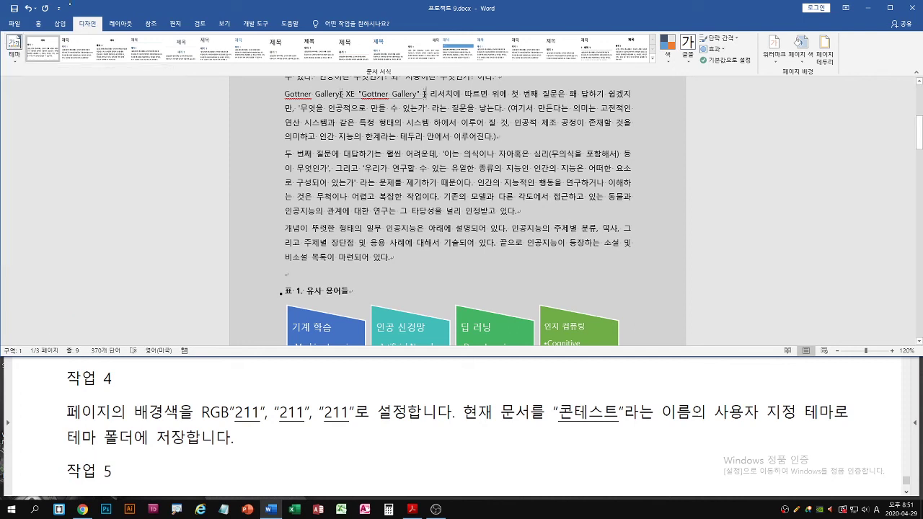
click(14, 58)
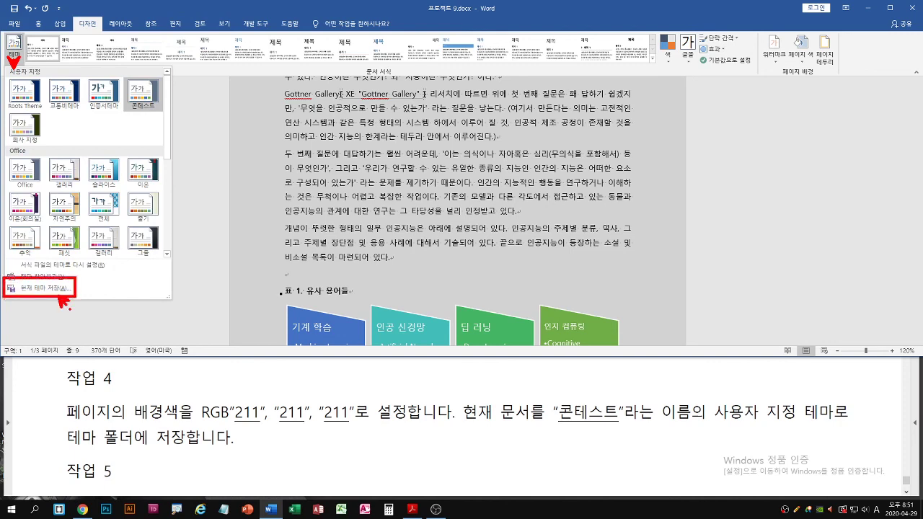
click(13, 52)
click(14, 52)
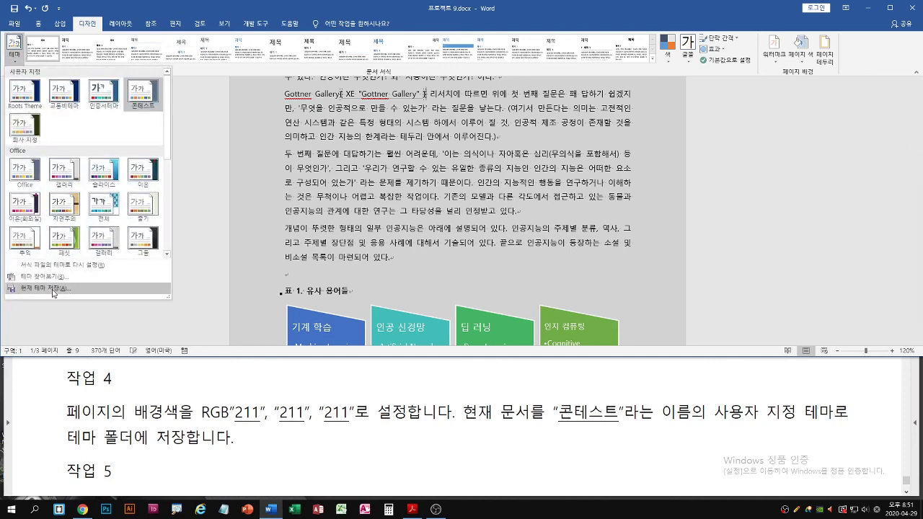
click(43, 288)
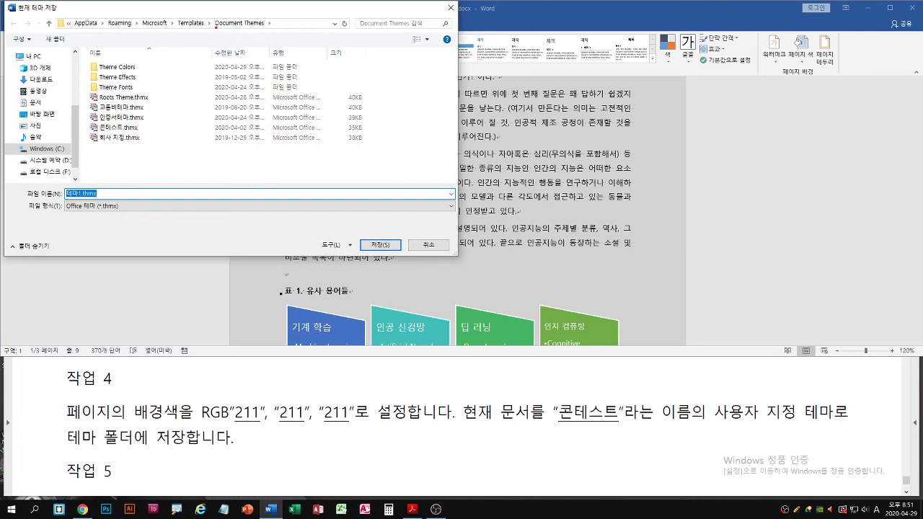
drag(215, 26, 275, 27)
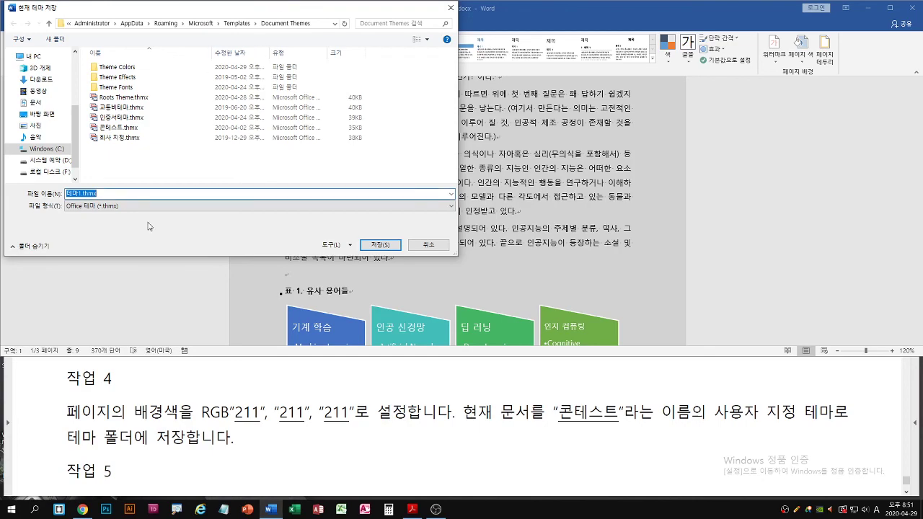
text(ㅋ)
text(콘테스트)
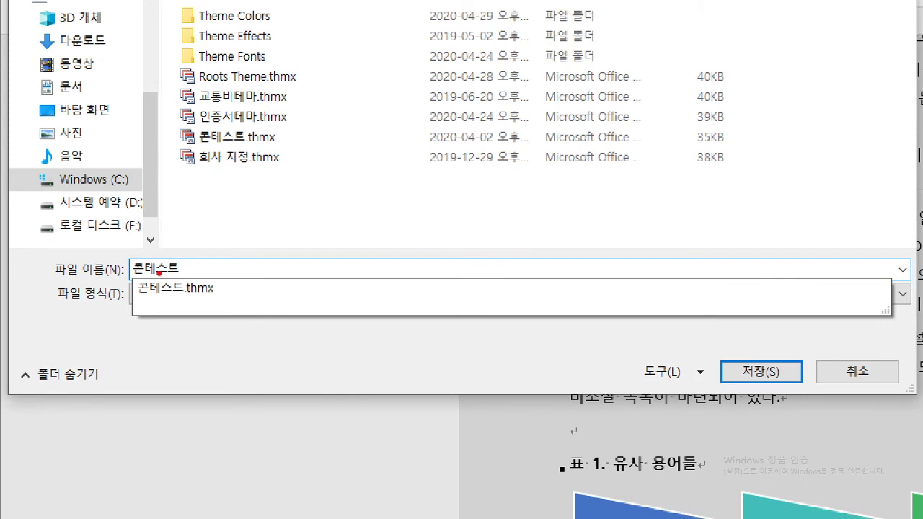
drag(129, 281, 184, 283)
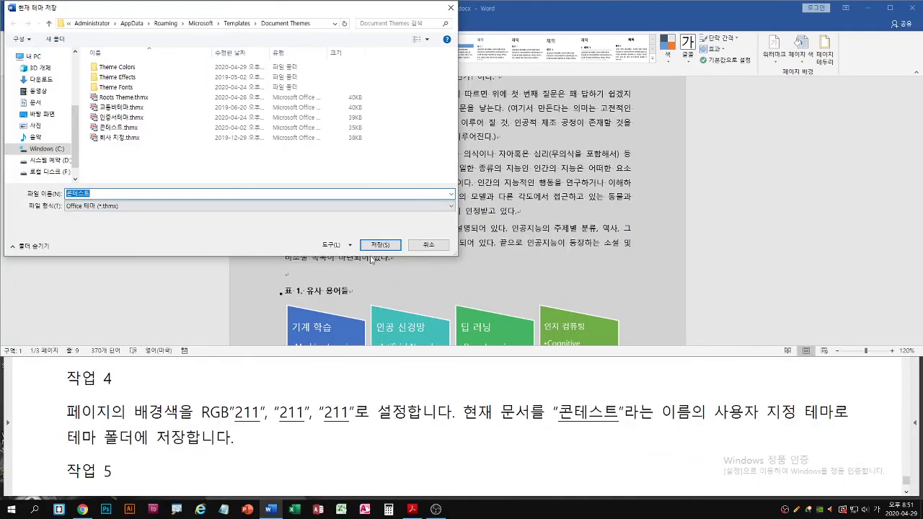
click(379, 245)
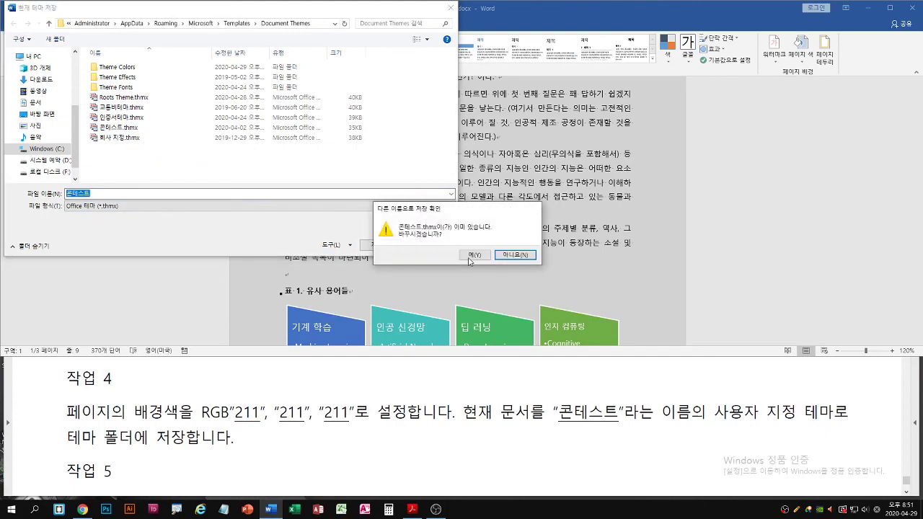
drag(445, 210, 243, 170)
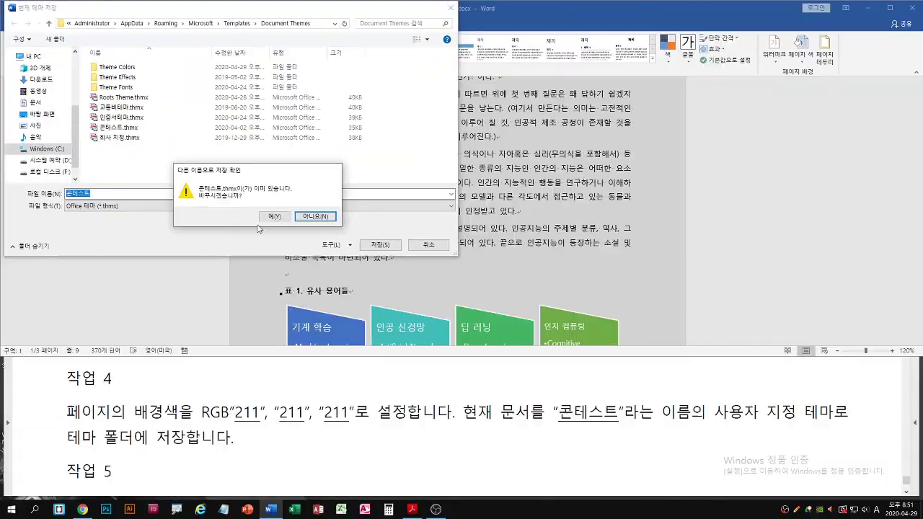
click(548, 310)
View 작업 5 about recording a macro in the PDF, and return to the Word document
click(298, 443)
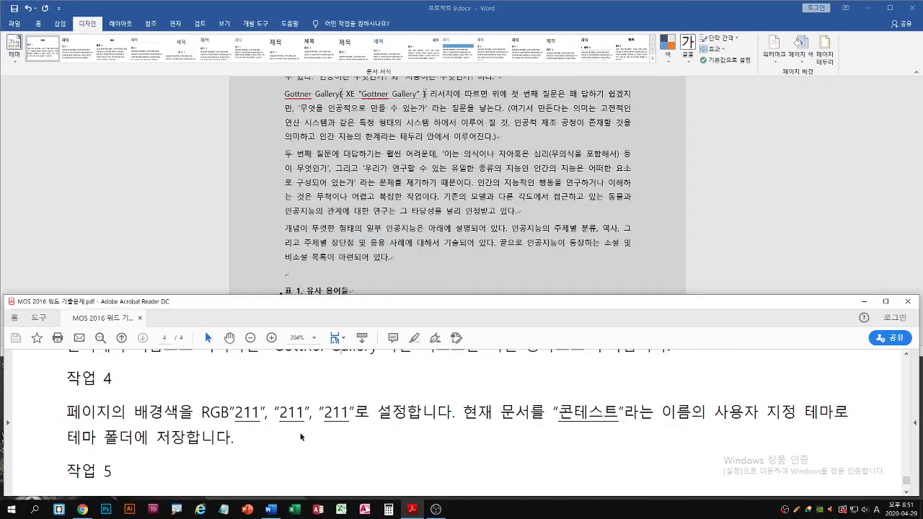
scroll(298, 443, down, 3)
scroll(302, 432, down, 1)
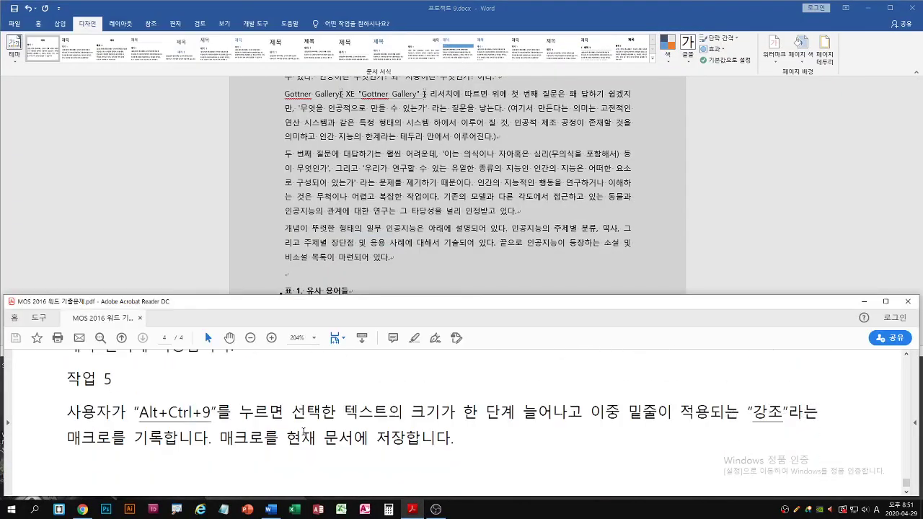
click(166, 229)
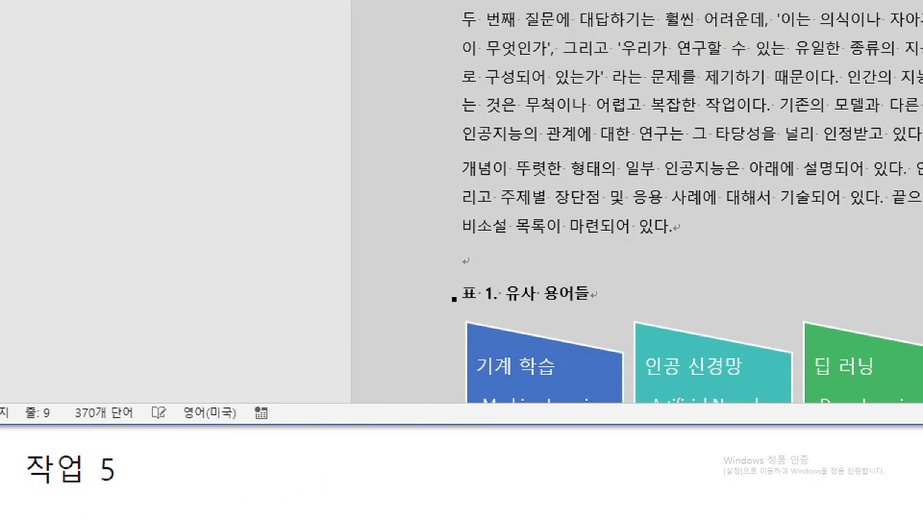
From the empty paragraph above "표 1. 유사 용어들", set up a new macro recording named "강조" stored in 프로젝트 9.docx
click(466, 256)
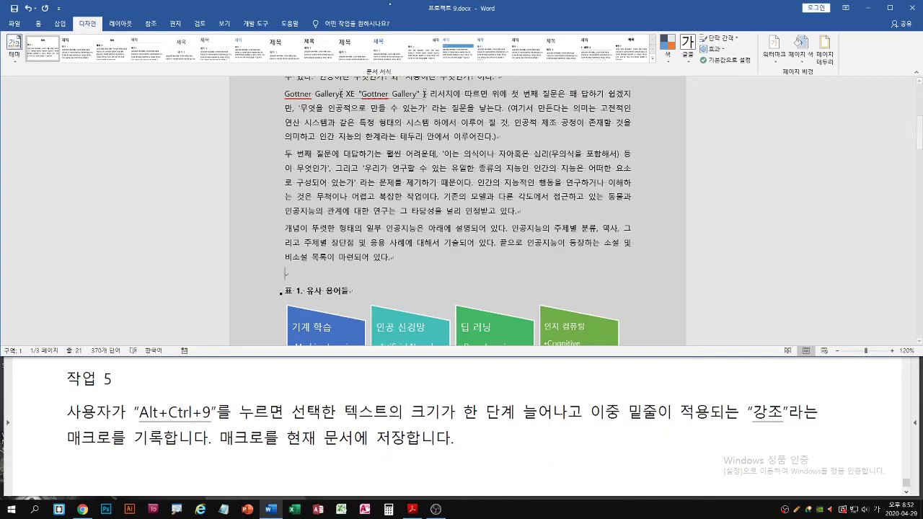
click(253, 27)
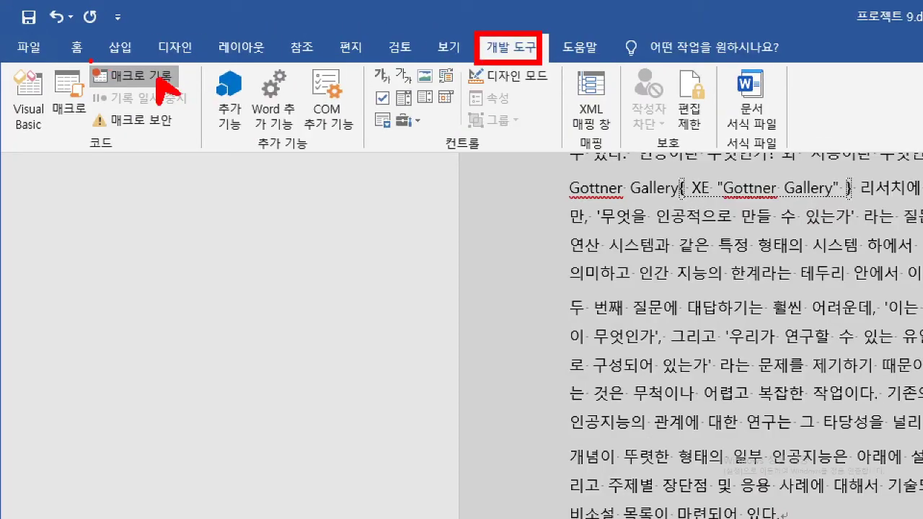
click(133, 75)
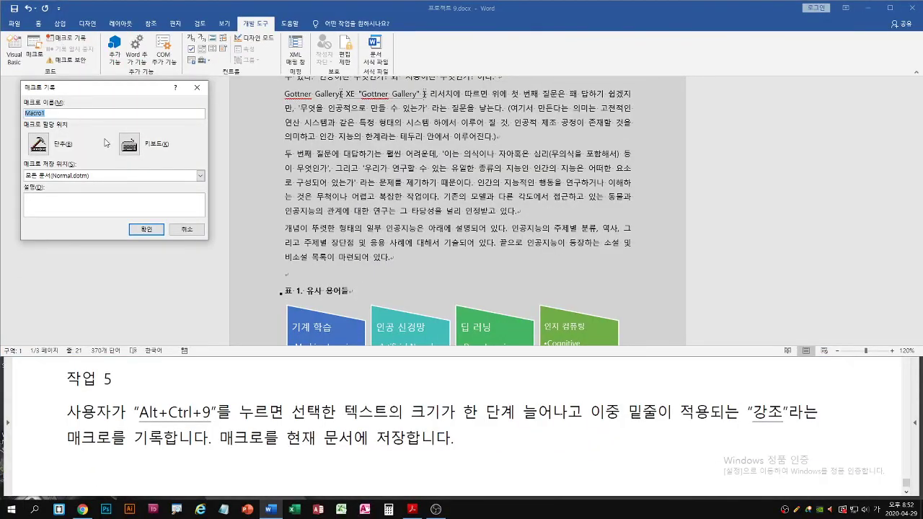
text(ㄱ)
text(강조)
drag(131, 87, 183, 118)
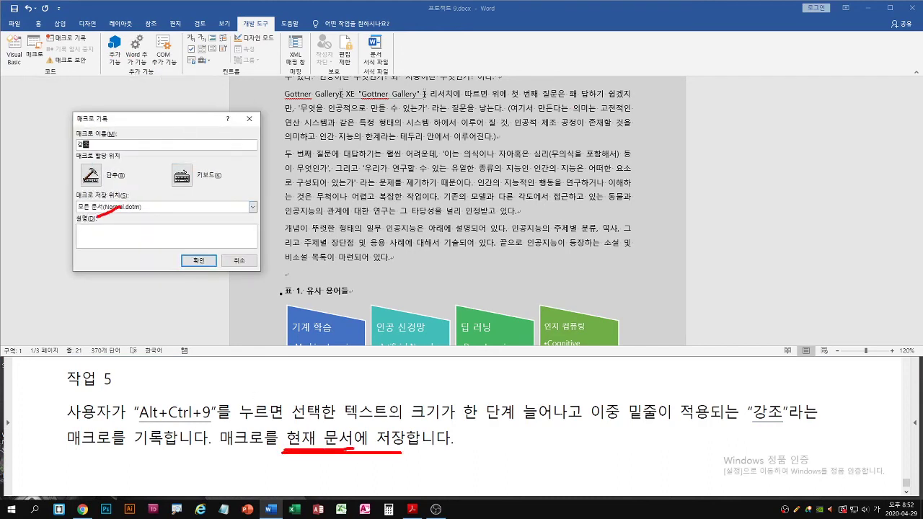
click(108, 207)
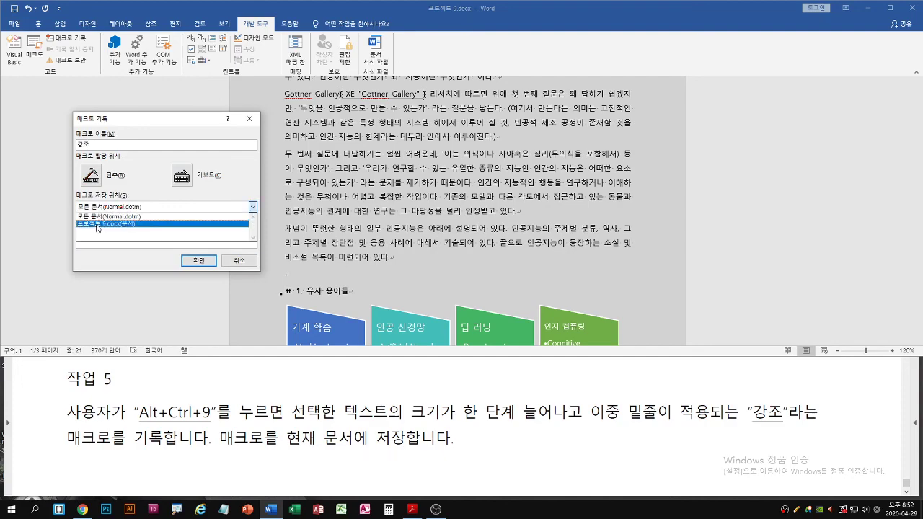
click(102, 224)
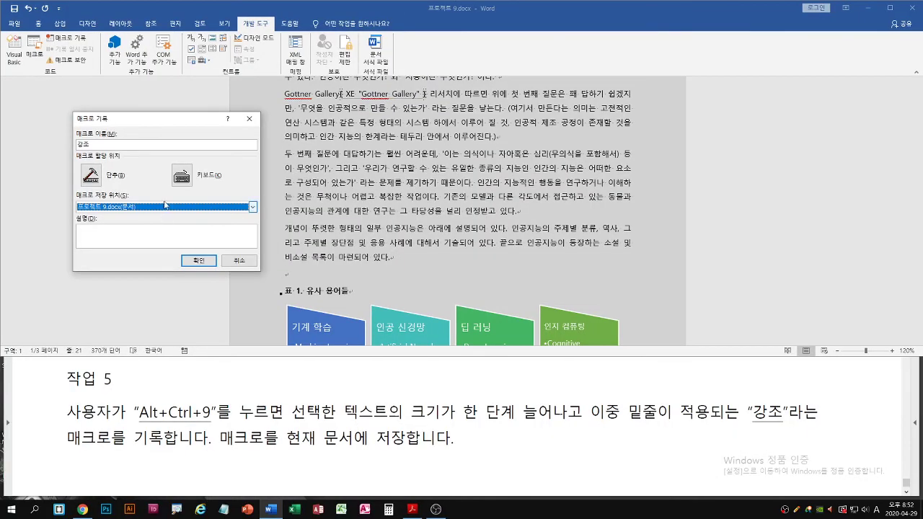
Assign the shortcut Alt+Ctrl+9 to the 강조 macro, saved in 프로젝트 9.docx, and begin recording
click(364, 194)
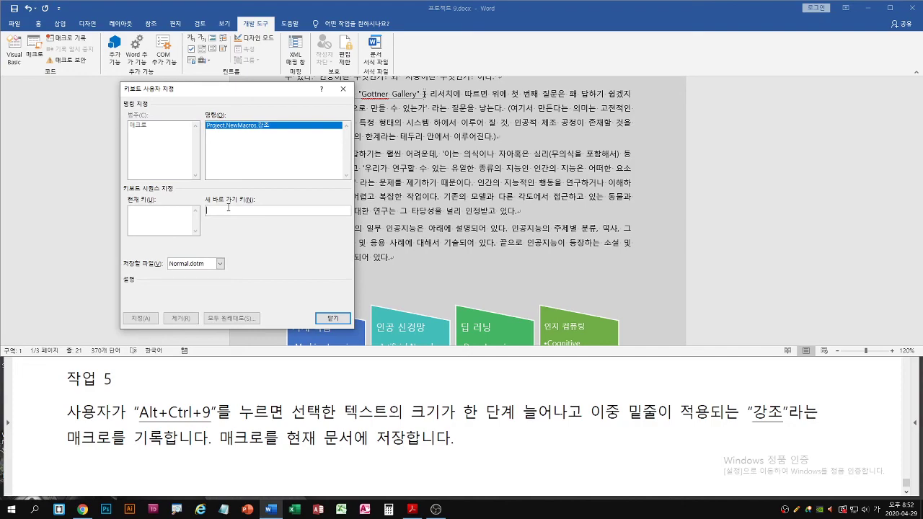
key(ctrl+alt+9)
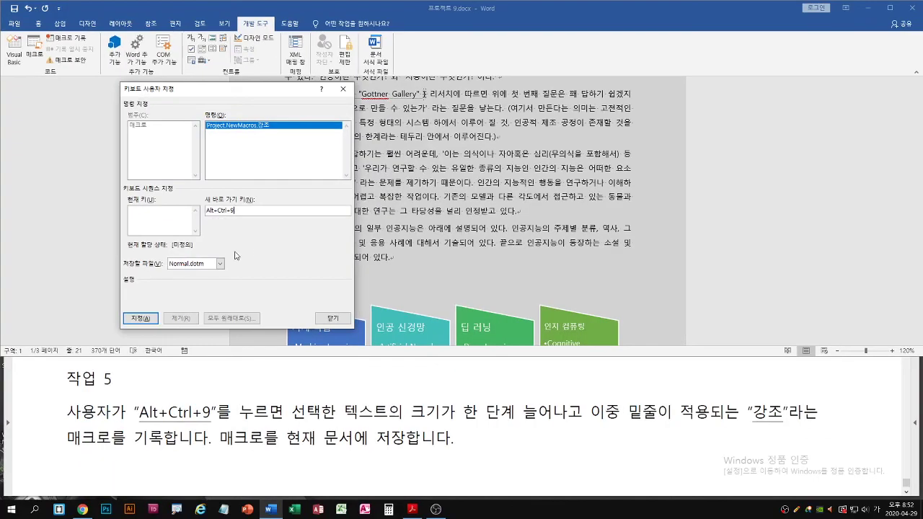
click(220, 264)
click(193, 281)
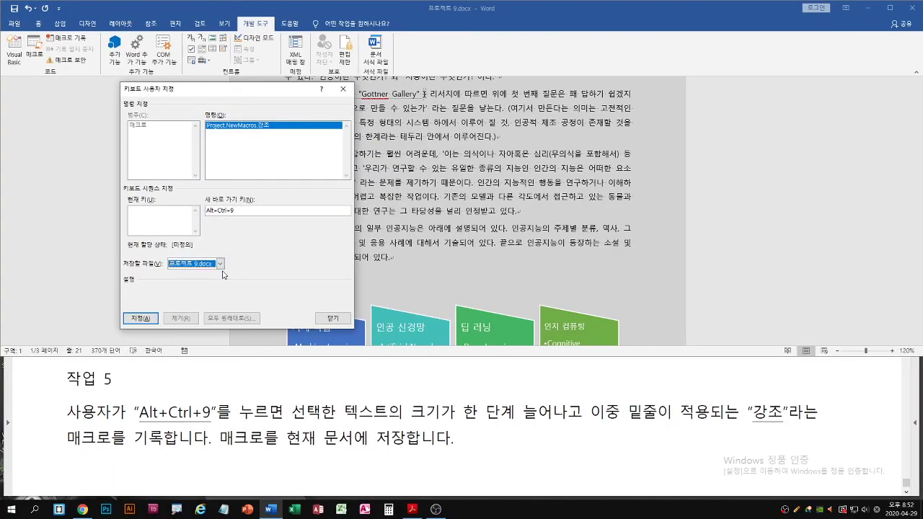
click(221, 264)
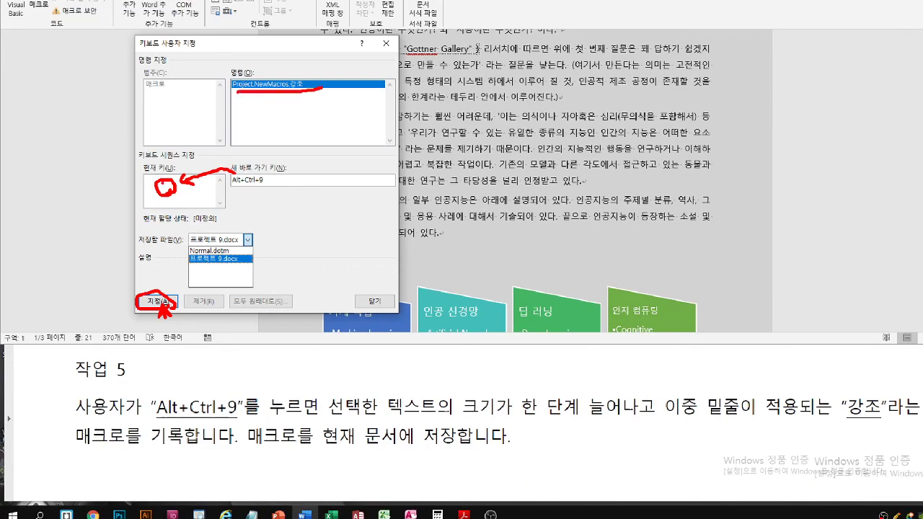
click(220, 258)
click(158, 301)
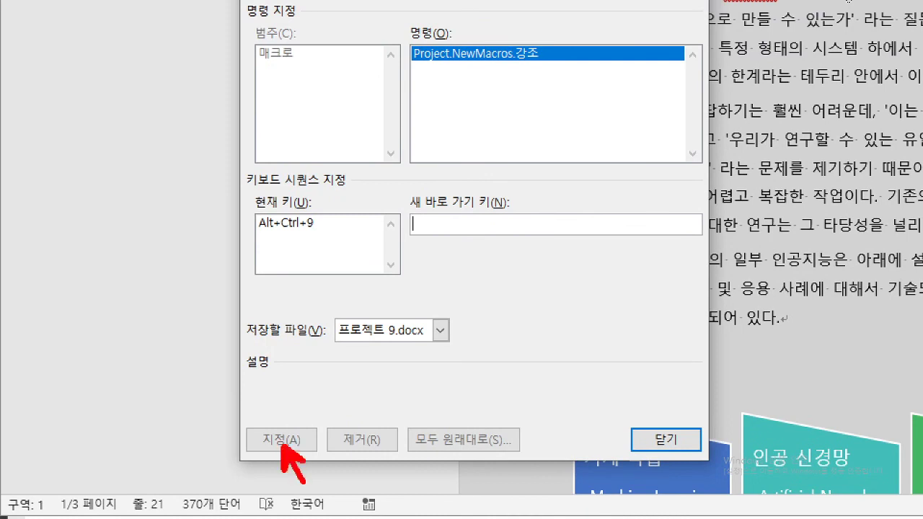
mouse_move(417, 223)
mouse_down()
mouse_move(352, 211)
mouse_move(351, 235)
mouse_up()
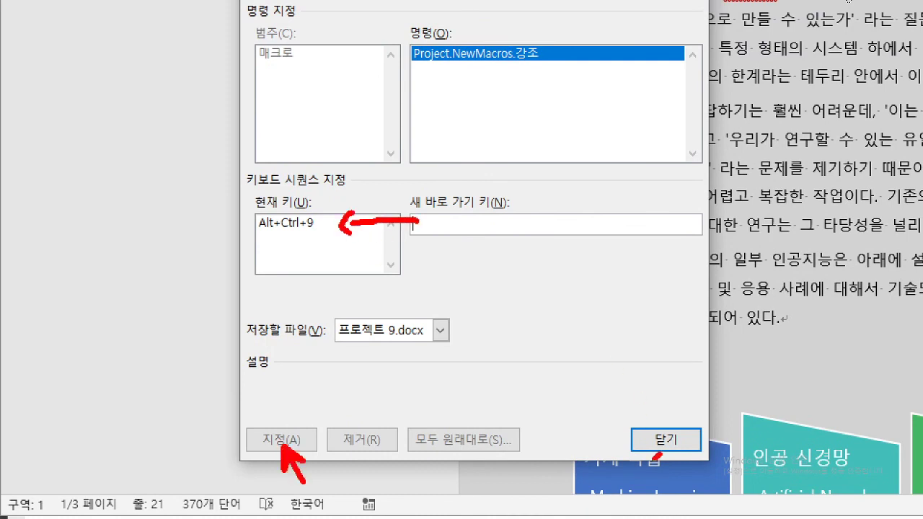
mouse_move(669, 426)
mouse_down()
mouse_move(683, 452)
mouse_move(672, 426)
mouse_up()
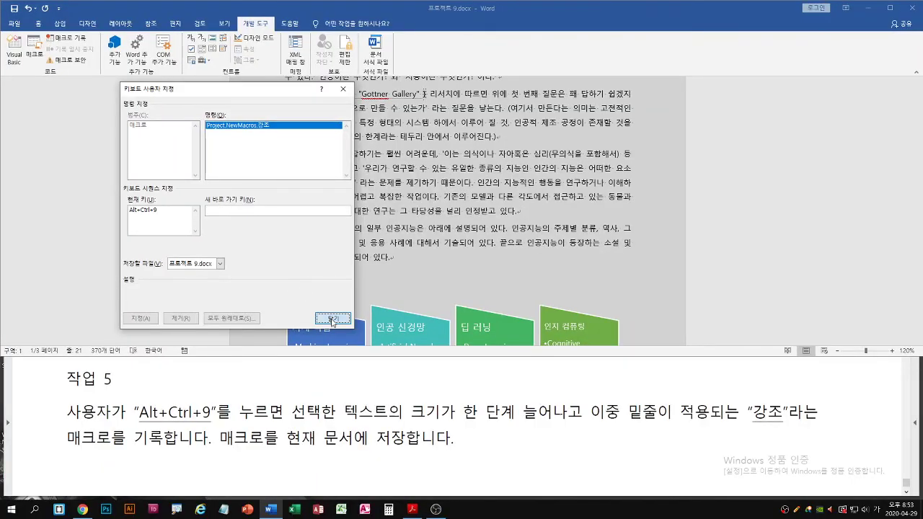
click(333, 318)
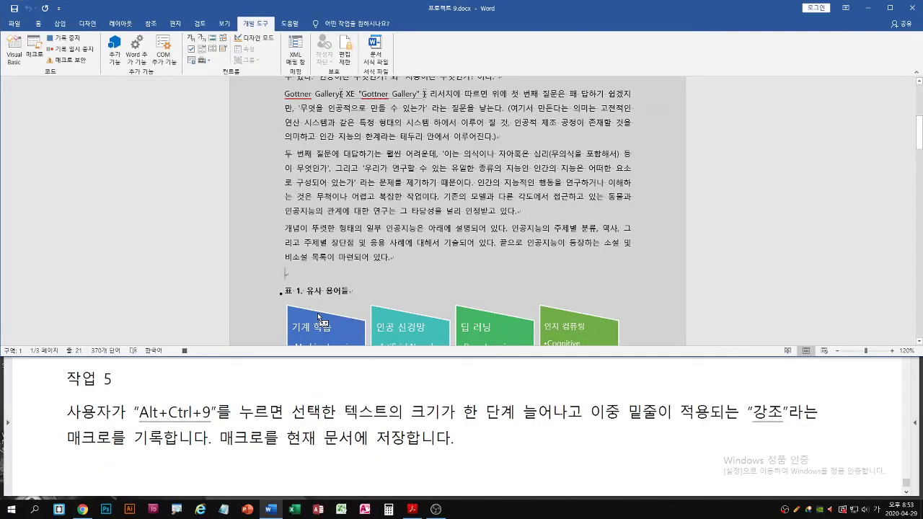
Record increasing the font size by one level and applying a double underline, and stop the macro recording
click(38, 23)
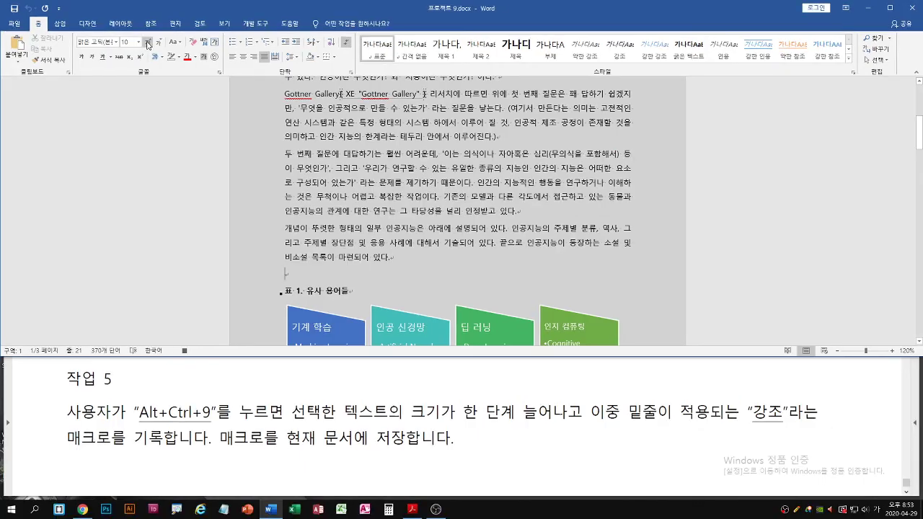
click(295, 85)
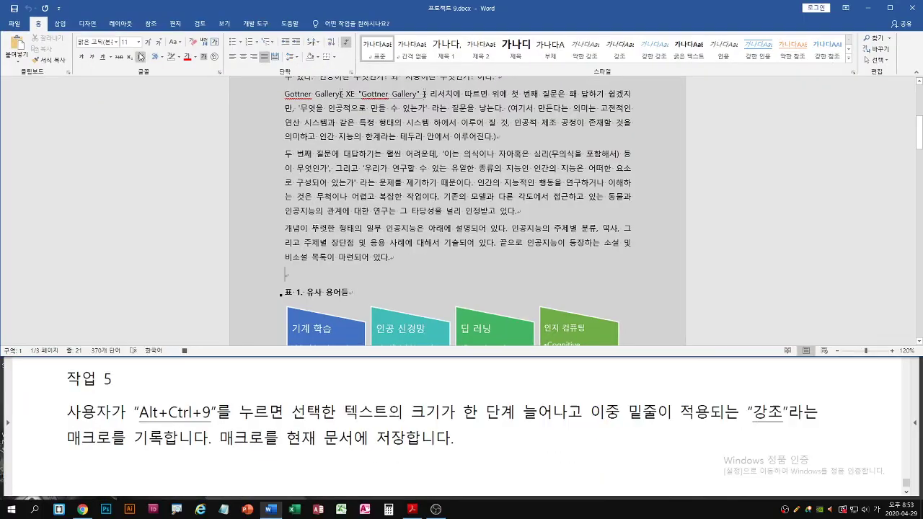
click(220, 113)
click(123, 89)
click(256, 23)
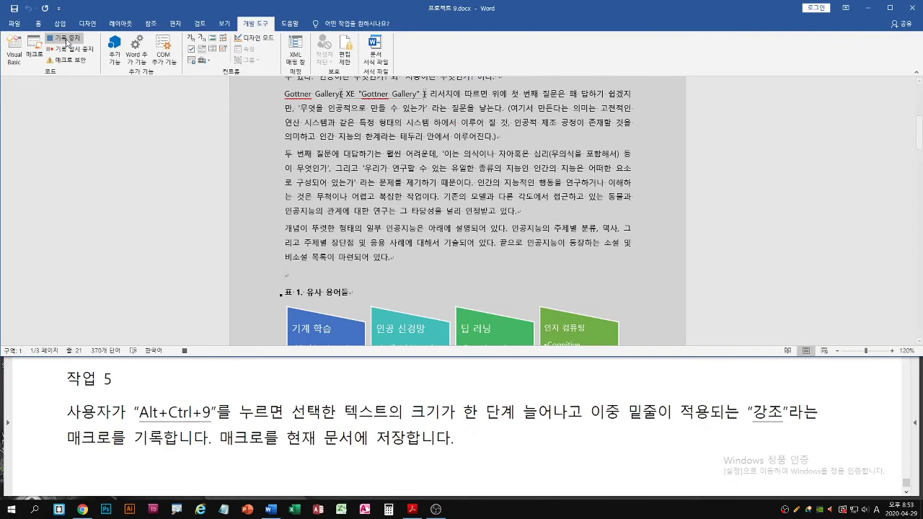
click(133, 80)
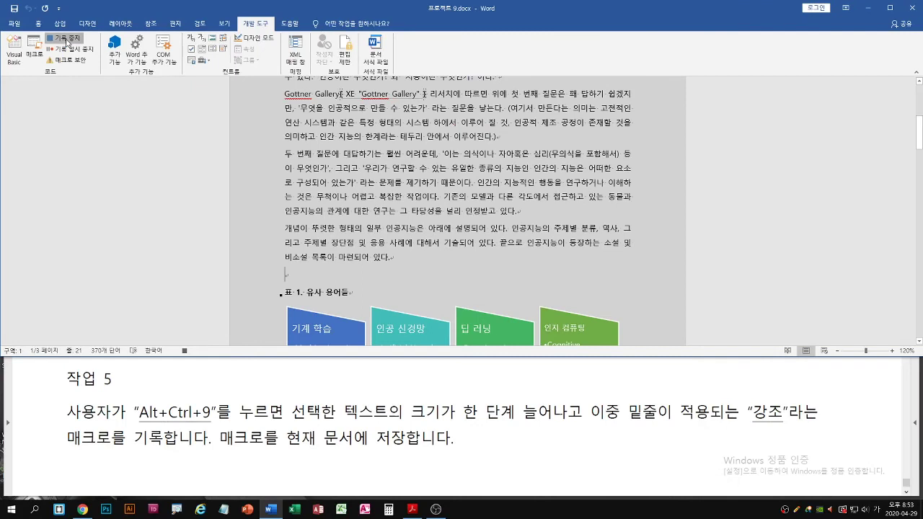
Return to the PDF and look for any further tasks after 작업 5
click(300, 412)
scroll(310, 415, down, 1)
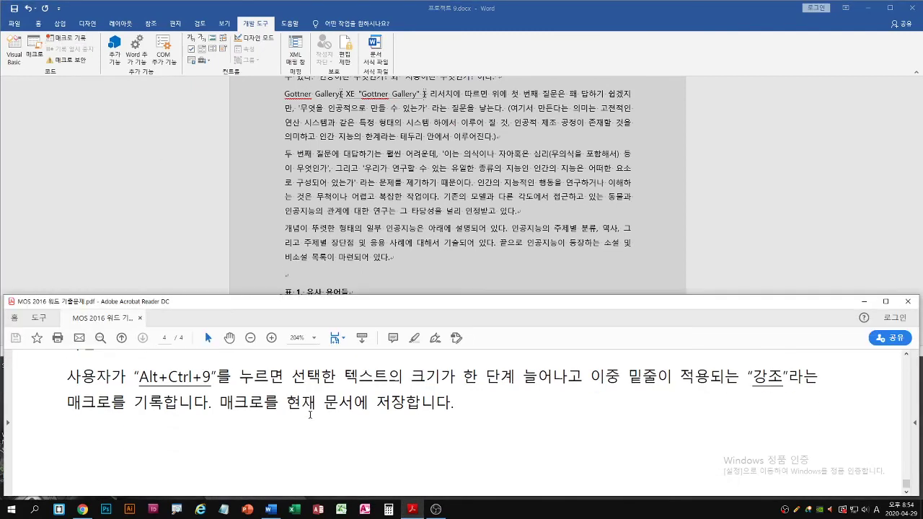